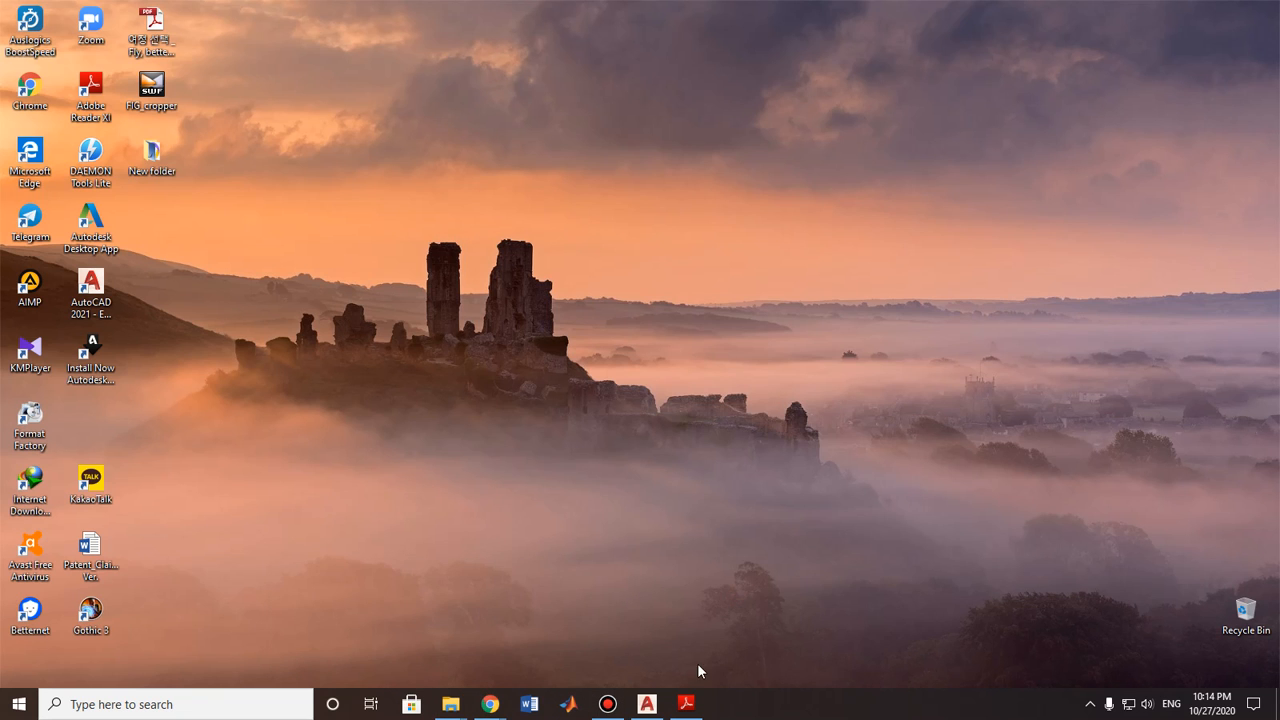
Step: Switch to AutoCAD and start a new blank drawing
left_click(647, 704)
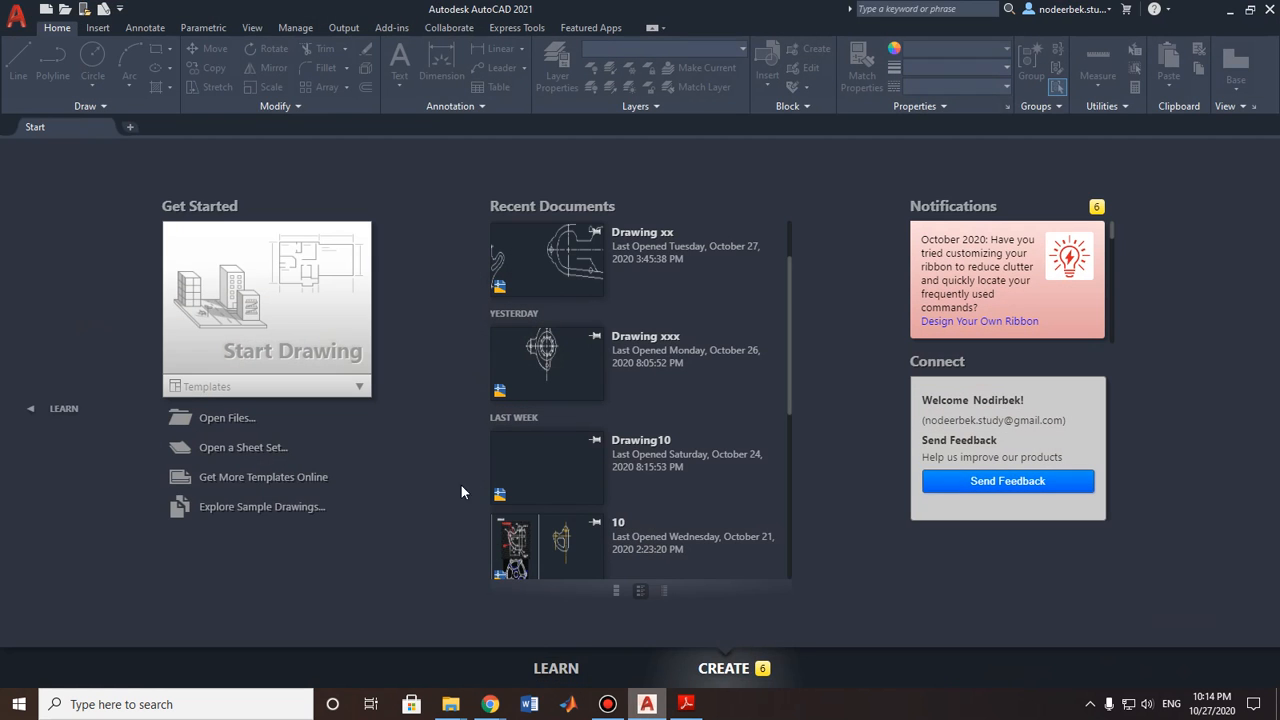
left_click(313, 300)
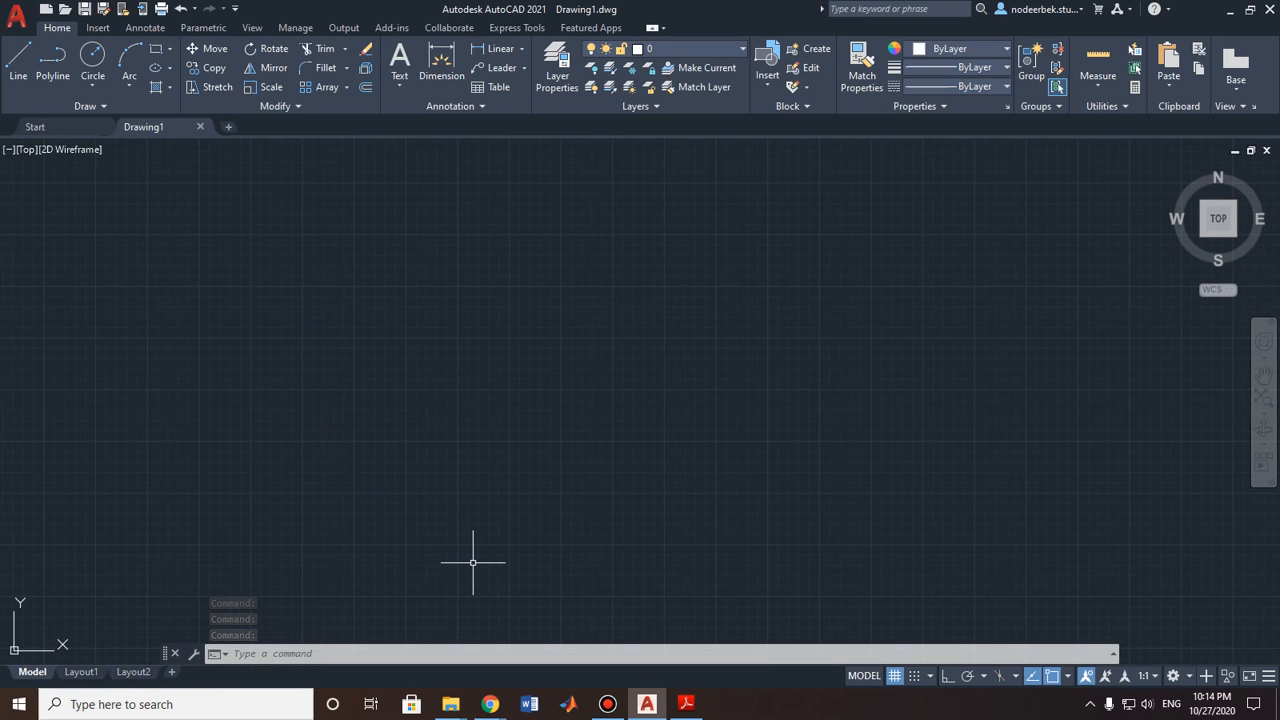
Step: Examine the knife outline and dimensions of Drawing No:1 in Drawing x.pdf in Adobe Reader, and return to AutoCAD
left_click(697, 710)
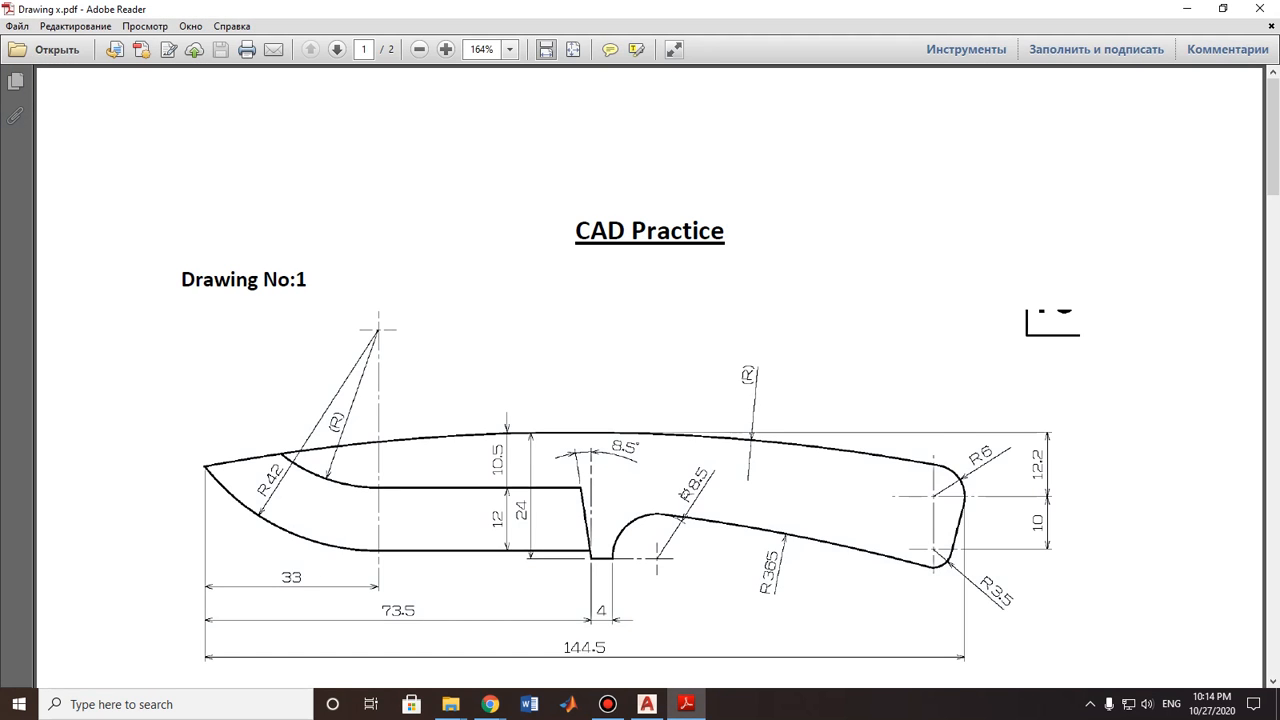
scroll(684, 493, "down", 2)
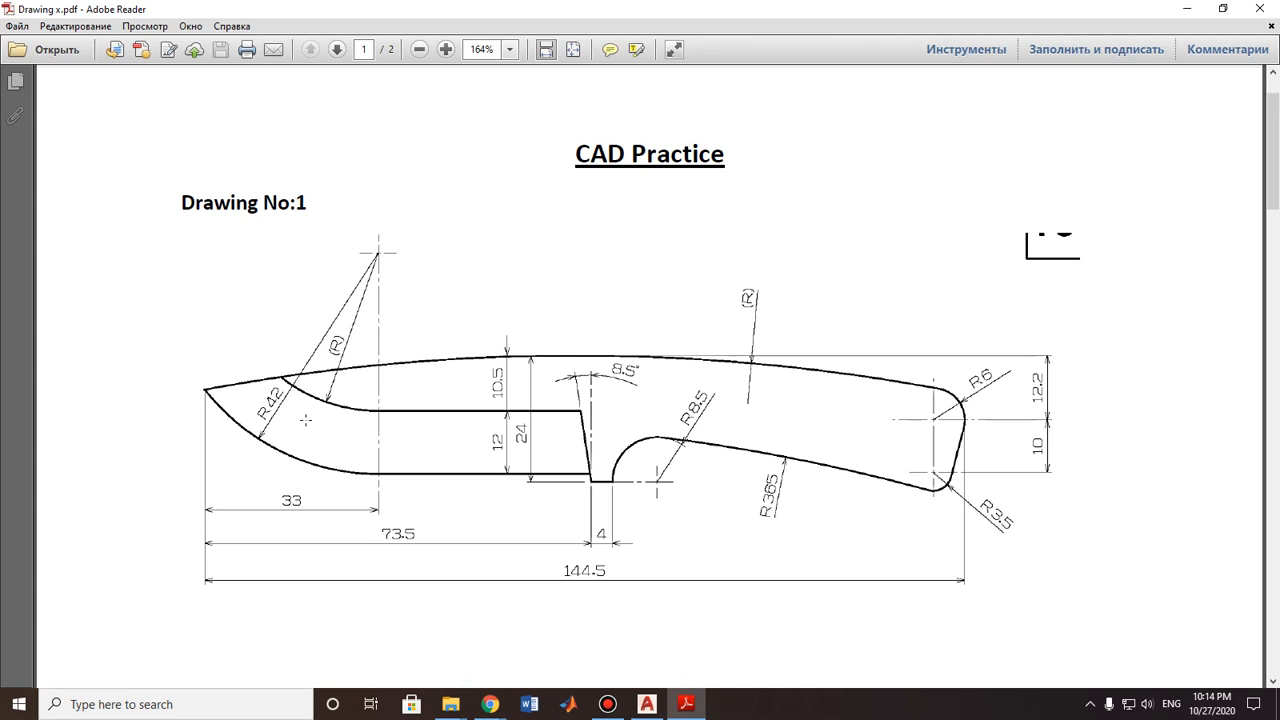
scroll(856, 451, "down", 2)
scroll(857, 453, "down", 1)
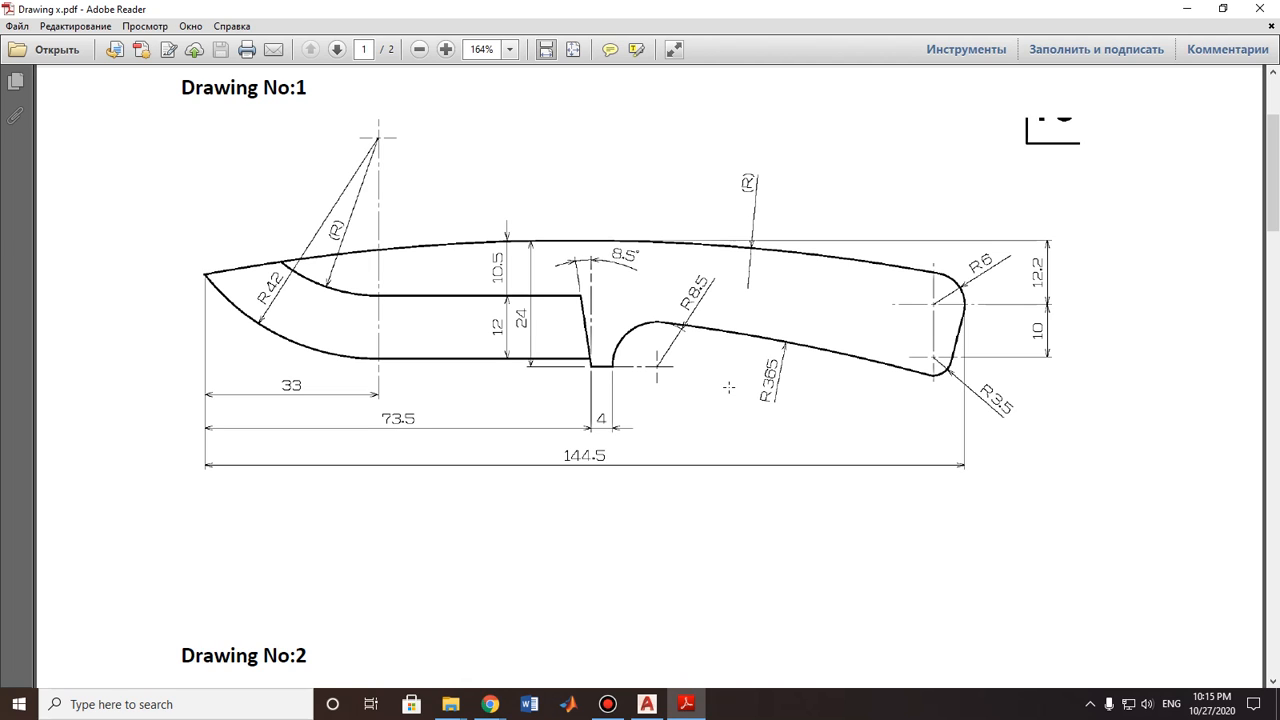
left_click(1184, 10)
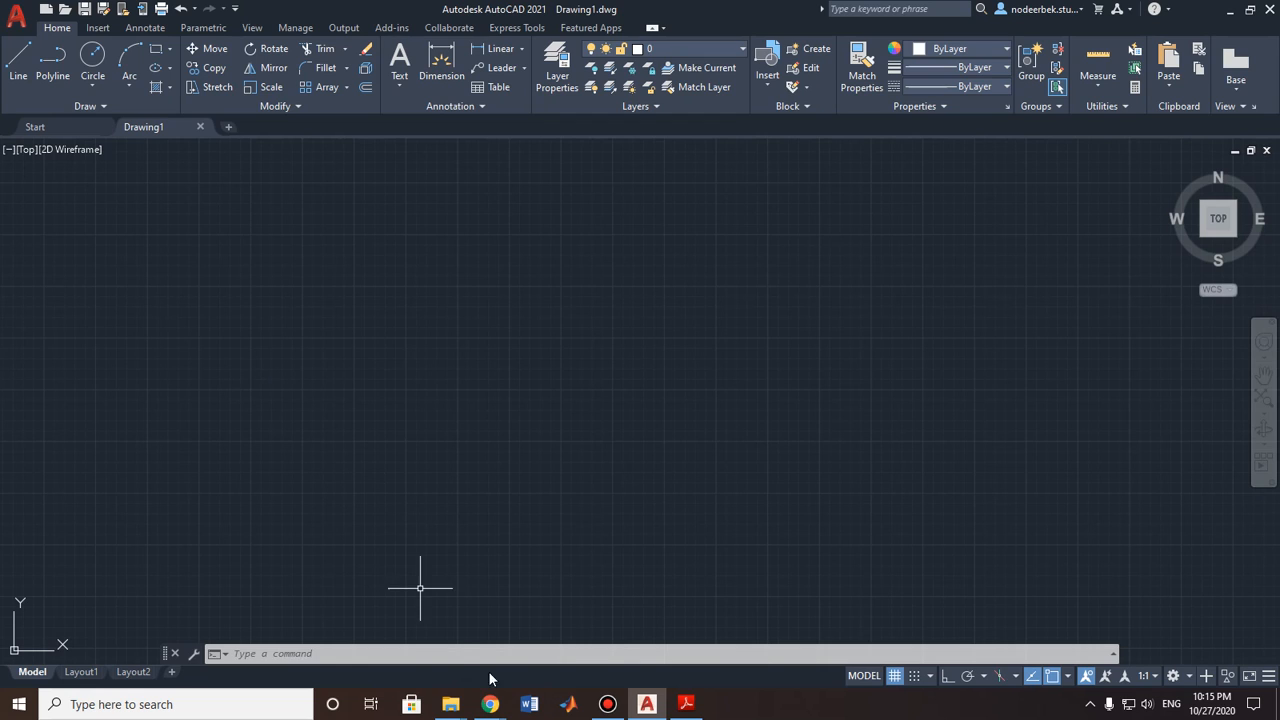
Step: Bring up the Compressed folder in File Explorer, shrink its window to half the screen, and return to AutoCAD
left_click(450, 704)
left_click(372, 648)
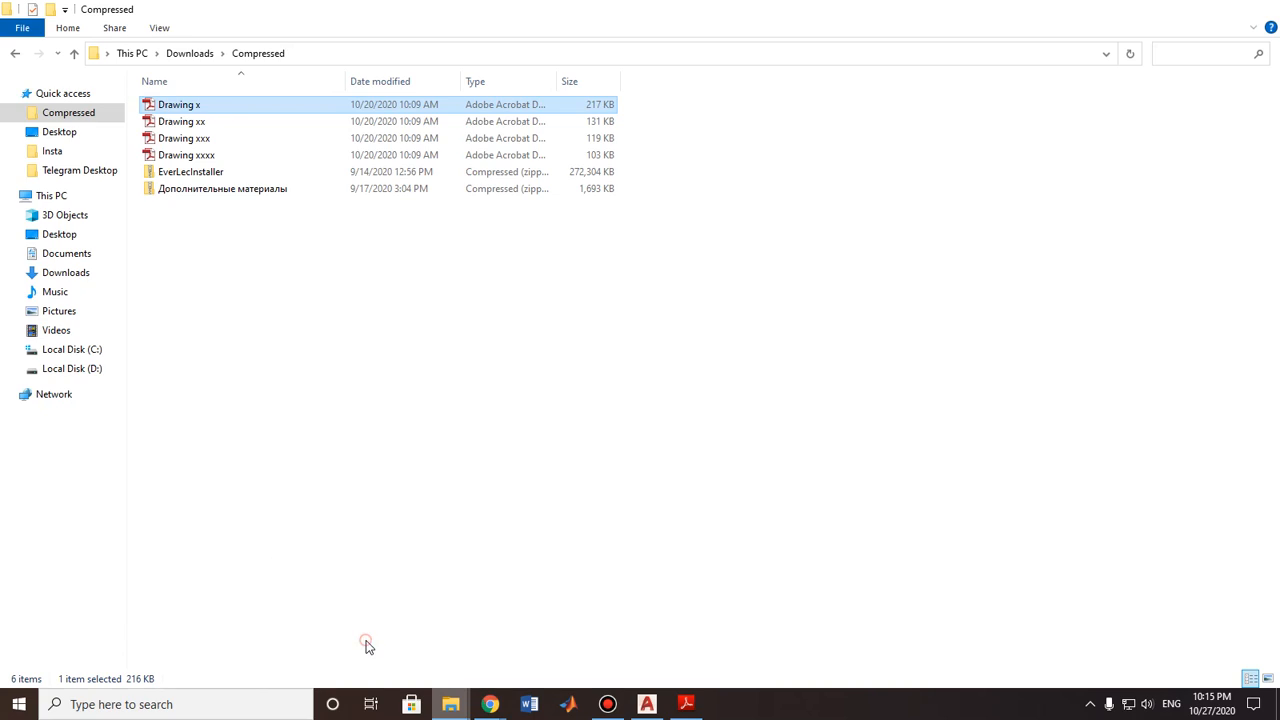
double_click(760, 18)
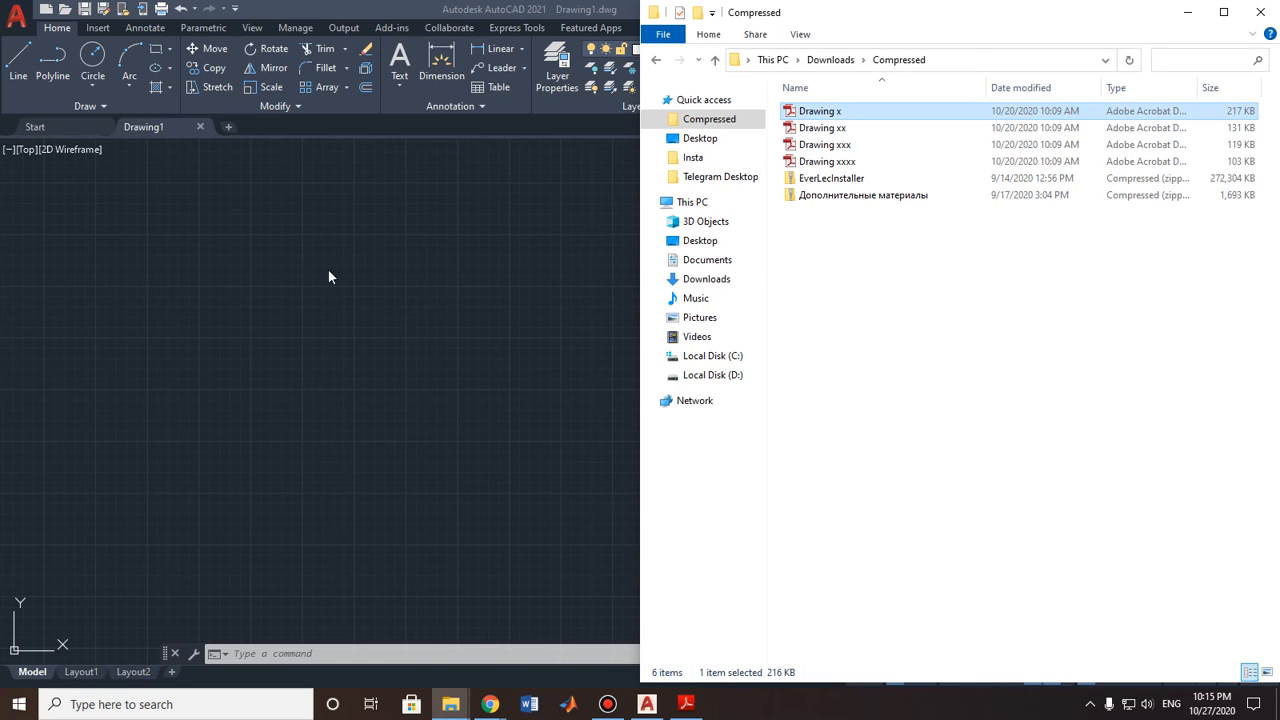
double_click(398, 14)
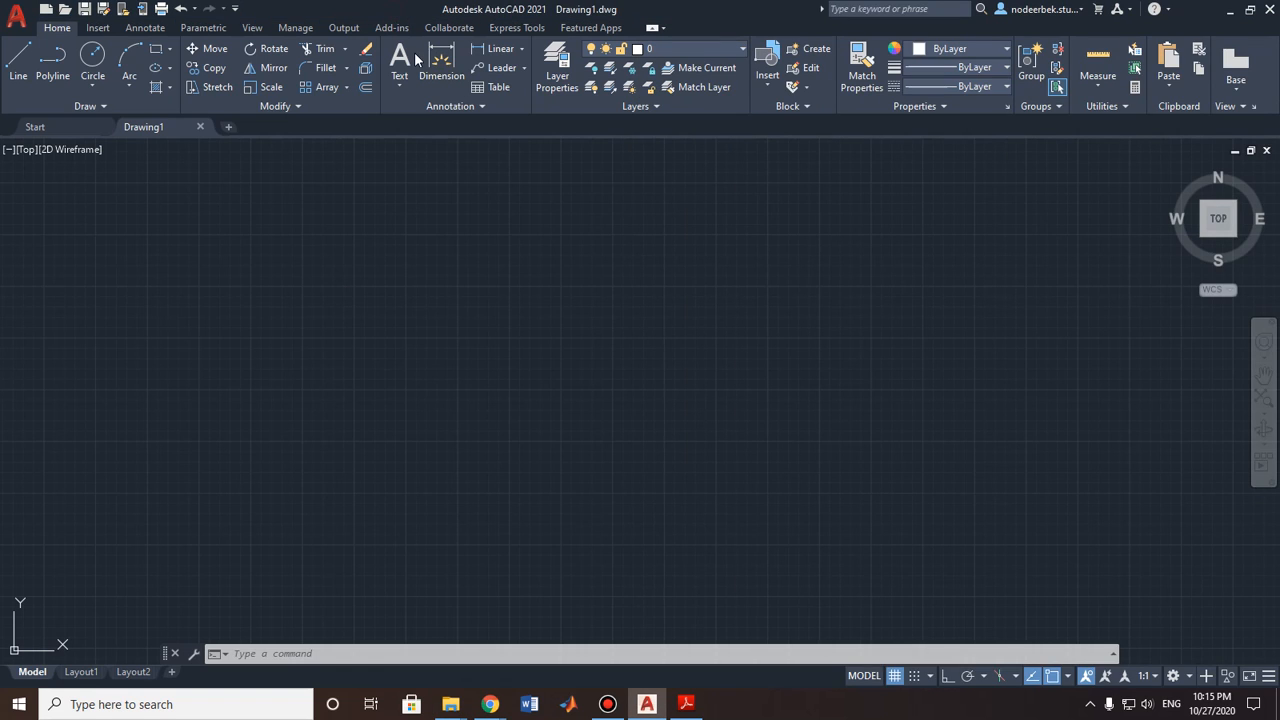
left_click(686, 704)
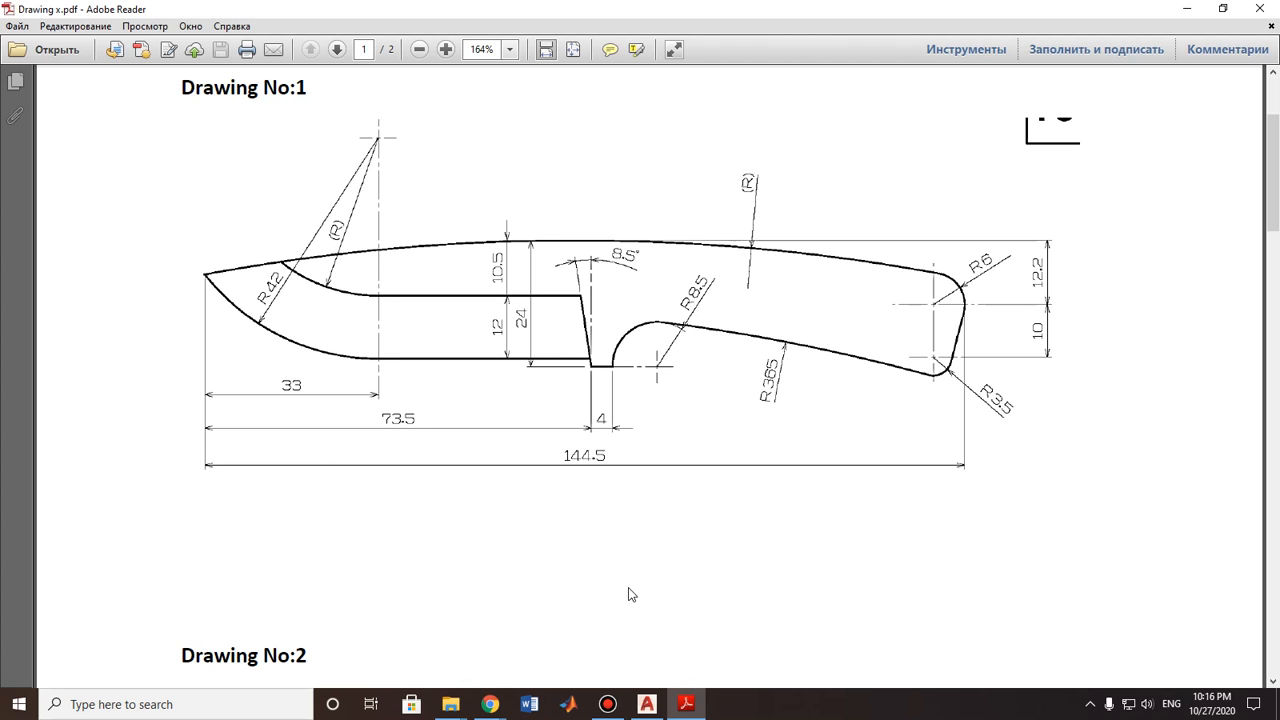
left_click(648, 703)
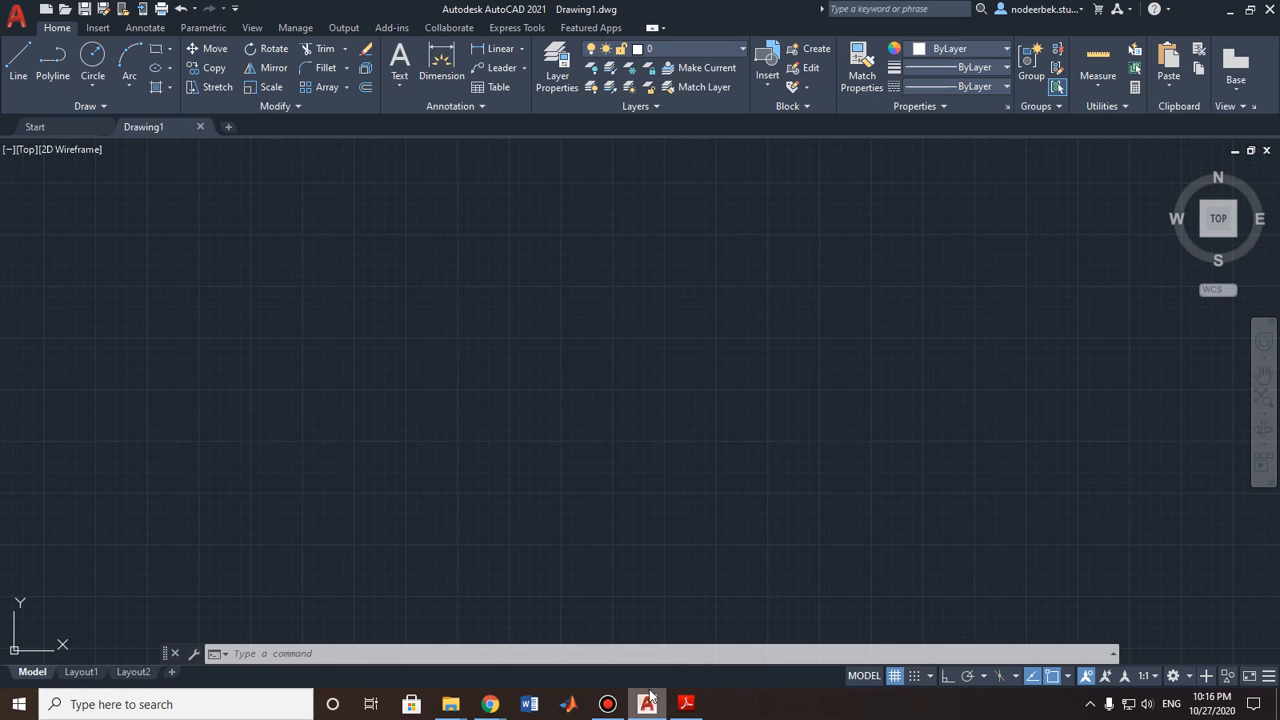
left_click(18, 60)
left_click(406, 367)
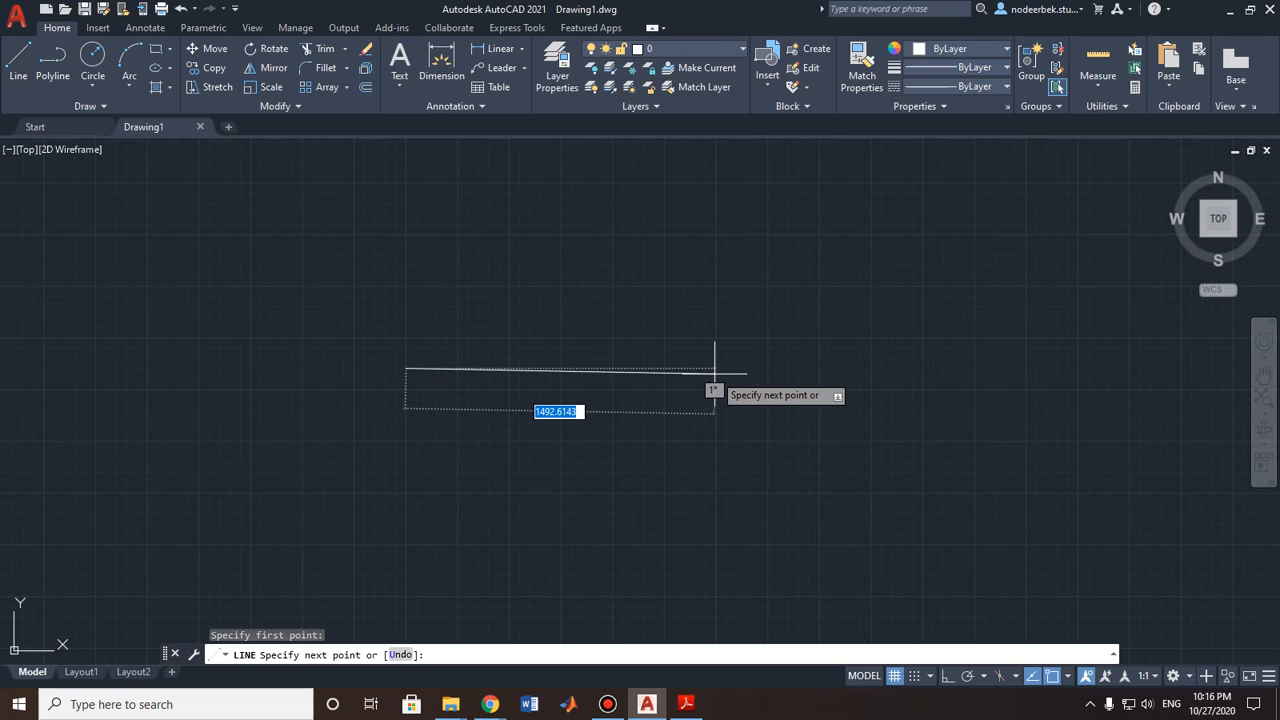
key("Escape")
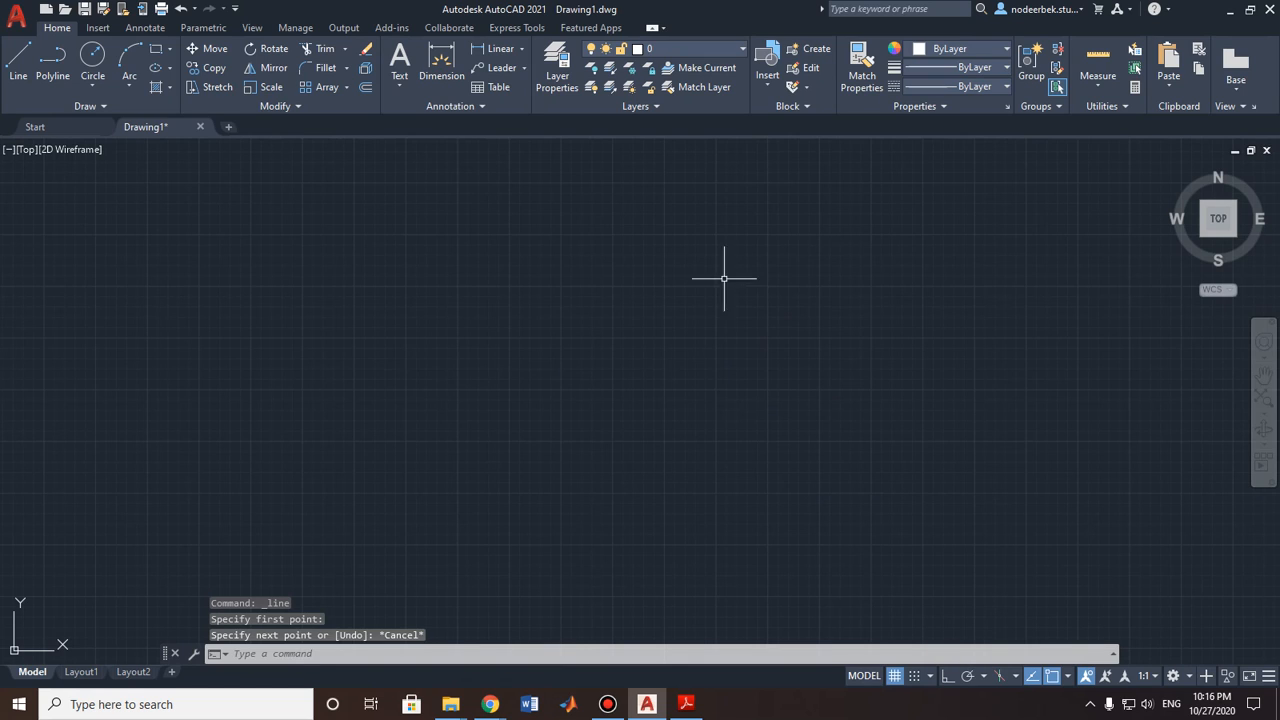
Step: Draw a horizontal reference line 144.5 long with ortho mode on
left_click(18, 62)
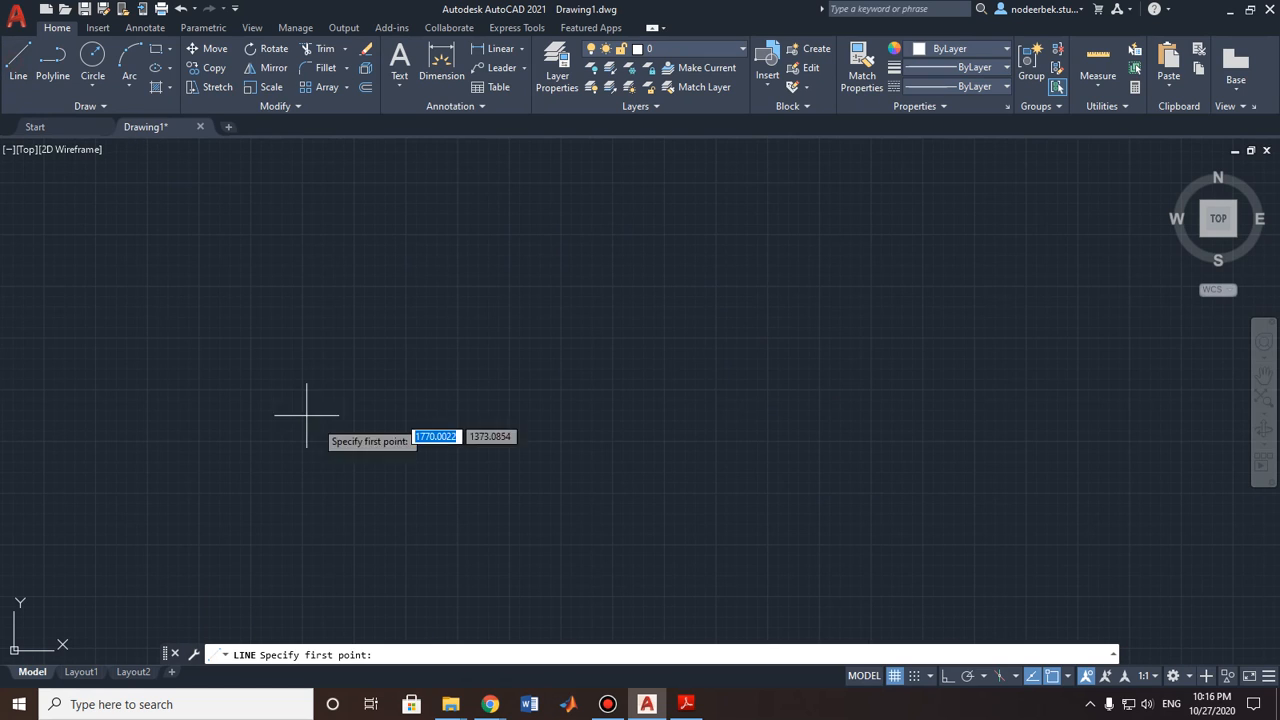
key("F8")
left_click(358, 381)
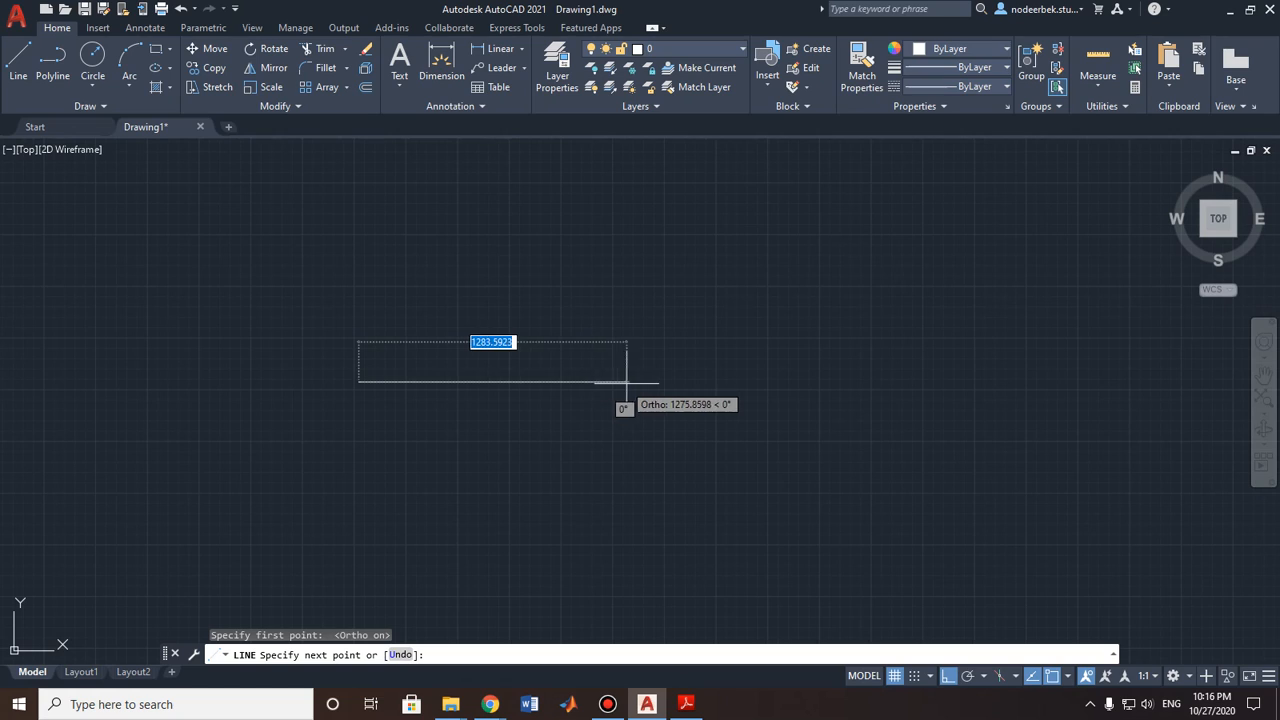
type("1")
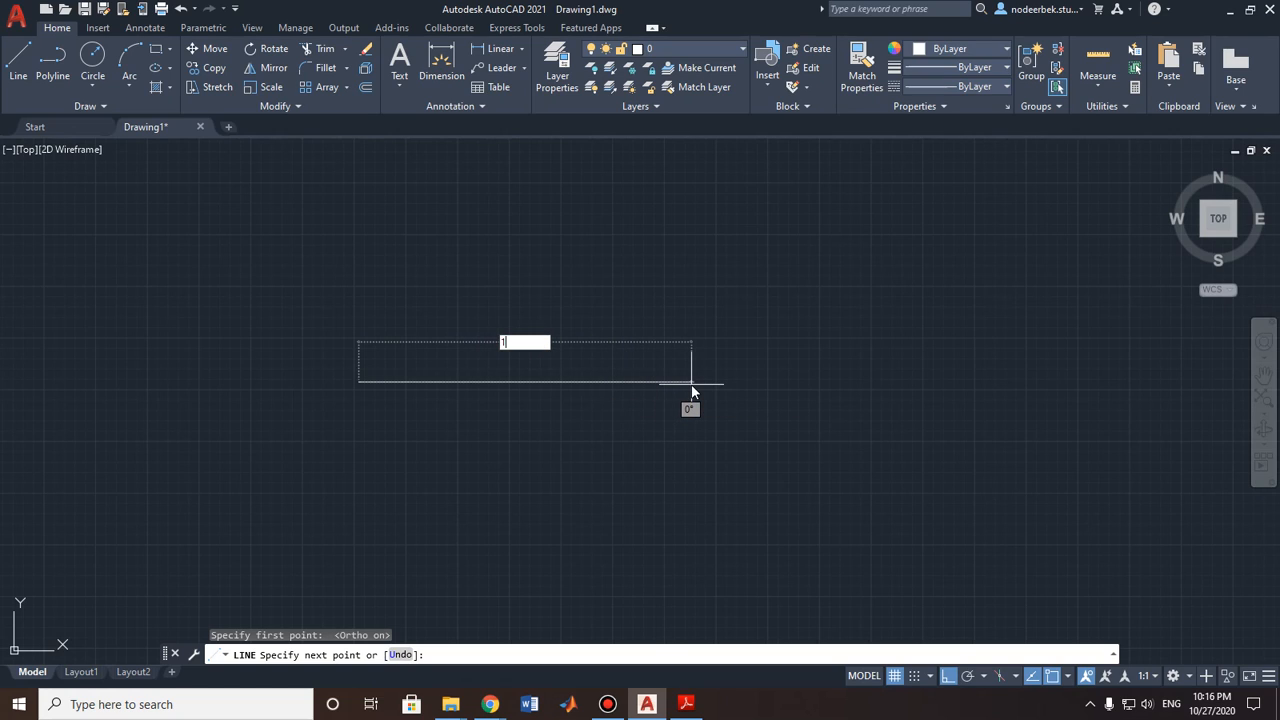
type("44.5")
key("Return")
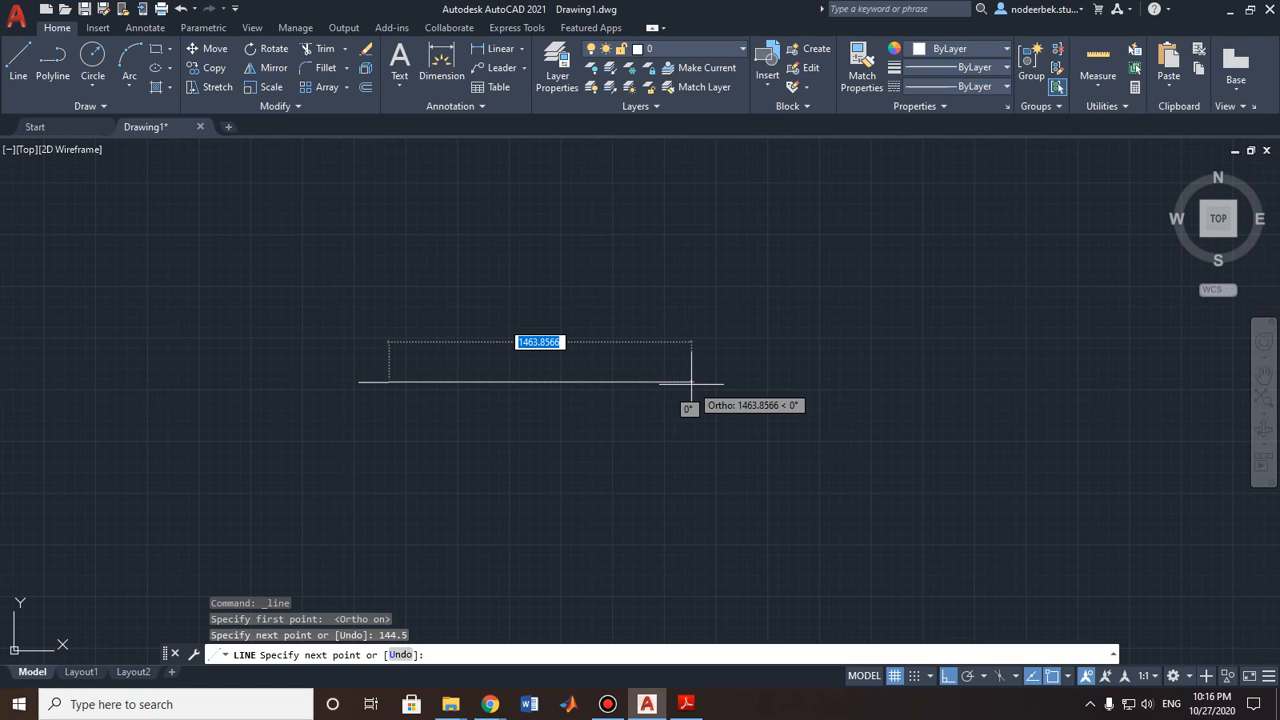
key("Escape")
Step: Examine the reference line at its full extent with empty drawing space beside it
middle_click(366, 380)
middle_click(366, 380)
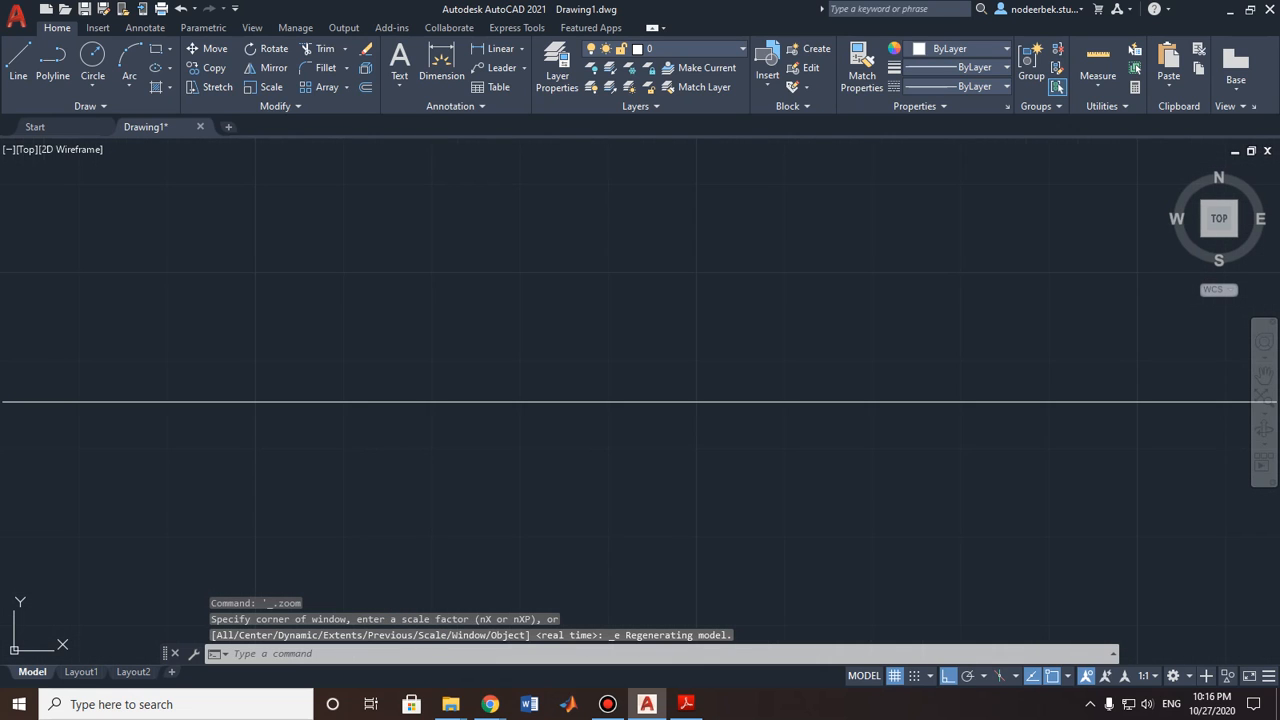
scroll(440, 384, "down", 4)
middle_click_drag(437, 386, 790, 395)
scroll(723, 394, "down", 2)
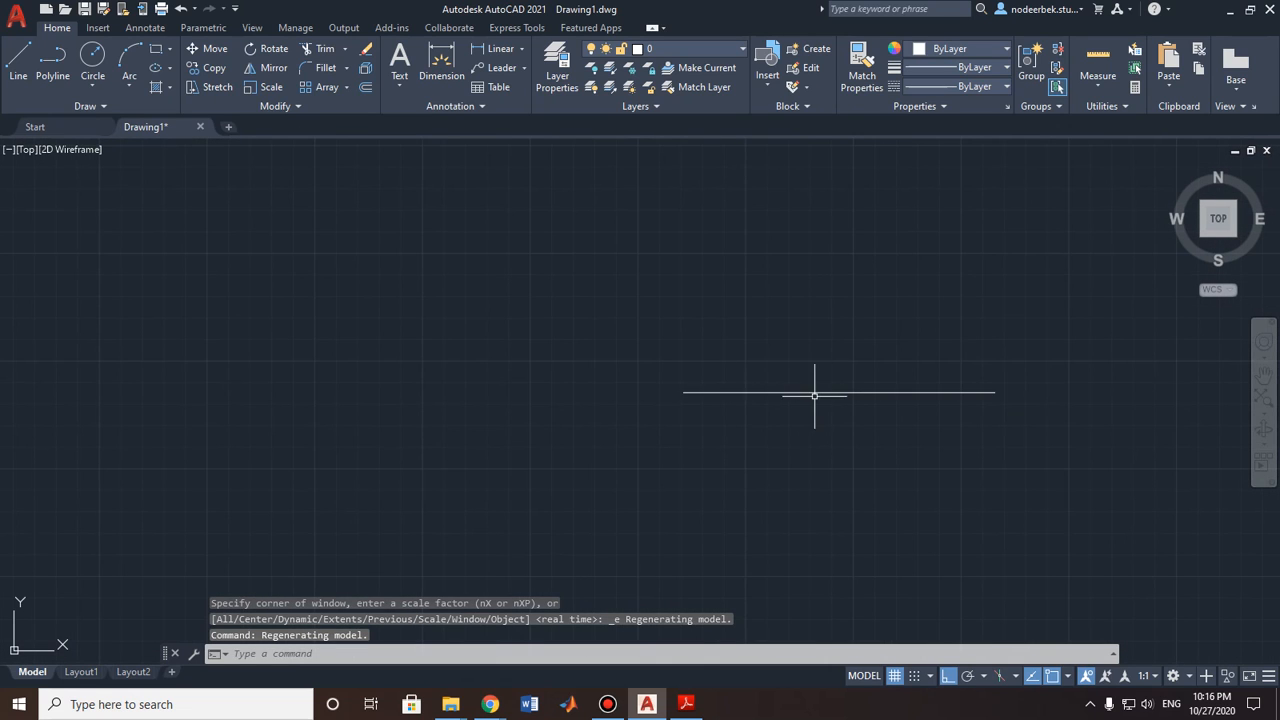
scroll(722, 399, "down", 2)
middle_click_drag(691, 399, 724, 397)
scroll(775, 393, "up", 2)
scroll(686, 391, "up", 2)
scroll(686, 391, "down", 2)
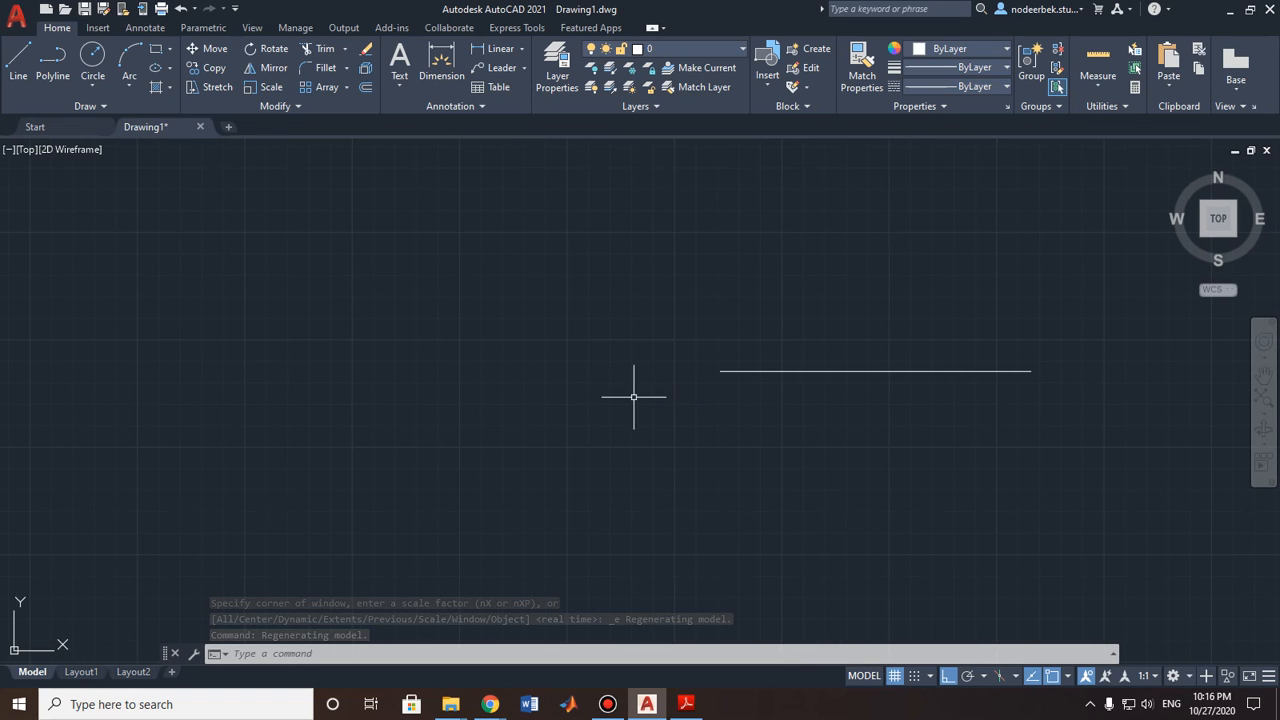
mouse_move(634, 400)
middle_mouse_down()
mouse_move(658, 406)
mouse_move(651, 429)
mouse_move(663, 415)
mouse_move(646, 420)
middle_mouse_up()
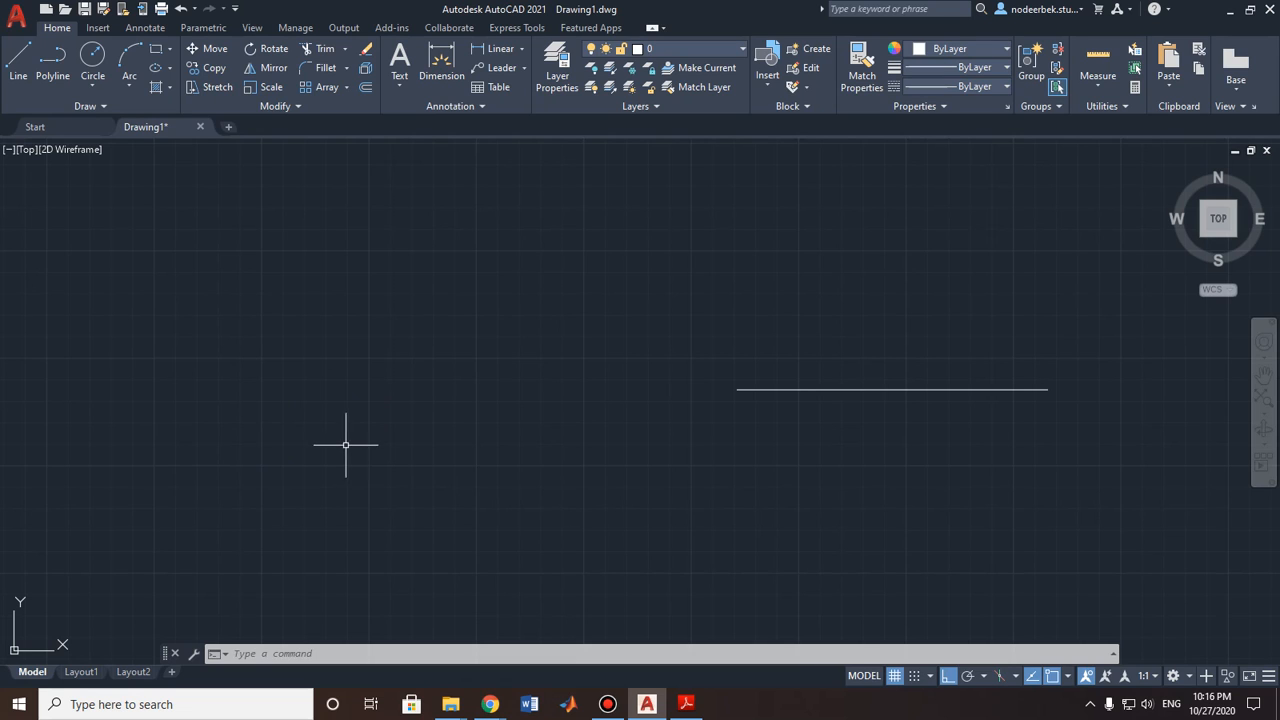
Step: Attach page 1 of Drawing x.pdf from the Compressed folder beside the reference line, at a scale of about 31.6
left_click(450, 704)
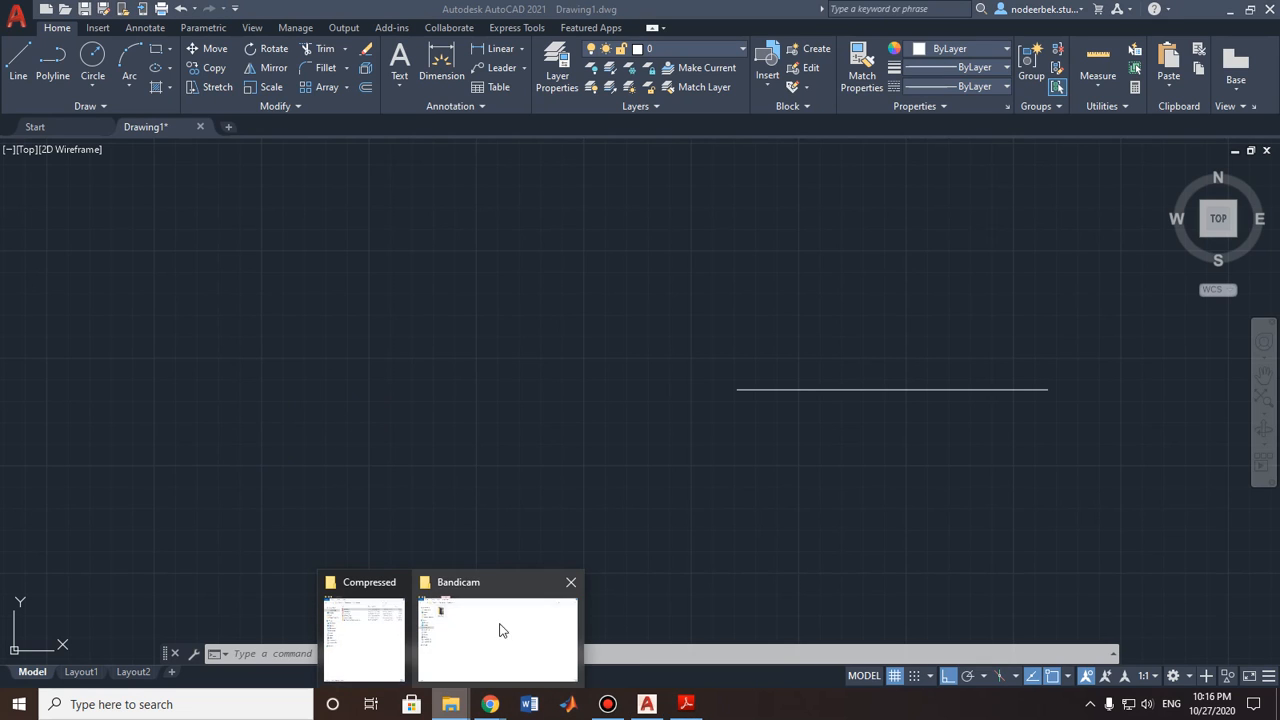
left_click(354, 634)
left_click_drag(822, 114, 257, 396)
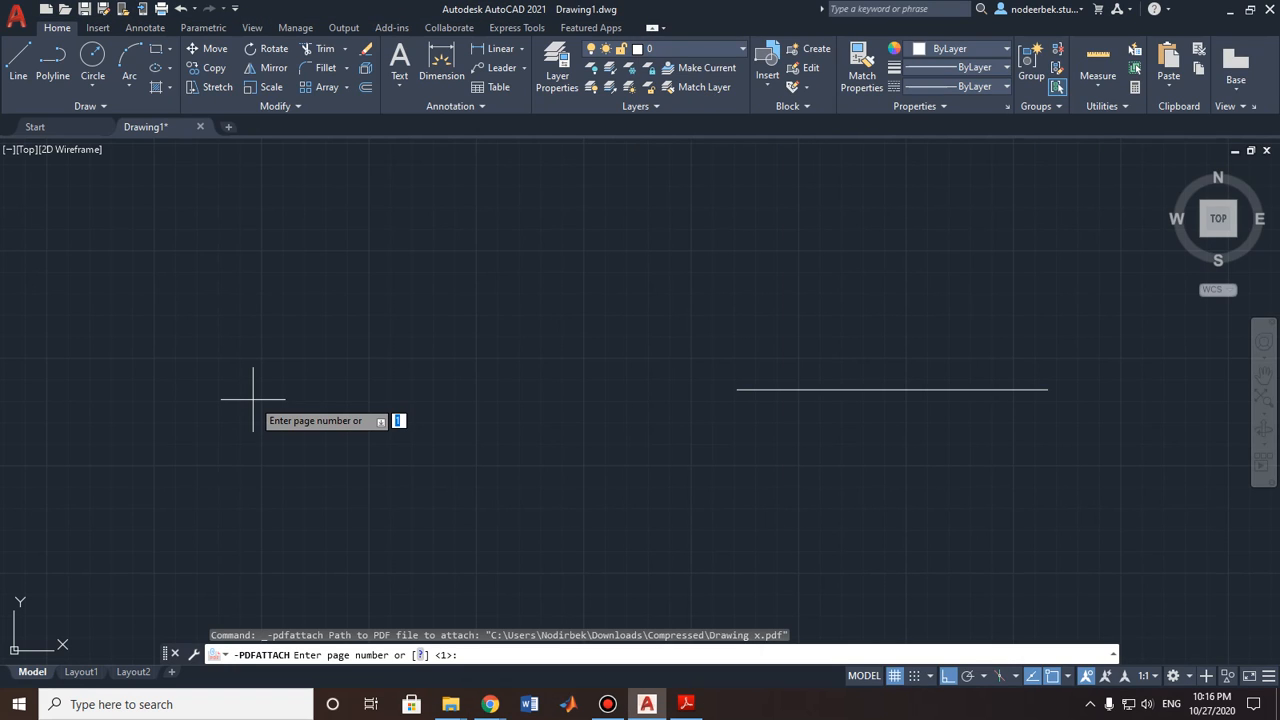
type("1")
key("Return")
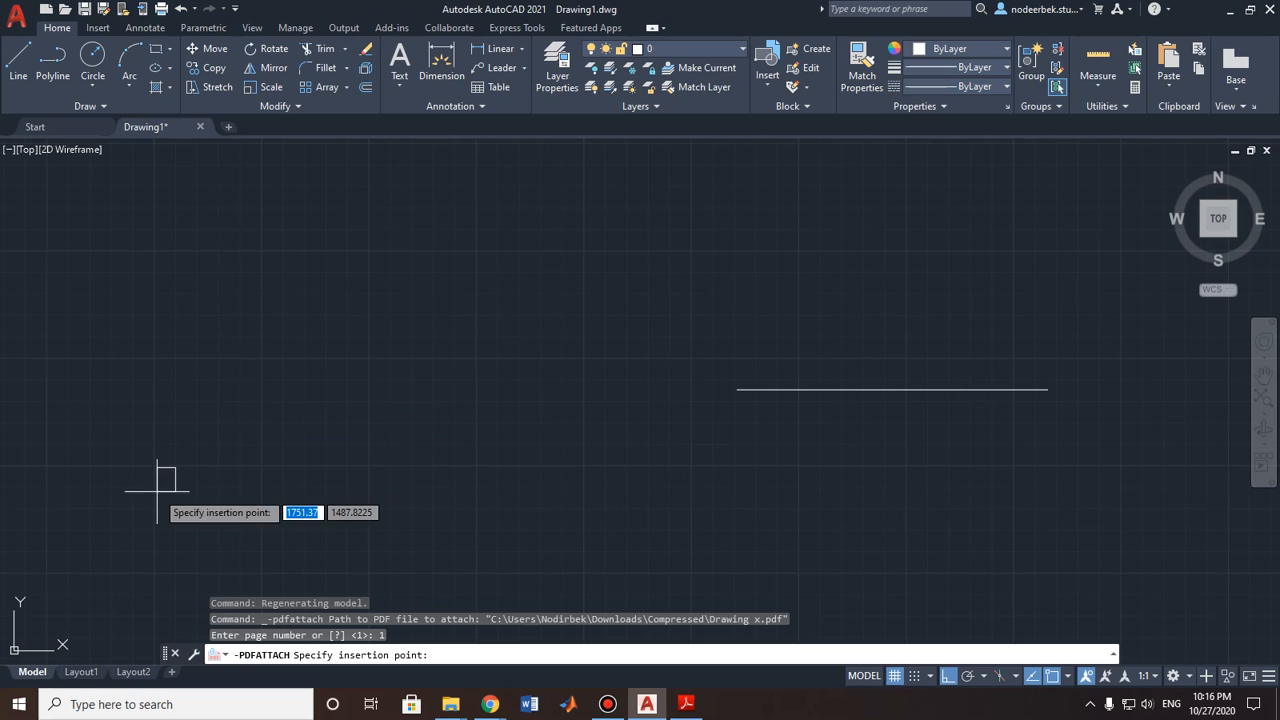
left_click(40, 617)
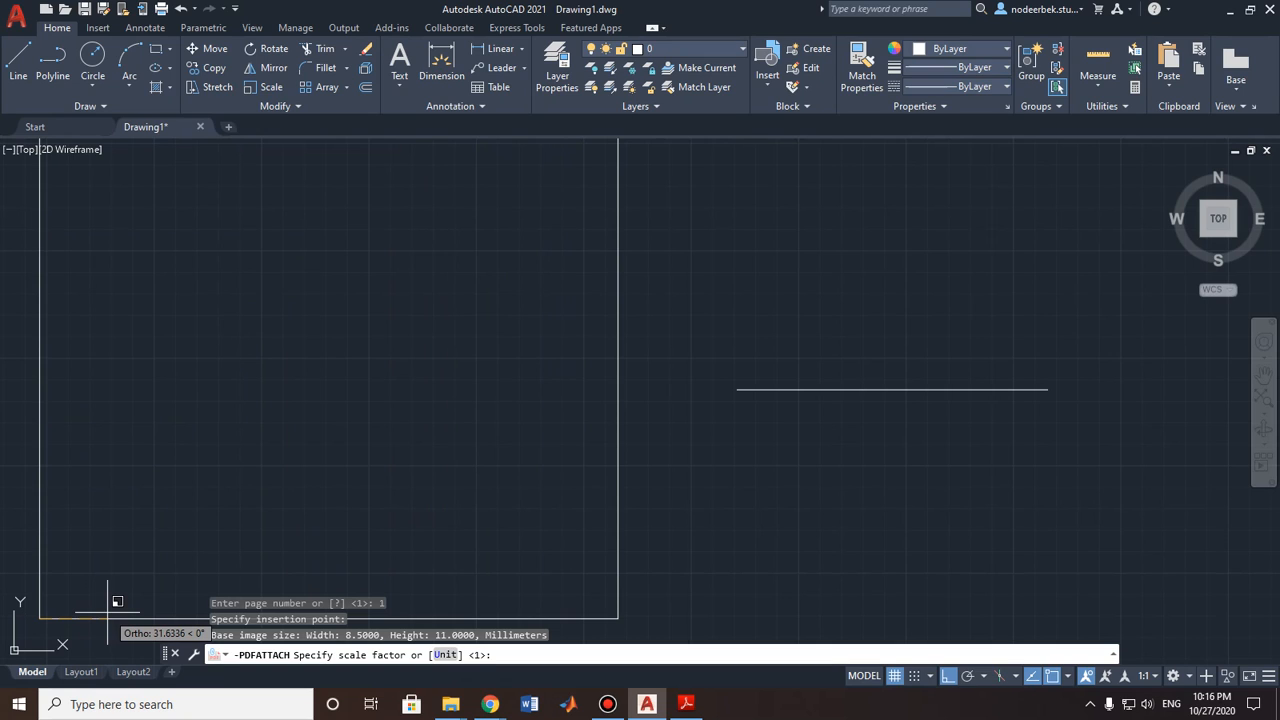
left_click(108, 612)
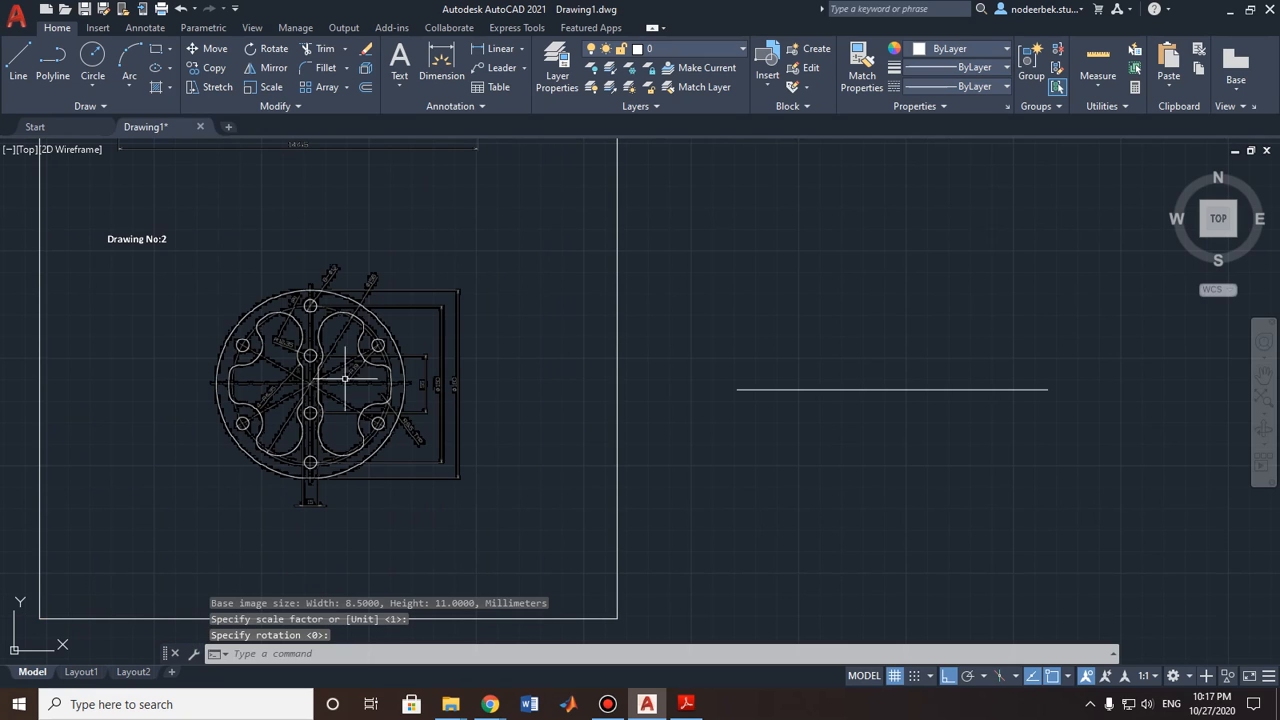
key("Escape")
Step: Delete the horizontal reference line beside the attached PDF page
scroll(371, 340, "down", 2)
middle_click_drag(388, 308, 411, 398)
scroll(390, 310, "up", 4)
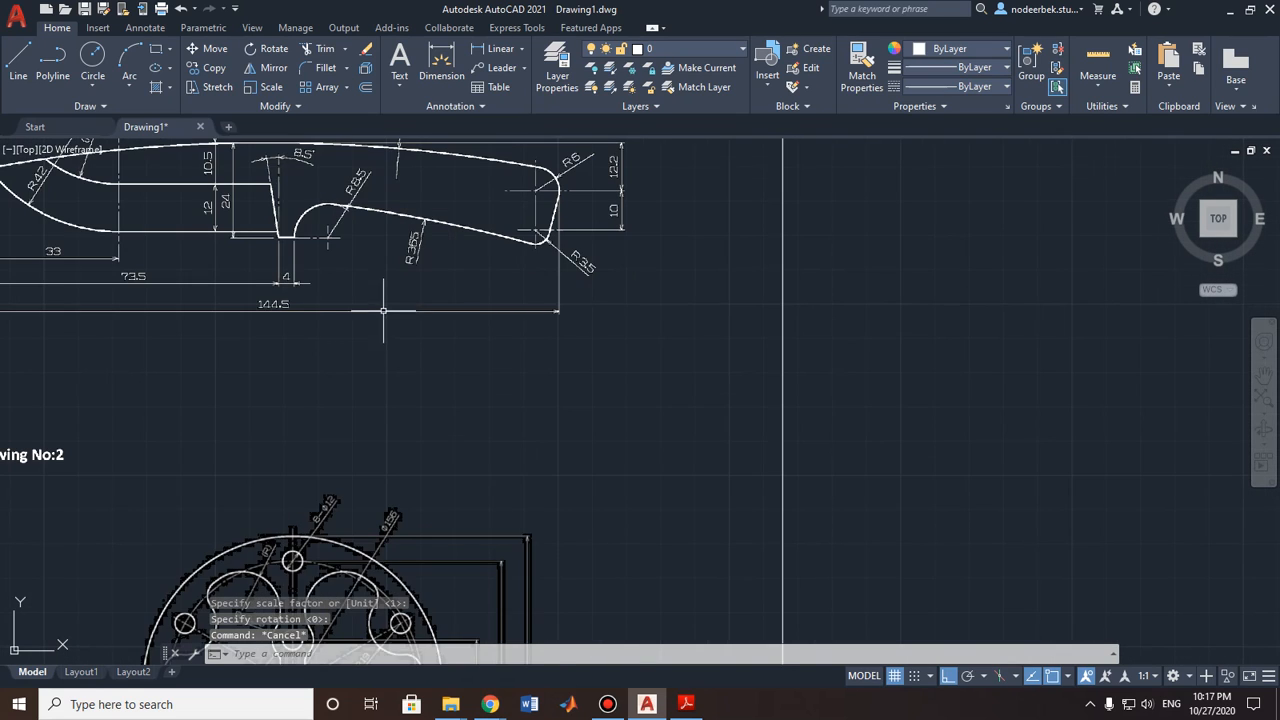
scroll(501, 395, "down", 4)
key("Escape")
mouse_move(909, 443)
left_mouse_down()
mouse_move(737, 543)
mouse_move(686, 466)
left_mouse_up()
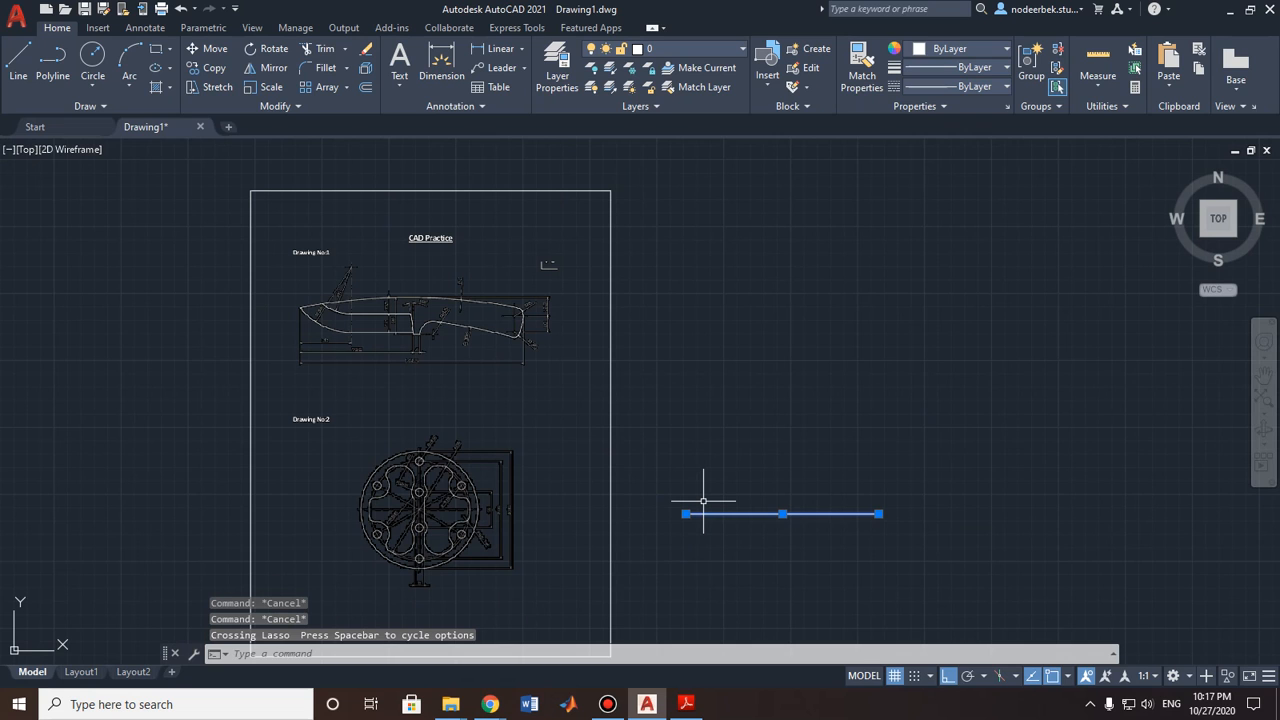
key("Delete")
Step: Examine the knife outline, lengths, radii and angle of Drawing No:1 on the attached PDF page
scroll(403, 291, "up", 3)
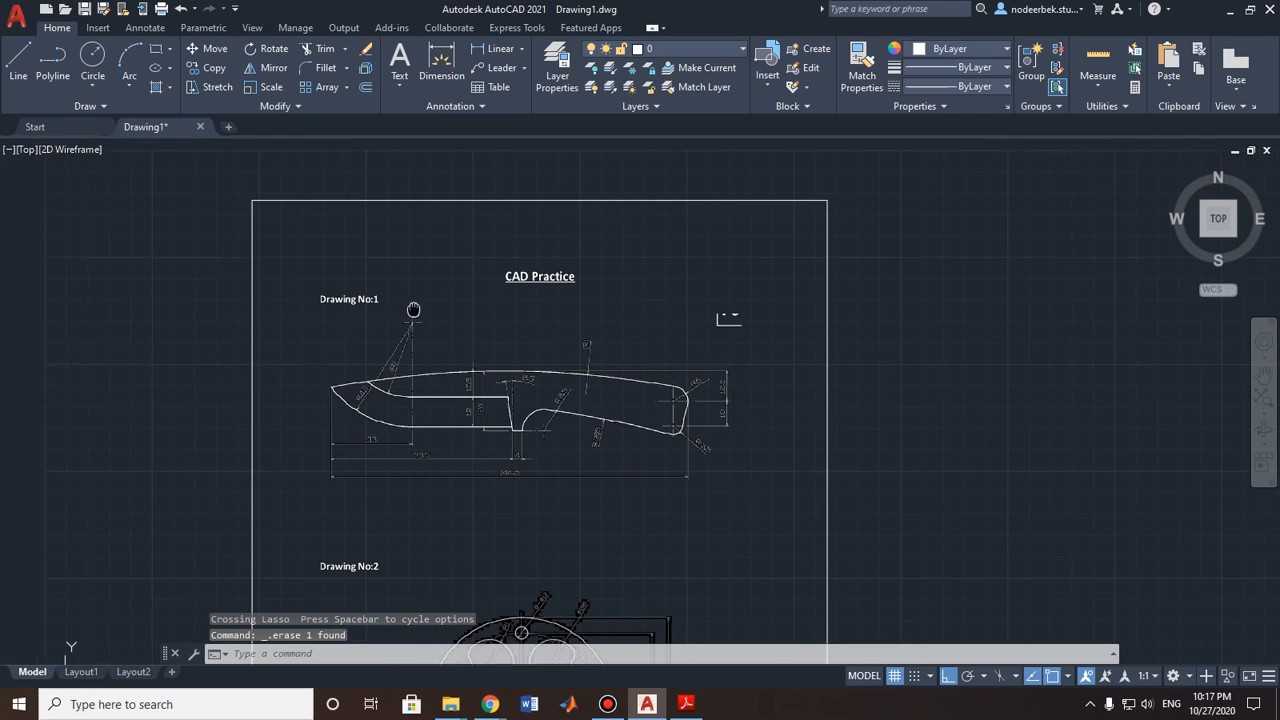
scroll(520, 359, "up", 3)
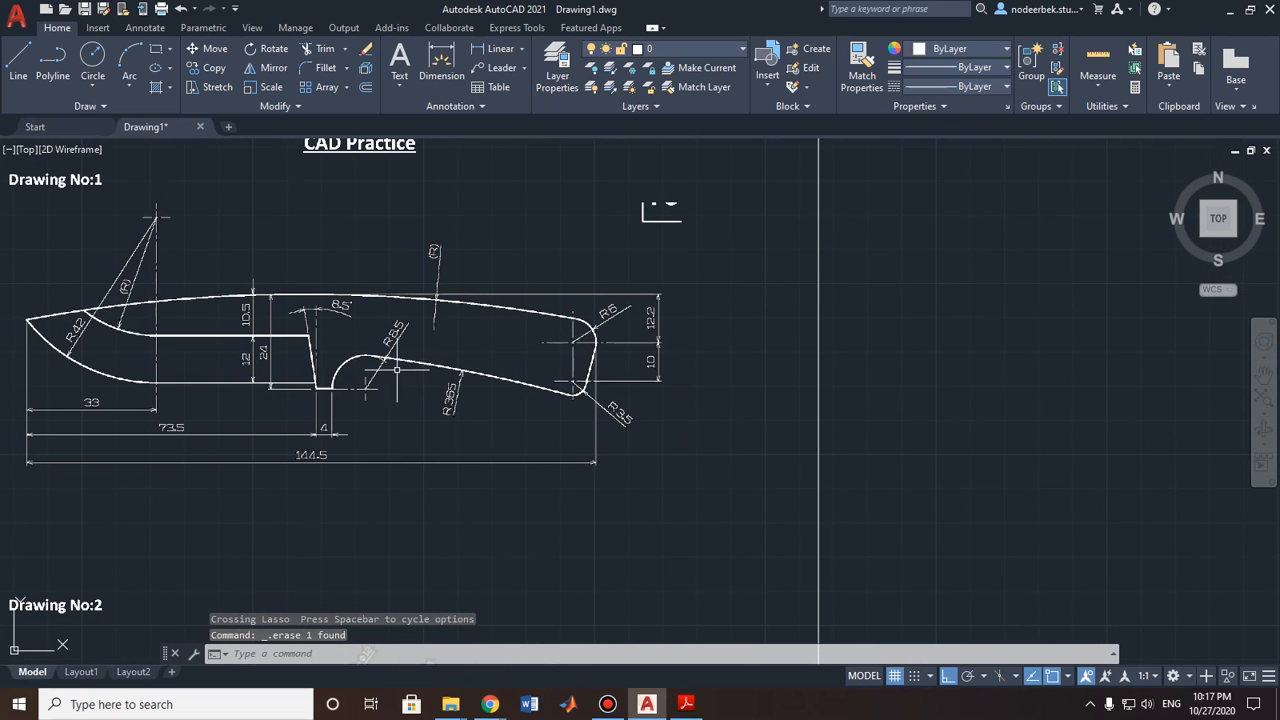
scroll(690, 395, "down", 2)
mouse_move(690, 395)
middle_mouse_down()
mouse_move(572, 393)
mouse_move(584, 410)
mouse_move(534, 397)
middle_mouse_up()
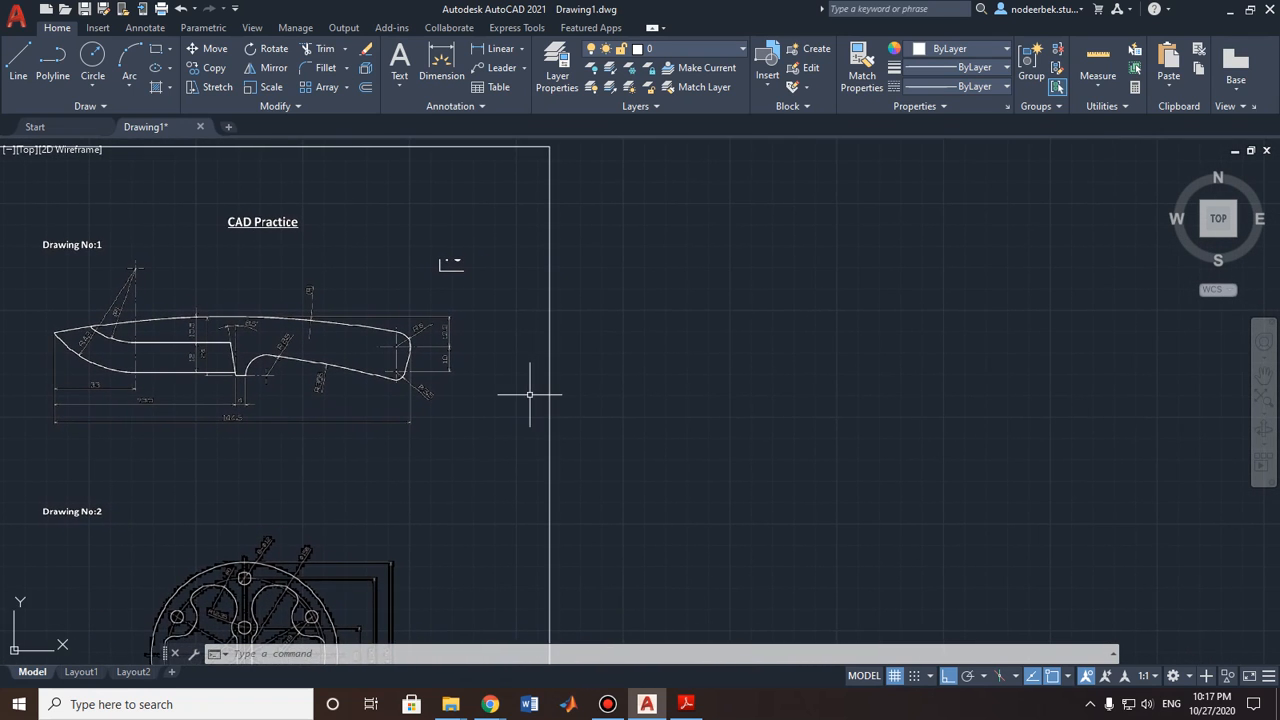
scroll(384, 400, "up", 2)
middle_click_drag(384, 400, 566, 393)
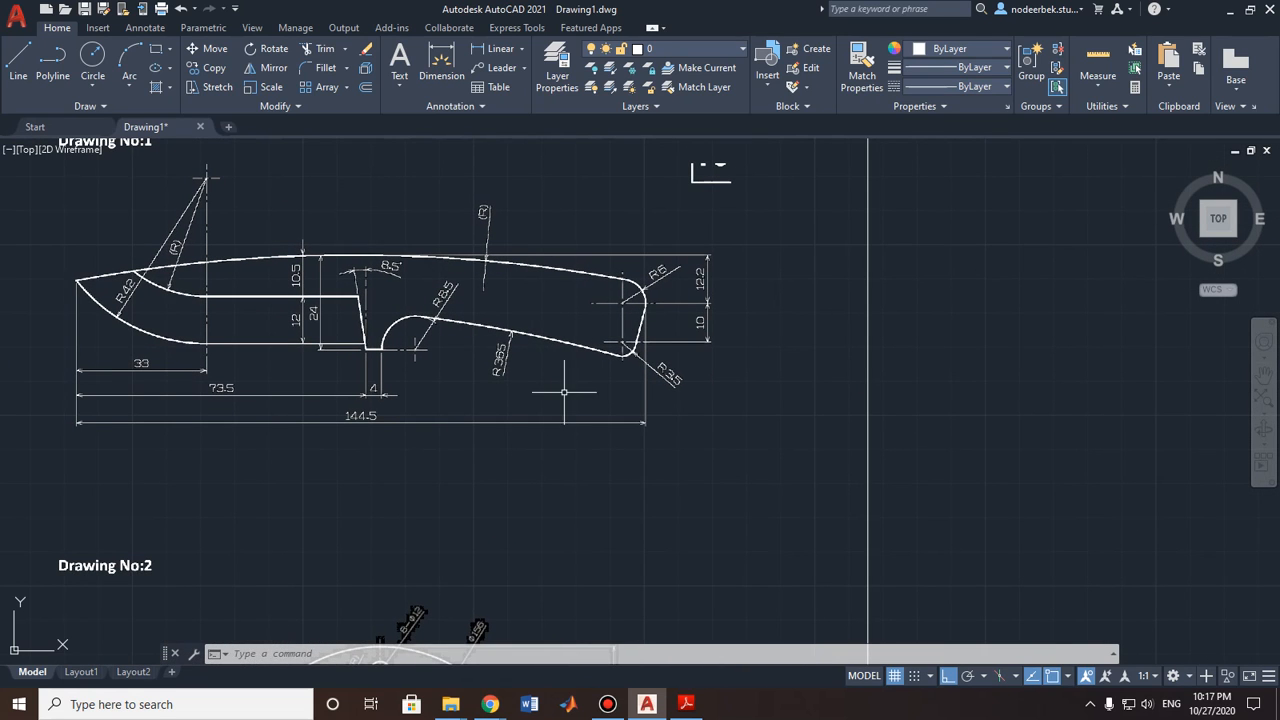
middle_click_drag(408, 394, 446, 398)
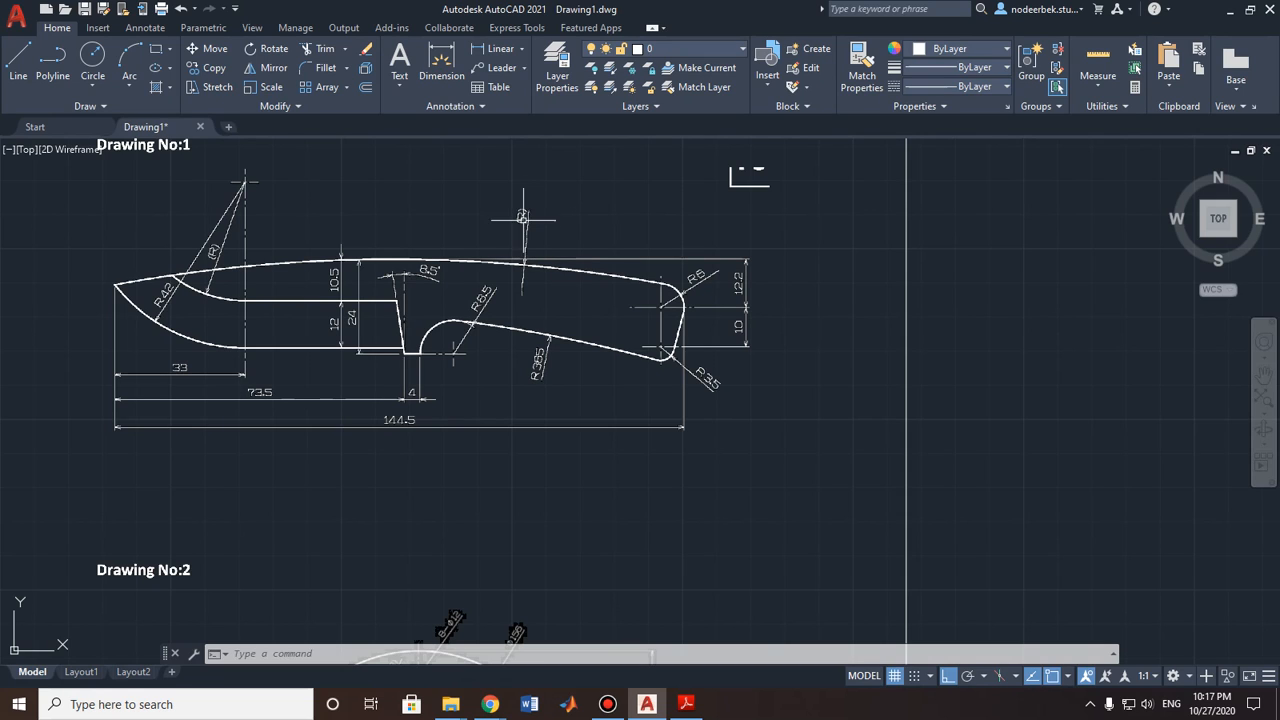
scroll(724, 297, "up", 2)
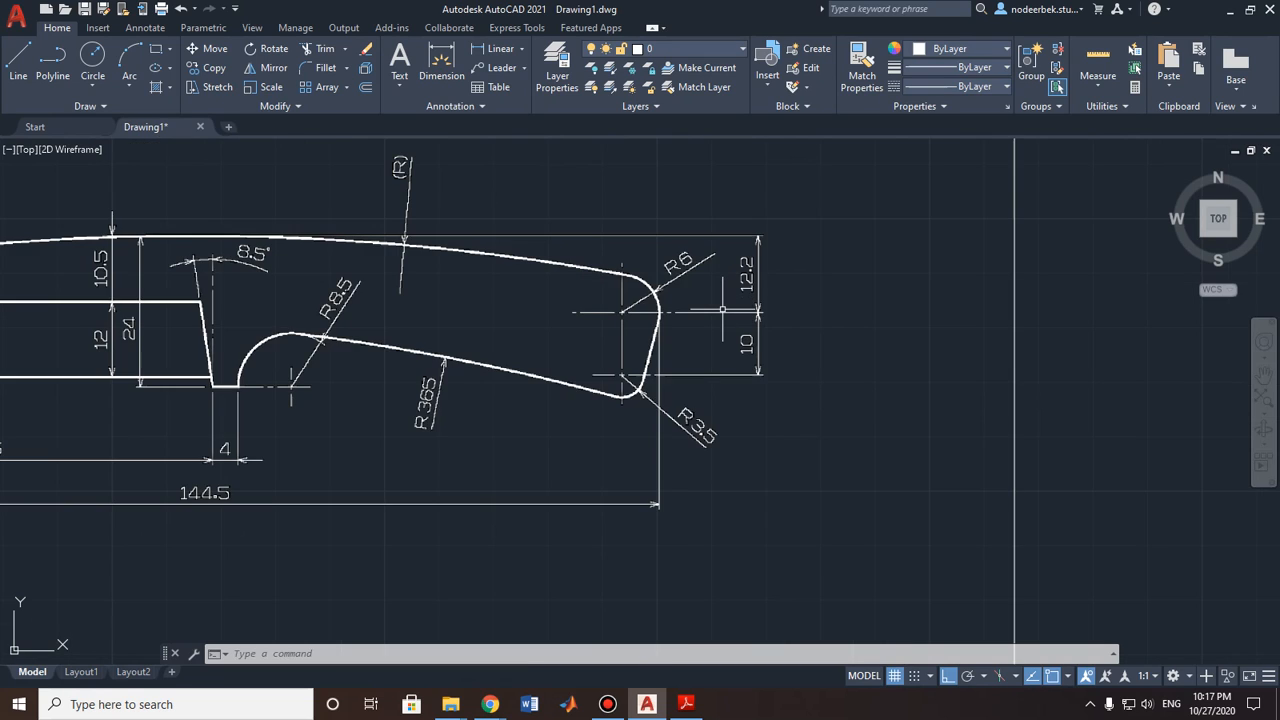
scroll(724, 297, "down", 2)
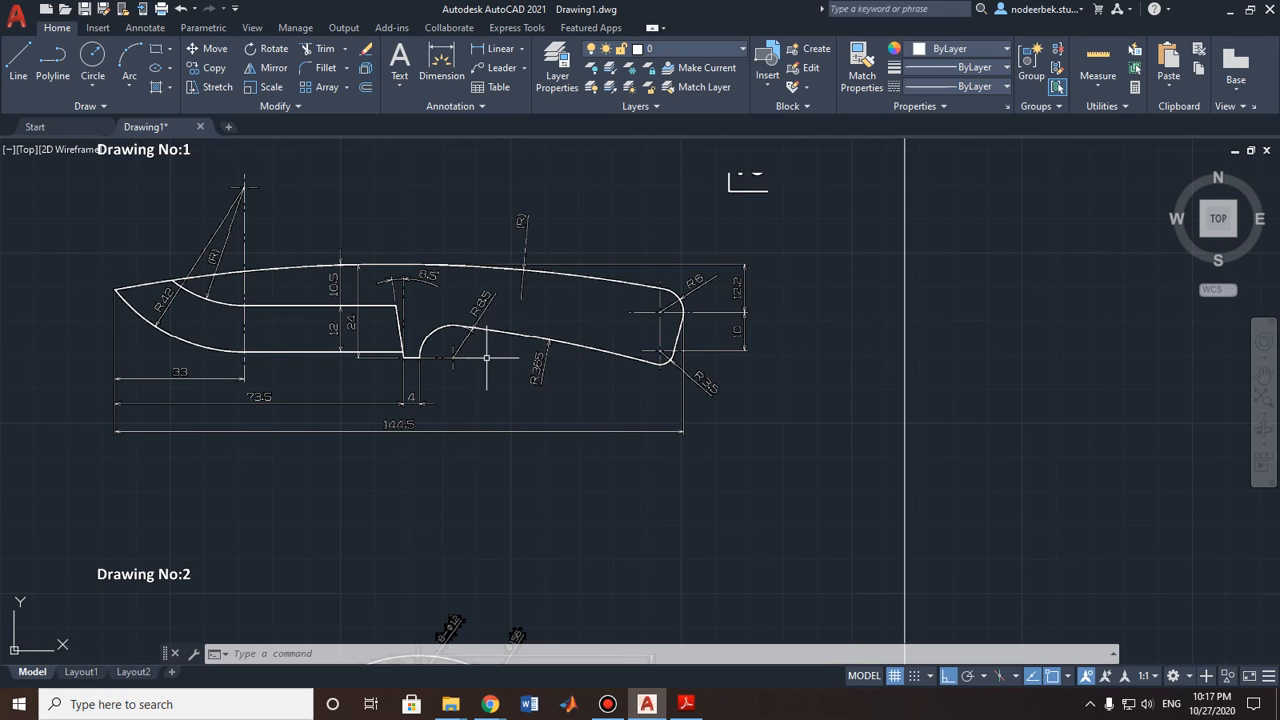
Step: Draw a horizontal line 73.5 long in the empty space beside the attached PDF page
middle_click_drag(613, 357, 528, 372)
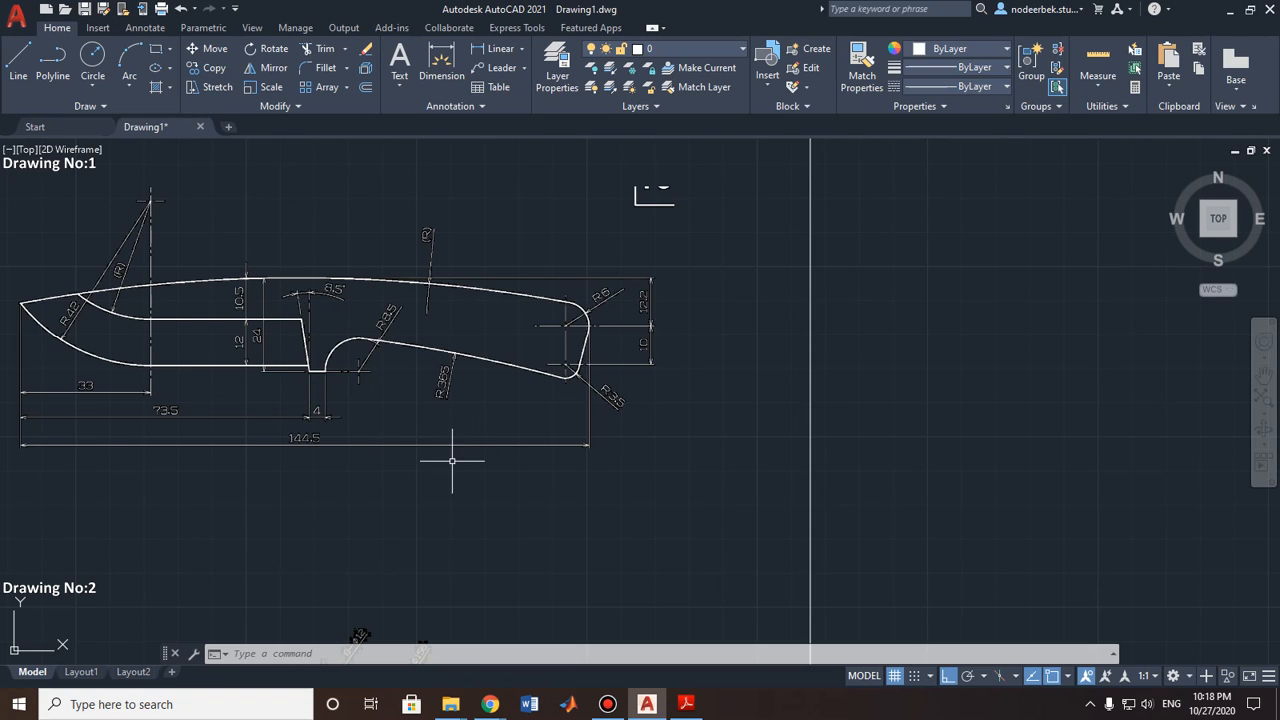
key("Escape")
key("Escape")
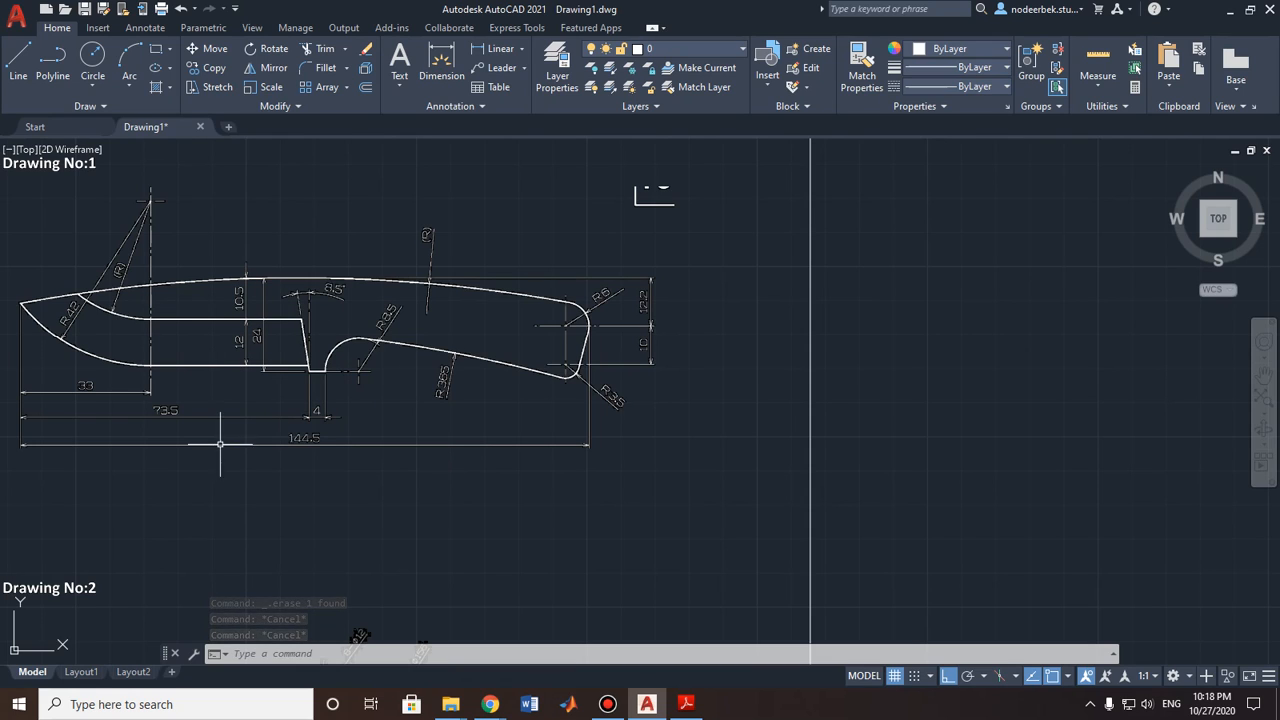
left_click(19, 66)
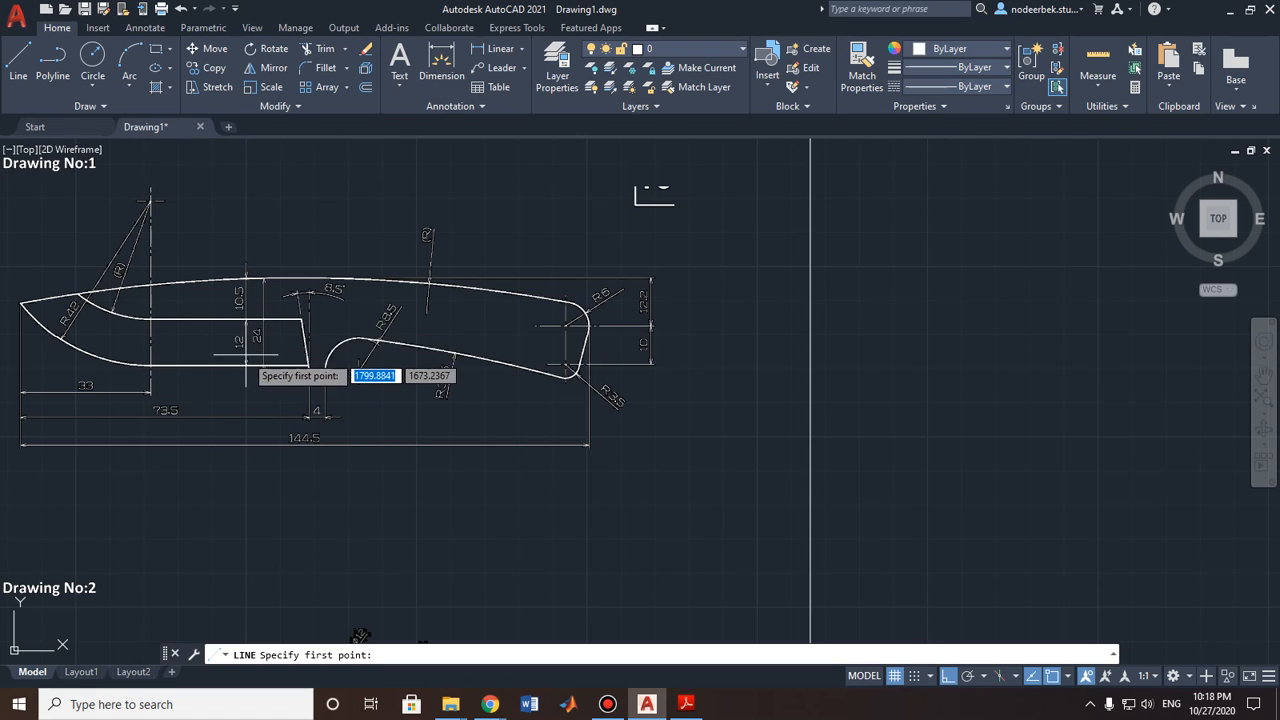
scroll(466, 443, "down", 3)
scroll(386, 423, "up", 5)
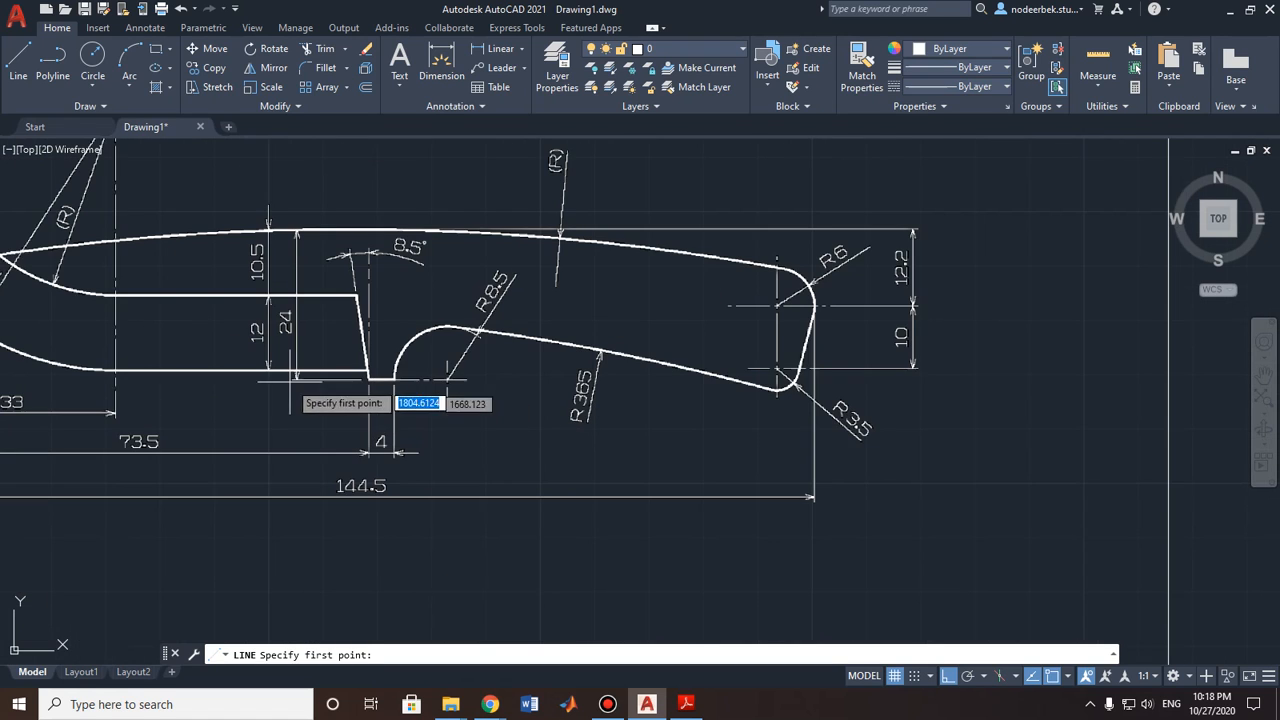
scroll(293, 380, "down", 2)
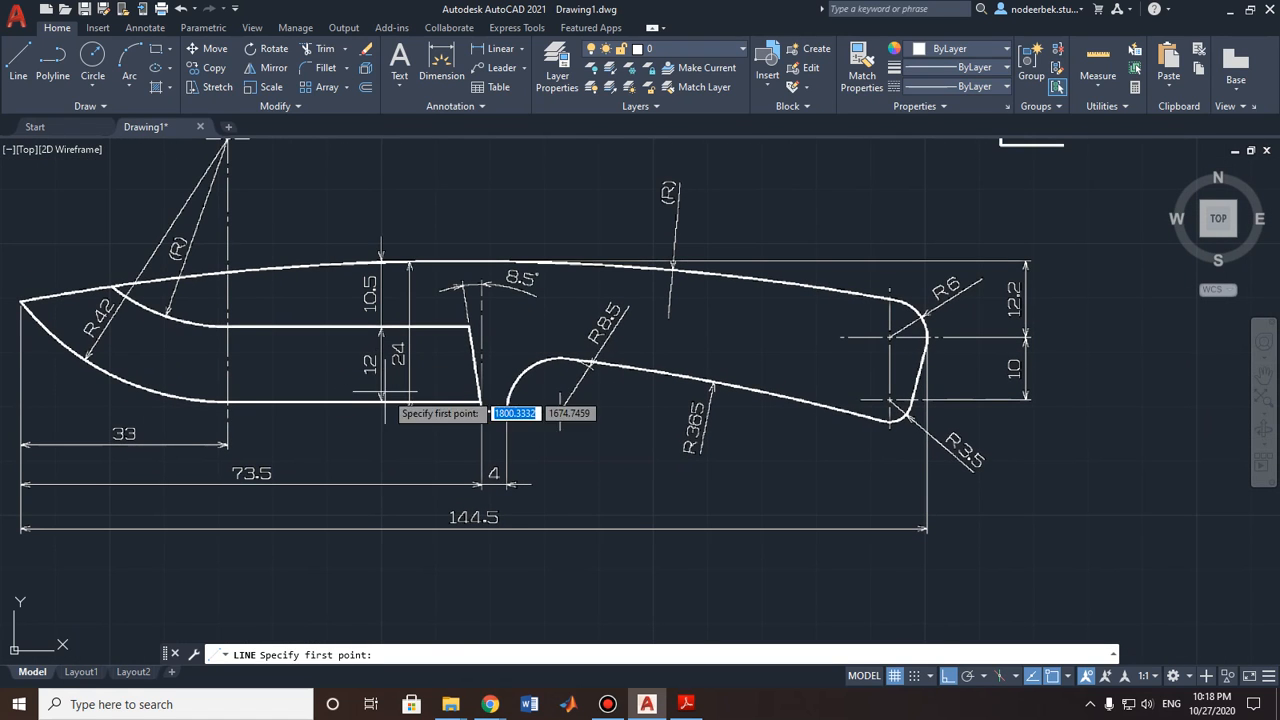
scroll(434, 435, "down", 2)
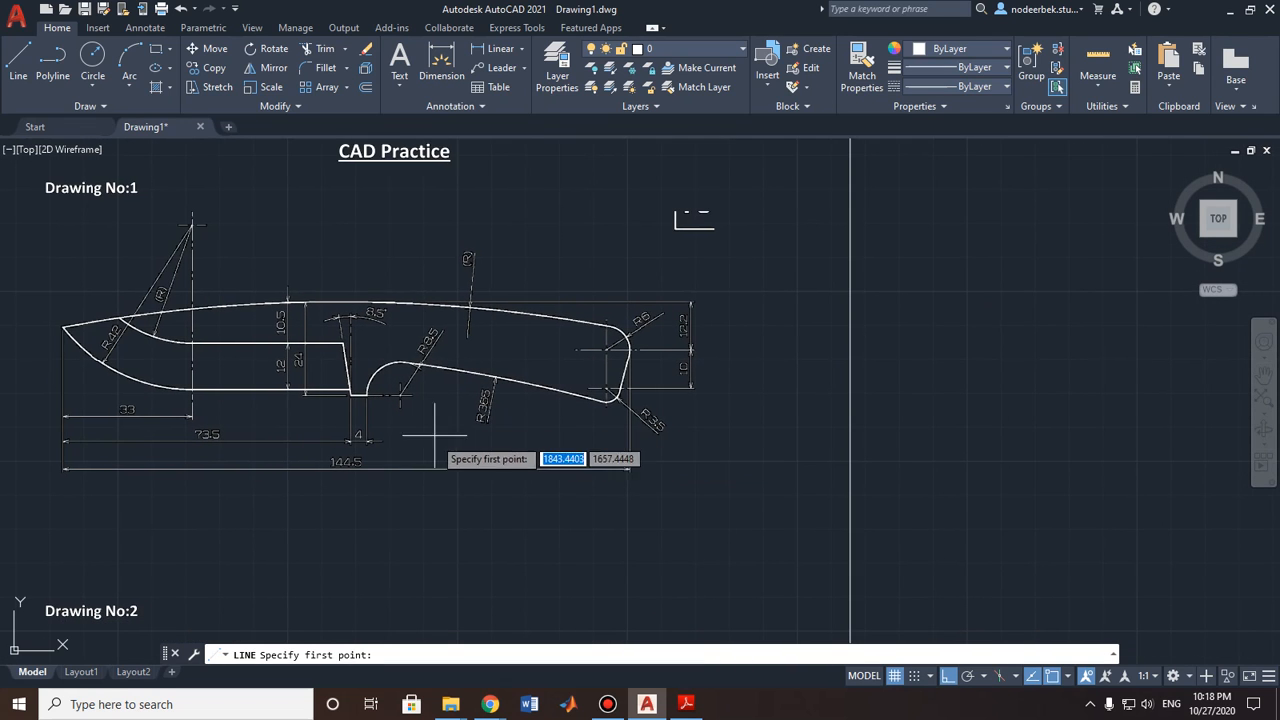
scroll(434, 435, "down", 2)
mouse_move(457, 449)
middle_mouse_down()
mouse_move(417, 443)
mouse_move(374, 543)
mouse_move(351, 555)
mouse_move(282, 395)
mouse_move(271, 403)
mouse_move(290, 436)
middle_mouse_up()
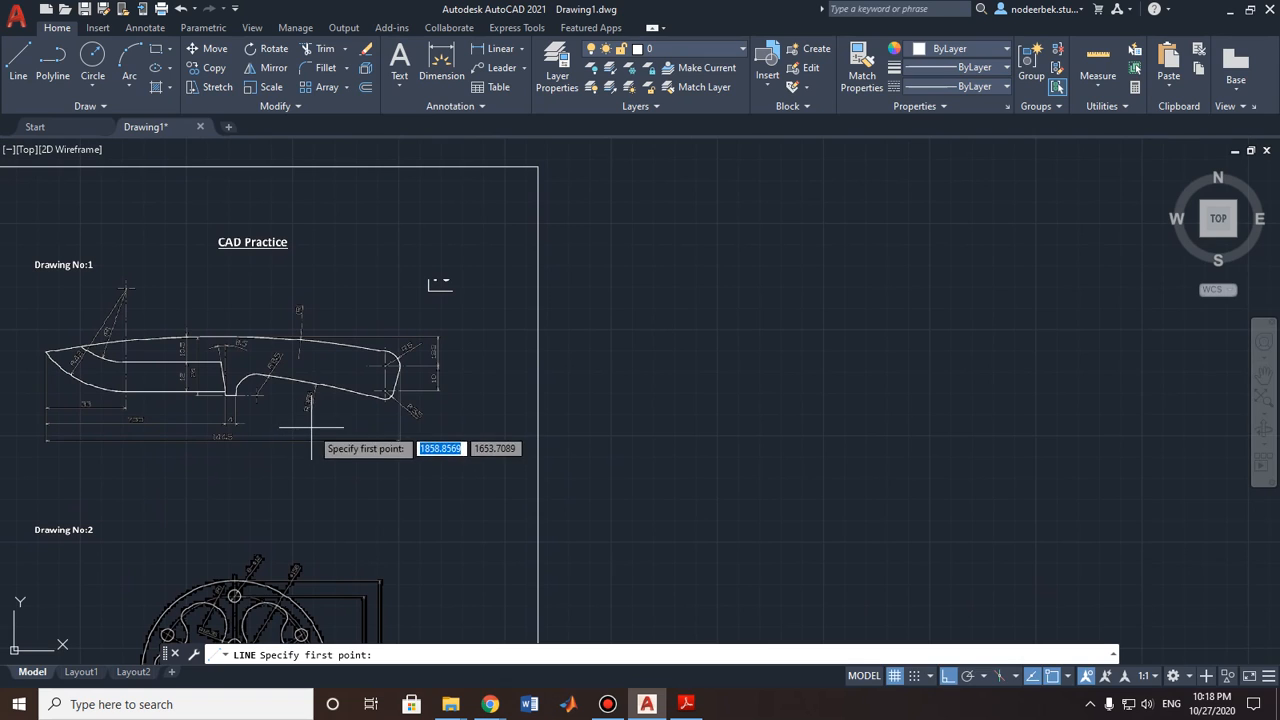
left_click(18, 60)
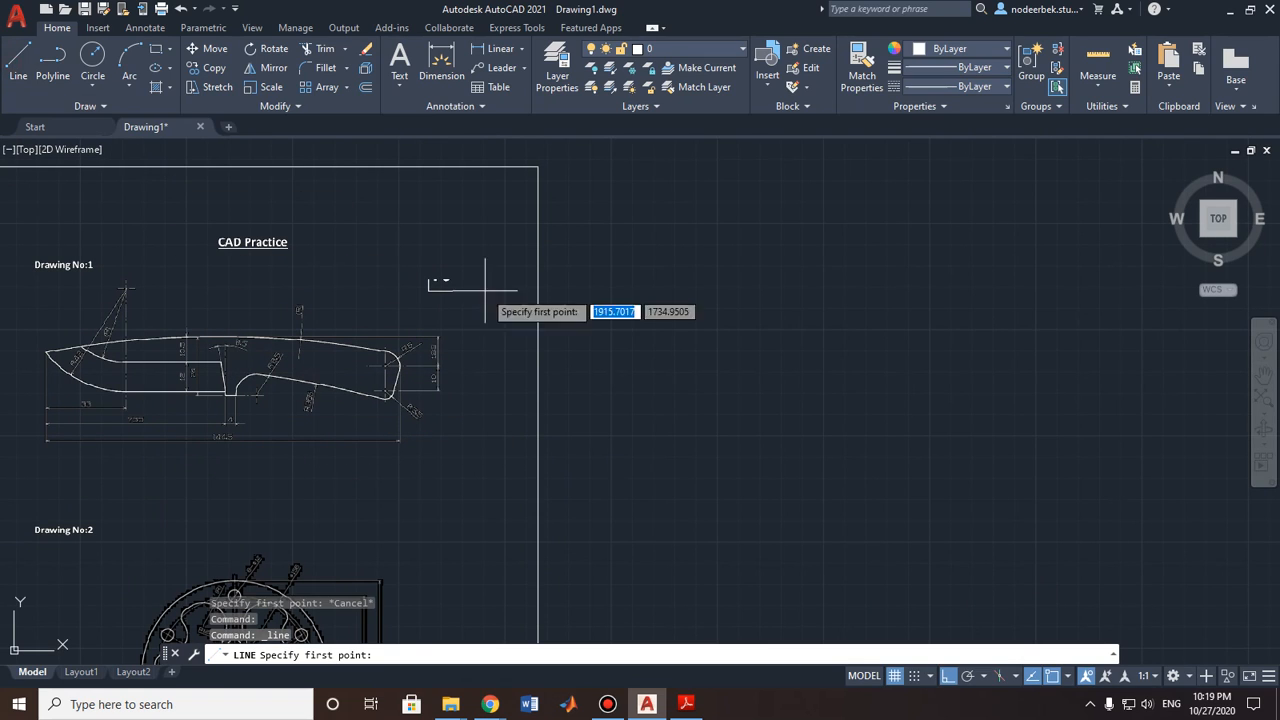
left_click(666, 358)
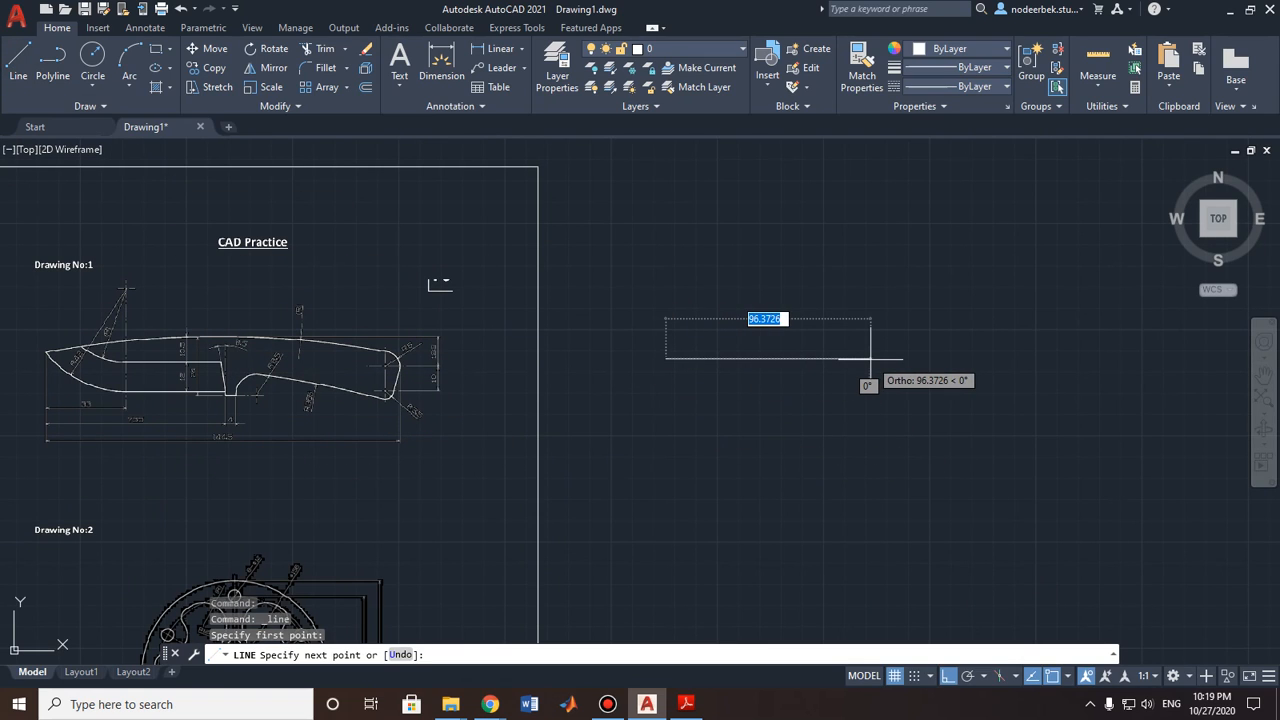
type("73.5")
key("Return")
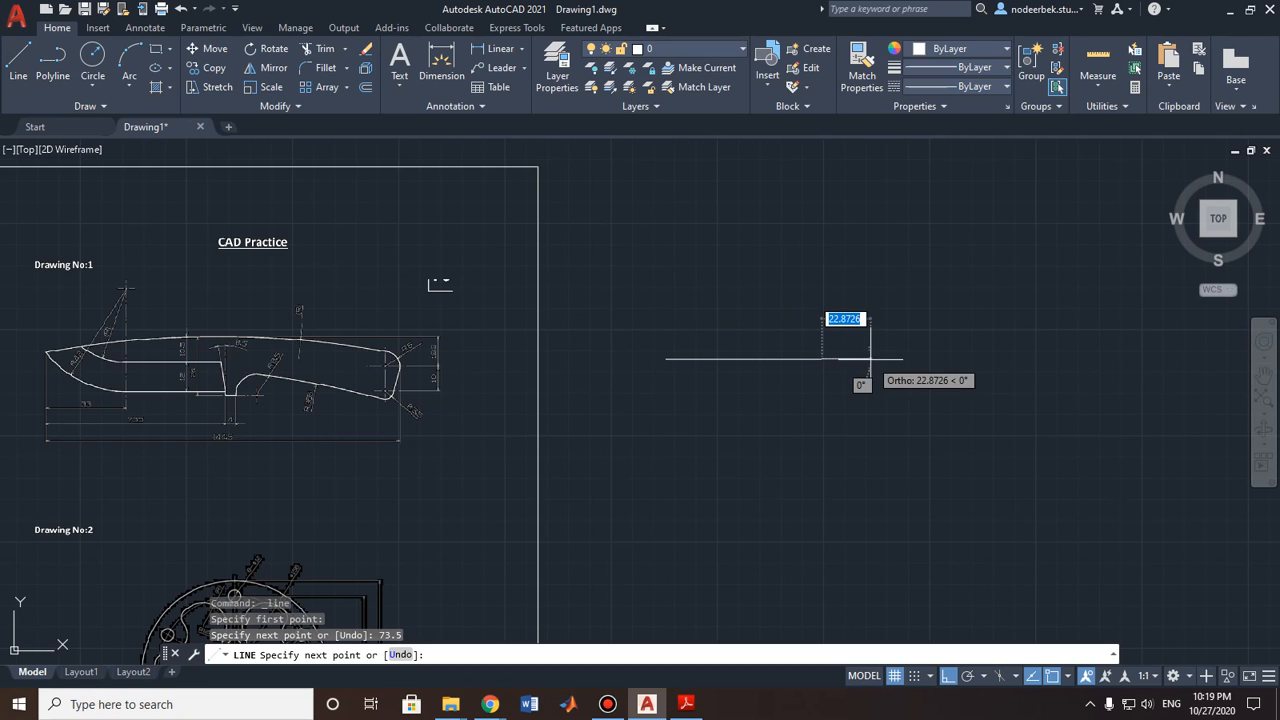
key("Escape")
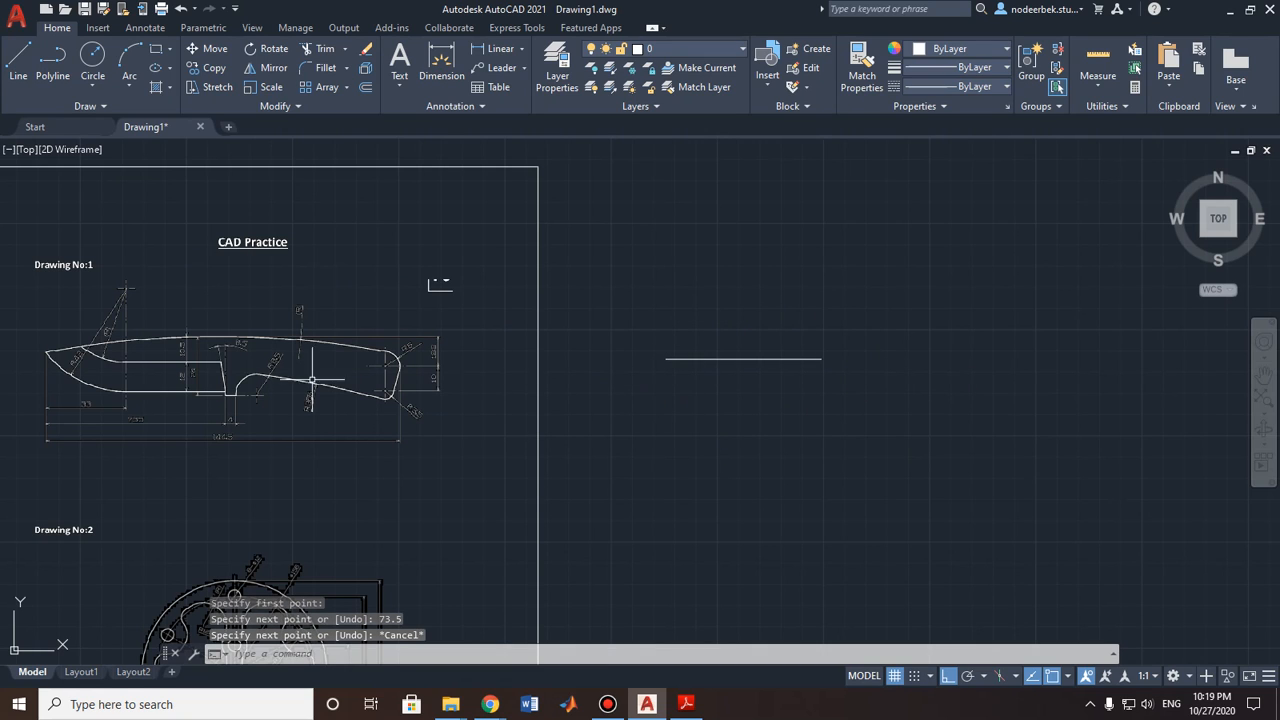
Step: Copy the horizontal line 12 units straight up, using its right endpoint as the base point
scroll(778, 359, "up", 4)
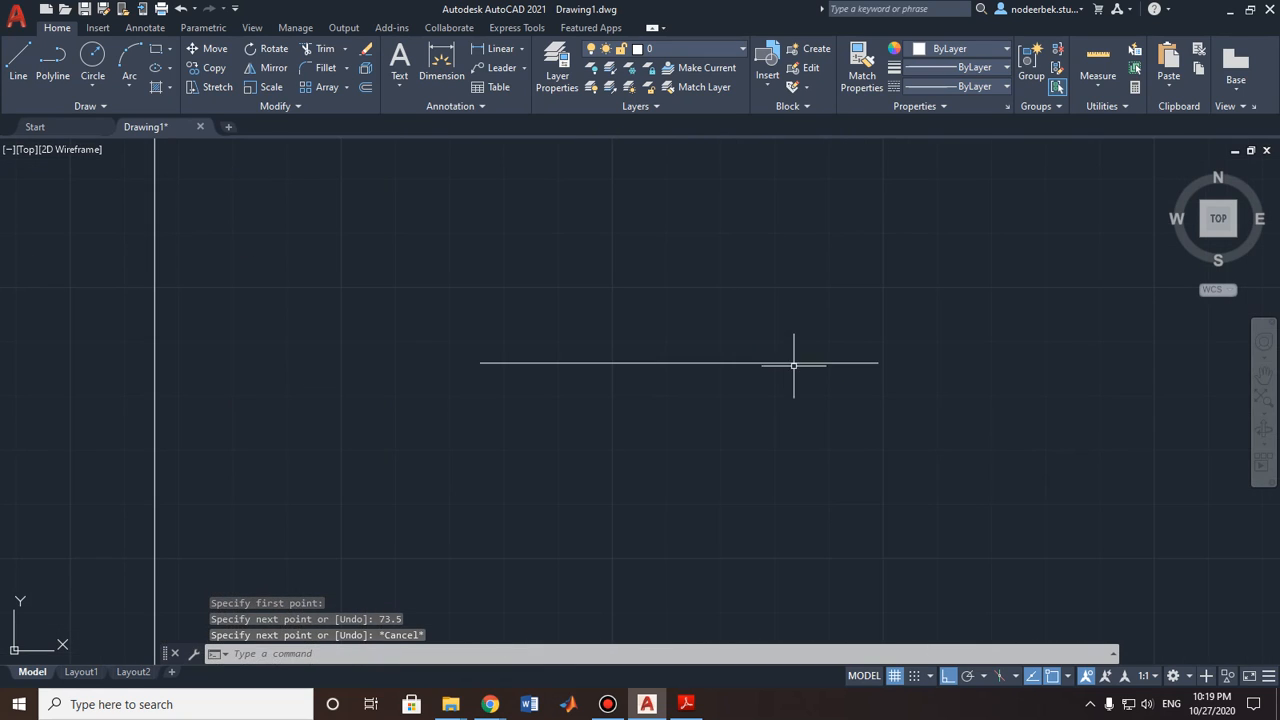
left_click(862, 362)
left_click(213, 67)
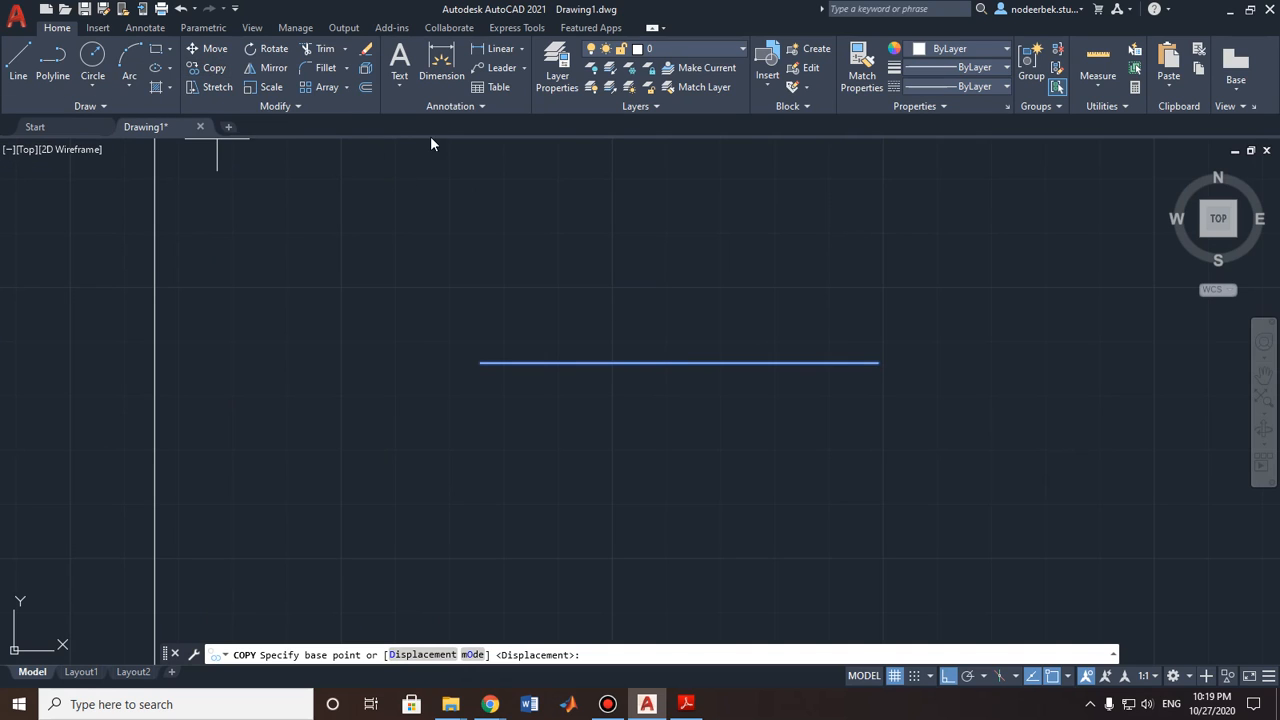
left_click(878, 362)
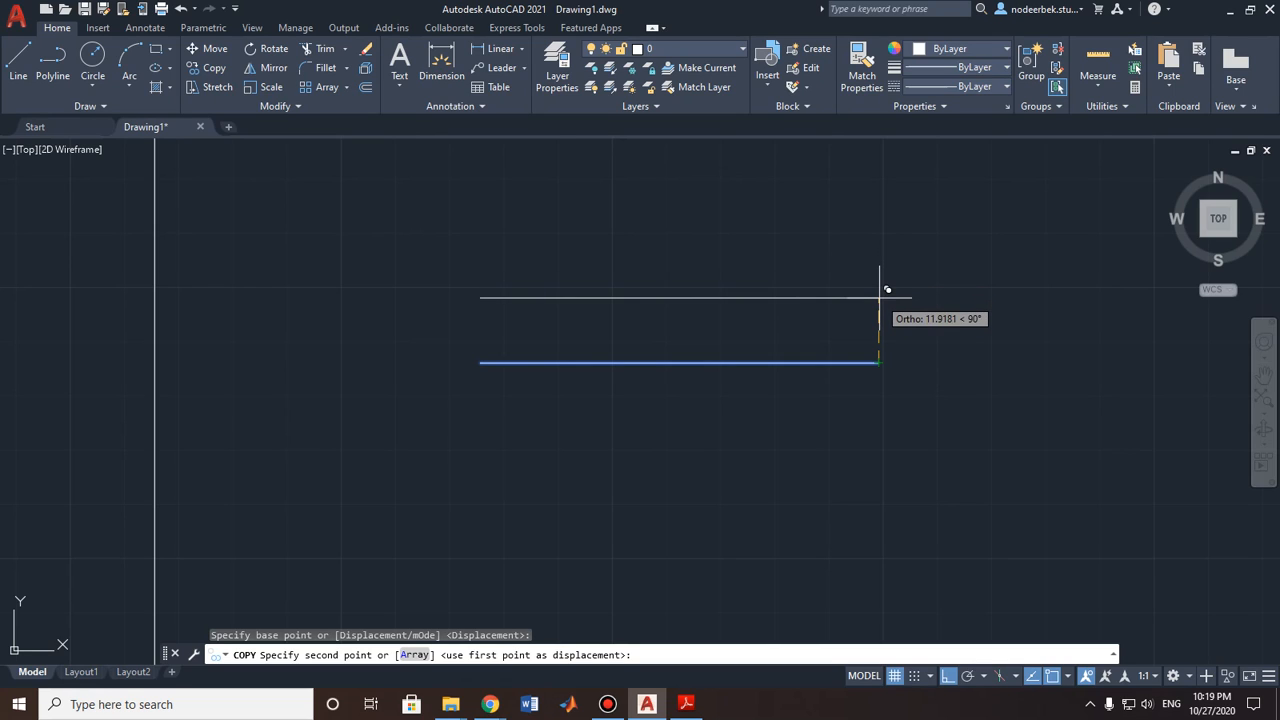
type("12")
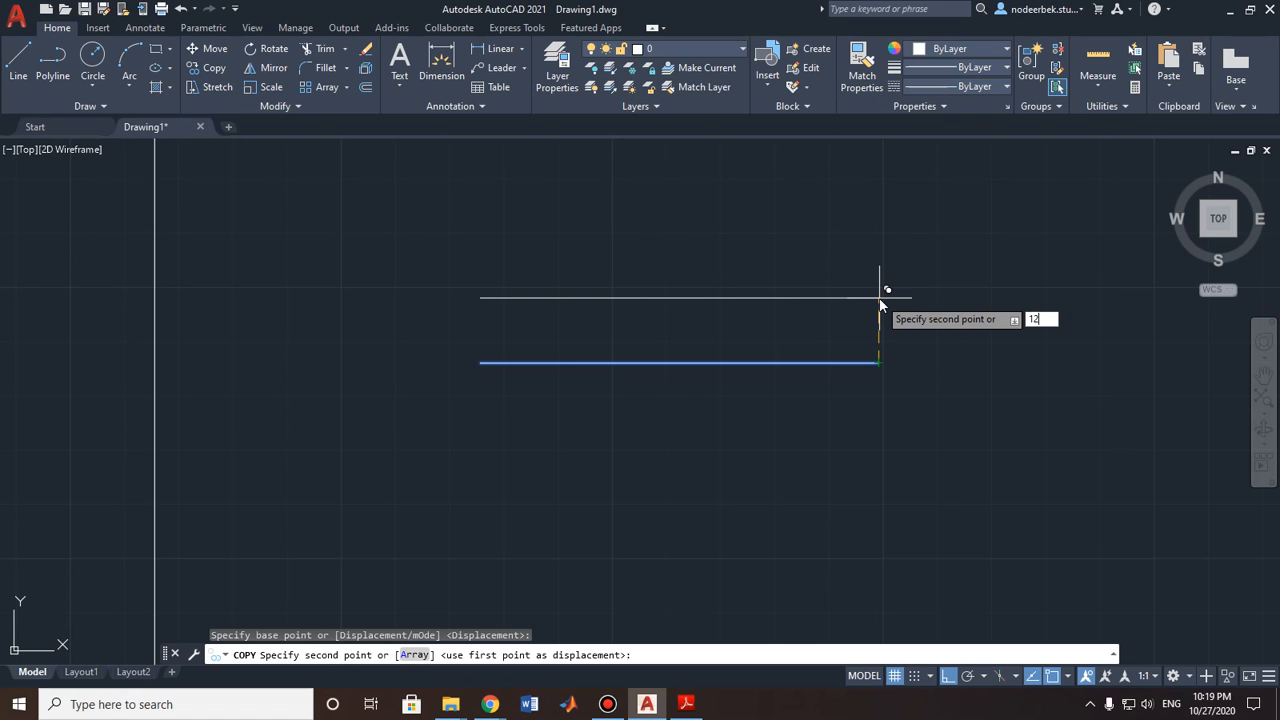
key("Return")
key("Return")
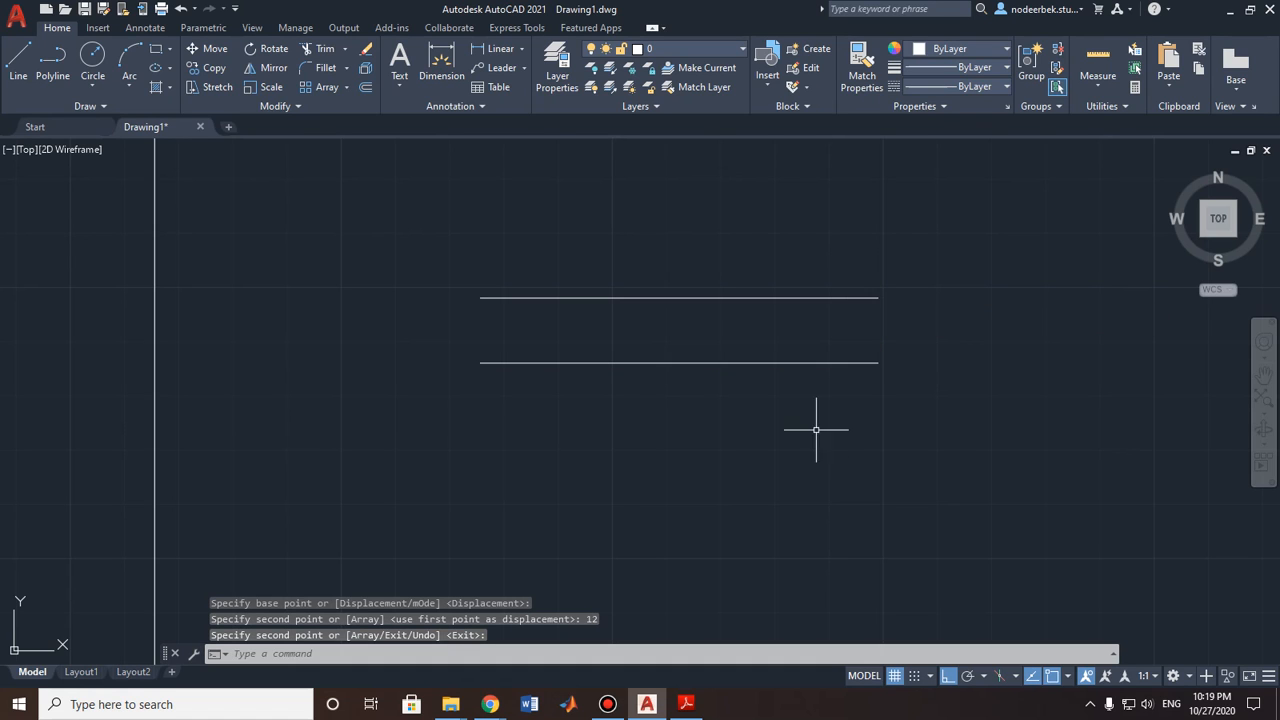
Step: Examine the slanted edge at the knife's blade-handle transition and its angle dimension on the reference drawing
scroll(656, 421, "down", 2)
middle_click_drag(340, 475, 628, 426)
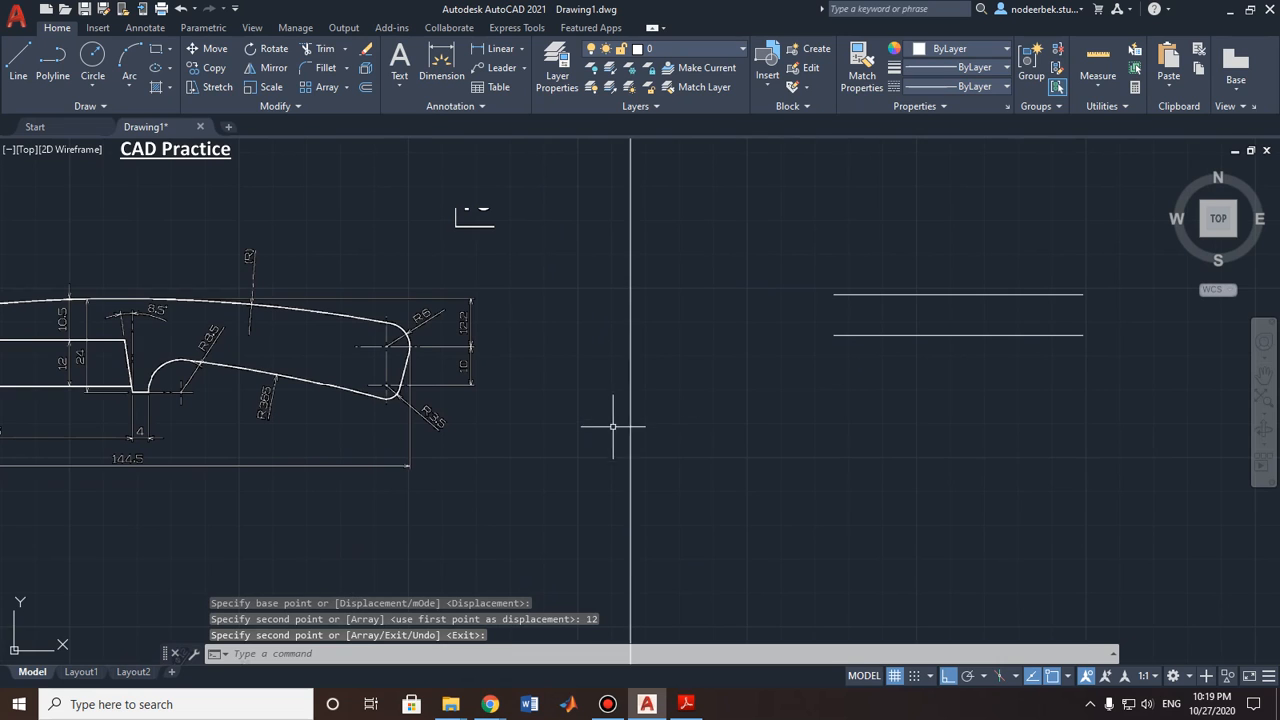
scroll(500, 431, "down", 2)
middle_click_drag(451, 433, 677, 399)
scroll(385, 398, "up", 4)
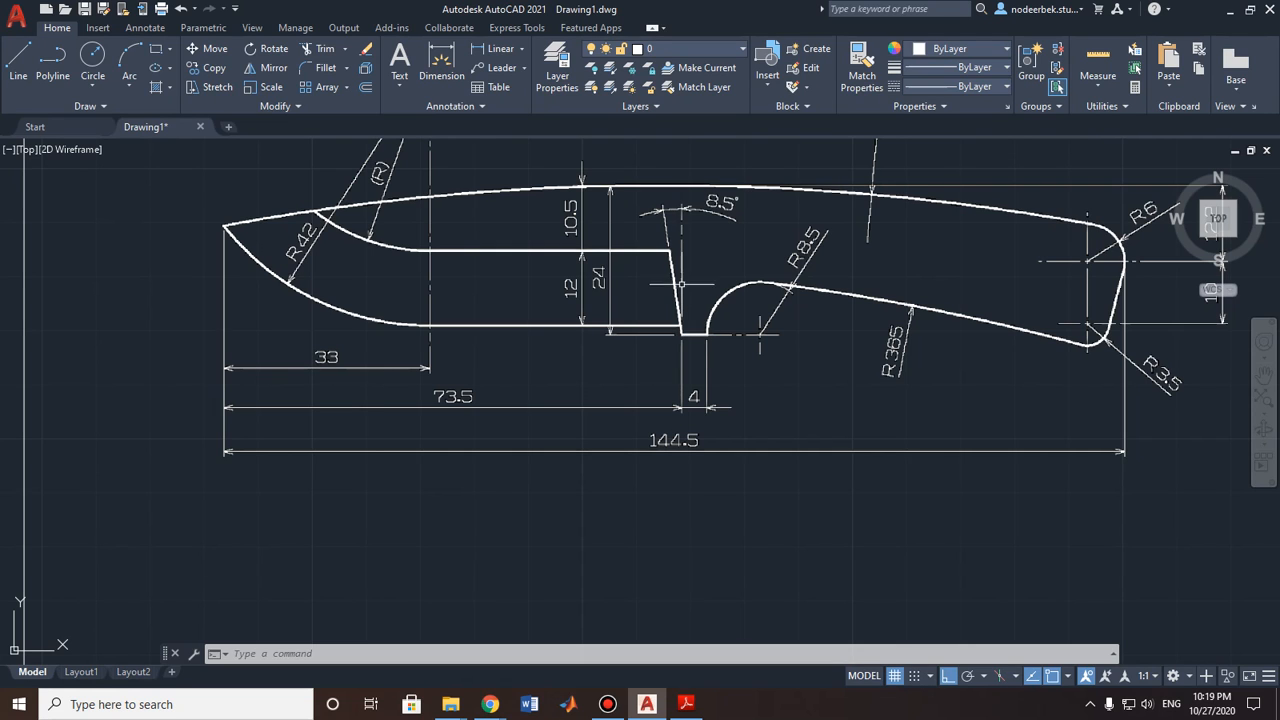
scroll(683, 331, "up", 6)
scroll(702, 330, "down", 6)
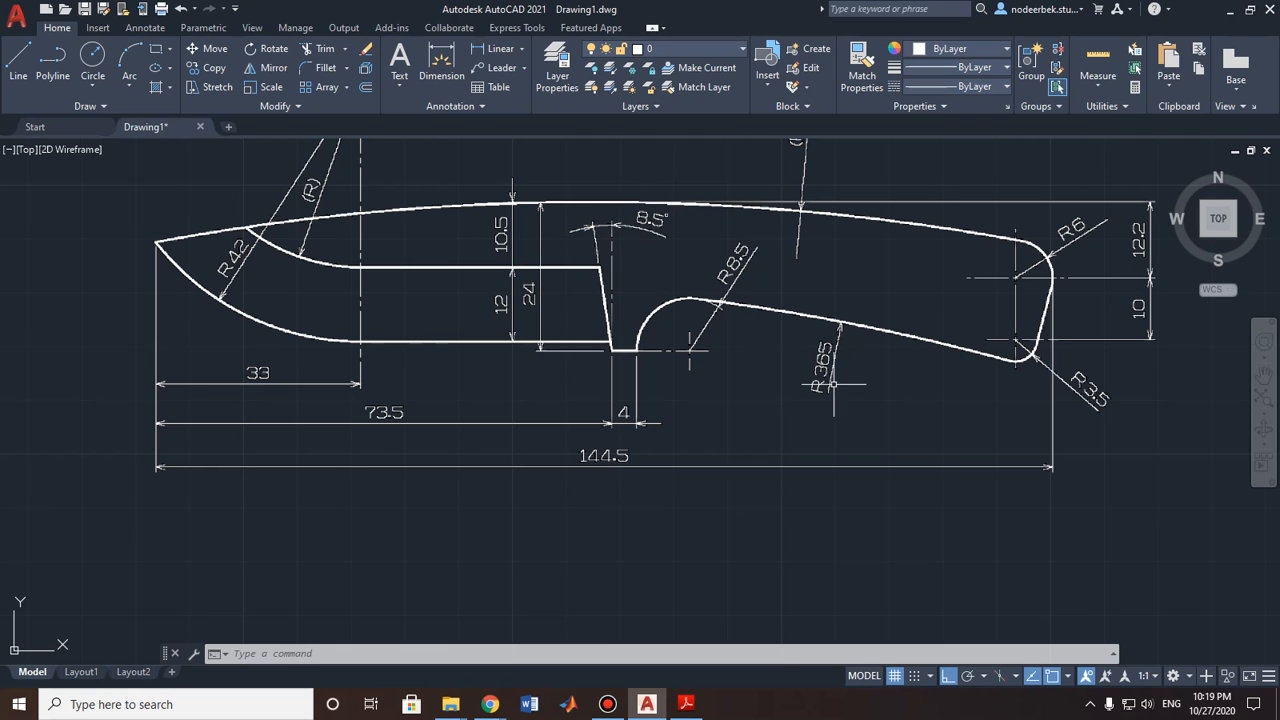
Step: Turn off Ortho mode while trying a slanted line from the upper line's right endpoint
scroll(859, 399, "down", 2)
middle_click_drag(874, 395, 623, 356)
middle_click_drag(897, 363, 580, 363)
middle_click_drag(1055, 348, 876, 353)
scroll(986, 263, "up", 2)
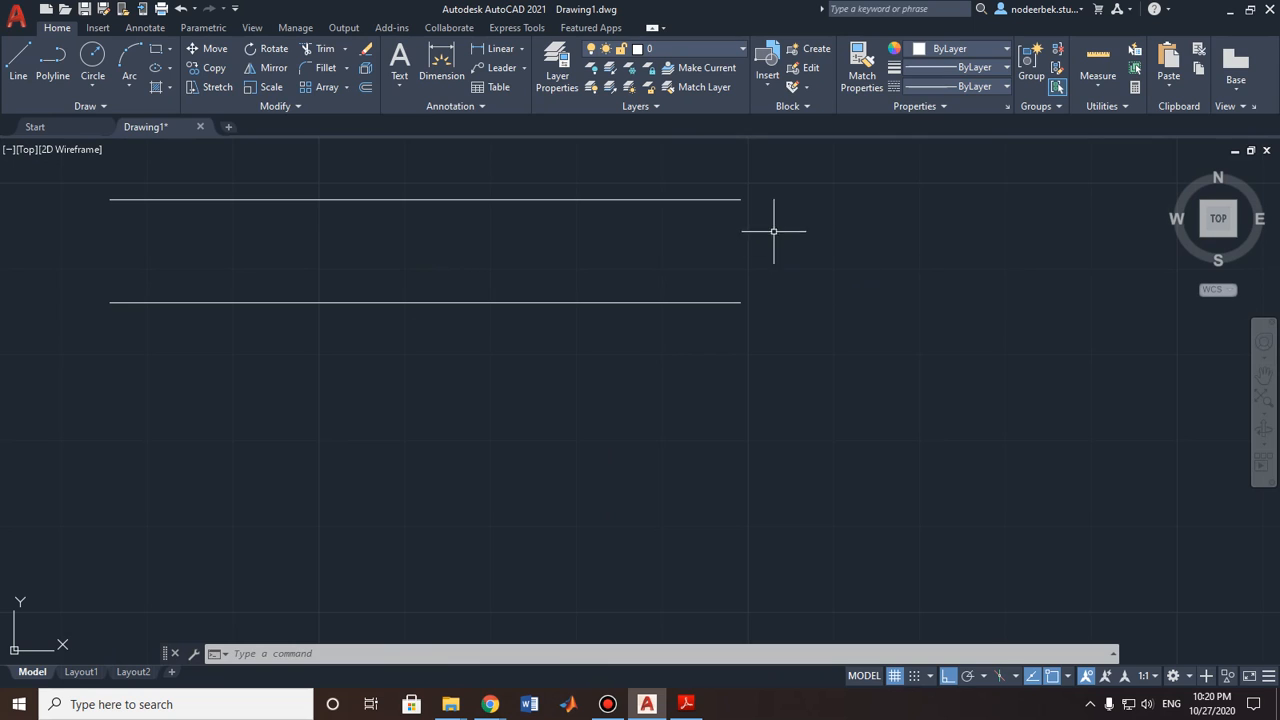
scroll(773, 222, "up", 1)
middle_click_drag(775, 226, 775, 318)
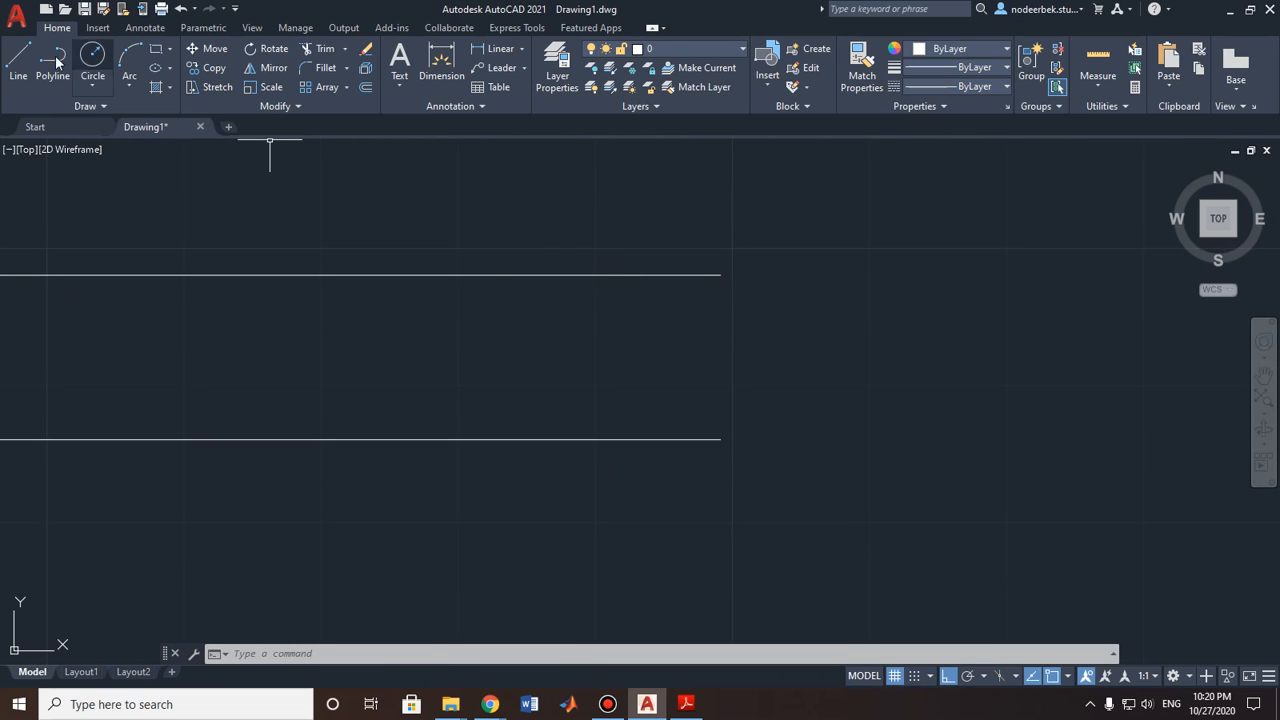
left_click(18, 62)
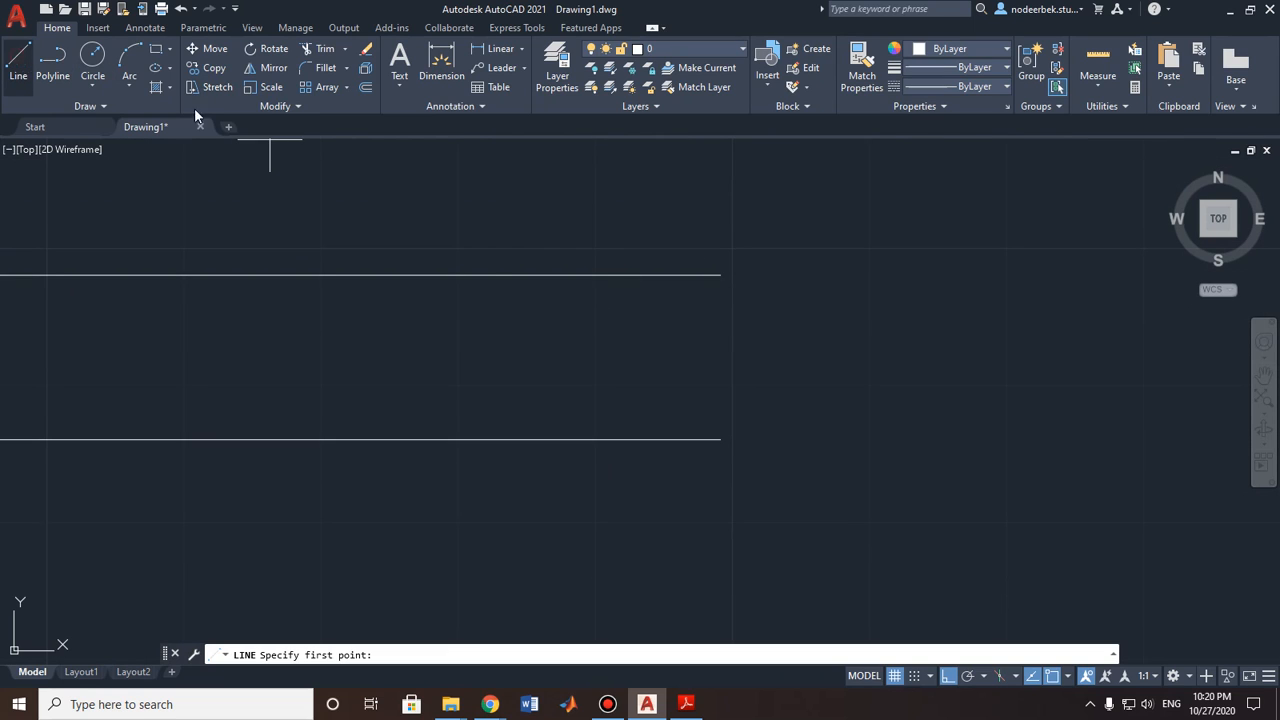
left_click(720, 274)
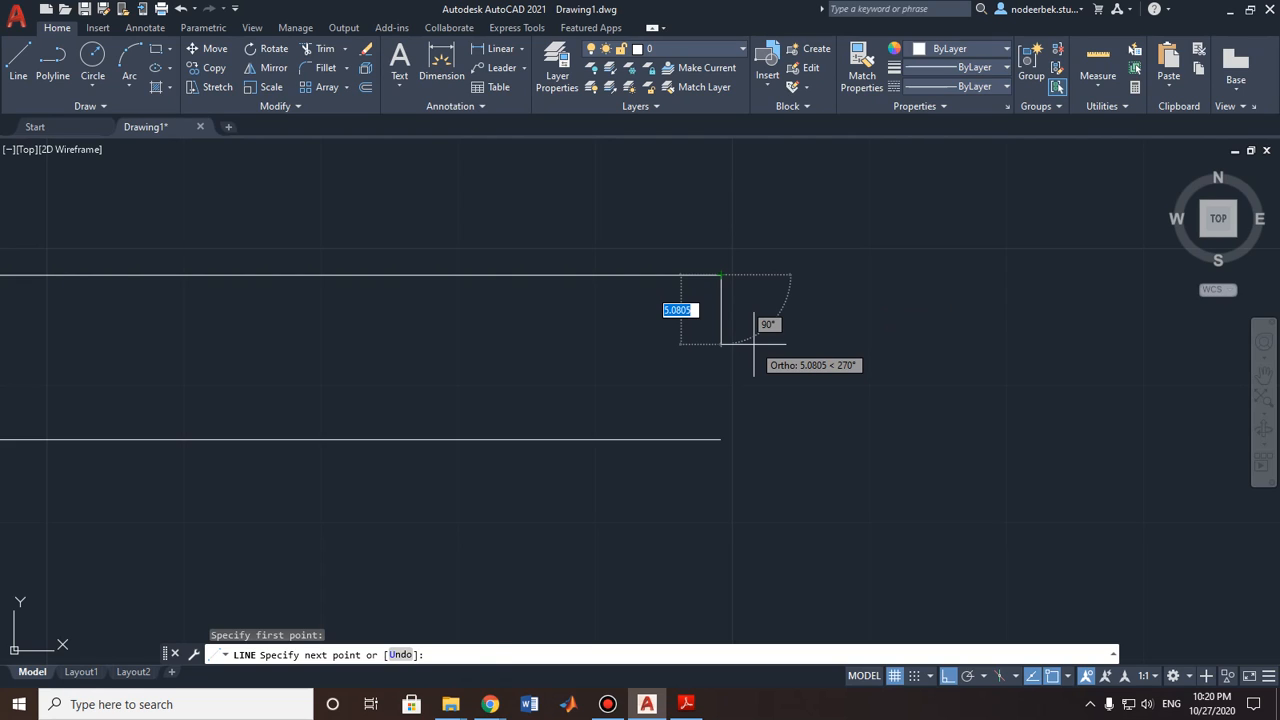
key("F8")
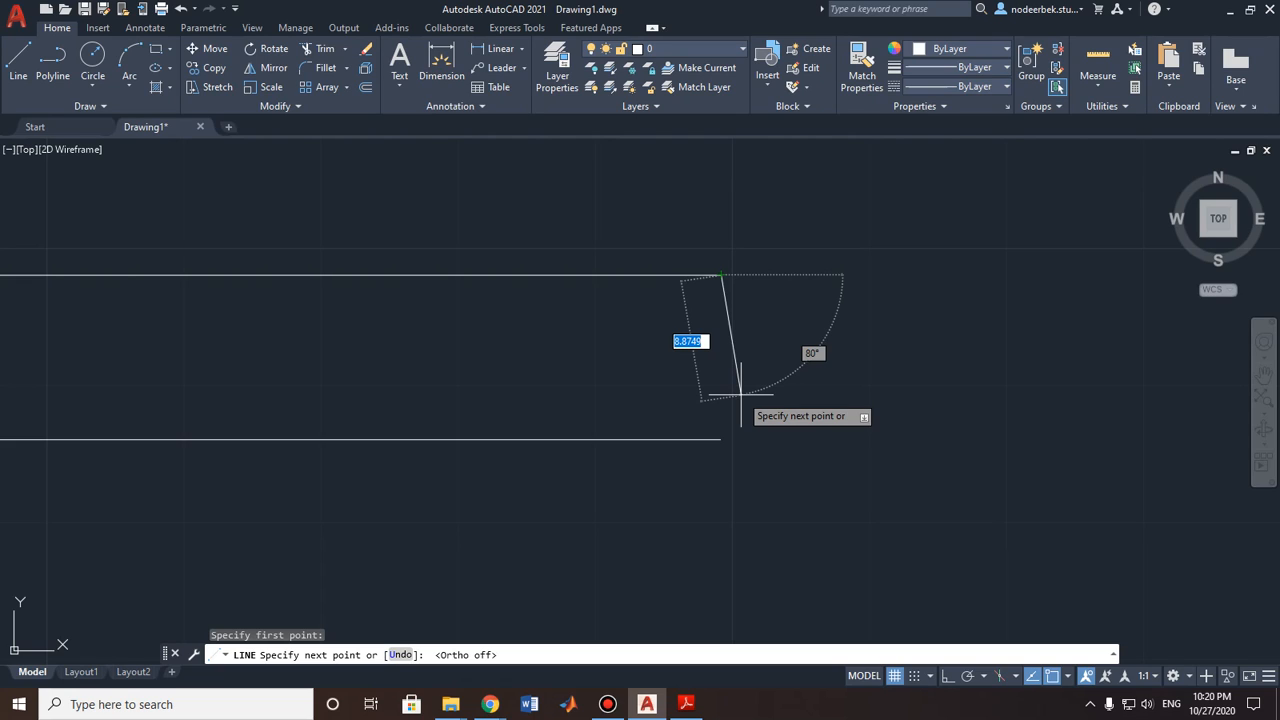
key("Tab")
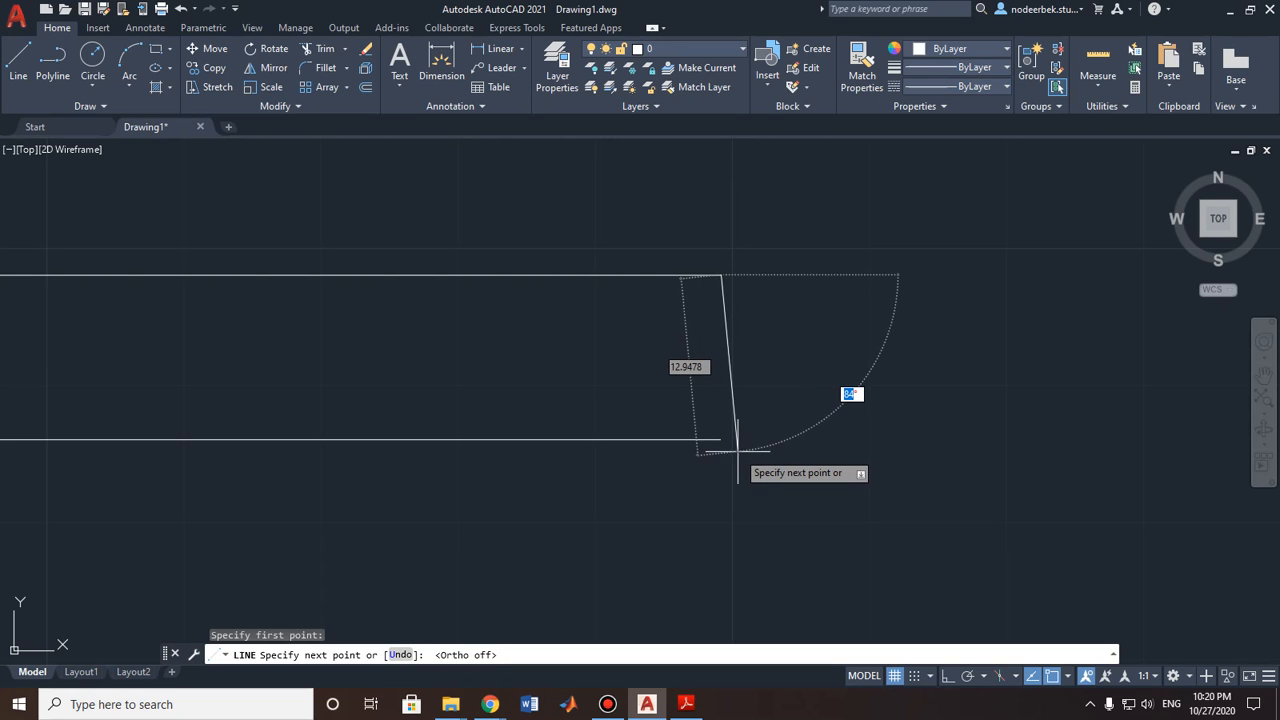
key("Escape")
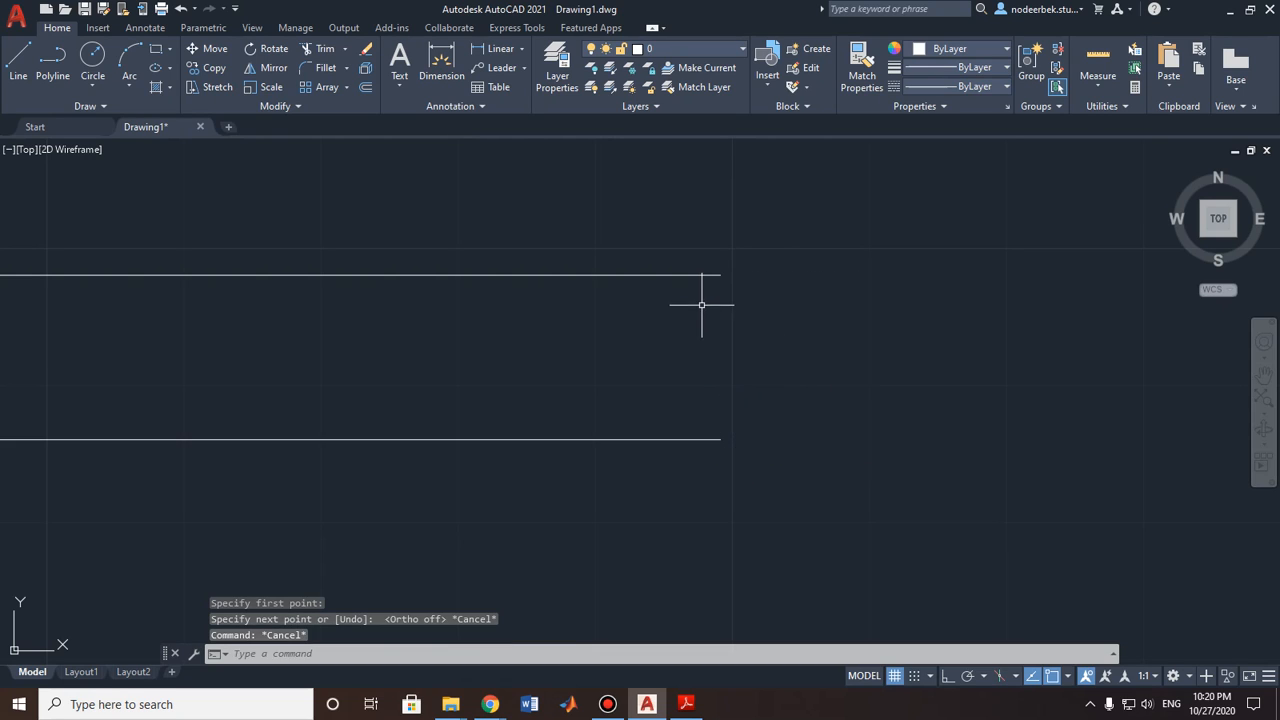
Step: Draw a line about 16 long at 98.5° from the lower line's right endpoint, crossing the upper line
left_click(18, 62)
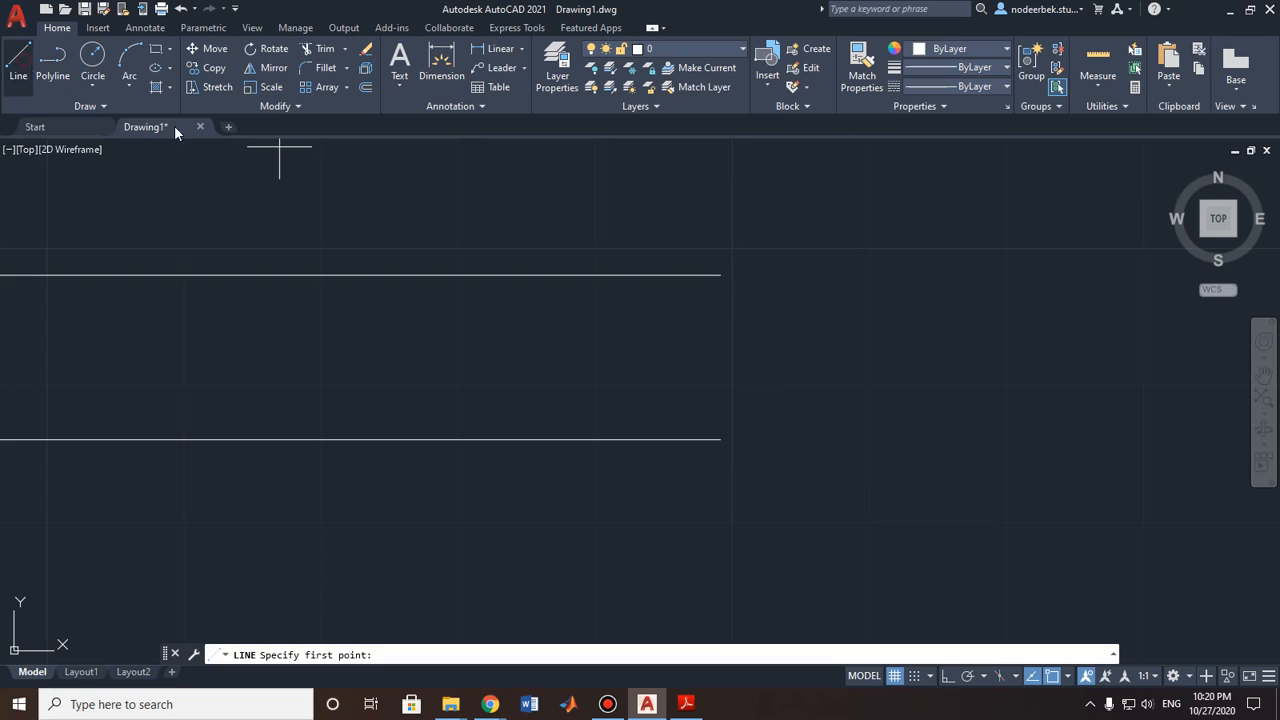
left_click(720, 439)
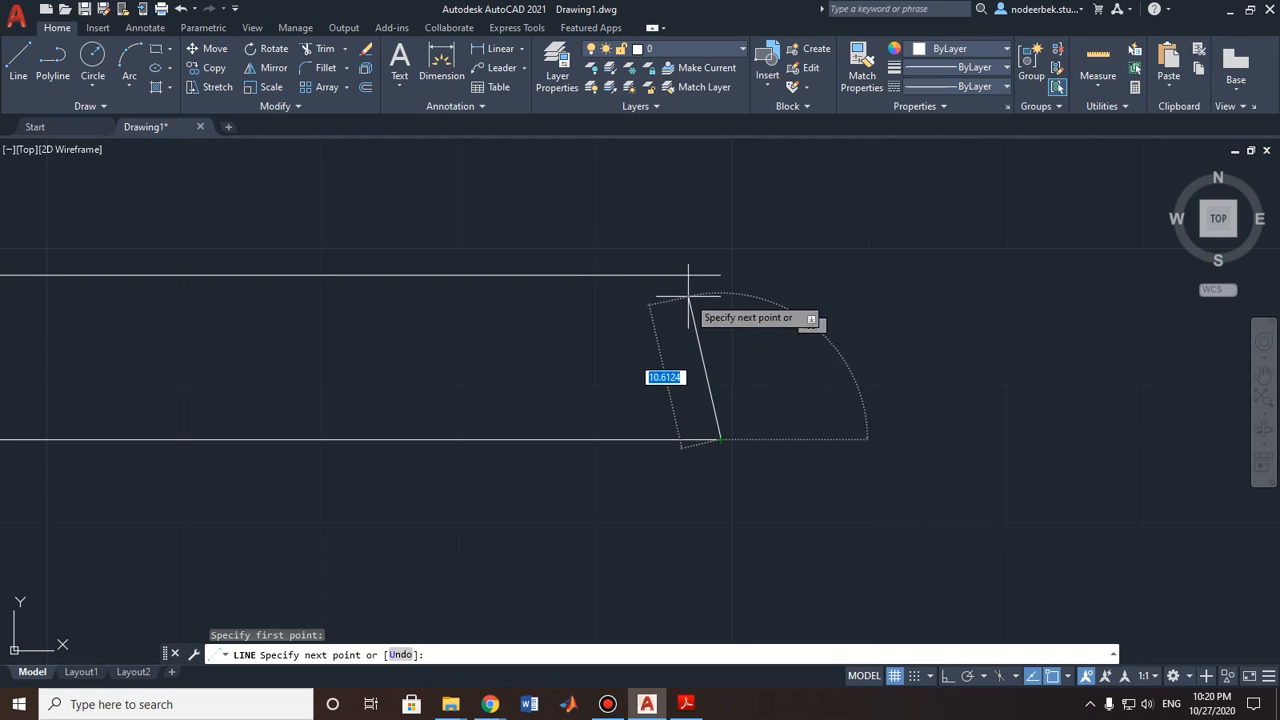
key("Tab")
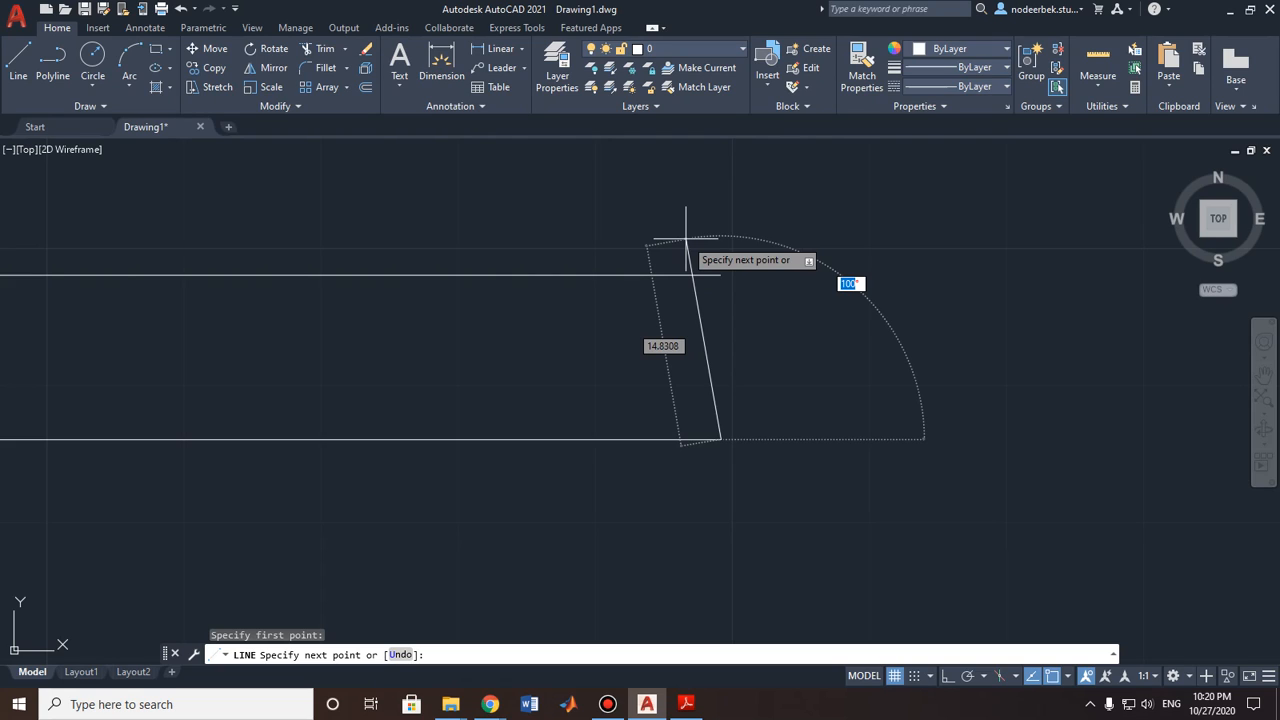
type("98.5")
key("Tab")
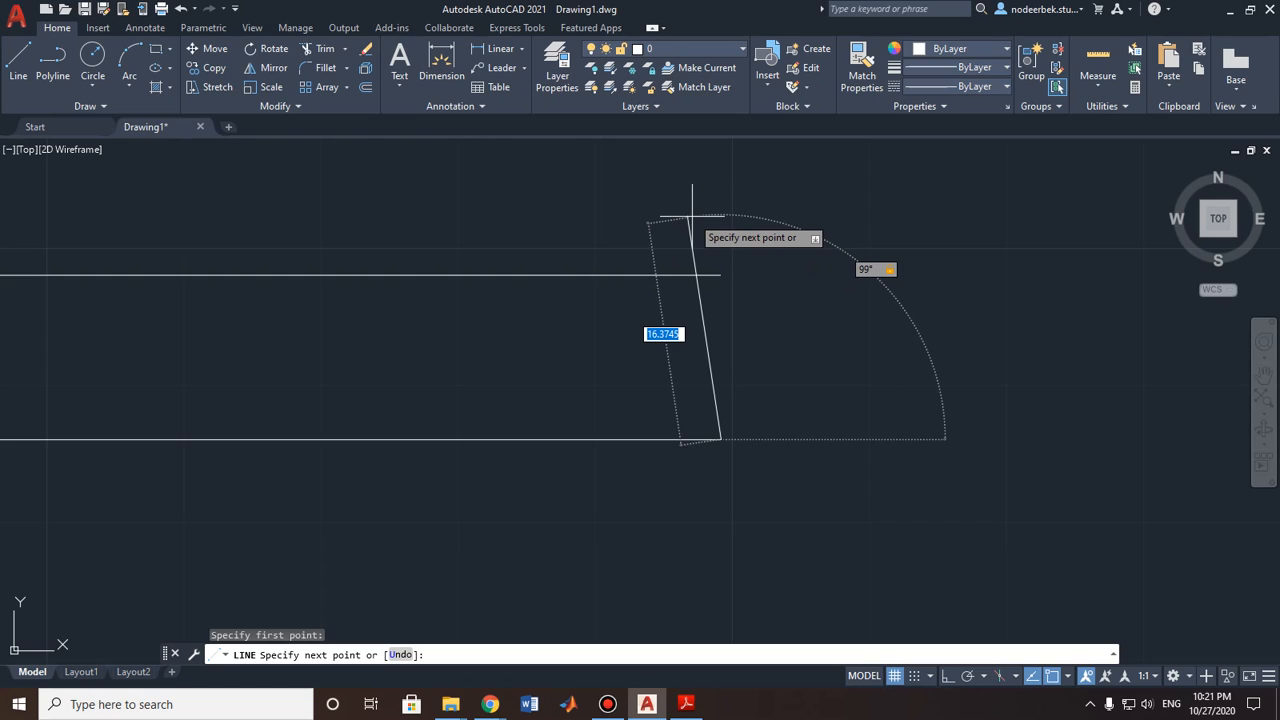
left_click(690, 216)
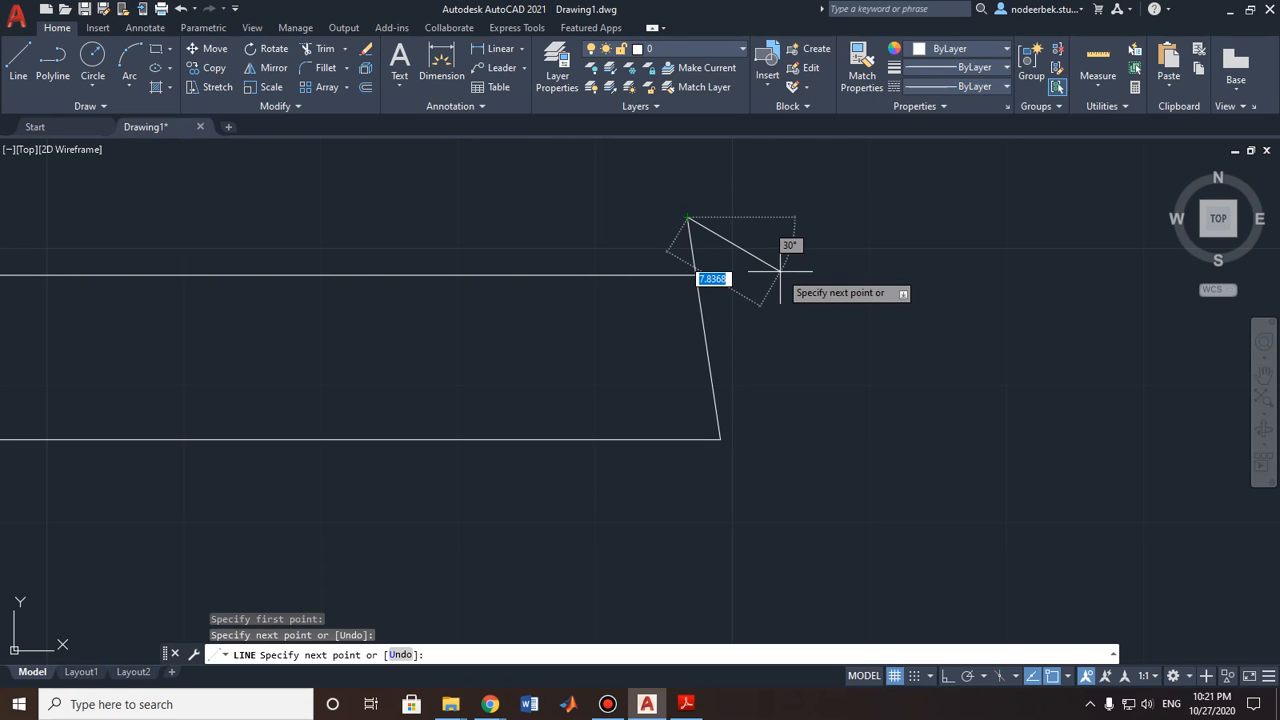
key("Escape")
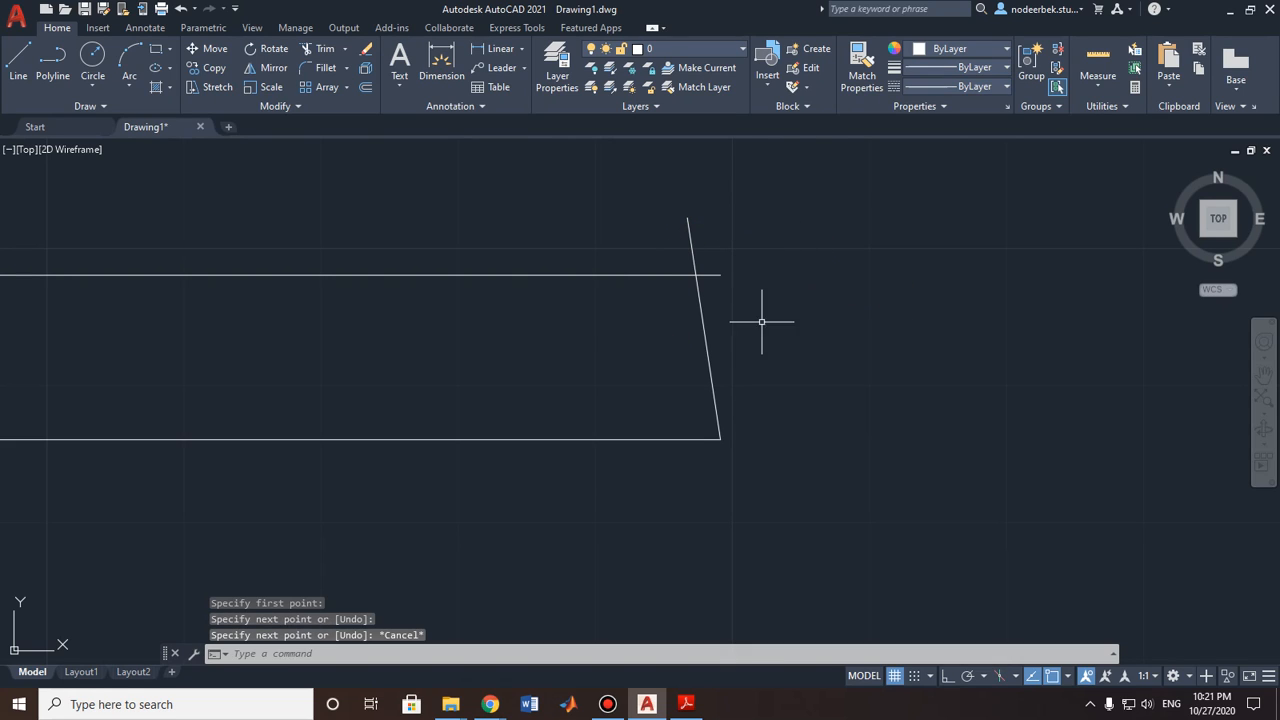
Step: Stretch the slanted line's lower endpoint along its own direction to a point below the lower horizontal line
left_click(714, 400)
left_click(721, 439)
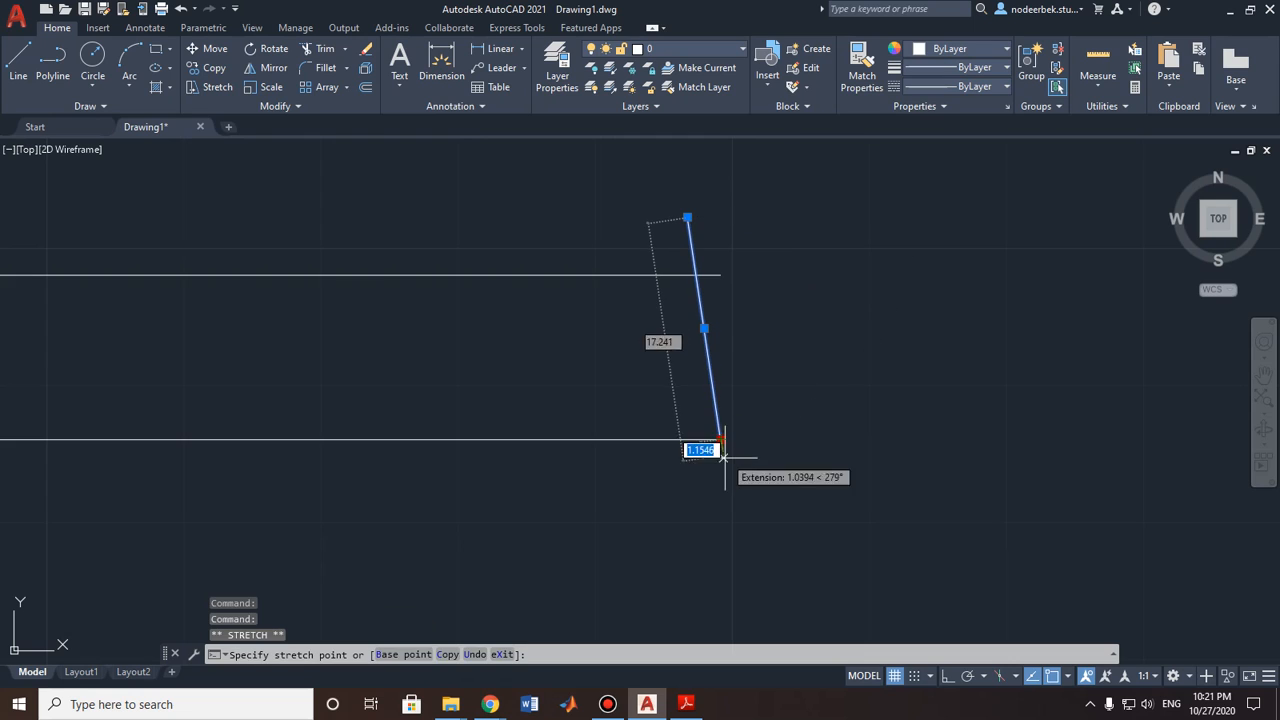
left_click(732, 515)
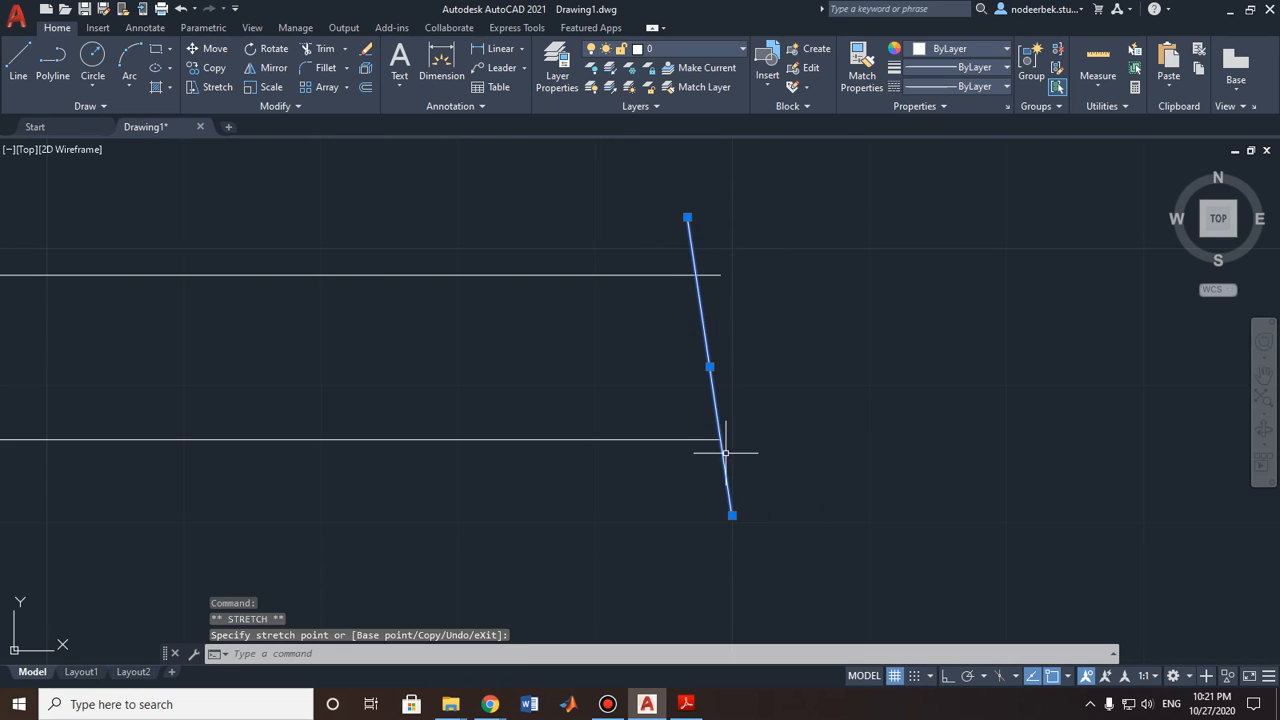
scroll(735, 455, "up", 3)
scroll(744, 471, "down", 4)
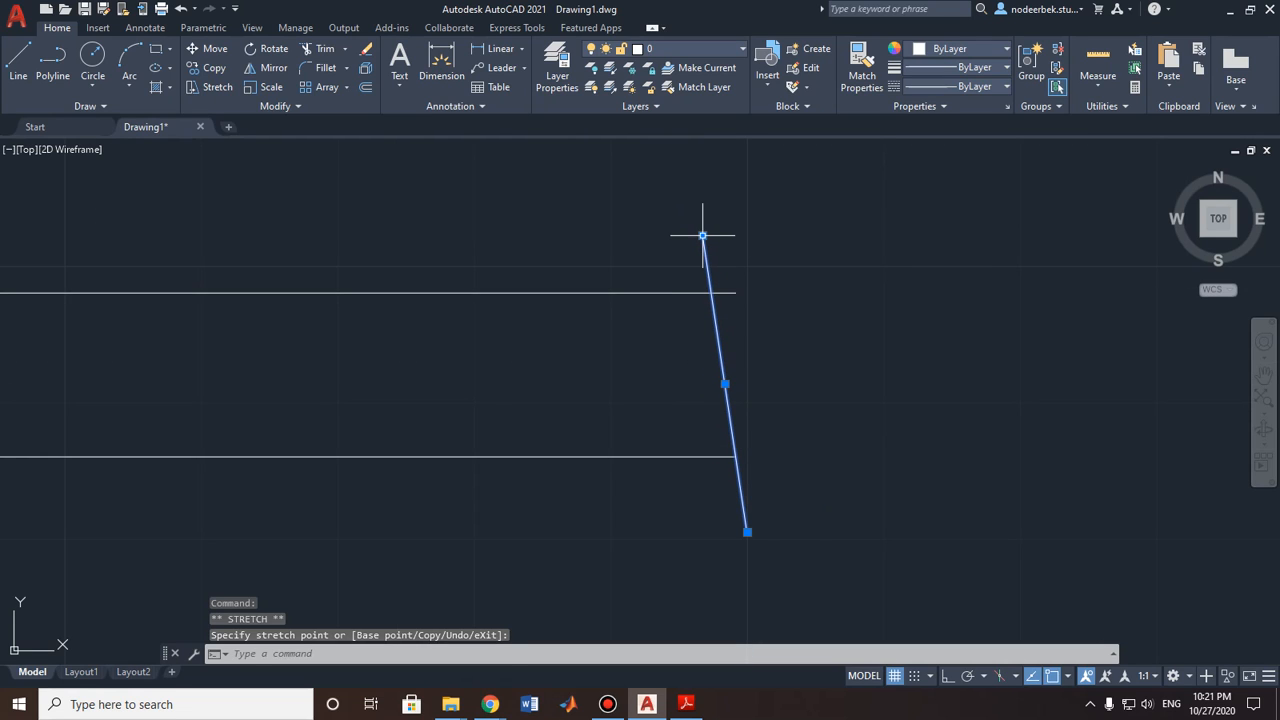
left_click(703, 235)
key("Escape")
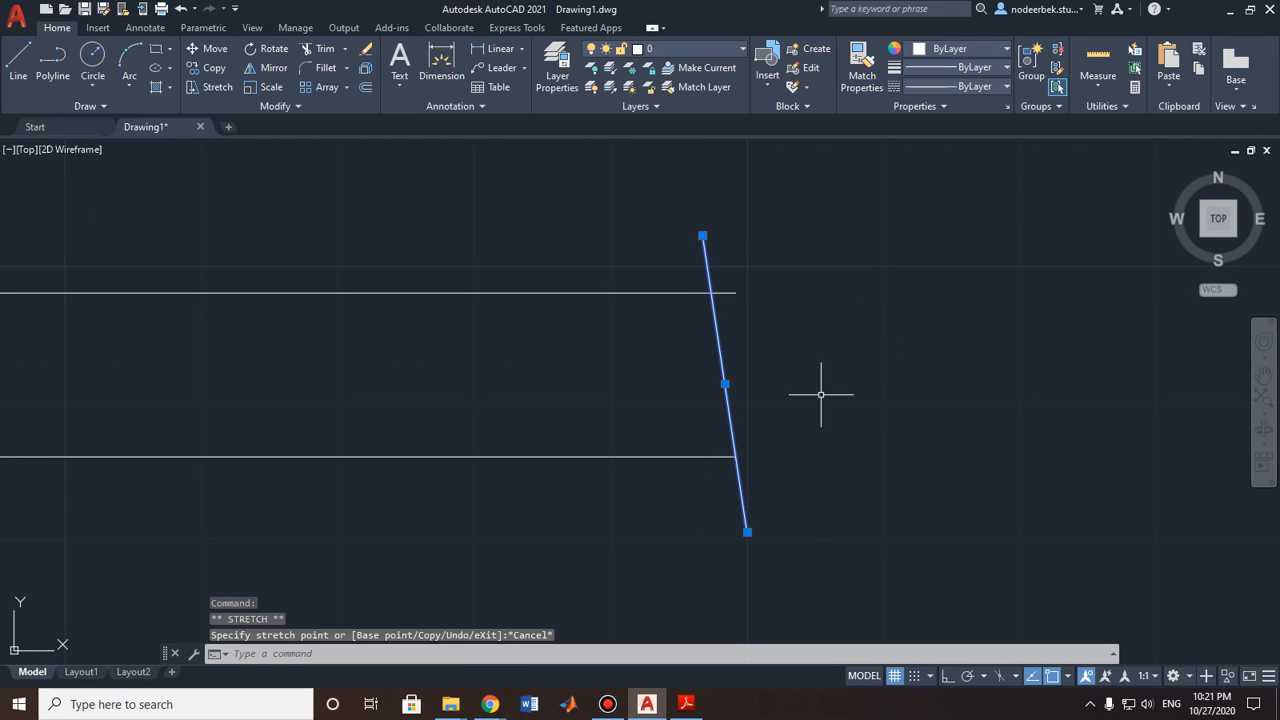
scroll(784, 425, "down", 2)
key("Escape")
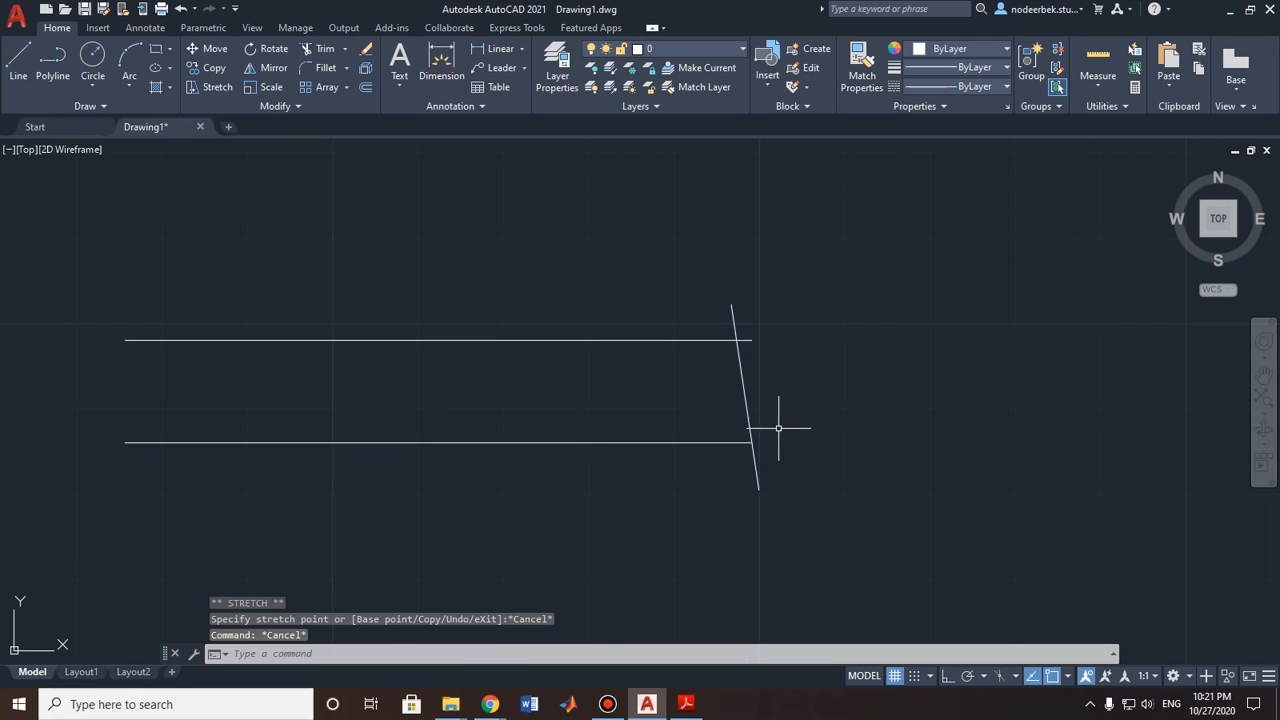
Step: Stretch the upper horizontal line's right endpoint back to its intersection with the slanted line
left_click(752, 340)
scroll(755, 343, "up", 4)
left_click(755, 349)
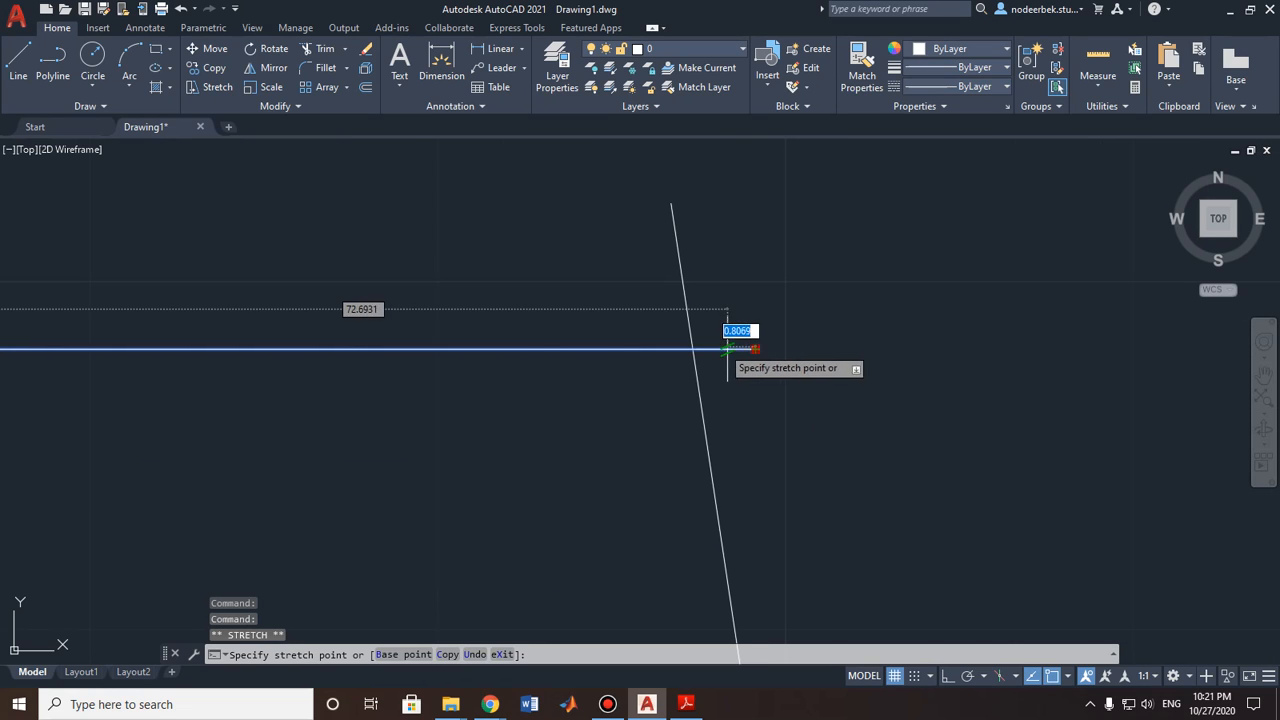
left_click(693, 349)
key("Escape")
scroll(766, 391, "down", 6)
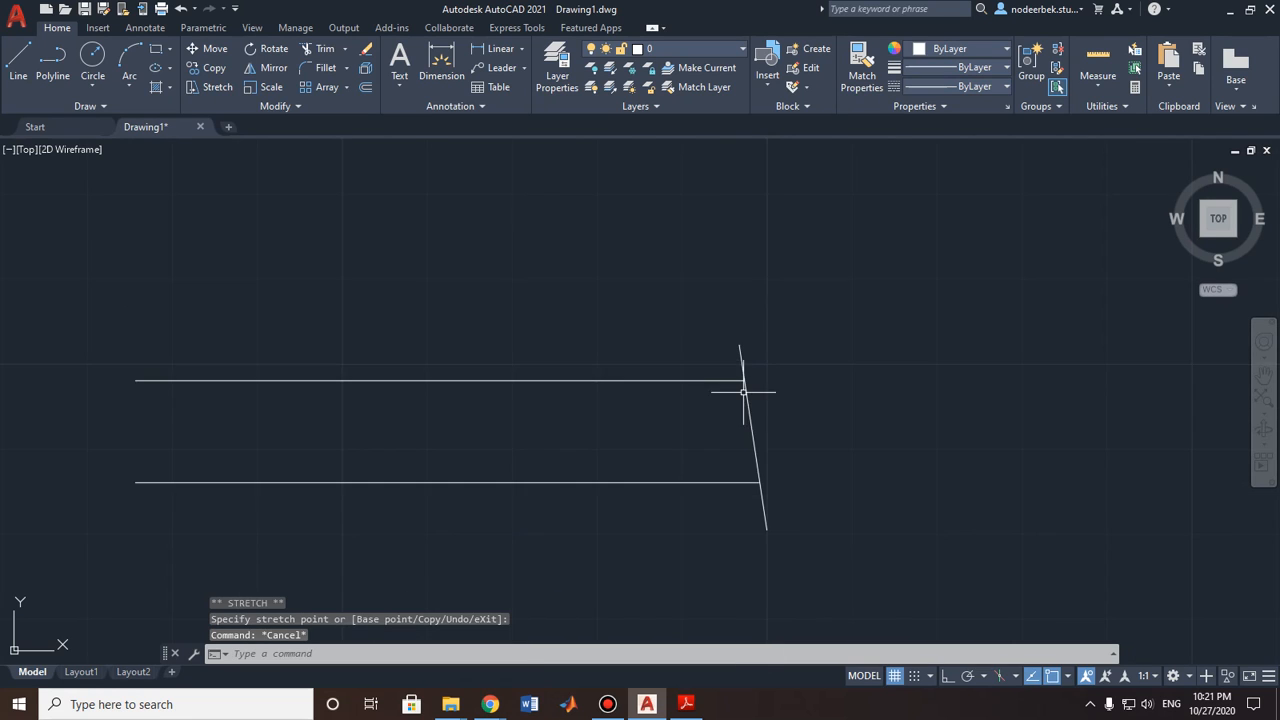
Step: Examine the blade tip on the reference drawing: the arc centre, the R42 and (R) arcs, and the 33 dimension
middle_click_drag(675, 391, 788, 346)
scroll(740, 377, "down", 4)
middle_click_drag(267, 393, 824, 333)
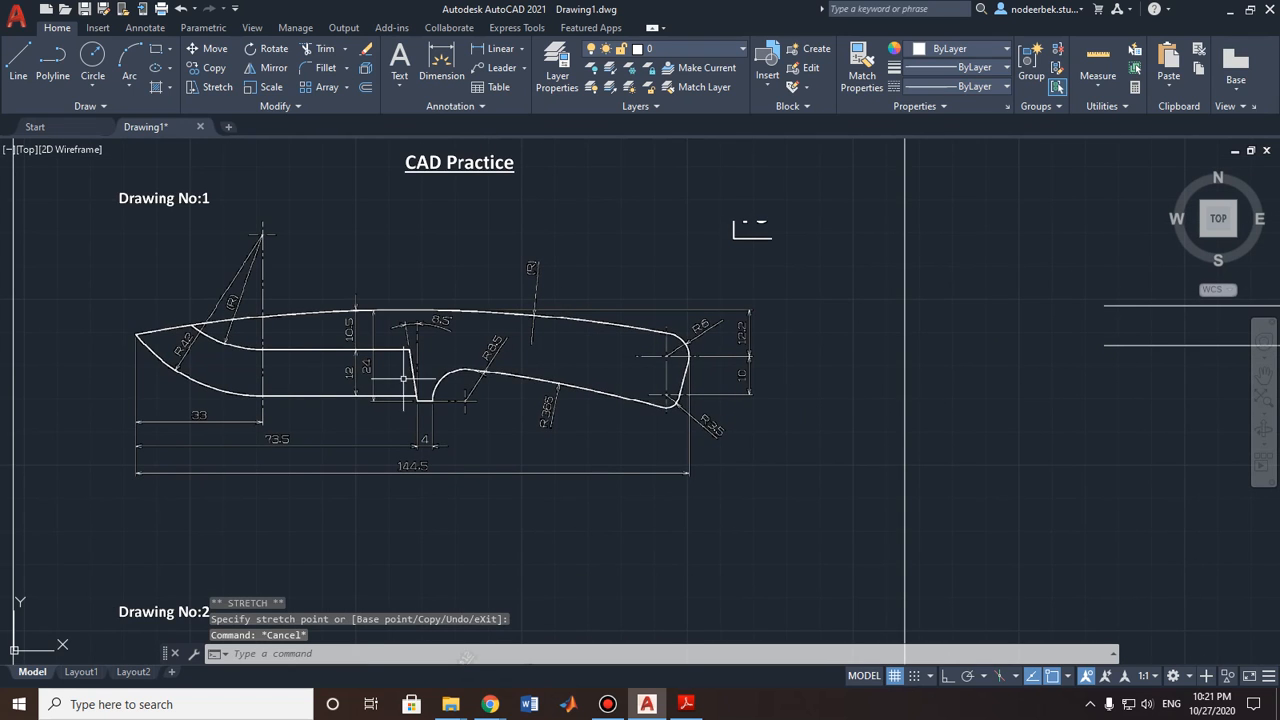
middle_click_drag(333, 379, 438, 379)
scroll(331, 378, "up", 4)
mouse_move(331, 378)
middle_mouse_down()
mouse_move(419, 411)
mouse_move(411, 439)
middle_mouse_up()
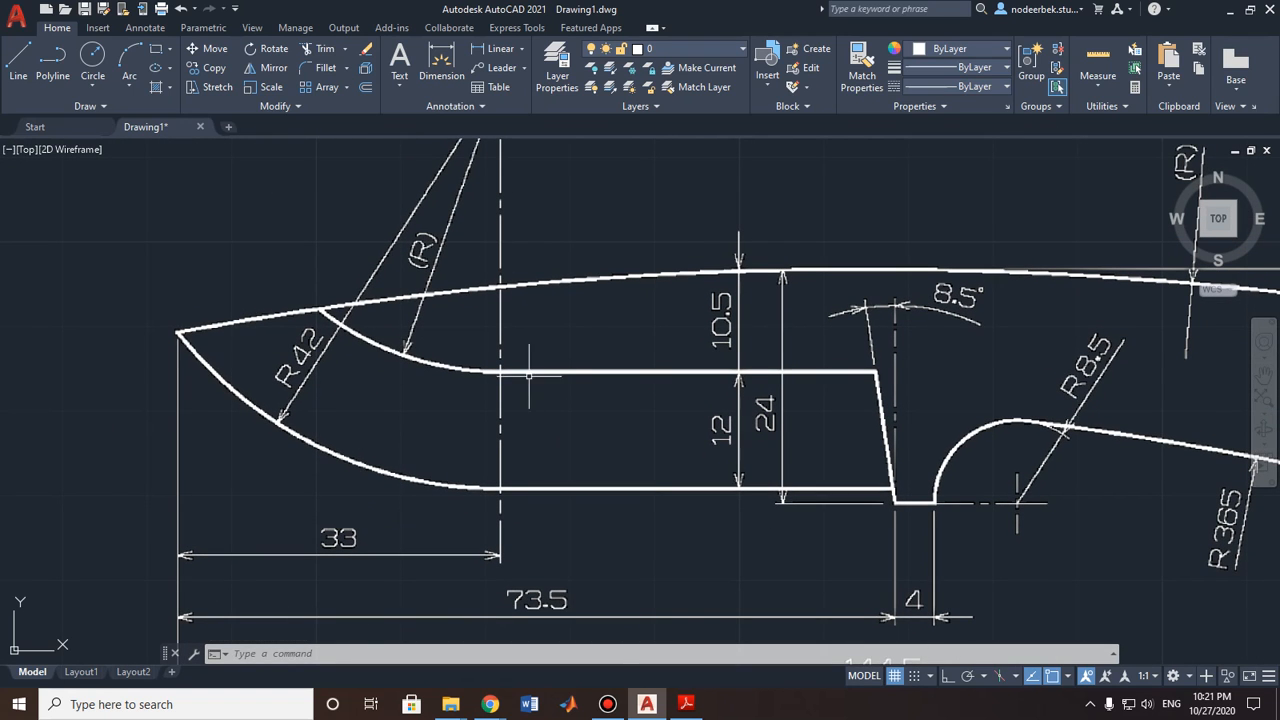
scroll(528, 420, "down", 2)
middle_click_drag(524, 388, 515, 413)
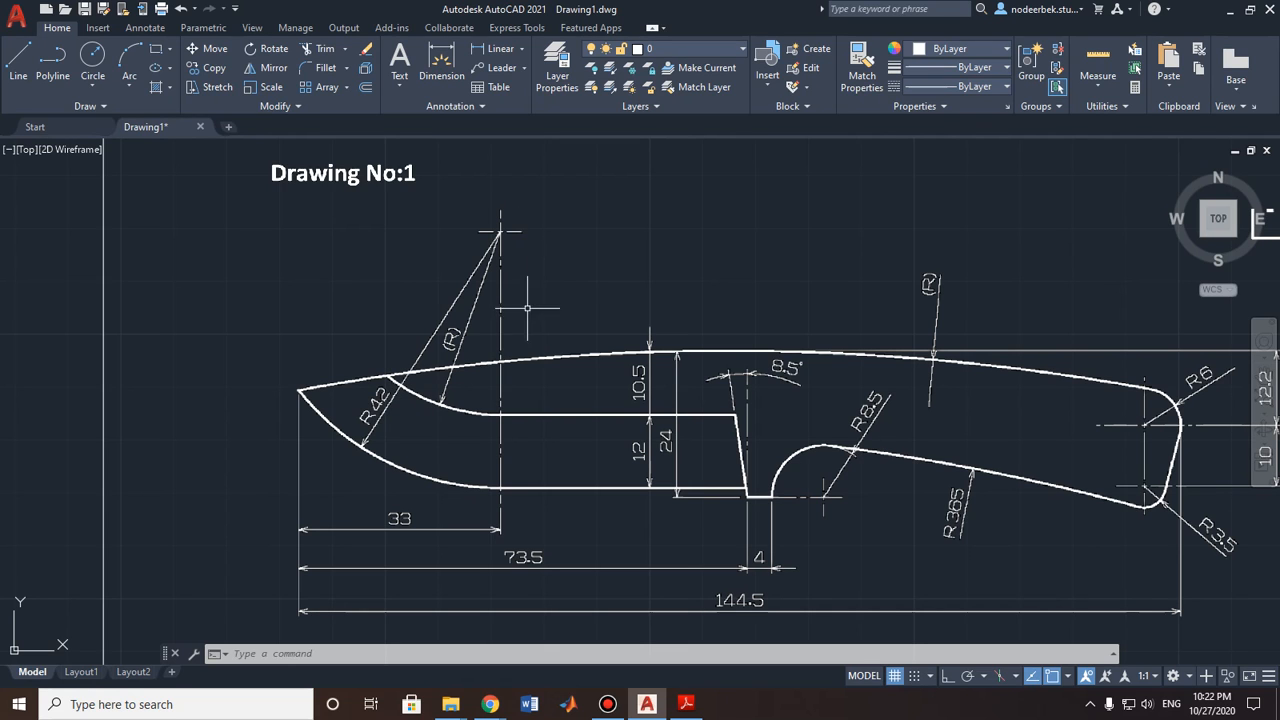
Step: Start a line on the lower horizontal line, 33 from its left endpoint, using a temporary track point
scroll(835, 432, "down", 2)
middle_click_drag(834, 428, 736, 411)
scroll(1146, 477, "down", 2)
mouse_move(1146, 477)
middle_mouse_down()
mouse_move(1026, 469)
mouse_move(606, 358)
middle_mouse_up()
middle_click_drag(818, 332, 833, 405)
scroll(837, 402, "up", 2)
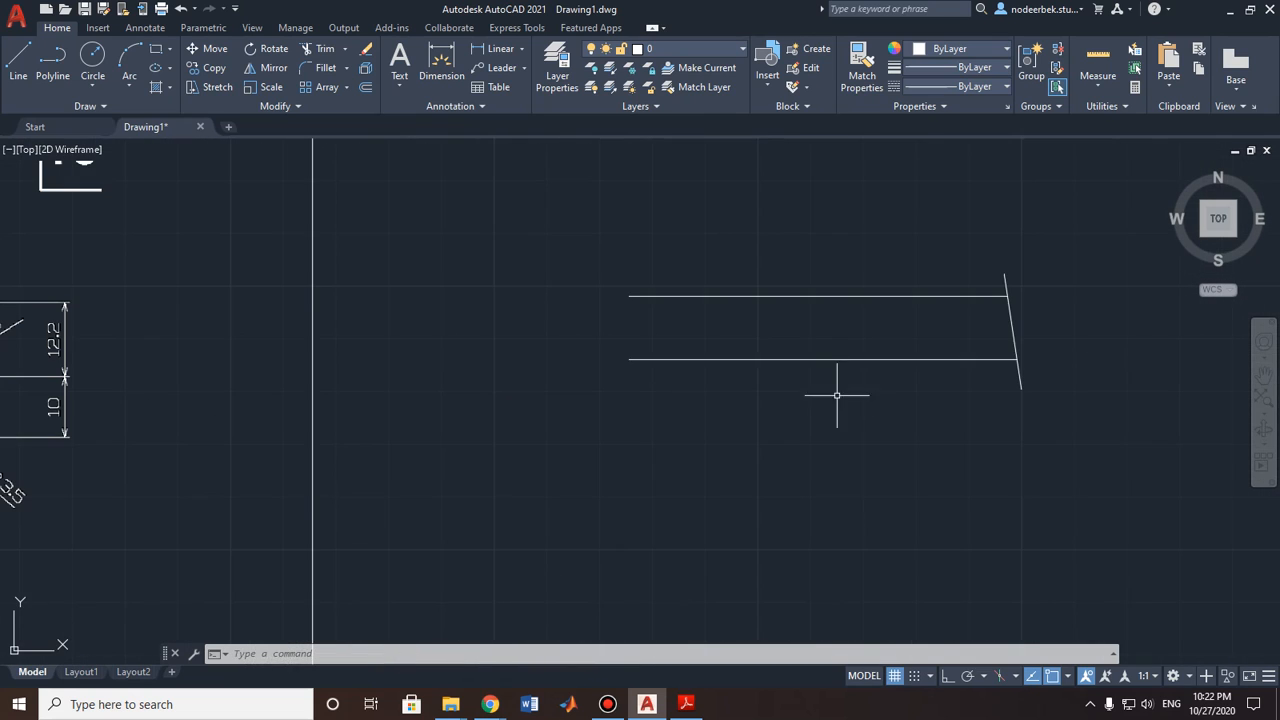
middle_click_drag(741, 300, 741, 332)
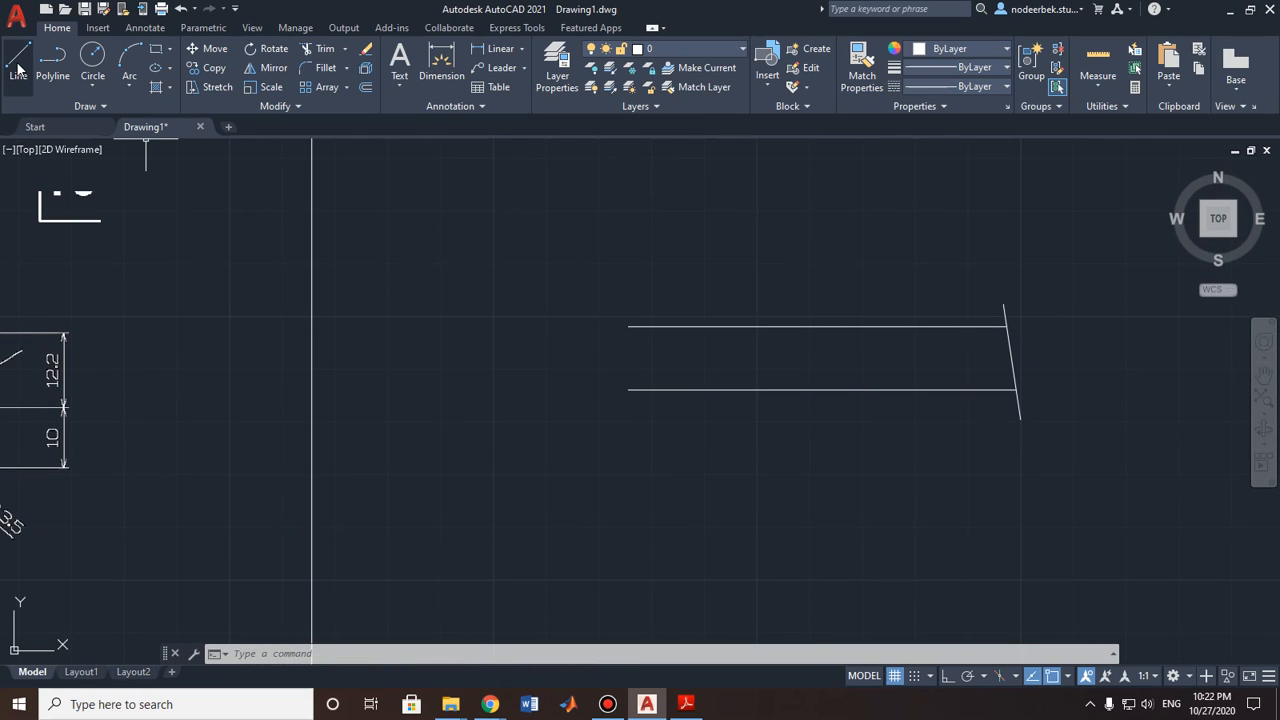
left_click(18, 66)
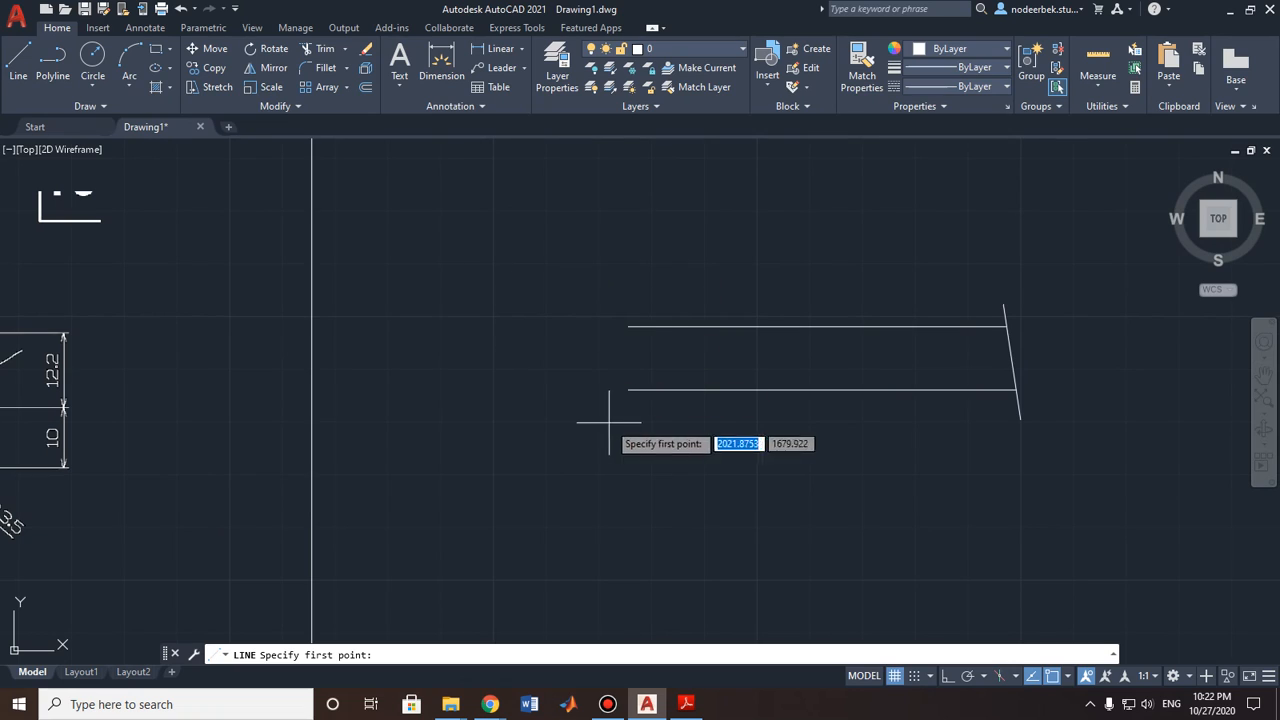
right_click(480, 292, "shift")
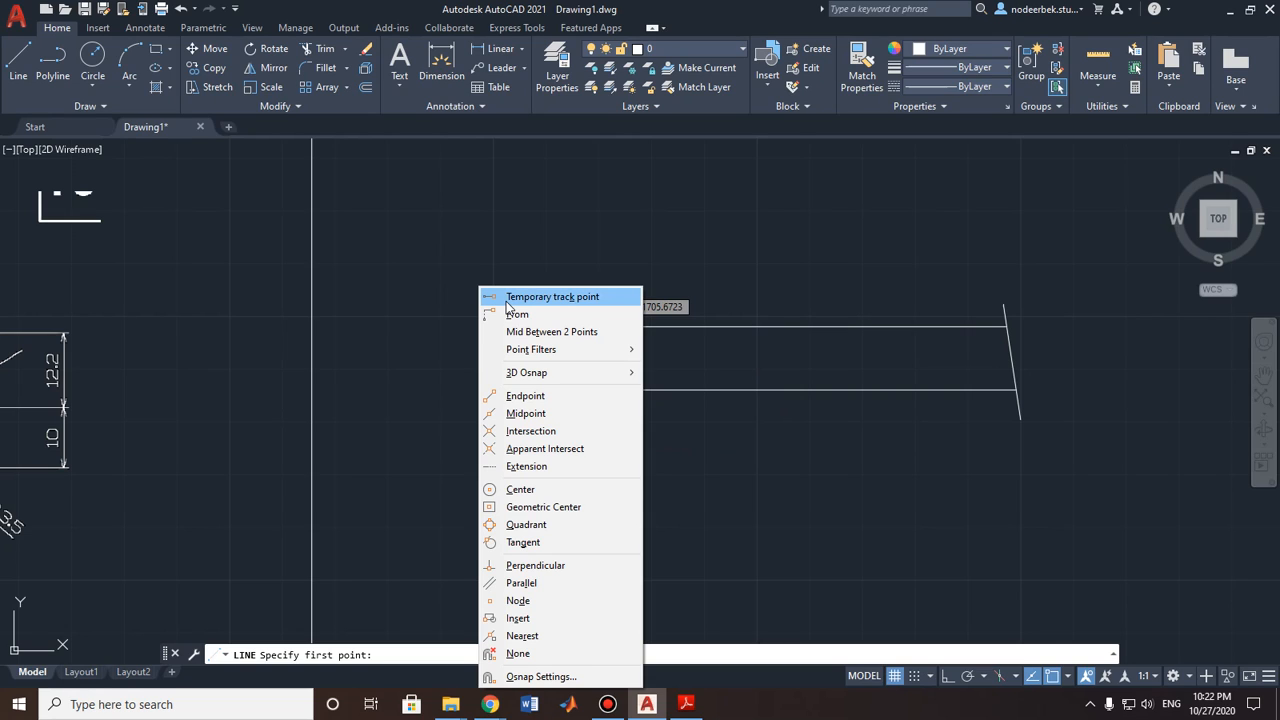
left_click(362, 10)
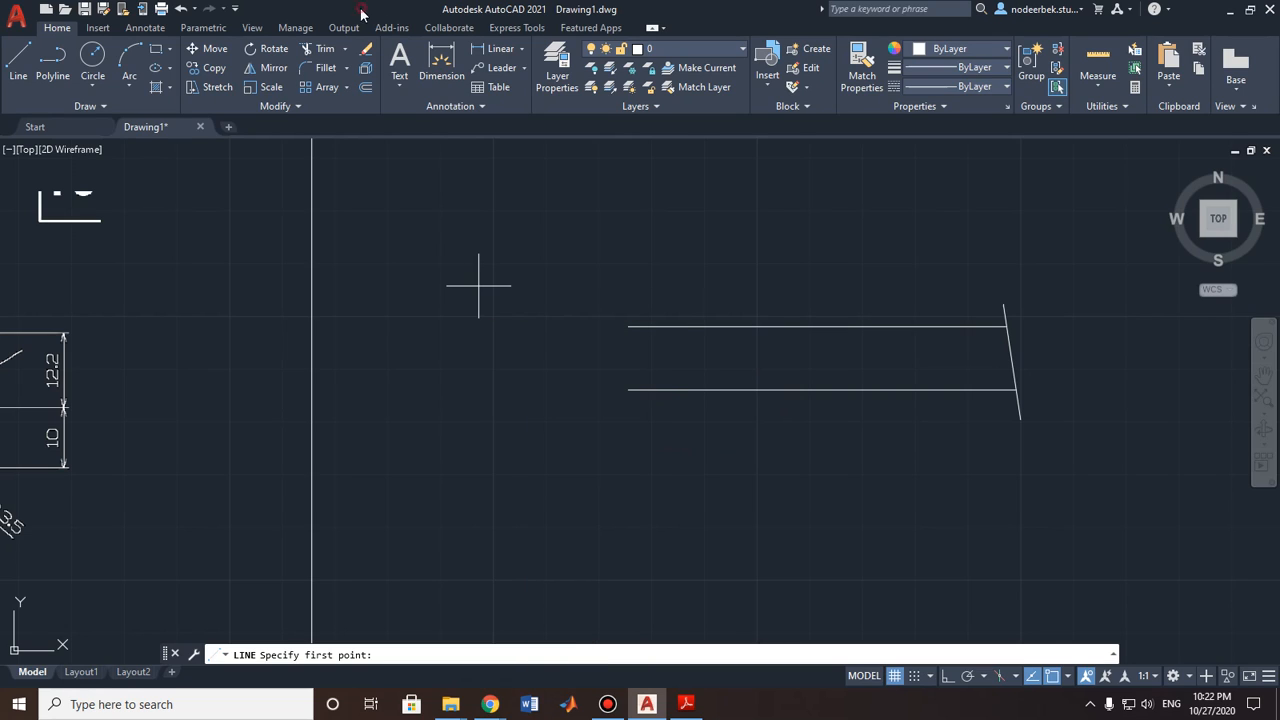
right_click(403, 296, "shift")
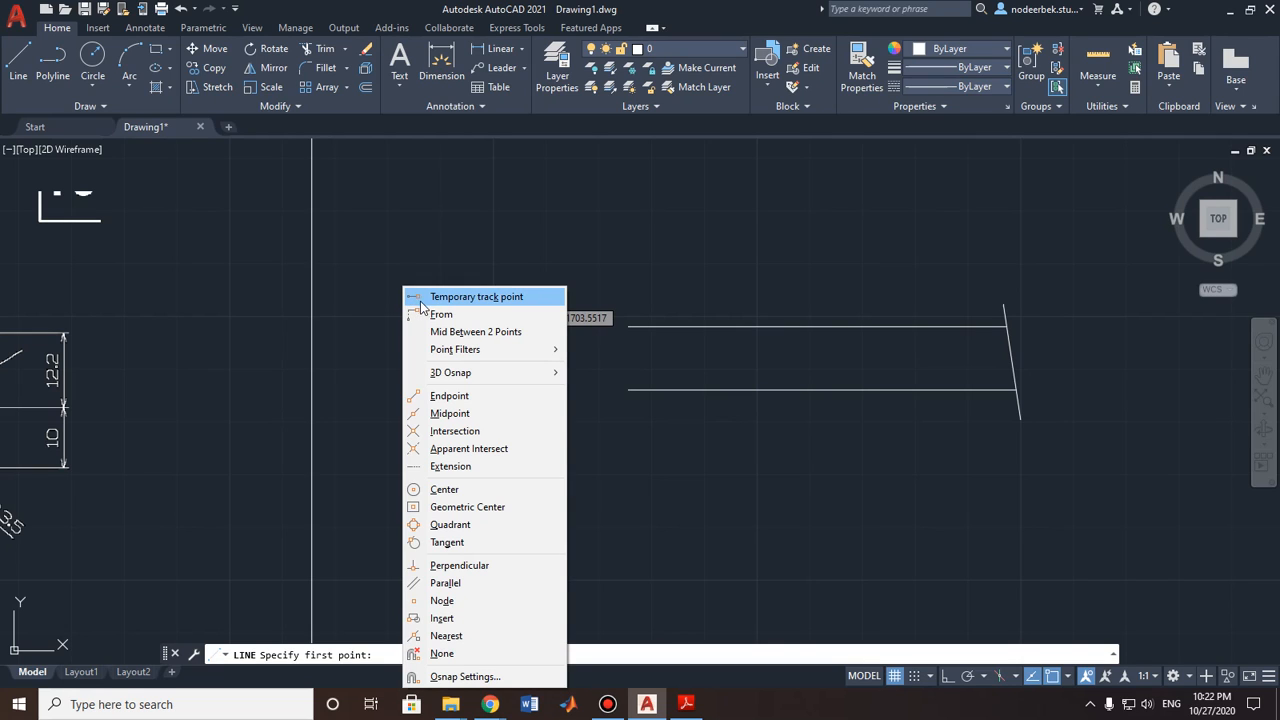
left_click(478, 297)
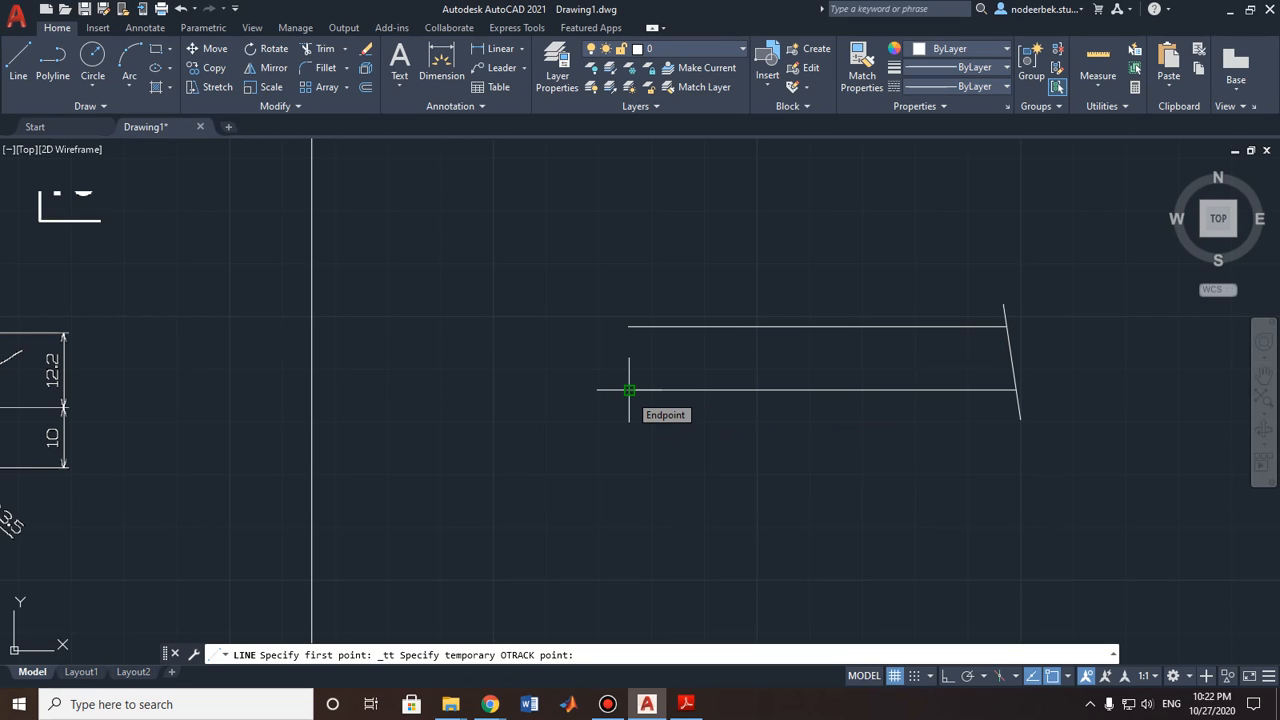
left_click(629, 390)
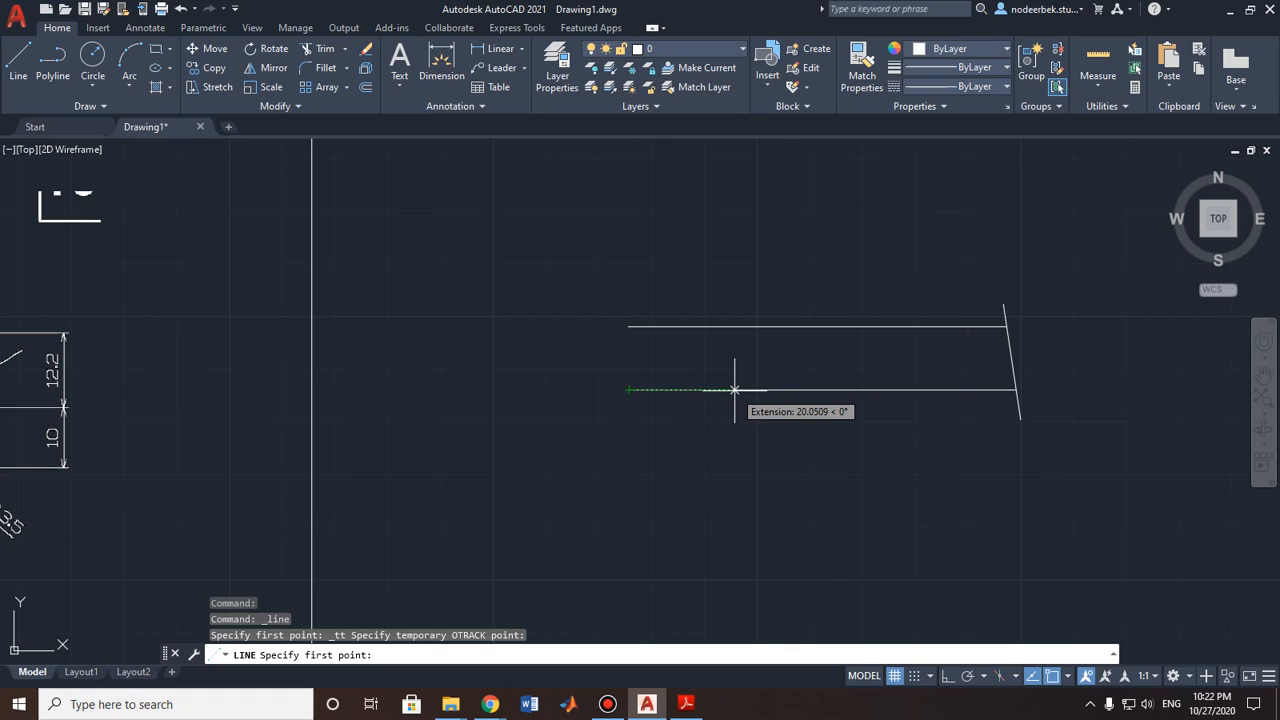
type("33")
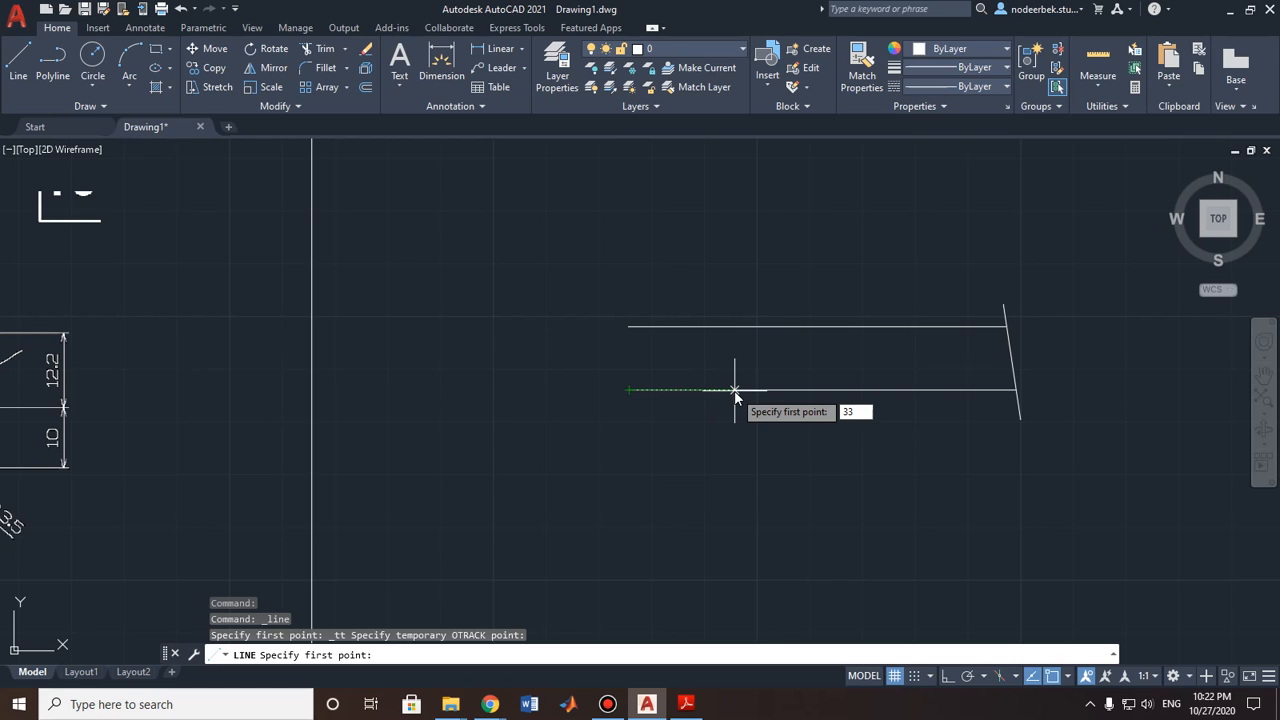
key("Return")
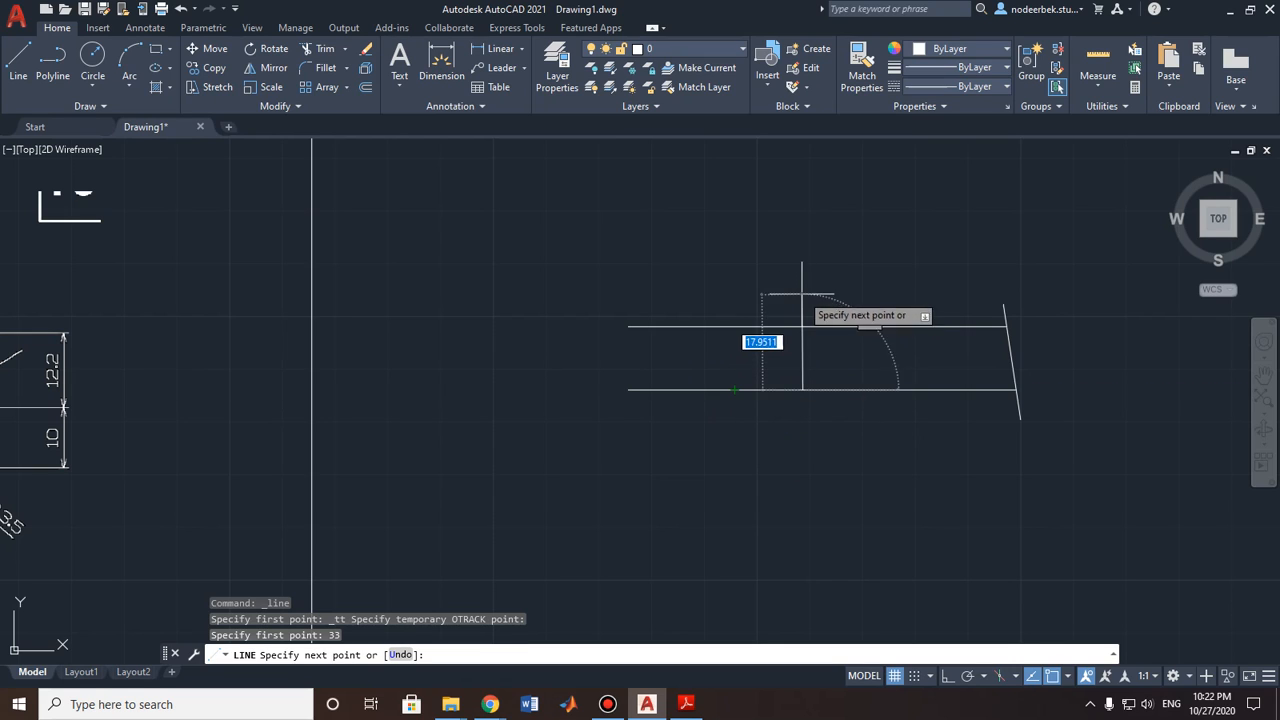
Step: Turn on Ortho mode and draw the line vertically upward with a length of 42
middle_click_drag(806, 266, 800, 394)
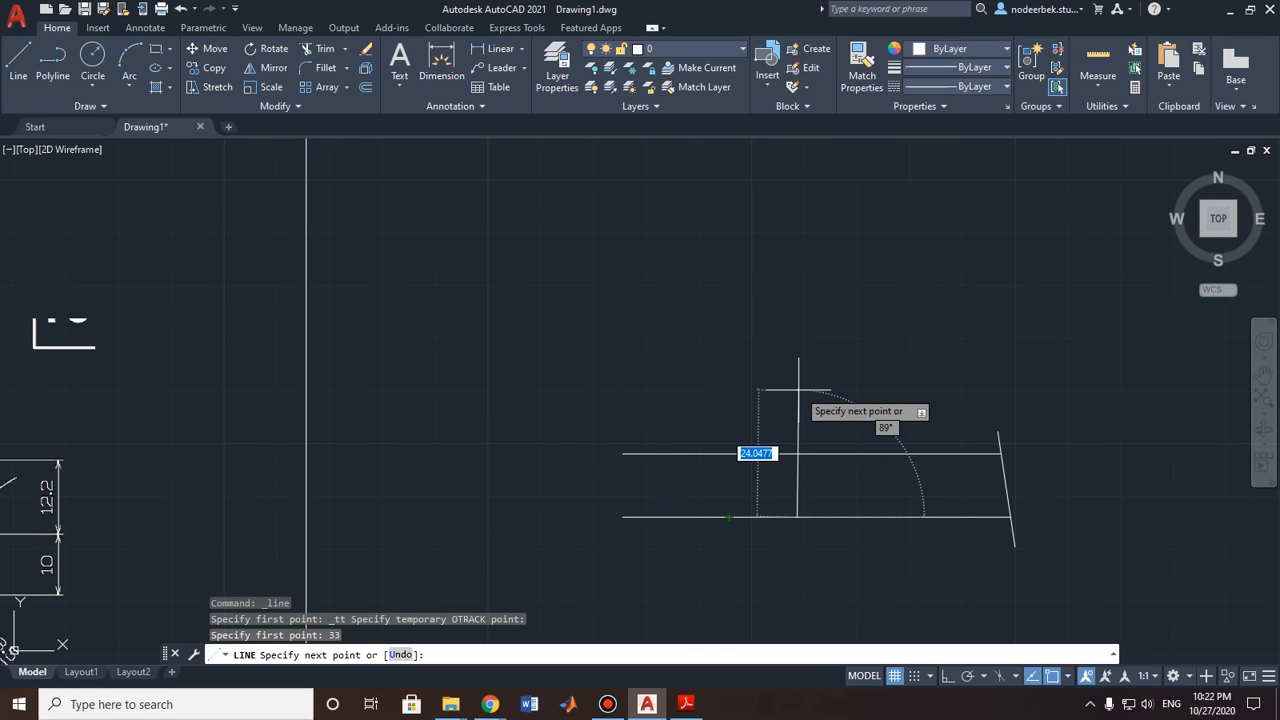
key("F8")
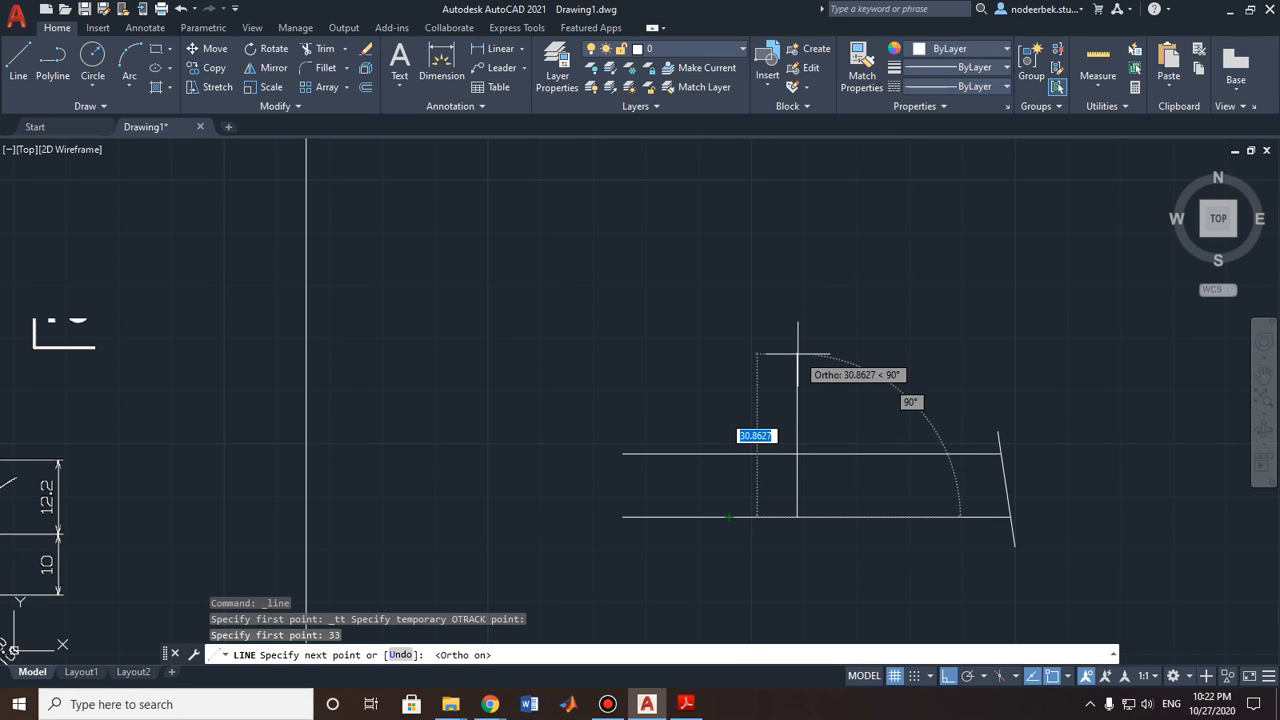
type("42")
key("Return")
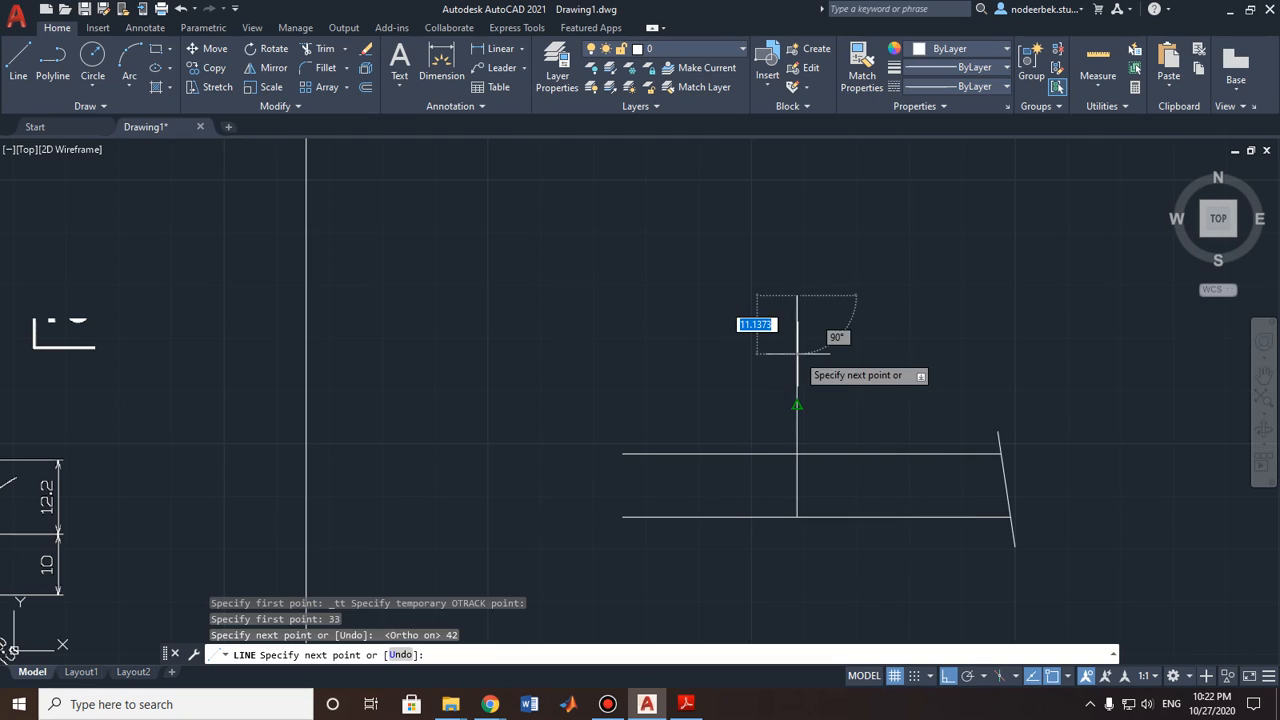
key("Escape")
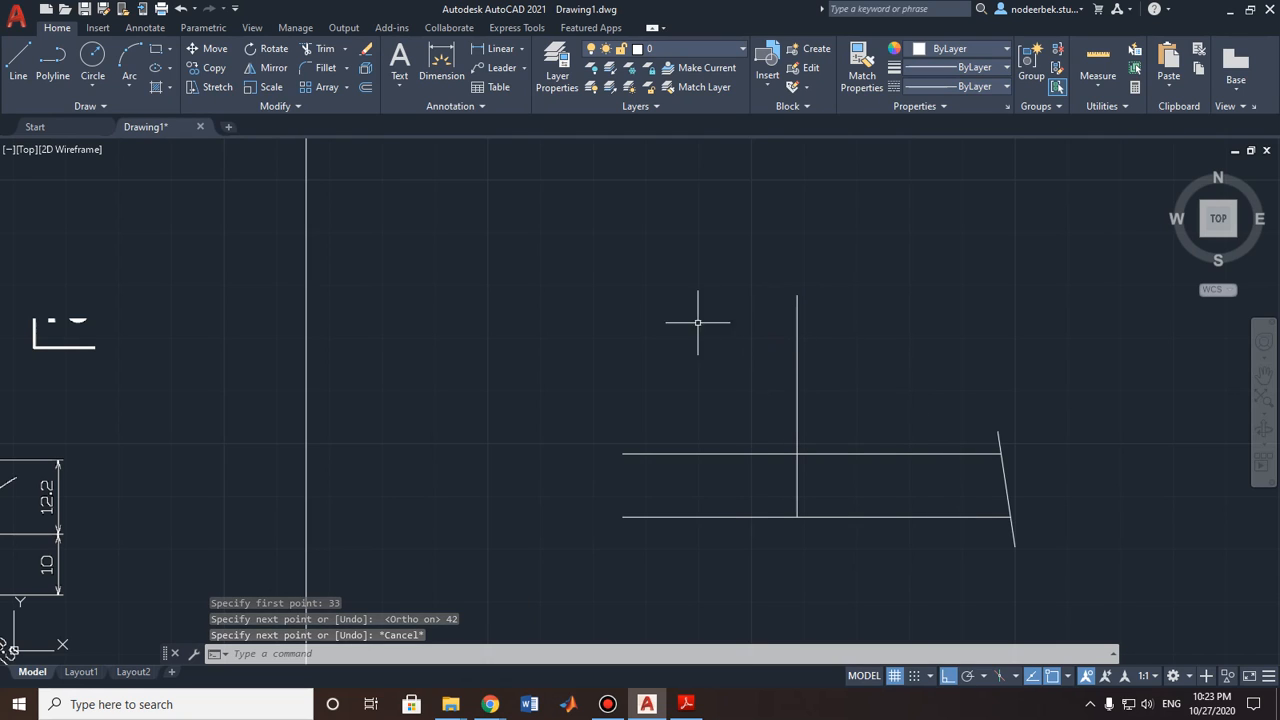
Step: Draw two concentric circles of radius 42 and 30 centred on the vertical line's top, reaching the lower and upper horizontal lines
left_click(90, 58)
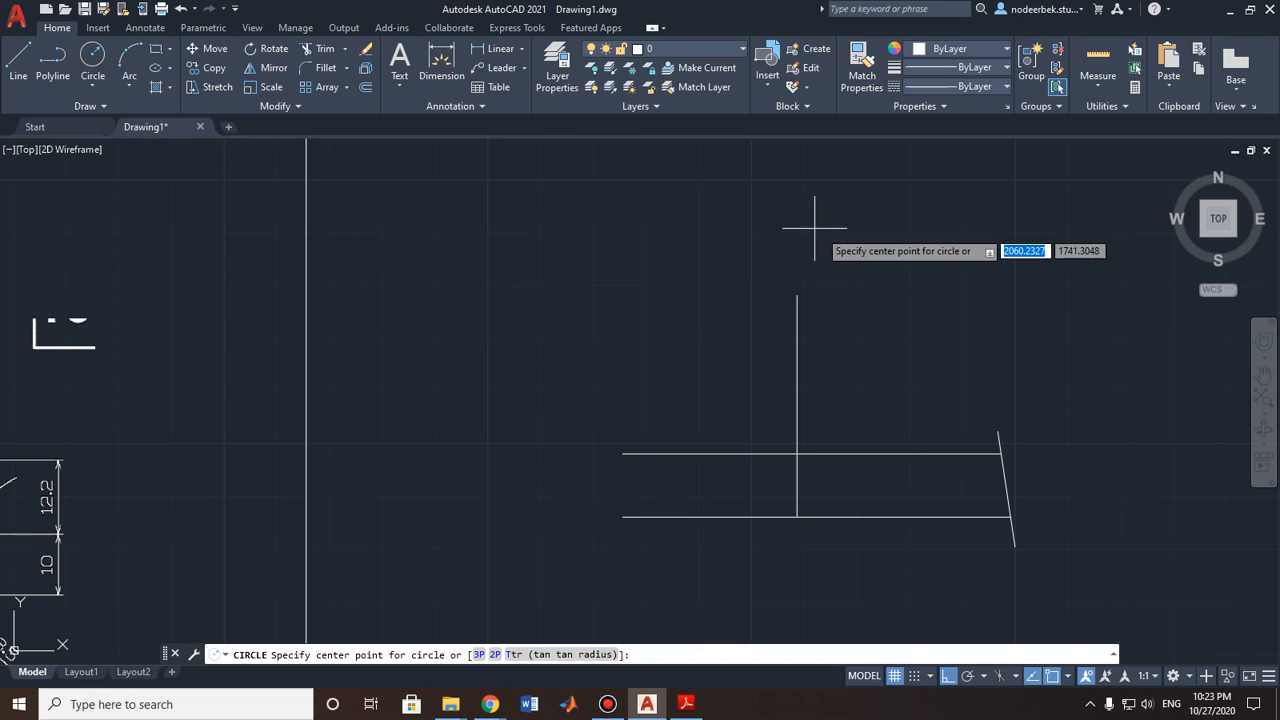
left_click(797, 296)
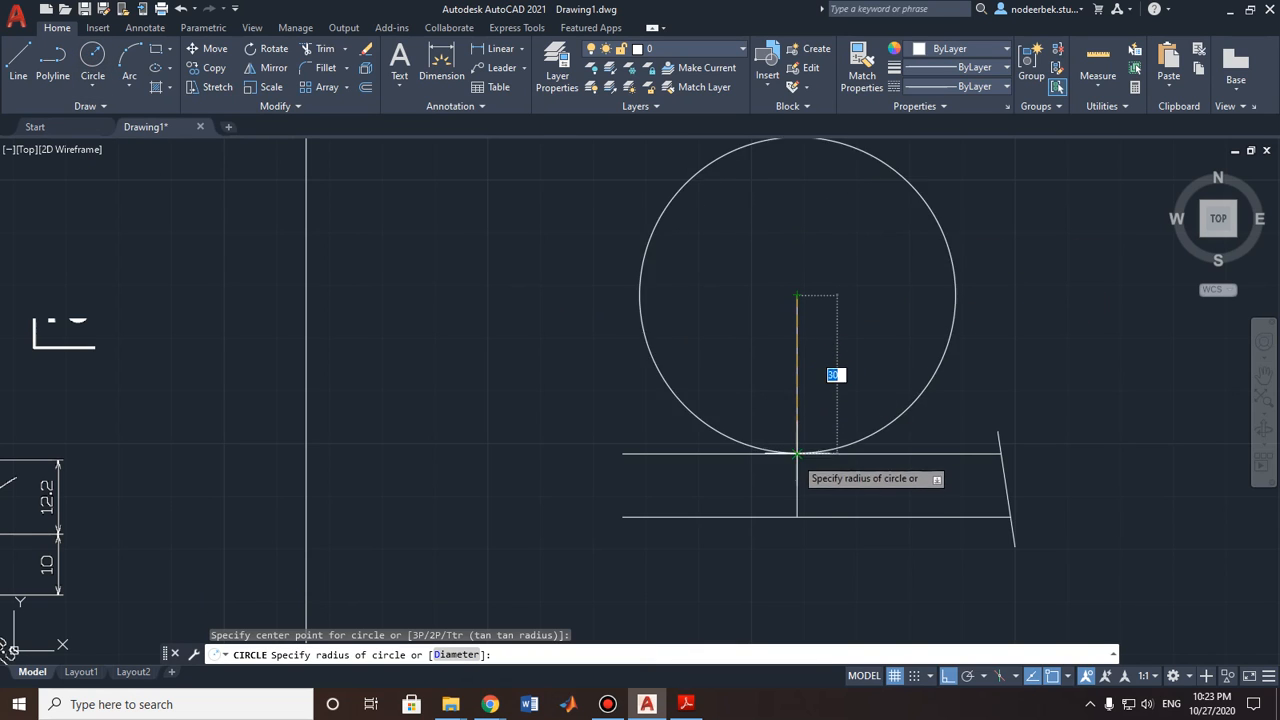
left_click(797, 517)
key("space")
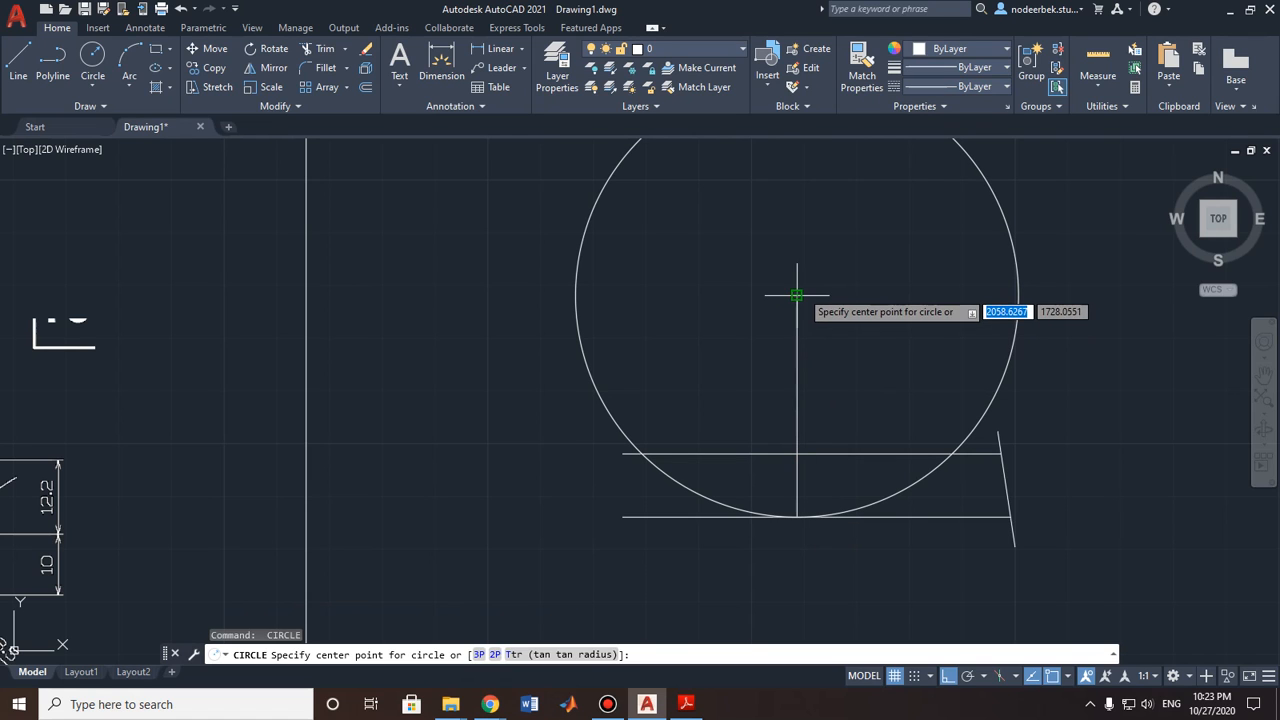
left_click(797, 296)
left_click(797, 455)
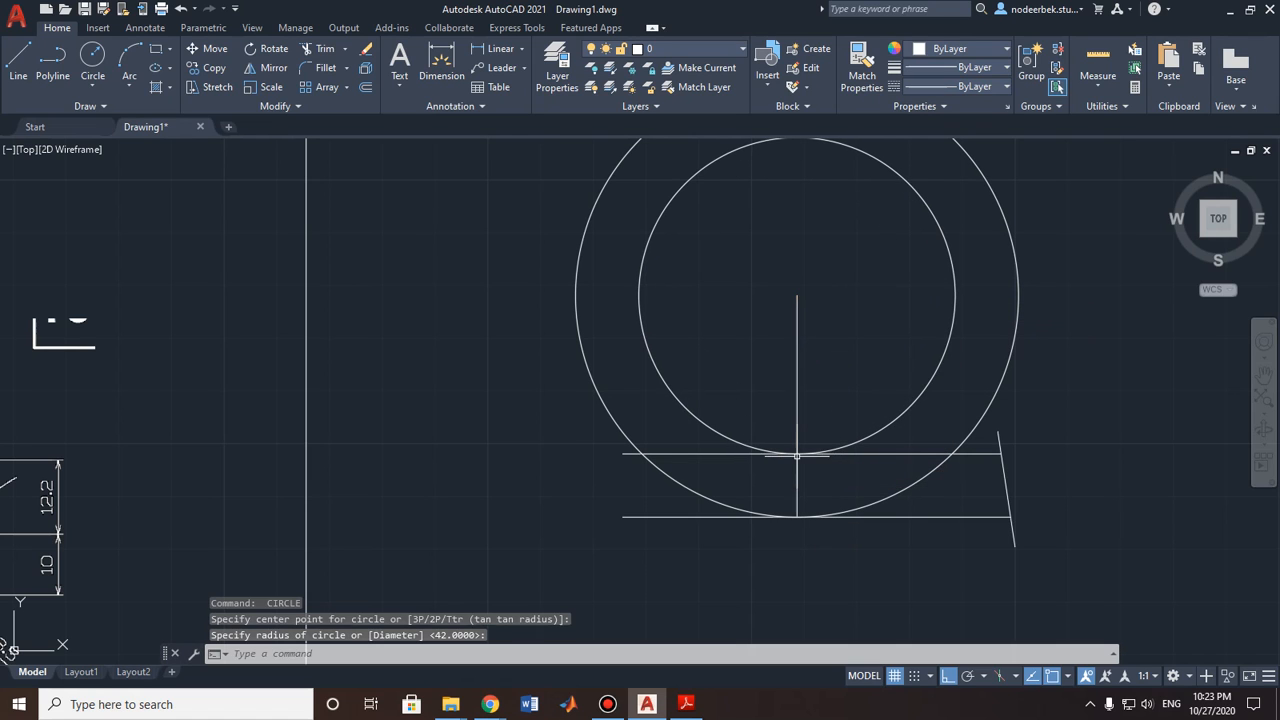
key("Escape")
Step: Examine the knife's spine arc and handle on the reference drawing, including their height and radius dimensions
scroll(663, 391, "down", 2)
mouse_move(663, 391)
middle_mouse_down()
mouse_move(786, 317)
mouse_move(827, 328)
middle_mouse_up()
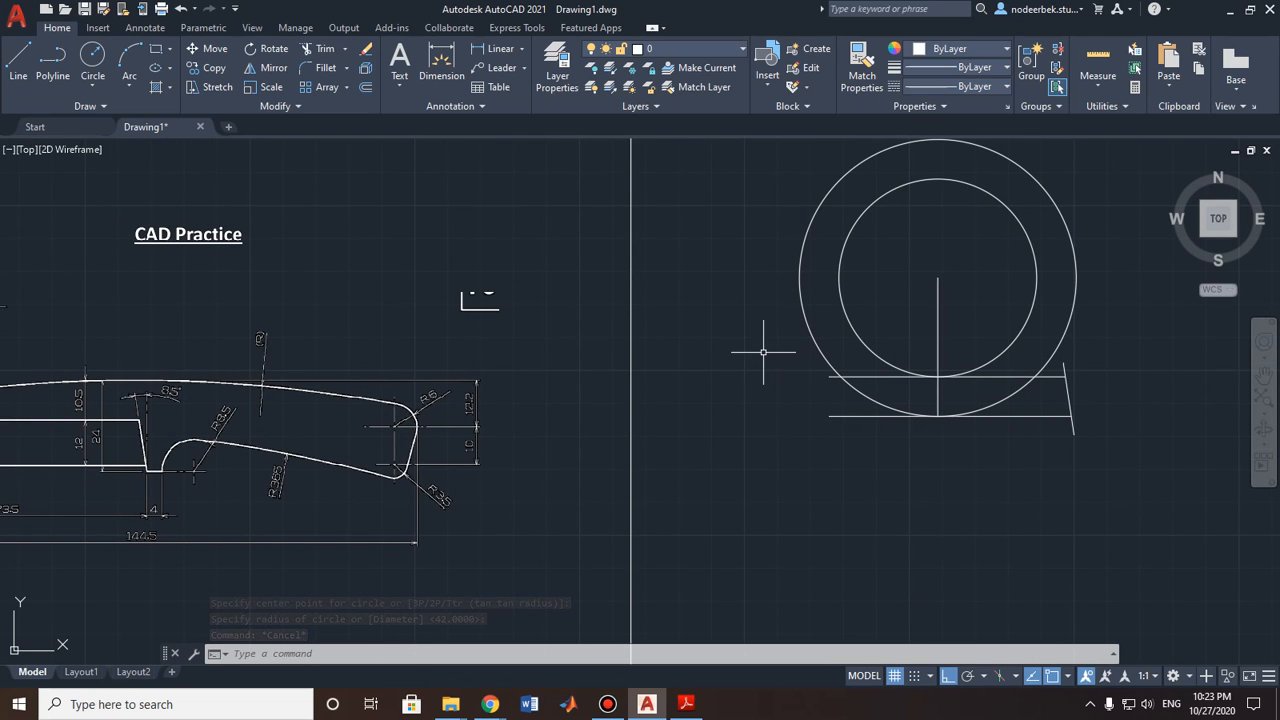
middle_click_drag(447, 394, 627, 360)
middle_click_drag(168, 415, 266, 404)
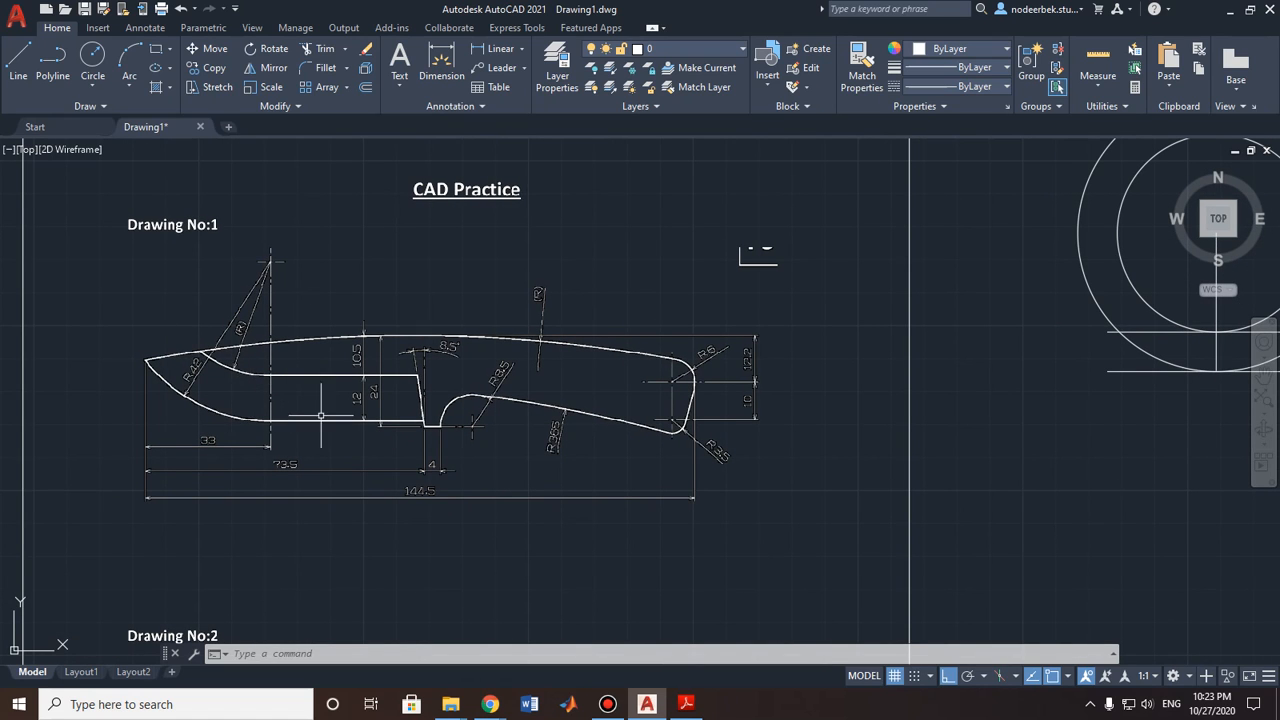
middle_click_drag(524, 451, 491, 440)
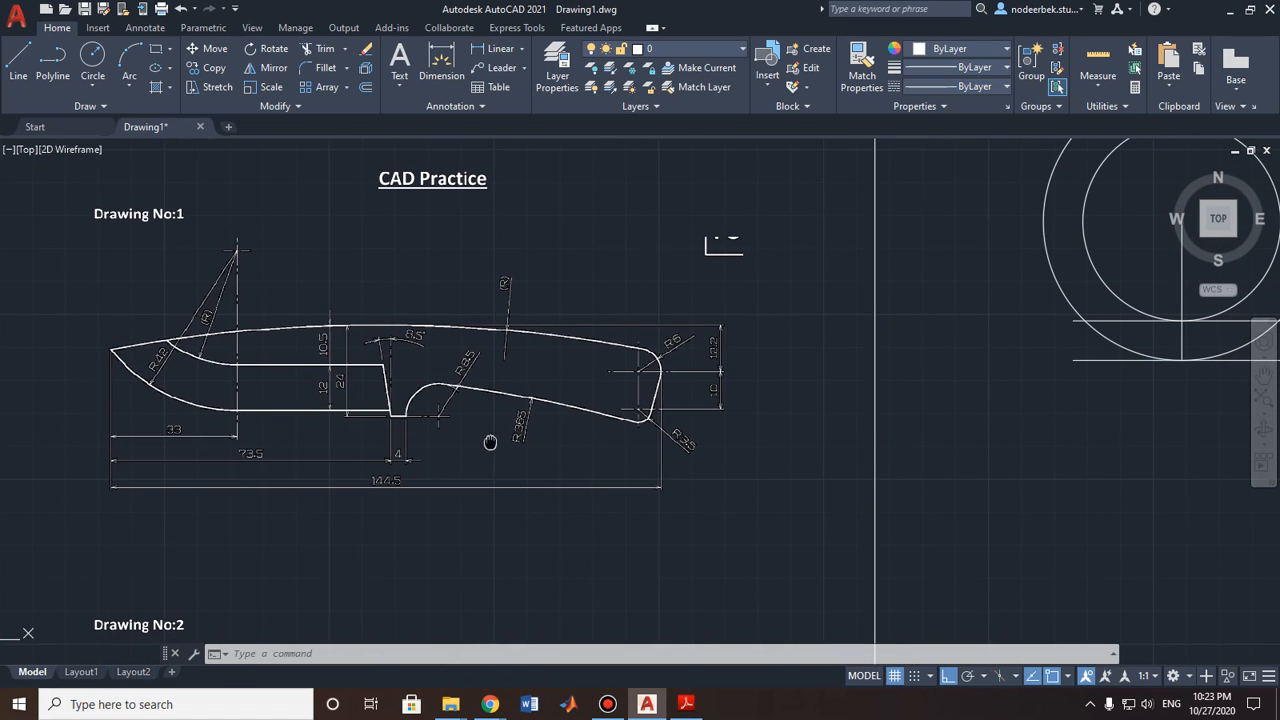
scroll(460, 434, "up", 4)
middle_click_drag(322, 365, 385, 426)
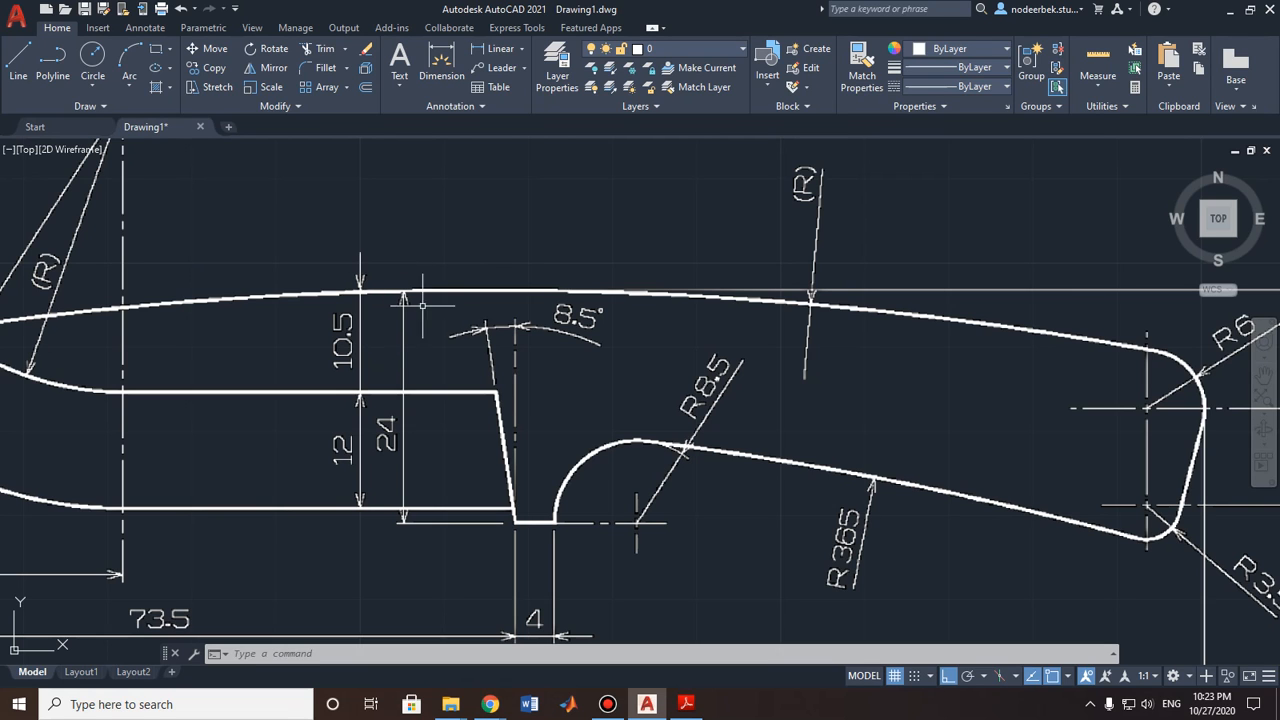
scroll(711, 372, "down", 4)
middle_click_drag(885, 380, 671, 326)
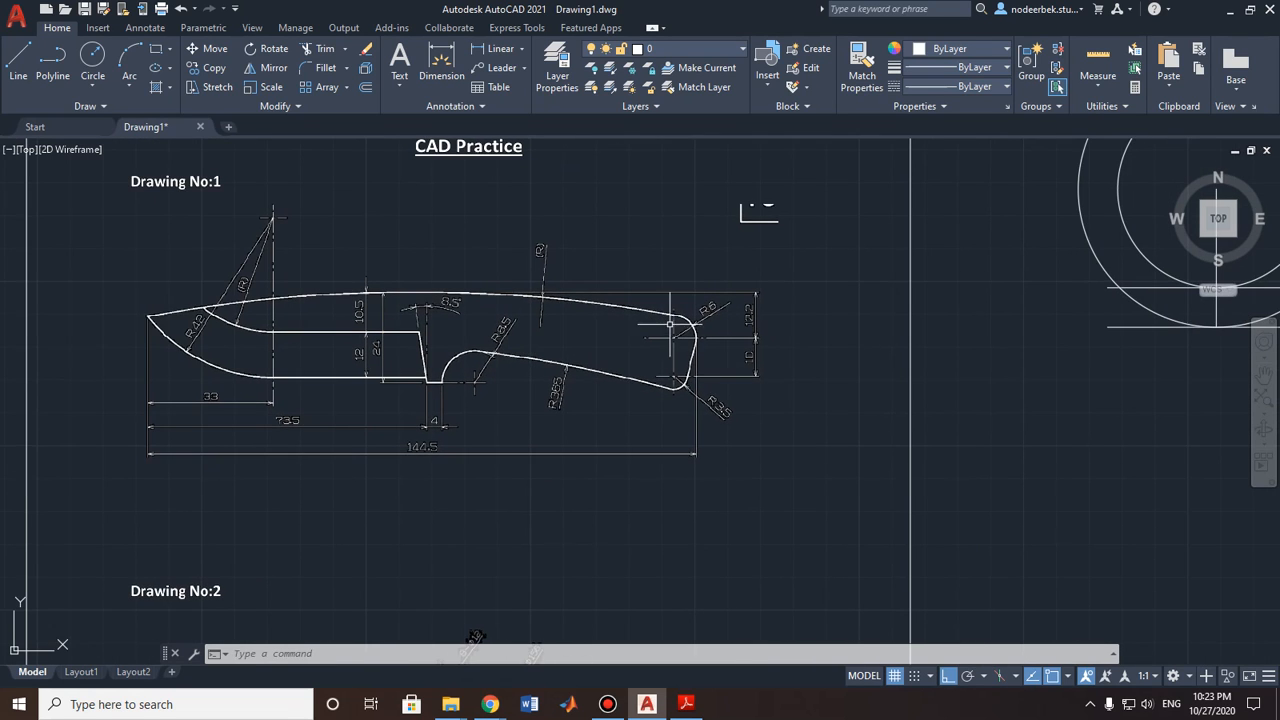
Step: Add a center mark to the outer circle
middle_click_drag(886, 329, 689, 329)
middle_click_drag(1075, 331, 657, 439)
scroll(711, 393, "up", 2)
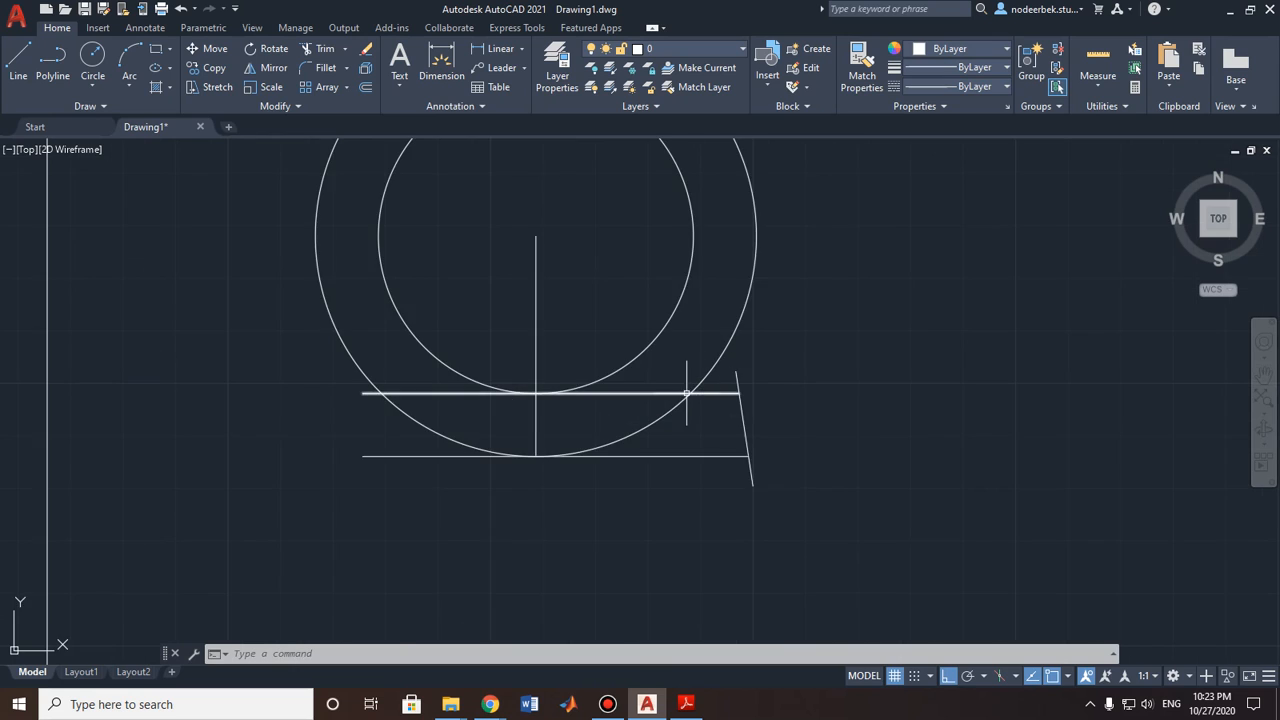
scroll(686, 393, "down", 2)
left_click(146, 28)
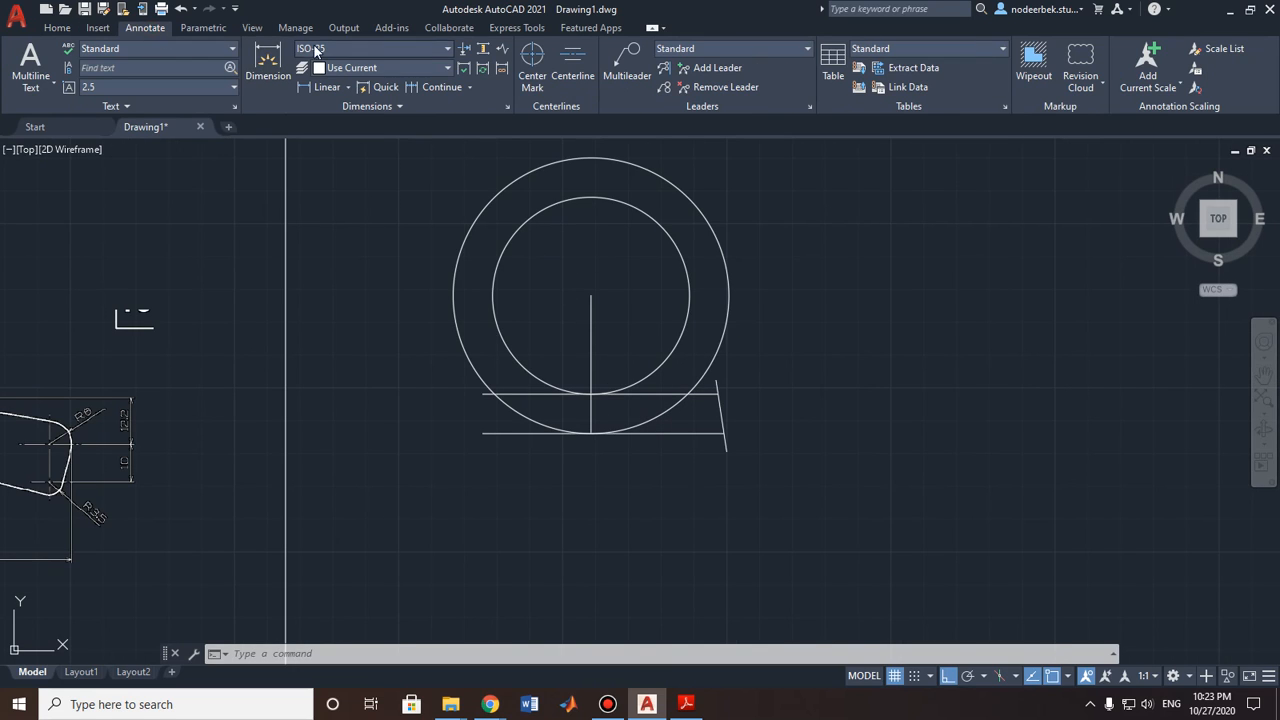
left_click(540, 60)
left_click(545, 62)
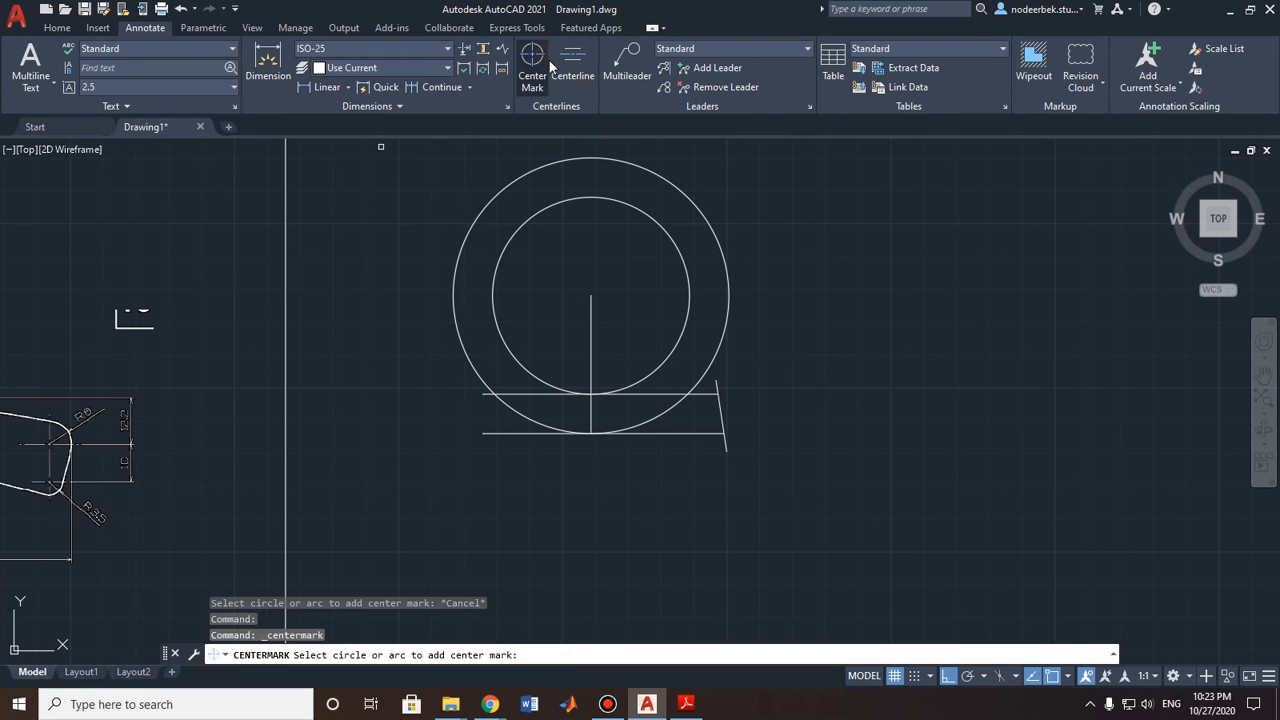
left_click(634, 166)
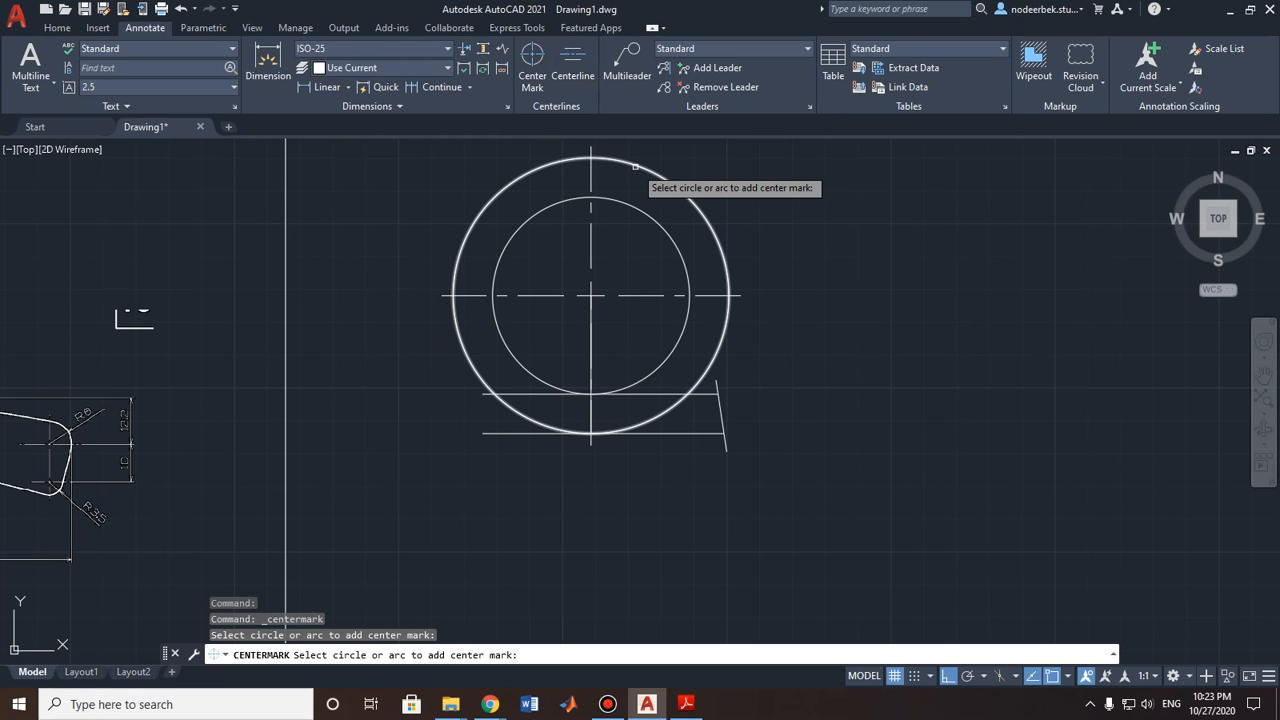
key("Escape")
key("Escape")
key("Escape")
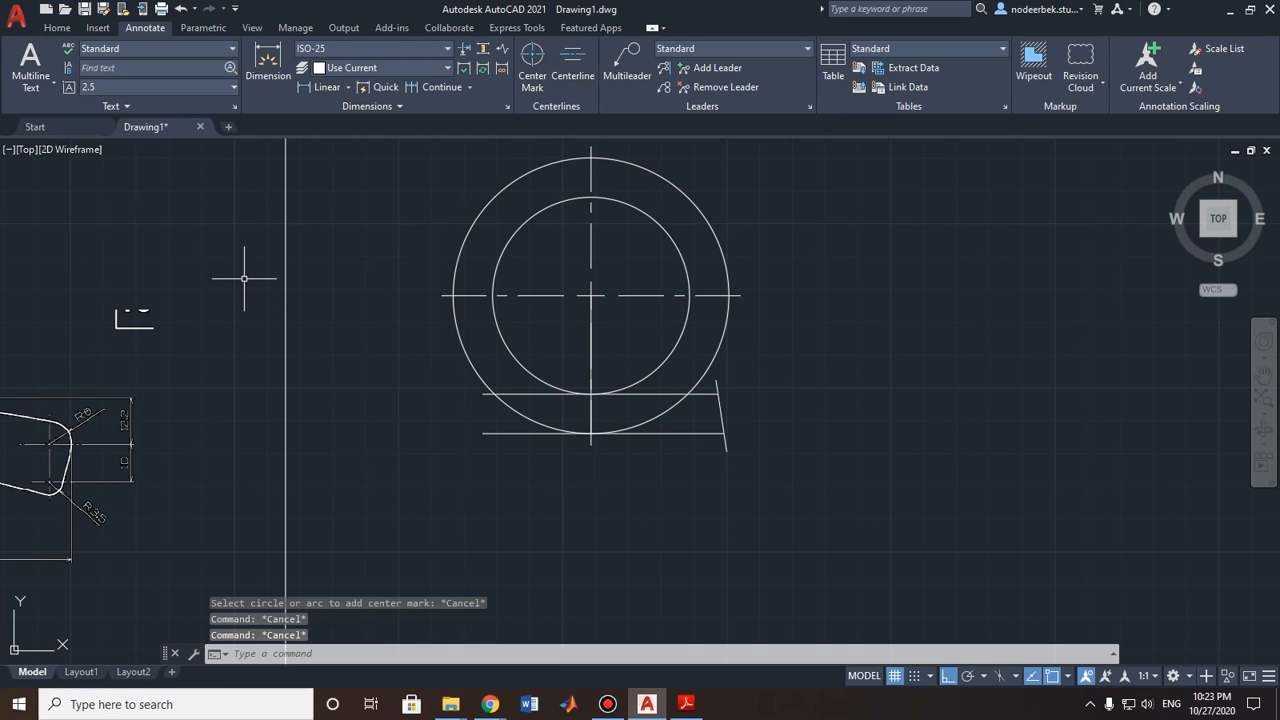
Step: Trim away the right halves of both concentric circles, leaving only the arcs left of the vertical centre line
left_click(57, 27)
left_click(325, 54)
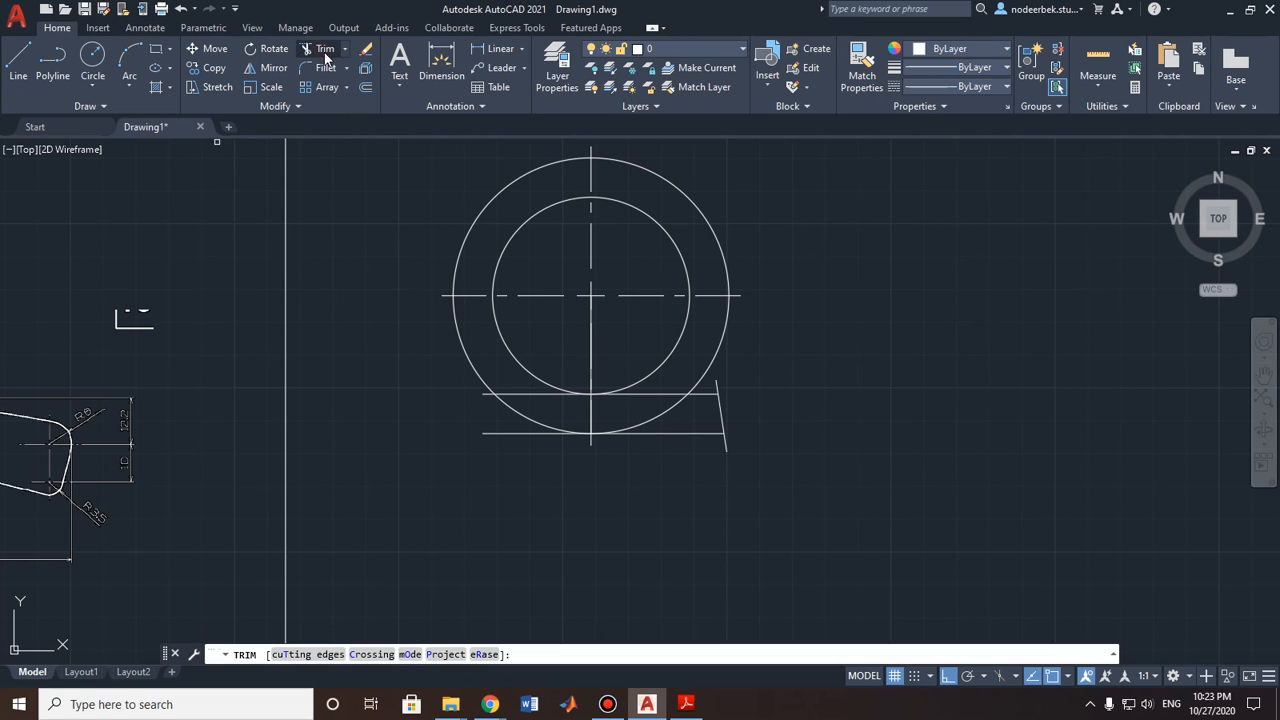
left_click(683, 190)
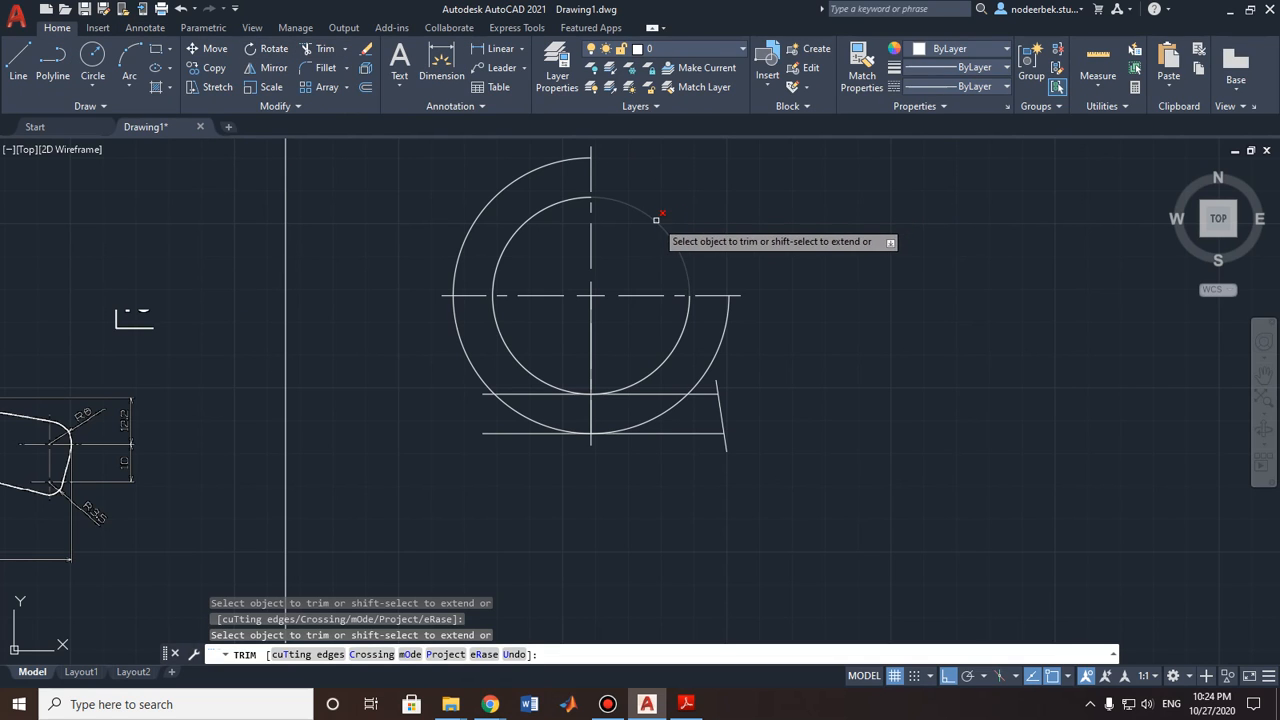
left_click(656, 219)
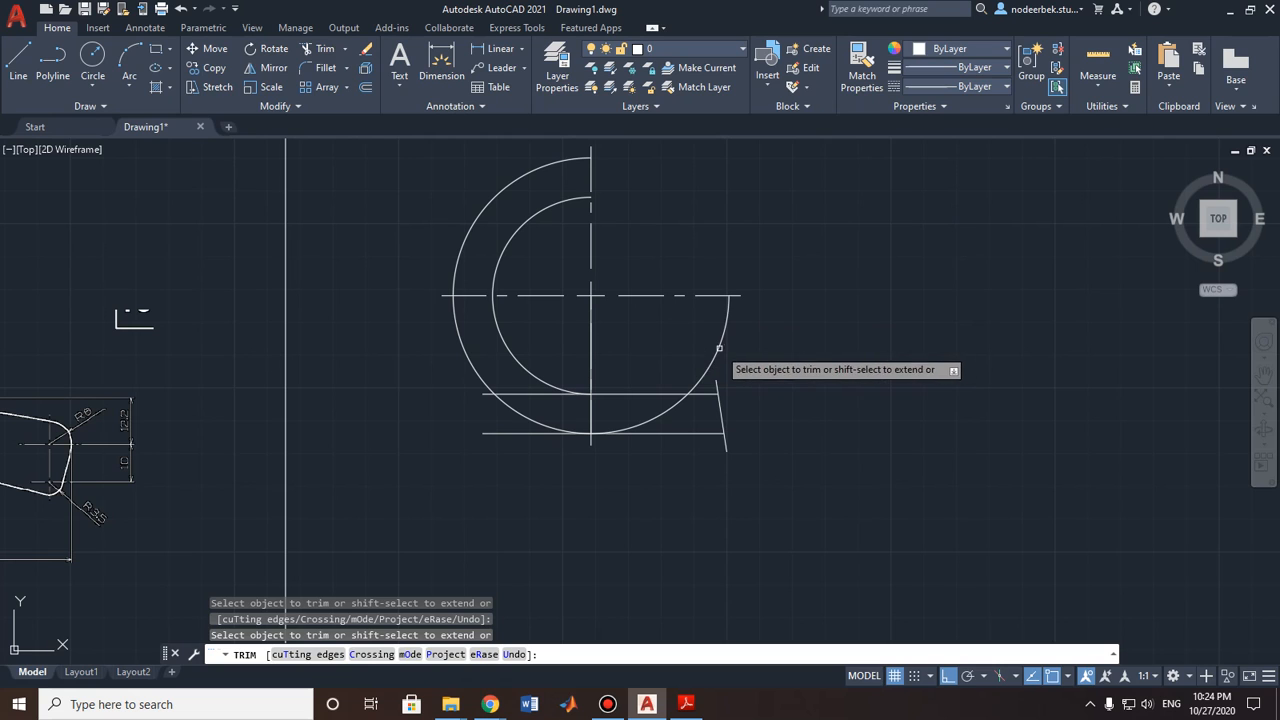
scroll(636, 430, "up", 4)
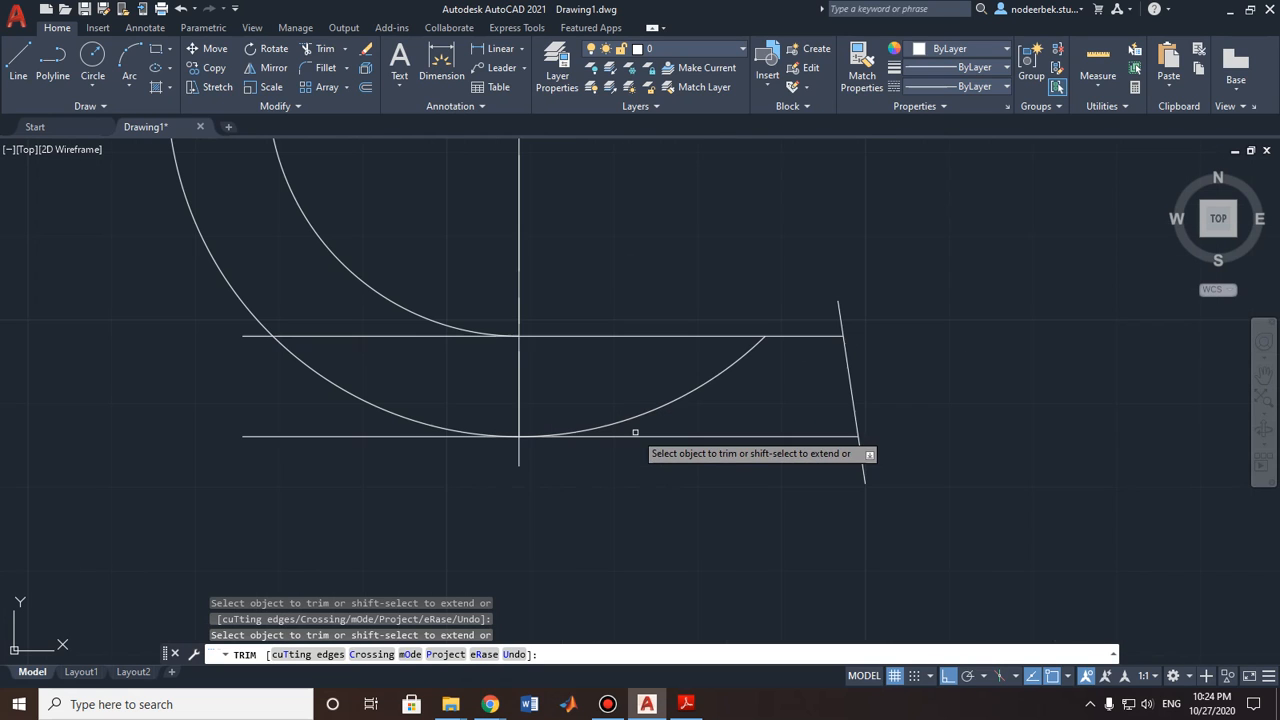
left_click(689, 394)
scroll(686, 360, "down", 3)
key("Escape")
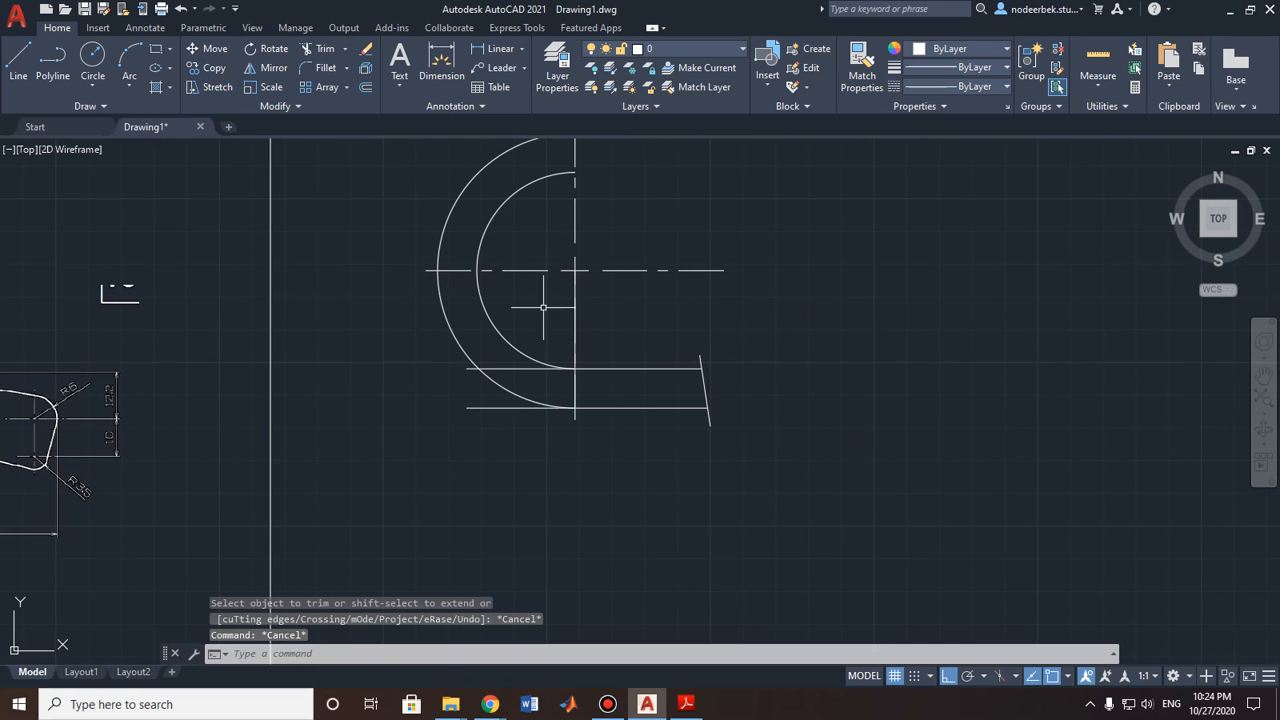
Step: Copy the upper horizontal line vertically upward by 10.5 from its right endpoint
scroll(693, 410, "up", 2)
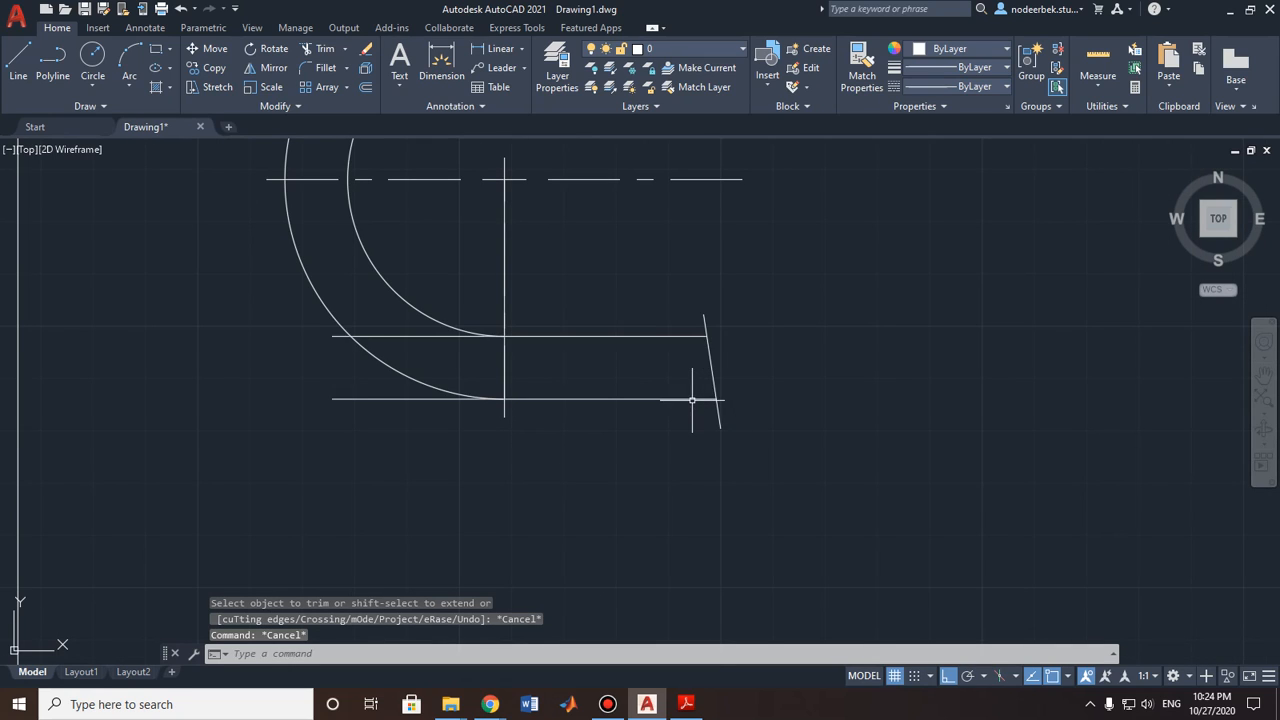
left_click(698, 336)
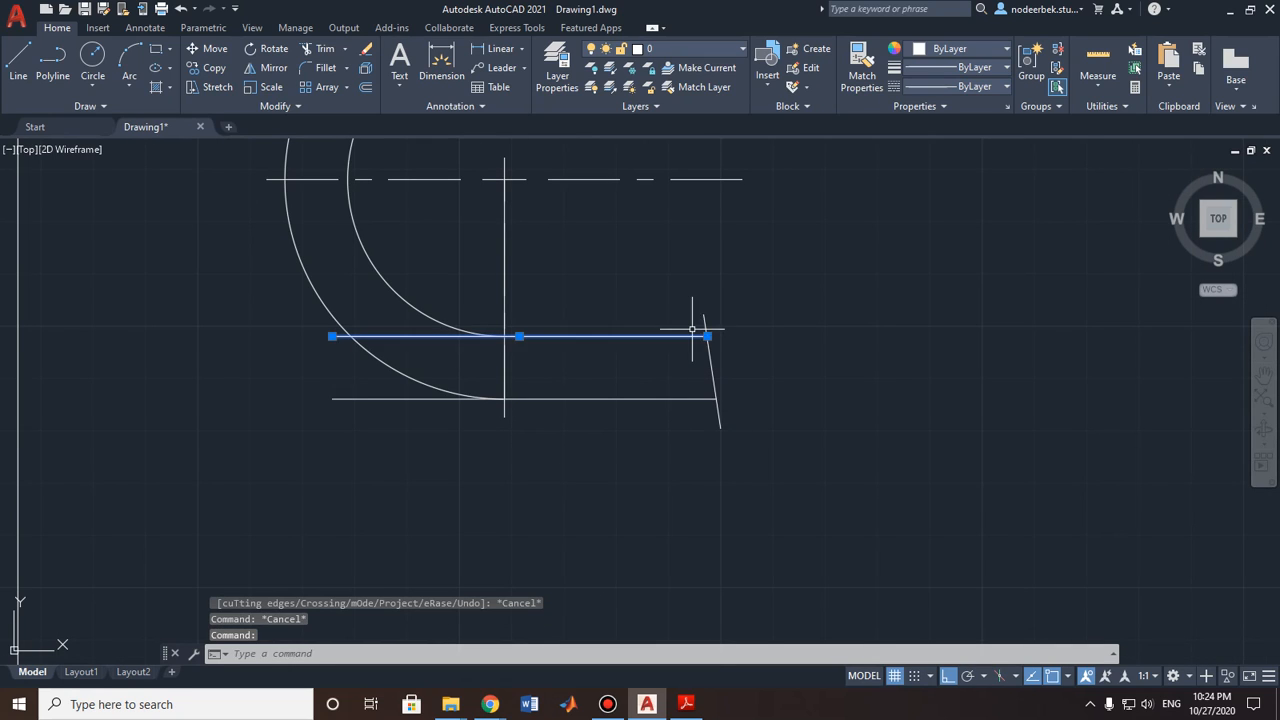
scroll(692, 329, "up", 4)
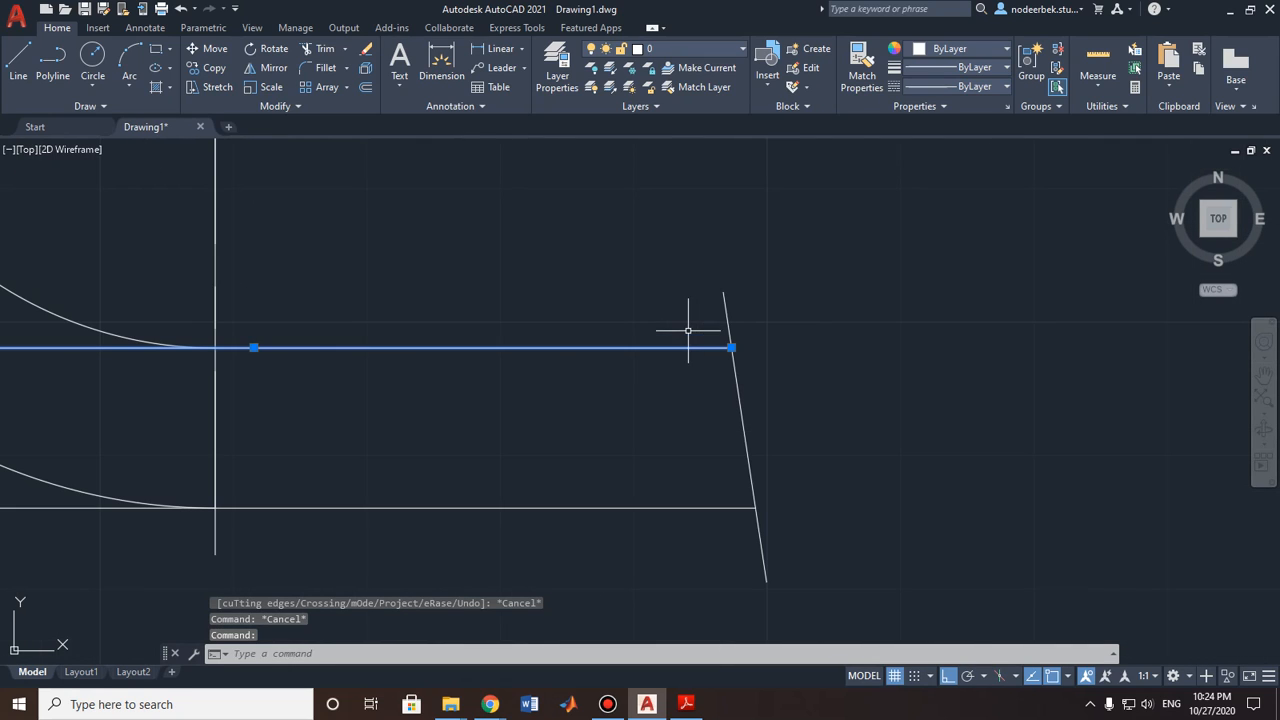
left_click(207, 67)
left_click(731, 347)
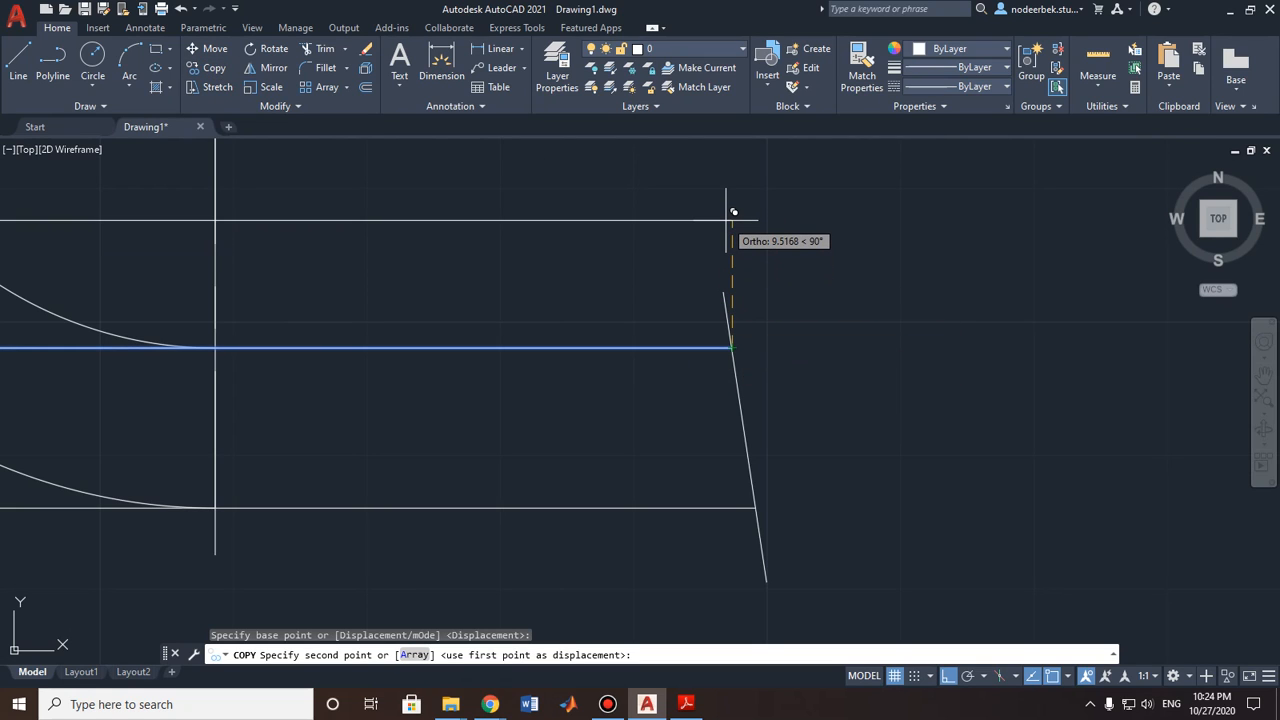
type("10.5")
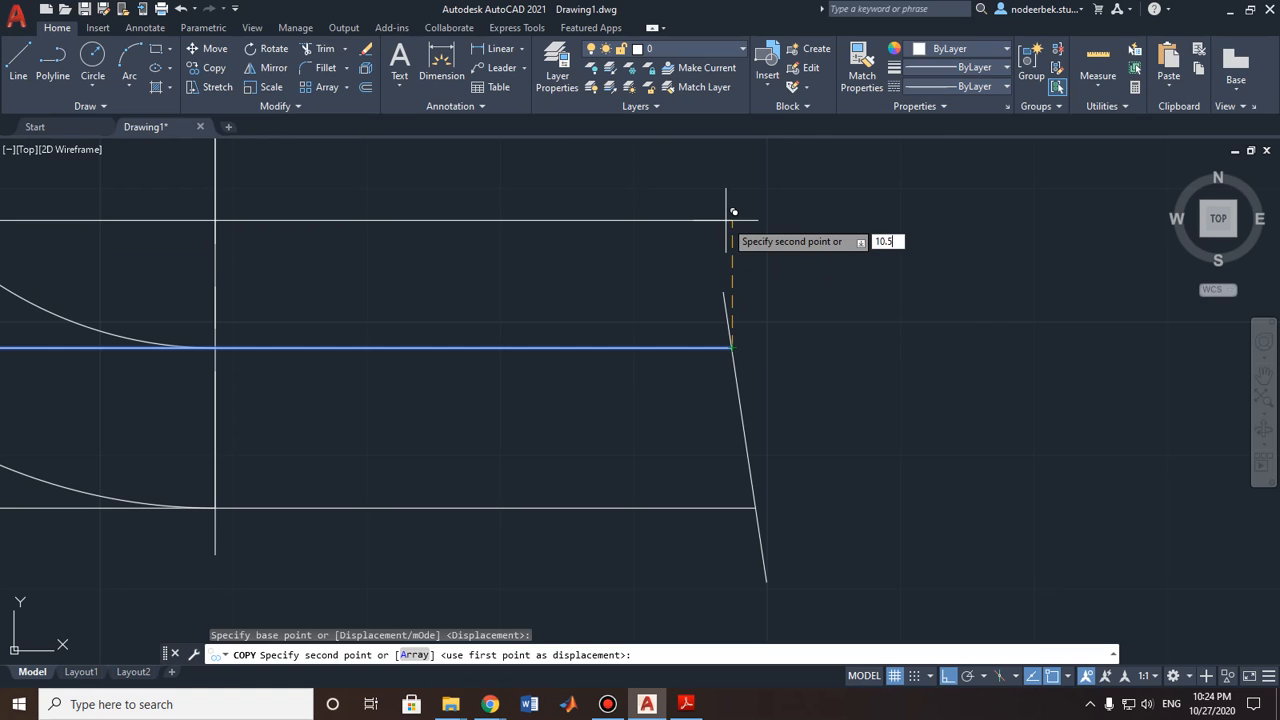
key("Return")
key("Escape")
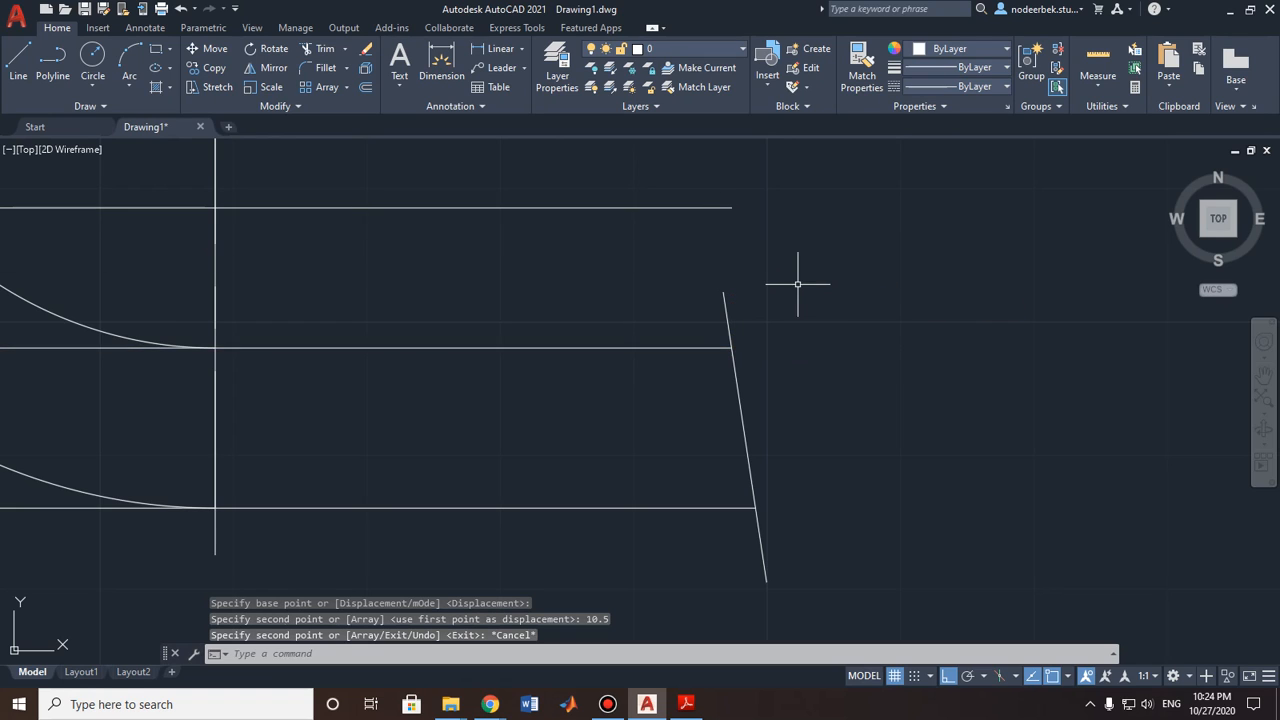
Step: Examine the guard and handle on the reference drawing, including the overall height between the spine and the heel
scroll(808, 277, "down", 2)
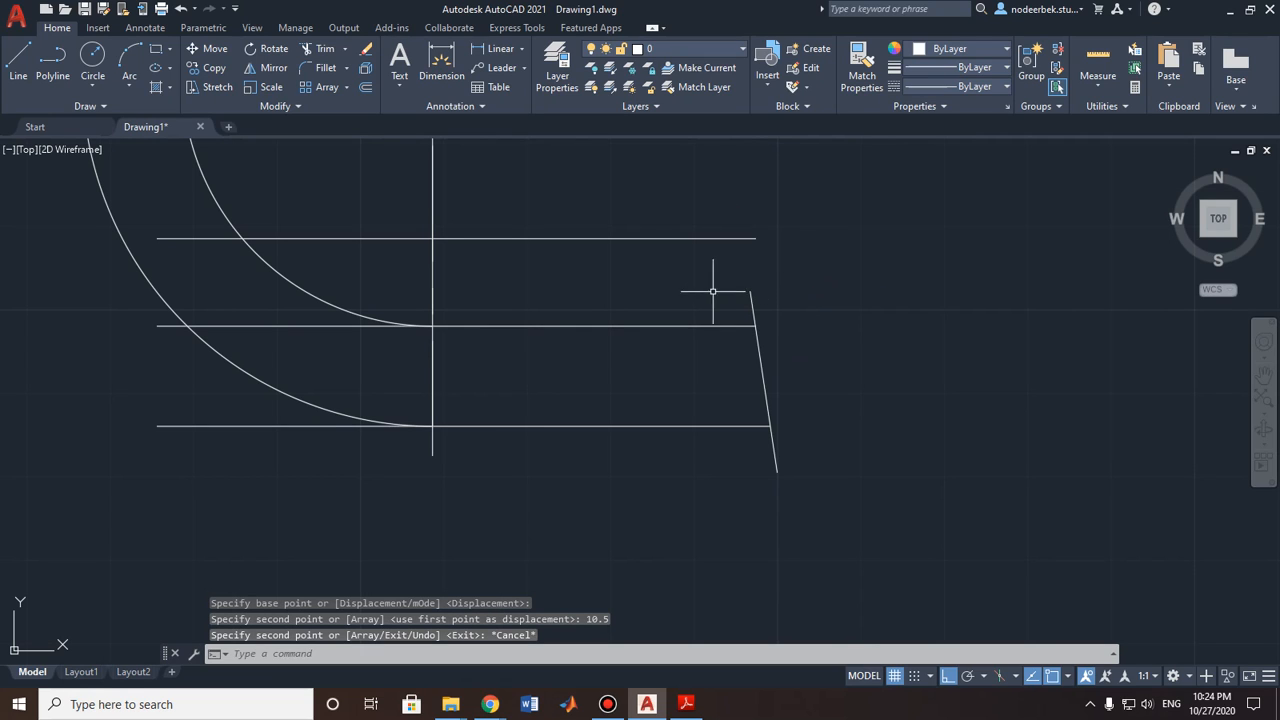
scroll(724, 281, "down", 2)
scroll(698, 297, "down", 2)
middle_click_drag(584, 297, 738, 253)
scroll(238, 294, "up", 3)
middle_click_drag(371, 247, 343, 329)
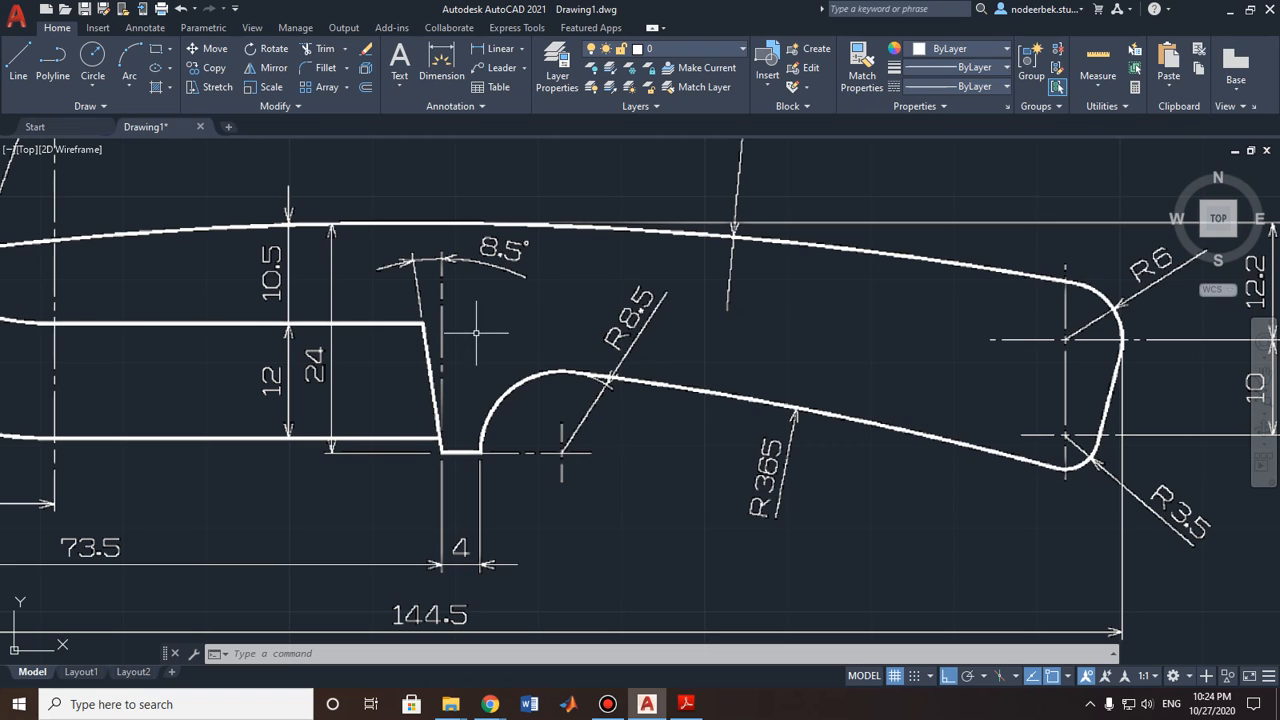
scroll(587, 345, "down", 3)
middle_click_drag(867, 345, 580, 284)
mouse_move(968, 304)
middle_mouse_down()
mouse_move(824, 302)
mouse_move(774, 274)
middle_mouse_up()
scroll(824, 302, "down", 3)
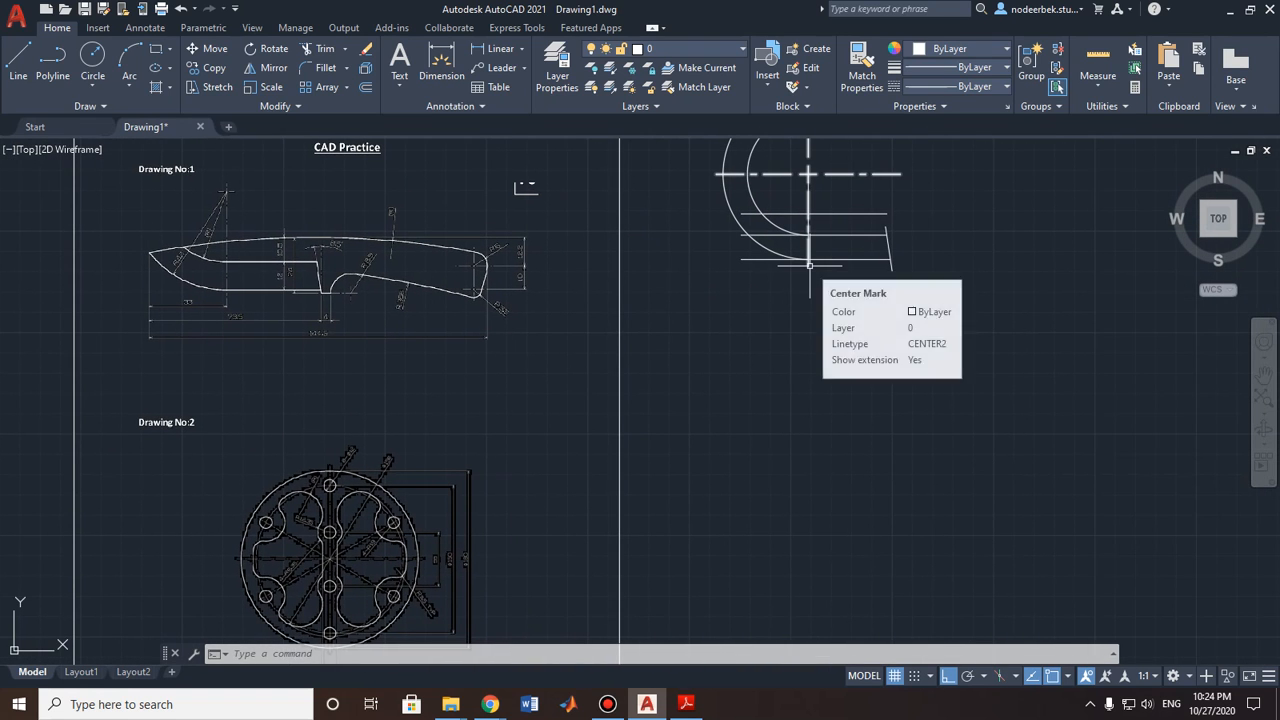
Step: Draw a horizontal line to the right, starting 24 below the copied top line's right endpoint by means of a temporary track point
scroll(895, 240, "up", 7)
scroll(895, 240, "down", 3)
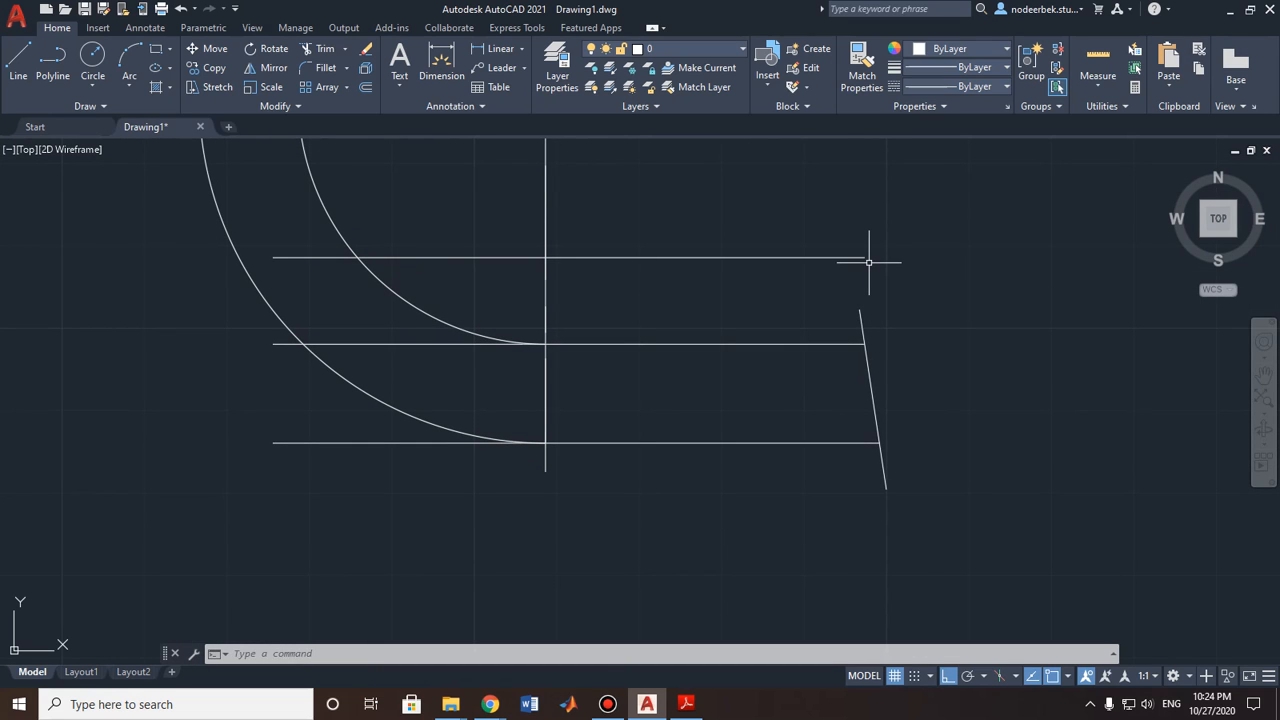
left_click(18, 62)
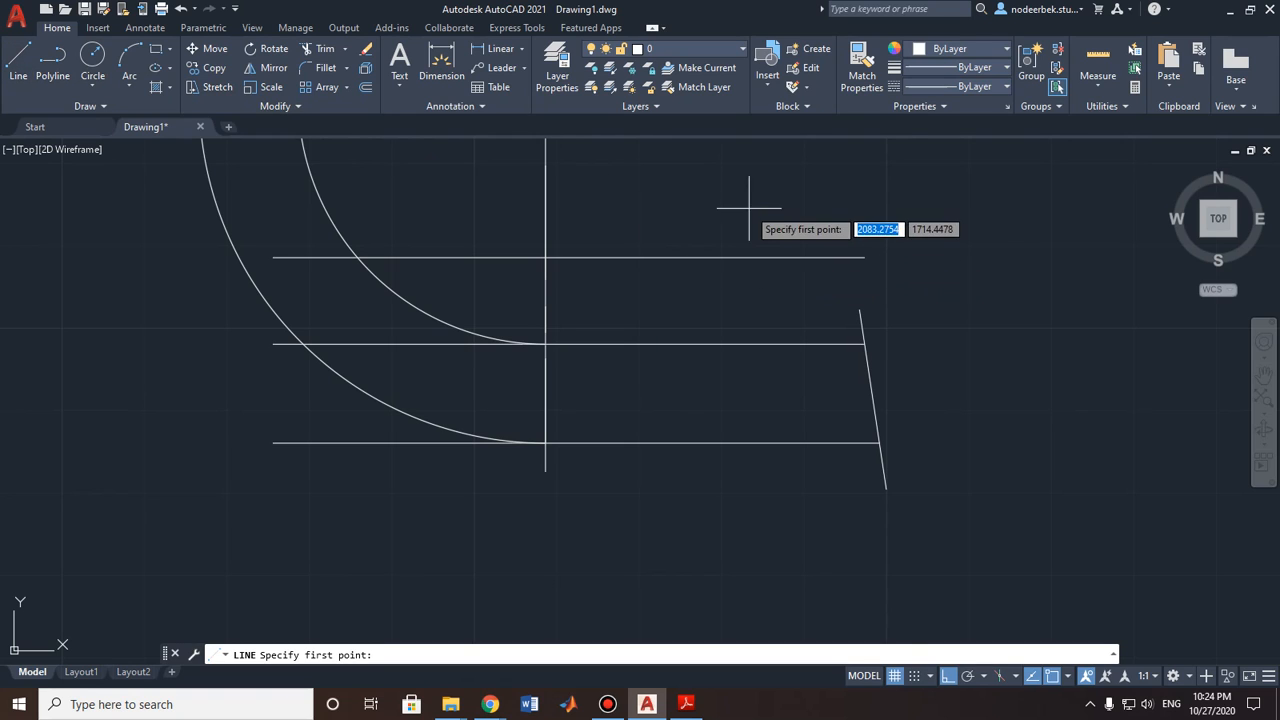
right_click(752, 288, "shift")
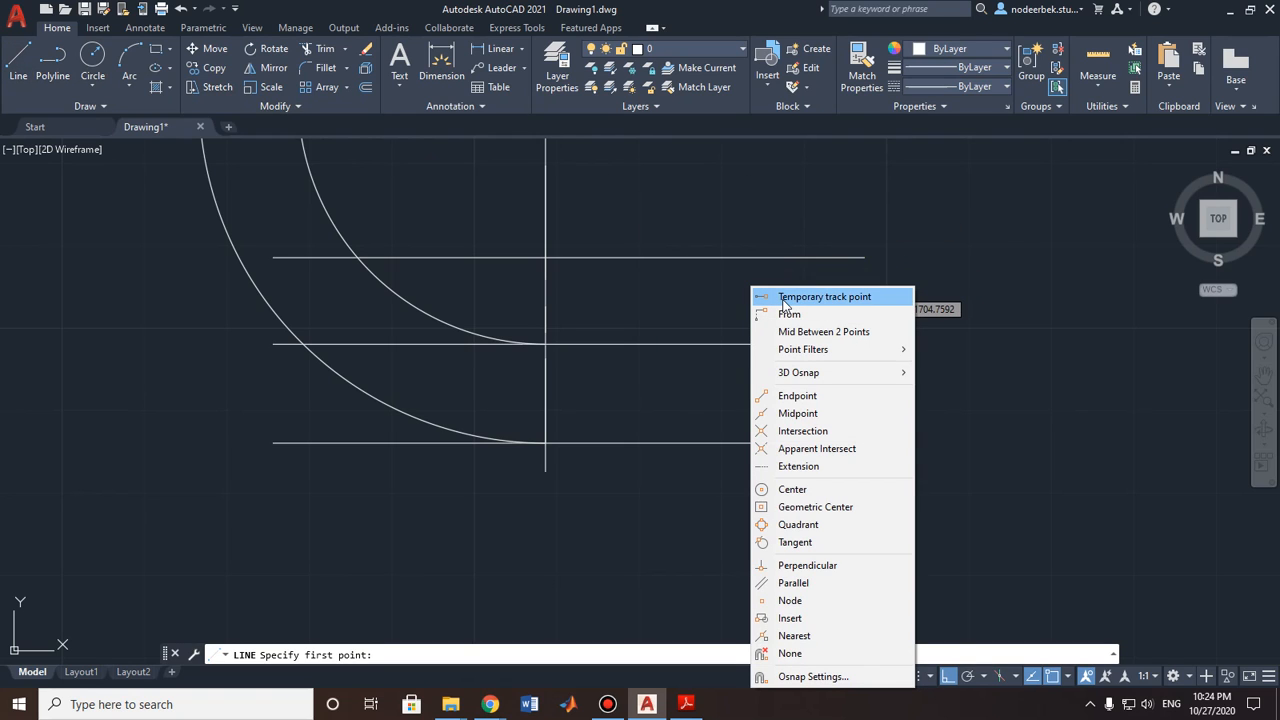
left_click(820, 297)
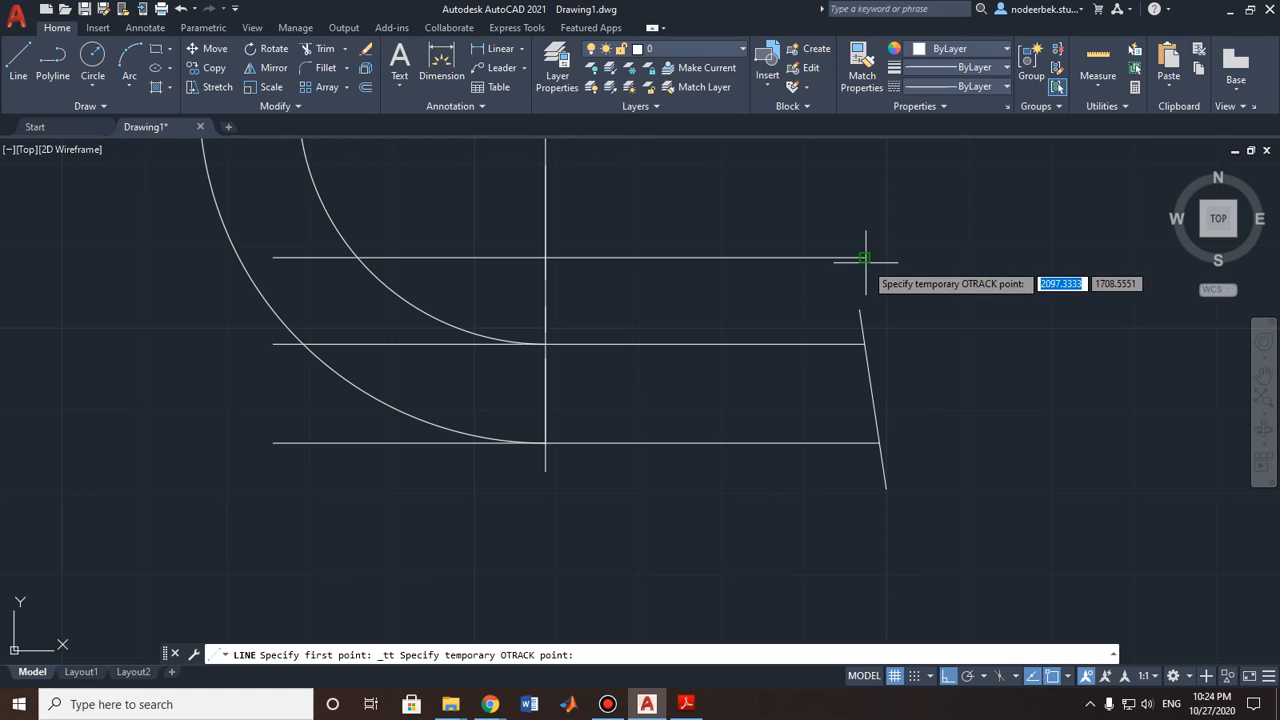
left_click(864, 258)
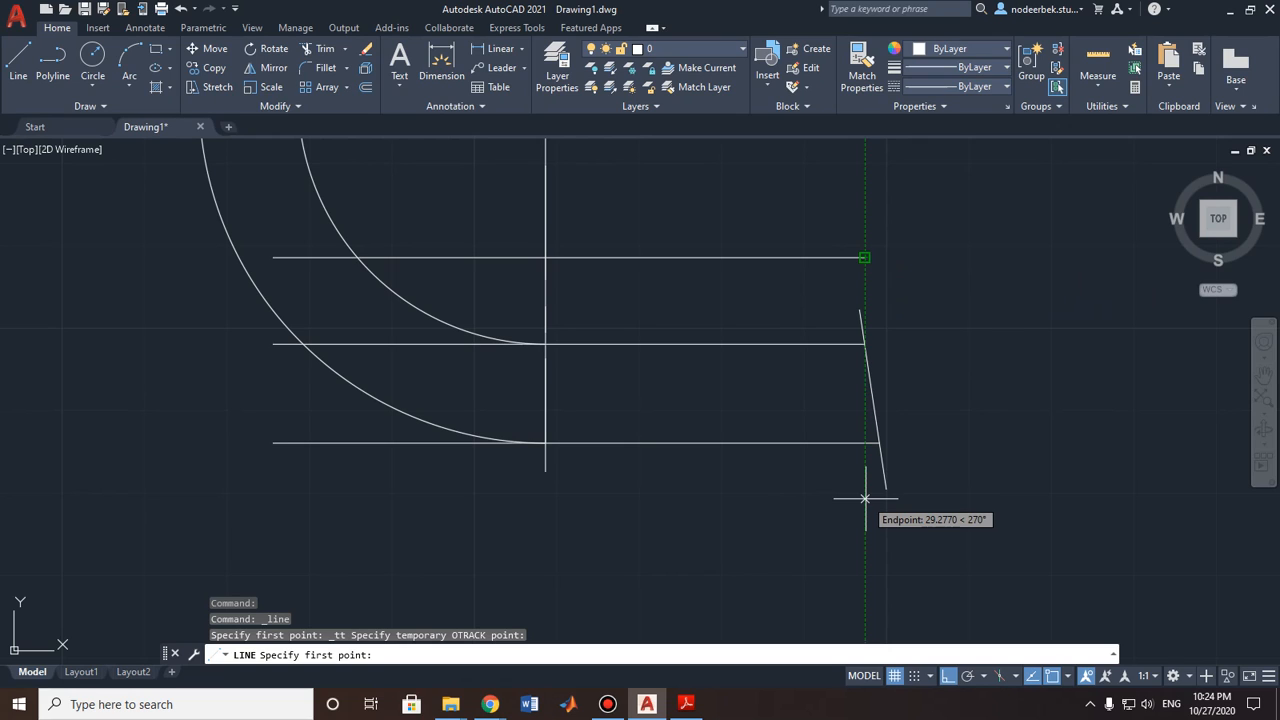
type("2")
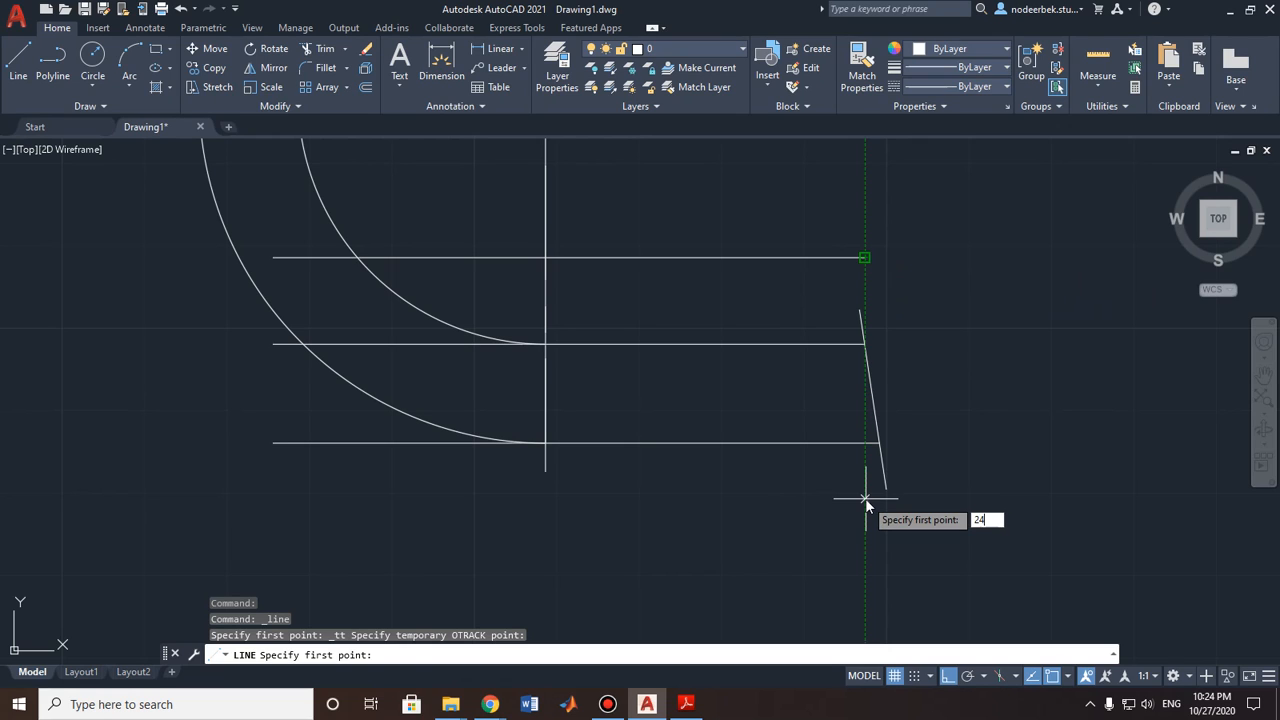
type("4")
key("Return")
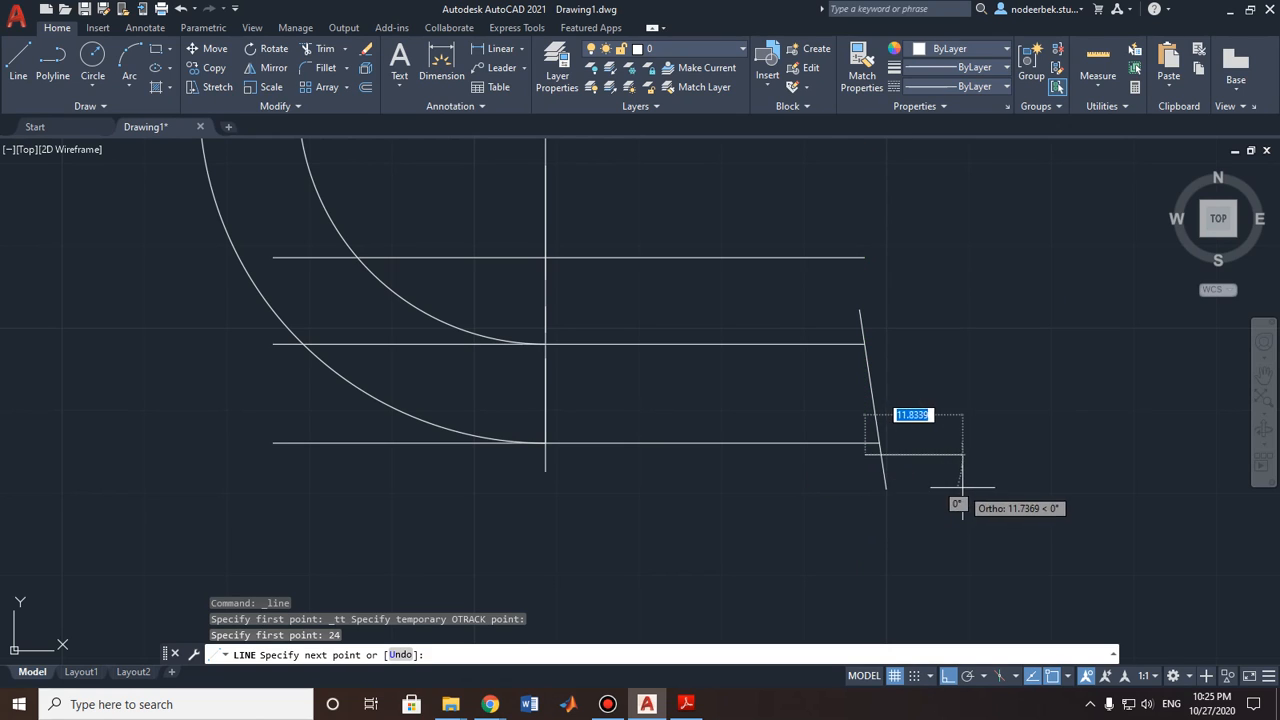
left_click(1045, 482)
key("Escape")
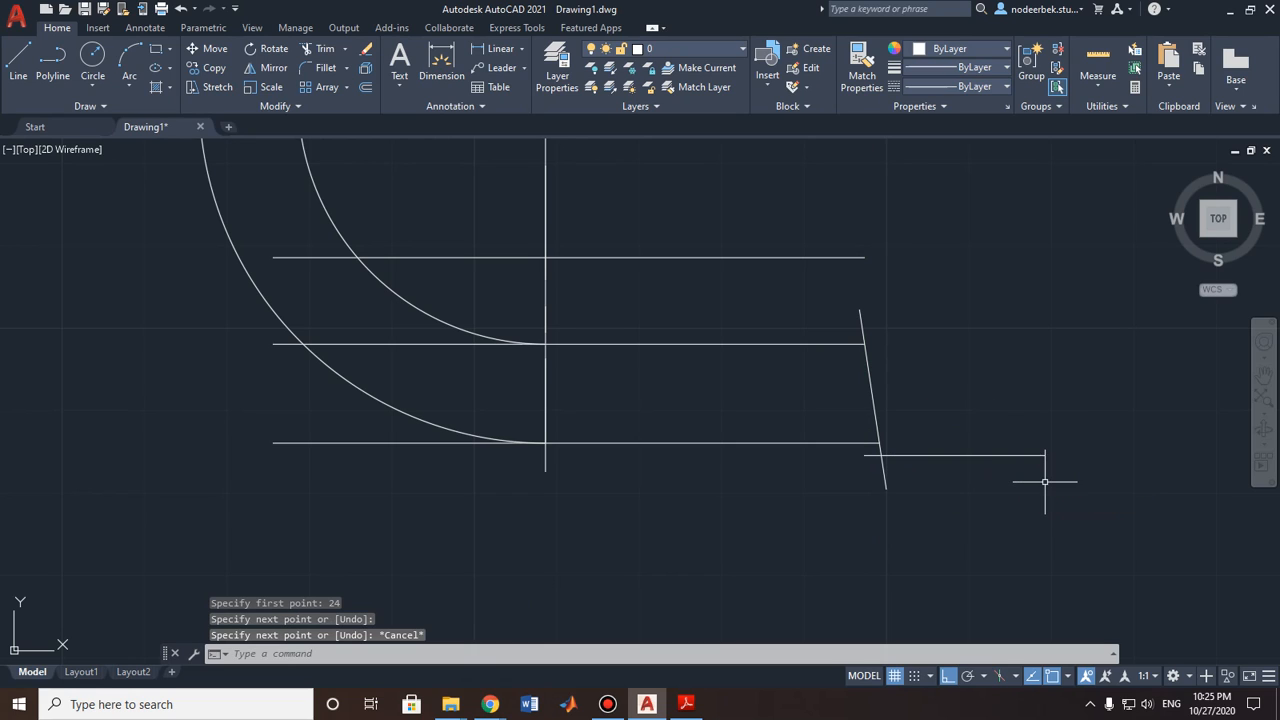
left_click(947, 455)
key("Escape")
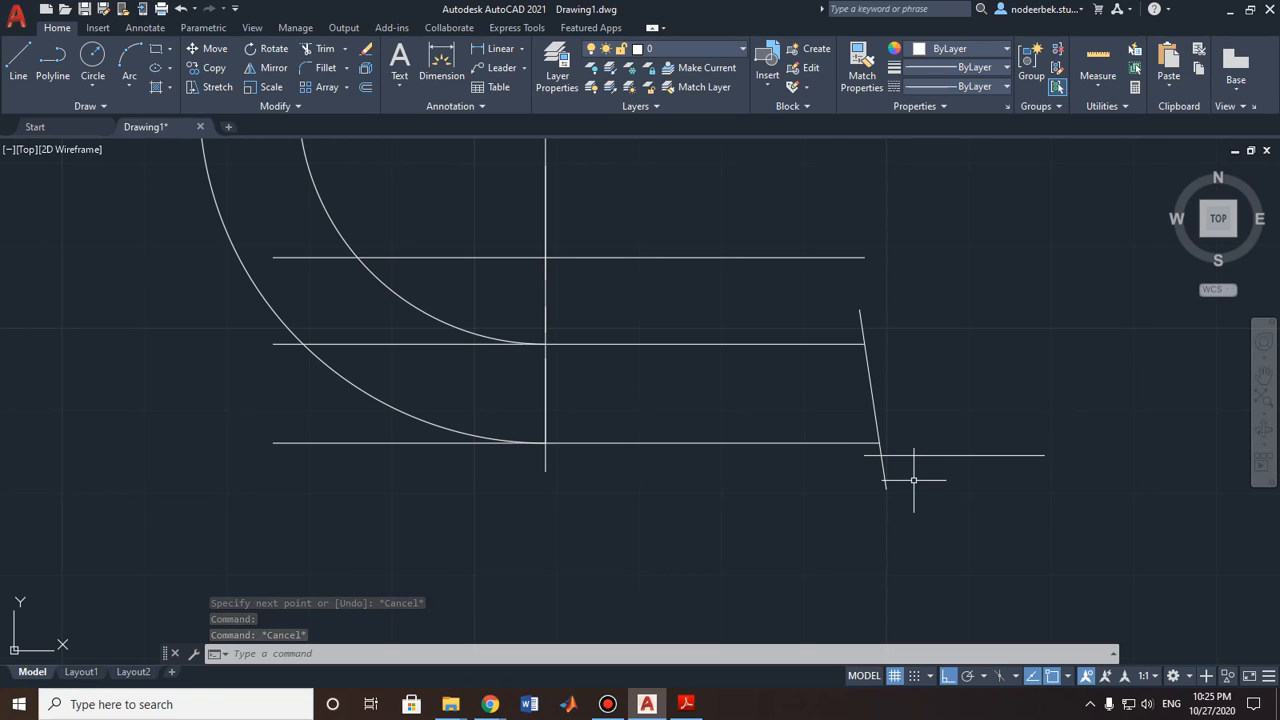
Step: Examine the heel's width and the adjoining fillet arc's radius on the reference drawing
scroll(913, 480, "down", 2)
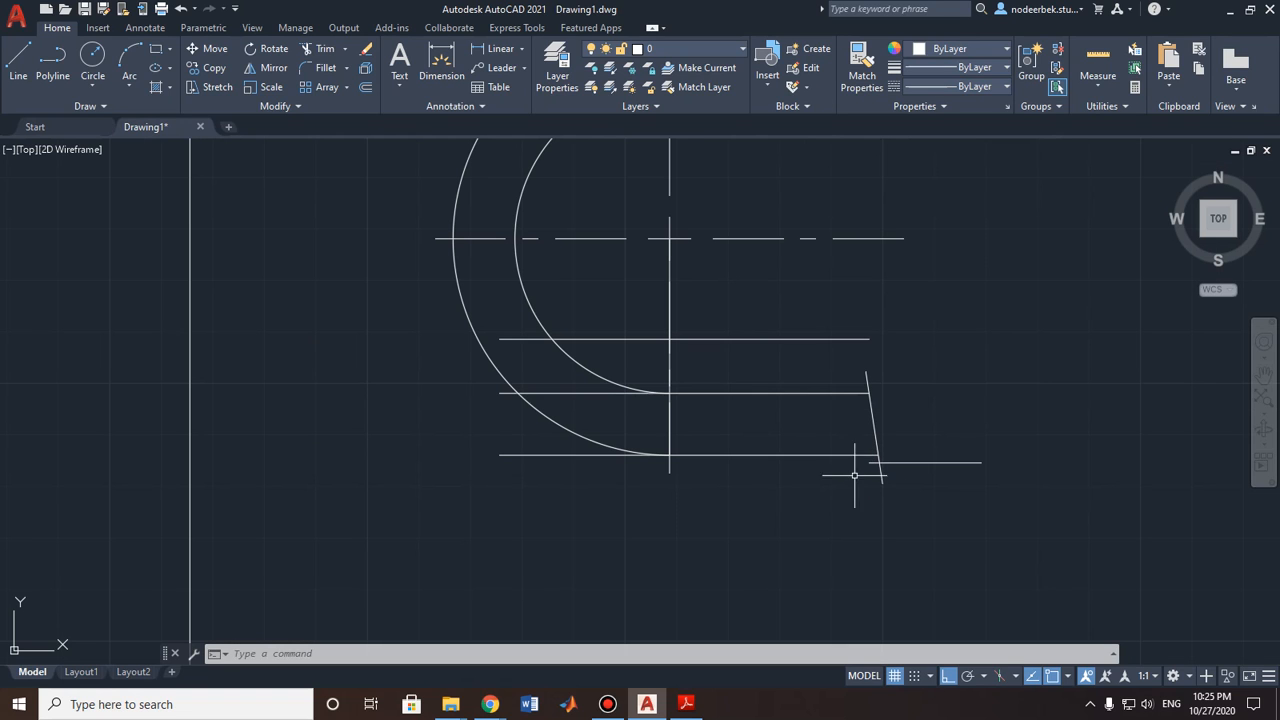
middle_click_drag(601, 476, 645, 472)
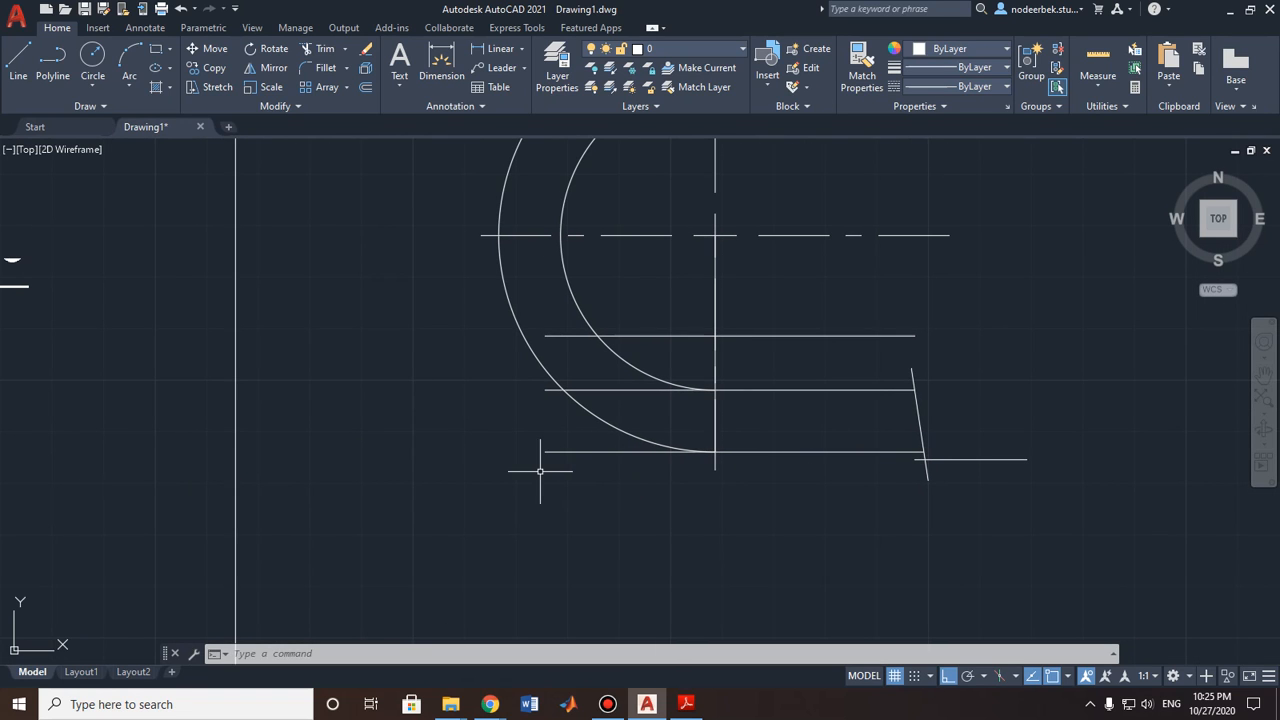
mouse_move(543, 471)
middle_mouse_down()
mouse_move(706, 463)
mouse_move(791, 394)
middle_mouse_up()
mouse_move(272, 446)
middle_mouse_down()
mouse_move(486, 416)
mouse_move(868, 410)
middle_mouse_up()
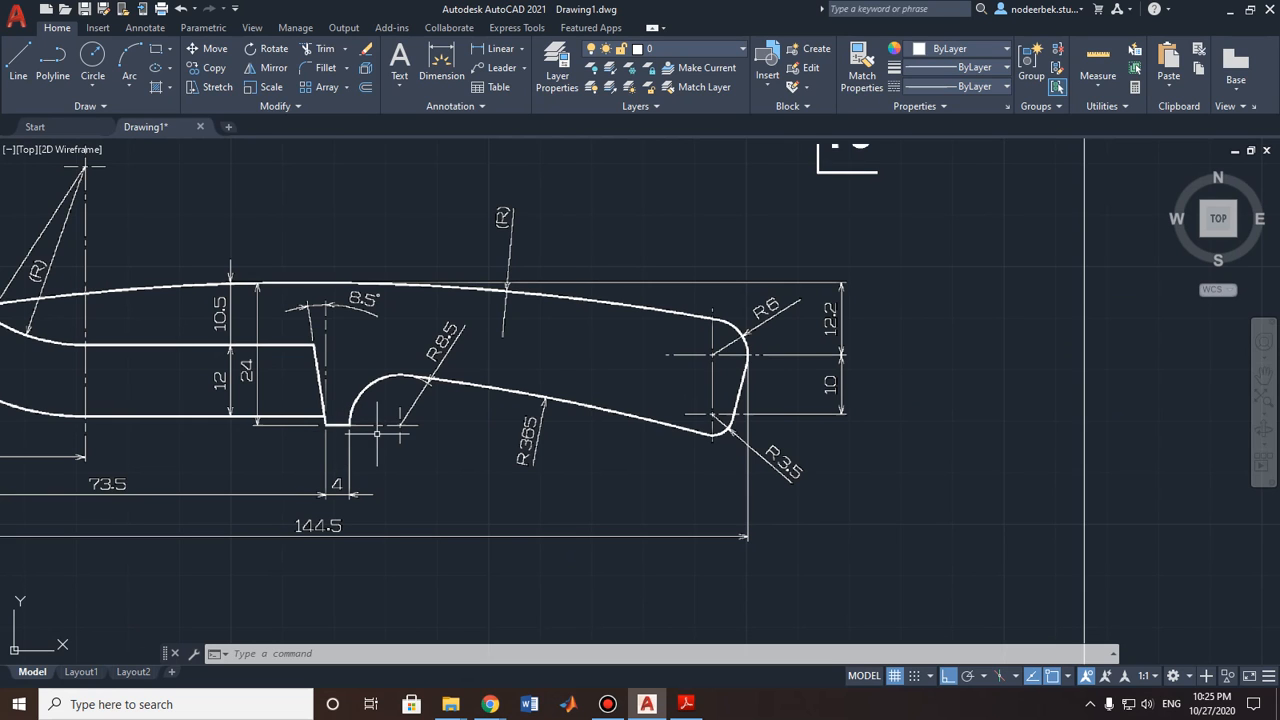
middle_click_drag(1025, 436, 588, 421)
middle_click_drag(1098, 424, 566, 417)
middle_click_drag(914, 417, 907, 416)
Step: Stretch the left end of the lowest horizontal line to its intersection with the slanted line
scroll(836, 337, "up", 6)
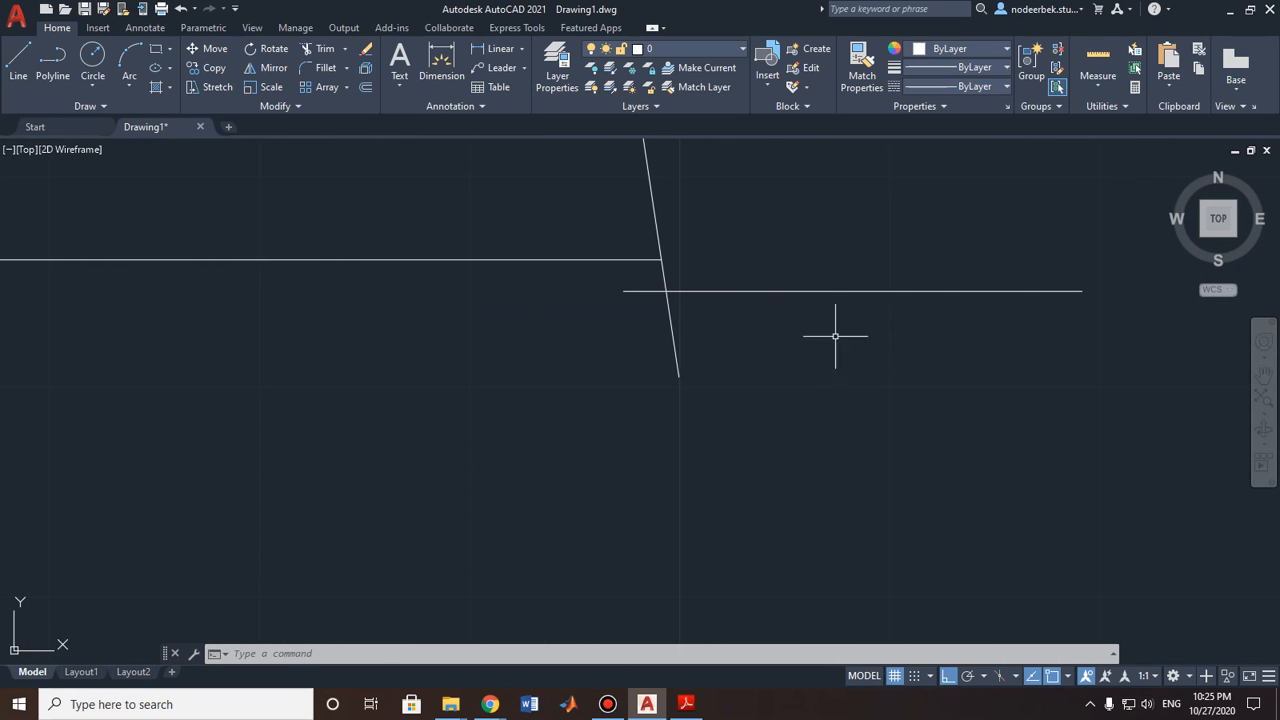
left_click(624, 291)
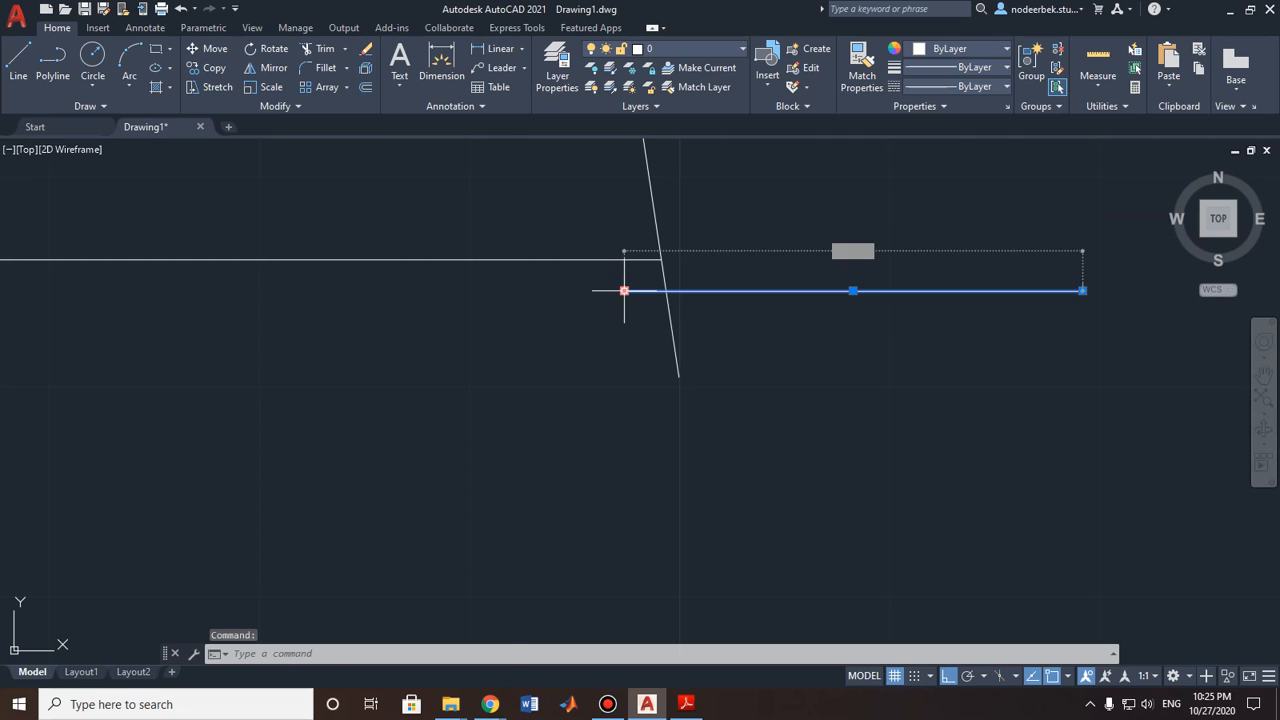
left_click(624, 291)
left_click(665, 291)
key("Escape")
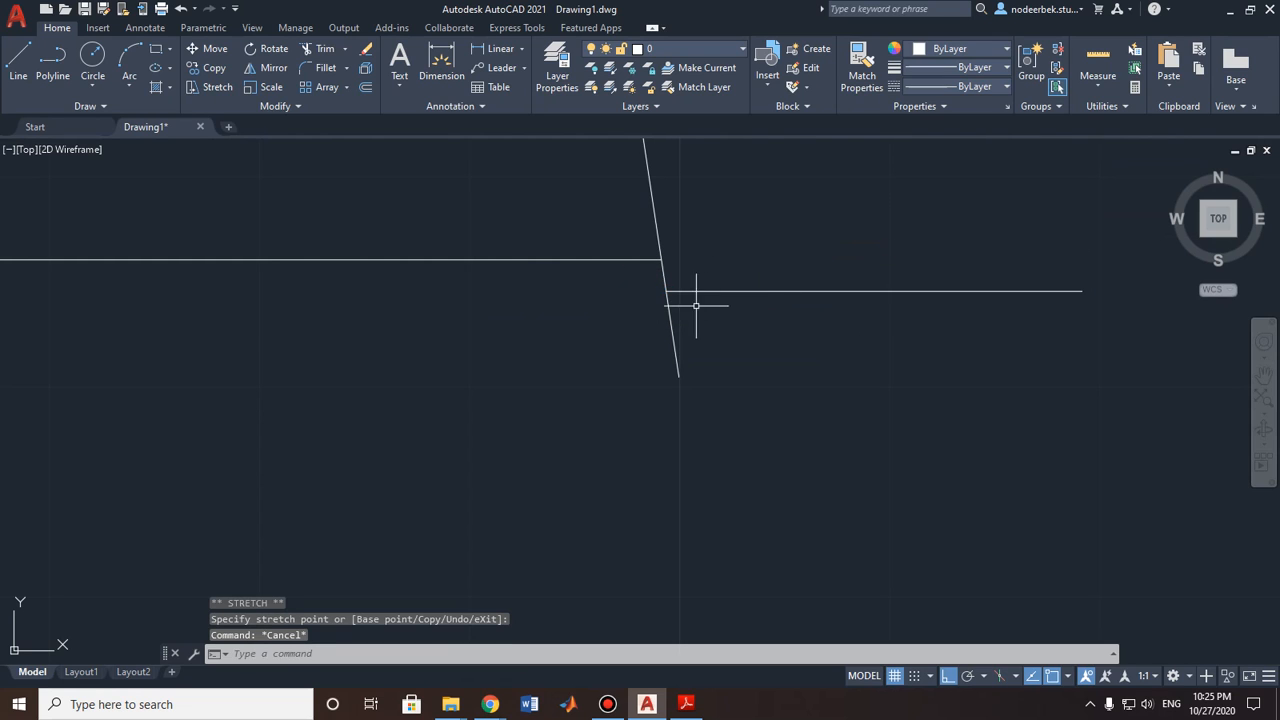
Step: Shorten the lowest horizontal line from its right end to its midpoint, about 9.9 long, and dismiss its quick properties
scroll(696, 305, "up", 5)
scroll(622, 265, "down", 7)
middle_click_drag(750, 276, 682, 326)
left_click(790, 313)
left_click(811, 313)
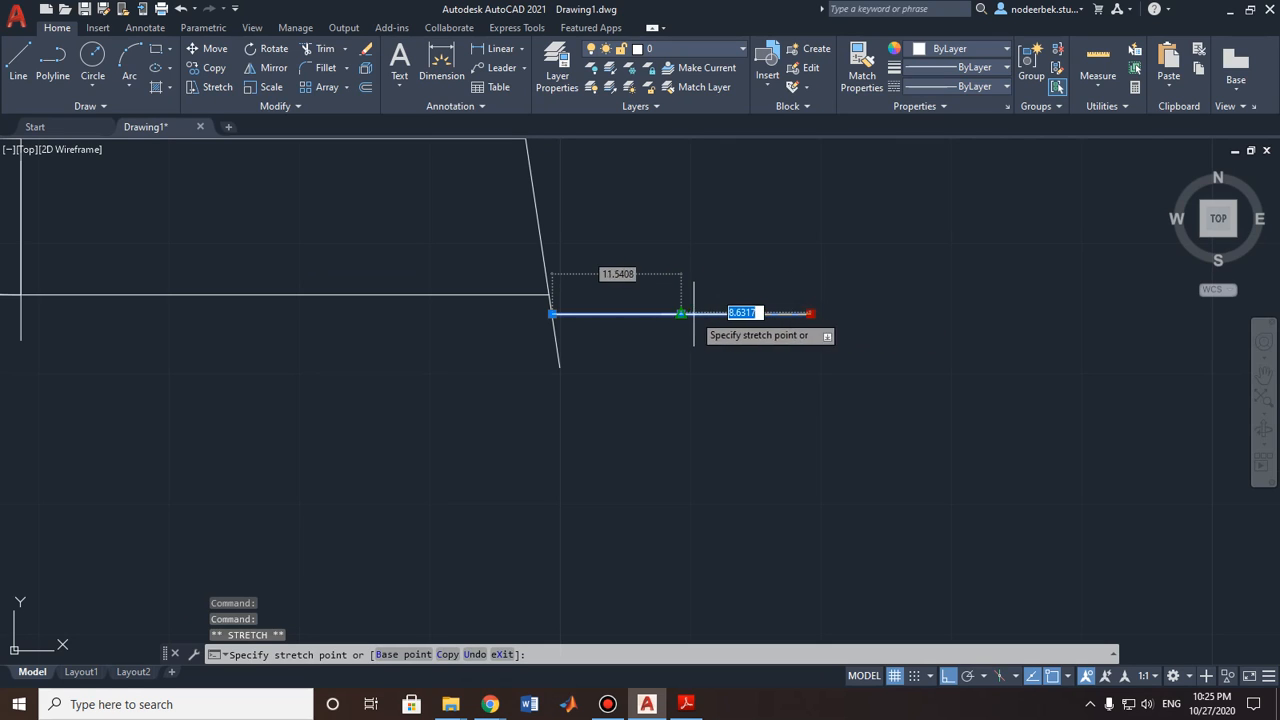
left_click(683, 313)
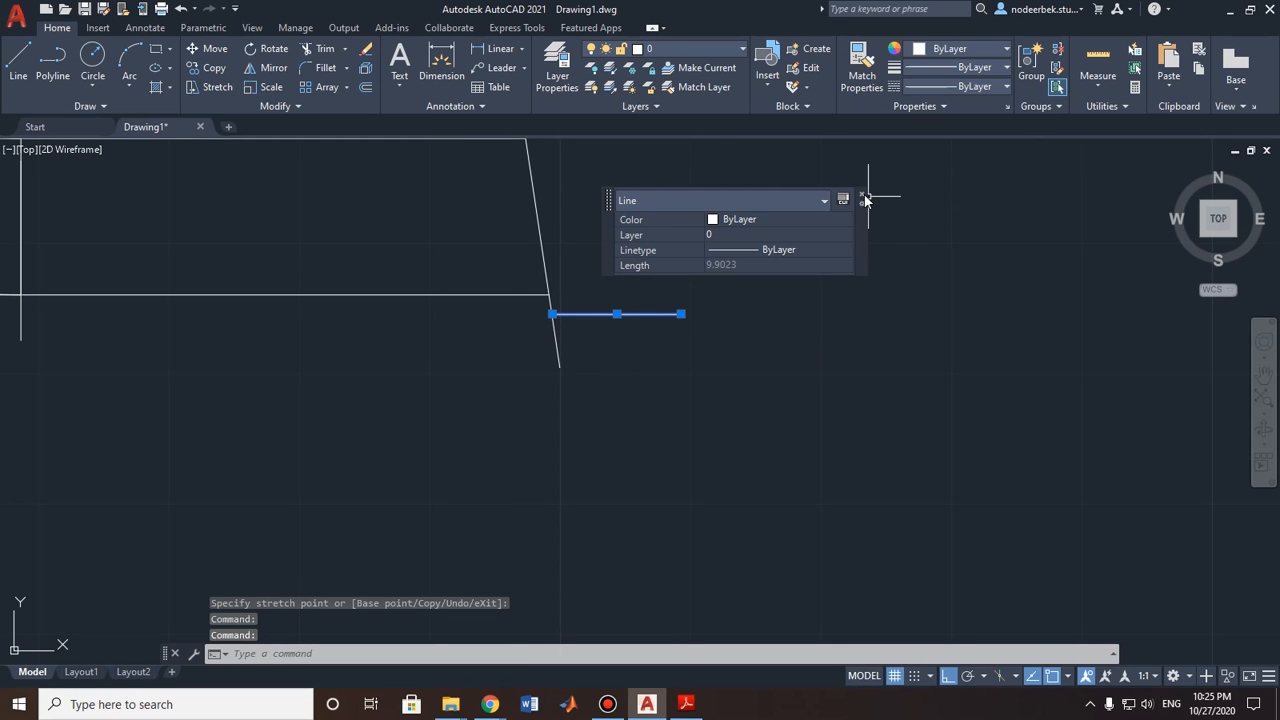
left_click(862, 197)
key("Escape")
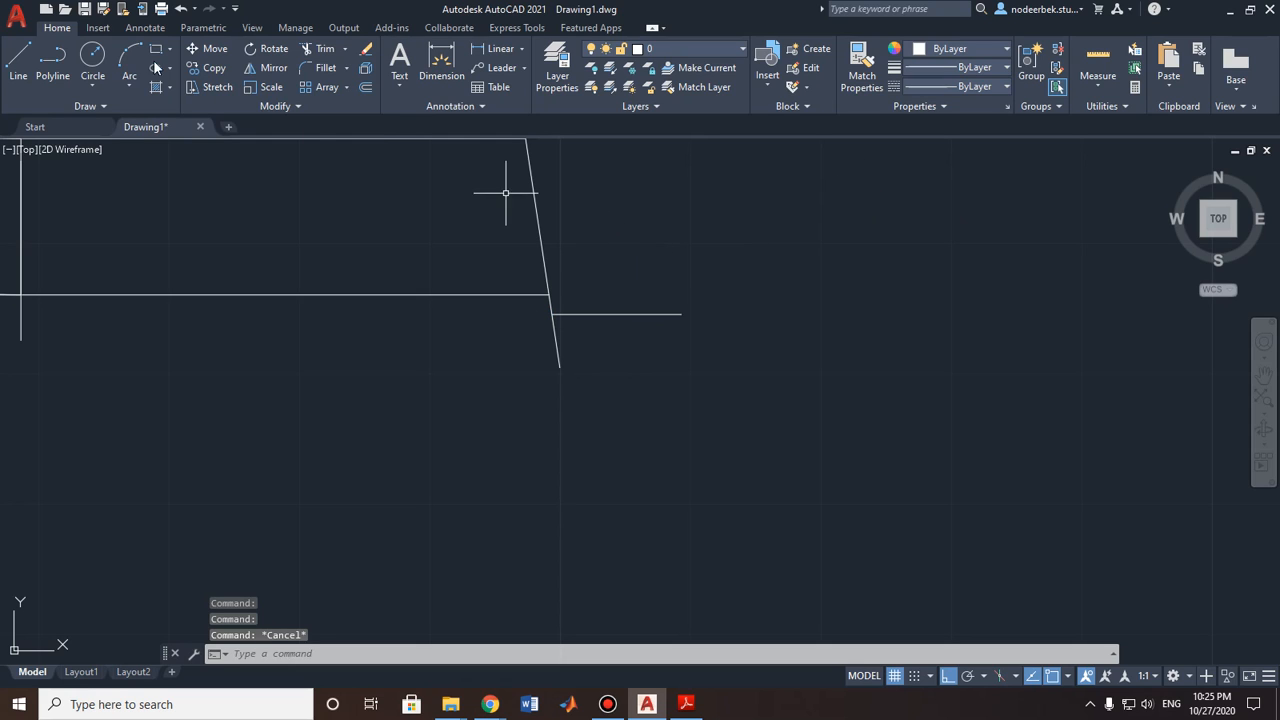
Step: Draw a horizontal line 4 long to the right from the intersection of the slanted line and the lowest horizontal line
left_click(30, 60)
scroll(521, 320, "up", 4)
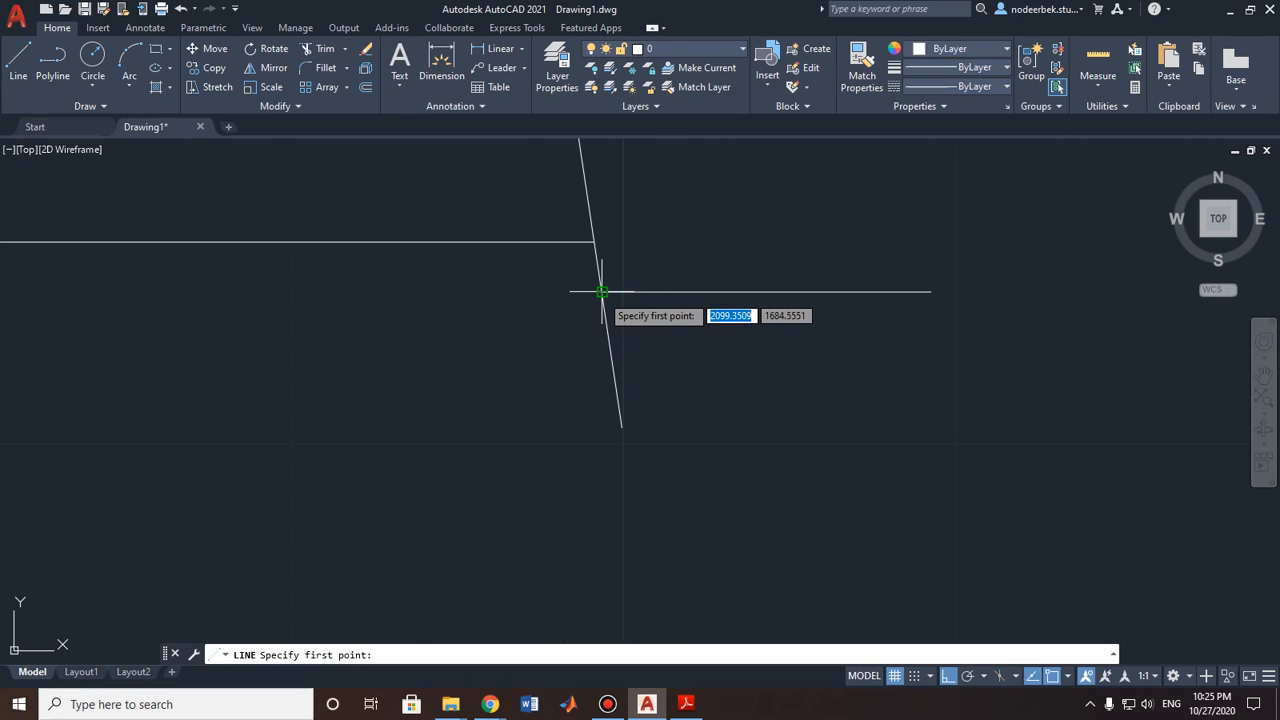
left_click(602, 291)
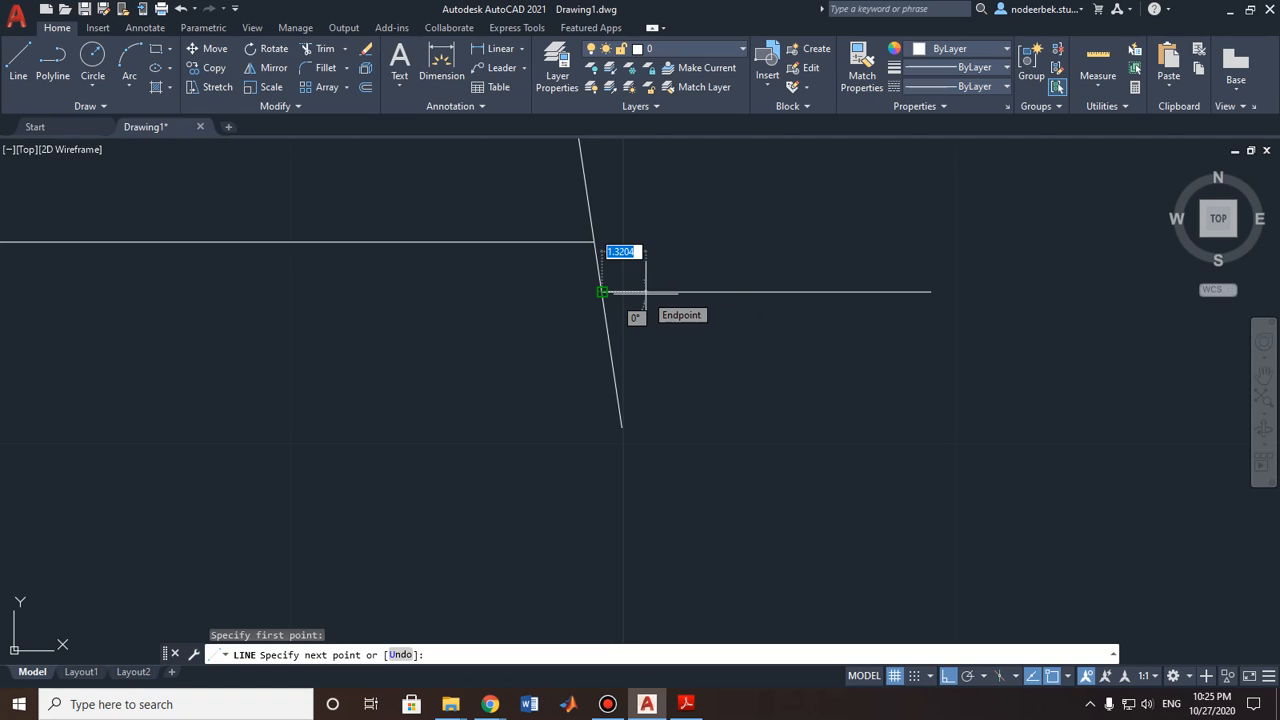
type("4")
key("Return")
key("Escape")
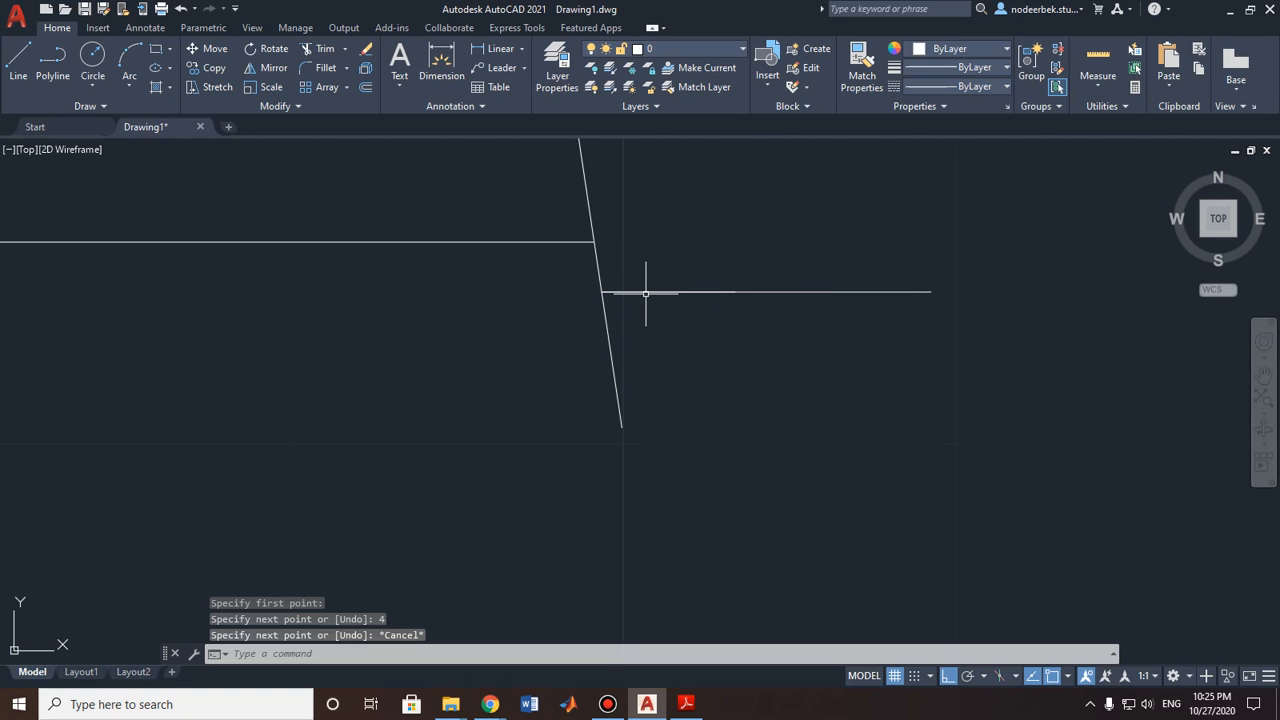
Step: Delete the original long horizontal line overlapping the line 4 long at the heel
left_click(879, 292)
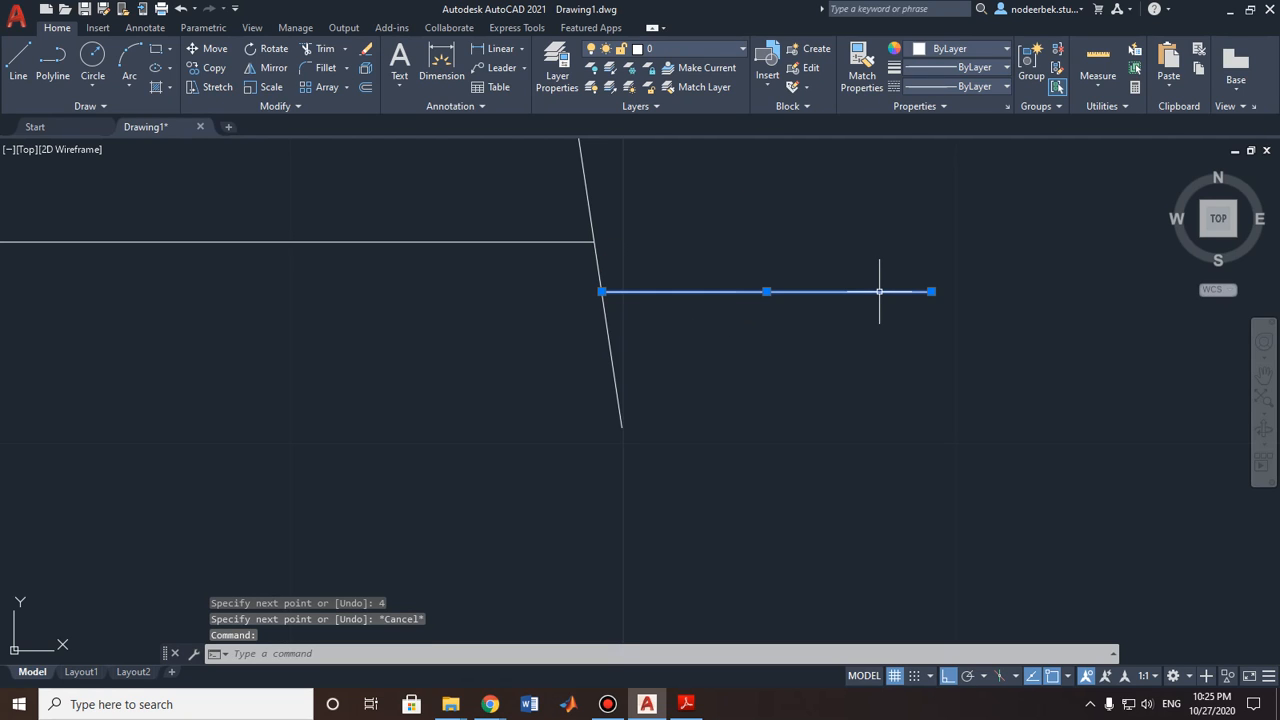
key("Delete")
scroll(814, 337, "down", 2)
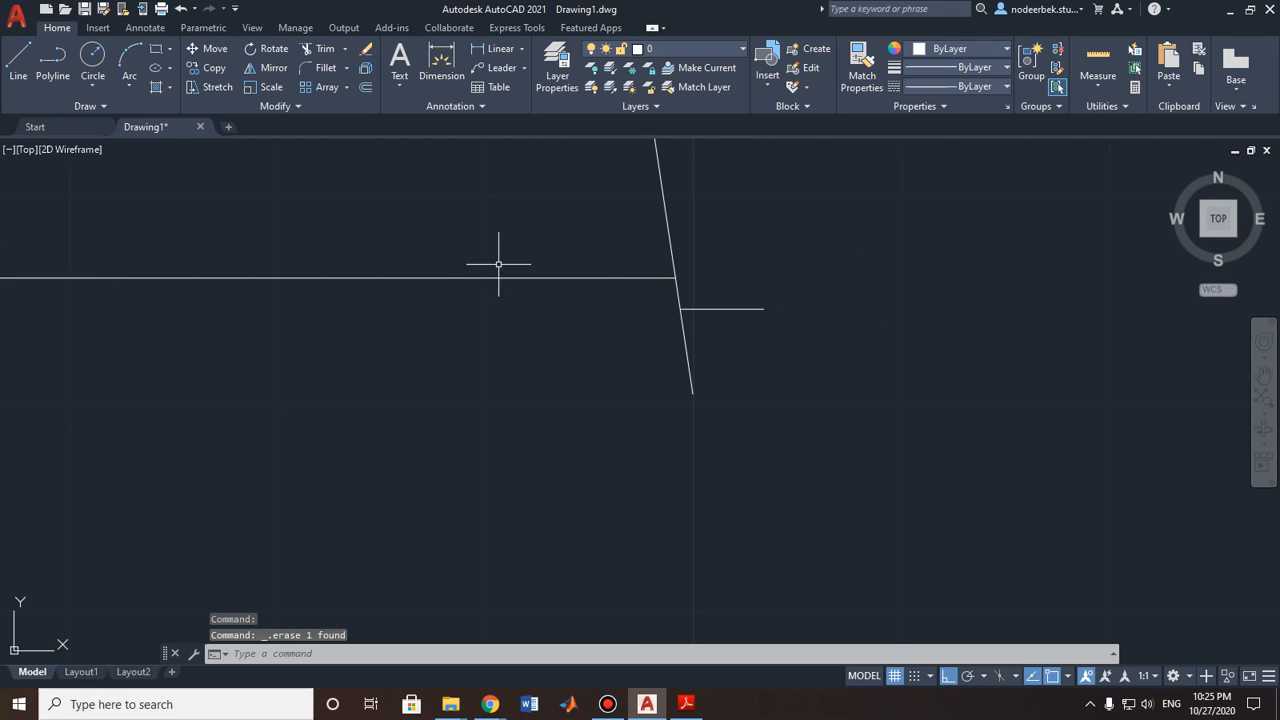
Step: Trim off the part of the slanted line extending below the short heel line
left_click(316, 48)
left_click(686, 351)
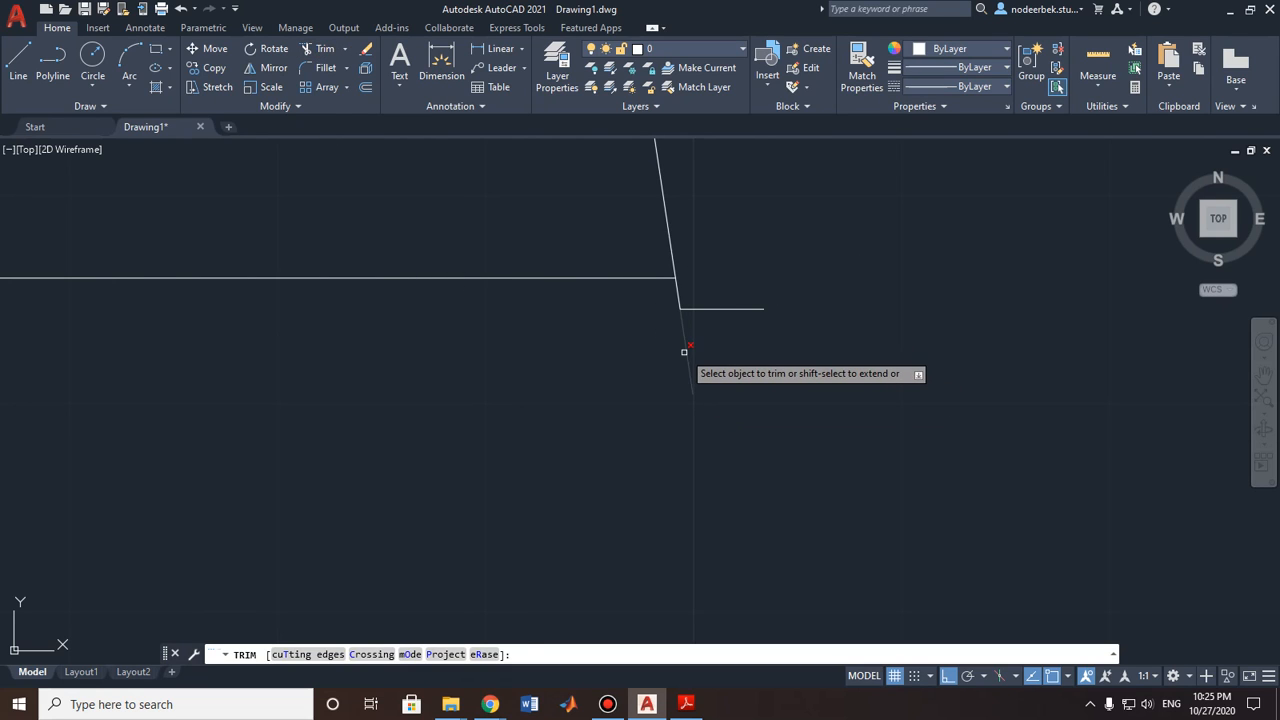
middle_click_drag(751, 351, 607, 412)
key("Escape")
scroll(503, 414, "down", 3)
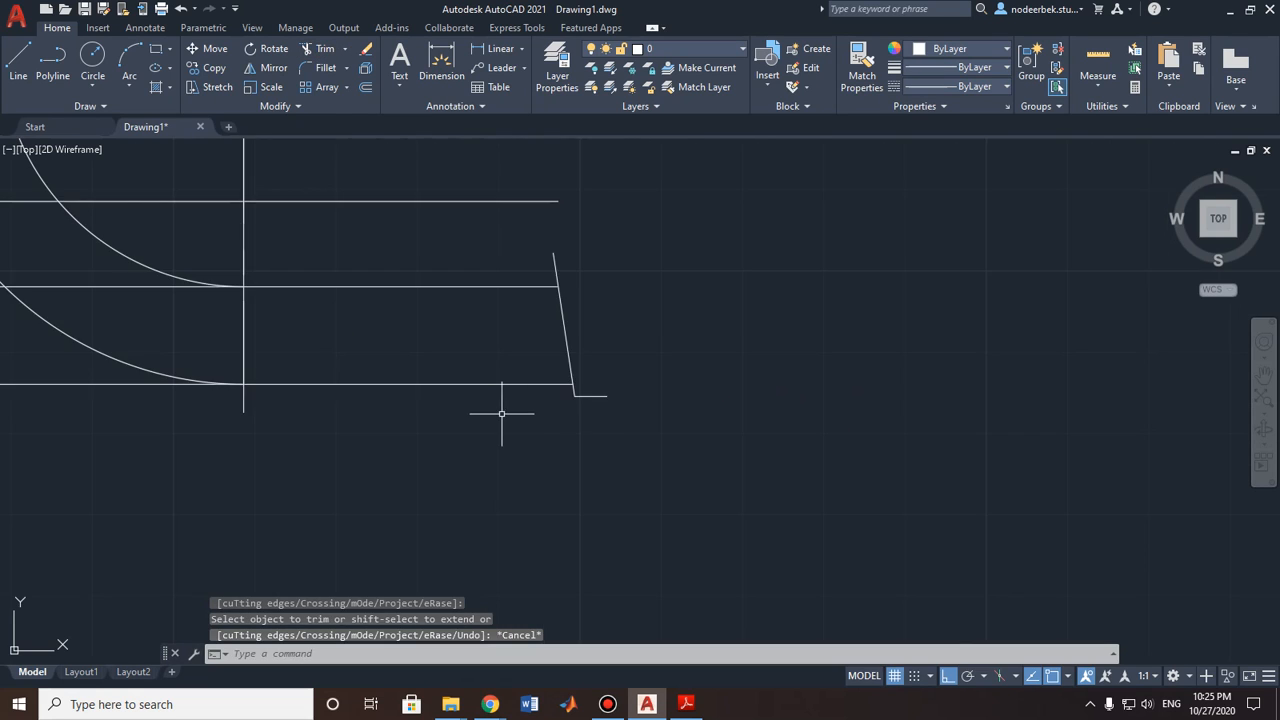
Step: Examine the radius and centre position of the arc adjoining the heel on the reference drawing
middle_click_drag(394, 409, 689, 369)
middle_click_drag(269, 406, 654, 397)
scroll(400, 432, "down", 2)
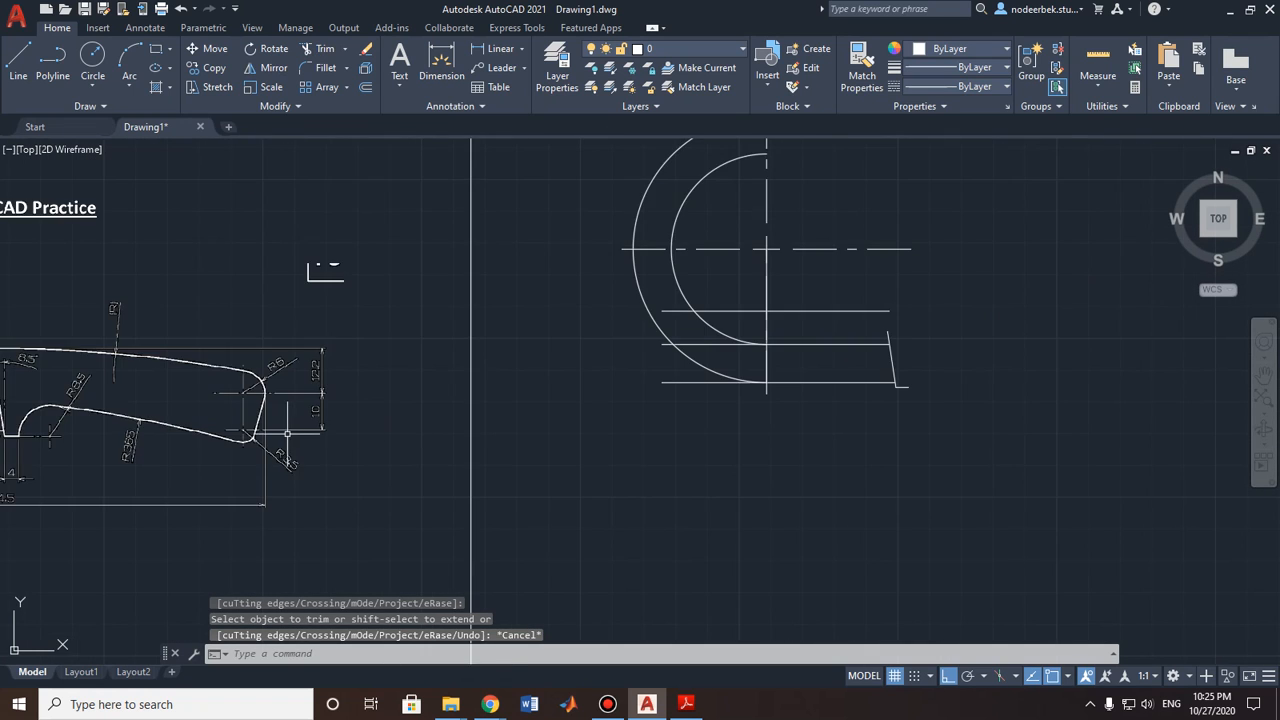
middle_click_drag(187, 444, 451, 415)
scroll(309, 447, "up", 2)
middle_click_drag(293, 443, 303, 457)
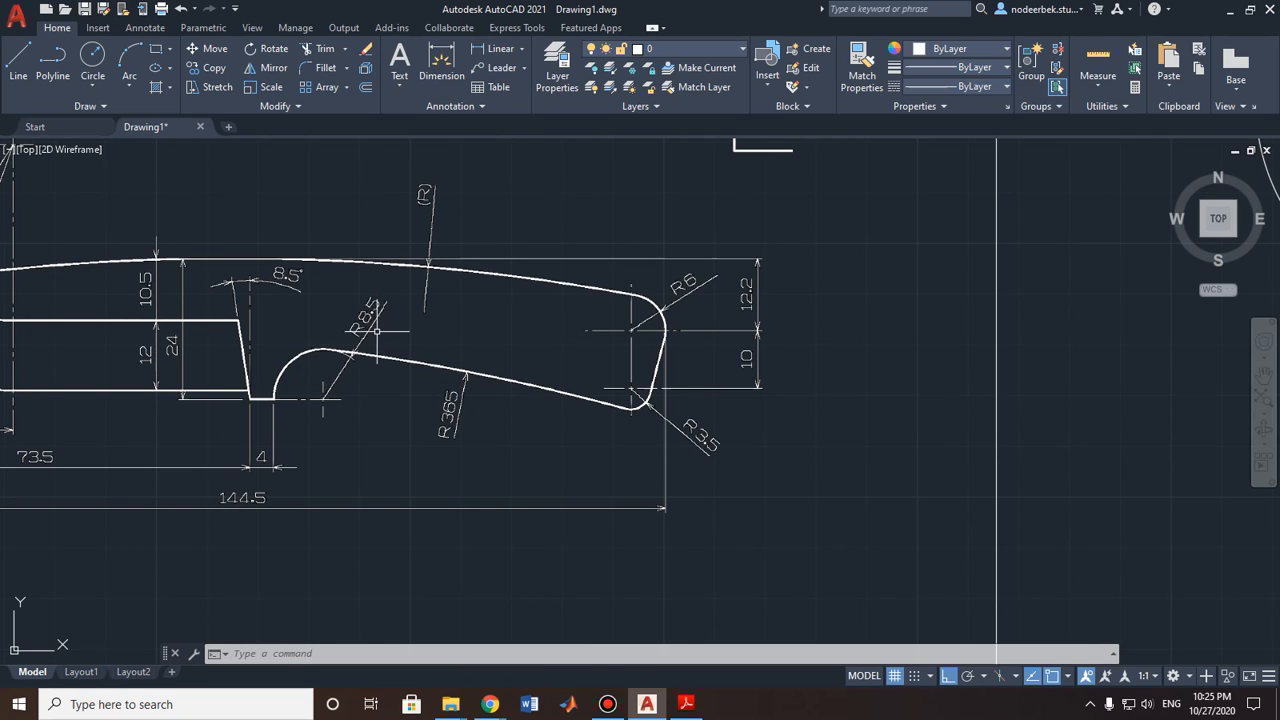
scroll(275, 398, "up", 4)
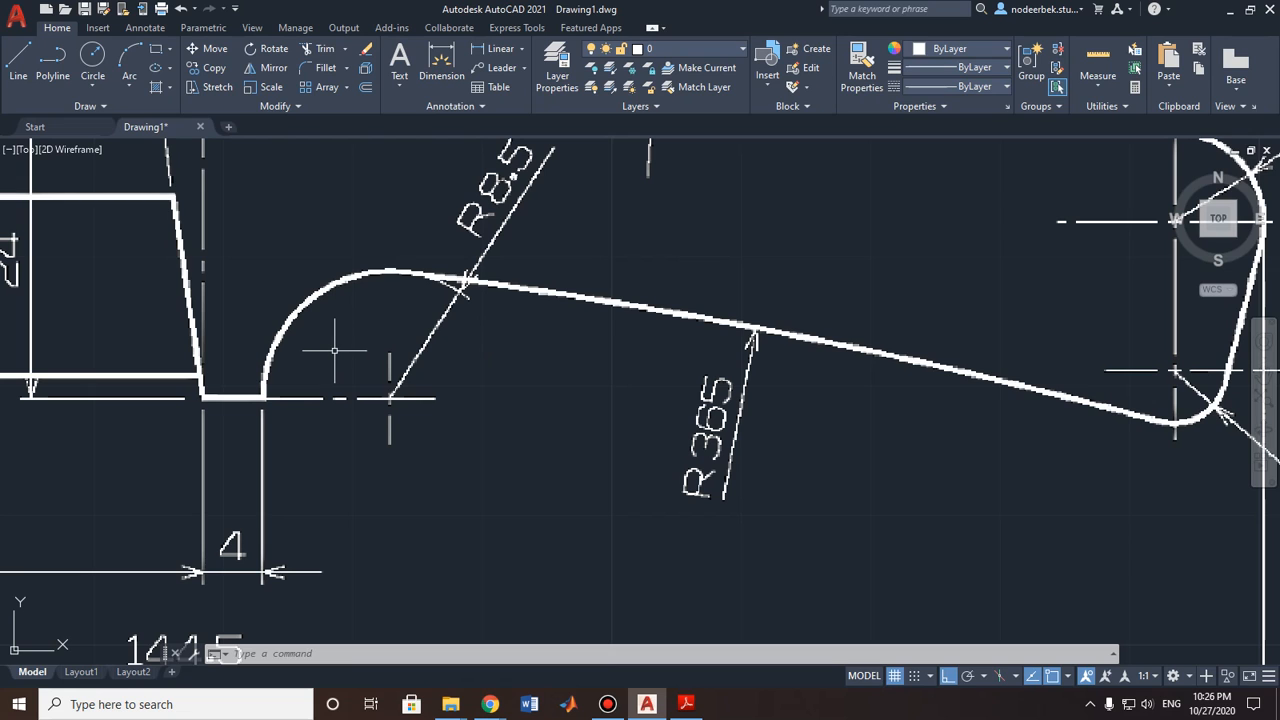
scroll(341, 352, "down", 8)
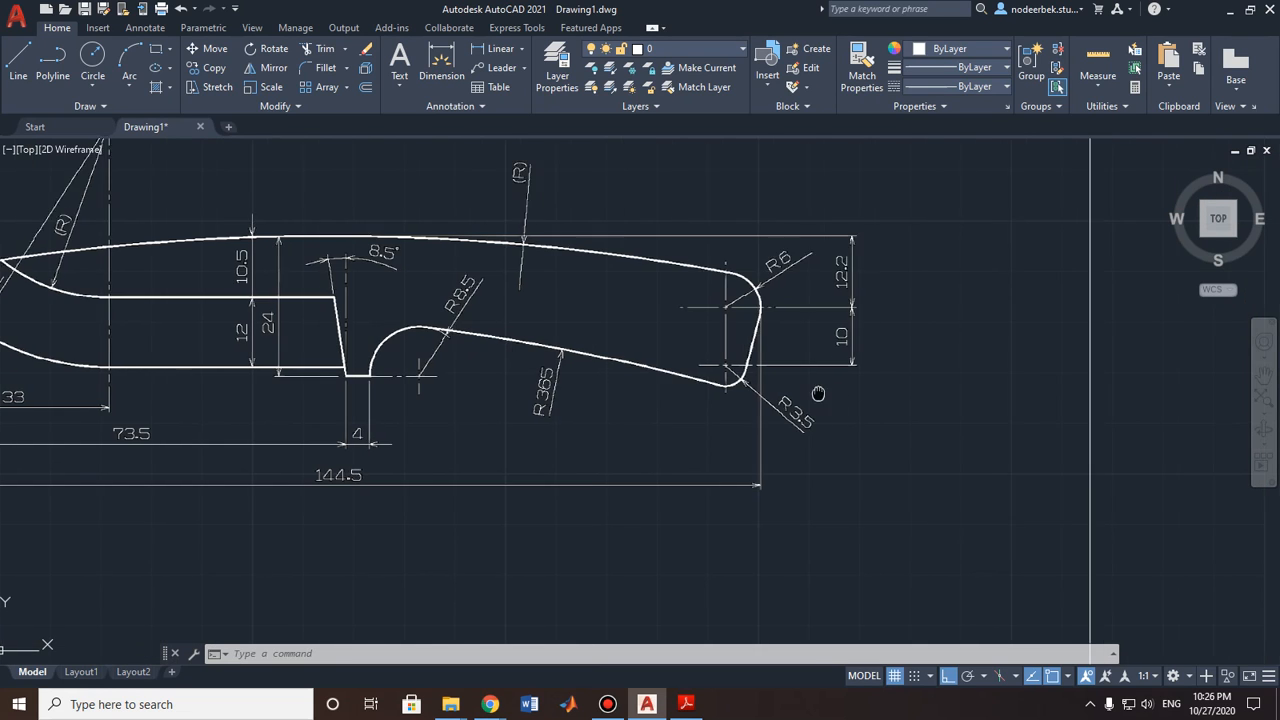
Step: Draw a two-point circle of diameter 17 extending horizontally to the right from the right end of the short heel line
scroll(1006, 369, "up", 2)
middle_click_drag(1006, 369, 834, 331)
scroll(643, 251, "up", 2)
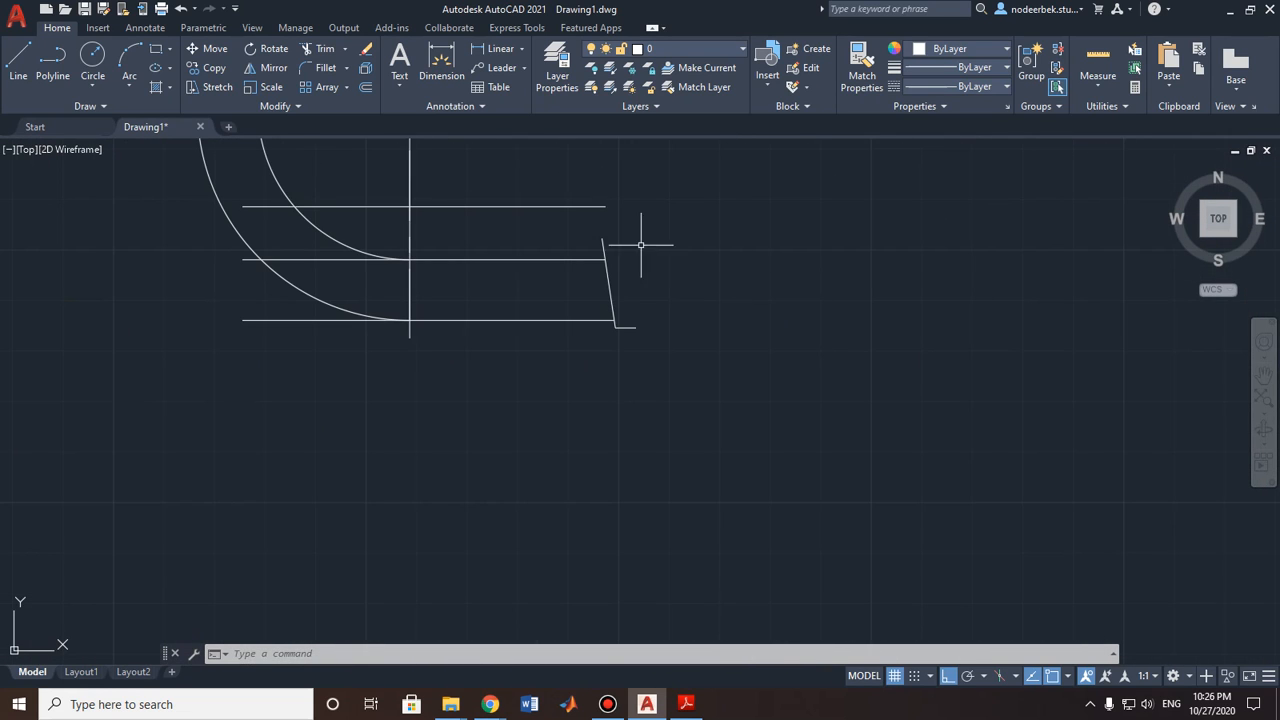
scroll(591, 289, "up", 2)
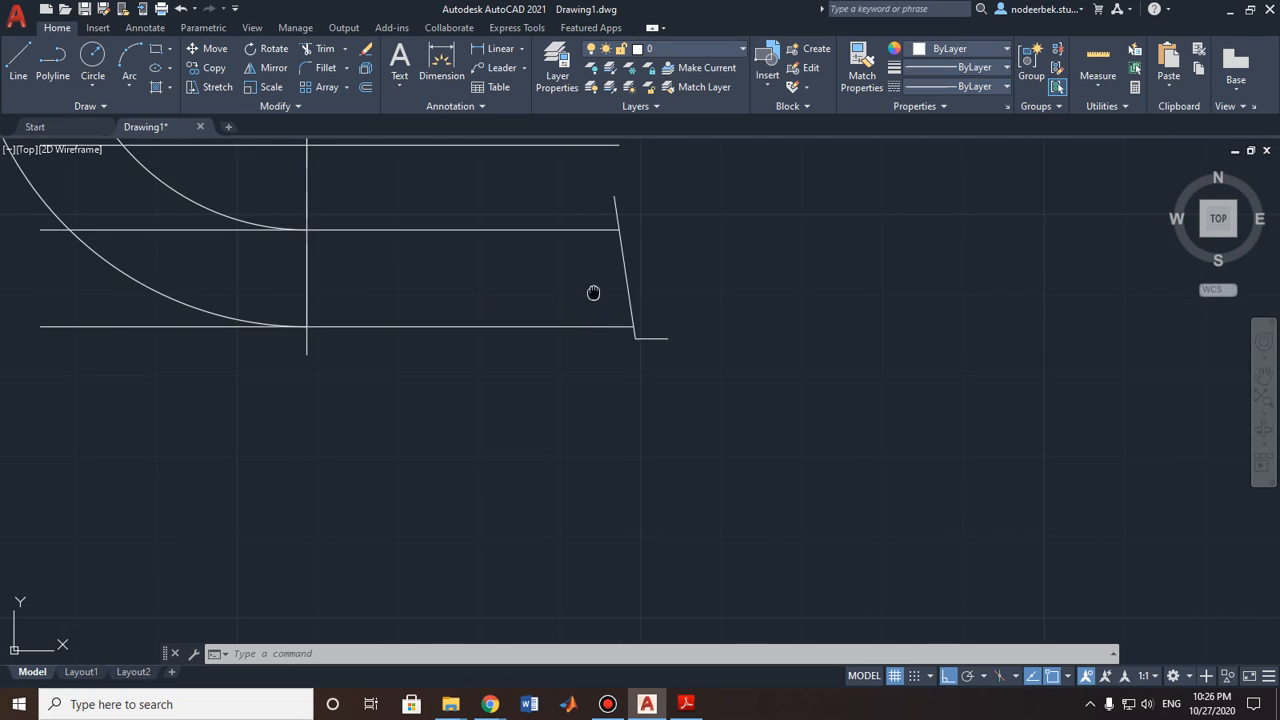
middle_click_drag(591, 289, 491, 380)
left_click(93, 84)
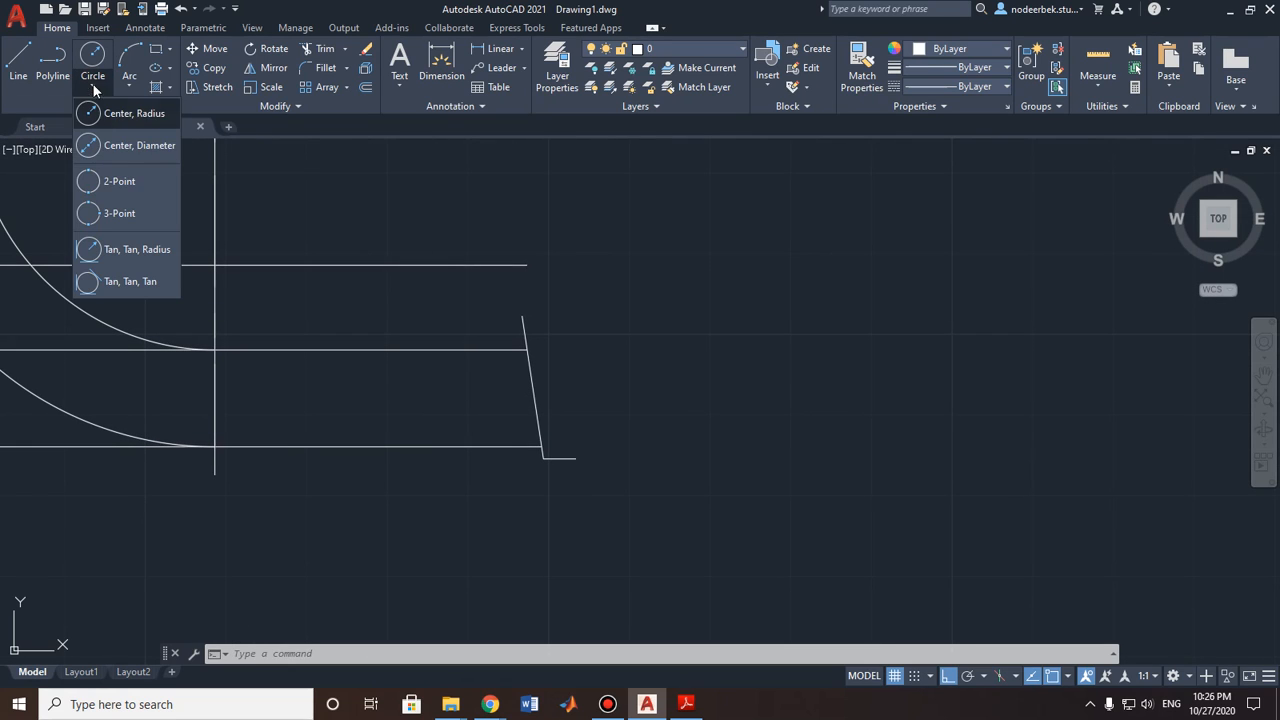
left_click(125, 182)
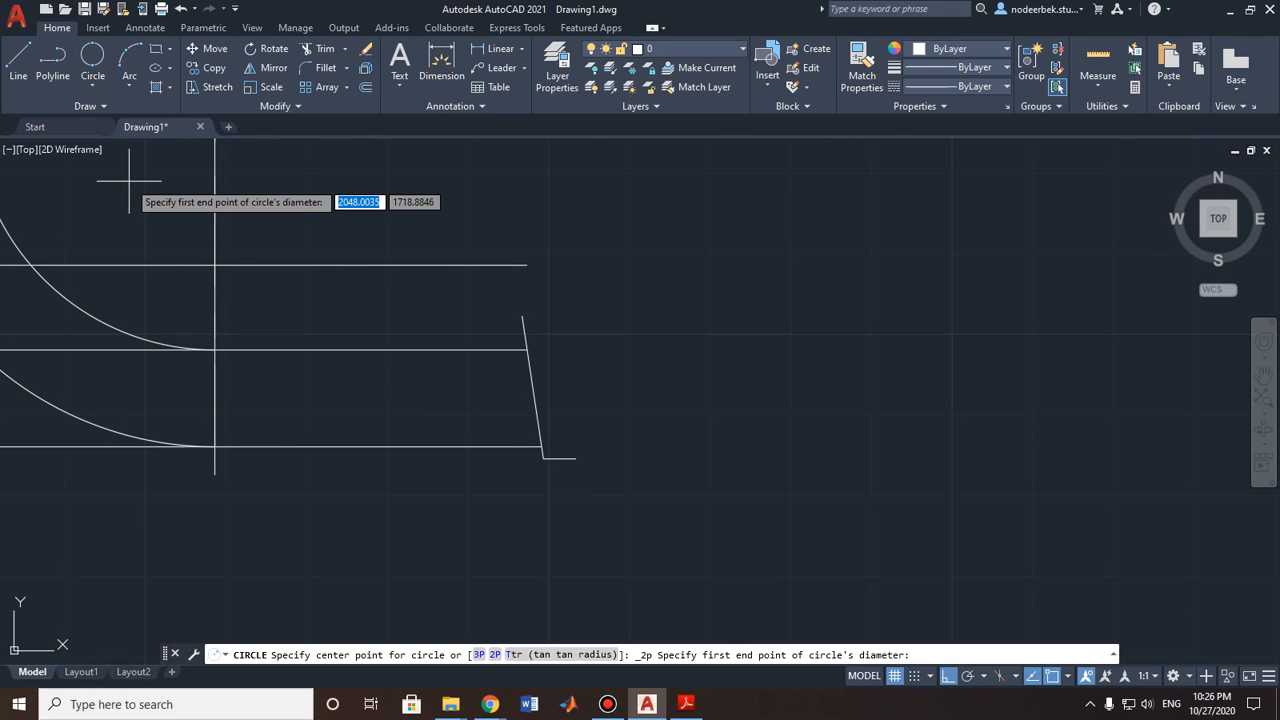
left_click(576, 458)
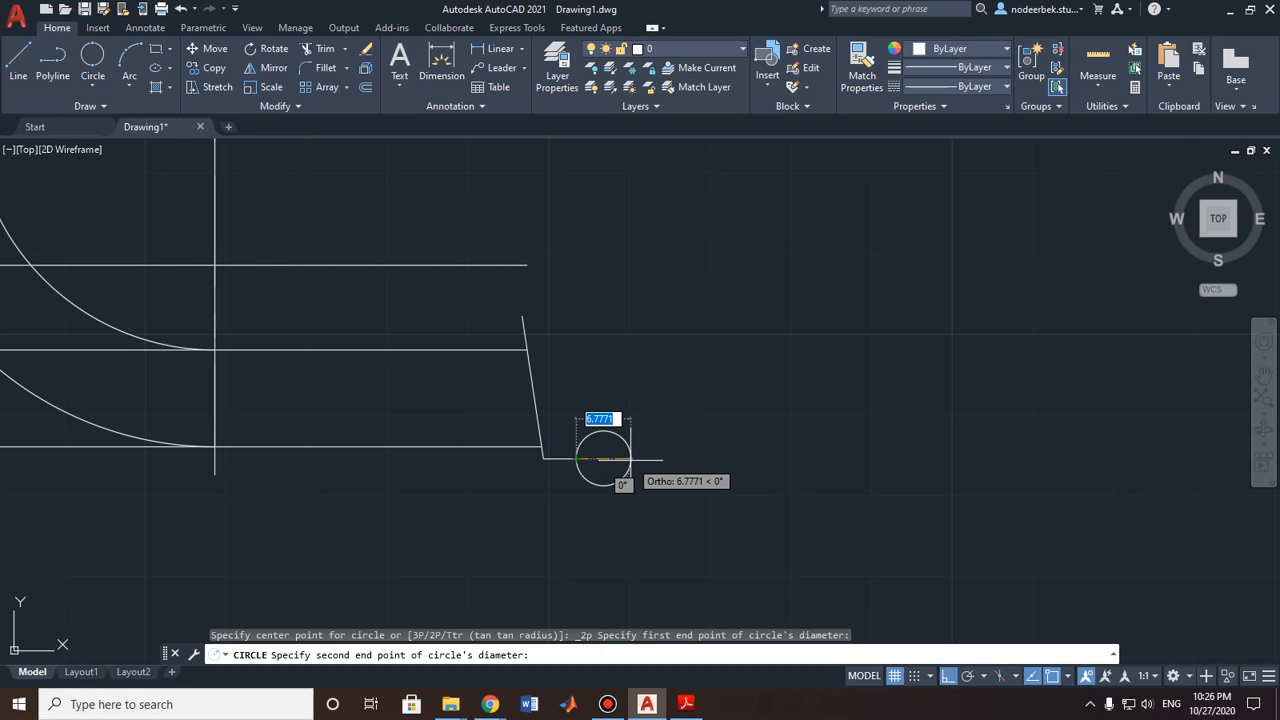
type("17")
key("Return")
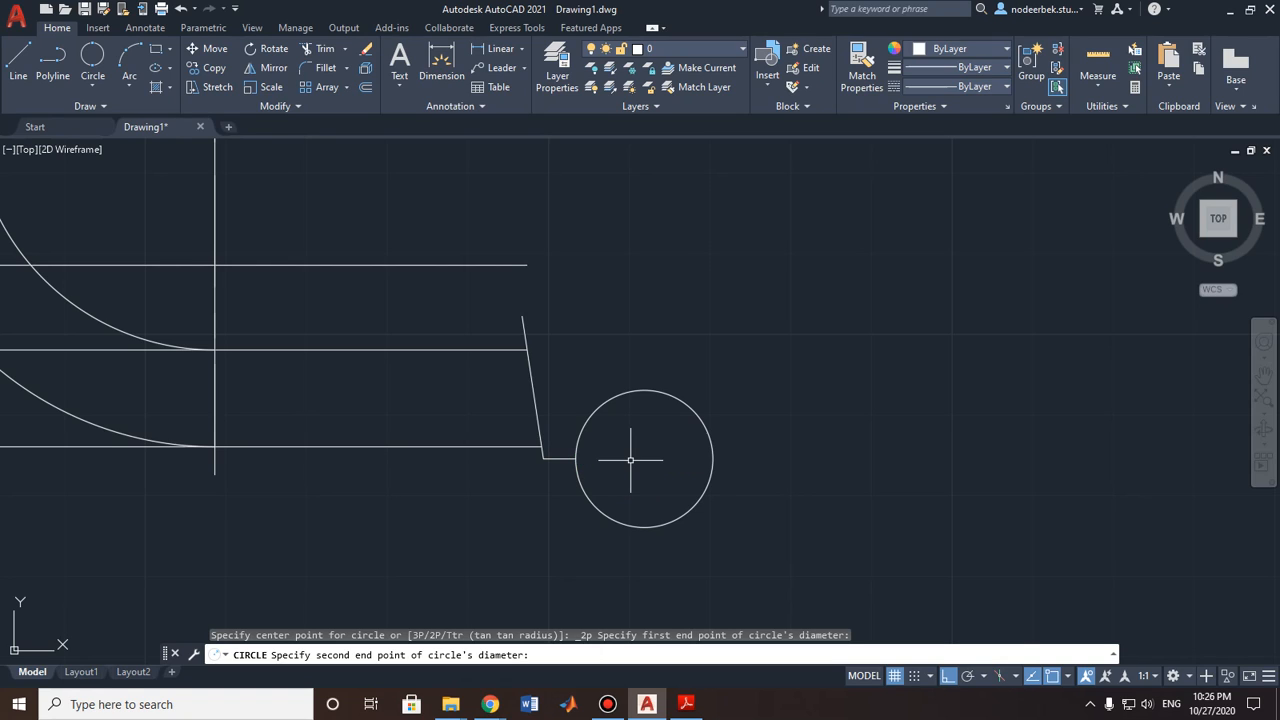
Step: Add a center mark to the 17-diameter circle beside the heel
middle_click_drag(795, 428, 637, 474)
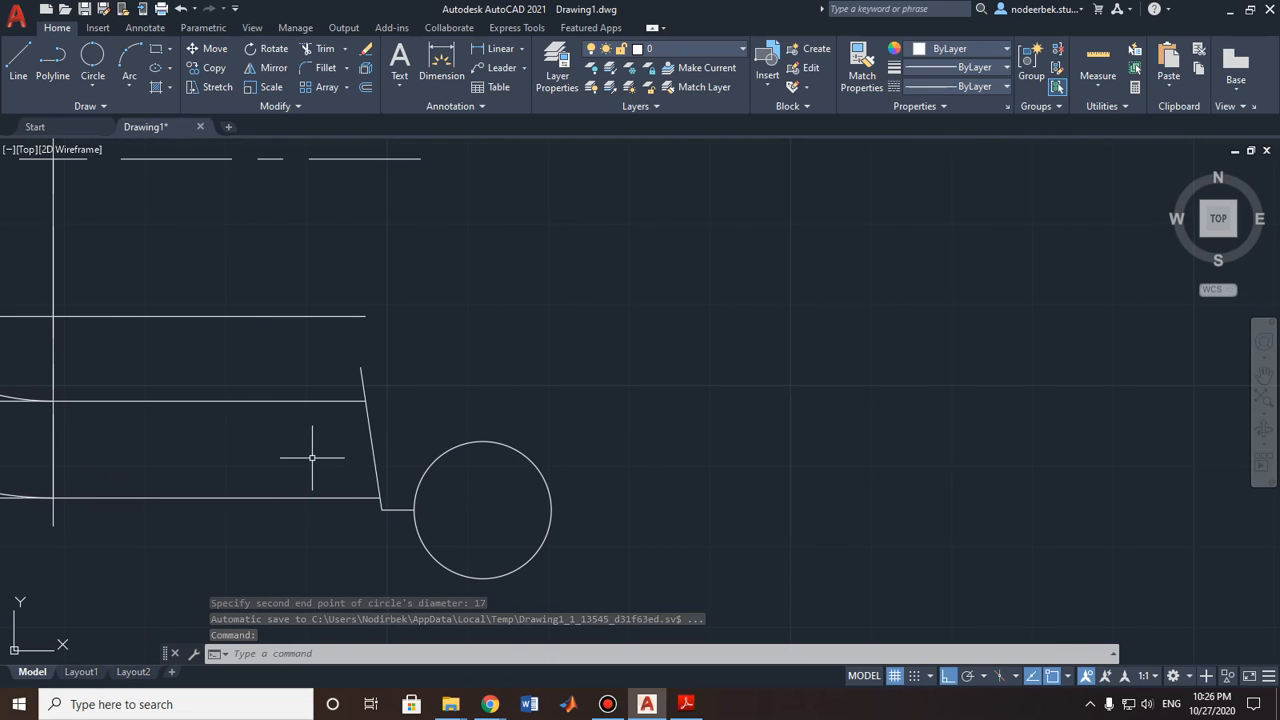
mouse_move(314, 451)
middle_mouse_down()
mouse_move(427, 382)
mouse_move(266, 409)
middle_mouse_up()
scroll(400, 377, "down", 2)
scroll(376, 383, "down", 1)
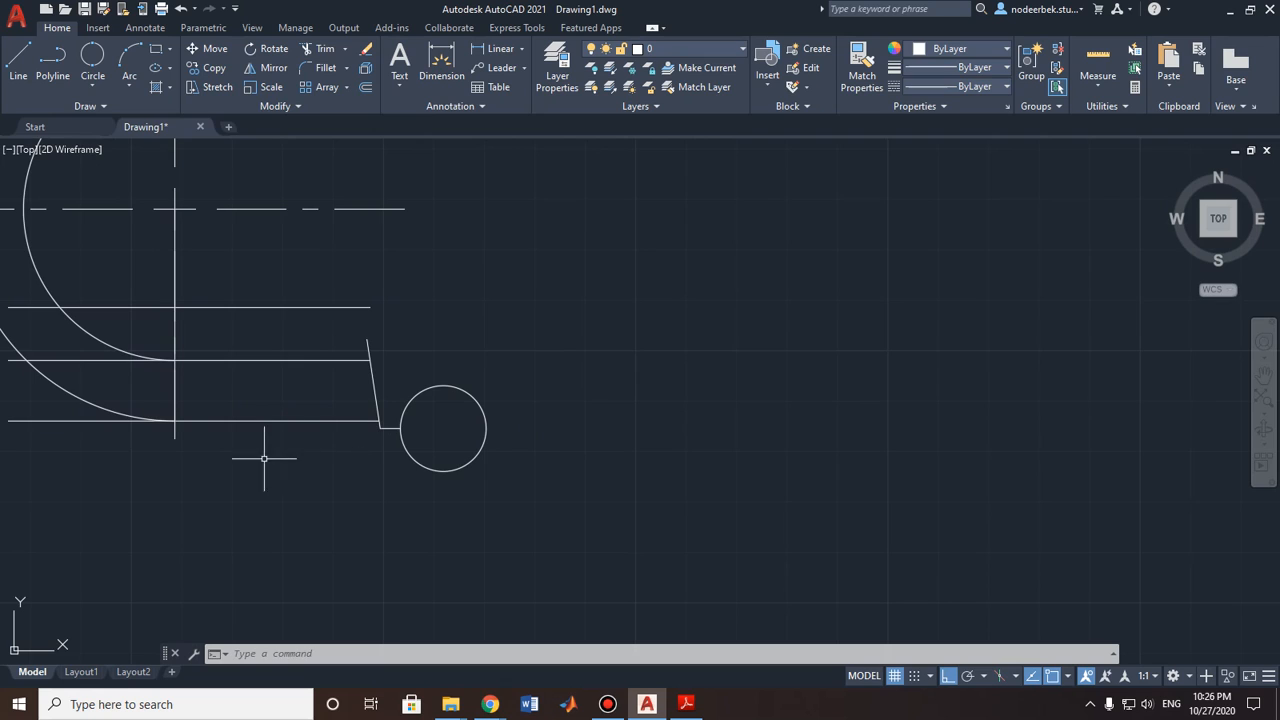
middle_click_drag(266, 451, 490, 419)
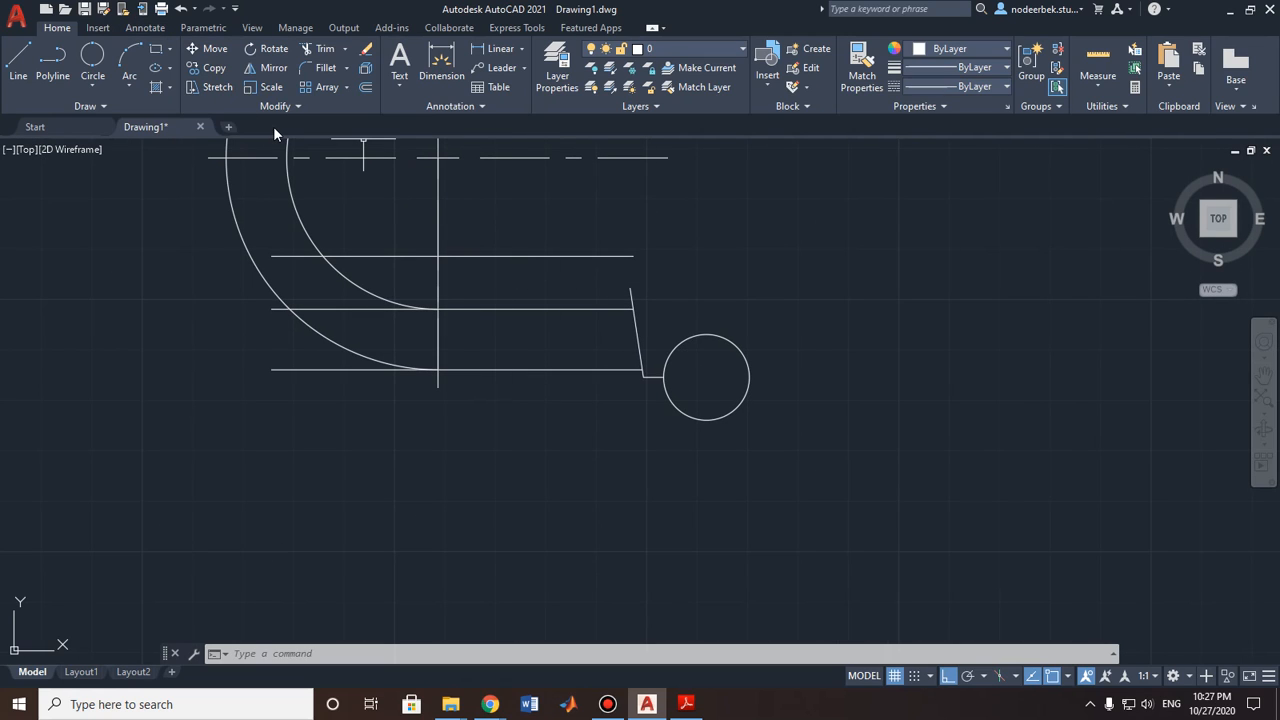
key("Escape")
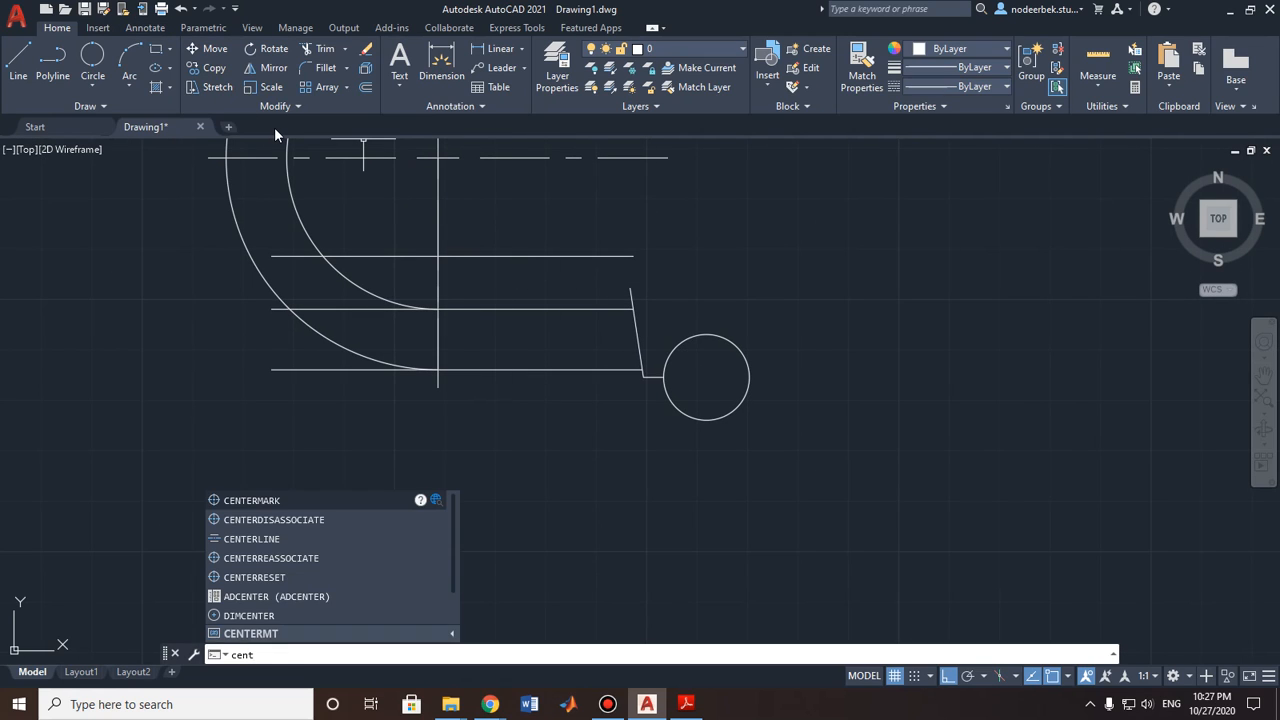
left_click(293, 499)
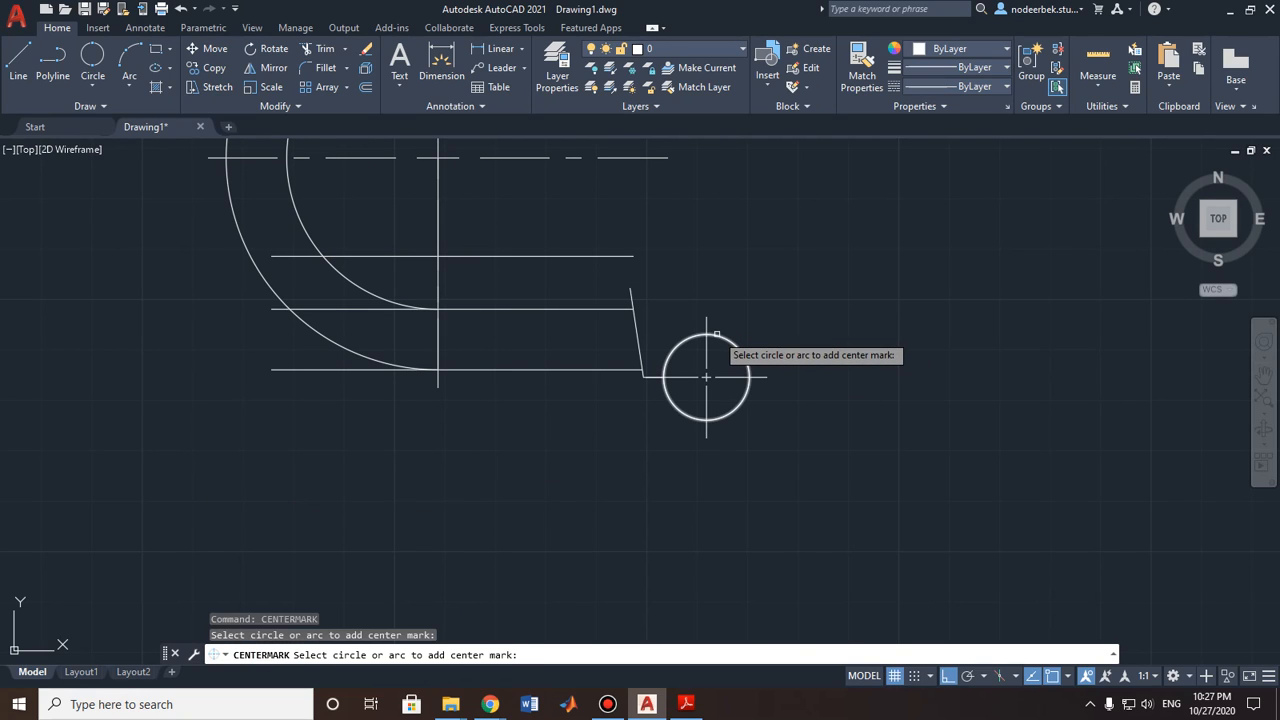
key("Escape")
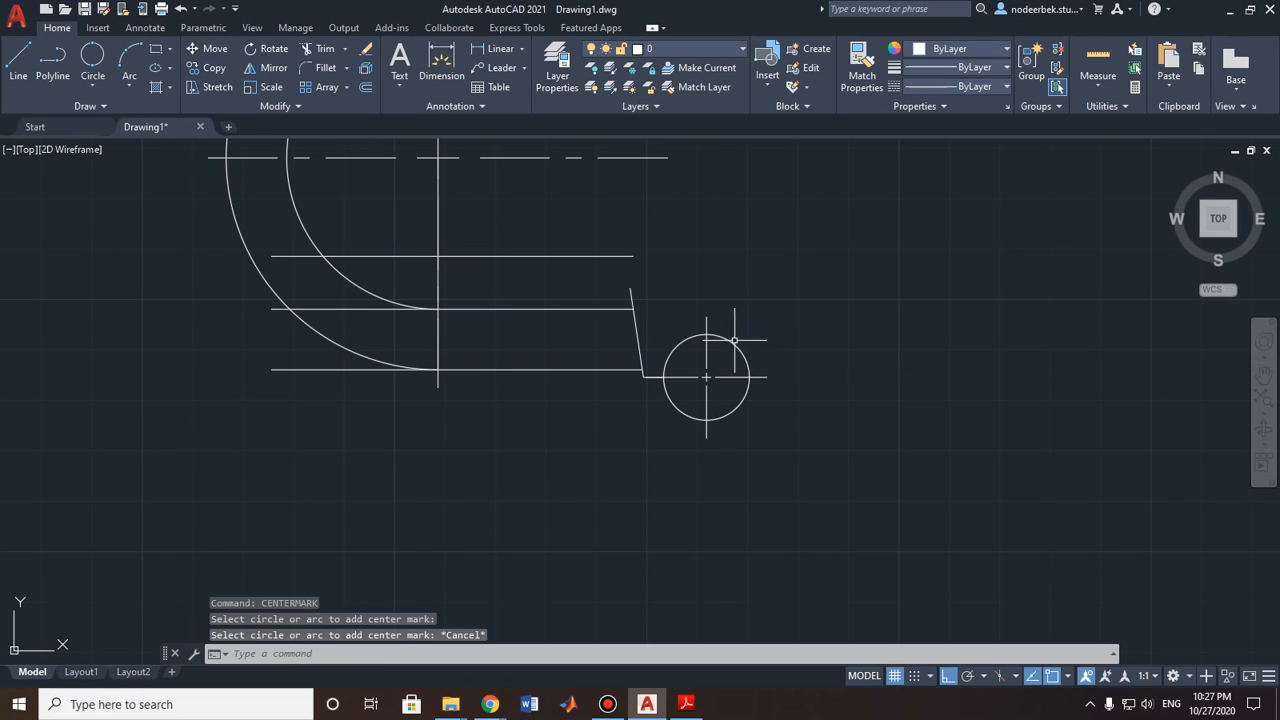
left_click(155, 30)
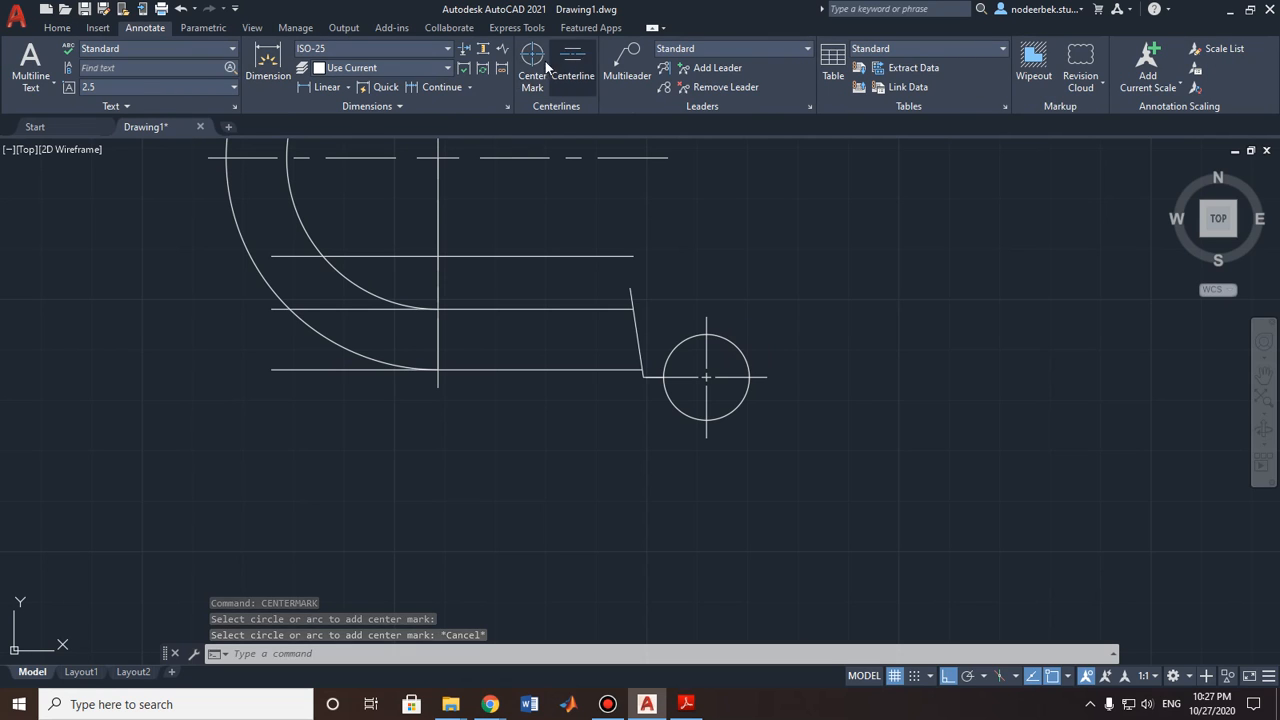
left_click(57, 28)
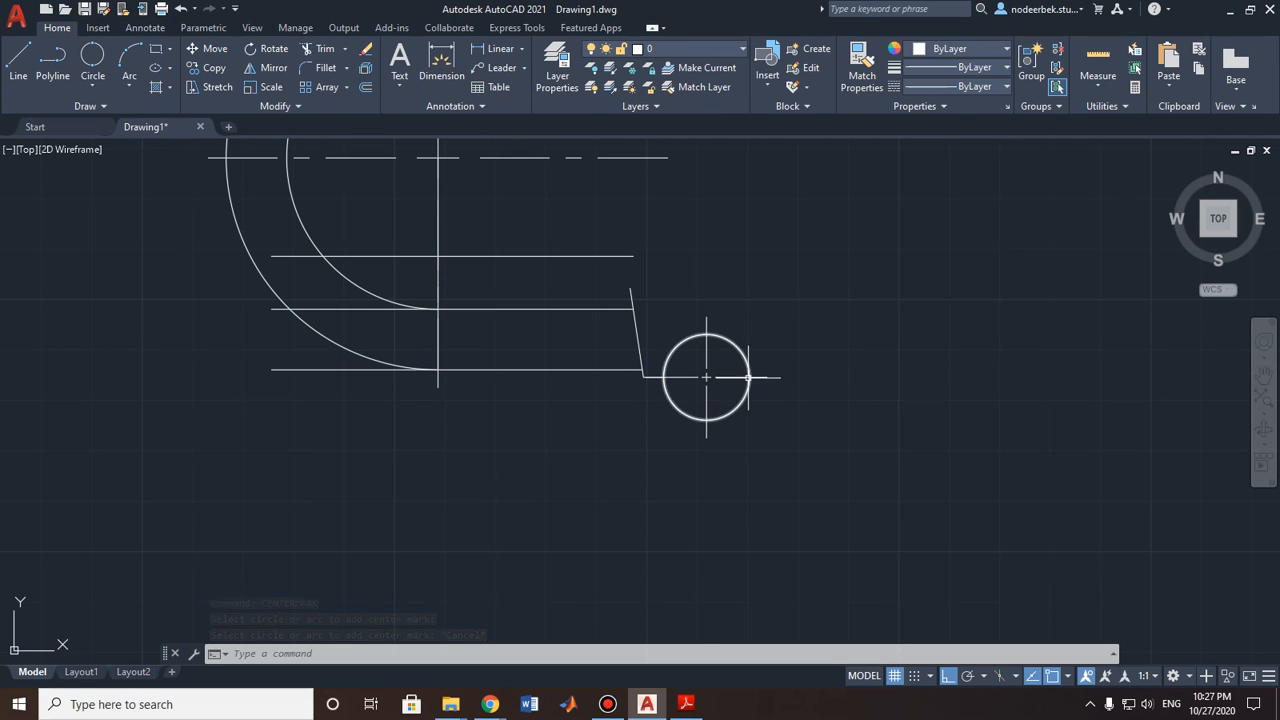
Step: Examine the handle's lower curve, the end arcs' radii and centre spacings, and the knife's overall length on the reference drawing
scroll(493, 462, "down", 2)
middle_click_drag(425, 459, 620, 382)
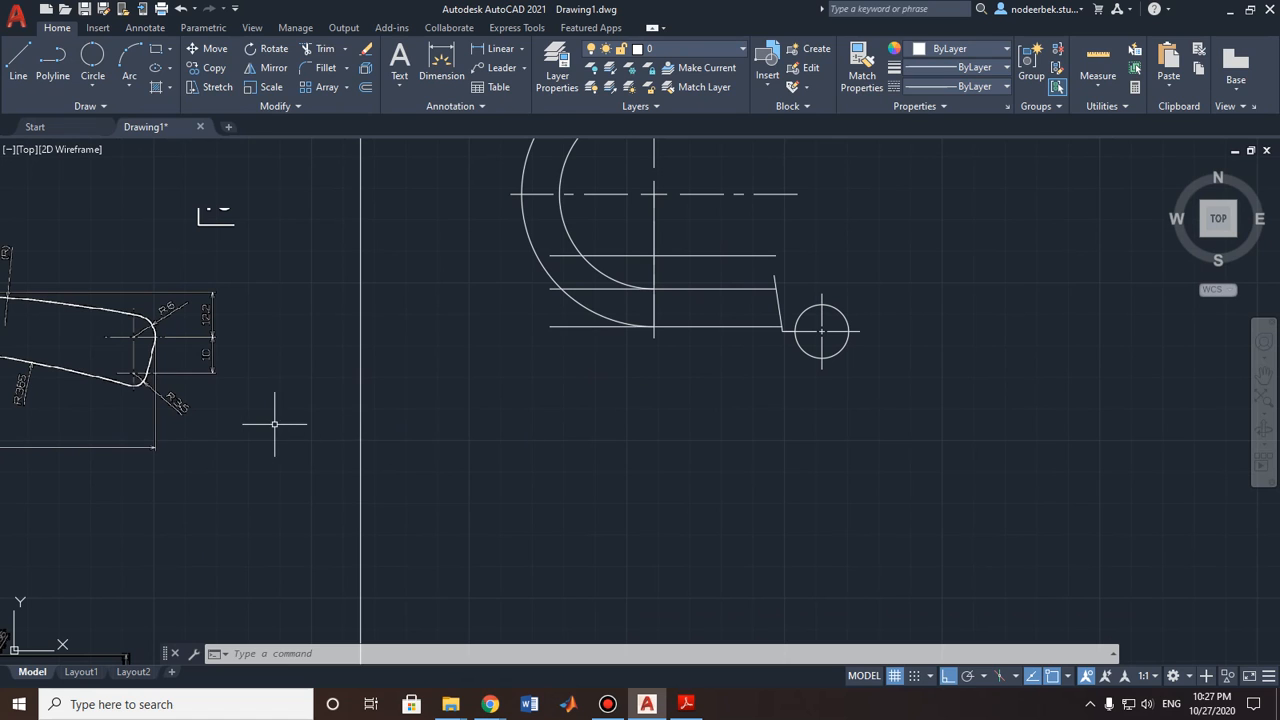
middle_click_drag(220, 430, 540, 425)
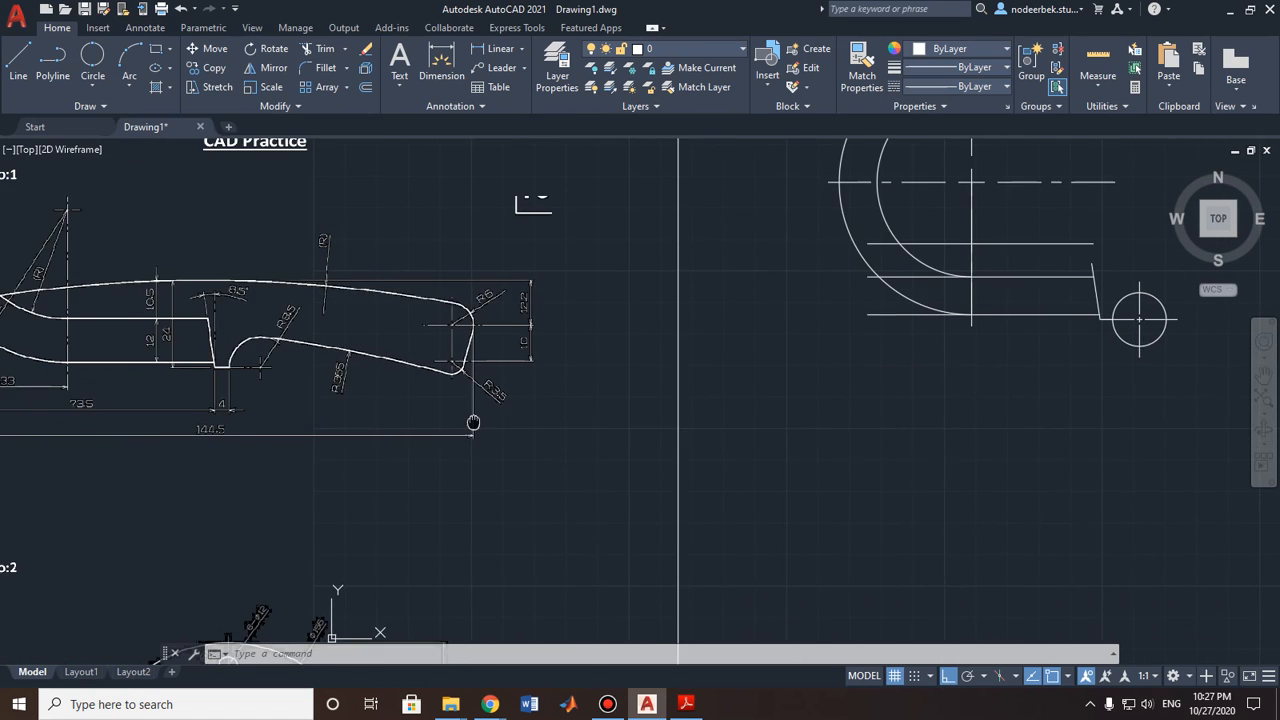
scroll(378, 394, "up", 3)
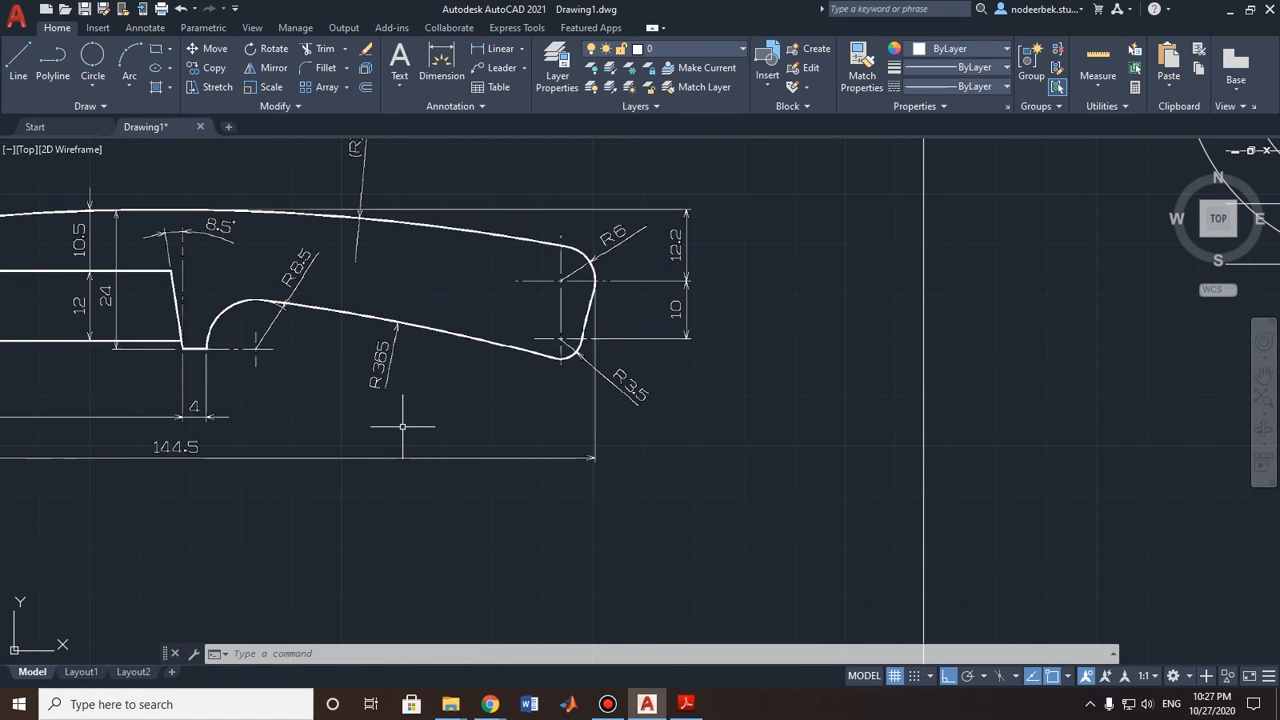
scroll(402, 426, "down", 3)
scroll(815, 425, "up", 2)
scroll(315, 419, "up", 3)
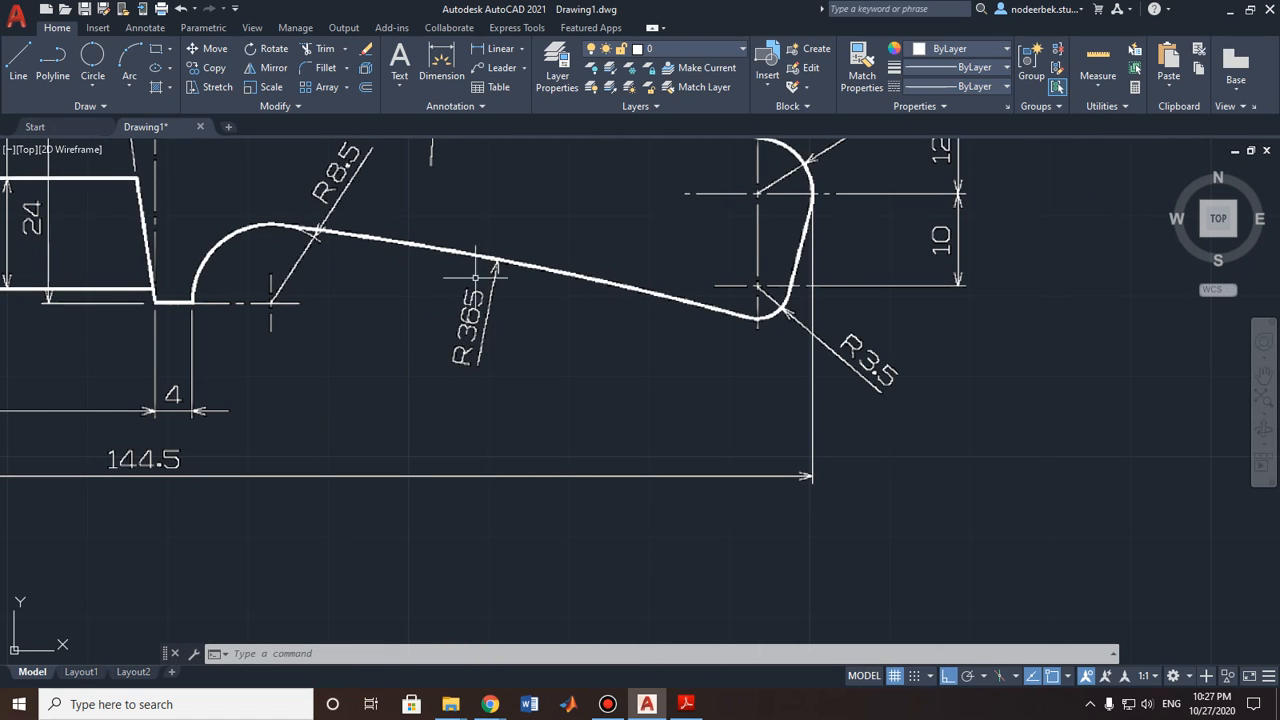
middle_click_drag(663, 271, 608, 483)
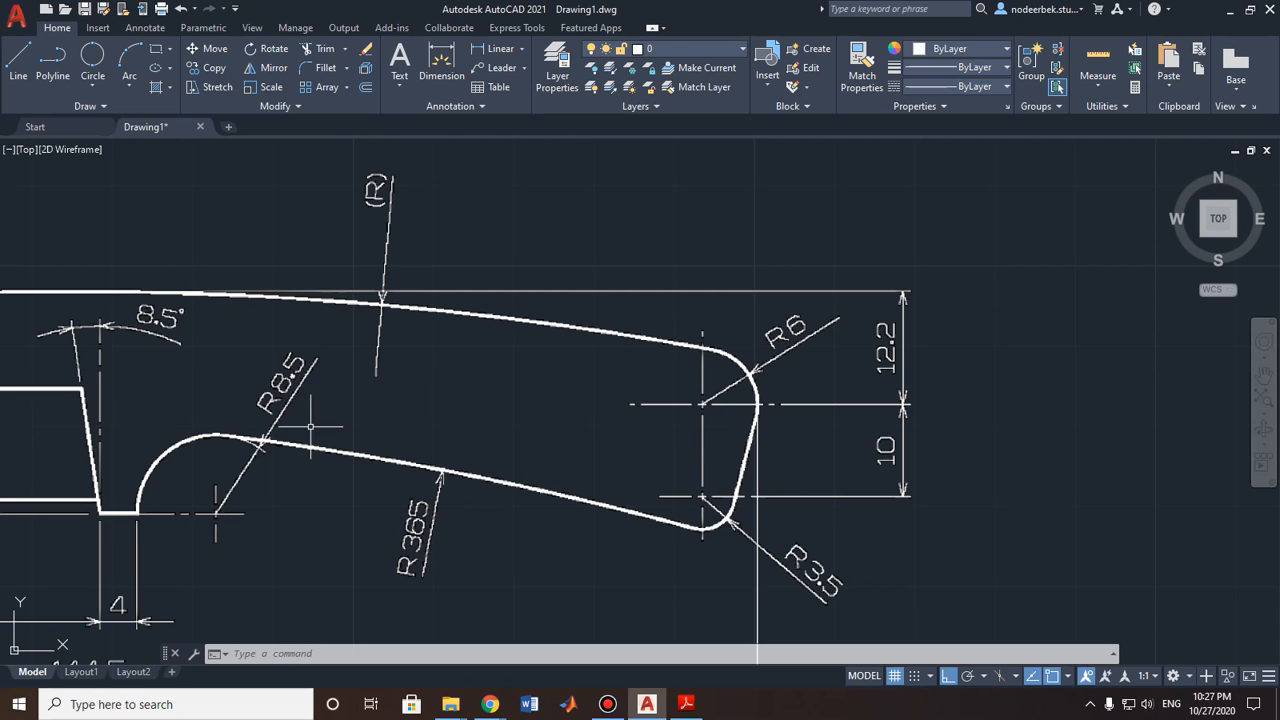
scroll(586, 490, "down", 2)
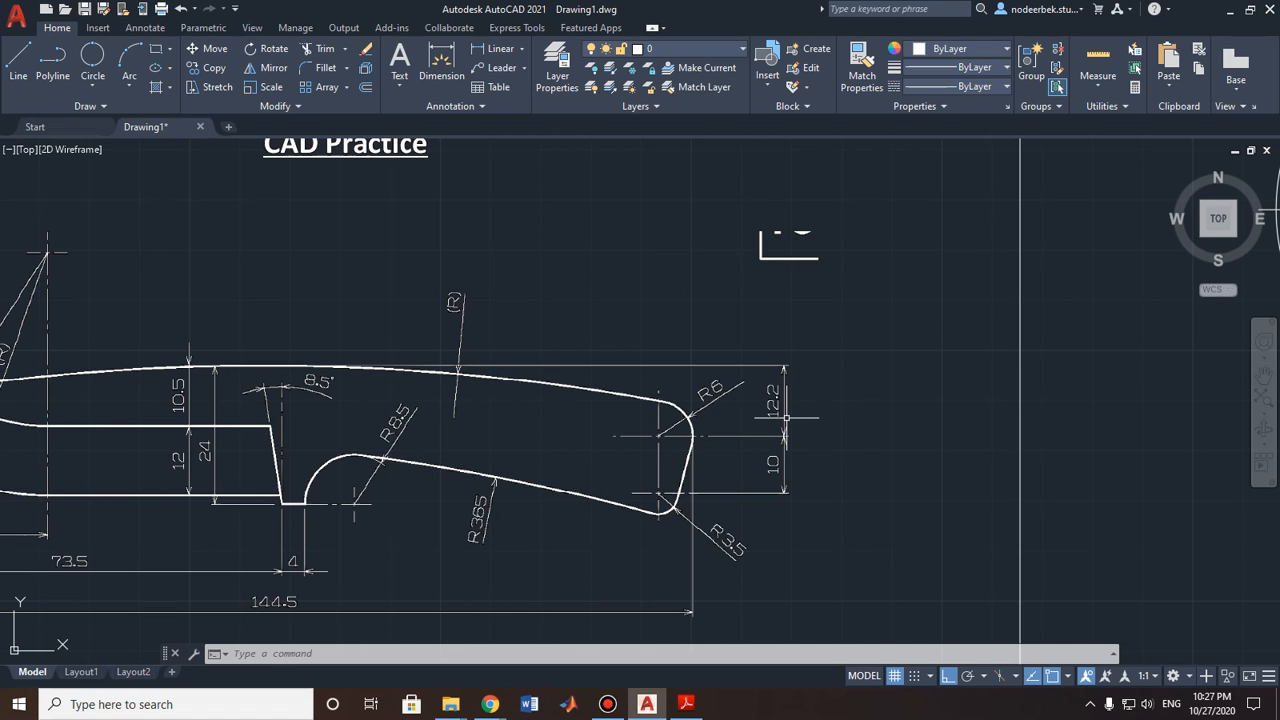
mouse_move(434, 556)
middle_mouse_down()
mouse_move(437, 486)
mouse_move(630, 476)
middle_mouse_up()
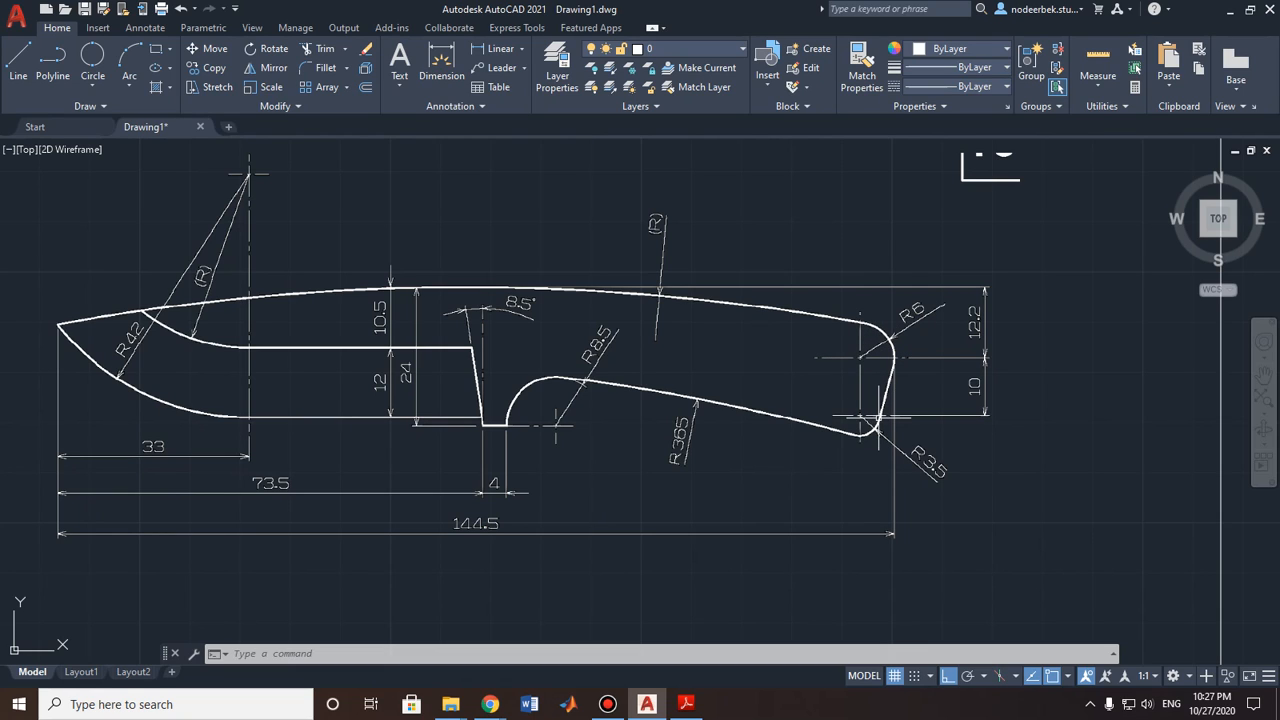
middle_click_drag(1046, 406, 708, 423)
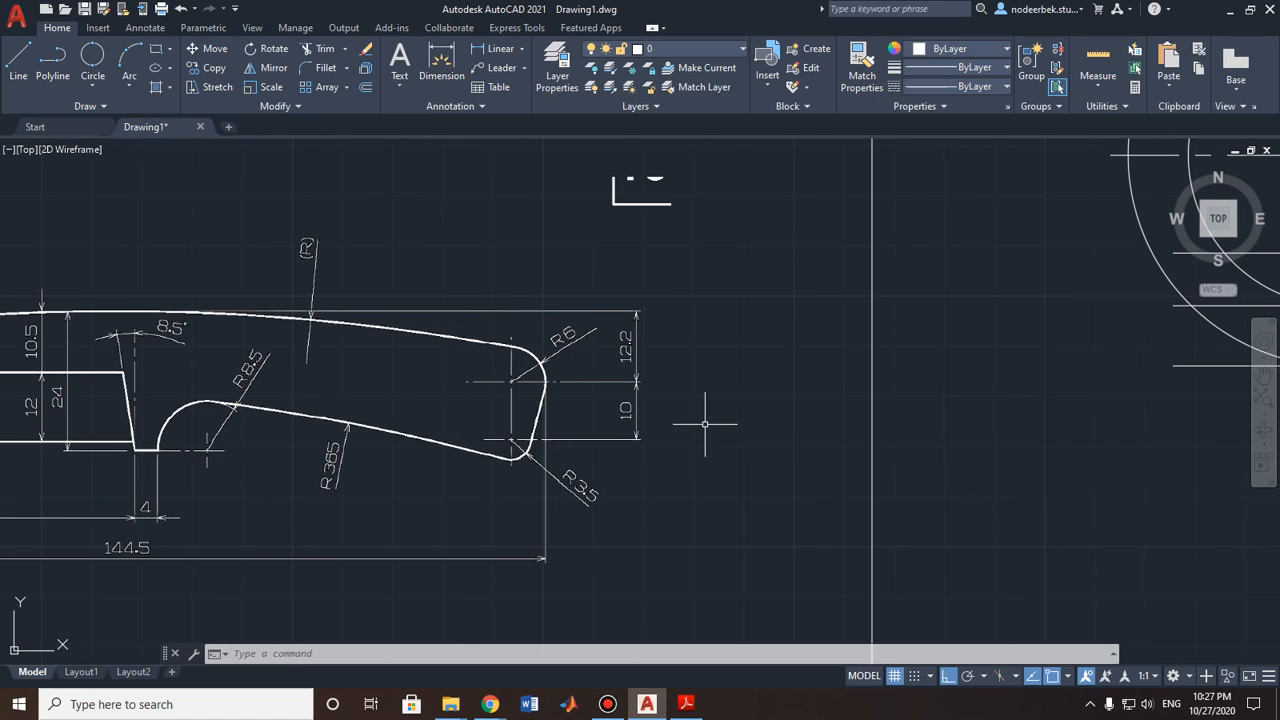
scroll(811, 420, "down", 2)
scroll(976, 430, "down", 2)
scroll(499, 458, "up", 4)
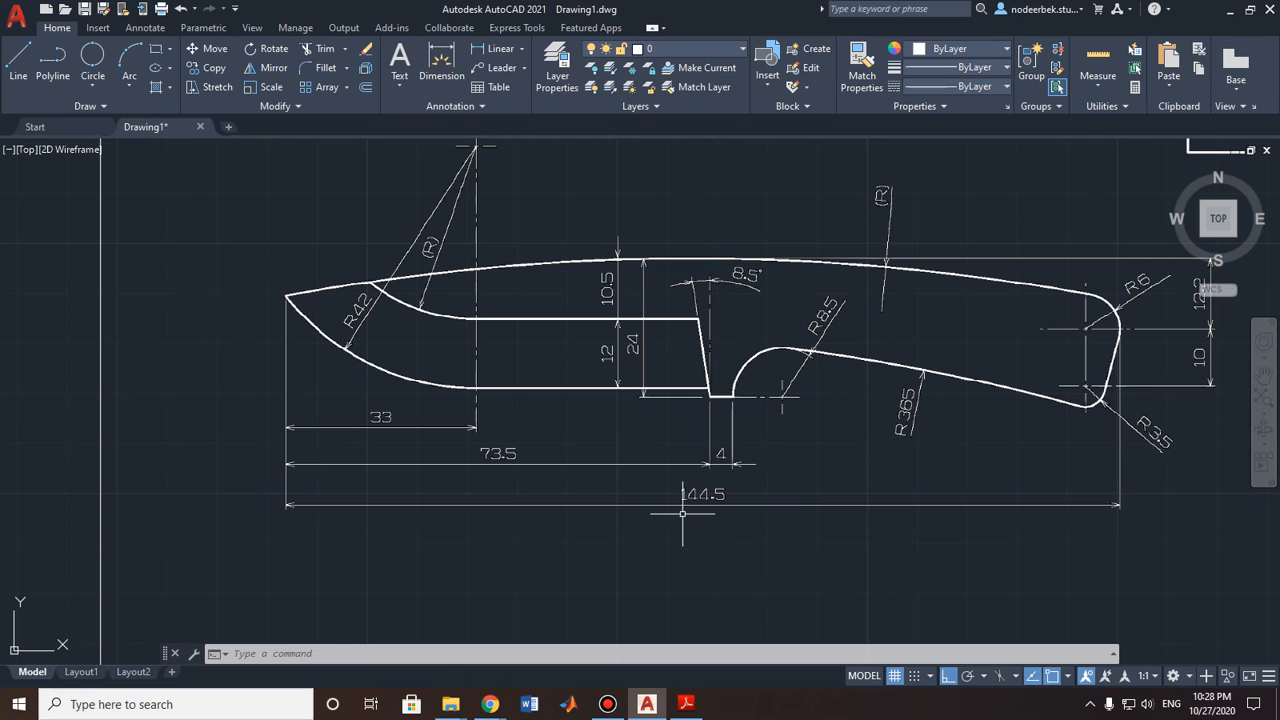
scroll(1032, 475, "down", 2)
middle_click_drag(1032, 475, 694, 453)
key("Escape")
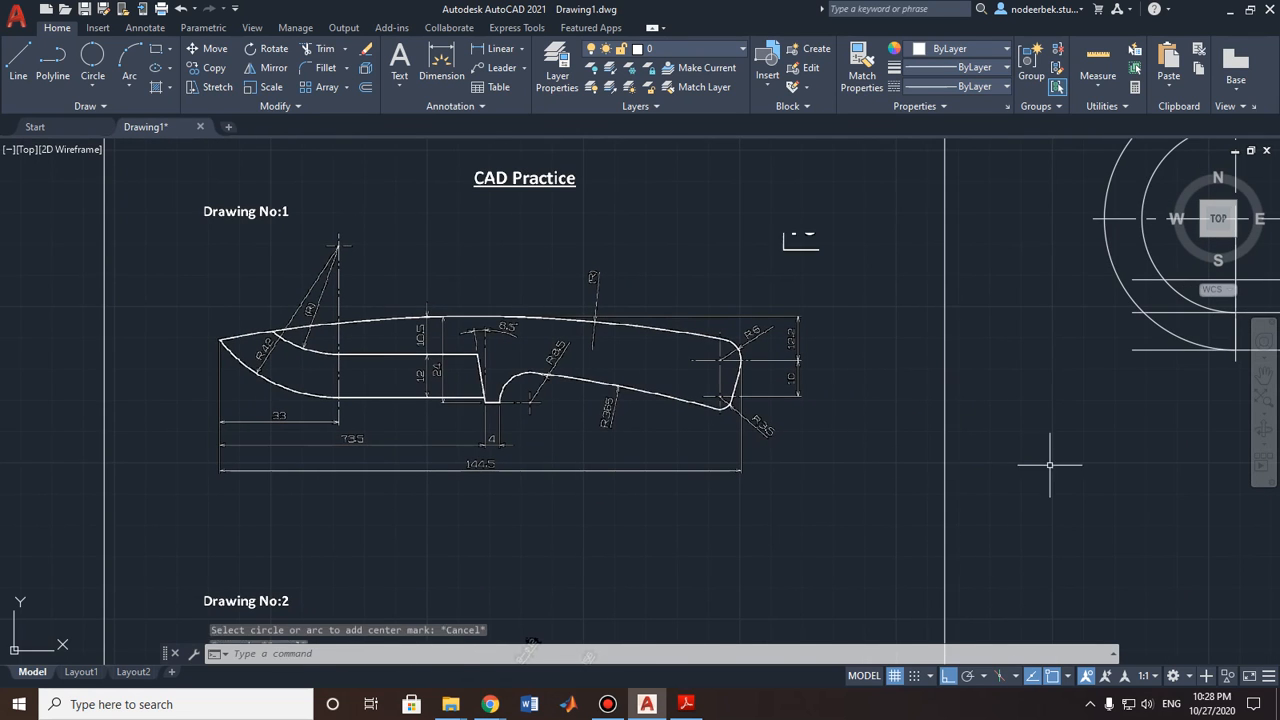
scroll(1052, 463, "down", 2)
middle_click_drag(1062, 451, 718, 407)
left_click(18, 62)
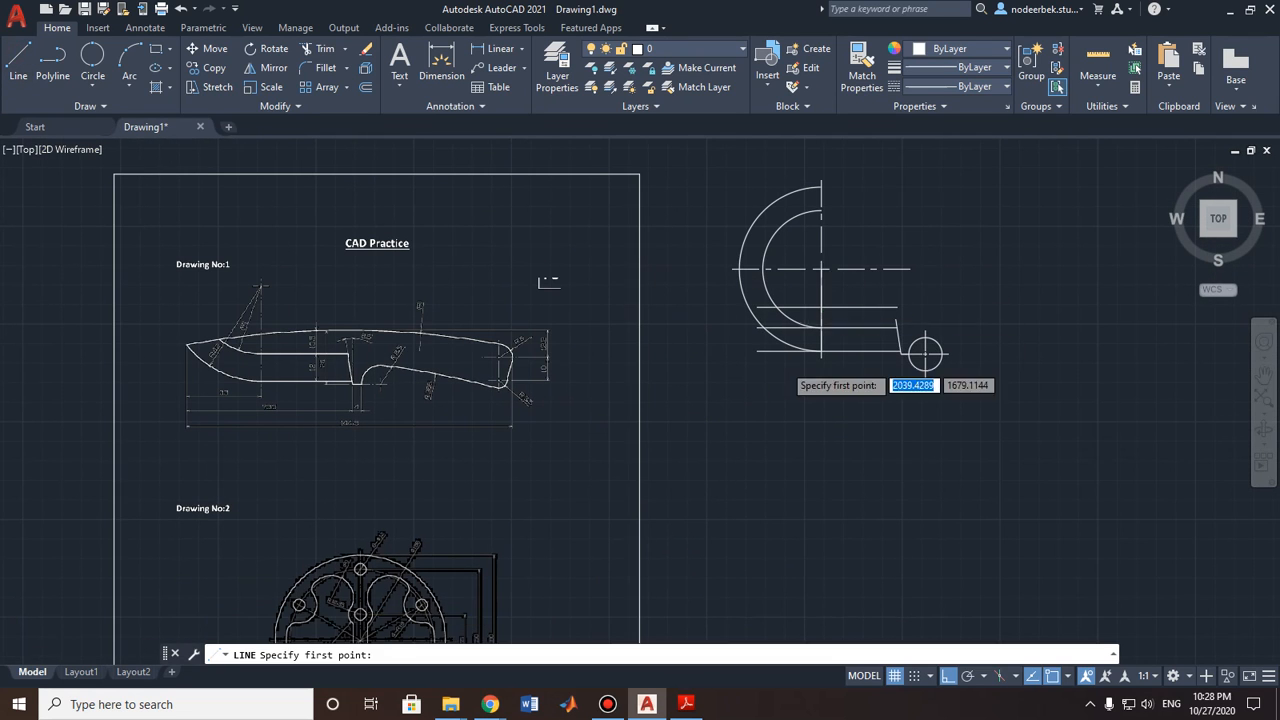
scroll(785, 365, "up", 4)
scroll(760, 395, "up", 2)
middle_click_drag(749, 380, 605, 562)
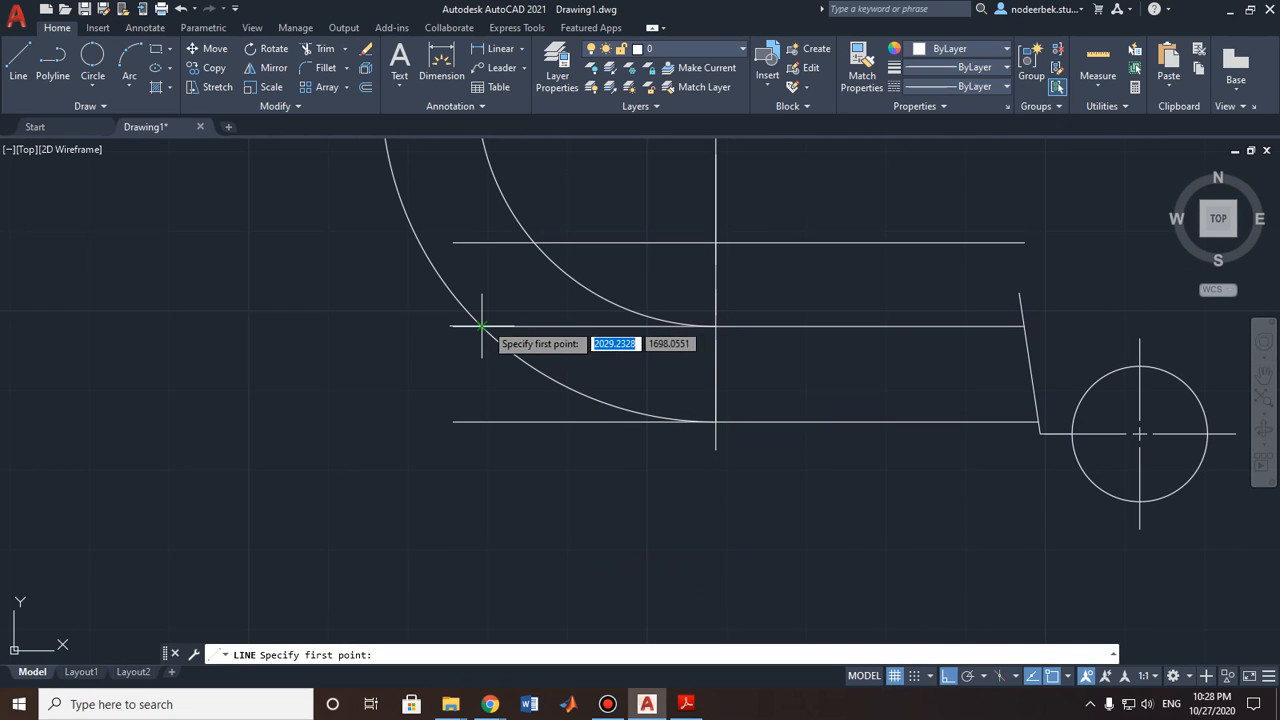
scroll(485, 326, "down", 4)
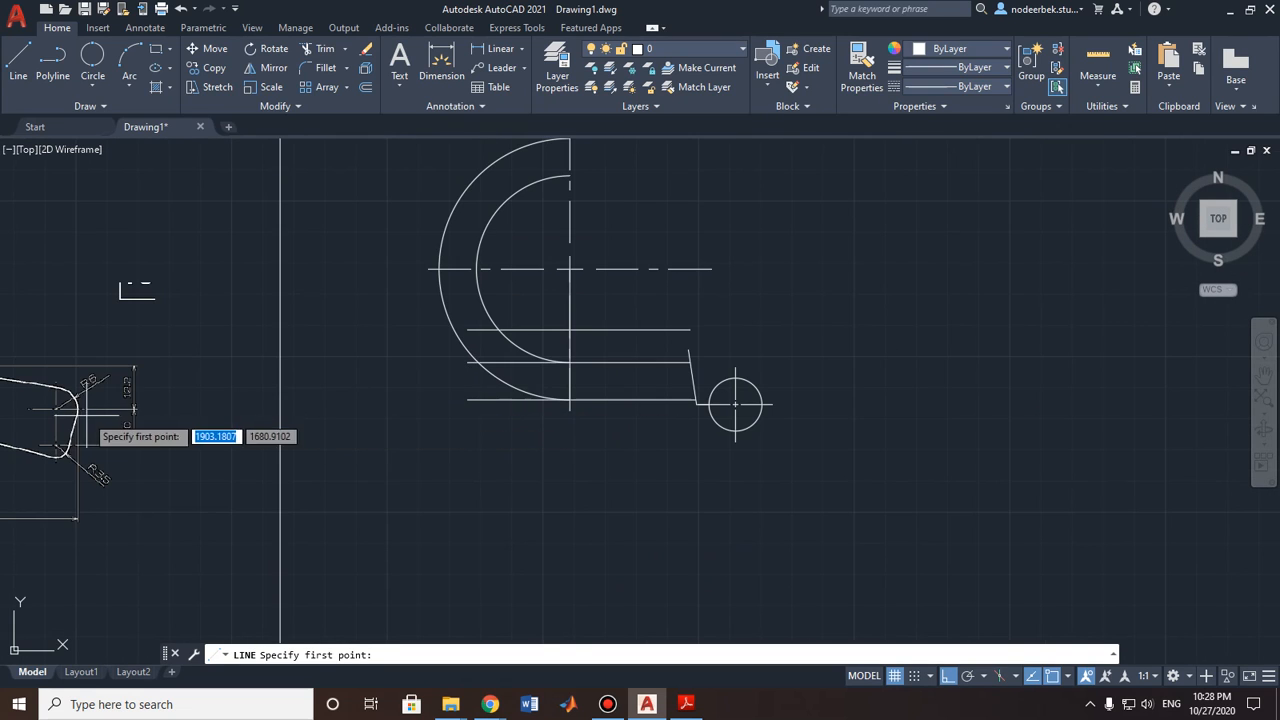
mouse_move(85, 396)
middle_mouse_down()
mouse_move(808, 341)
mouse_move(563, 368)
middle_mouse_up()
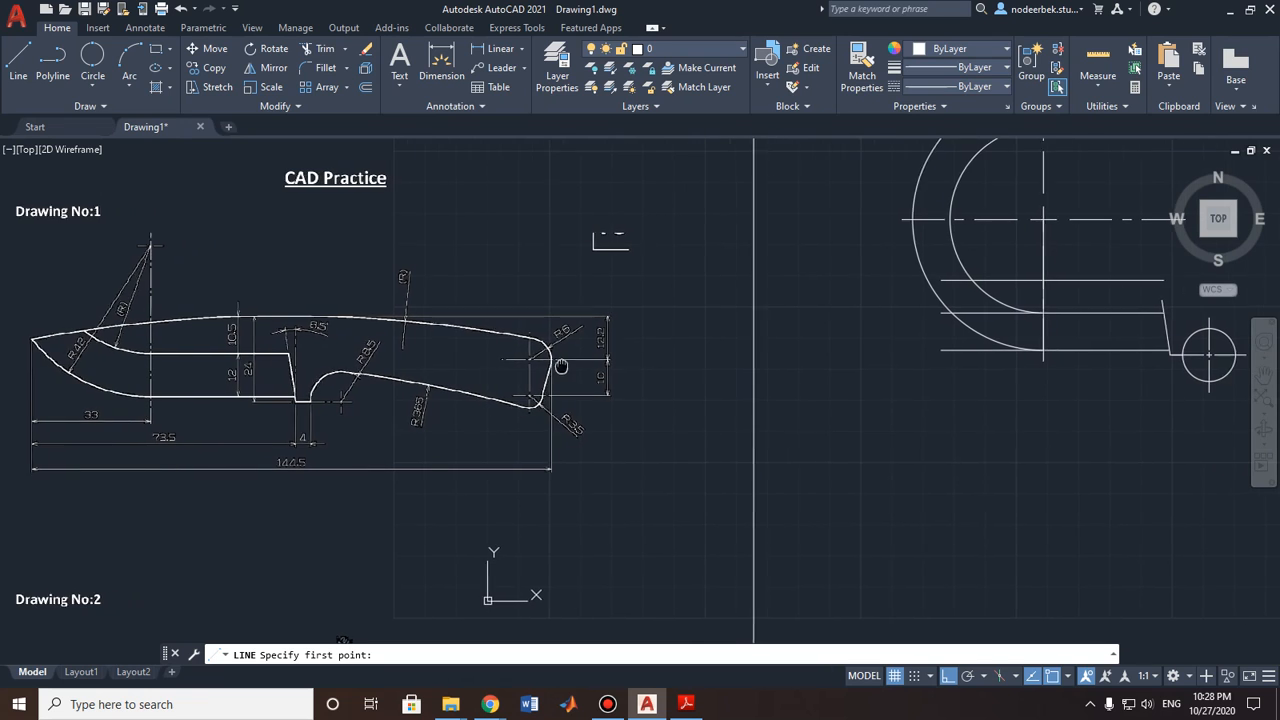
middle_click_drag(1043, 463, 837, 492)
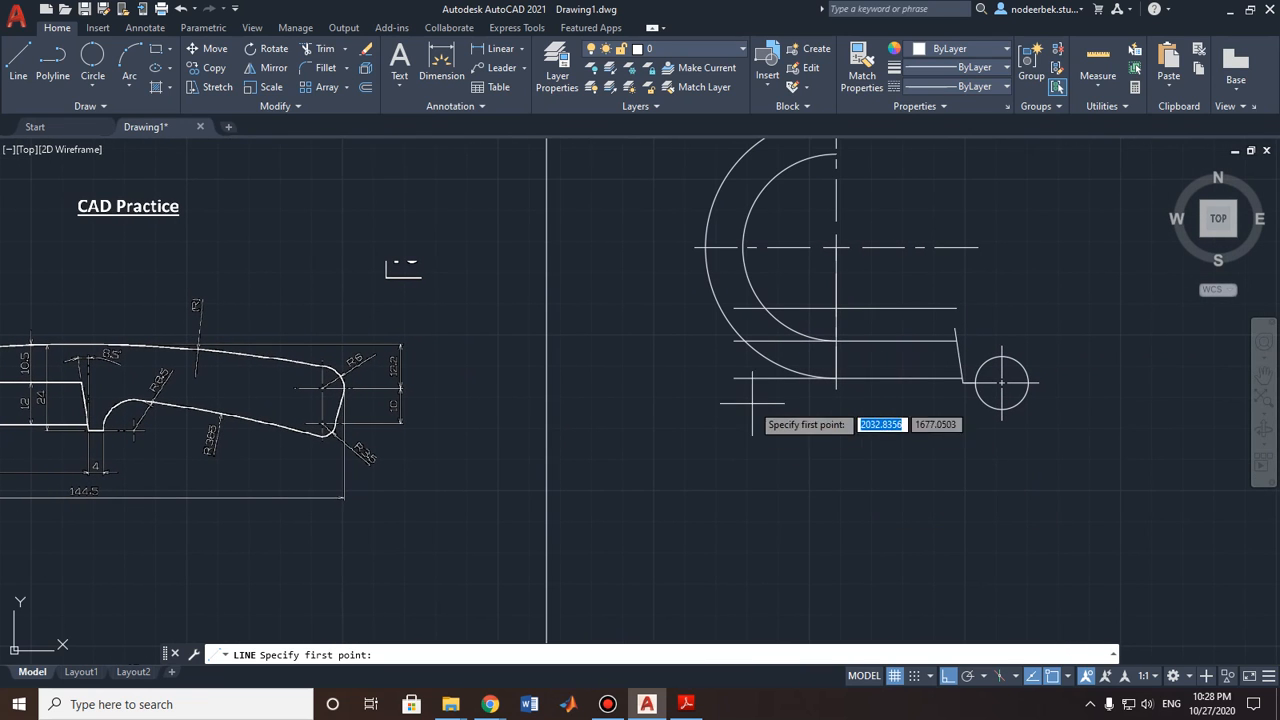
scroll(837, 403, "down", 3)
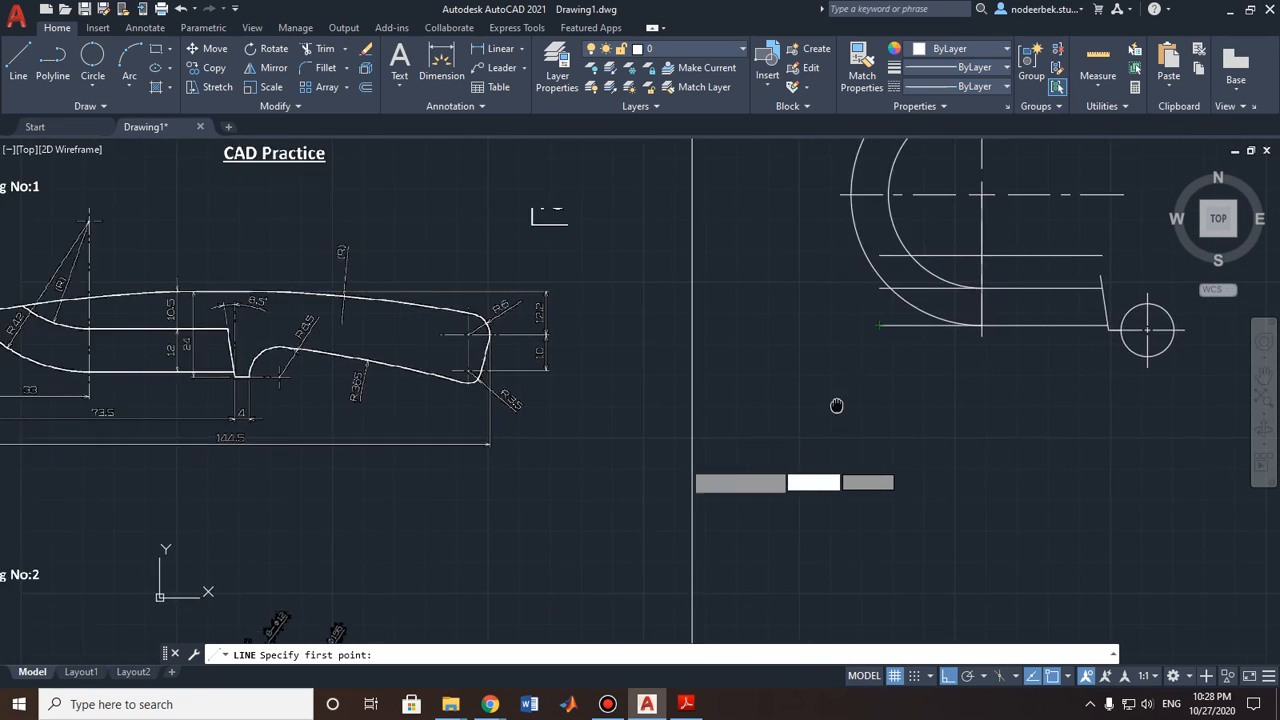
scroll(662, 467, "up", 3)
middle_click_drag(781, 437, 742, 483)
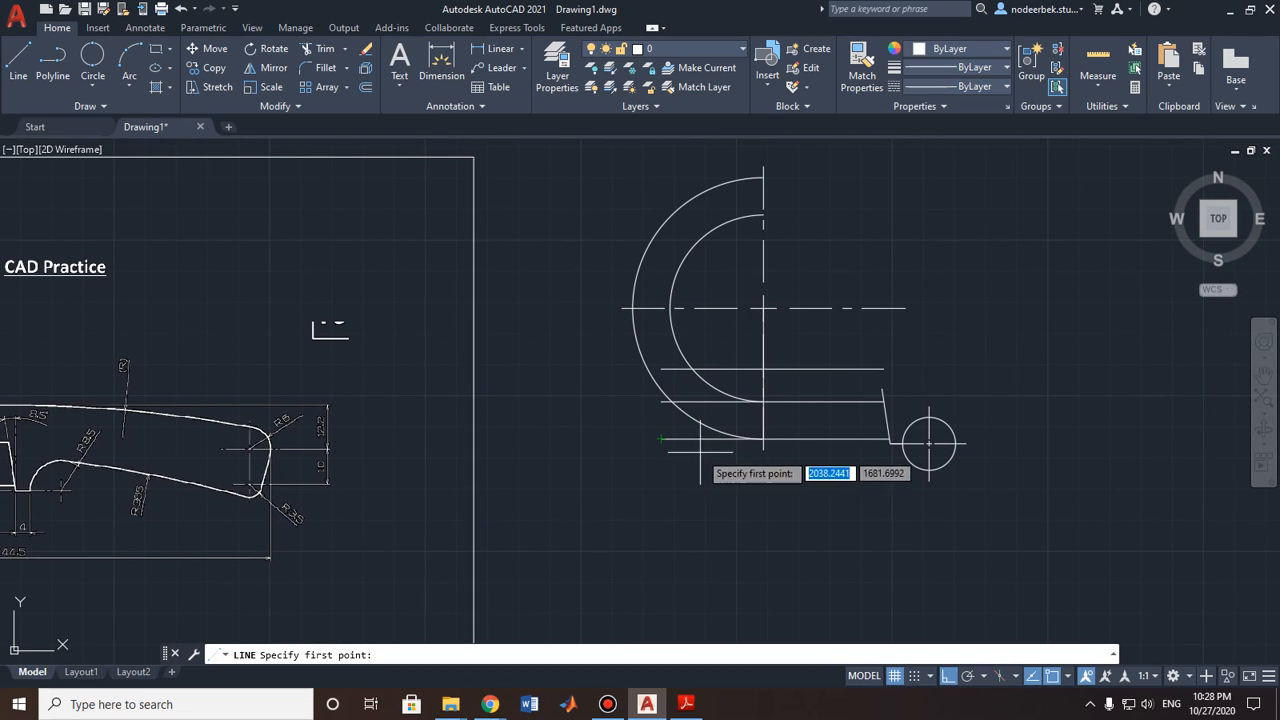
key("Escape")
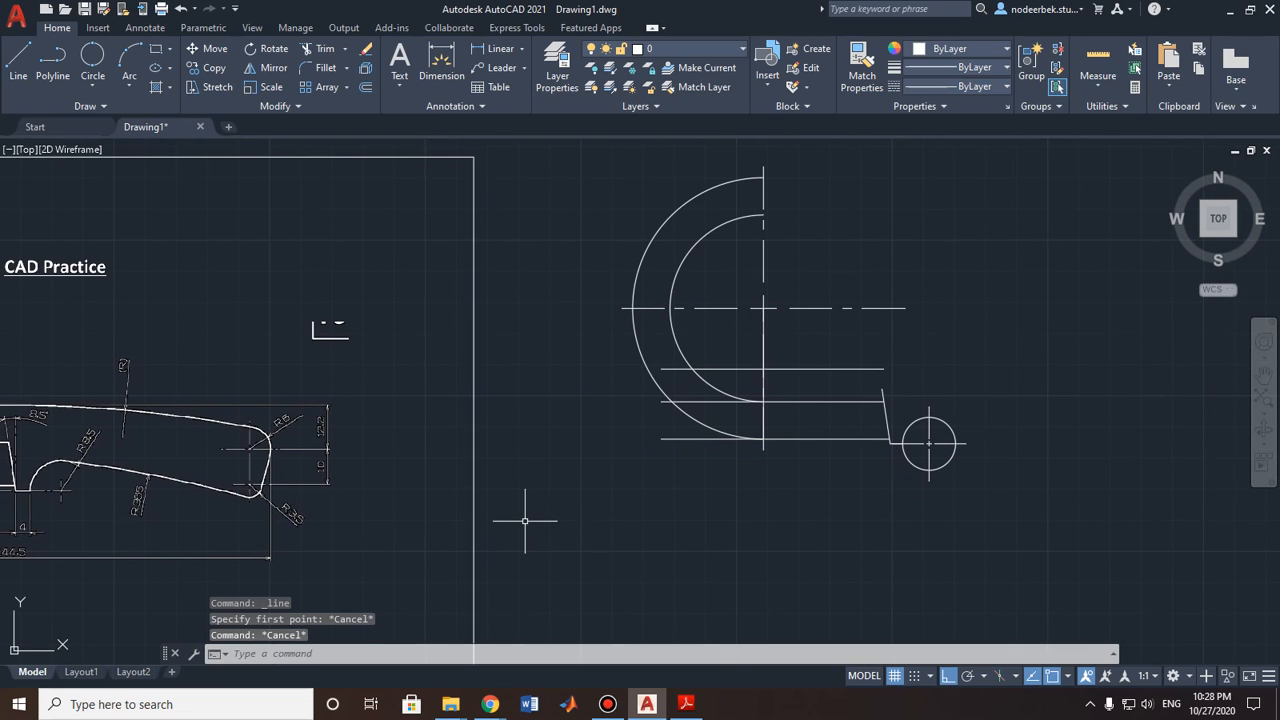
Step: Draw a vertical line upward past the top horizontal line, starting 144.5 to the right of the lowest horizontal line's left end
left_click(18, 60)
middle_click_drag(190, 490, 551, 425)
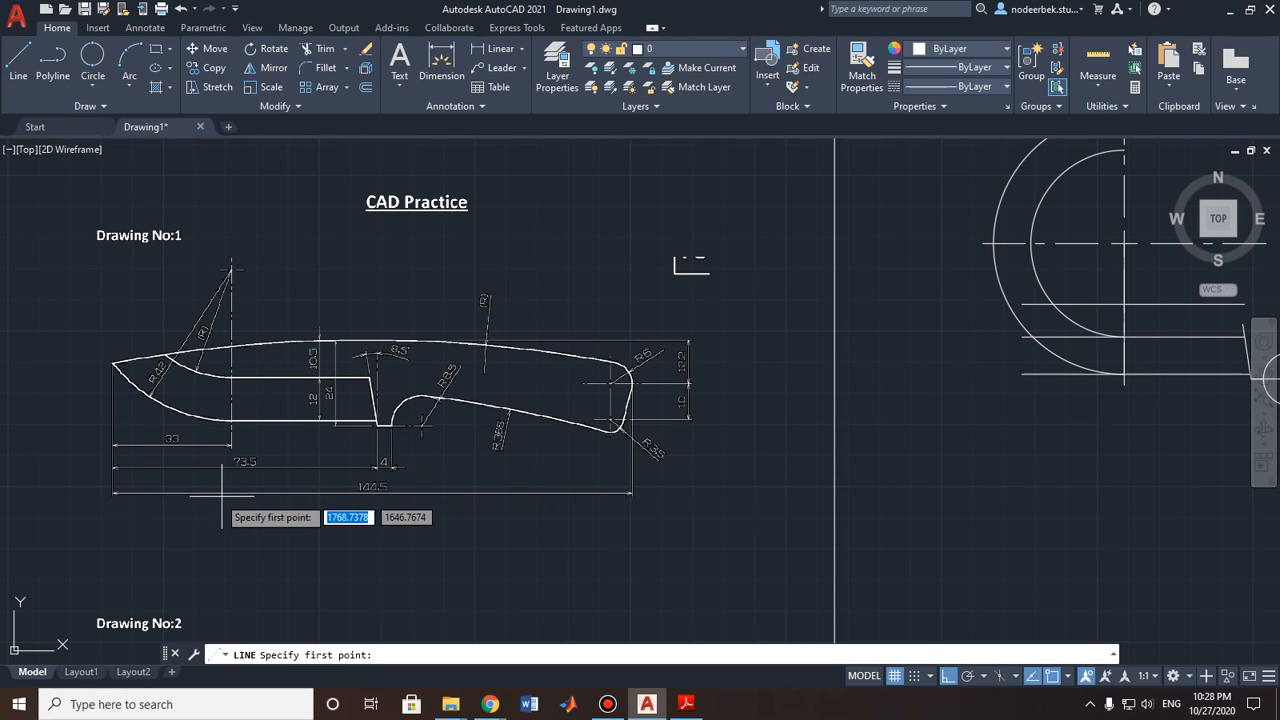
mouse_move(976, 456)
middle_mouse_down()
mouse_move(741, 472)
mouse_move(918, 449)
middle_mouse_up()
middle_click_drag(856, 422, 558, 531)
scroll(766, 486, "up", 2)
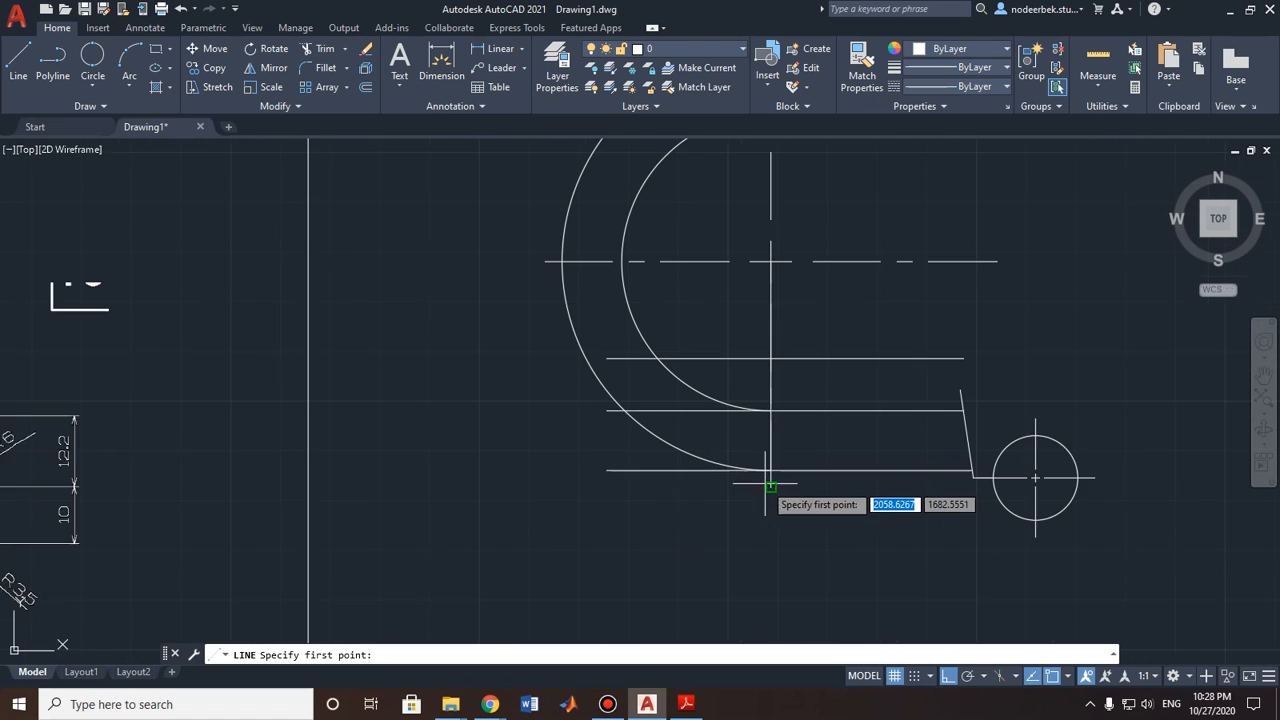
middle_click_drag(764, 504, 689, 519)
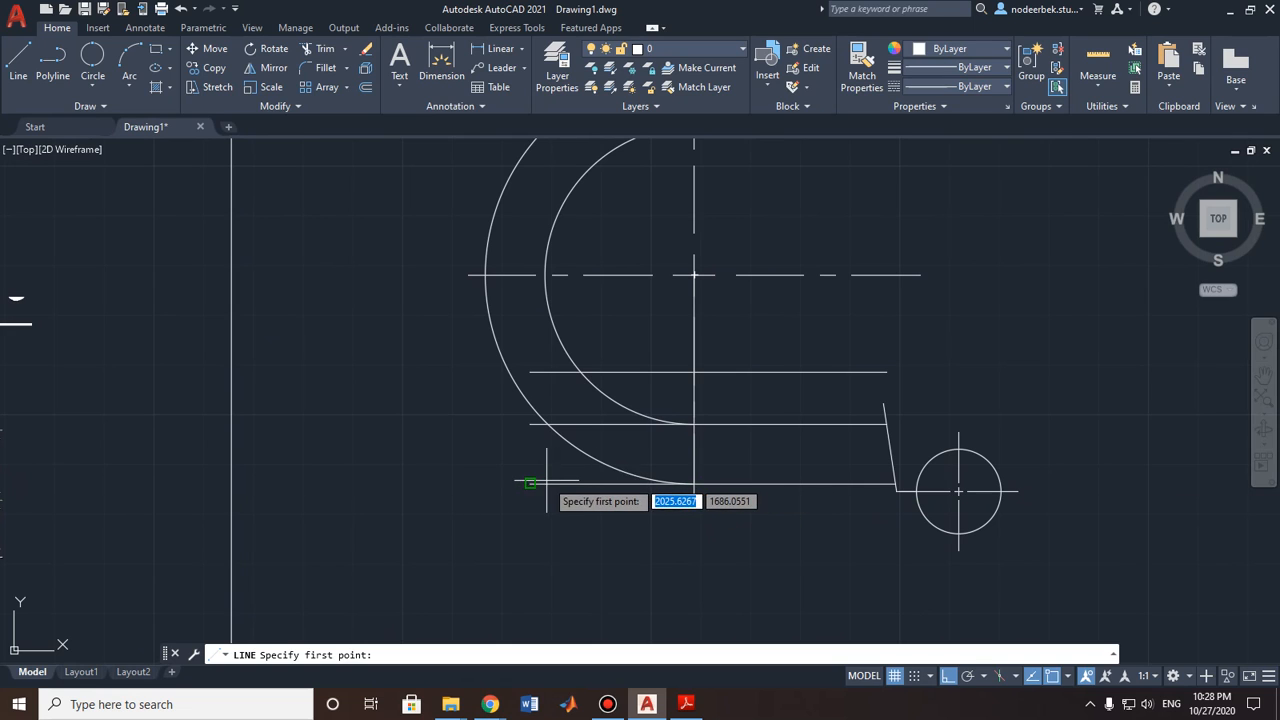
right_click(455, 420, "shift")
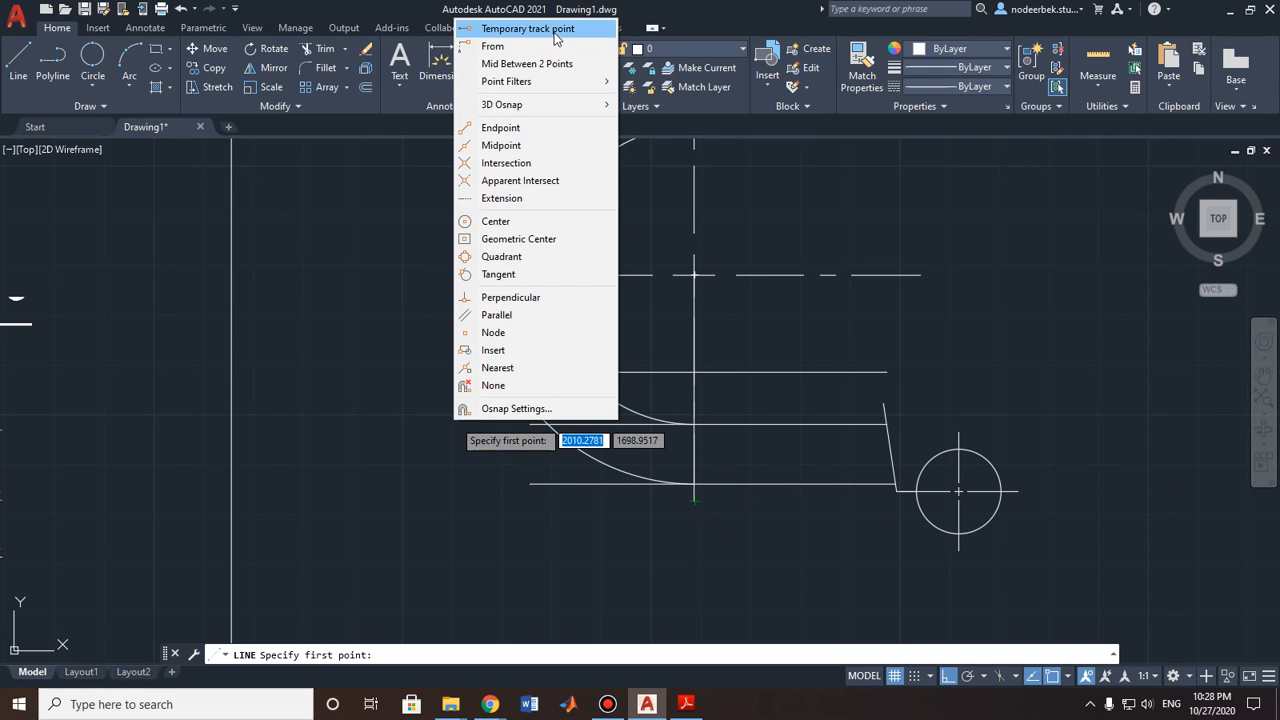
left_click(527, 29)
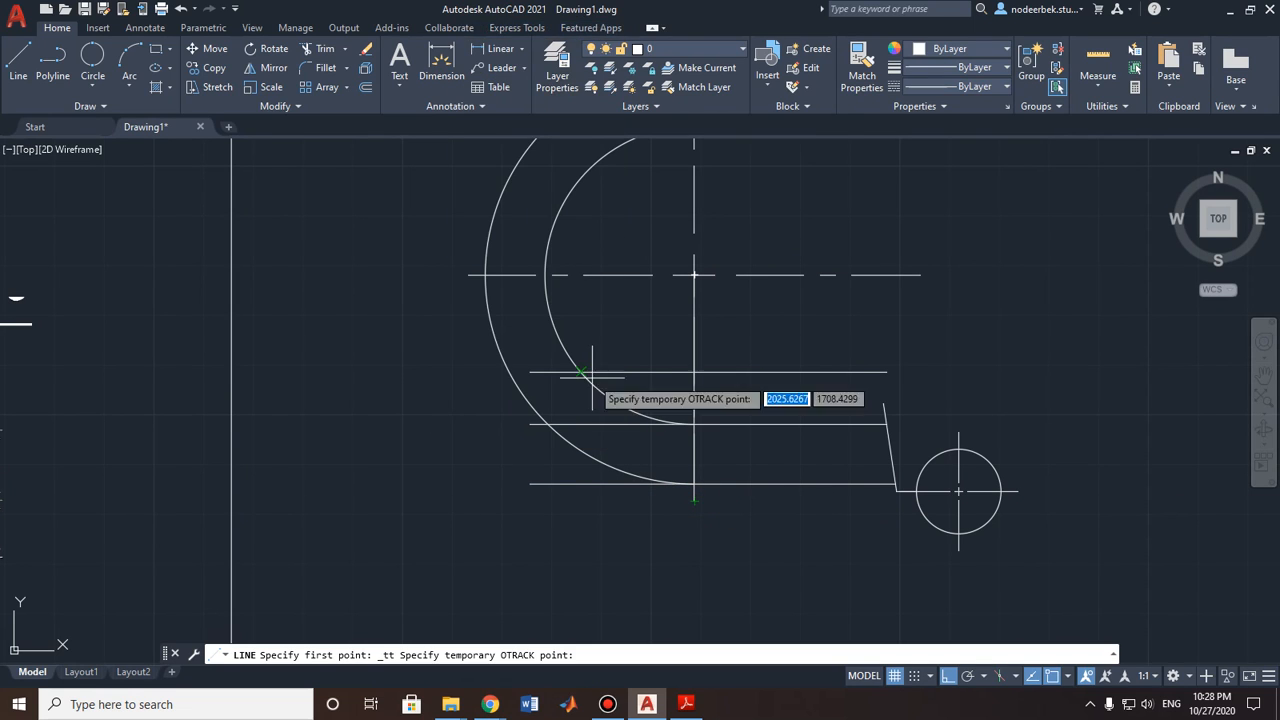
left_click(530, 483)
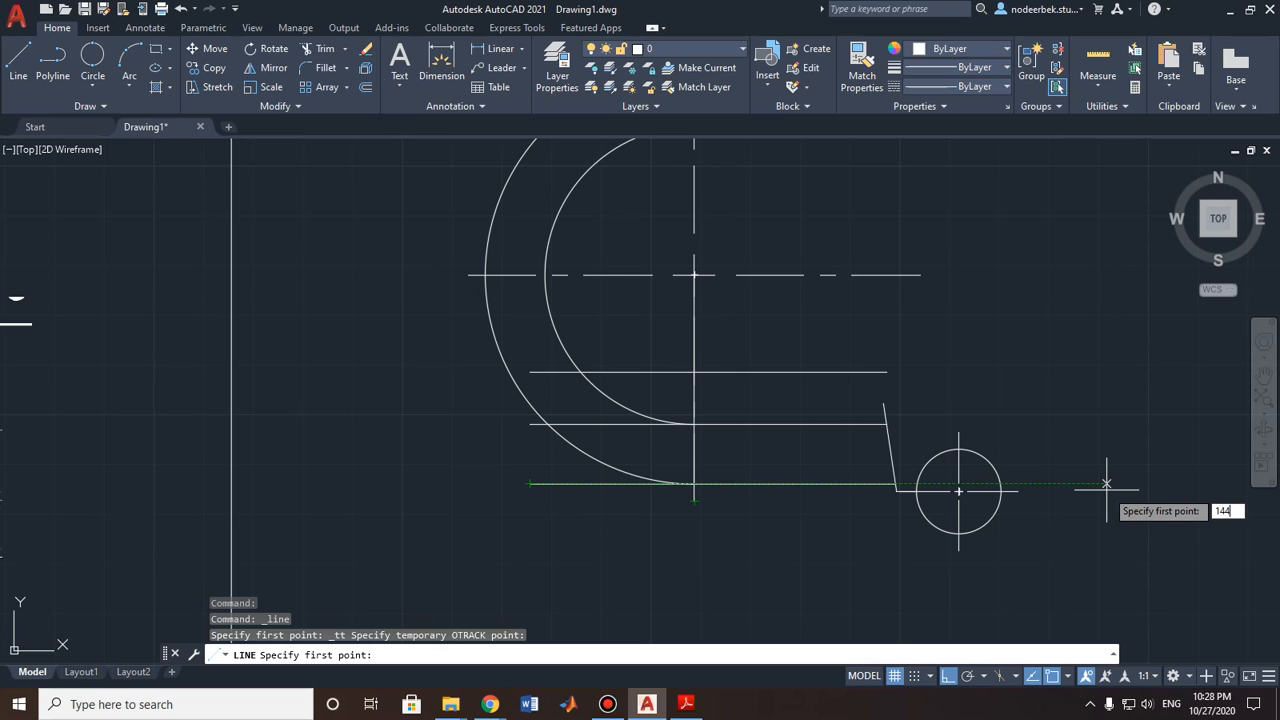
key("Return")
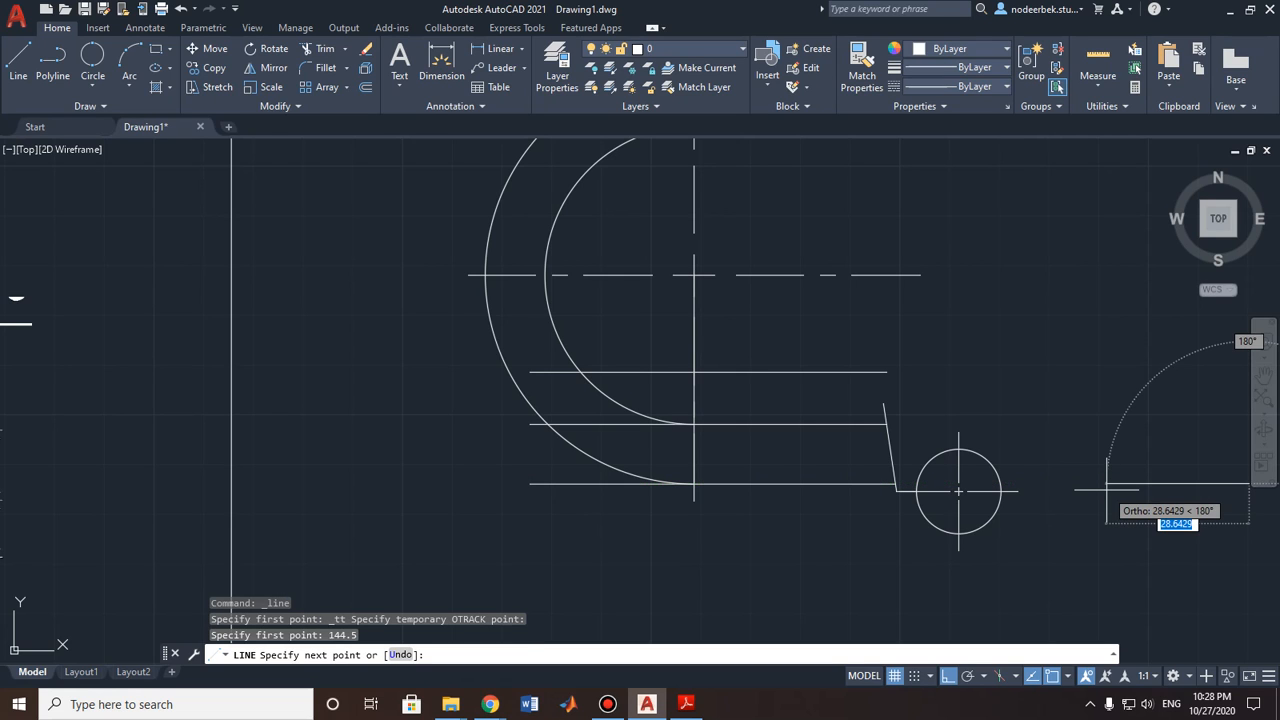
middle_click_drag(1107, 490, 811, 479)
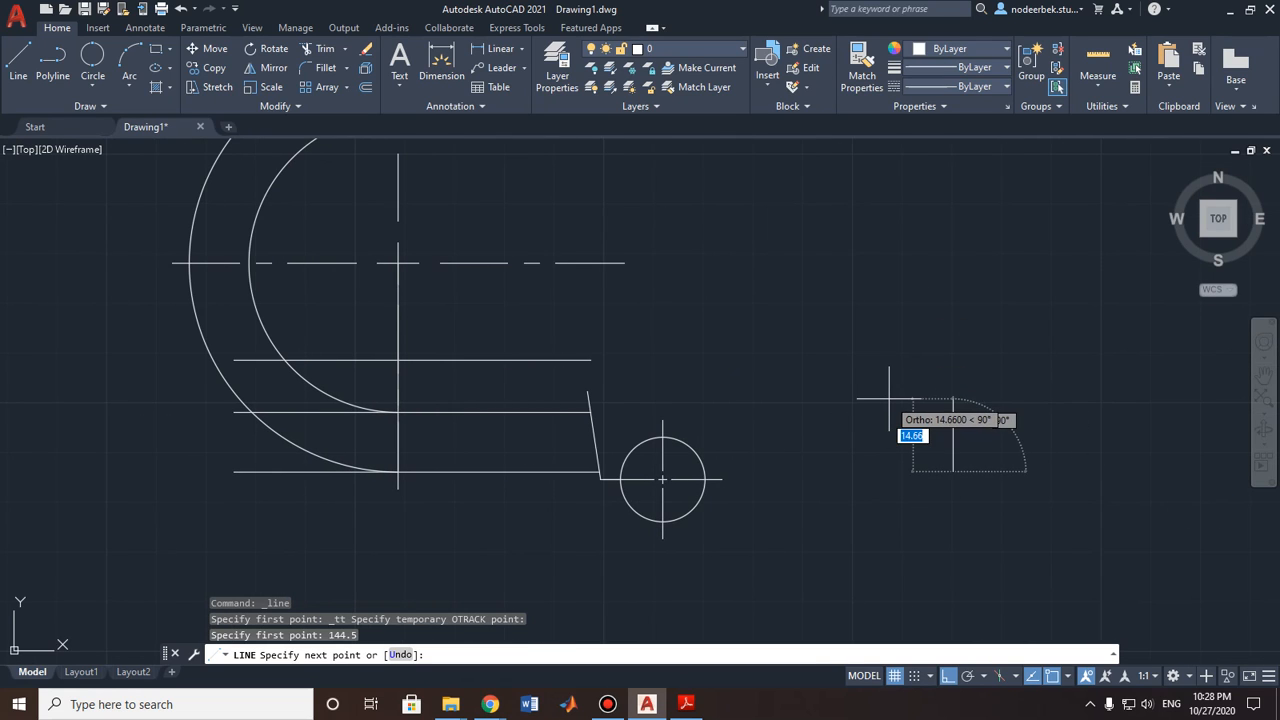
left_click(907, 345)
key("Escape")
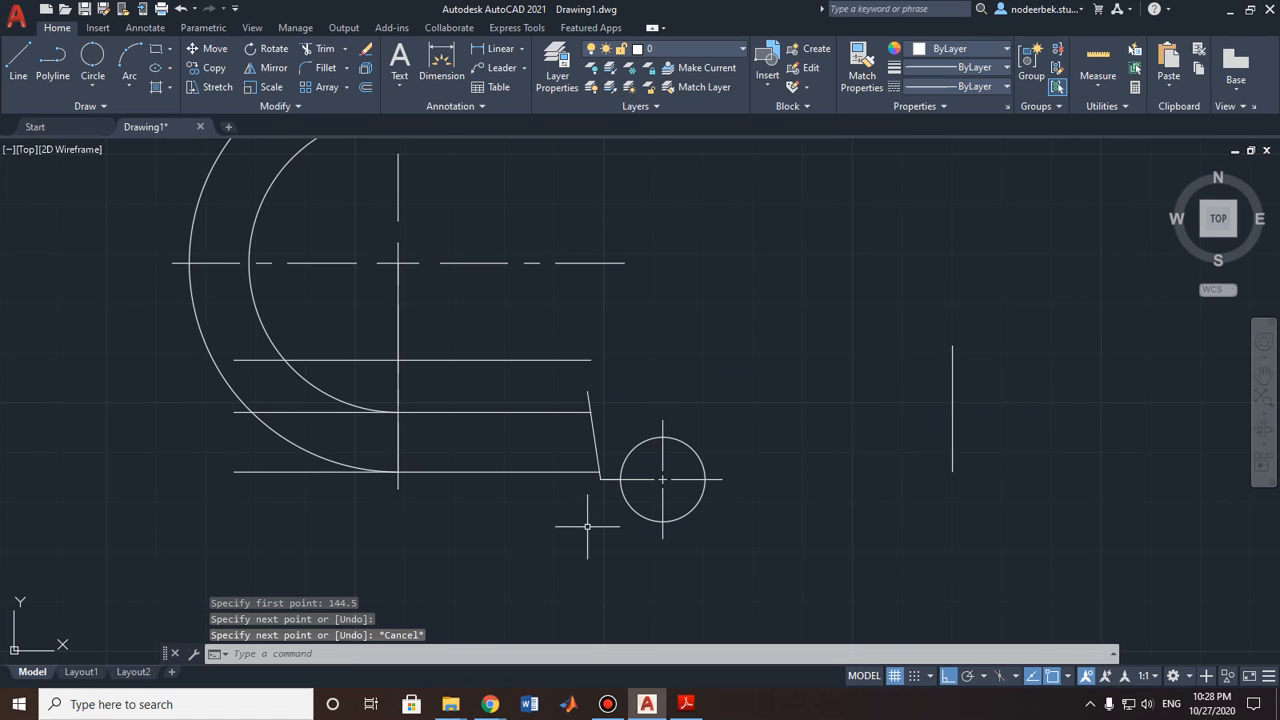
Step: Examine the handle end's arc radii and the vertical spacing of their centres on the reference drawing
middle_click_drag(587, 526, 729, 486)
scroll(690, 495, "down", 3)
mouse_move(643, 491)
middle_mouse_down()
mouse_move(751, 480)
mouse_move(829, 449)
mouse_move(766, 452)
middle_mouse_up()
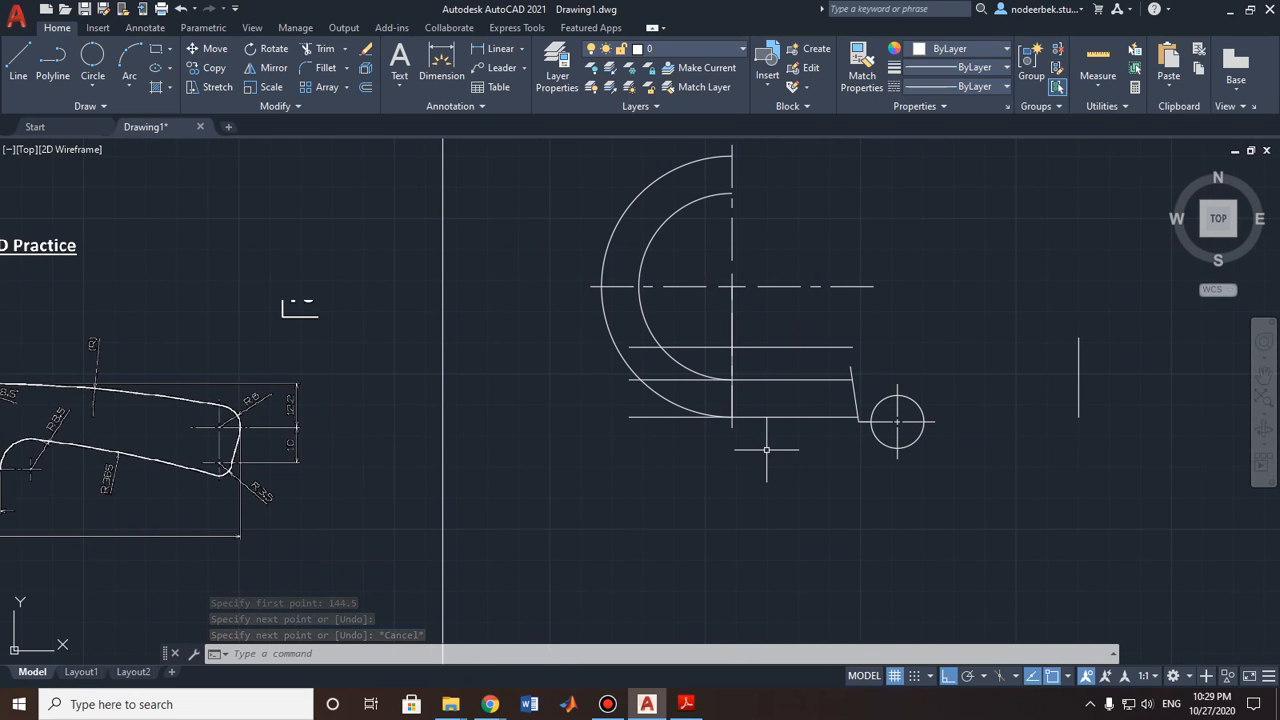
scroll(271, 436, "up", 2)
middle_click_drag(232, 434, 456, 434)
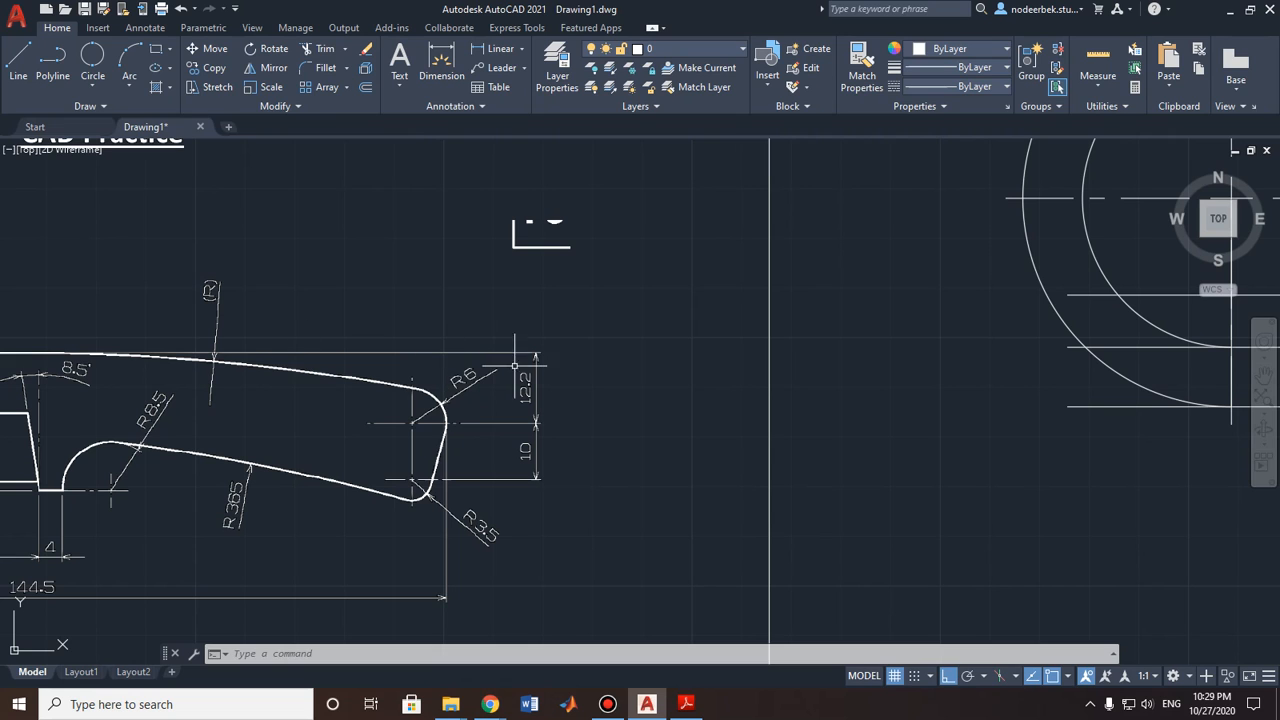
left_click(291, 358)
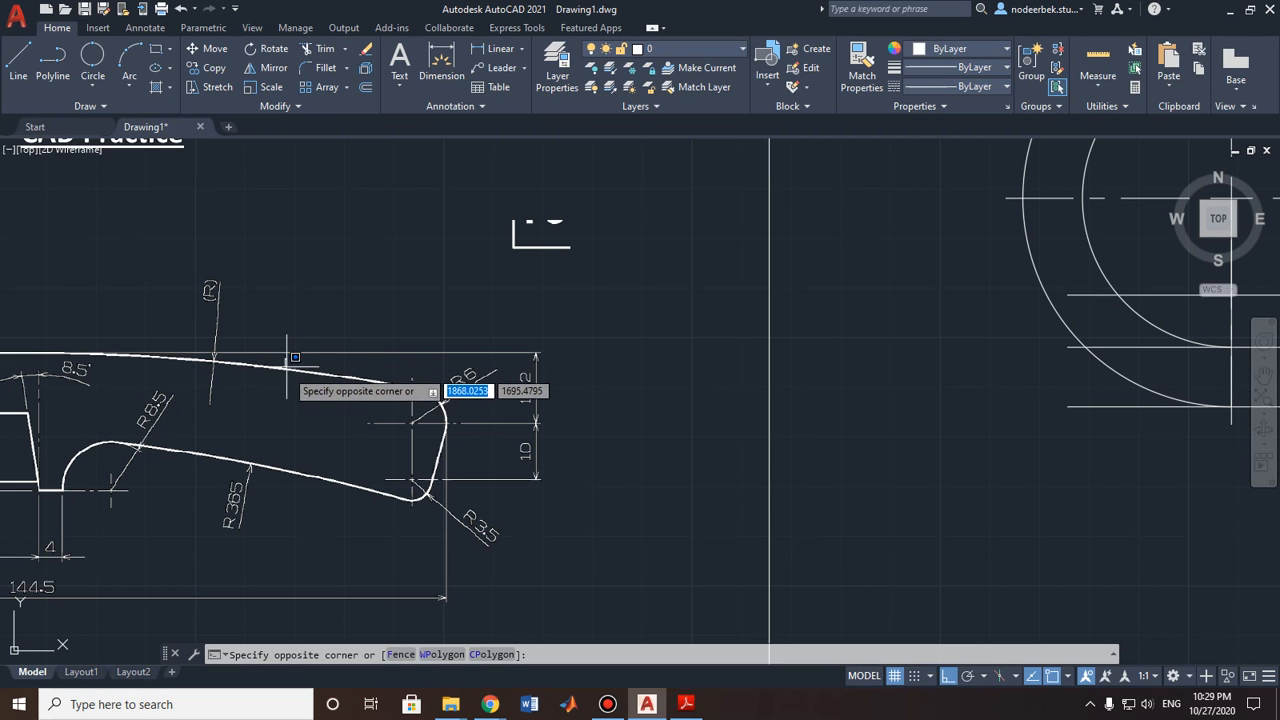
key("Escape")
mouse_move(235, 415)
middle_mouse_down()
mouse_move(575, 399)
mouse_move(451, 393)
middle_mouse_up()
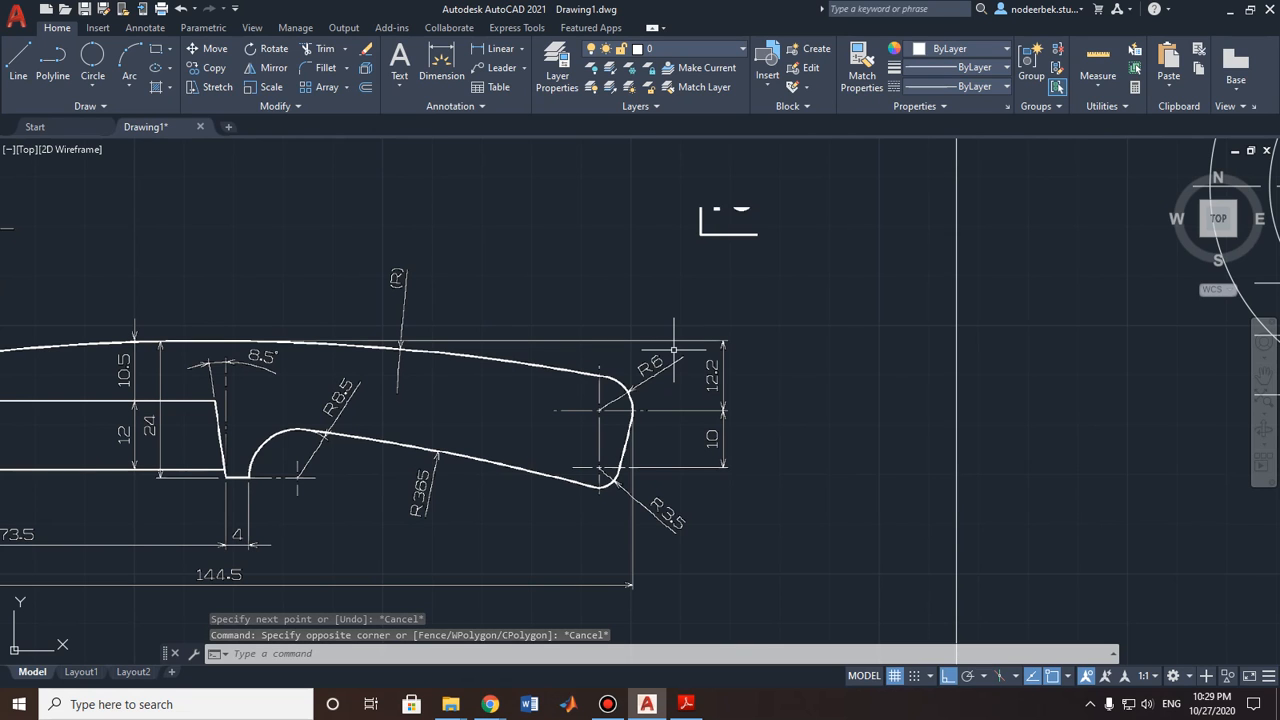
Step: Stretch the right end of the uppermost horizontal line horizontally past the vertical line at the handle end
middle_click_drag(1040, 450, 613, 435)
middle_click_drag(1143, 429, 446, 455)
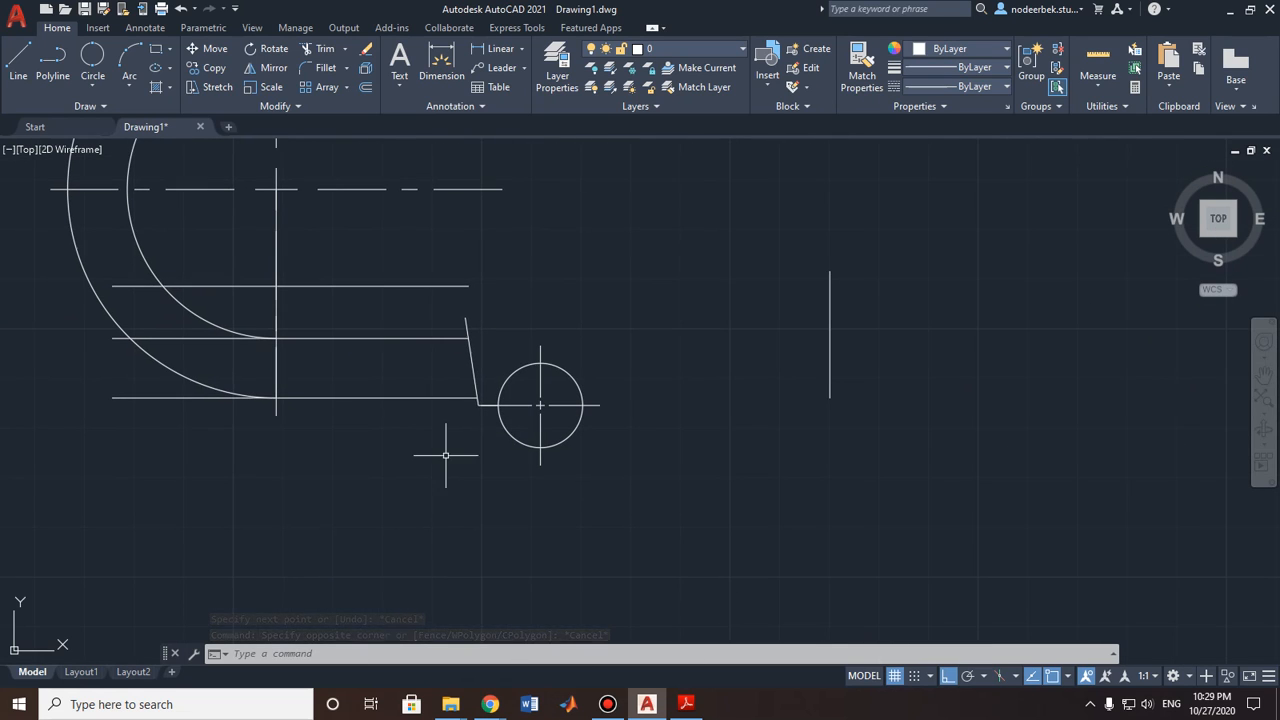
left_click(451, 289)
left_click(452, 288)
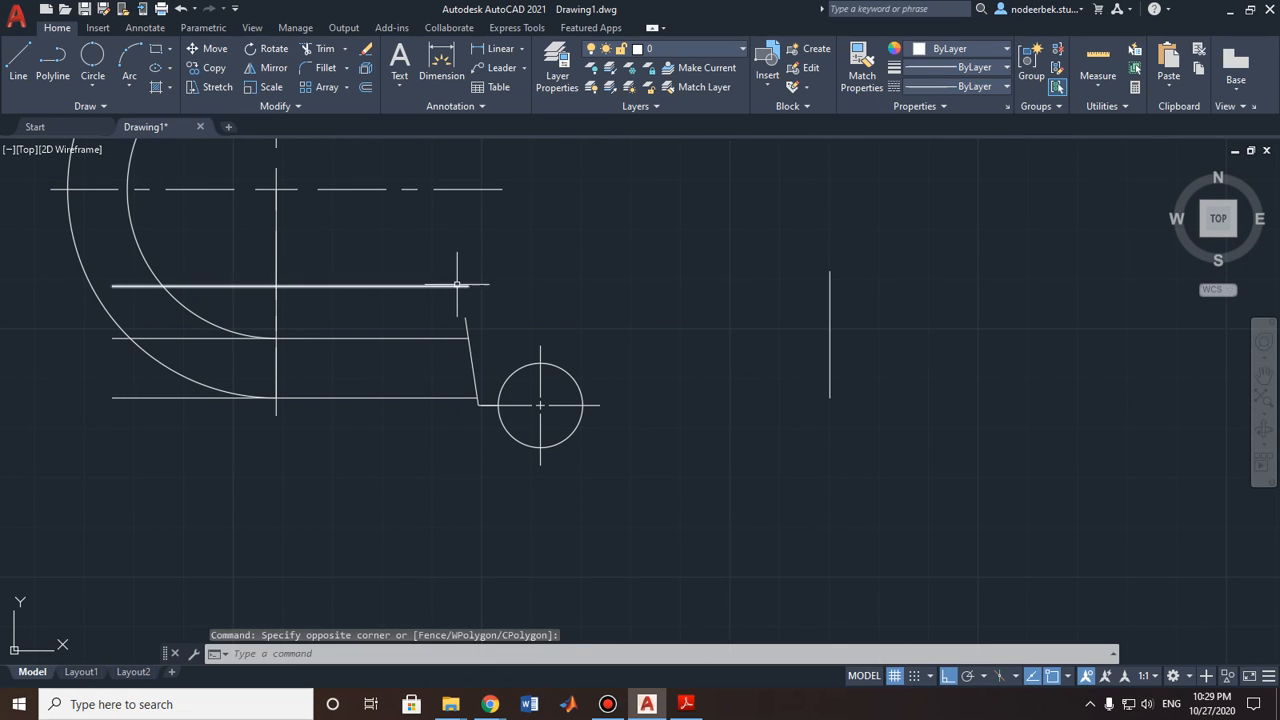
left_click(458, 286)
left_click(468, 286)
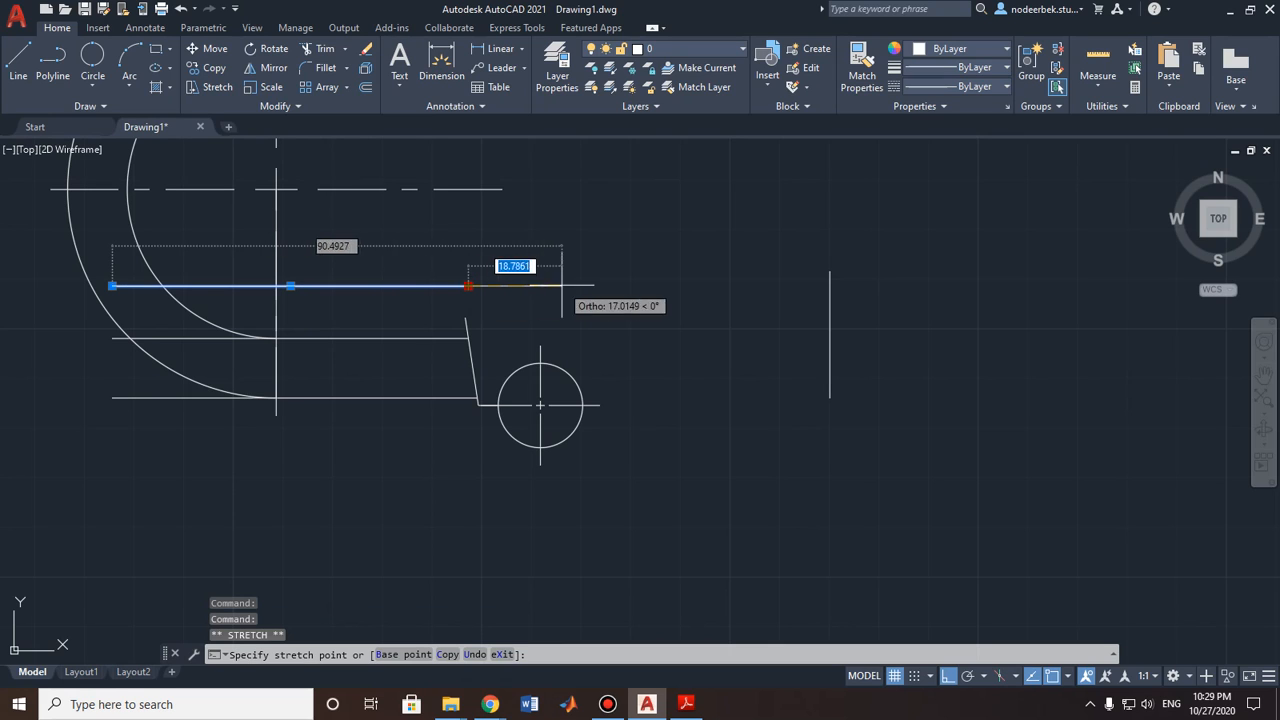
left_click(866, 286)
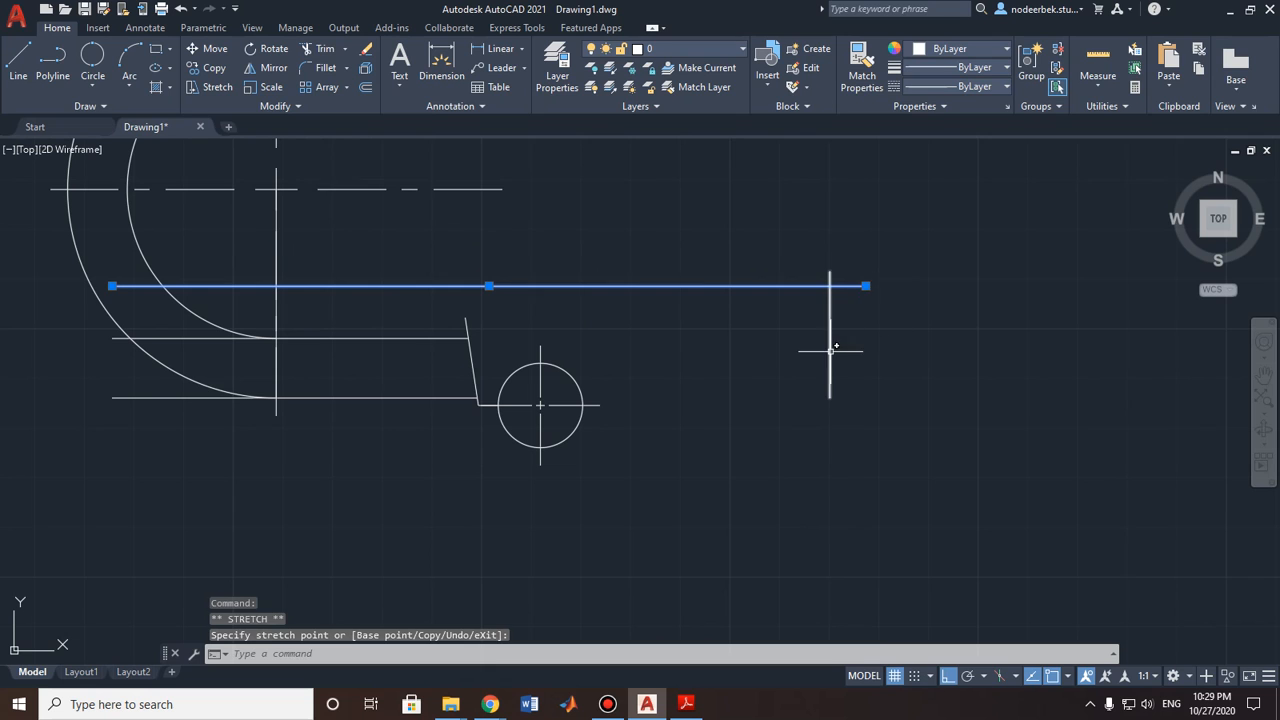
key("Escape")
scroll(700, 420, "down", 3)
mouse_move(657, 434)
middle_mouse_down()
mouse_move(714, 383)
mouse_move(985, 323)
mouse_move(745, 326)
middle_mouse_up()
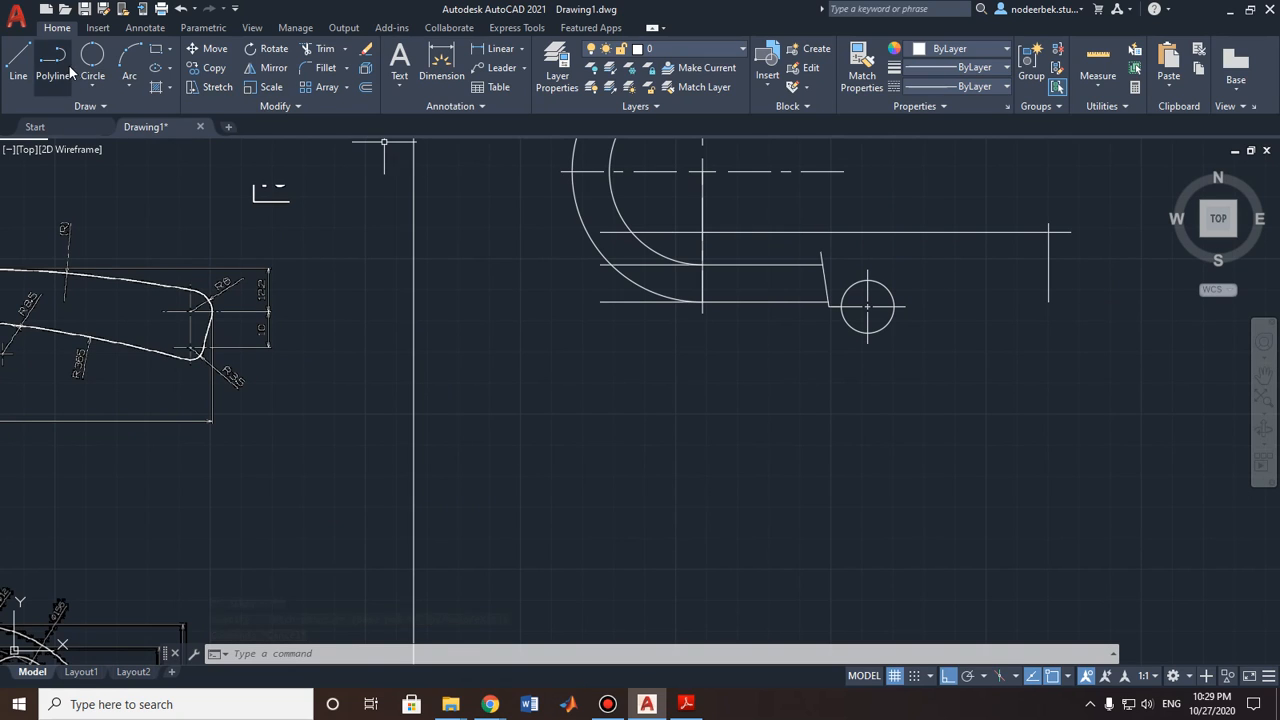
scroll(210, 283, "up", 4)
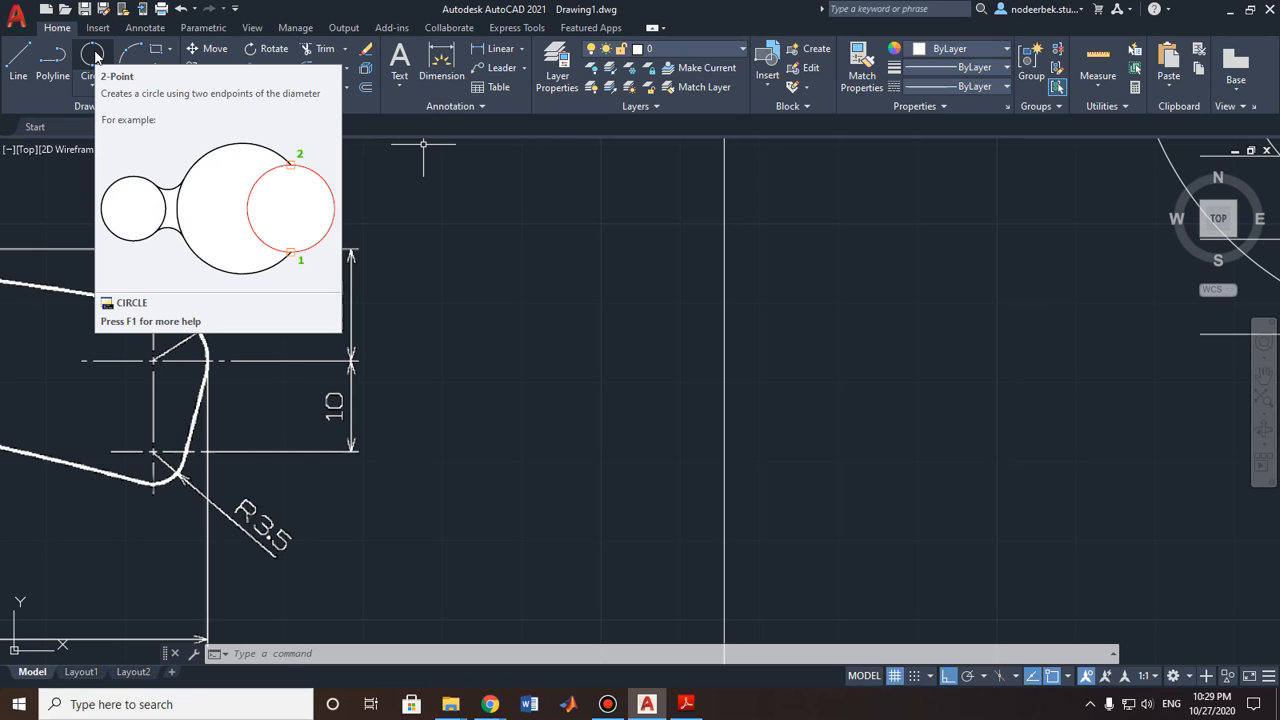
left_click(95, 57)
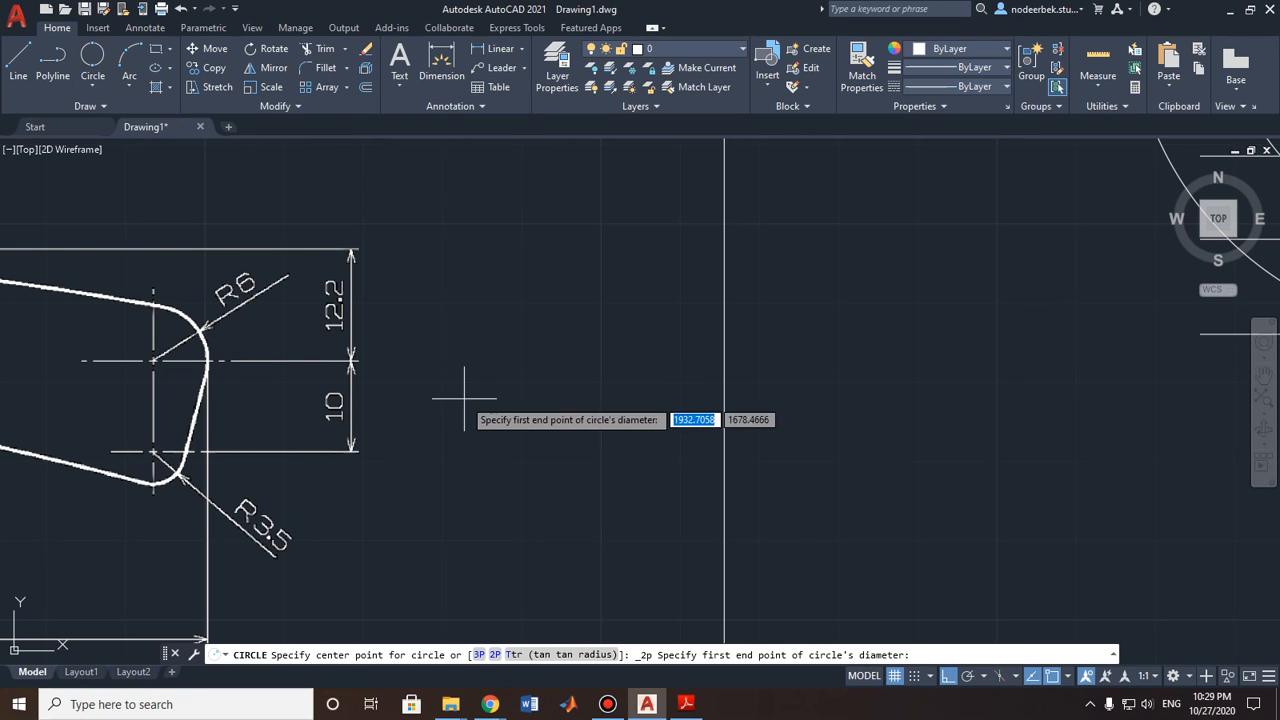
scroll(500, 385, "down", 4)
scroll(620, 401, "down", 2)
middle_click_drag(796, 395, 496, 394)
scroll(595, 352, "up", 4)
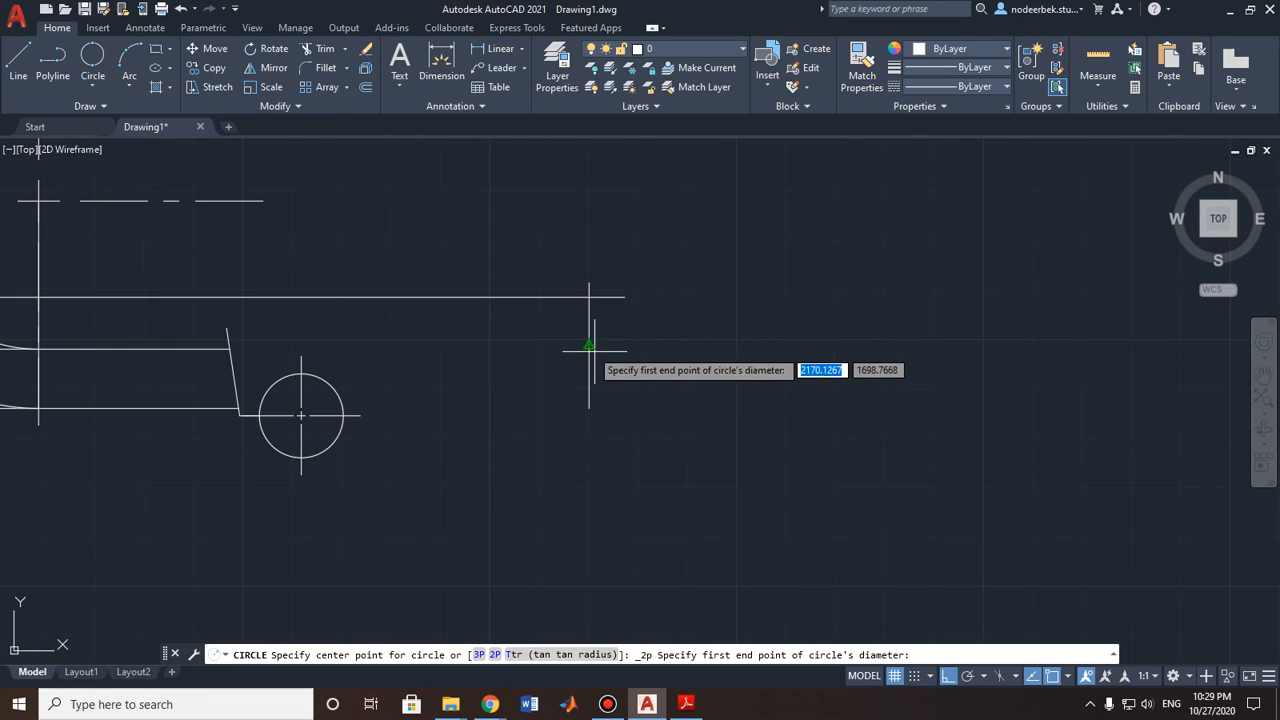
middle_click_drag(210, 388, 734, 329)
middle_click_drag(183, 333, 665, 403)
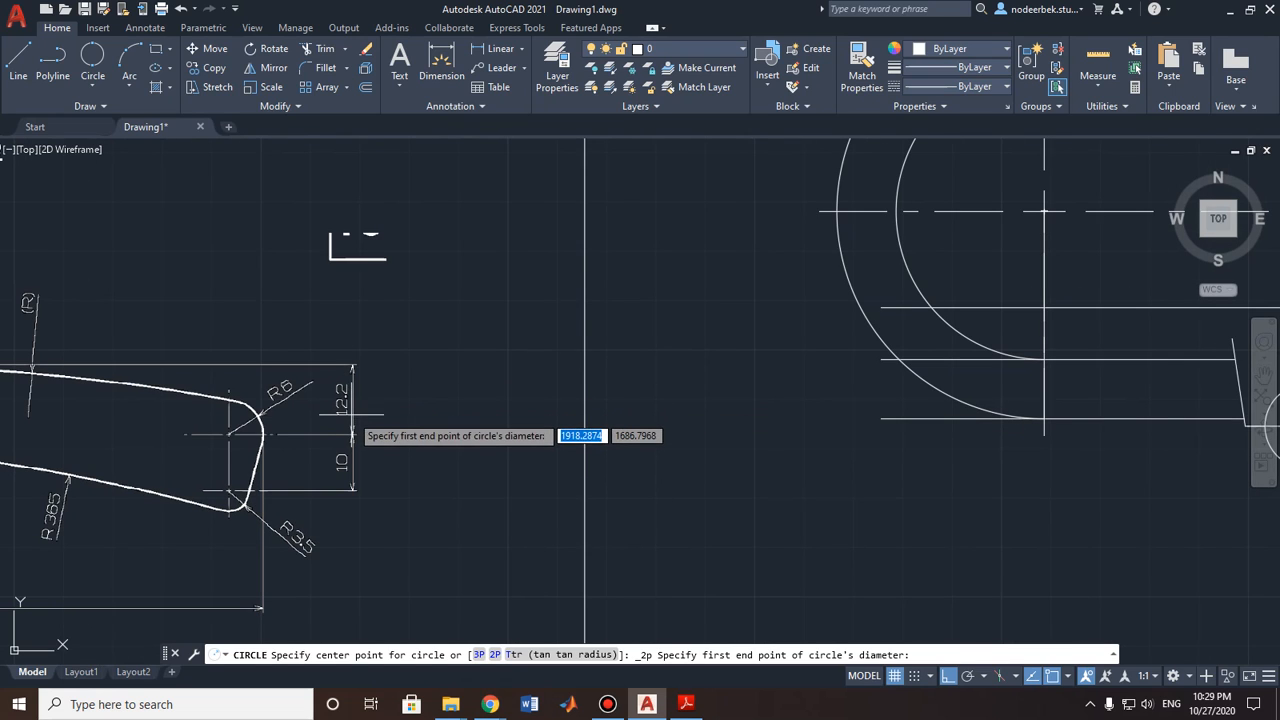
middle_click_drag(715, 433, 591, 440)
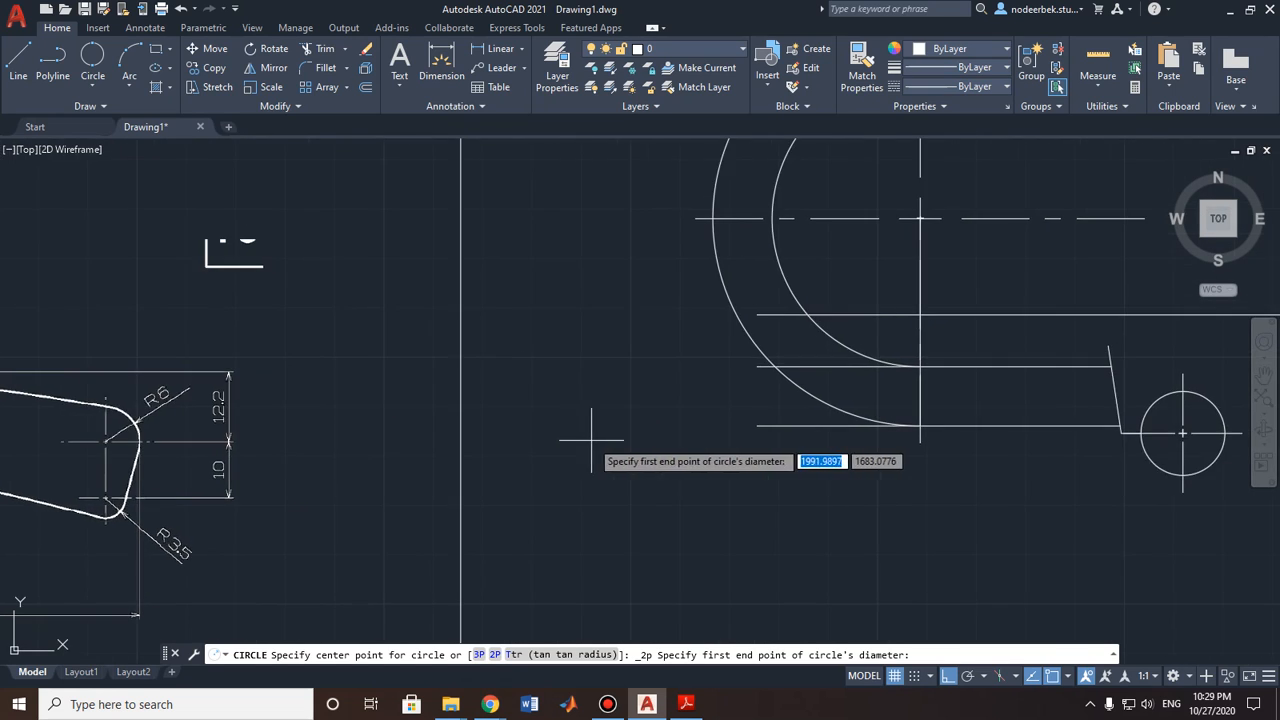
scroll(594, 438, "down", 2)
middle_click_drag(840, 428, 609, 424)
scroll(926, 396, "up", 2)
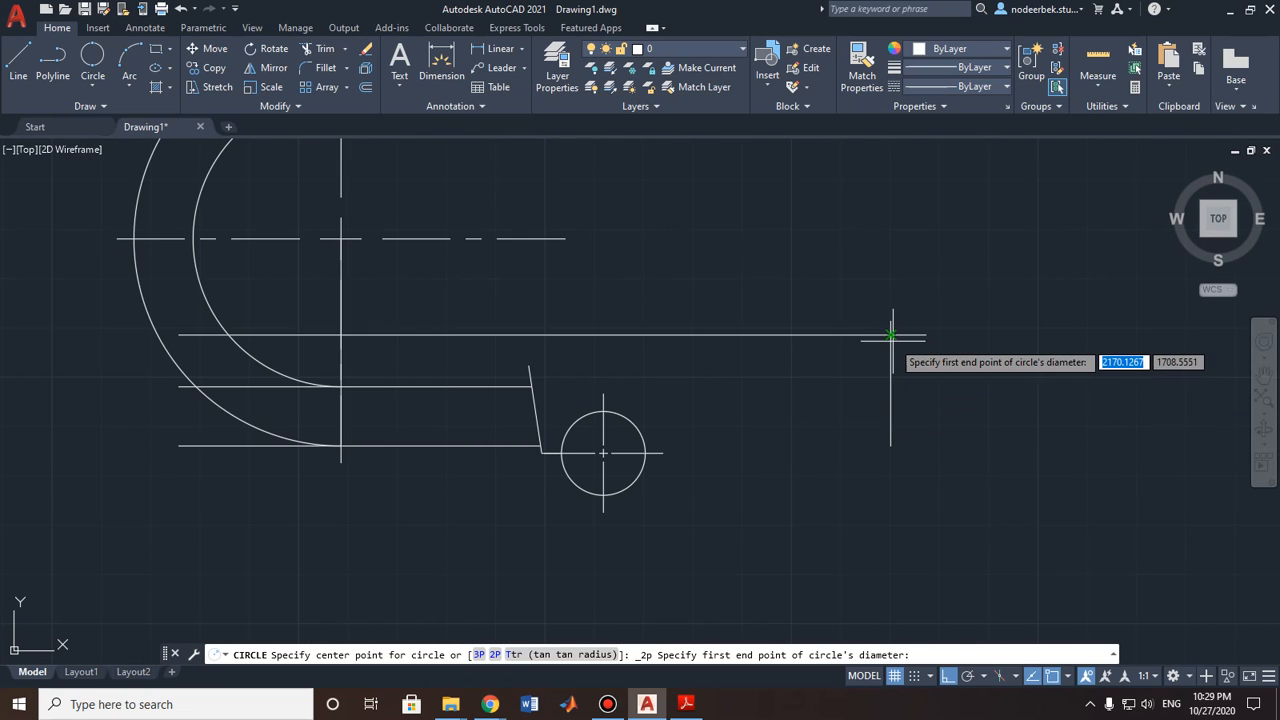
scroll(897, 337, "up", 3)
right_click(668, 409, "shift")
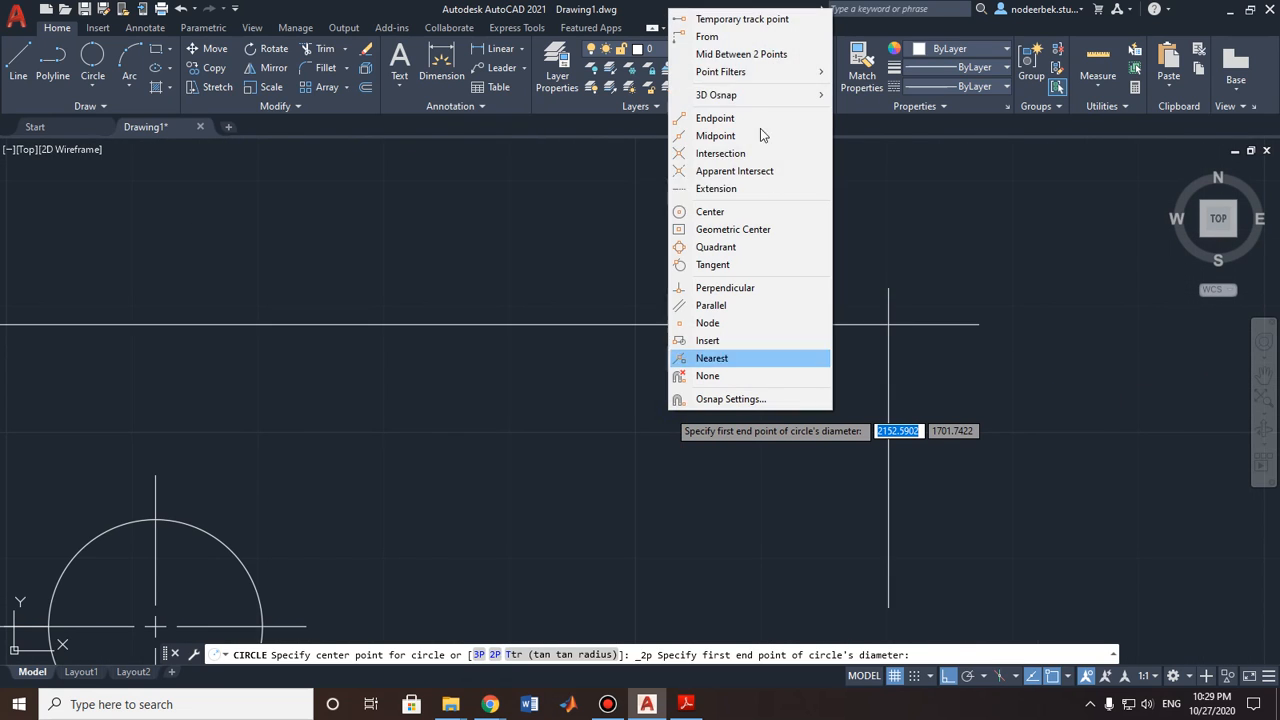
left_click(726, 20)
left_click(888, 324)
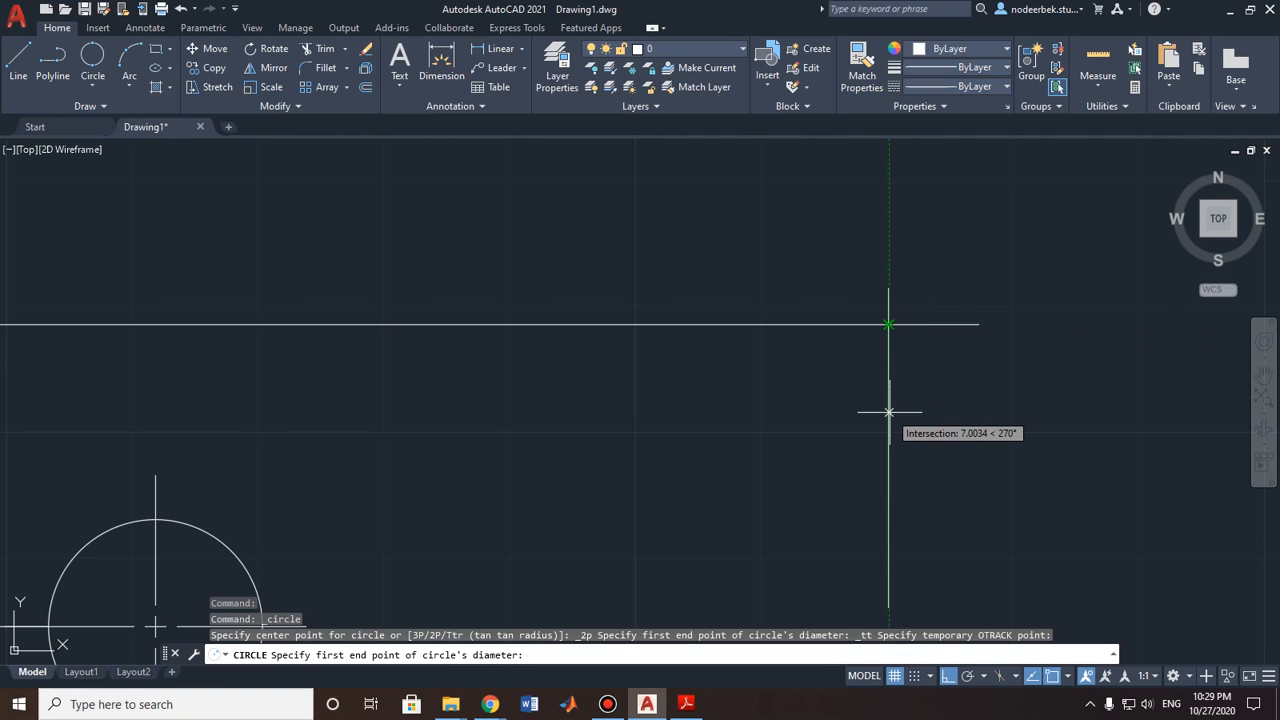
type("12.2")
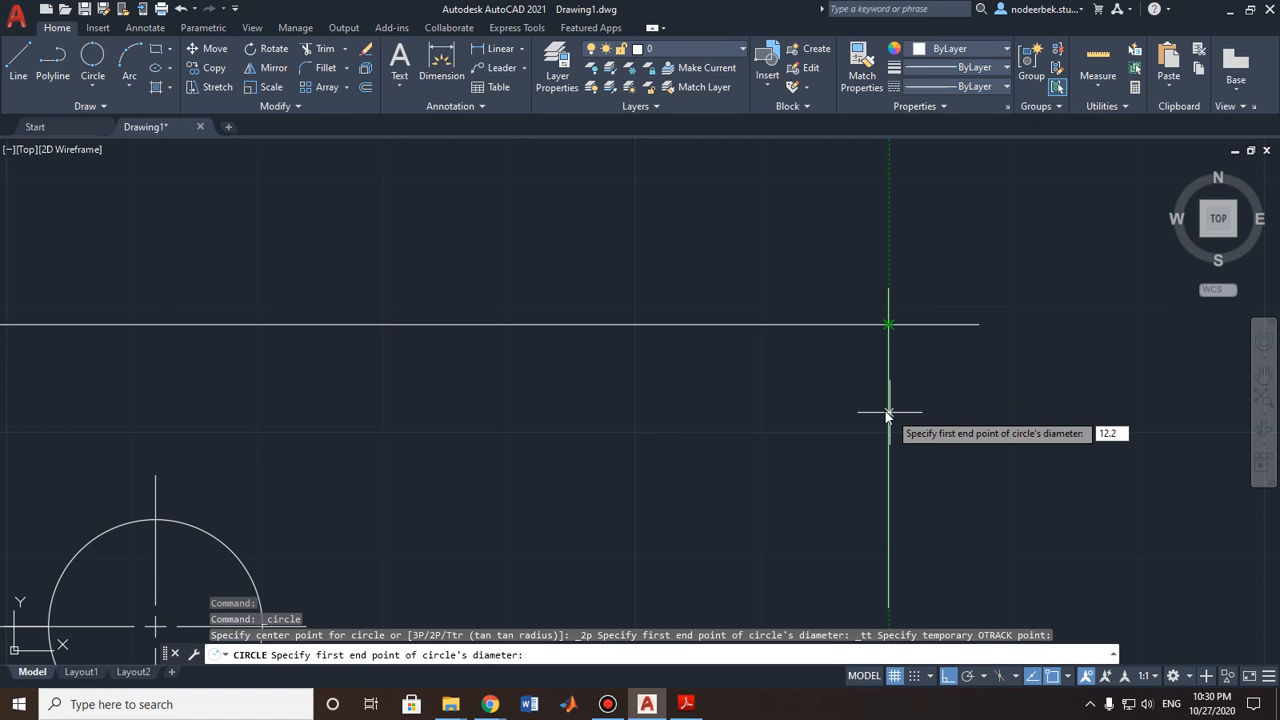
scroll(578, 382, "down", 2)
middle_click_drag(560, 376, 927, 300)
mouse_move(354, 395)
middle_mouse_down()
mouse_move(991, 346)
mouse_move(853, 366)
middle_mouse_up()
middle_click_drag(1072, 360, 580, 362)
middle_click_drag(1213, 343, 600, 354)
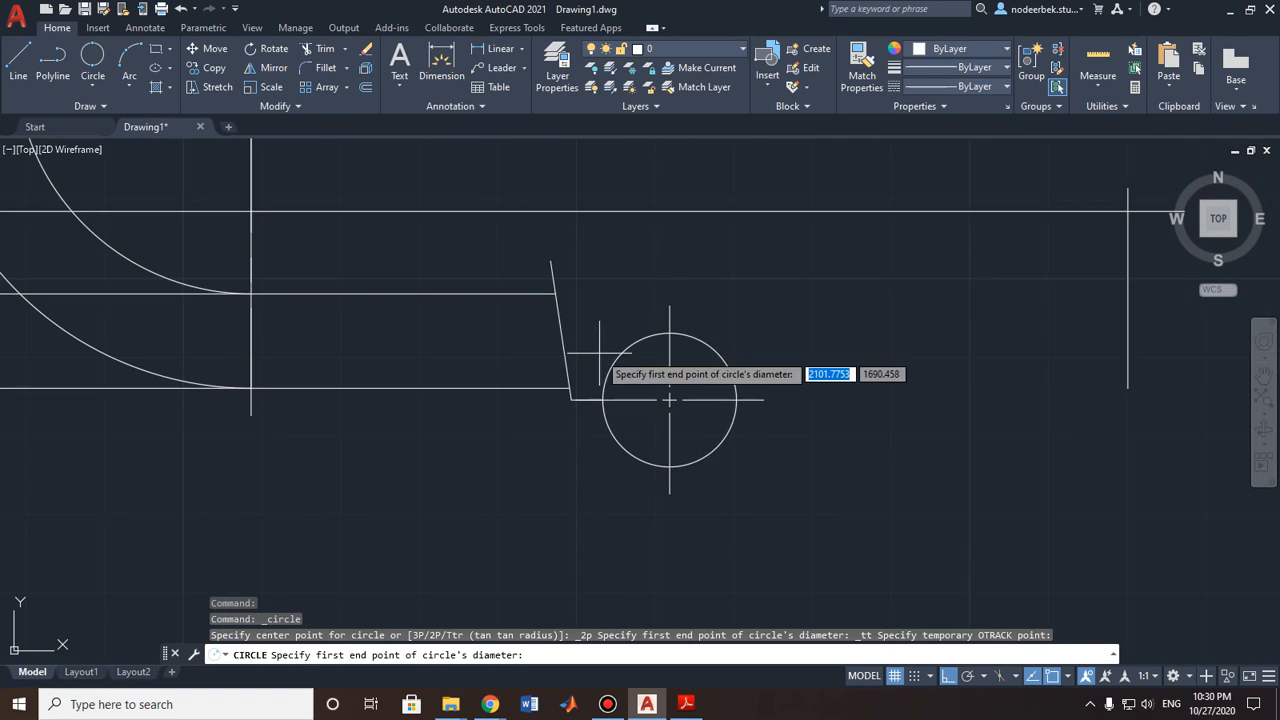
middle_click_drag(1085, 339, 825, 356)
key("Escape")
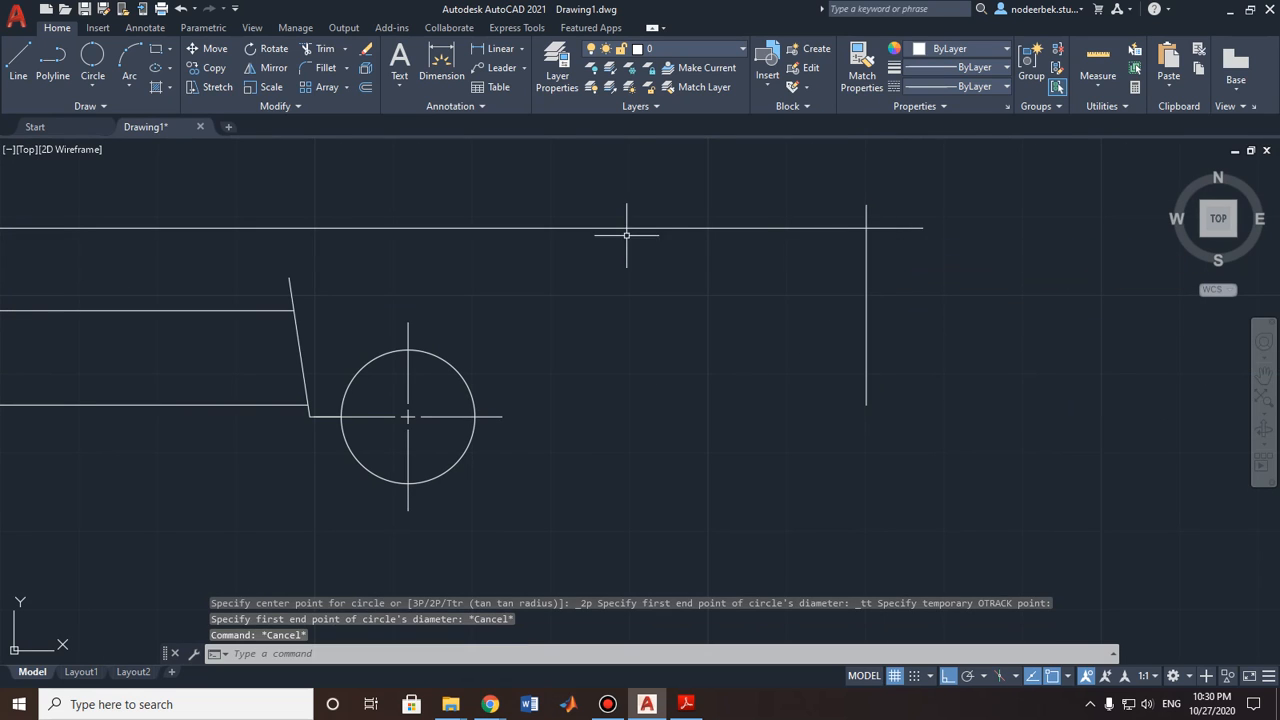
Step: Draw a two-point circle of diameter 6 leftward from the handle-end vertical line, starting 12.2 below its intersection with the uppermost horizontal line
left_click(18, 62)
left_click(92, 58)
right_click(468, 207, "shift")
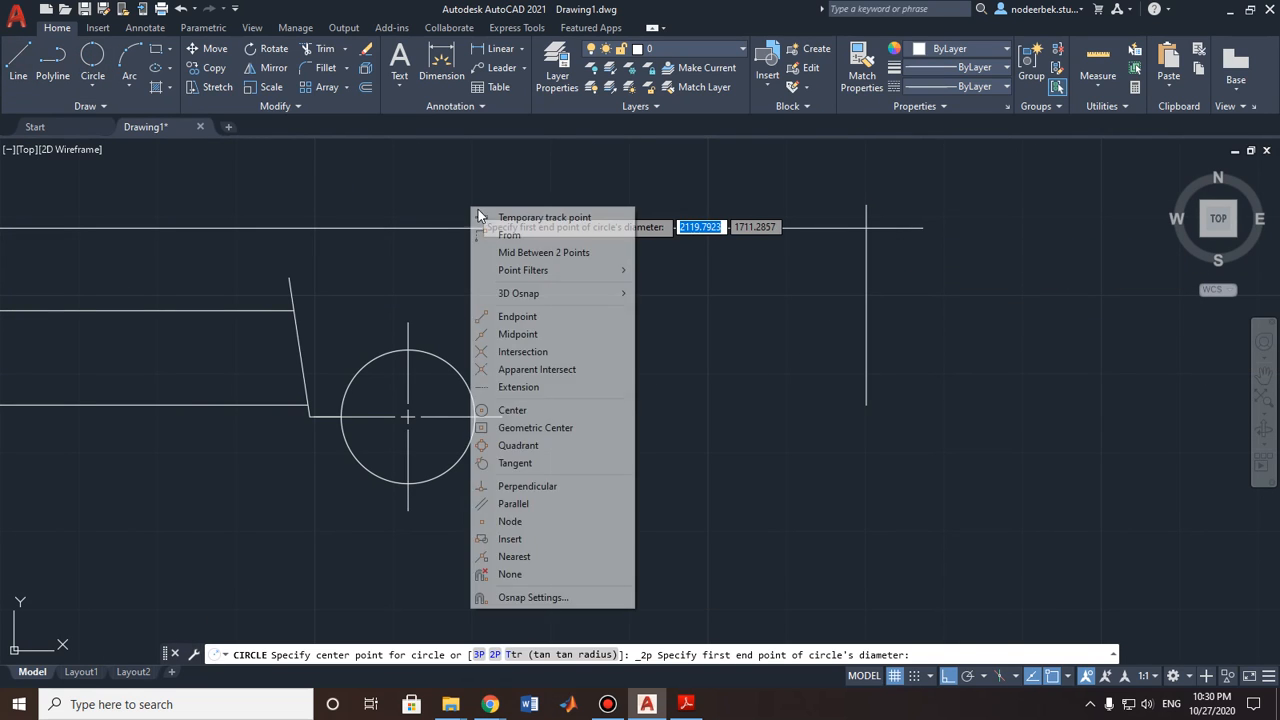
left_click(590, 217)
left_click(866, 228)
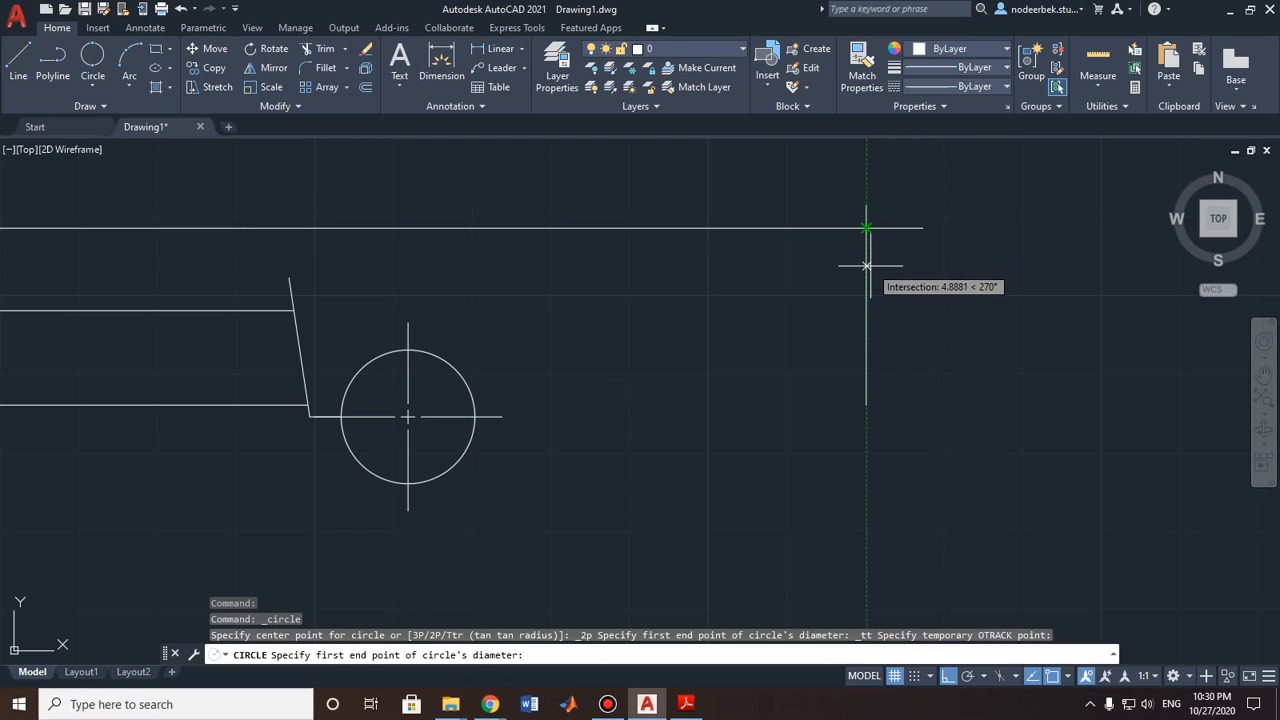
type("12.2")
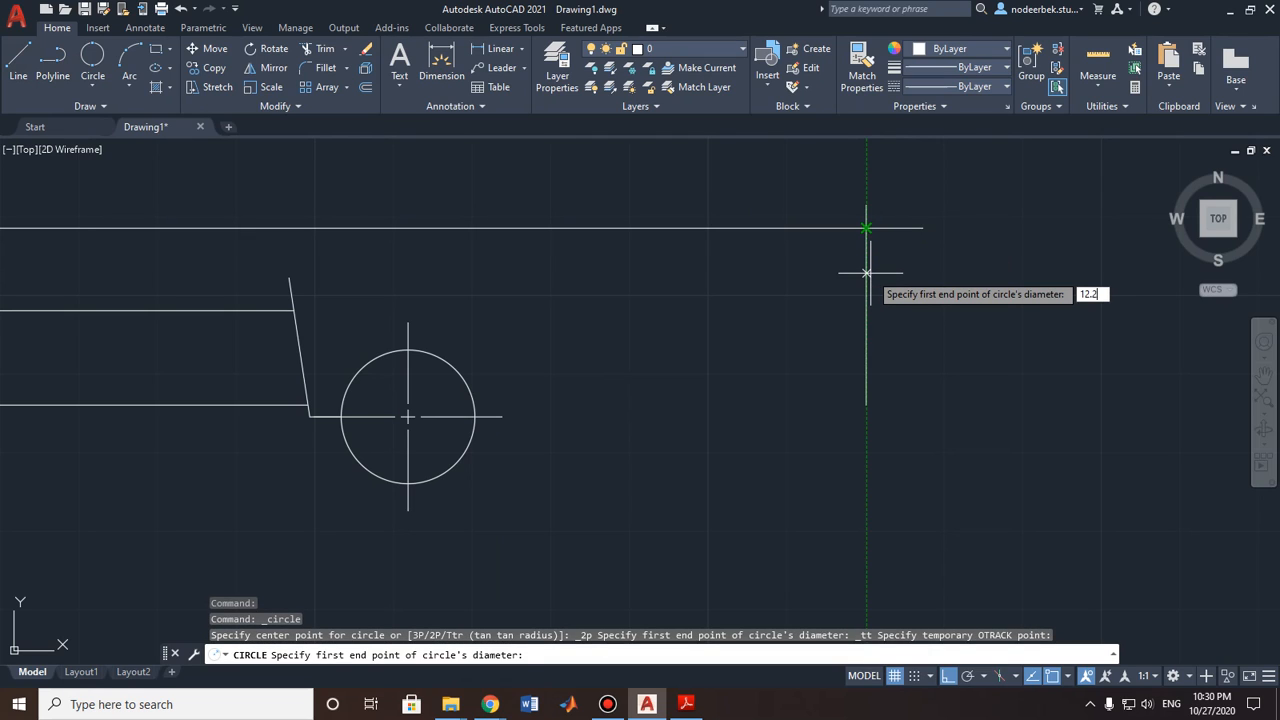
key("Return")
scroll(725, 364, "down", 5)
middle_click_drag(641, 365, 919, 335)
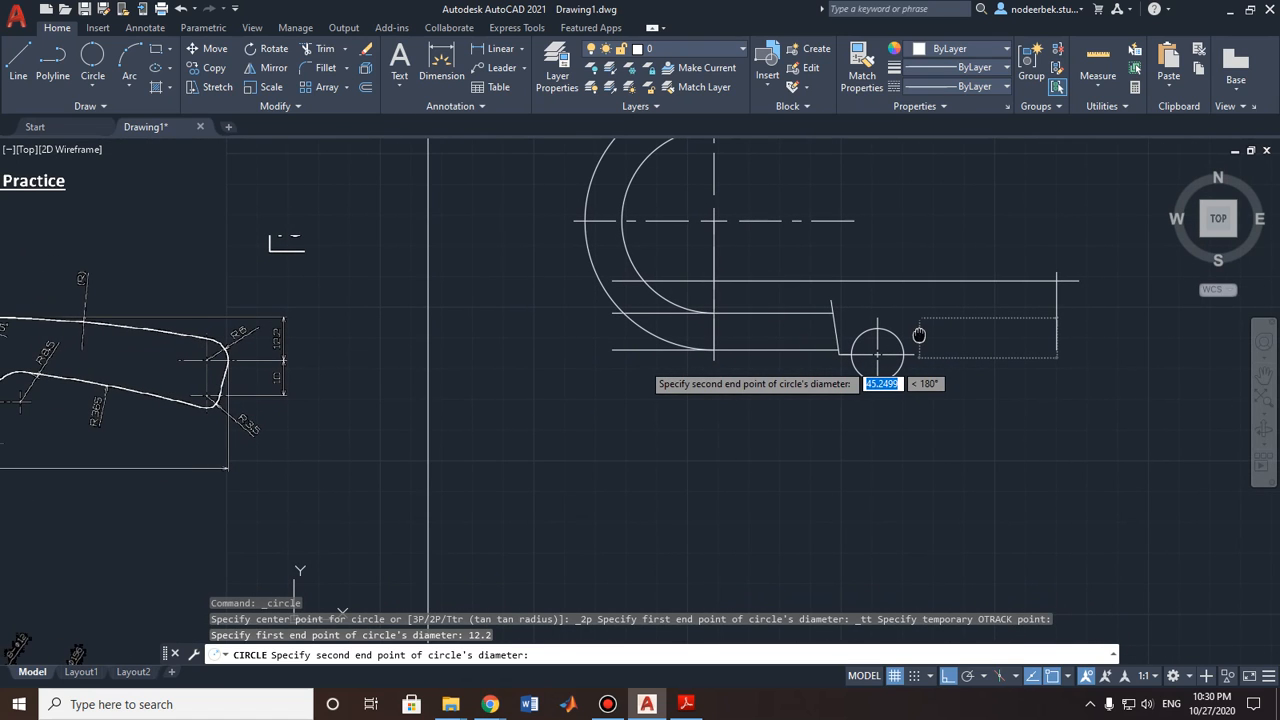
middle_click_drag(919, 335, 706, 421)
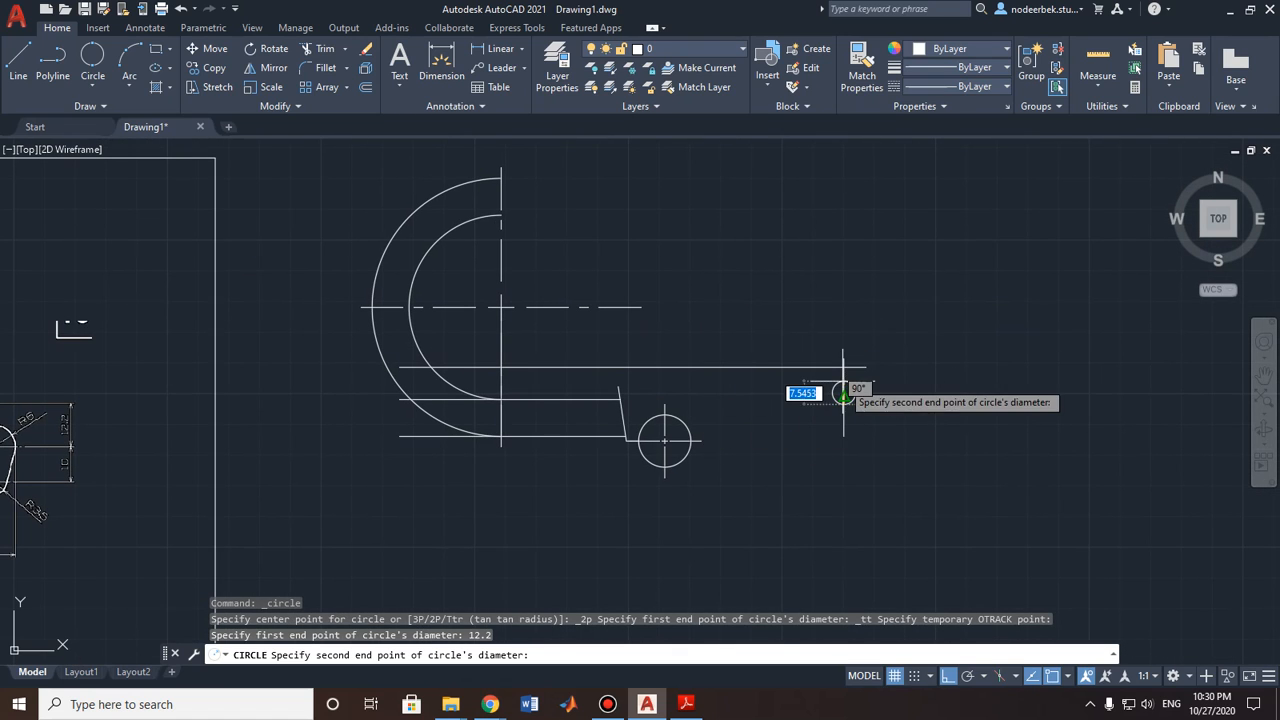
scroll(845, 381, "up", 4)
scroll(845, 410, "up", 3)
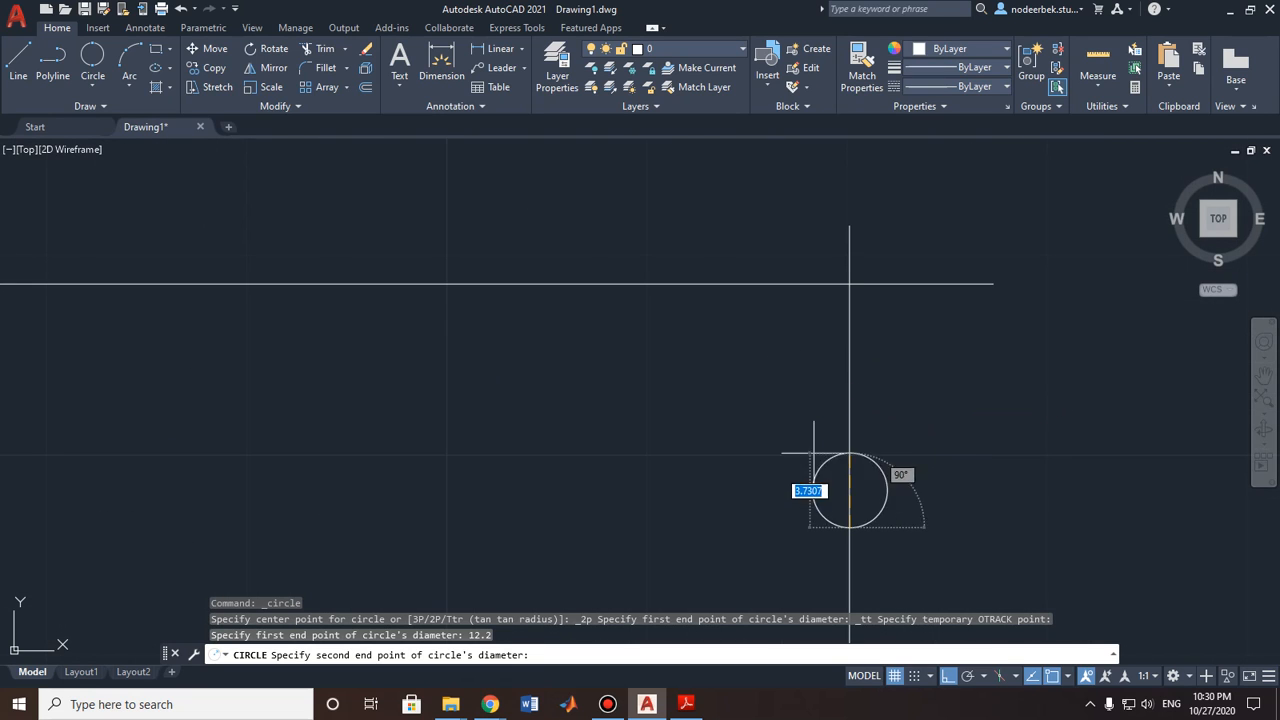
middle_click_drag(690, 500, 707, 355)
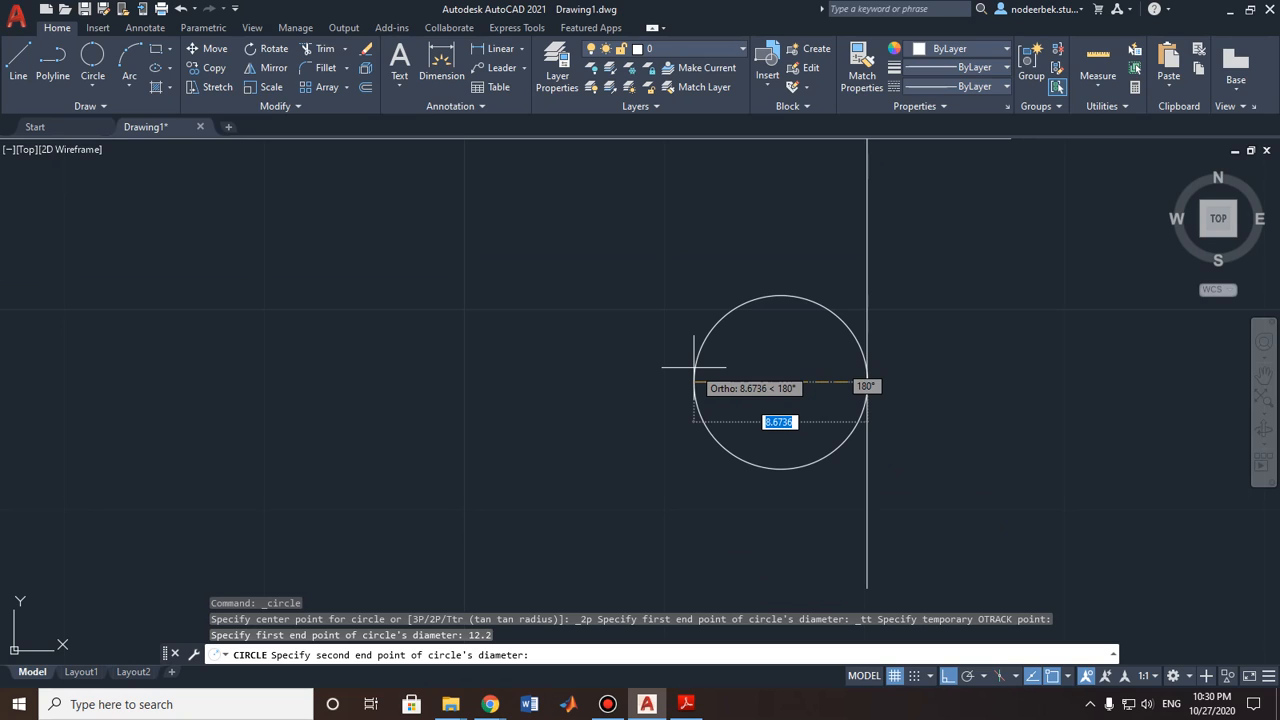
type("6")
key("Return")
scroll(693, 367, "down", 4)
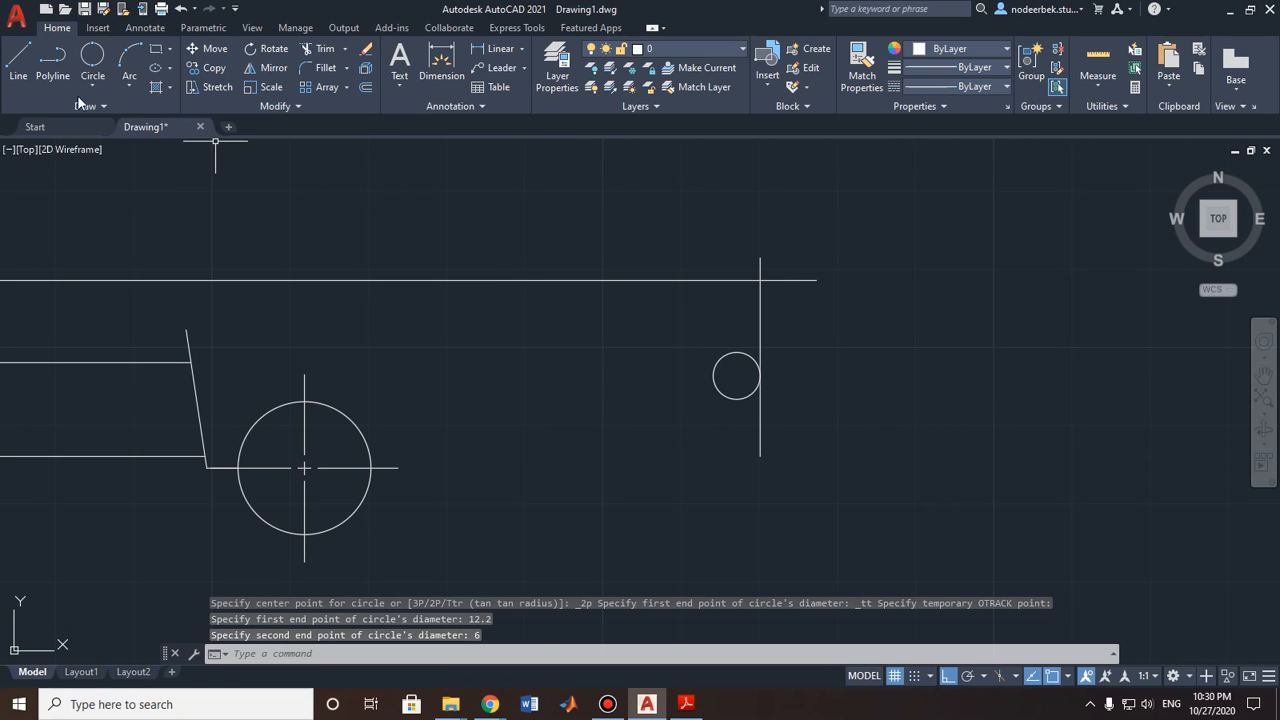
left_click(100, 62)
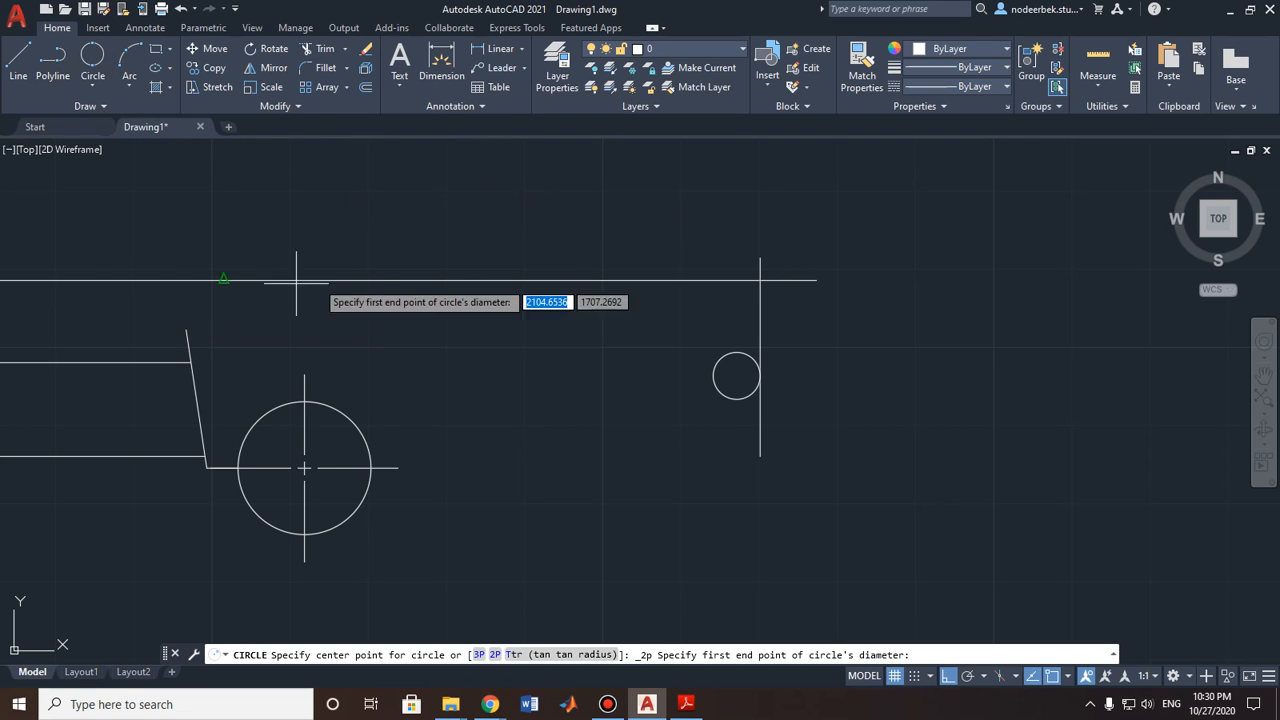
right_click(565, 258)
left_click(363, 6)
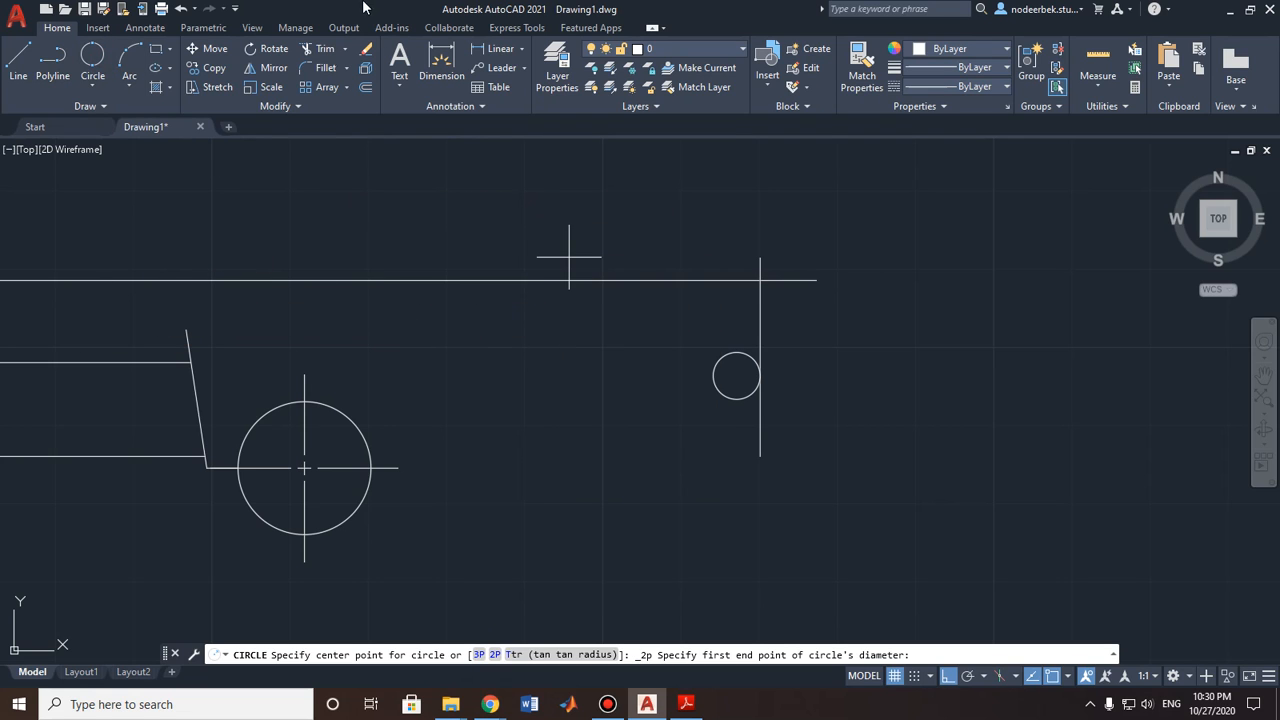
middle_click_drag(186, 357, 461, 357)
middle_click_drag(131, 379, 545, 344)
middle_click_drag(34, 429, 342, 409)
scroll(342, 409, "down", 2)
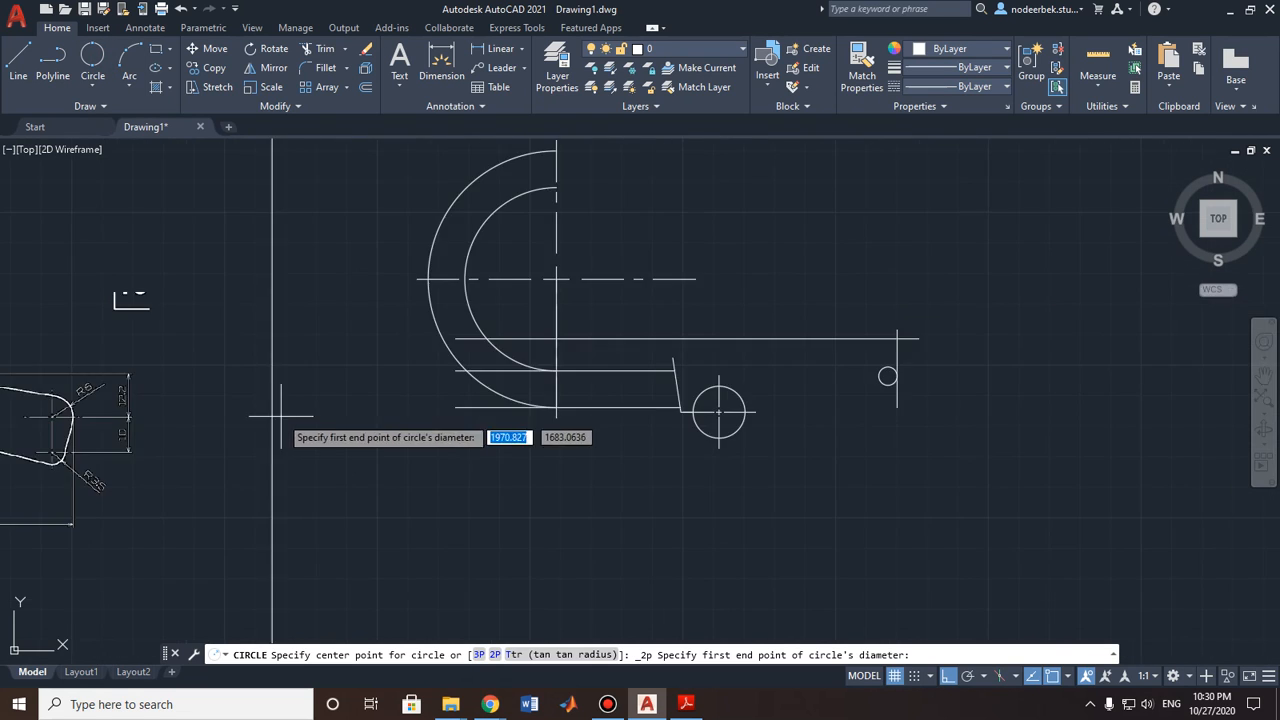
scroll(127, 425, "up", 2)
scroll(135, 440, "down", 1)
mouse_move(640, 438)
middle_mouse_down()
mouse_move(517, 437)
mouse_move(469, 411)
mouse_move(720, 367)
middle_mouse_up()
middle_click_drag(186, 406, 281, 393)
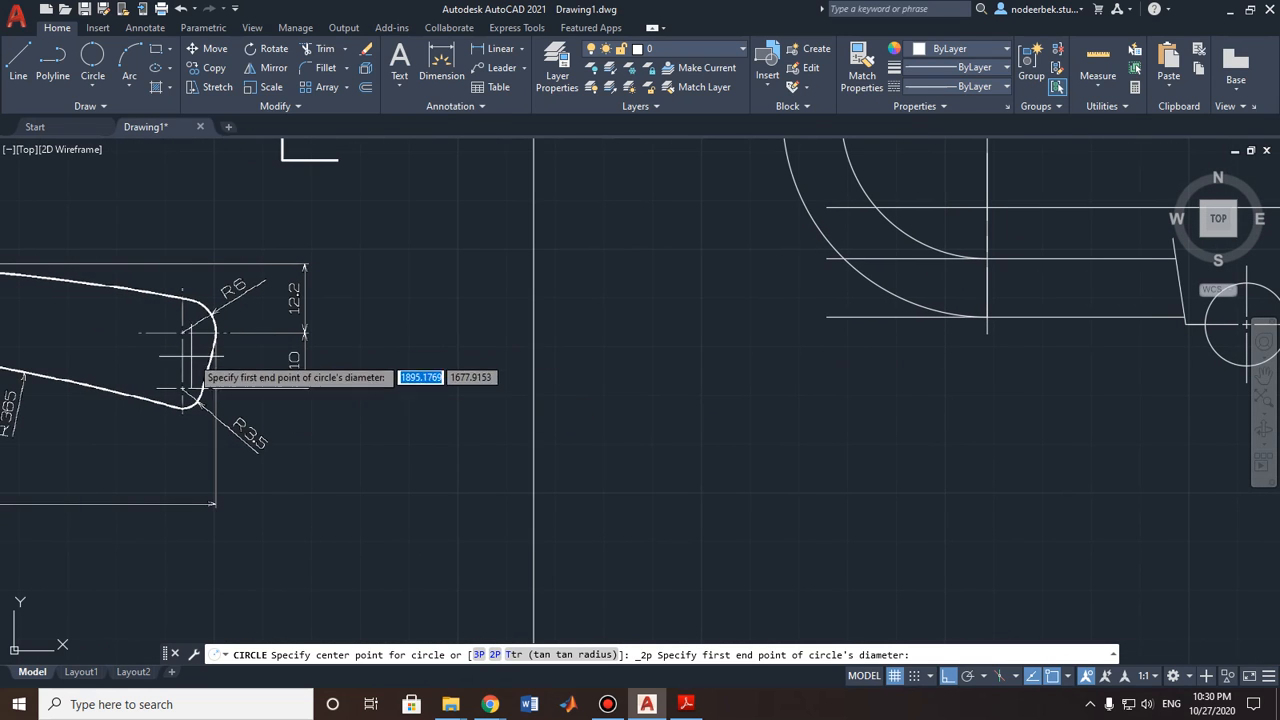
middle_click_drag(1026, 351, 434, 400)
scroll(890, 345, "up", 2)
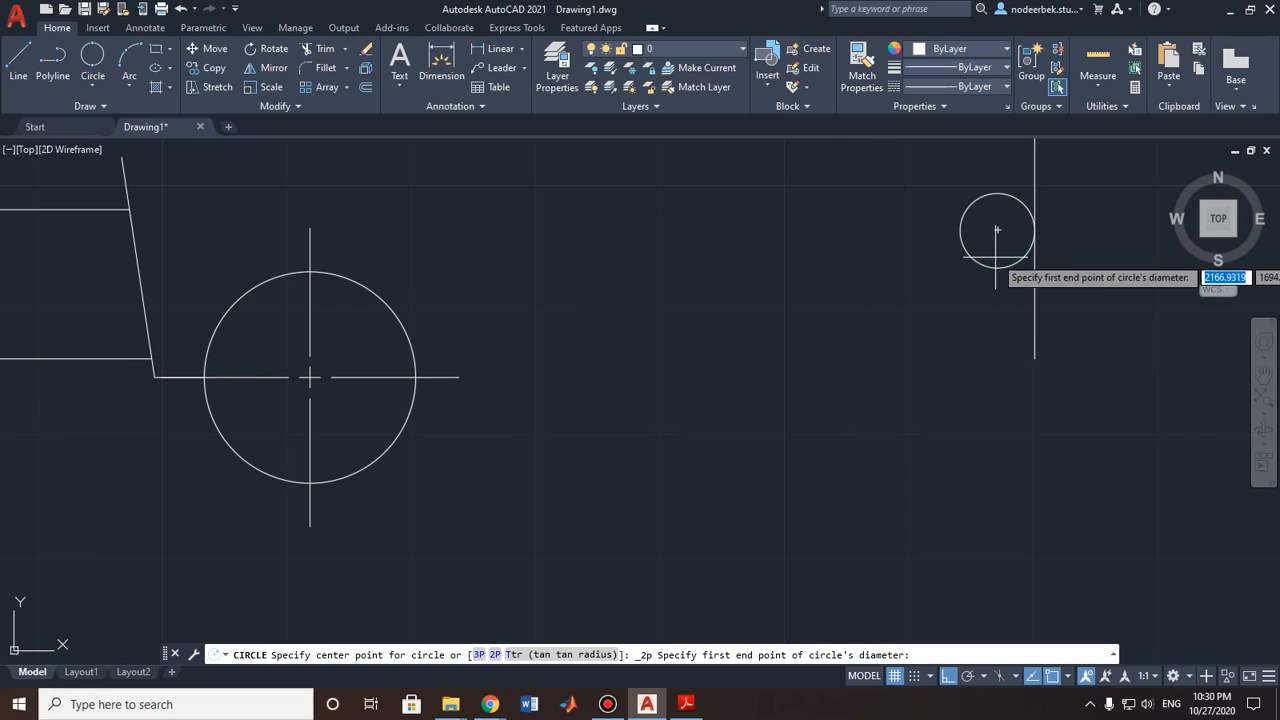
middle_click_drag(991, 262, 847, 317)
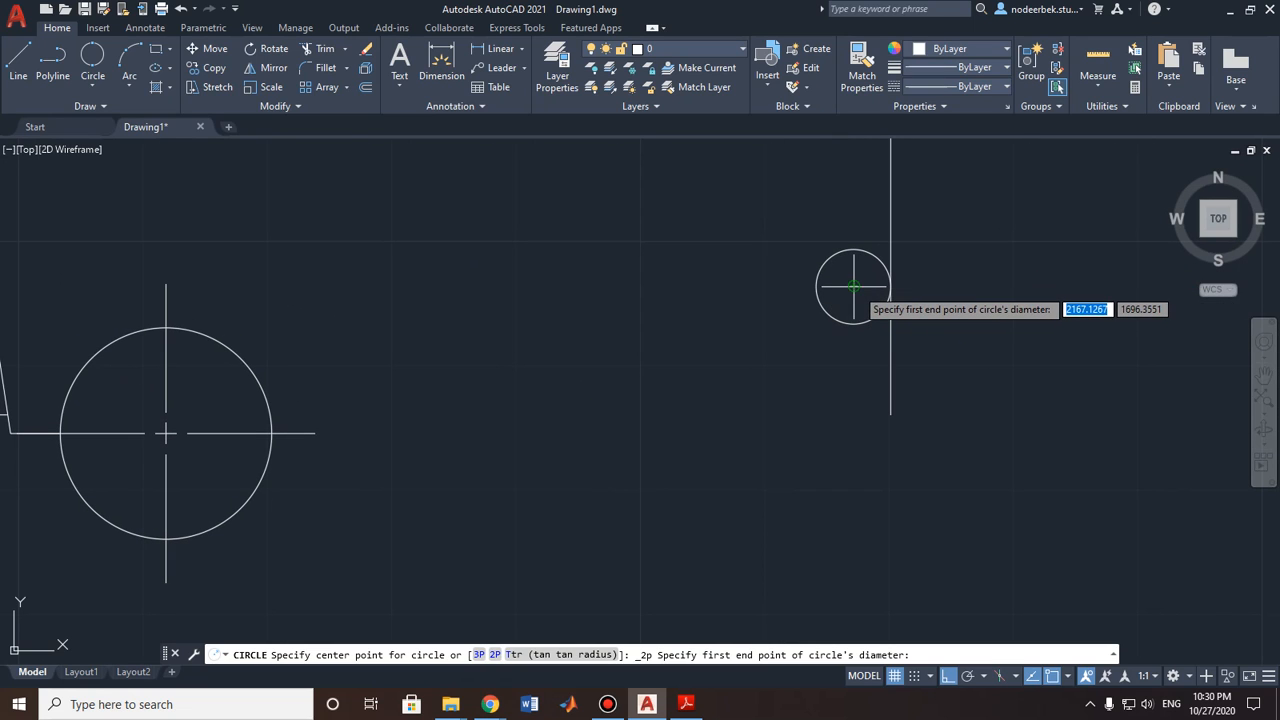
left_click(853, 286)
key("Escape")
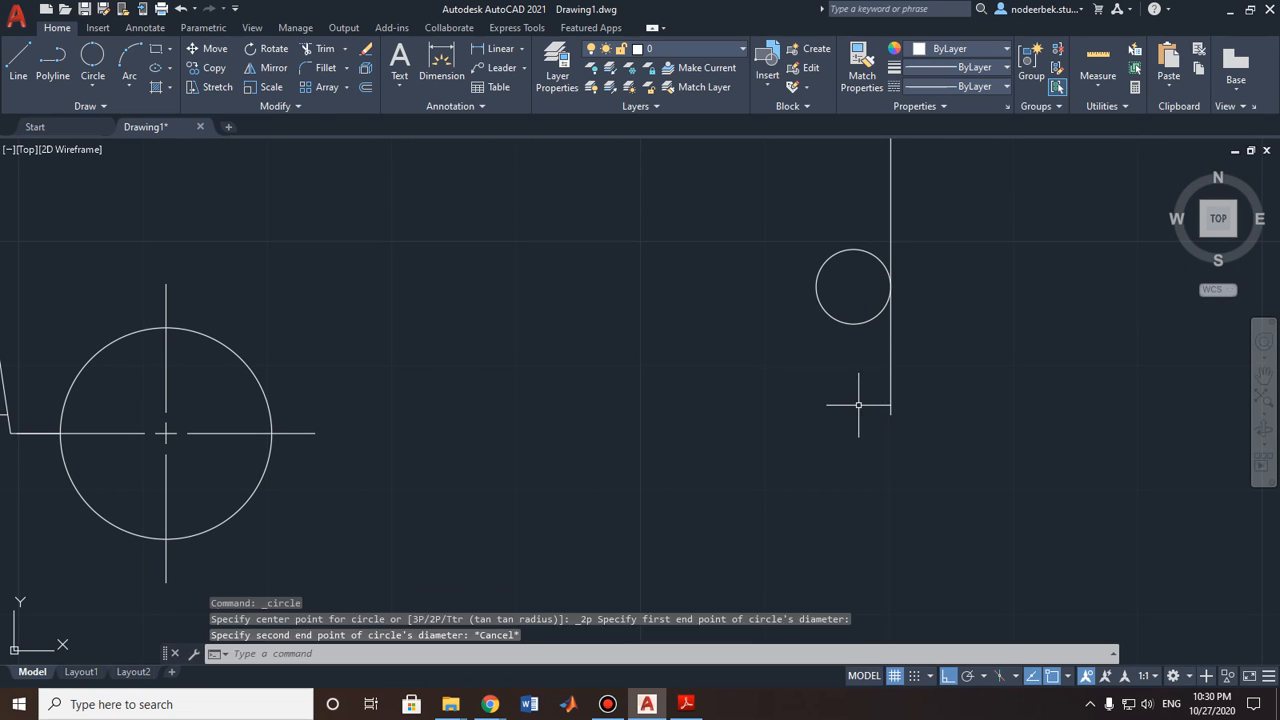
Step: Draw a two-point circle of diameter 3.5 upward from a point 10 directly below the centre of the small handle-end circle
left_click(92, 60)
right_click(354, 228, "shift")
left_click(400, 237)
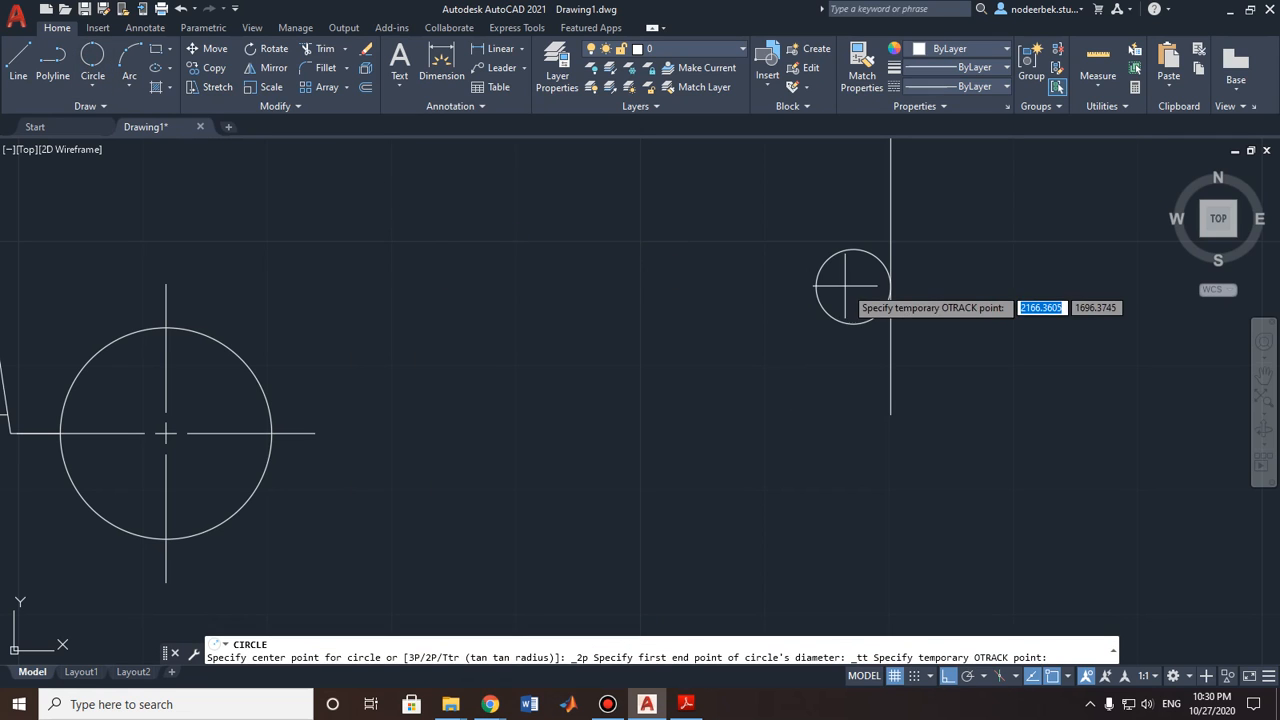
left_click(853, 287)
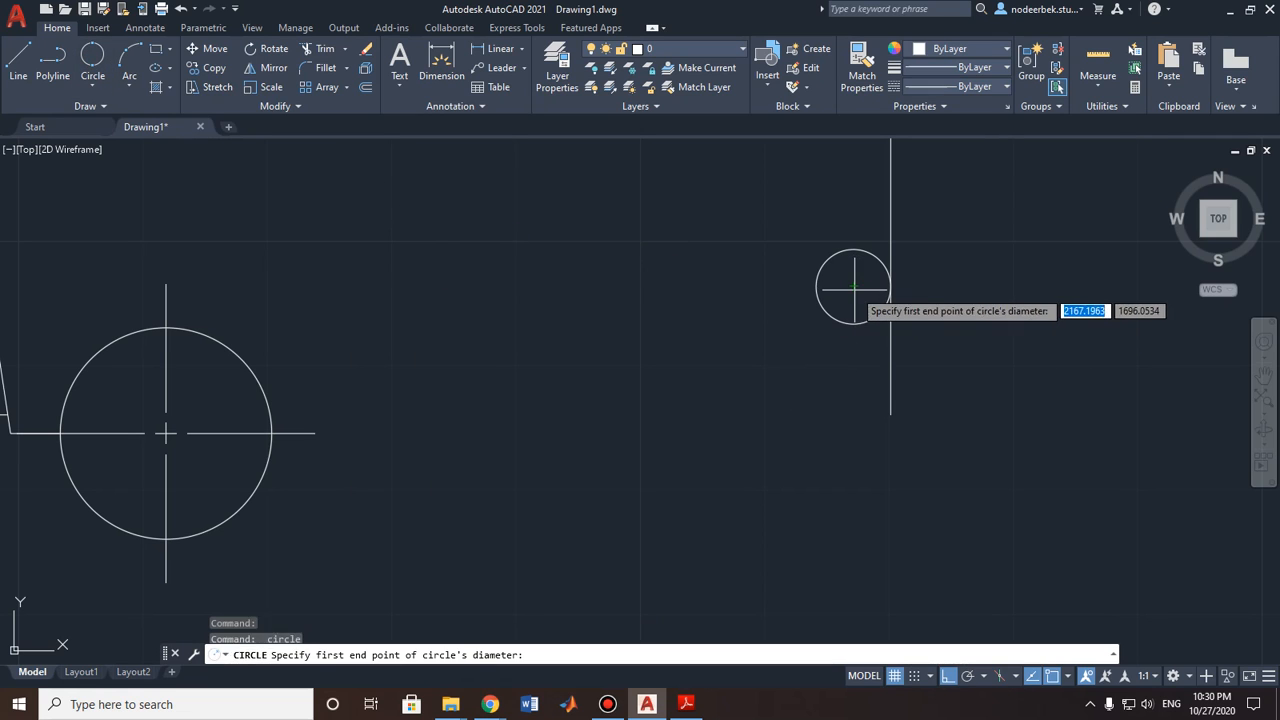
type("10")
key("Return")
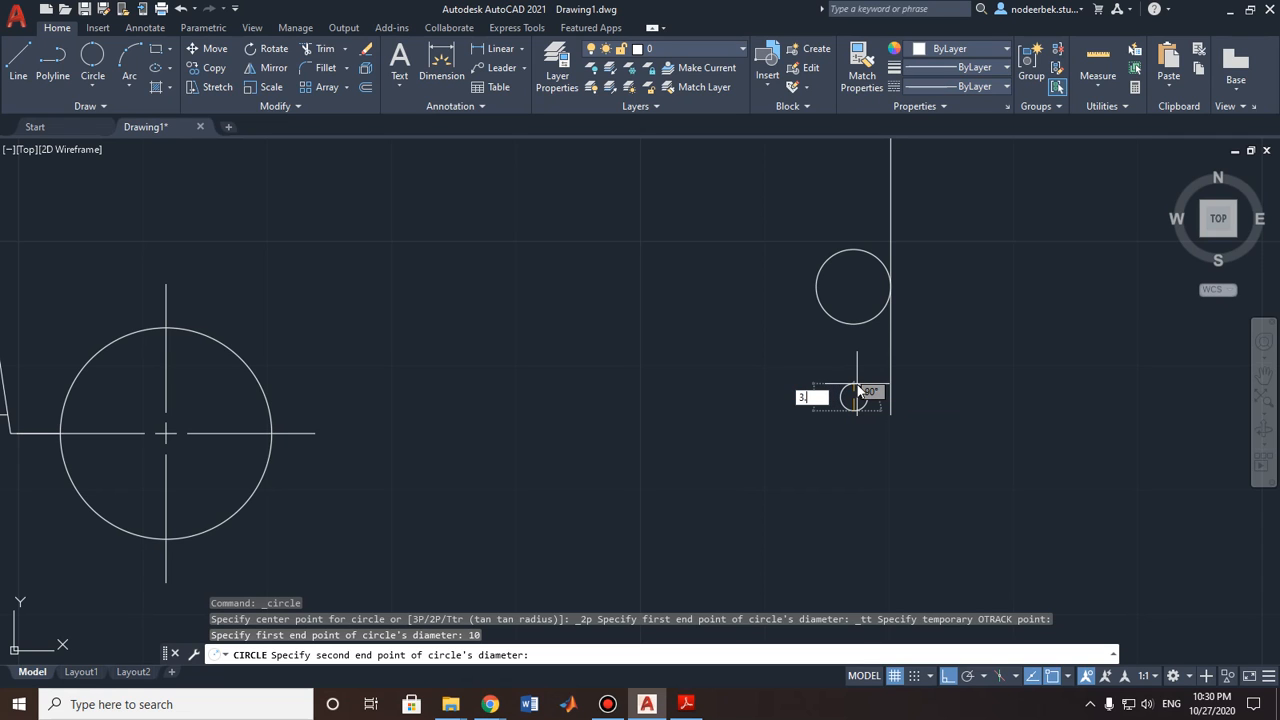
key("Return")
key("Escape")
Step: Delete the vertical construction line touching the upper of the two small handle-end circles
scroll(768, 416, "down", 2)
middle_click_drag(543, 458, 871, 426)
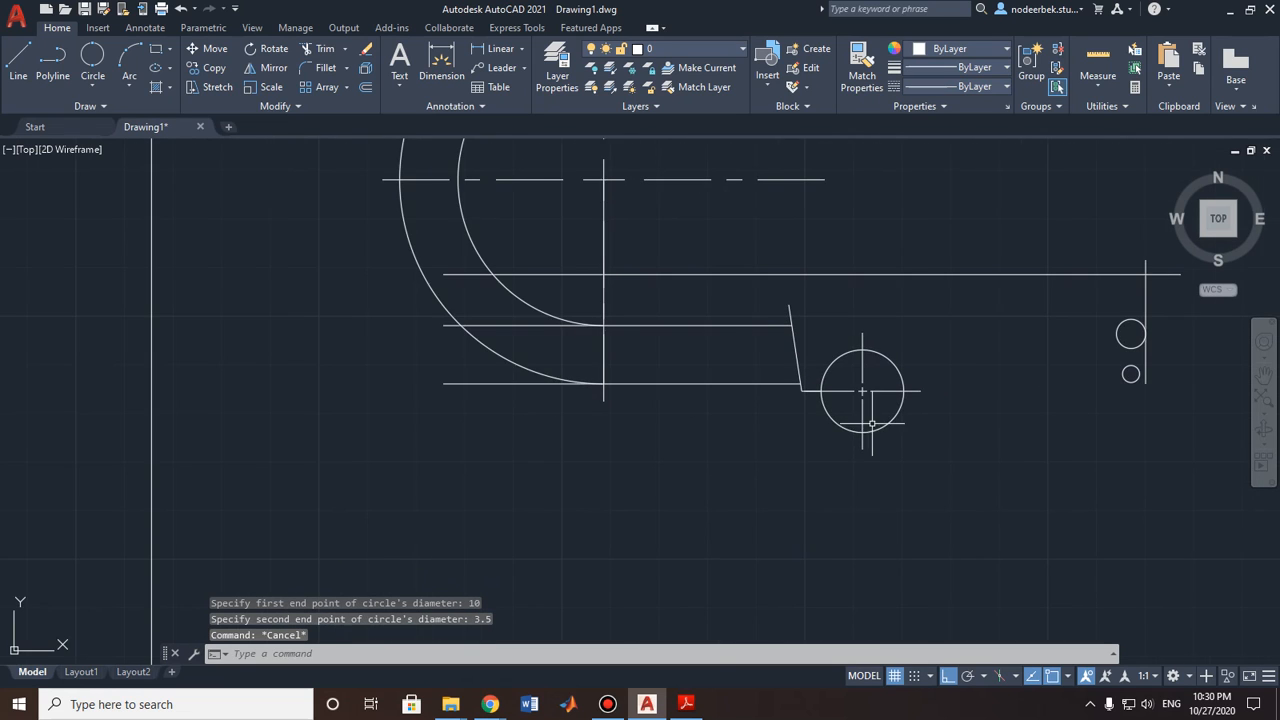
mouse_move(450, 451)
middle_mouse_down()
mouse_move(731, 399)
mouse_move(455, 418)
middle_mouse_up()
middle_click_drag(975, 421, 808, 456)
middle_click_drag(1116, 310, 978, 352)
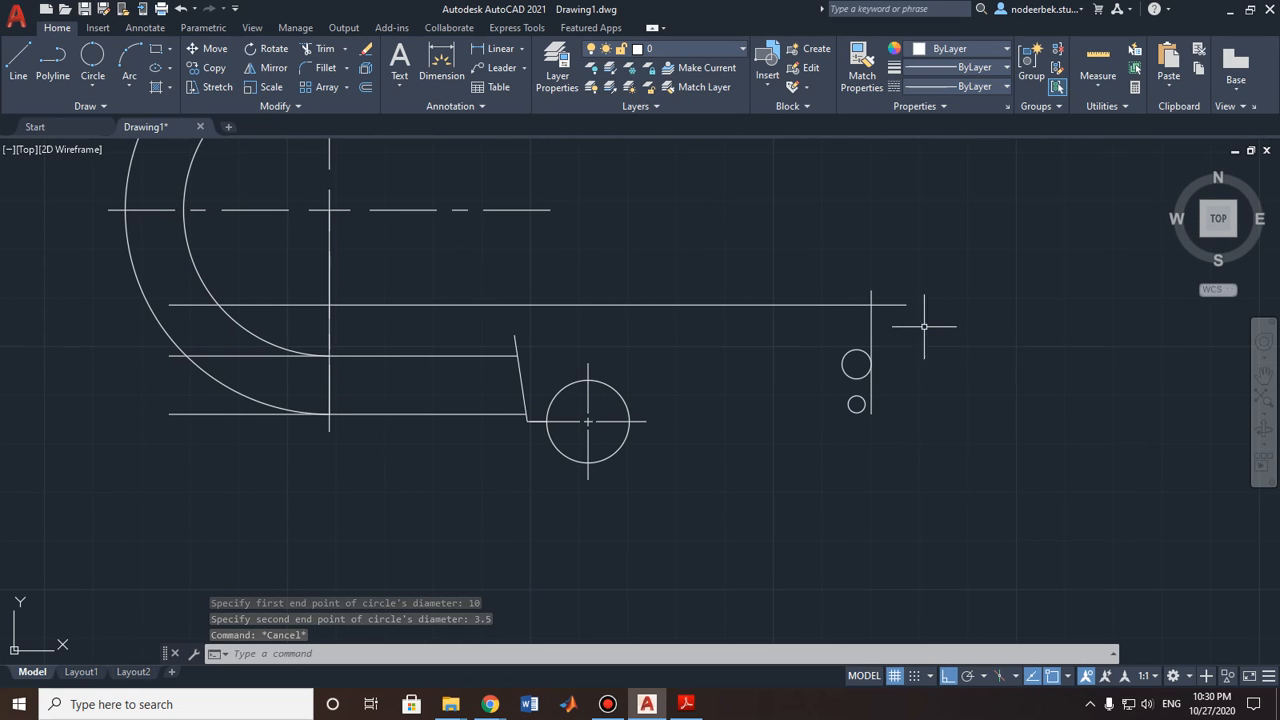
left_click(872, 329)
key("Delete")
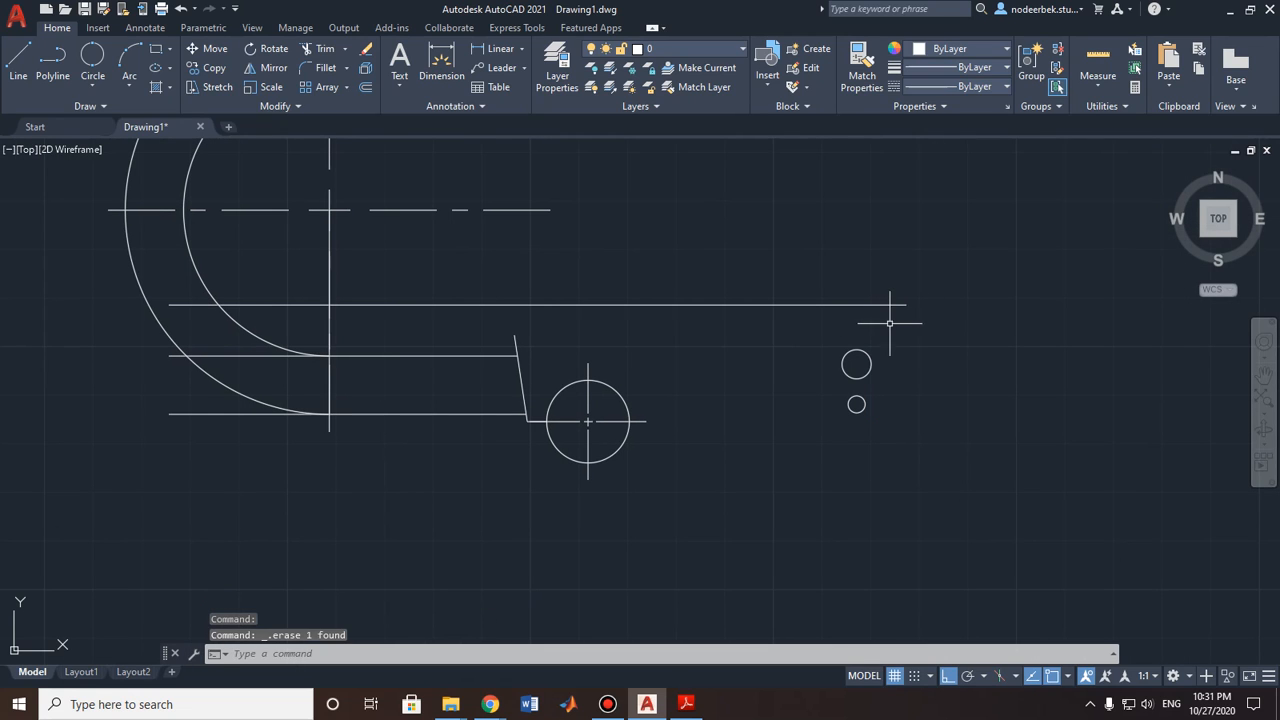
Step: Add center marks to both small handle-end circles
scroll(886, 363, "up", 6)
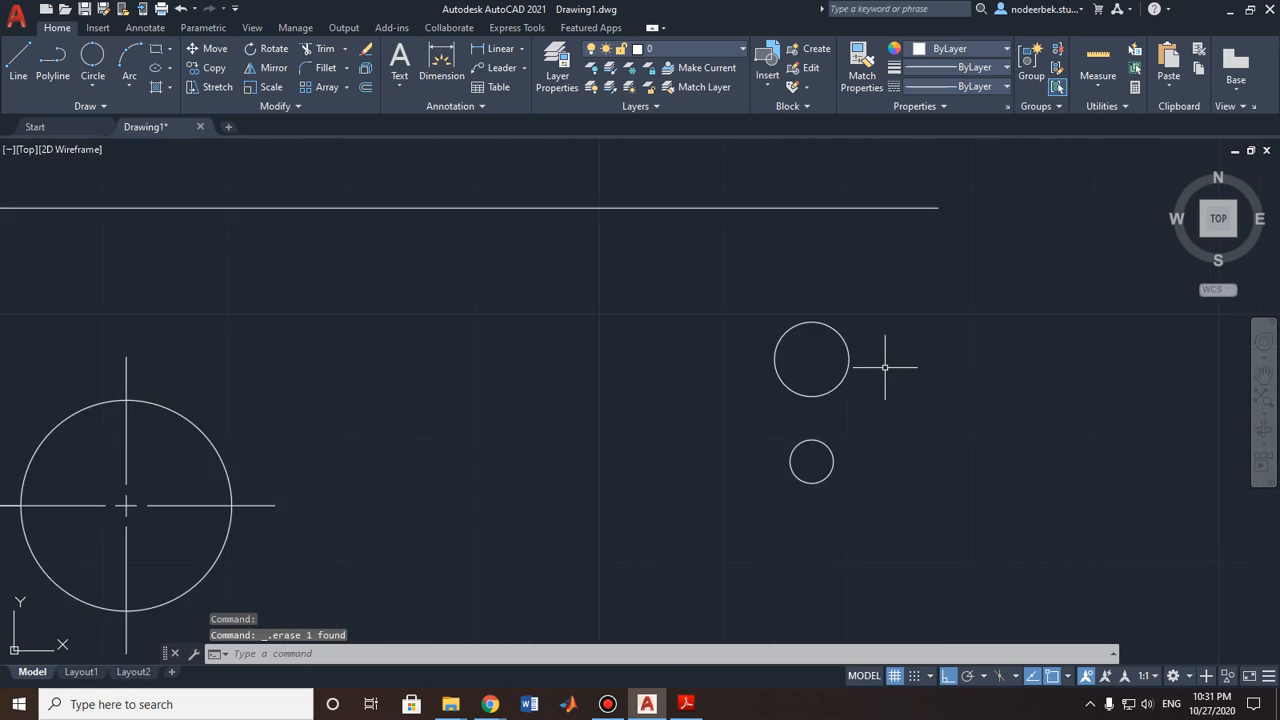
left_click(143, 28)
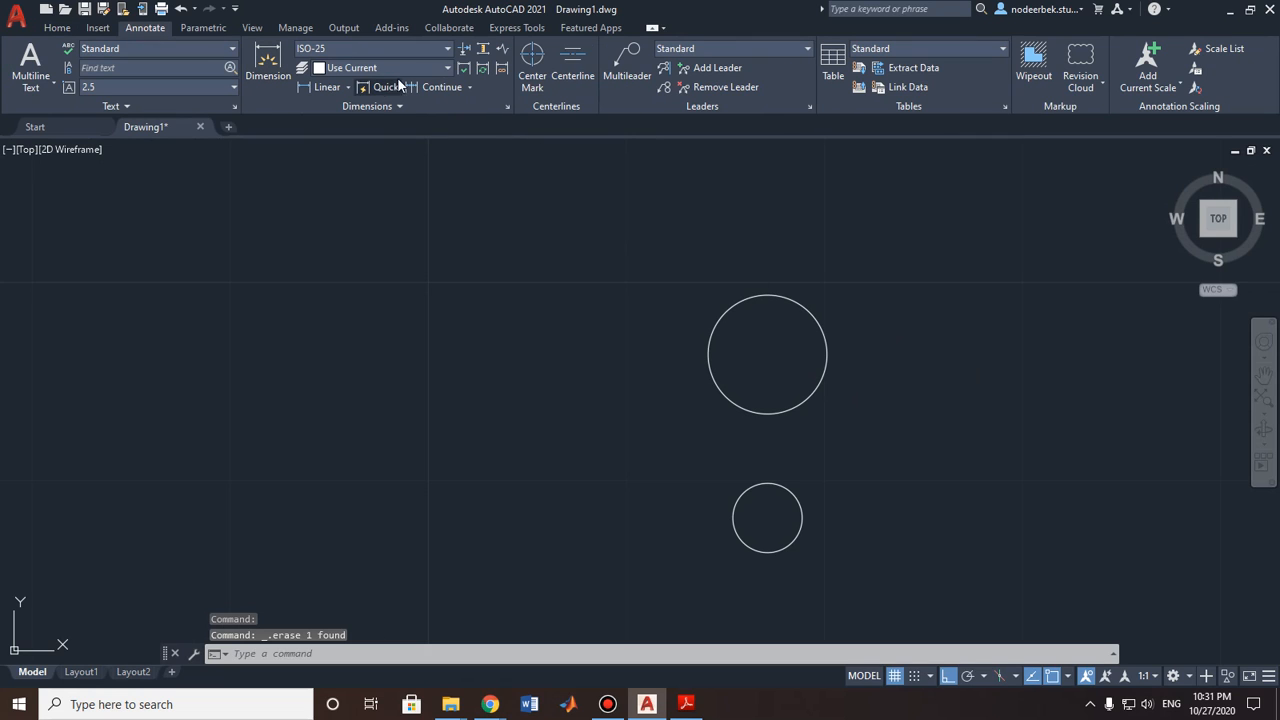
left_click(810, 312)
left_click(800, 505)
key("Escape")
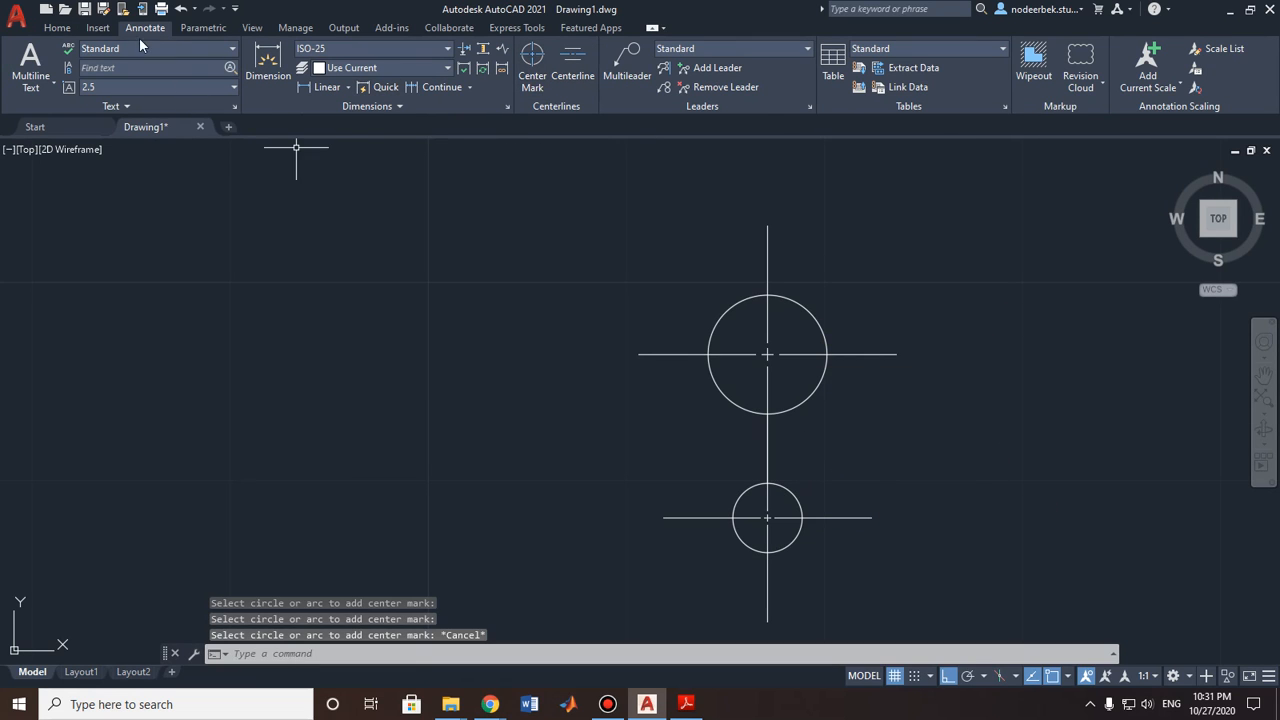
Step: Examine the handle's lower edge and its radius dimensions in the reference Drawing No:1
left_click(52, 30)
scroll(212, 341, "down", 5)
middle_click_drag(176, 329, 491, 277)
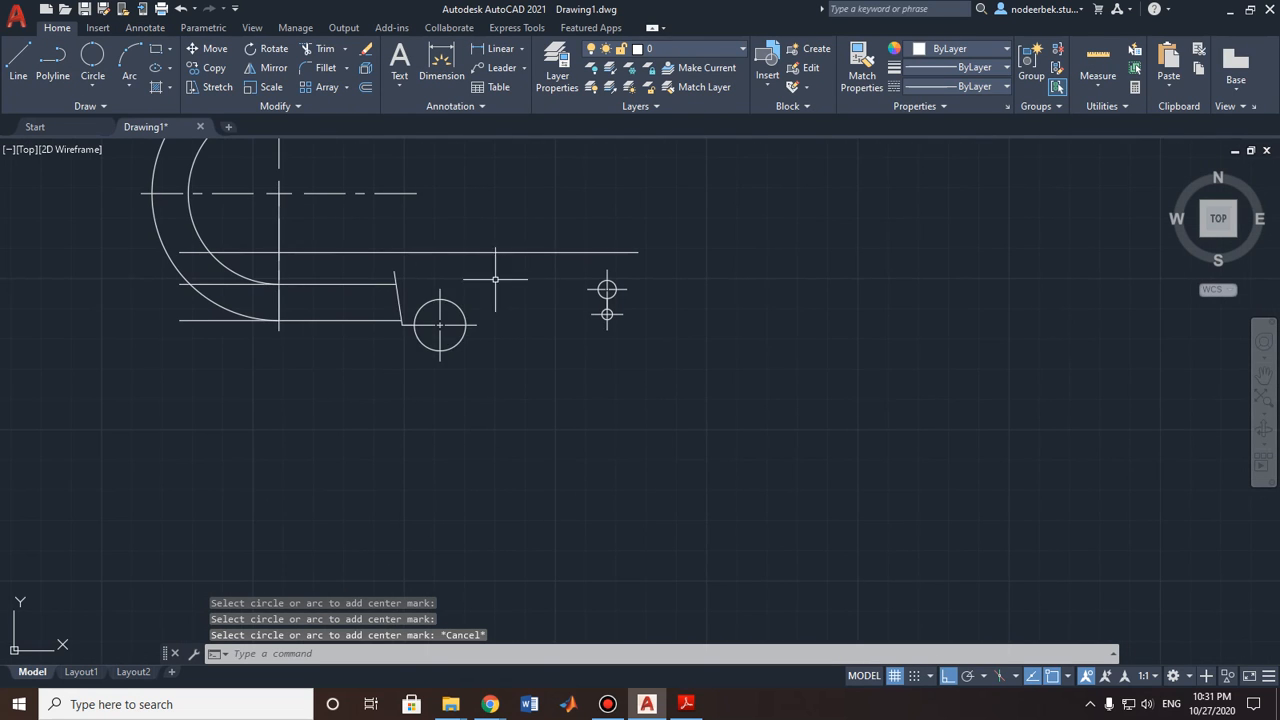
middle_click_drag(226, 375, 613, 219)
middle_click_drag(343, 251, 577, 297)
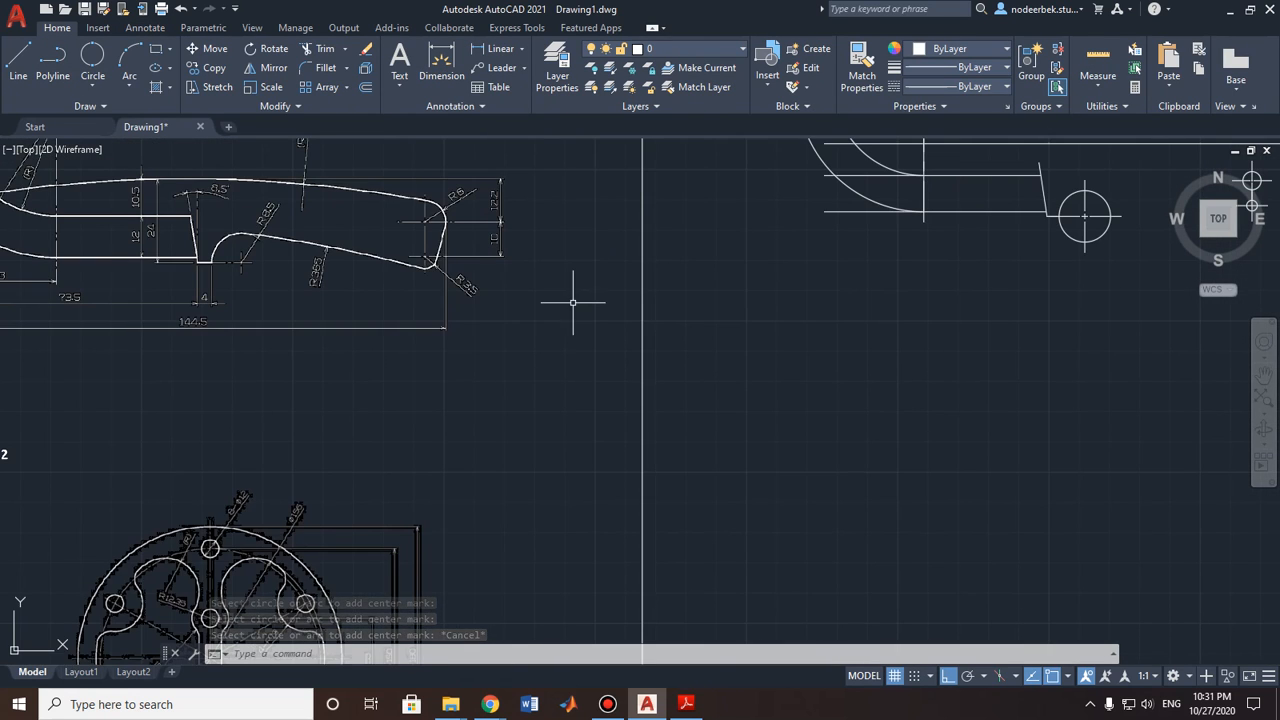
scroll(242, 276, "up", 4)
middle_click_drag(333, 212, 323, 305)
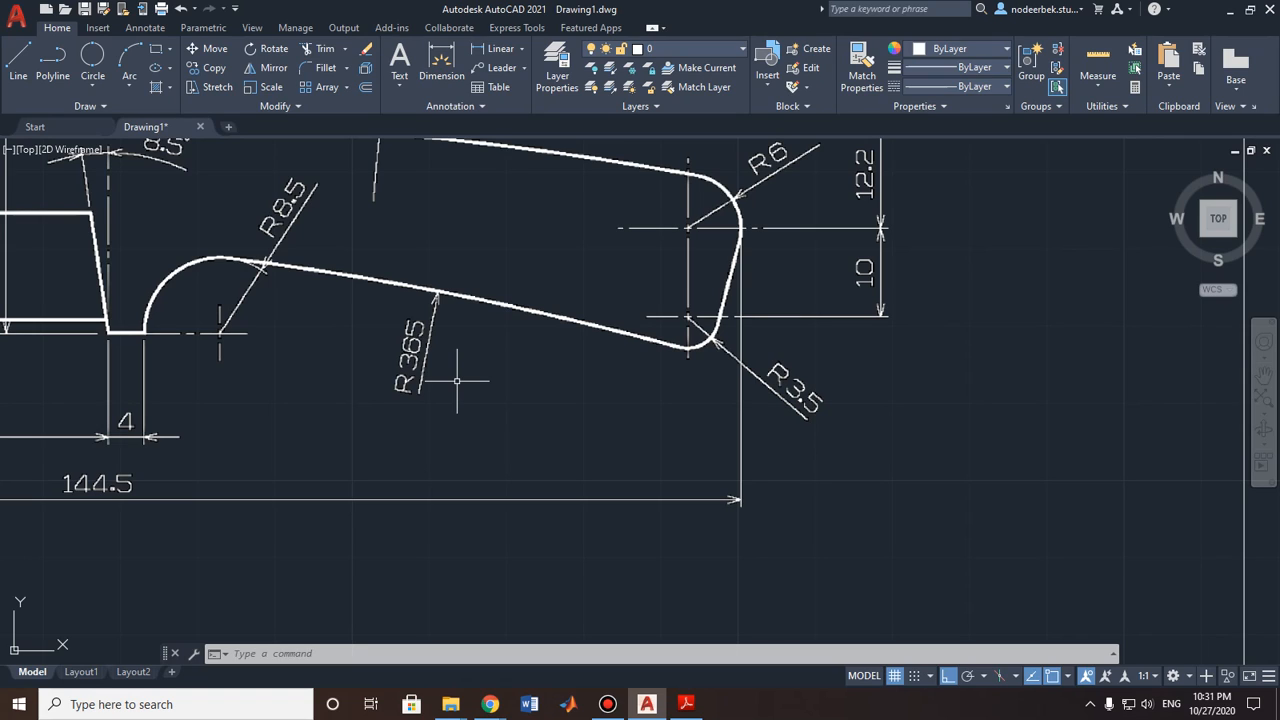
Step: Try a fillet of radius 365 starting from the lower of the two small handle-end circles
left_click(318, 67)
scroll(614, 251, "down", 4)
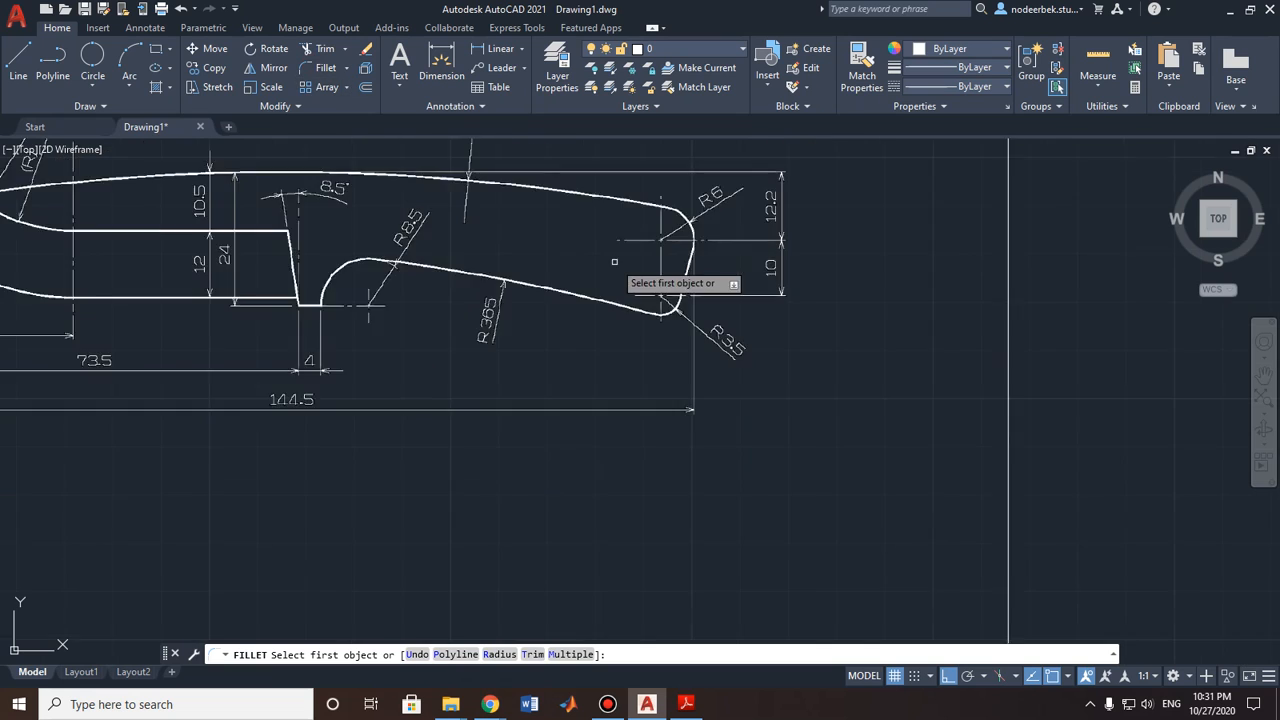
middle_click_drag(709, 249, 634, 262)
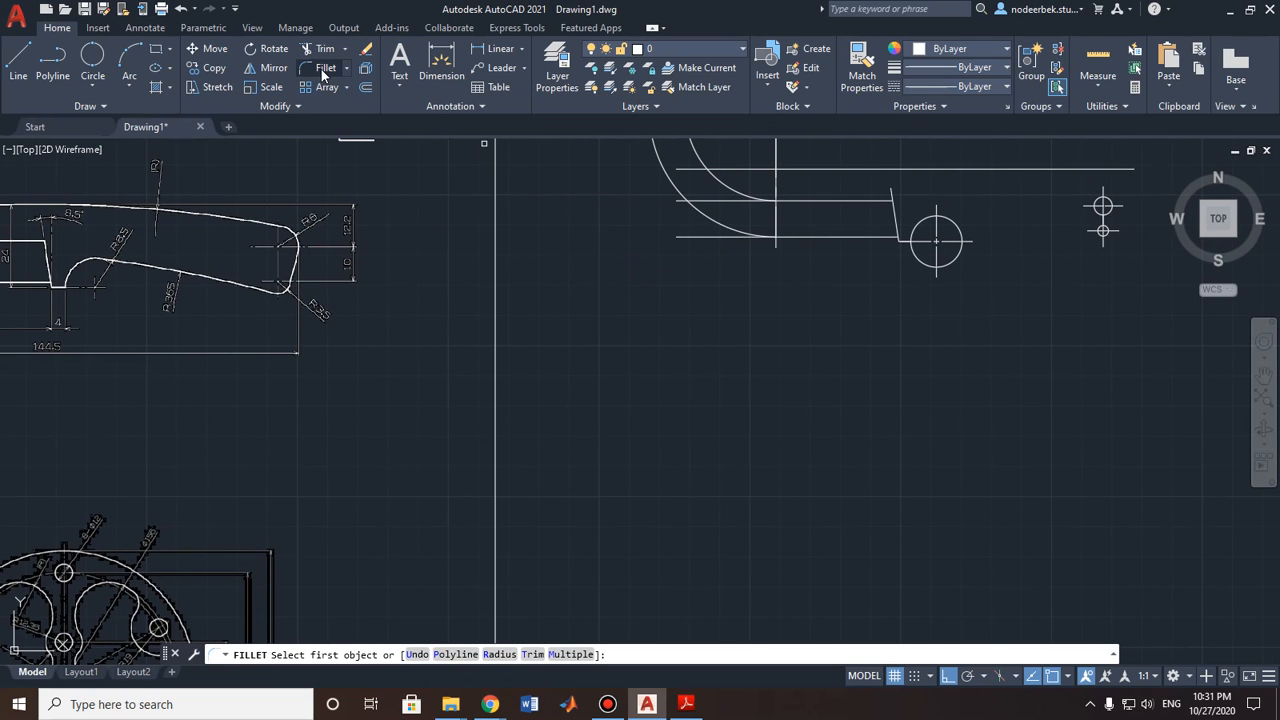
left_click(321, 69)
type("R")
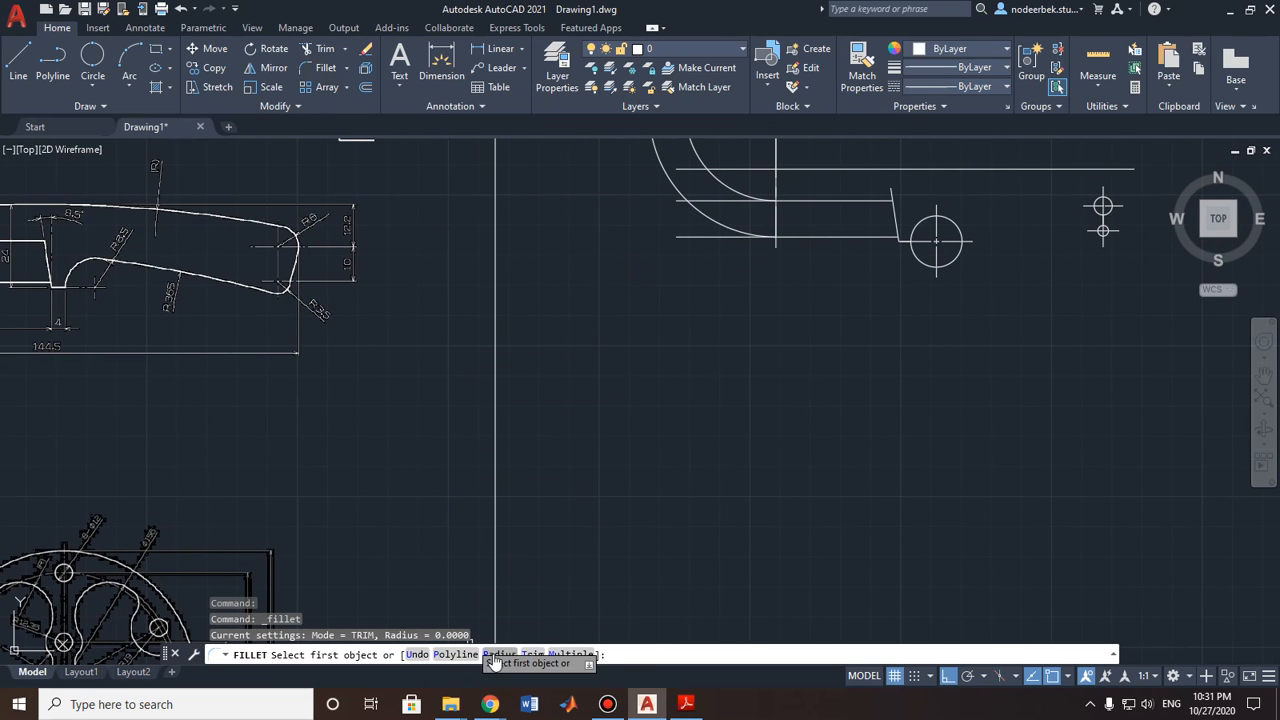
key("Return")
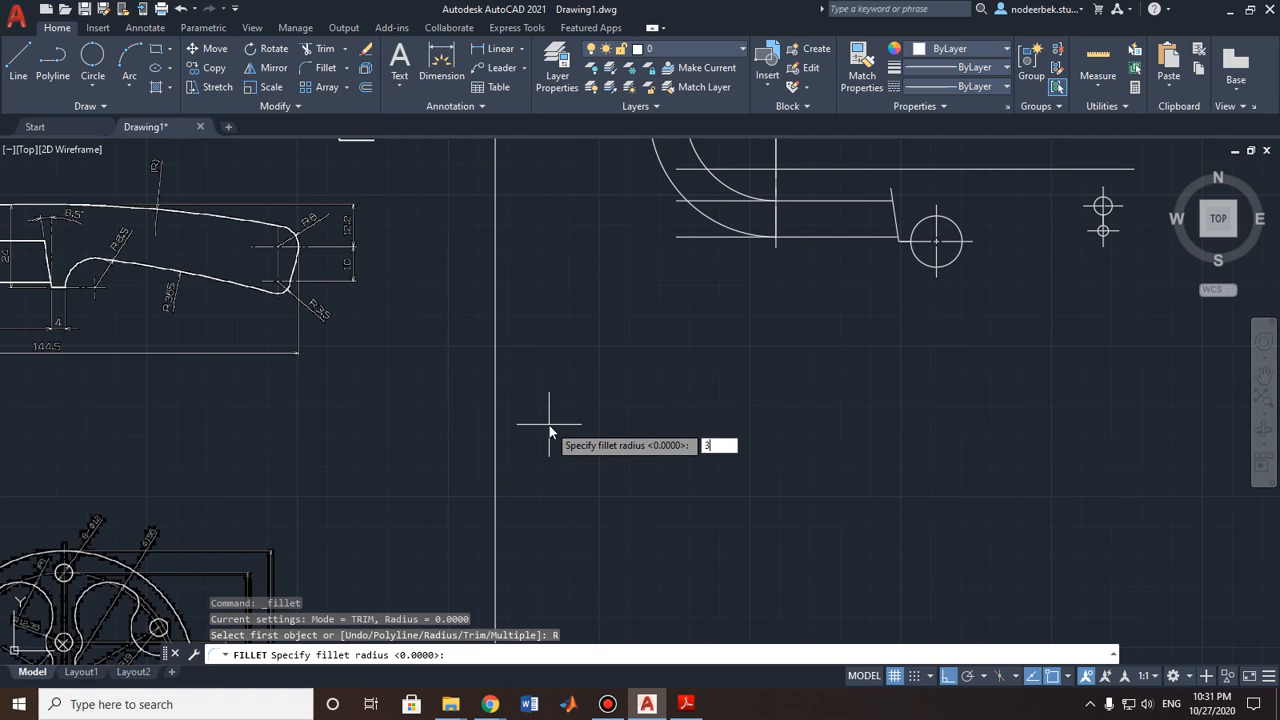
type("365")
key("Return")
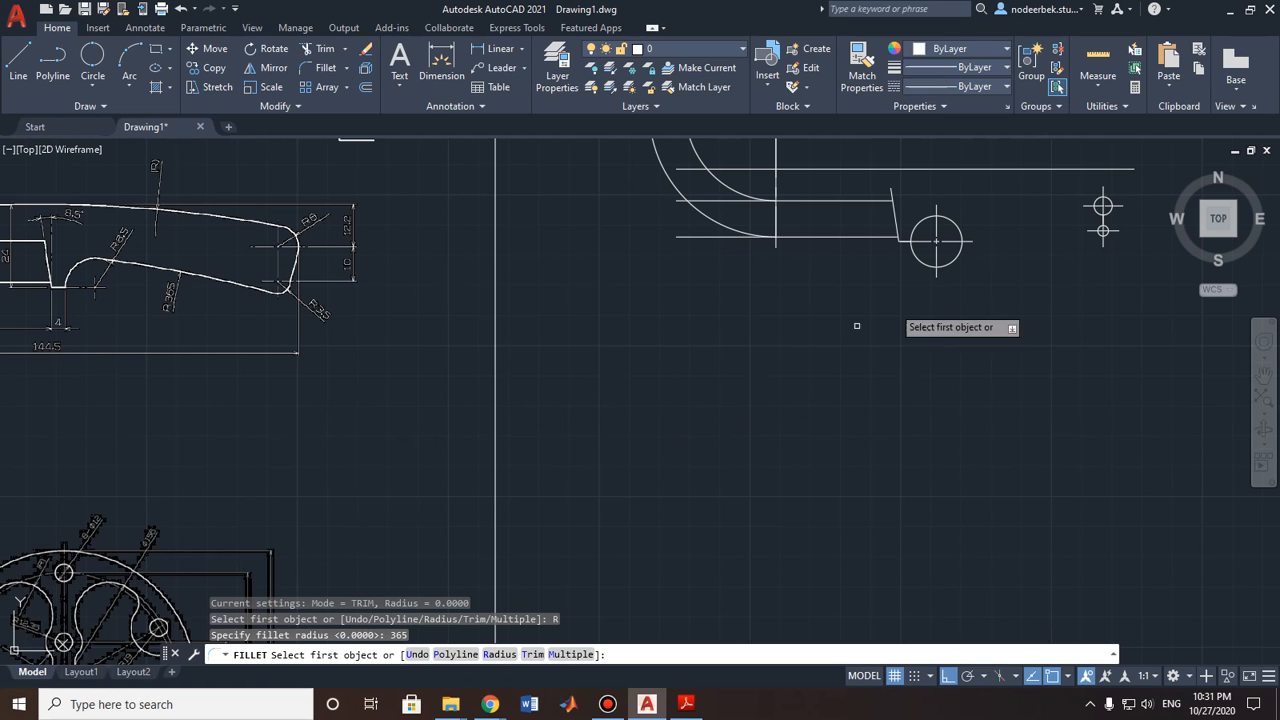
middle_click_drag(854, 323, 642, 399)
scroll(818, 308, "up", 6)
middle_click_drag(814, 289, 708, 314)
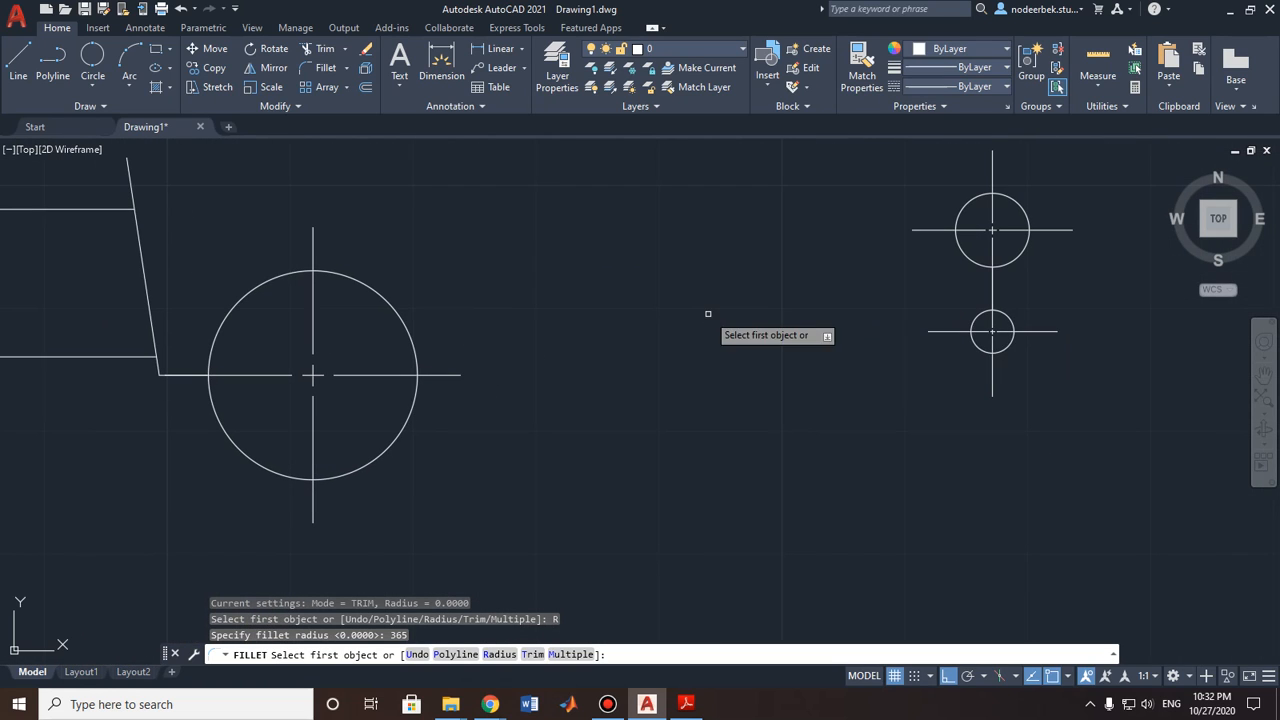
left_click(1007, 315)
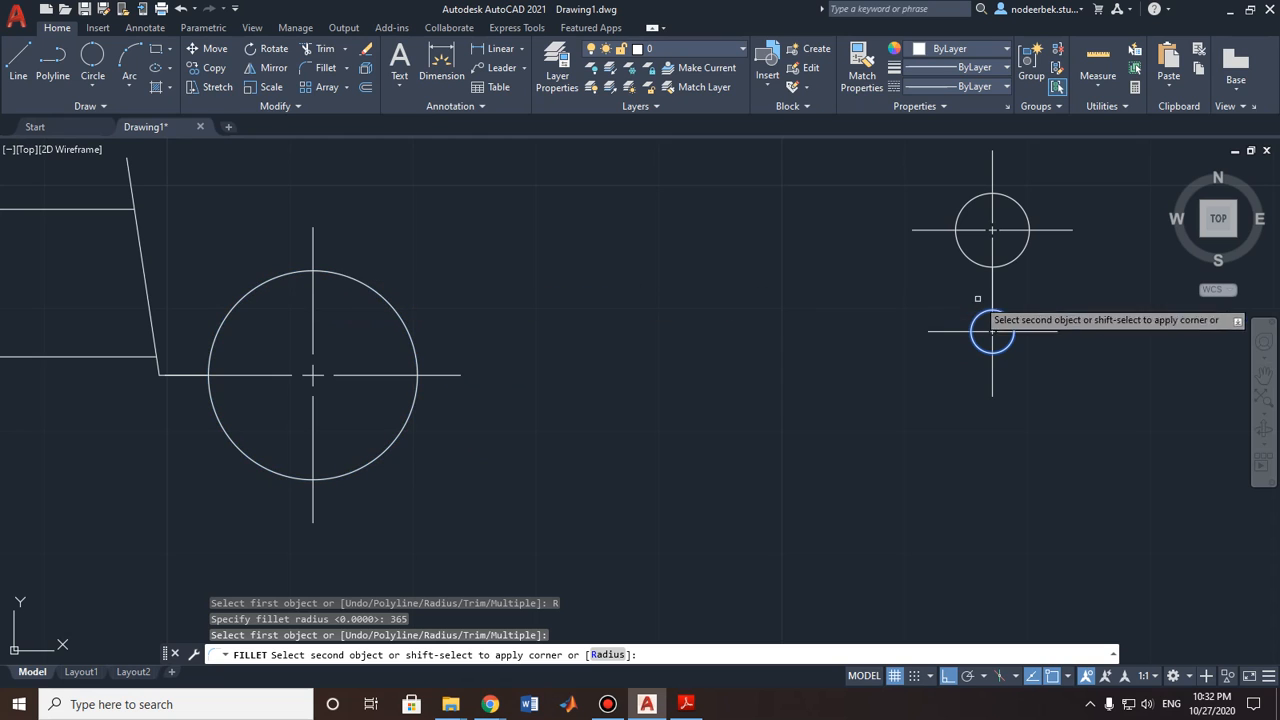
scroll(992, 335, "down", 6)
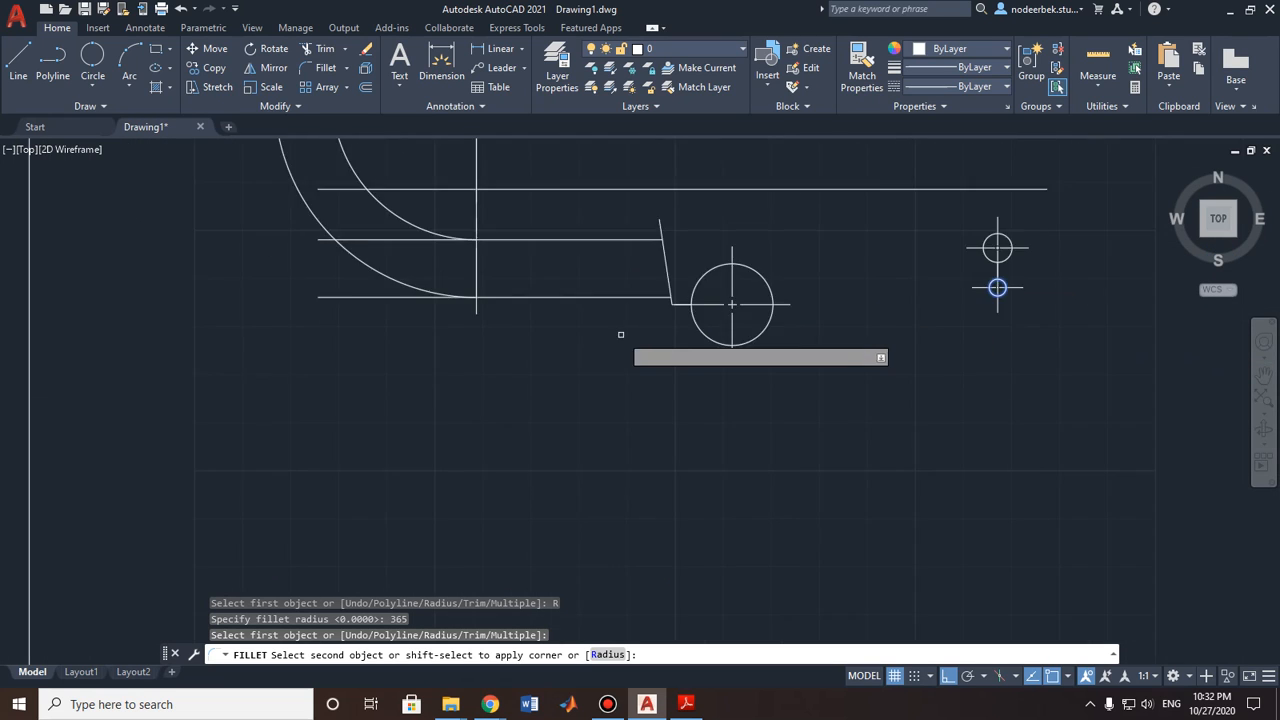
key("Escape")
Step: Try the radius 365 fillet again, starting from the larger circle beside the slanted notch line
mouse_move(846, 300)
middle_mouse_down()
mouse_move(846, 312)
mouse_move(747, 306)
mouse_move(707, 291)
middle_mouse_up()
scroll(800, 297, "up", 4)
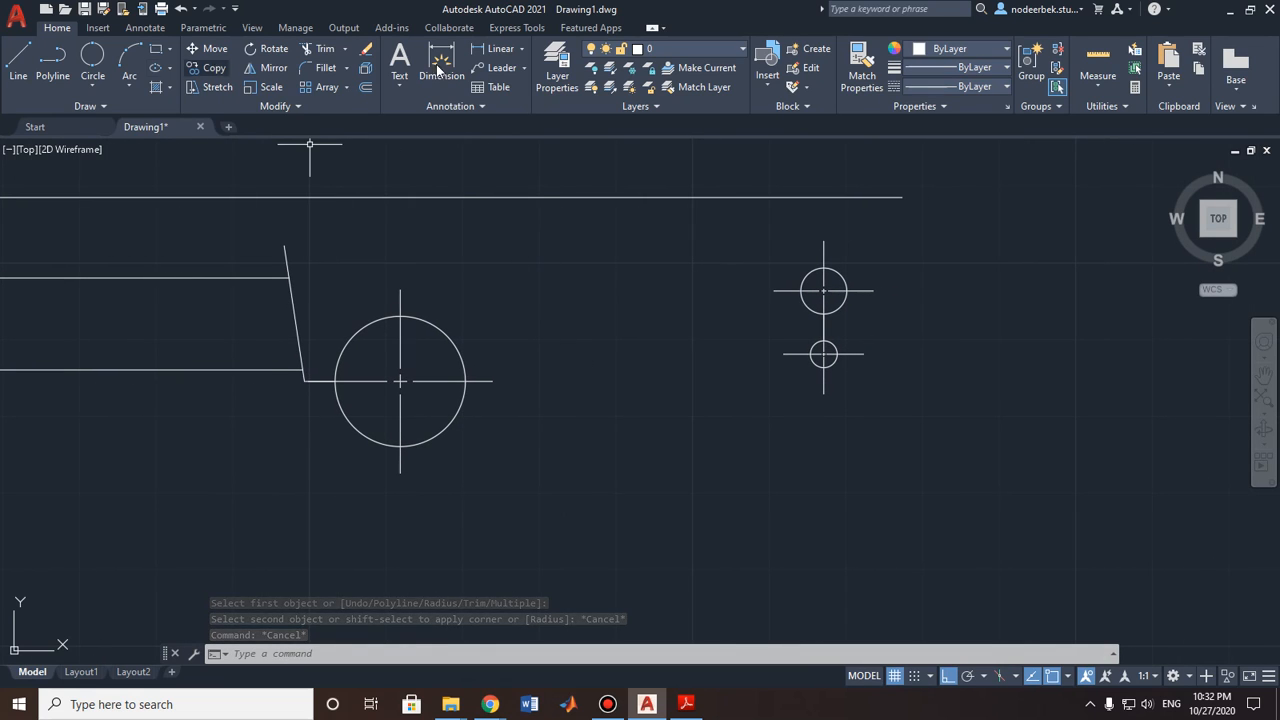
left_click(322, 67)
type("r")
key("Return")
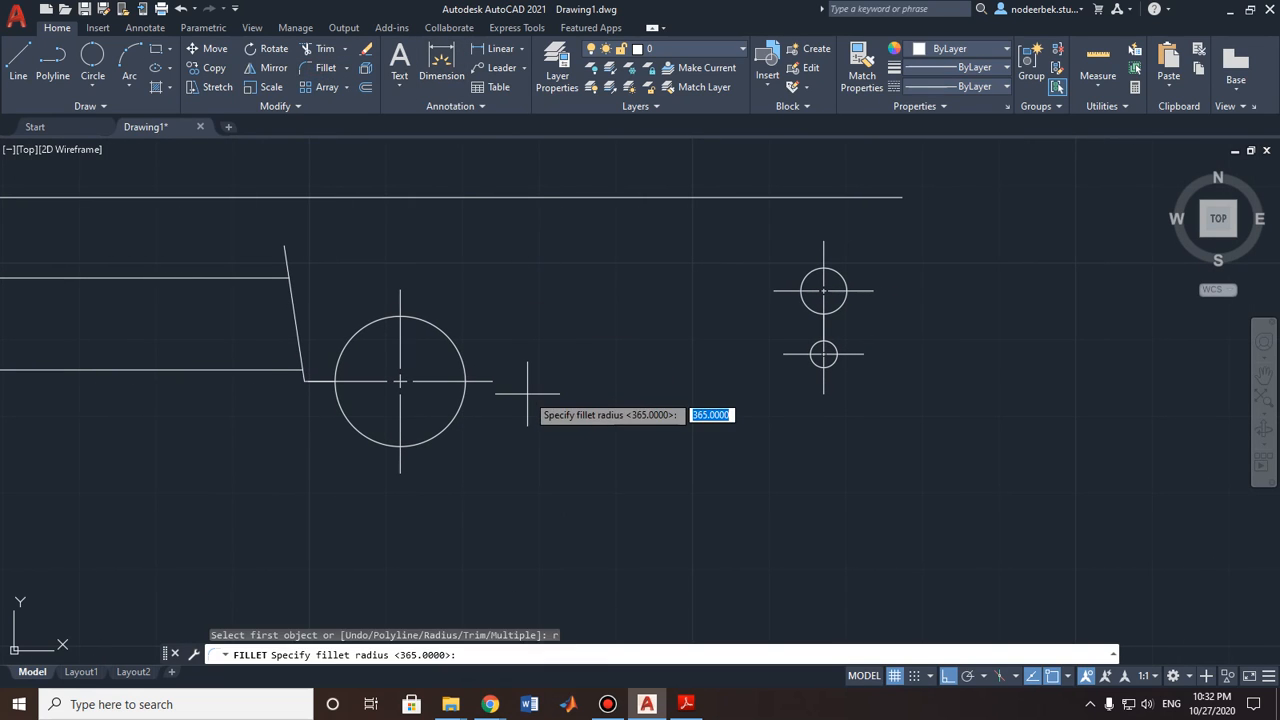
type("365")
key("Return")
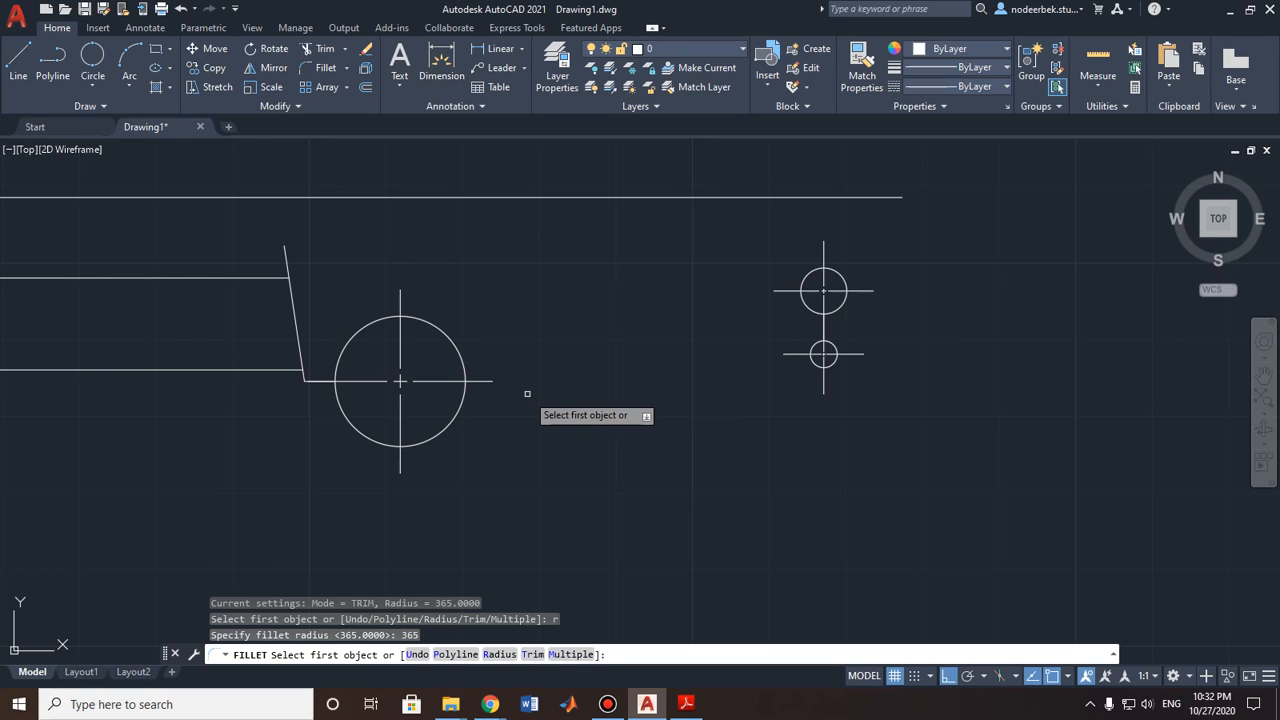
left_click(393, 320)
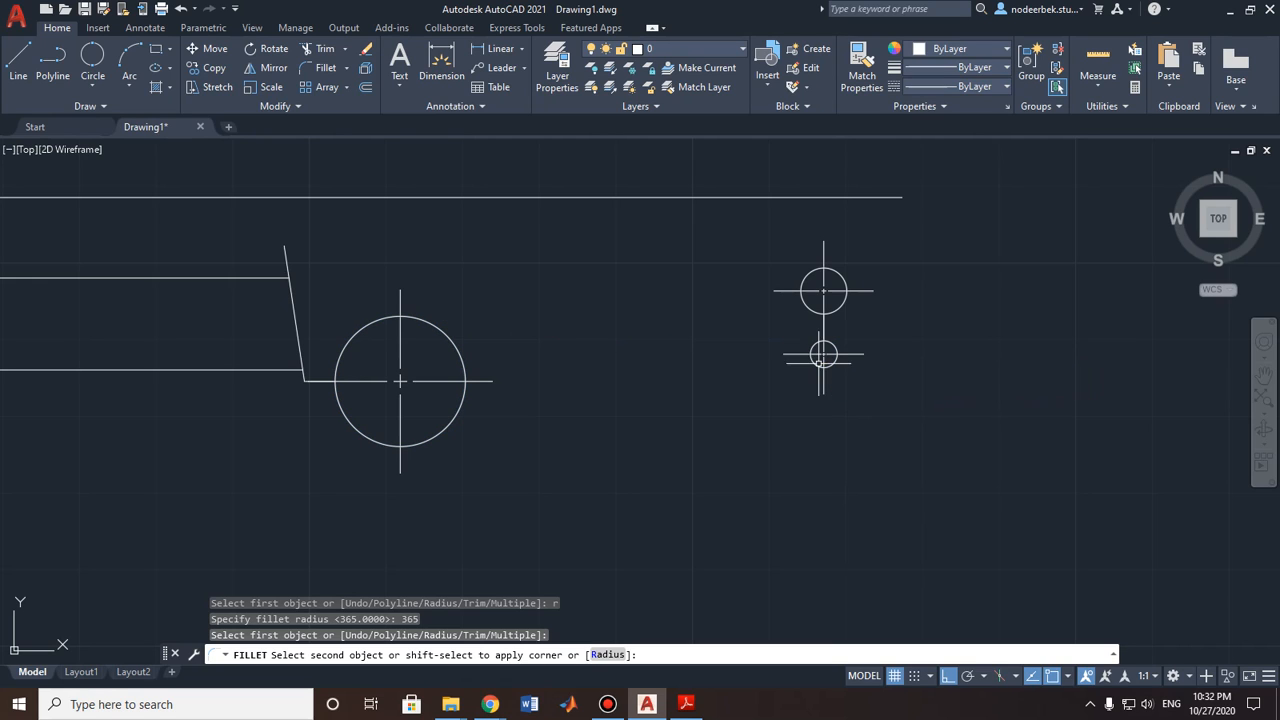
key("Escape")
Step: Compare the drawn handle geometry with the R8.5, R365 and R3.5 arcs in the reference drawing
scroll(553, 461, "down", 2)
middle_click_drag(483, 455, 729, 417)
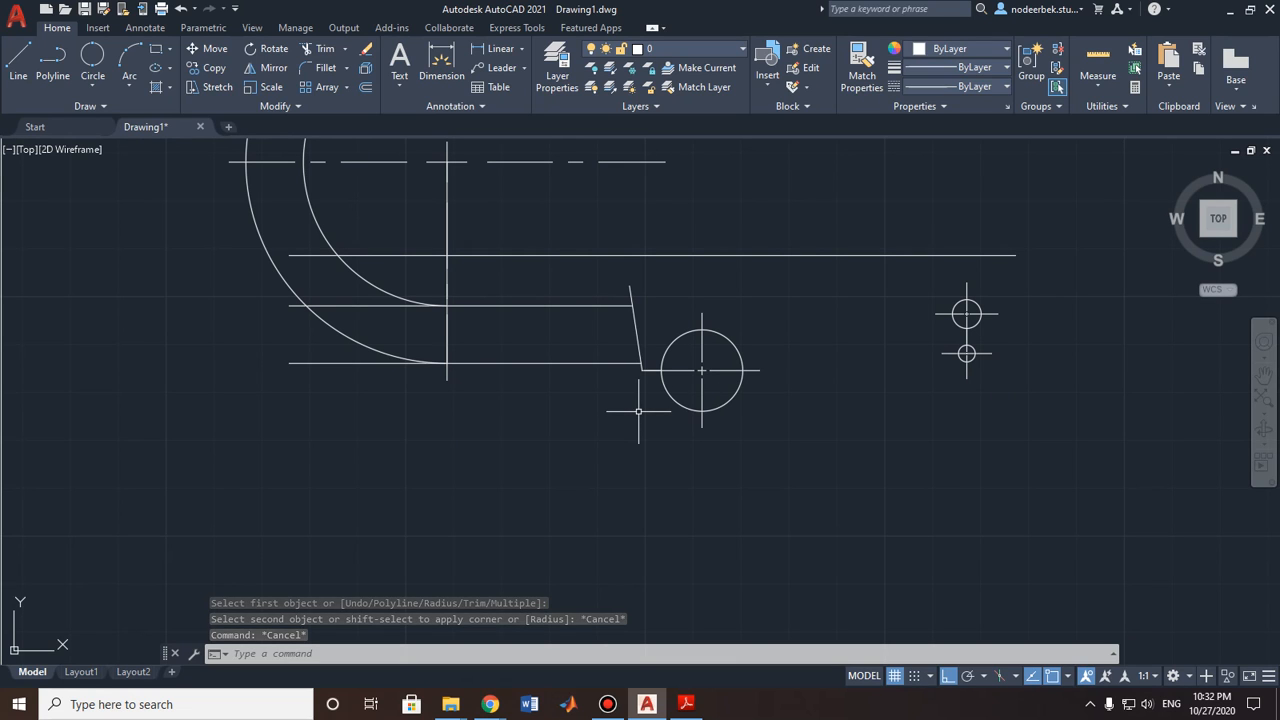
middle_click_drag(843, 386, 780, 374)
scroll(708, 374, "up", 4)
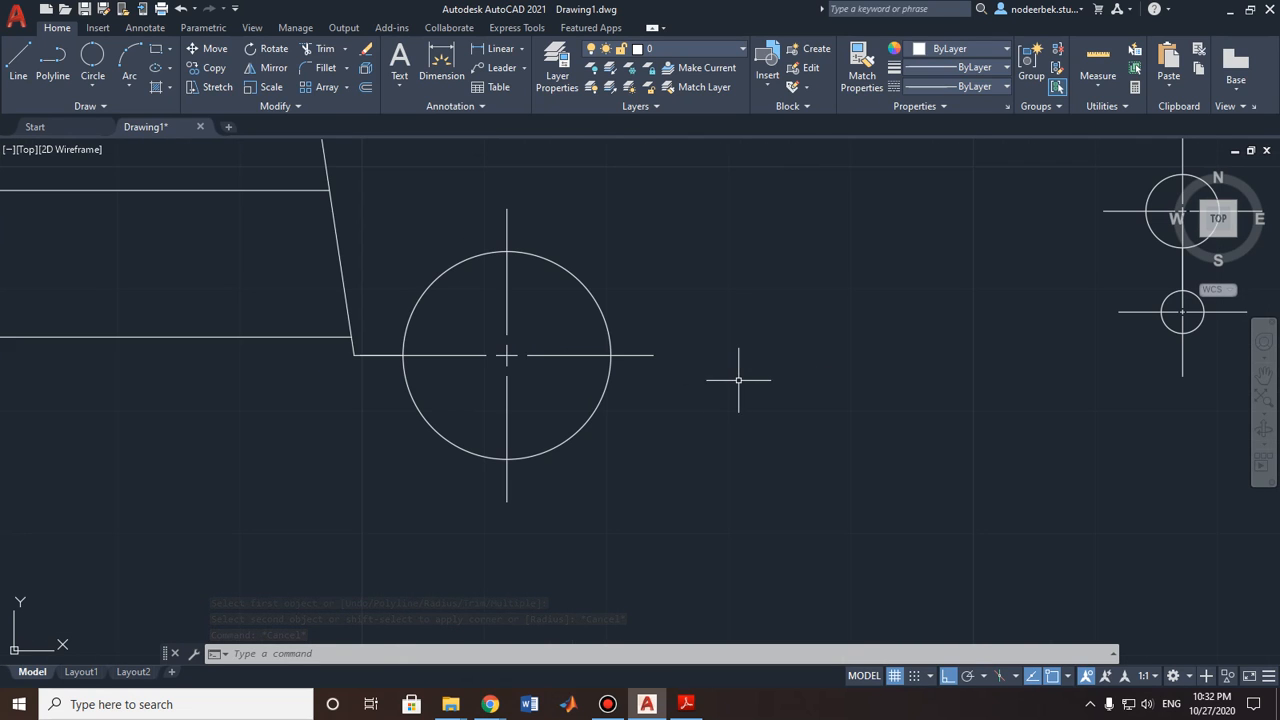
scroll(649, 369, "down", 10)
middle_click_drag(95, 423, 298, 419)
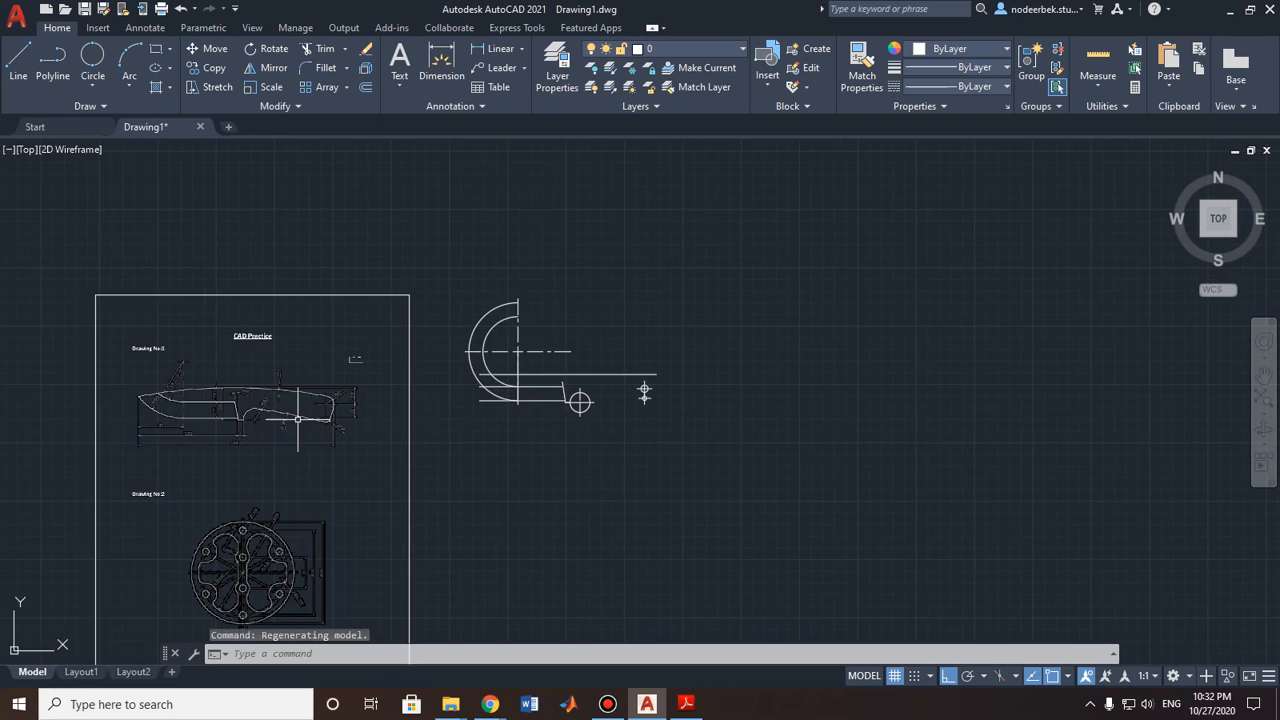
scroll(297, 418, "up", 8)
scroll(359, 440, "down", 3)
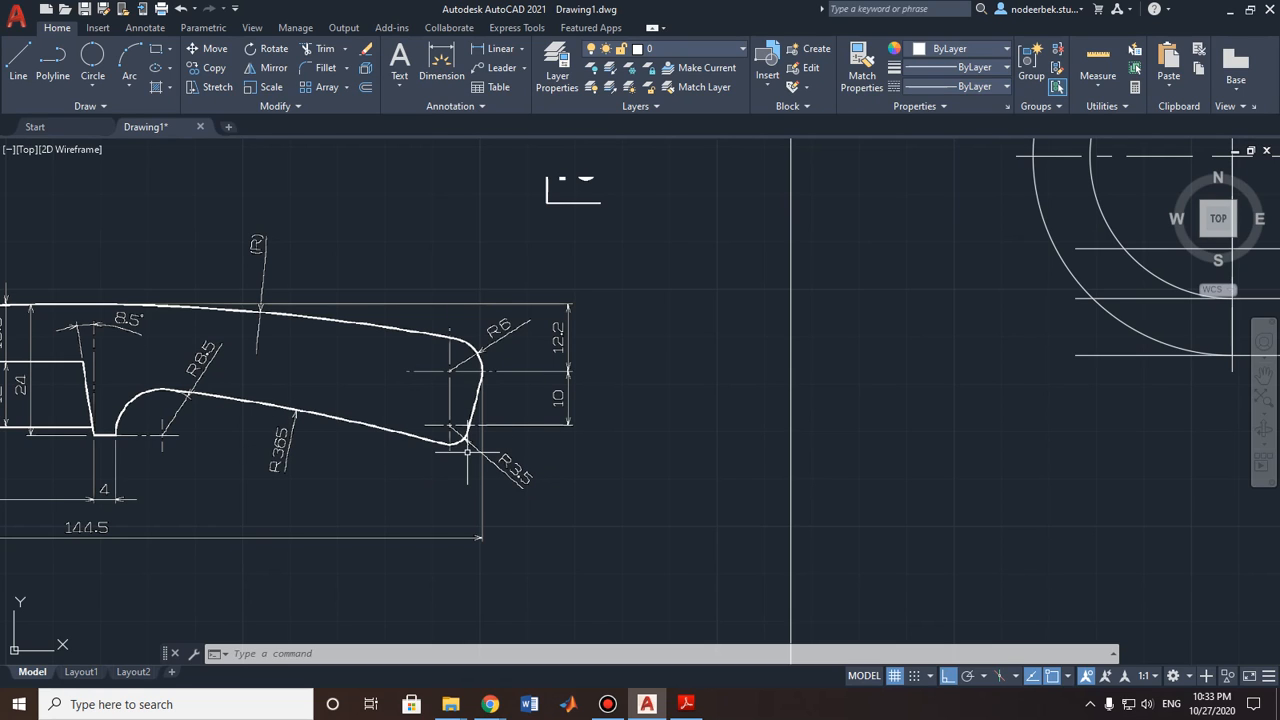
Step: Draw a center-radius circle of radius 373.5 at the centre of the larger circle beside the slanted notch line
left_click(88, 66)
left_click(91, 84)
left_click(110, 100)
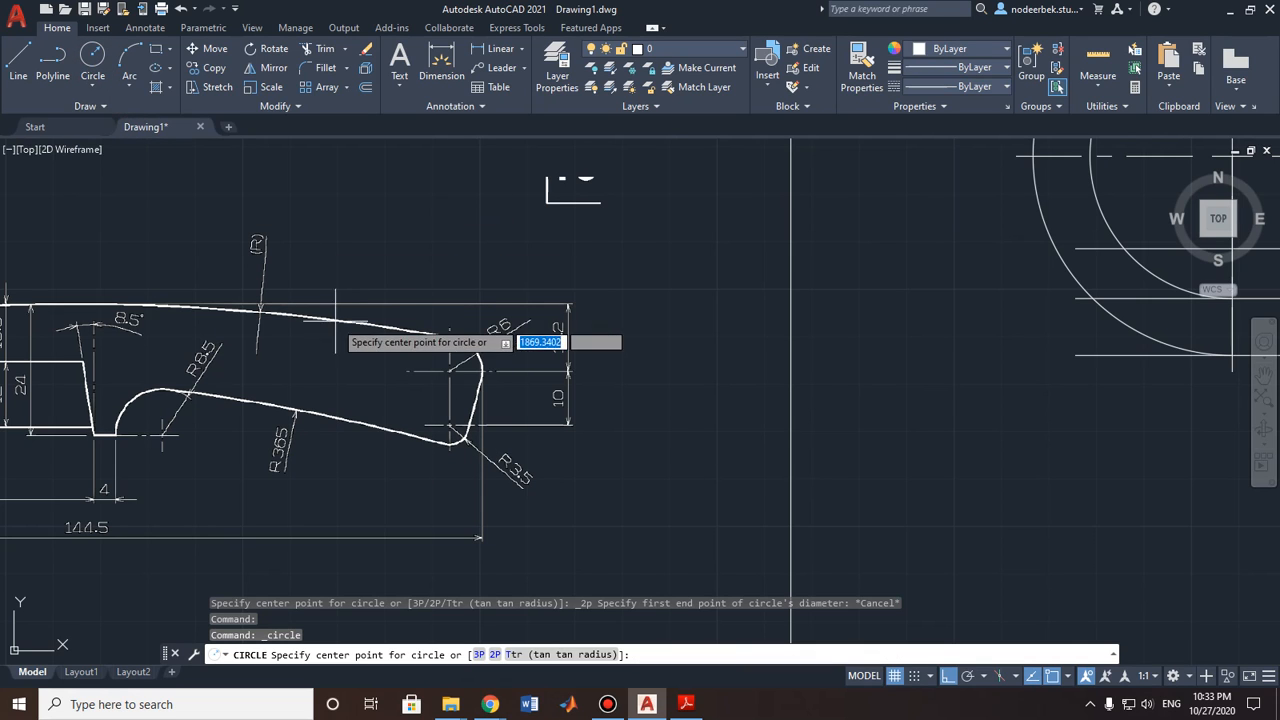
scroll(470, 400, "down", 2)
scroll(350, 425, "up", 4)
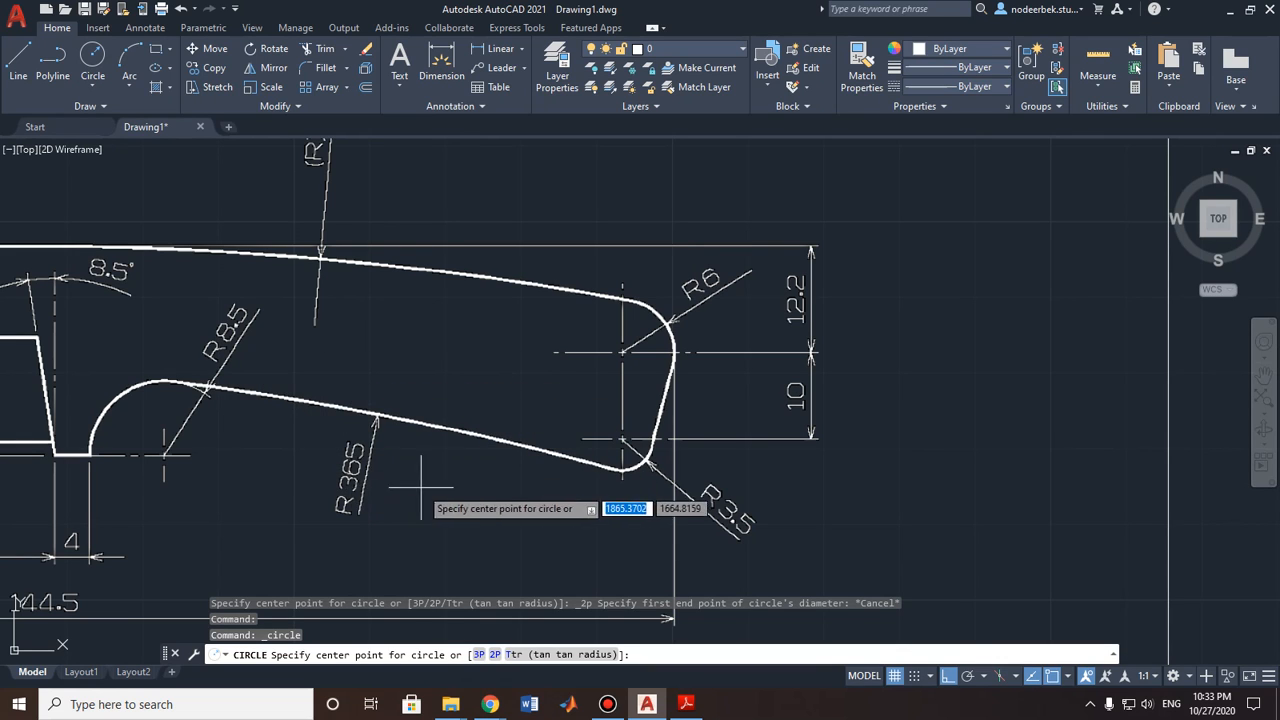
scroll(530, 465, "down", 4)
middle_click_drag(642, 430, 398, 367)
scroll(780, 418, "up", 4)
middle_click_drag(781, 420, 238, 571)
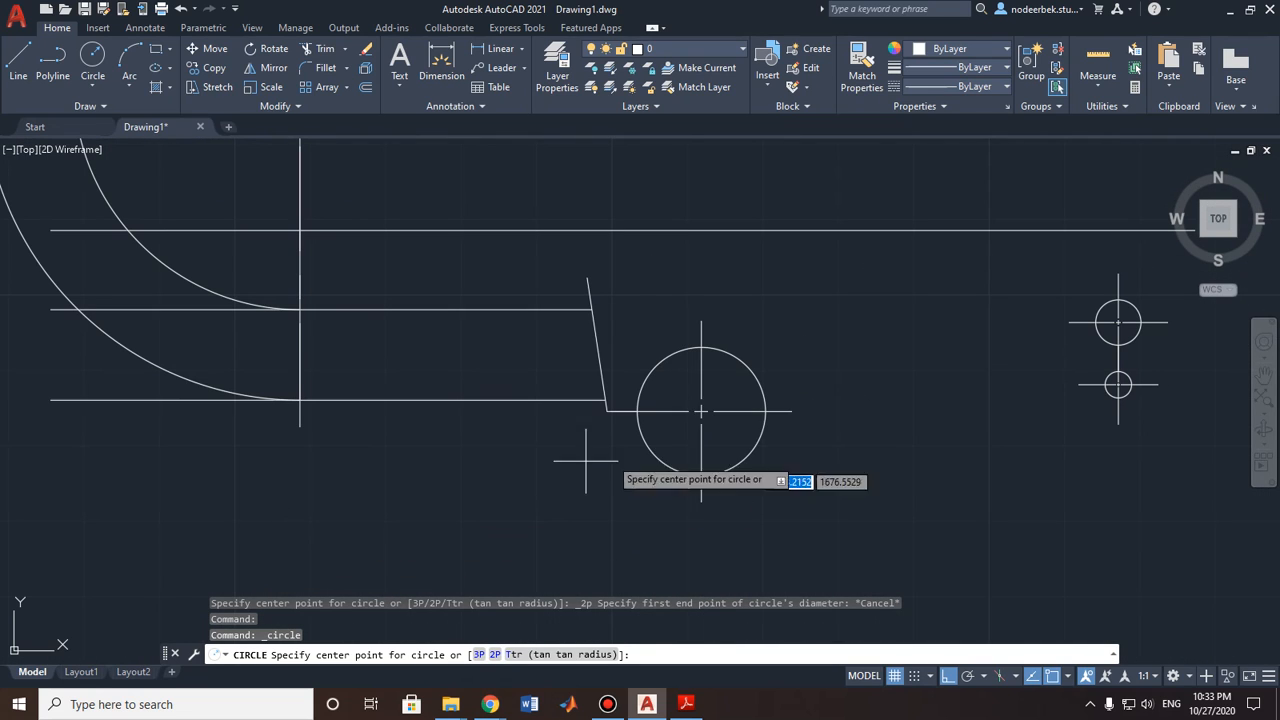
left_click(701, 411)
type("3")
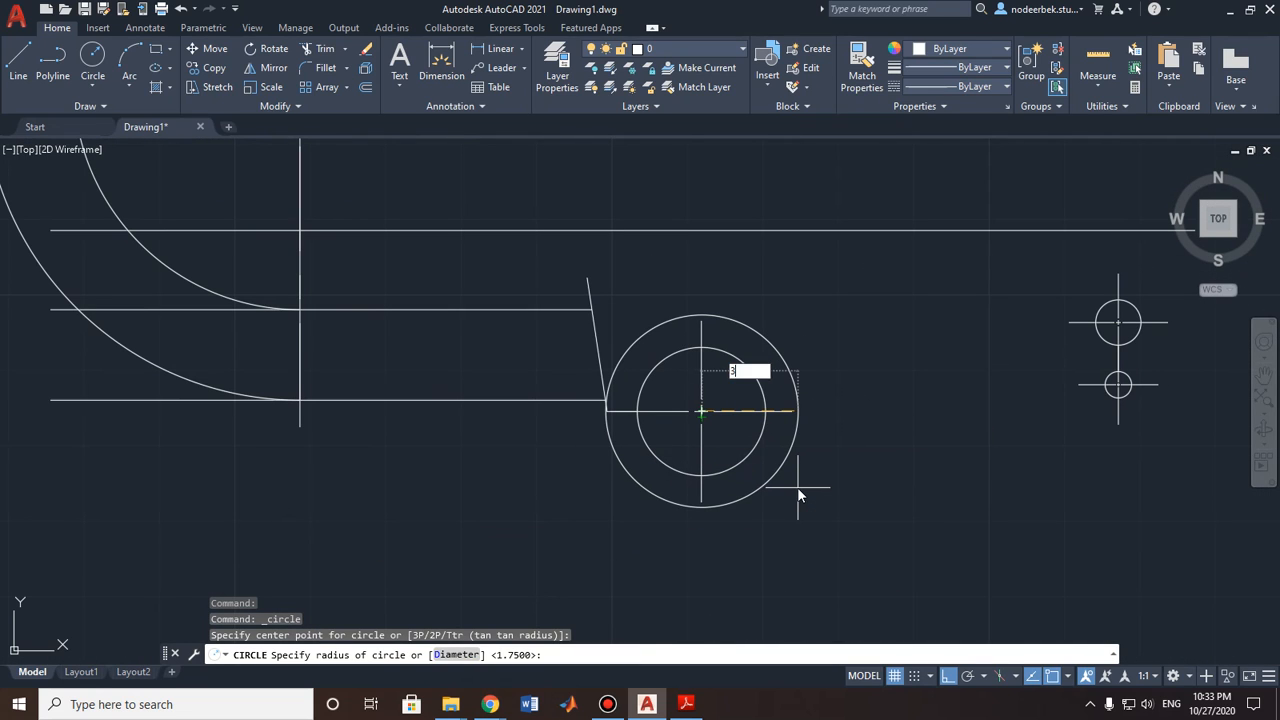
type("73.5")
key("Return")
Step: Check the large construction circle's extent and examine the R365 and R3.5 dimensions at the reference's handle end
scroll(795, 487, "down", 6)
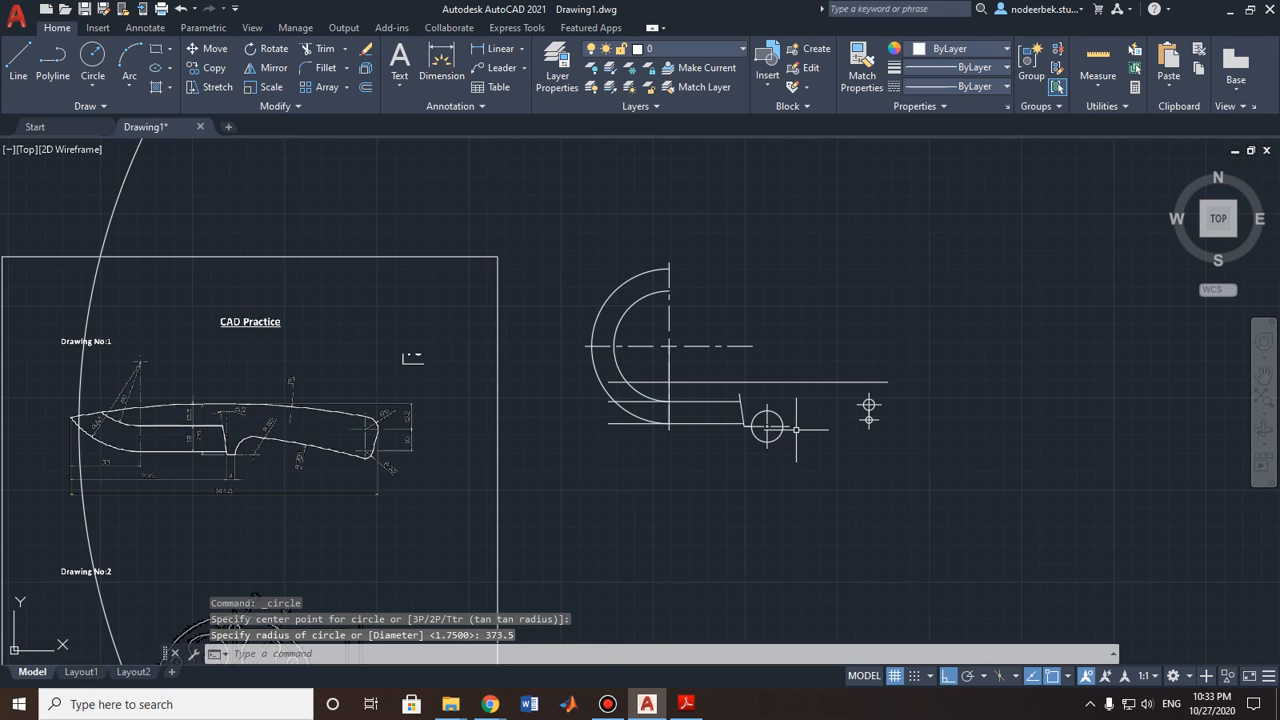
scroll(795, 440, "up", 5)
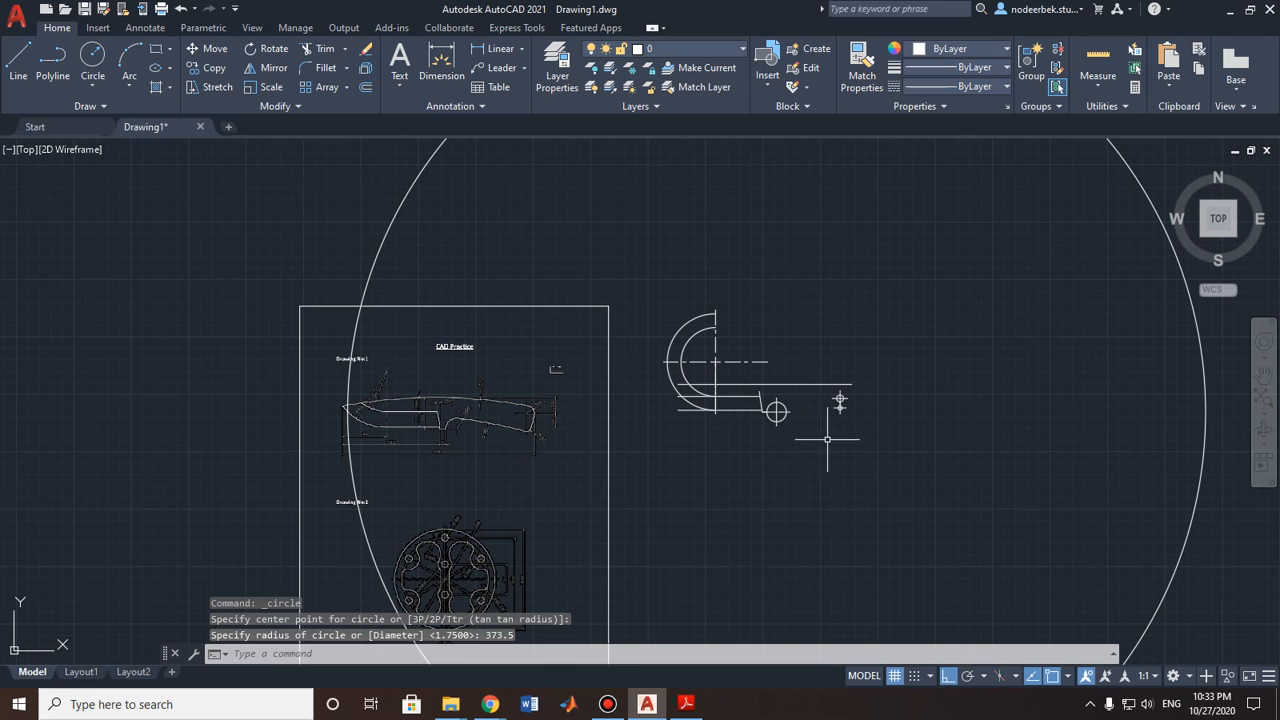
scroll(815, 425, "up", 3)
scroll(291, 434, "up", 4)
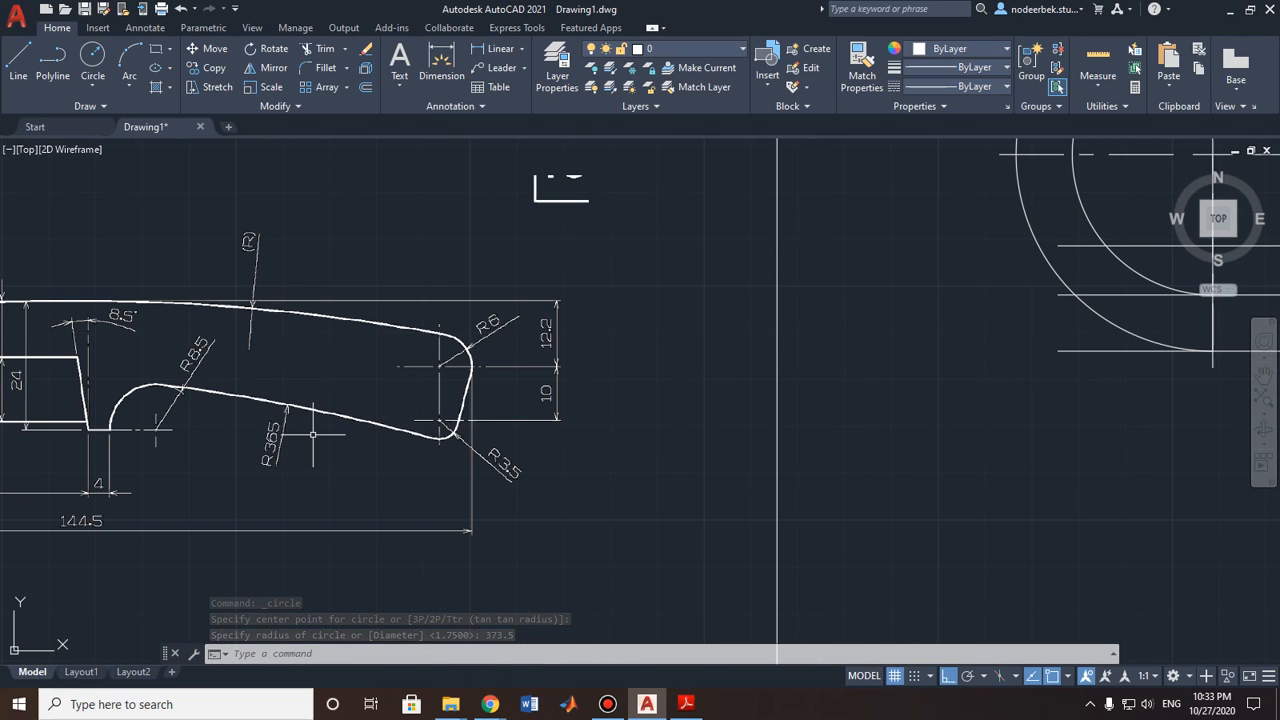
scroll(313, 434, "down", 5)
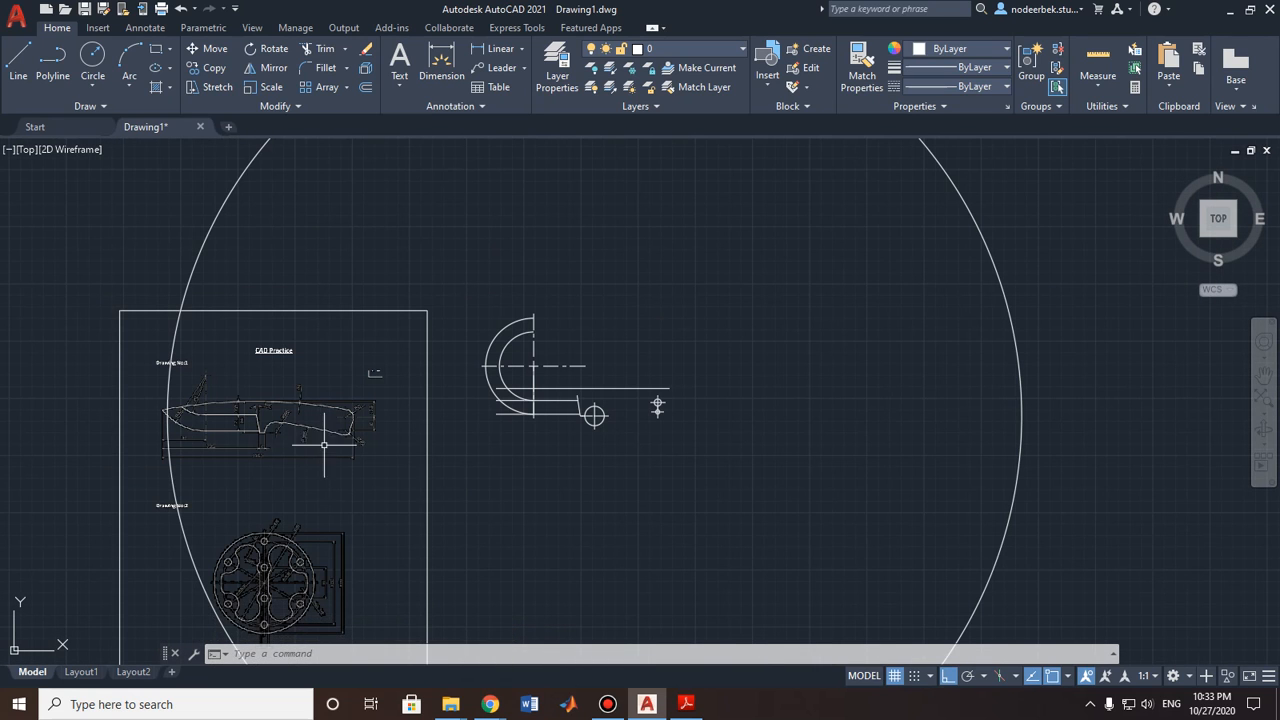
scroll(323, 444, "up", 4)
scroll(370, 446, "up", 4)
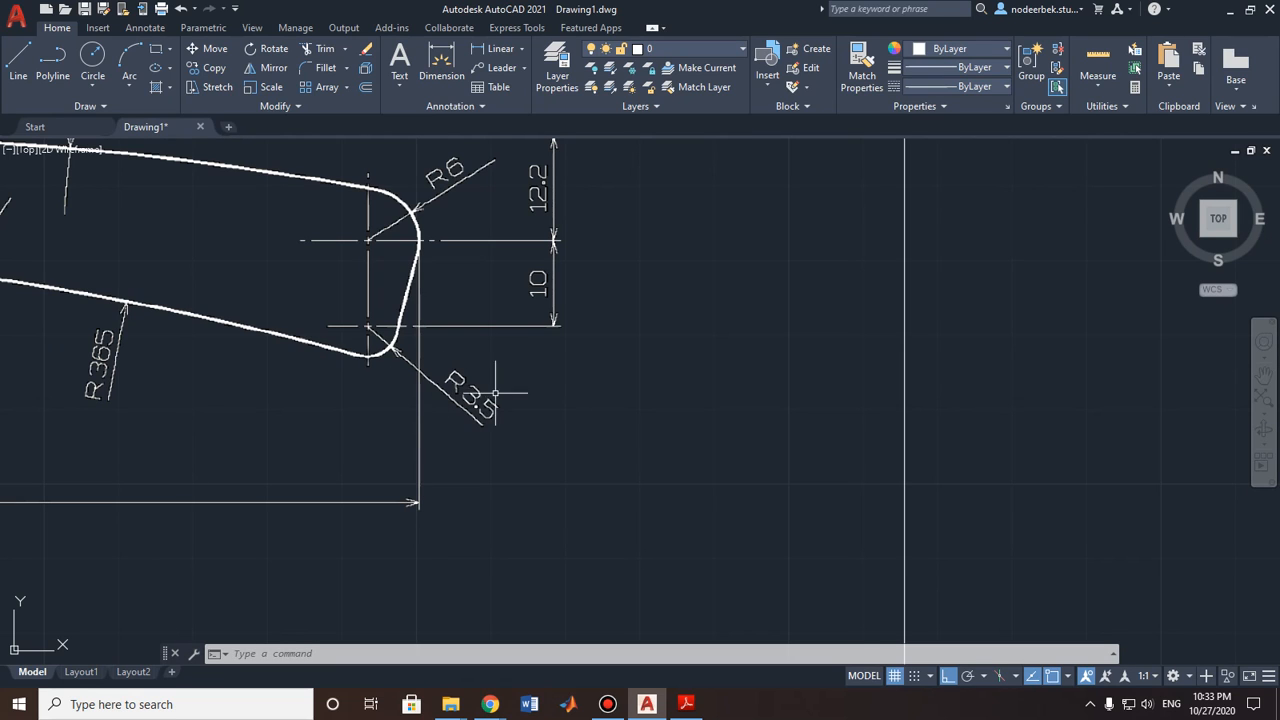
middle_click_drag(445, 408, 599, 399)
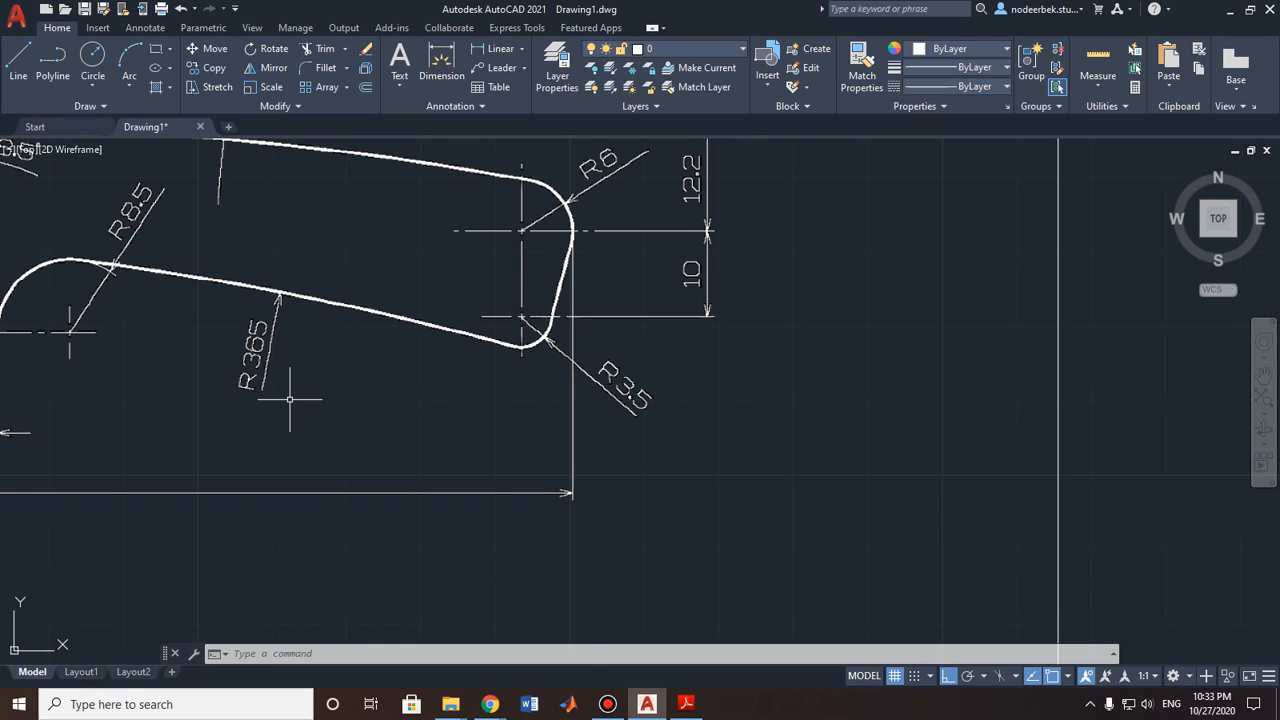
Step: Draw a circle of radius 361.5 centred on the lower small circle at the handle end
scroll(290, 400, "down", 5)
mouse_move(808, 389)
middle_mouse_down()
mouse_move(374, 391)
mouse_move(810, 386)
mouse_move(803, 404)
middle_mouse_up()
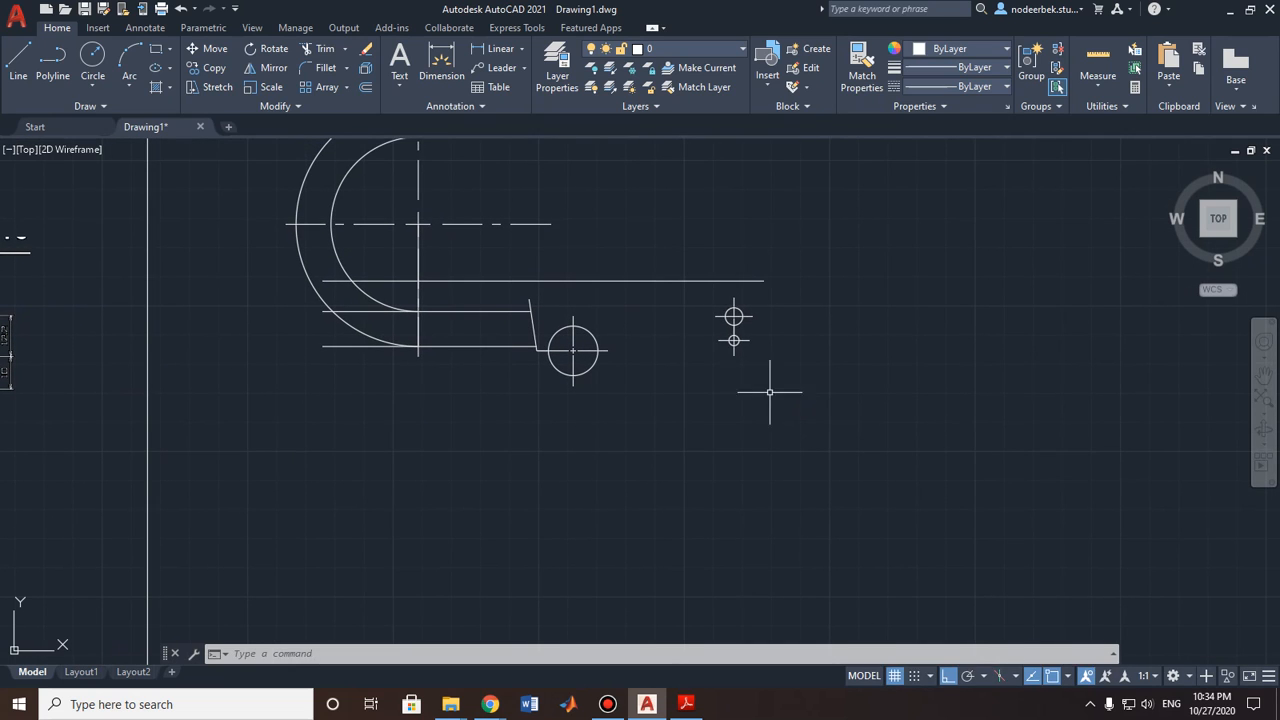
key("space")
left_click(734, 340)
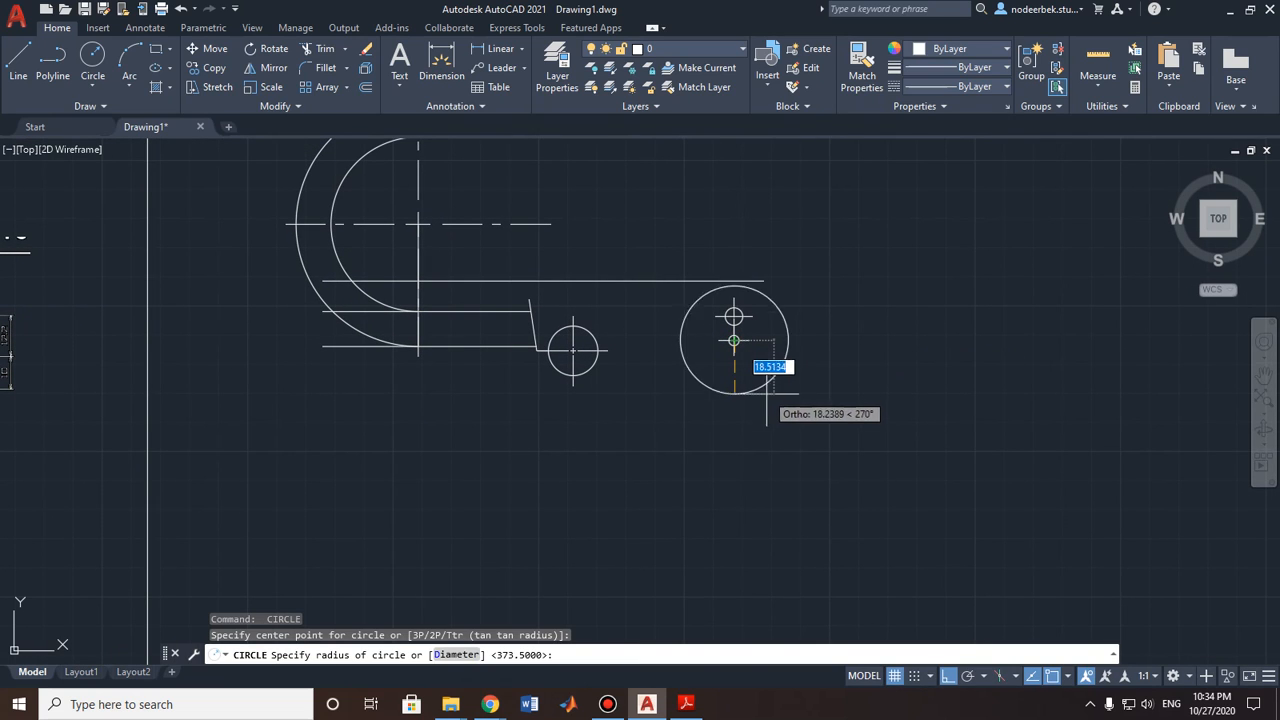
type("361.5")
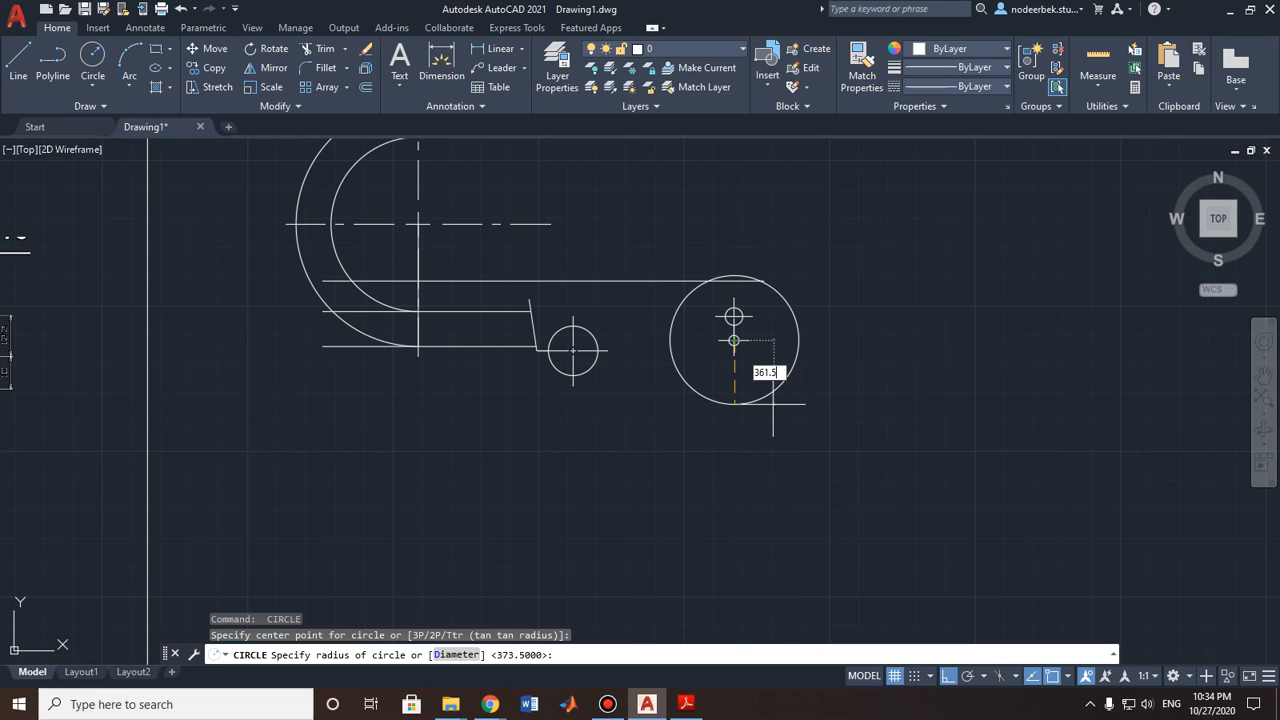
key("Return")
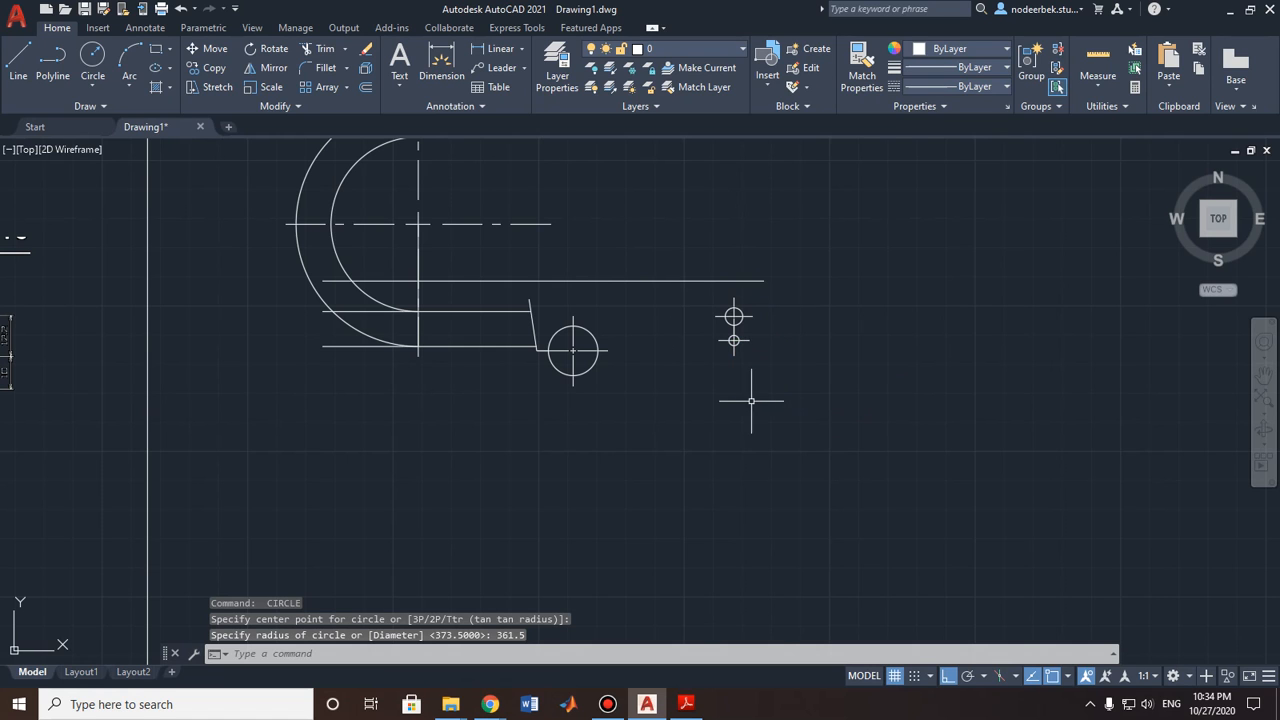
Step: Draw a circle of radius 365 centred at the lower intersection of the two large construction circles
scroll(751, 400, "down", 5)
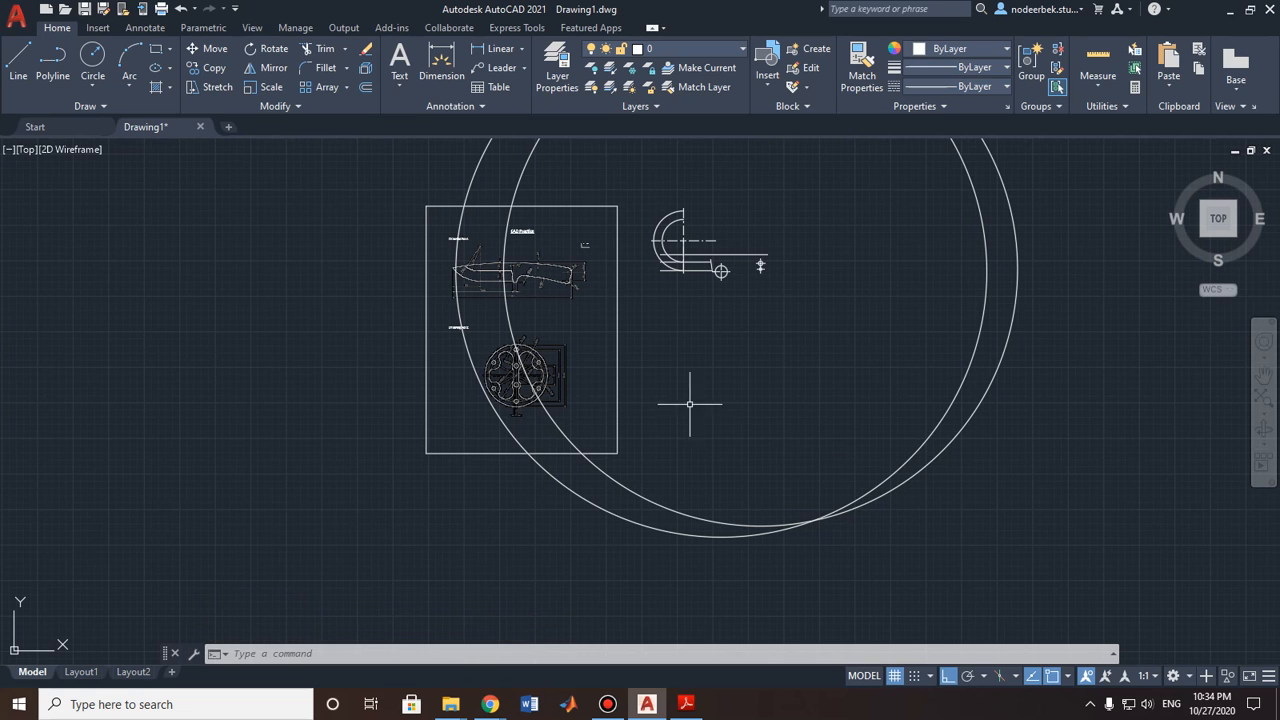
scroll(603, 350, "up", 3)
middle_click_drag(631, 347, 694, 474)
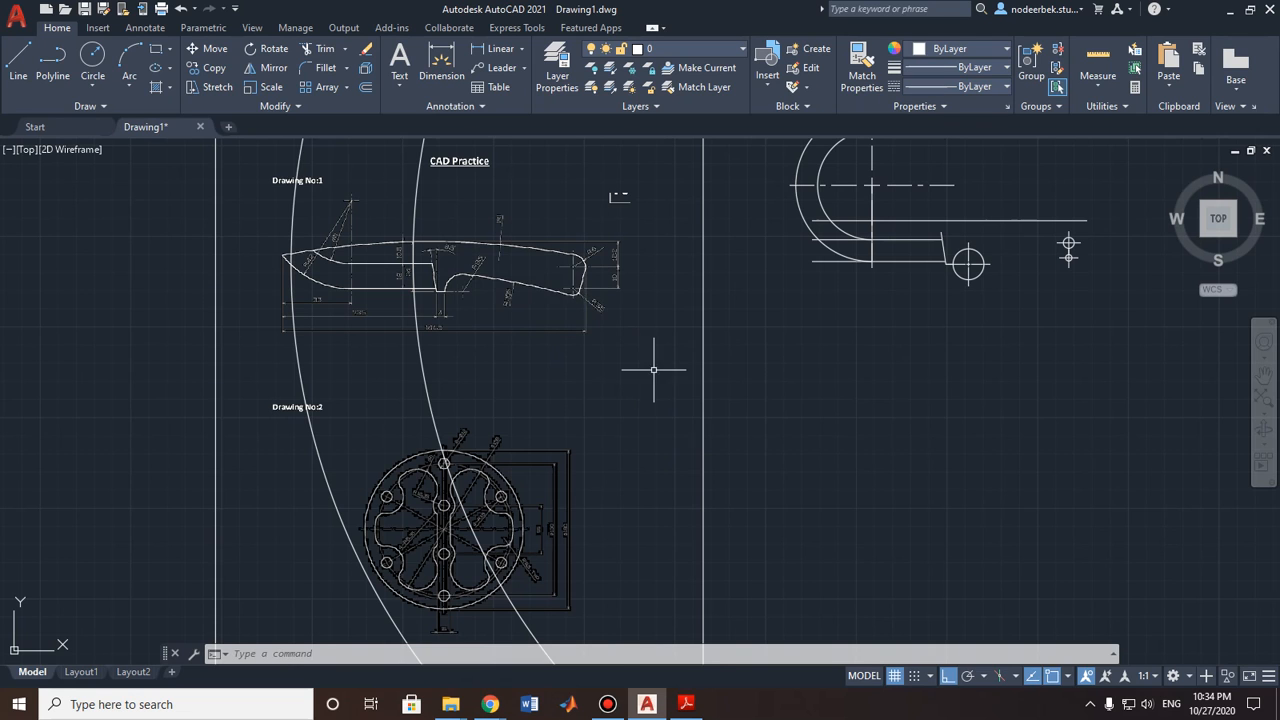
scroll(663, 363, "down", 3)
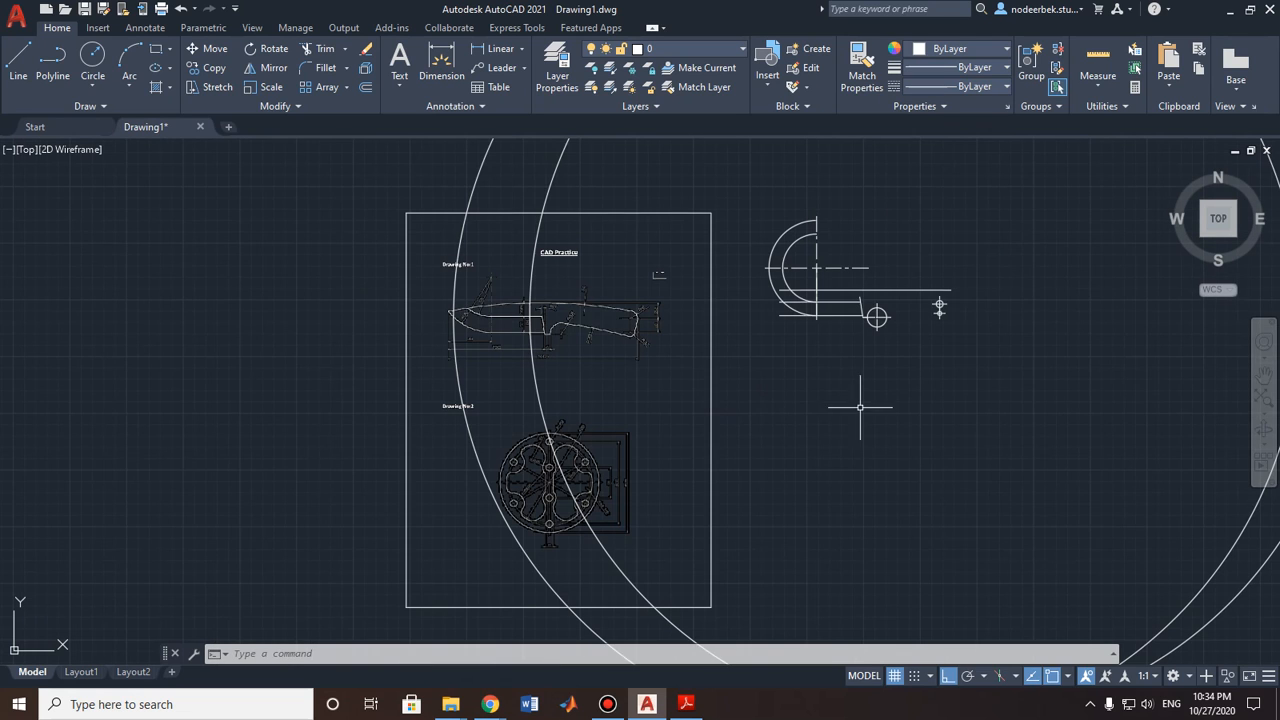
left_click(93, 60)
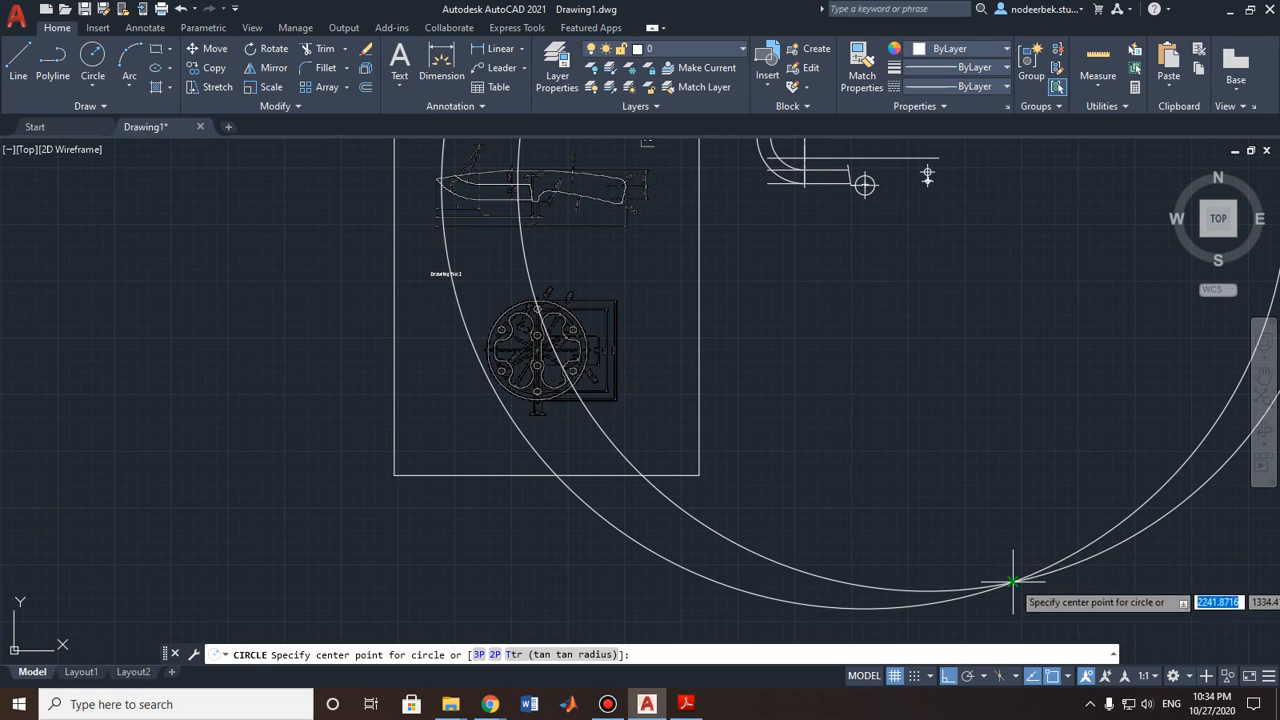
middle_click_drag(1041, 575, 958, 519)
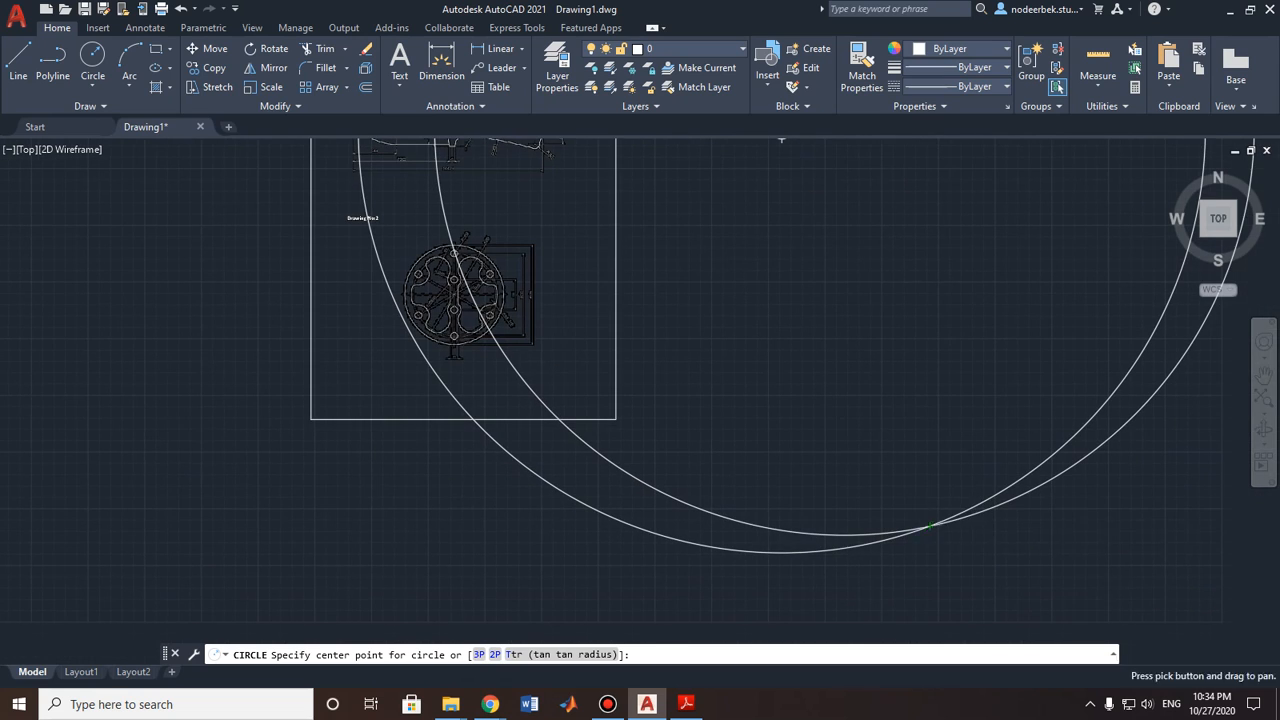
left_click(929, 525)
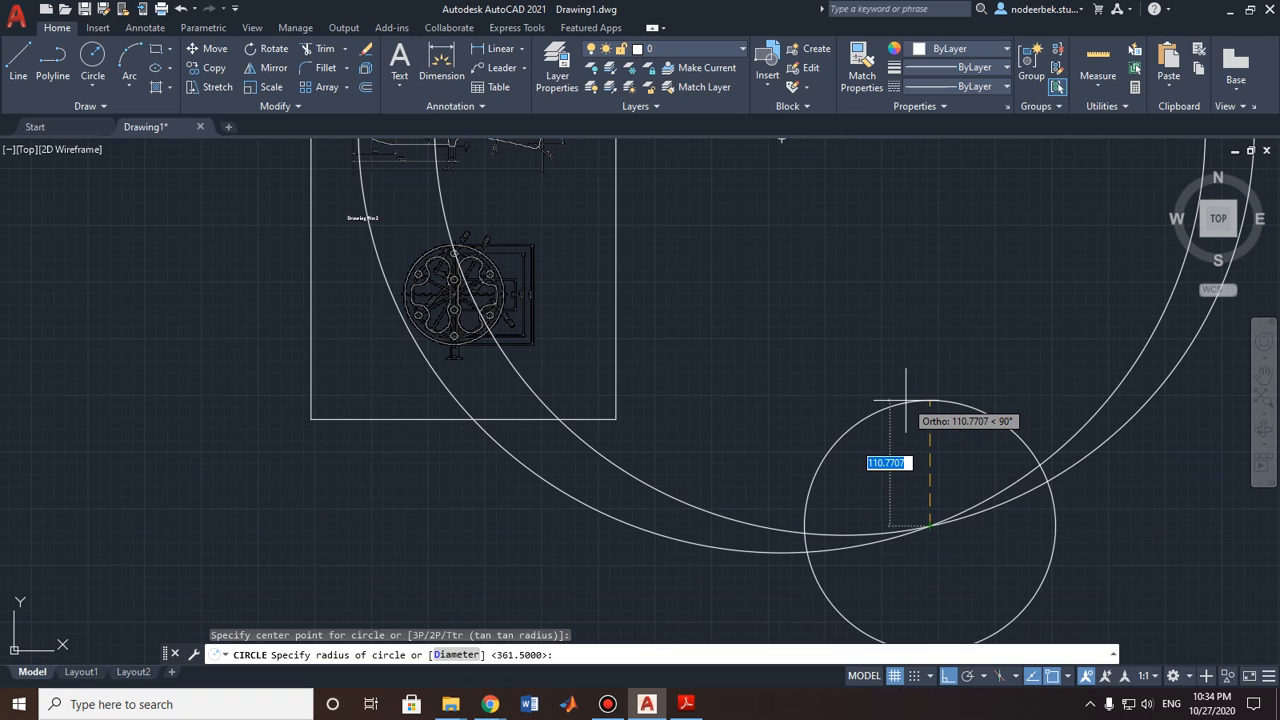
type("3")
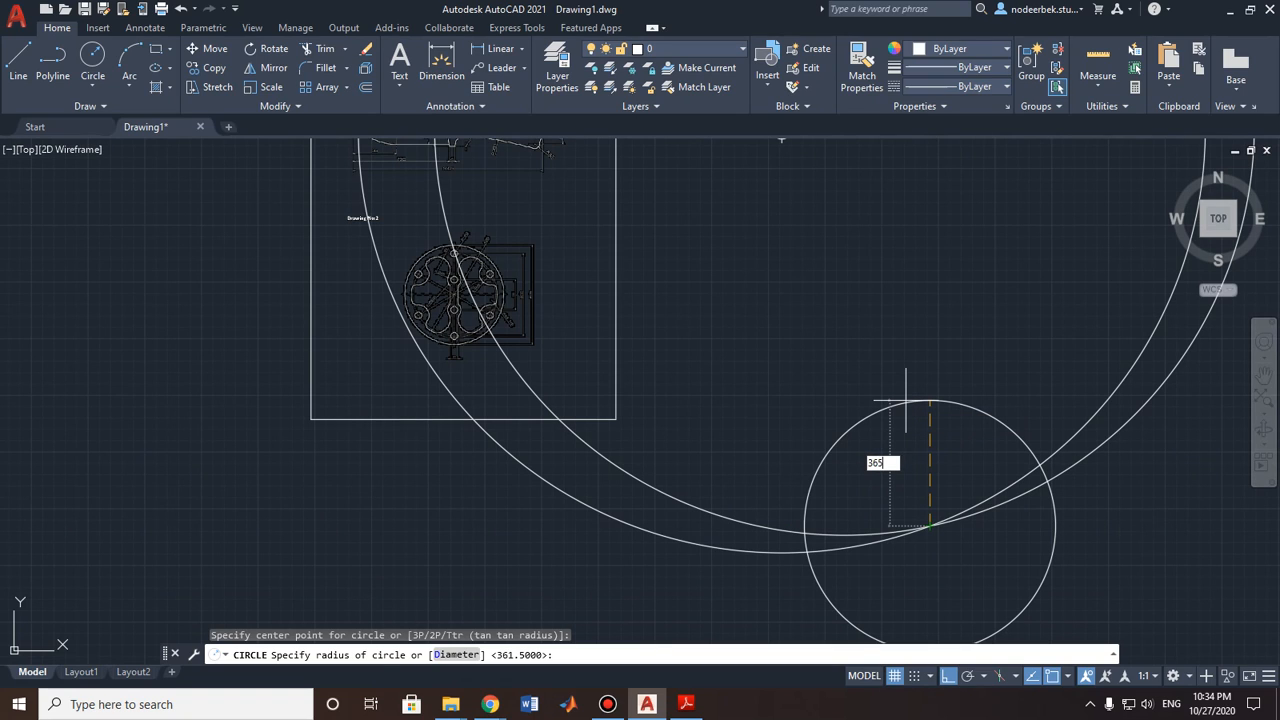
type("65")
key("Return")
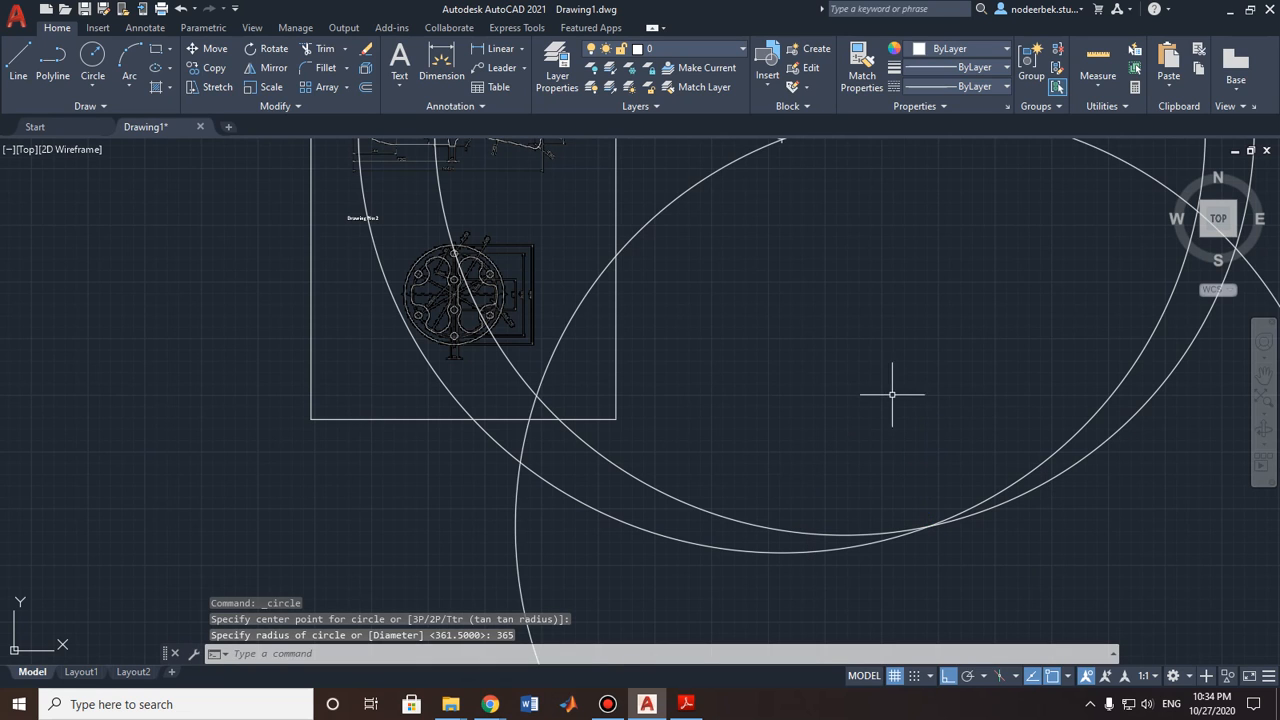
Step: Examine how the radius 365 circle meets the handle's end circles compared with the reference knife drawing
scroll(931, 297, "down", 2)
middle_click_drag(931, 297, 925, 404)
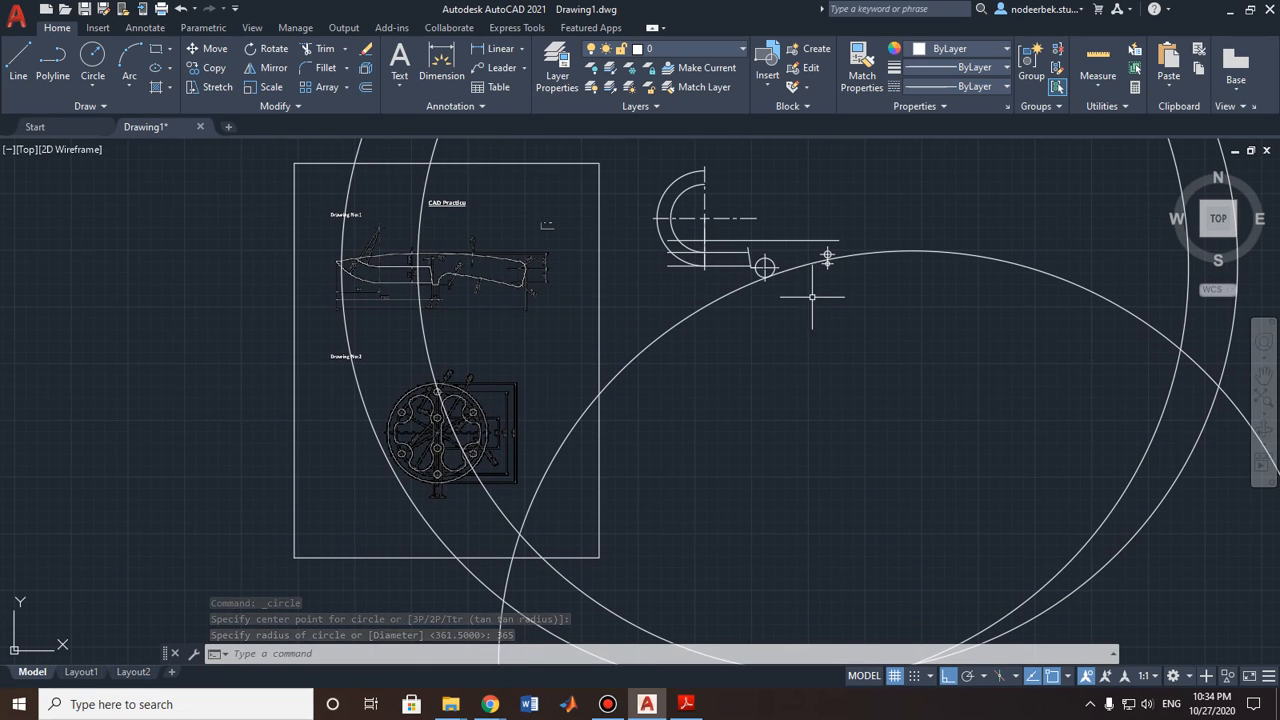
scroll(812, 282, "up", 3)
scroll(811, 280, "up", 4)
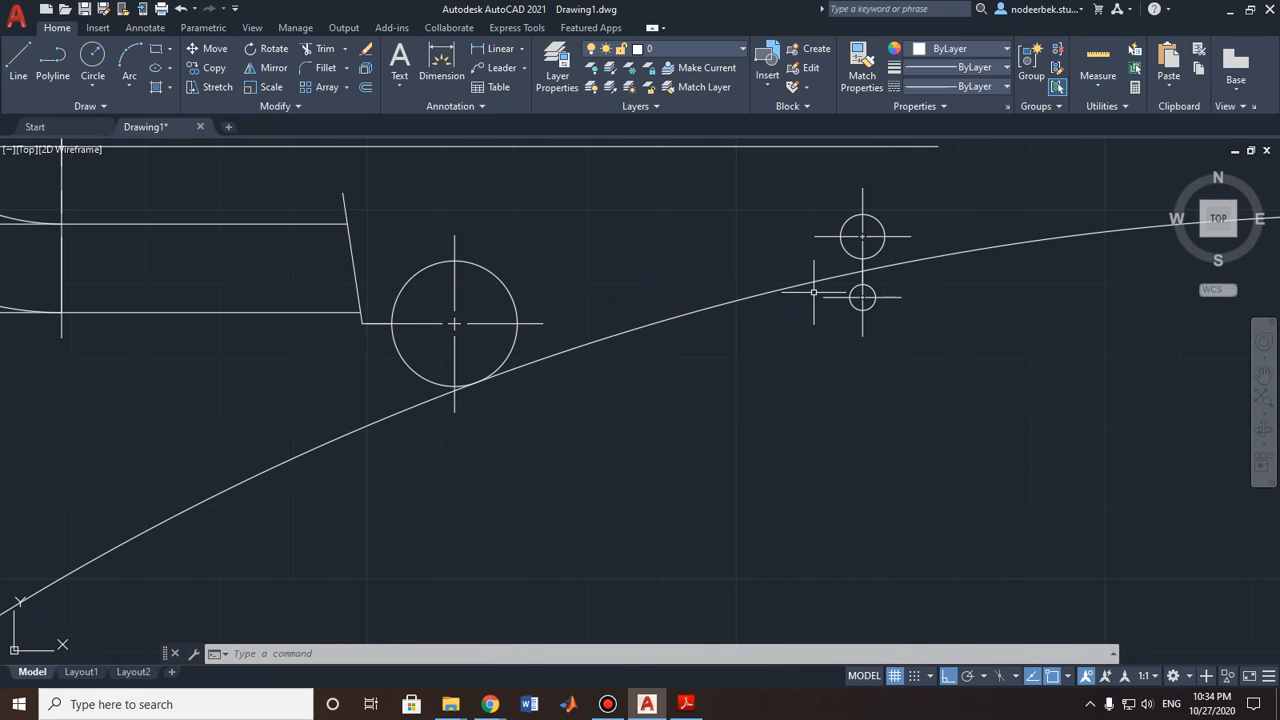
scroll(770, 320, "down", 3)
scroll(490, 385, "down", 3)
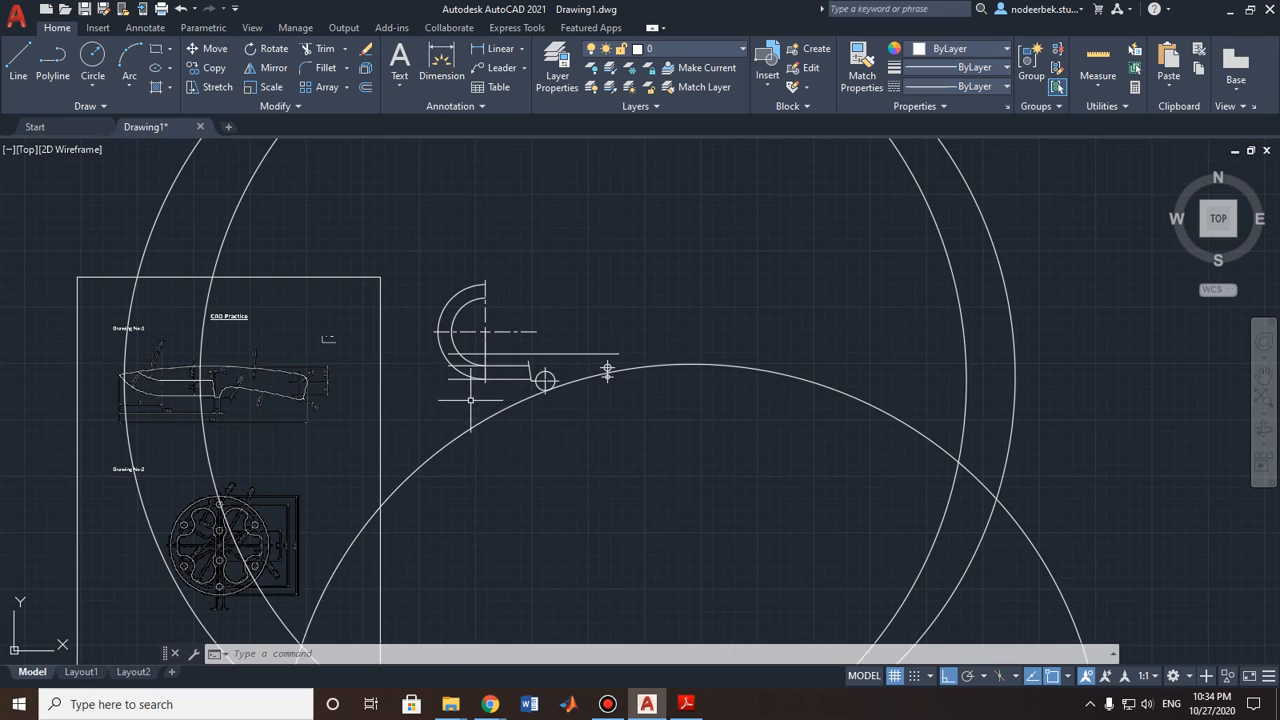
mouse_move(534, 377)
middle_mouse_down()
mouse_move(734, 297)
mouse_move(428, 357)
middle_mouse_up()
scroll(478, 309, "up", 4)
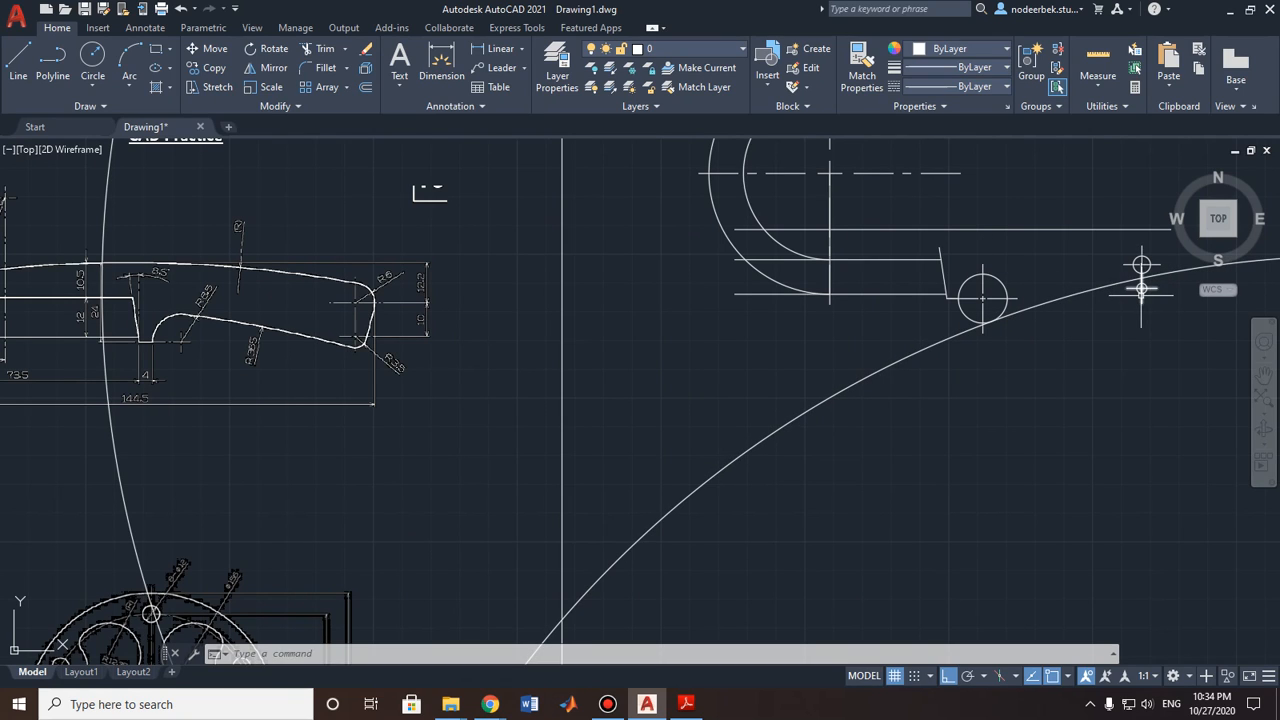
scroll(1131, 426, "down", 2)
middle_click_drag(1110, 413, 809, 230)
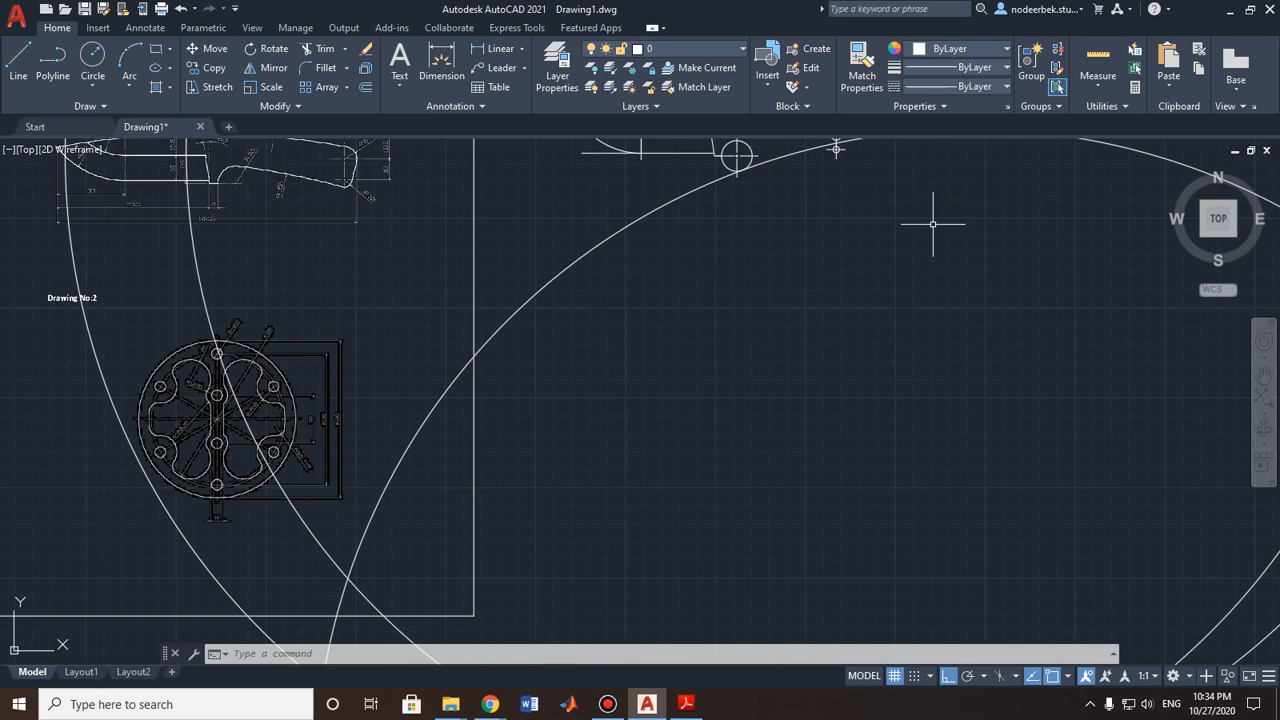
Step: Delete the radius 365 circle and the two large construction circles used to locate its centre
scroll(933, 224, "down", 2)
middle_click_drag(943, 274, 920, 272)
left_click(983, 224)
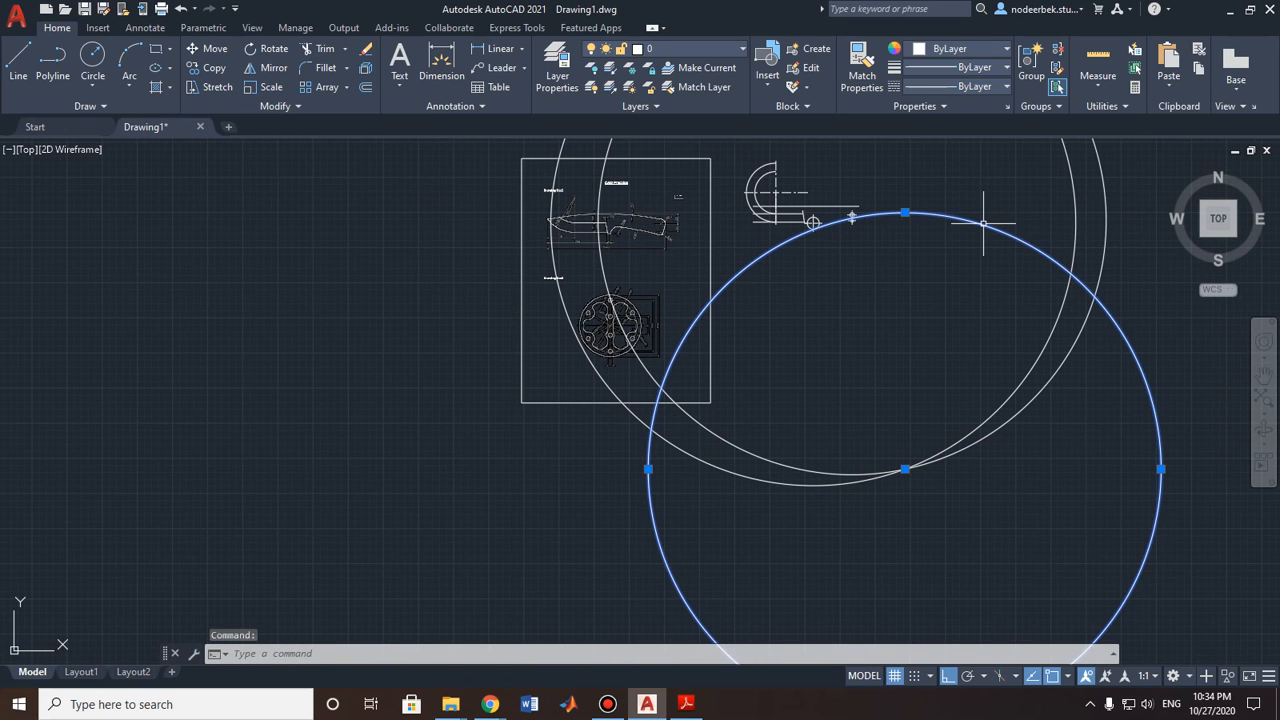
key("Delete")
left_click(1100, 222)
key("Delete")
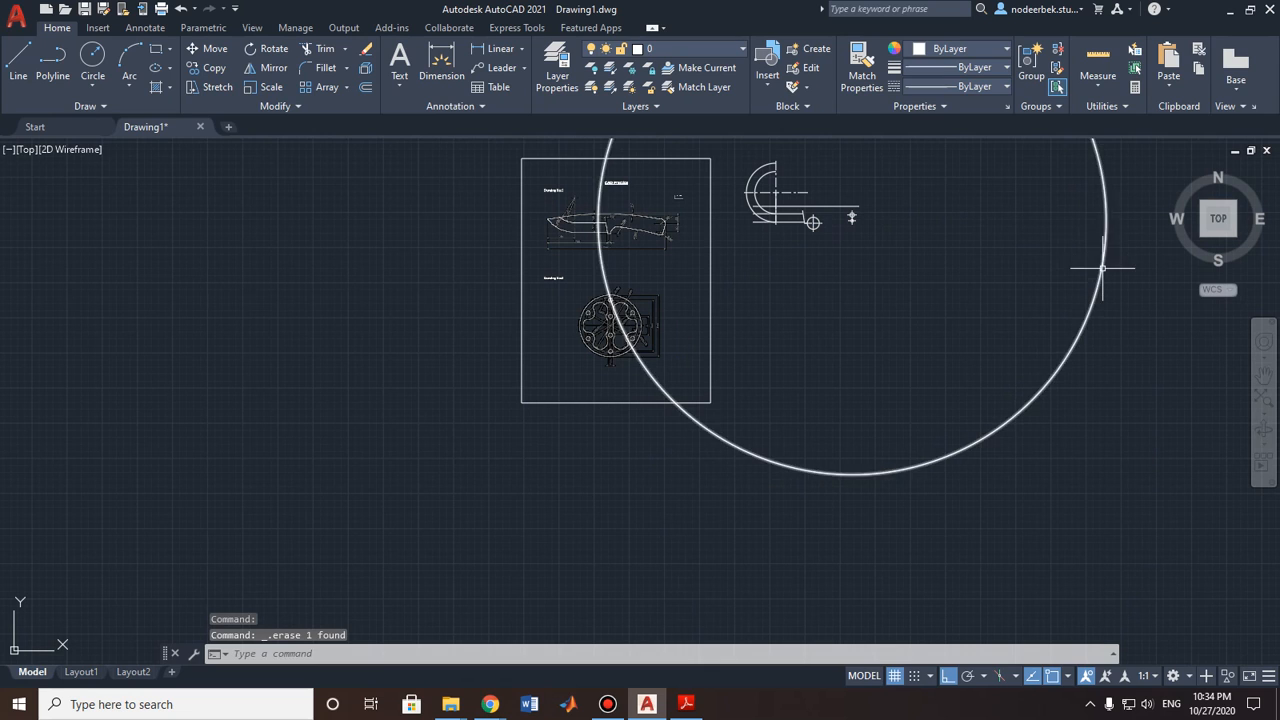
left_click(1103, 268)
key("Delete")
Step: Examine the handle radii and dimensions on the reference knife in Drawing No:1
middle_click_drag(928, 253, 937, 343)
scroll(813, 309, "up", 2)
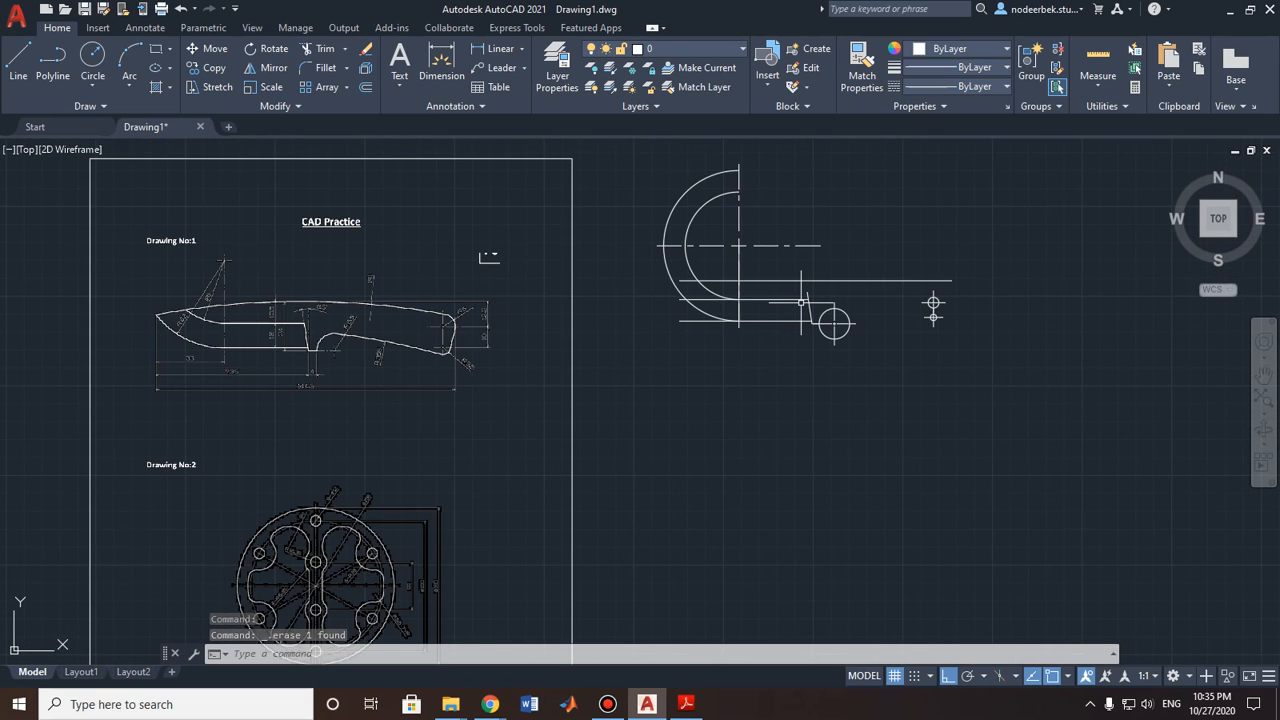
scroll(385, 365, "up", 5)
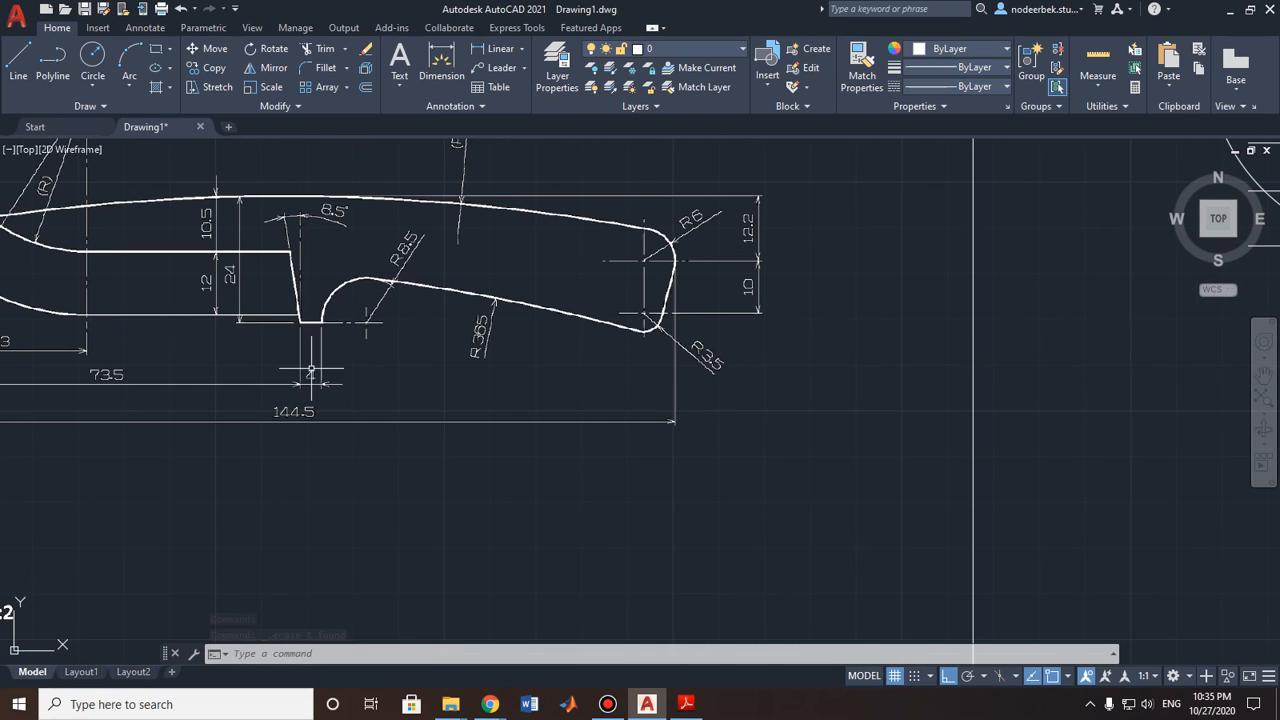
mouse_move(370, 305)
middle_mouse_down()
mouse_move(401, 336)
mouse_move(401, 384)
middle_mouse_up()
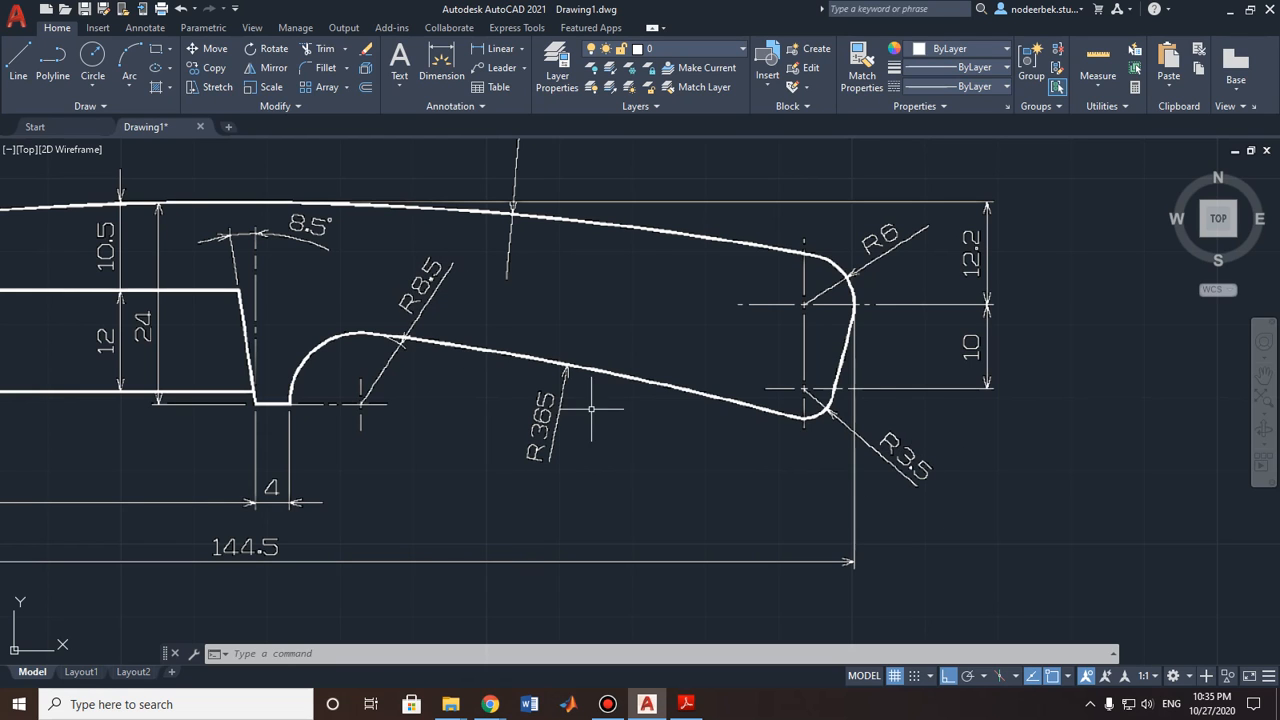
scroll(592, 400, "down", 2)
left_click(88, 60)
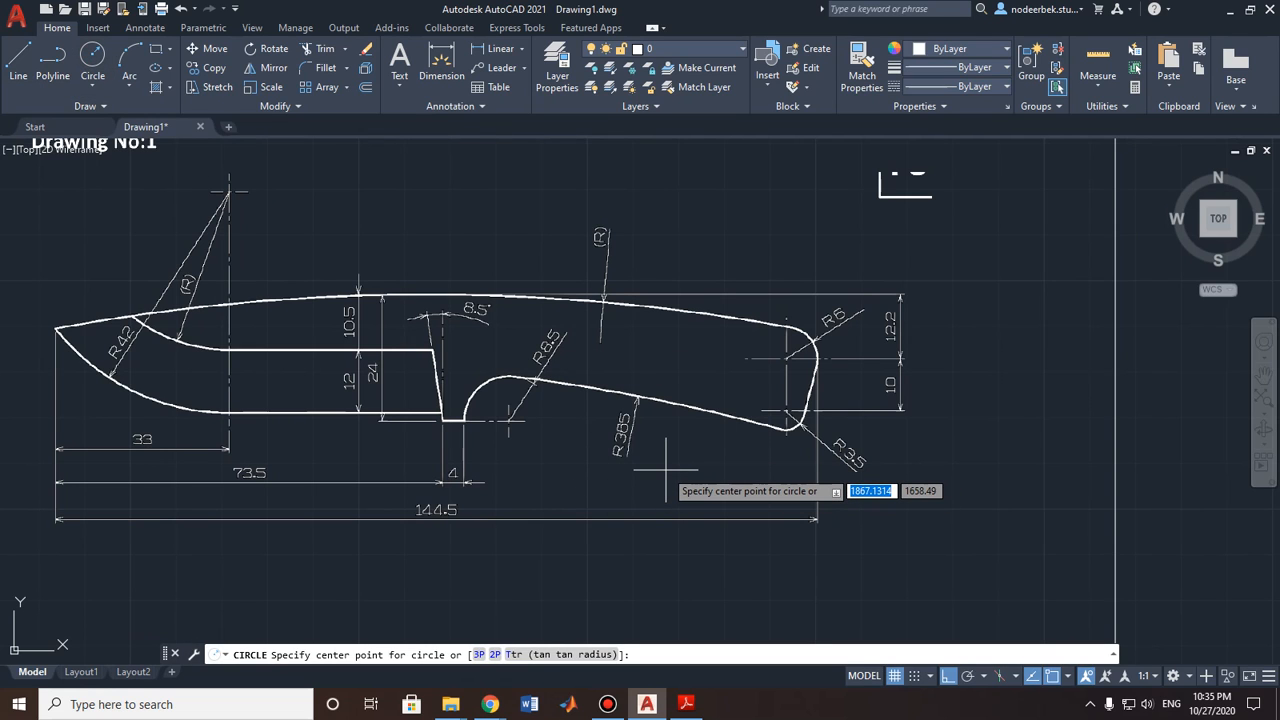
key("Escape")
middle_click_drag(770, 438, 601, 437)
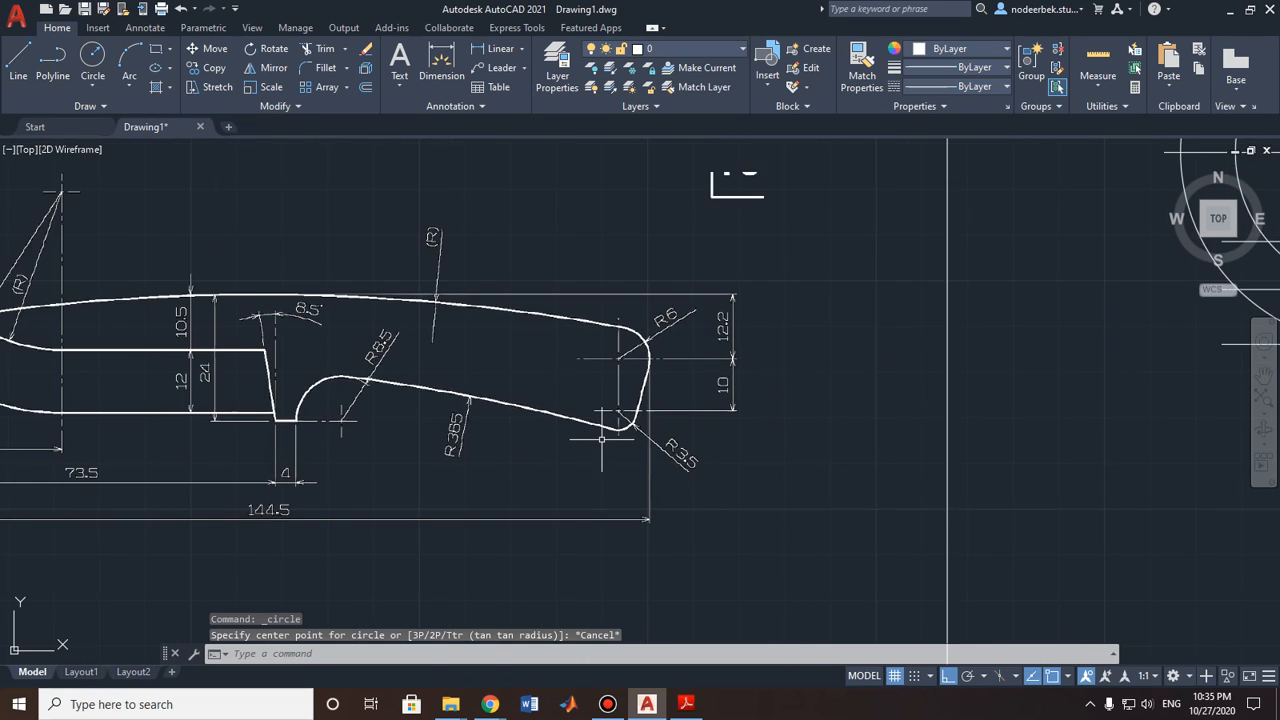
scroll(601, 437, "down", 2)
Step: Open the QuickCalc calculator and compute 365-8.5
right_click(865, 432)
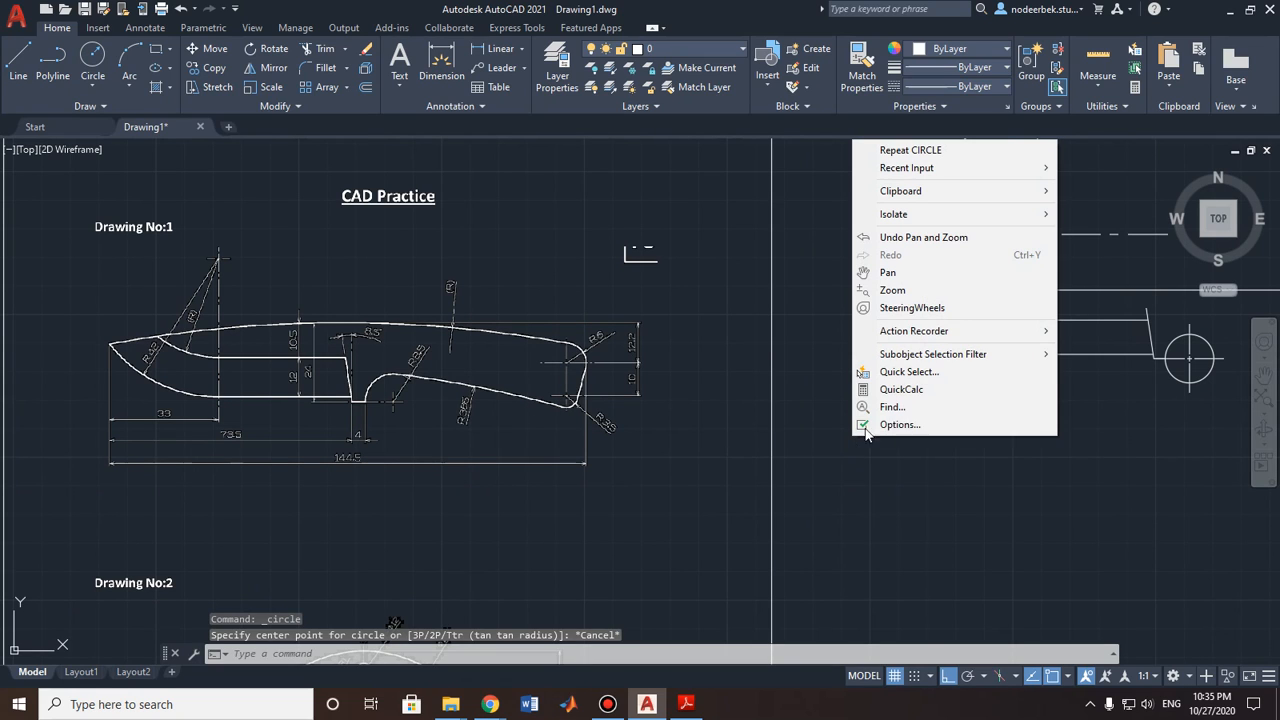
left_click(902, 390)
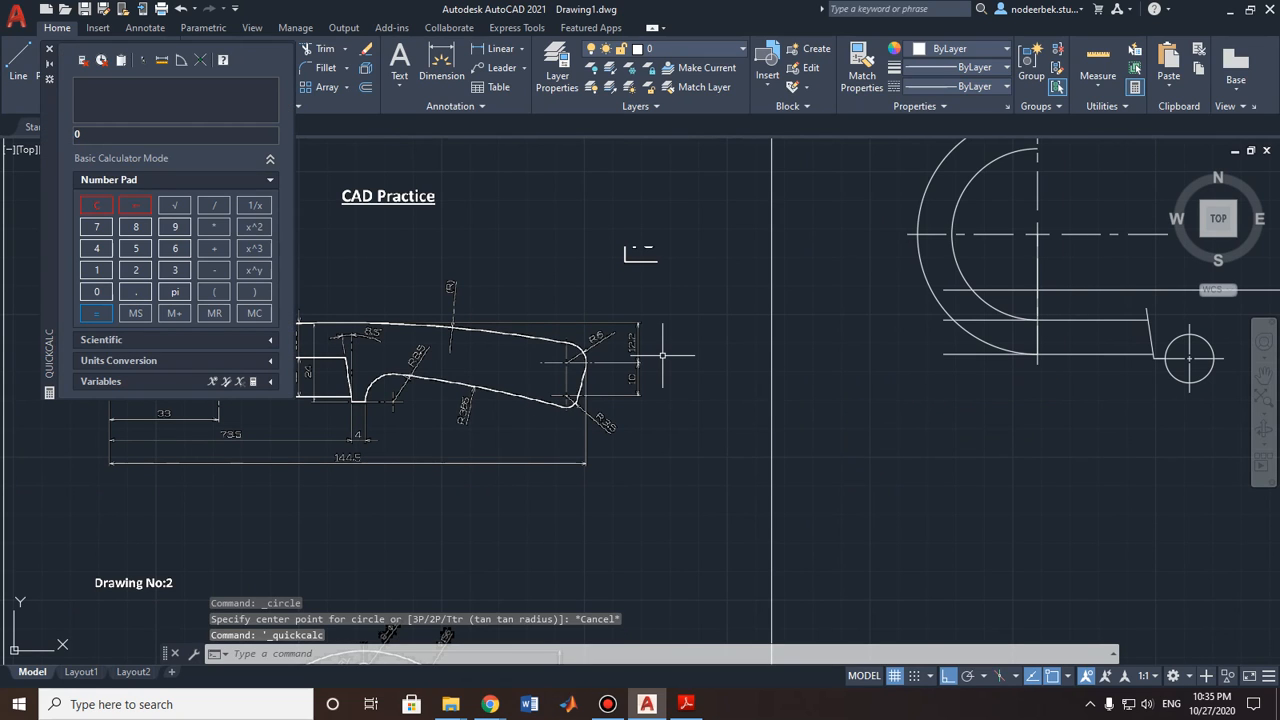
type("3")
key("Escape")
key("Escape")
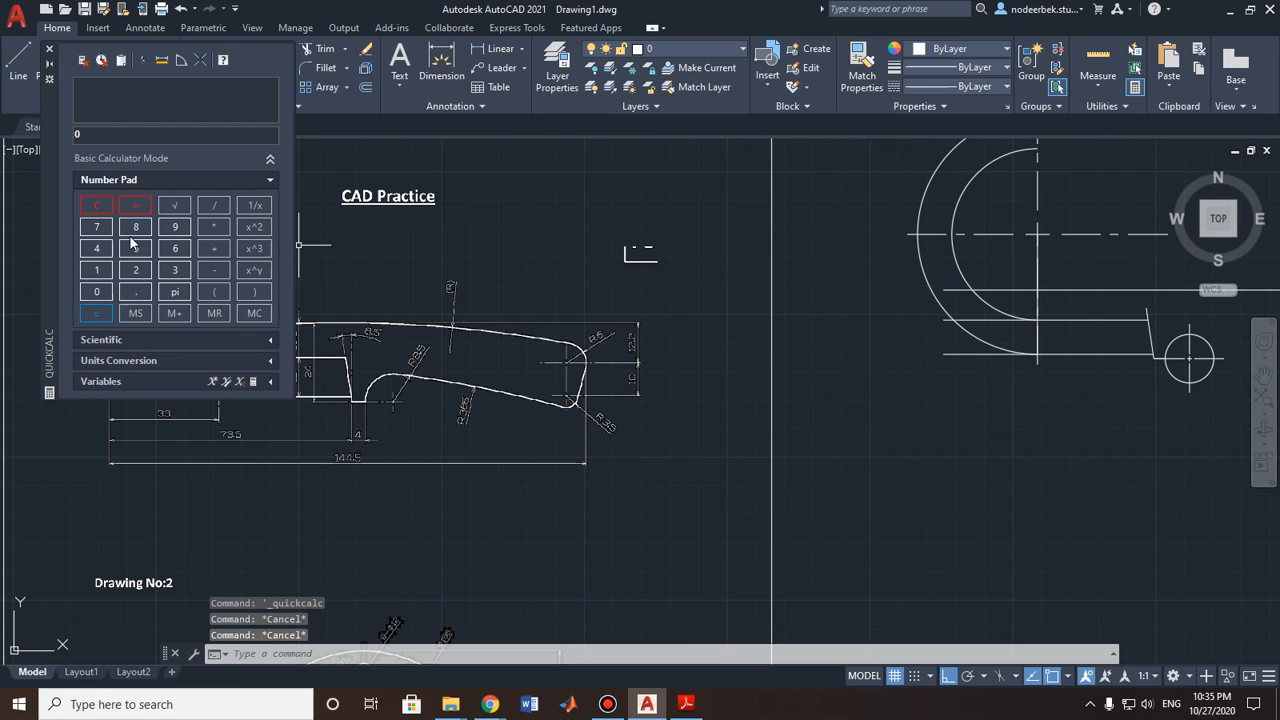
left_click(171, 269)
left_click(173, 252)
left_click(140, 253)
left_click(214, 270)
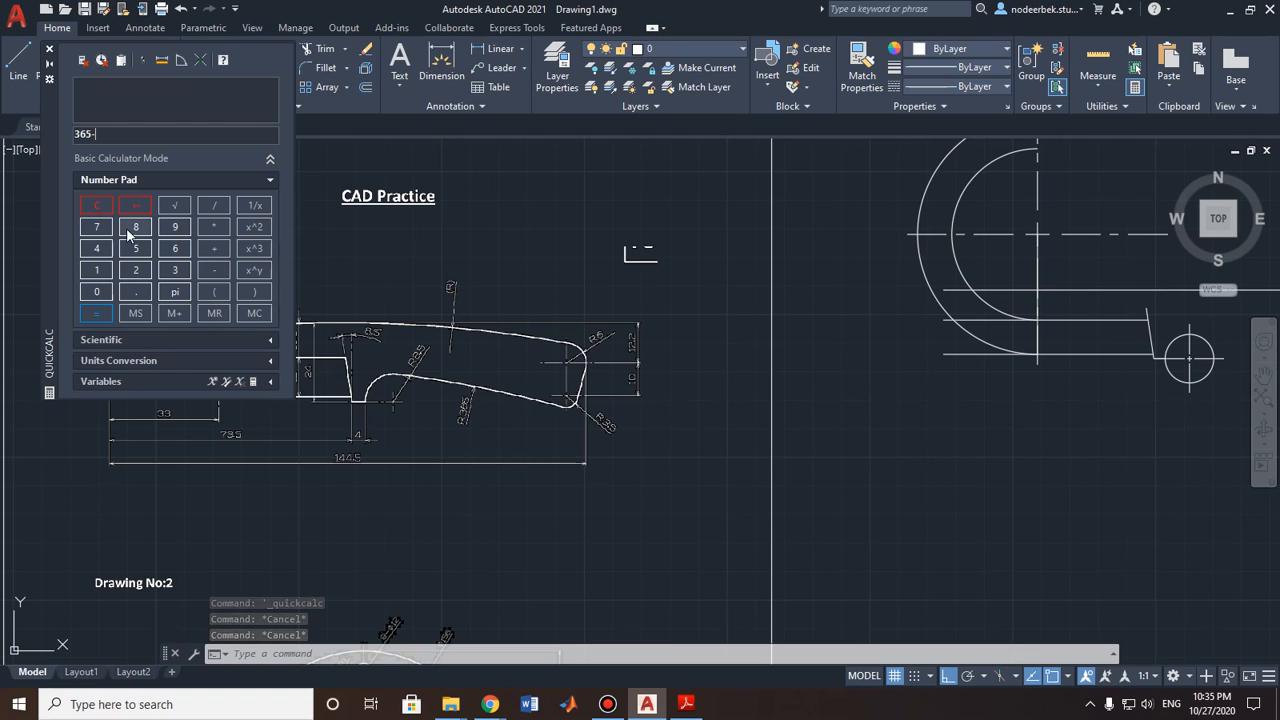
left_click(136, 226)
left_click(136, 291)
left_click(138, 262)
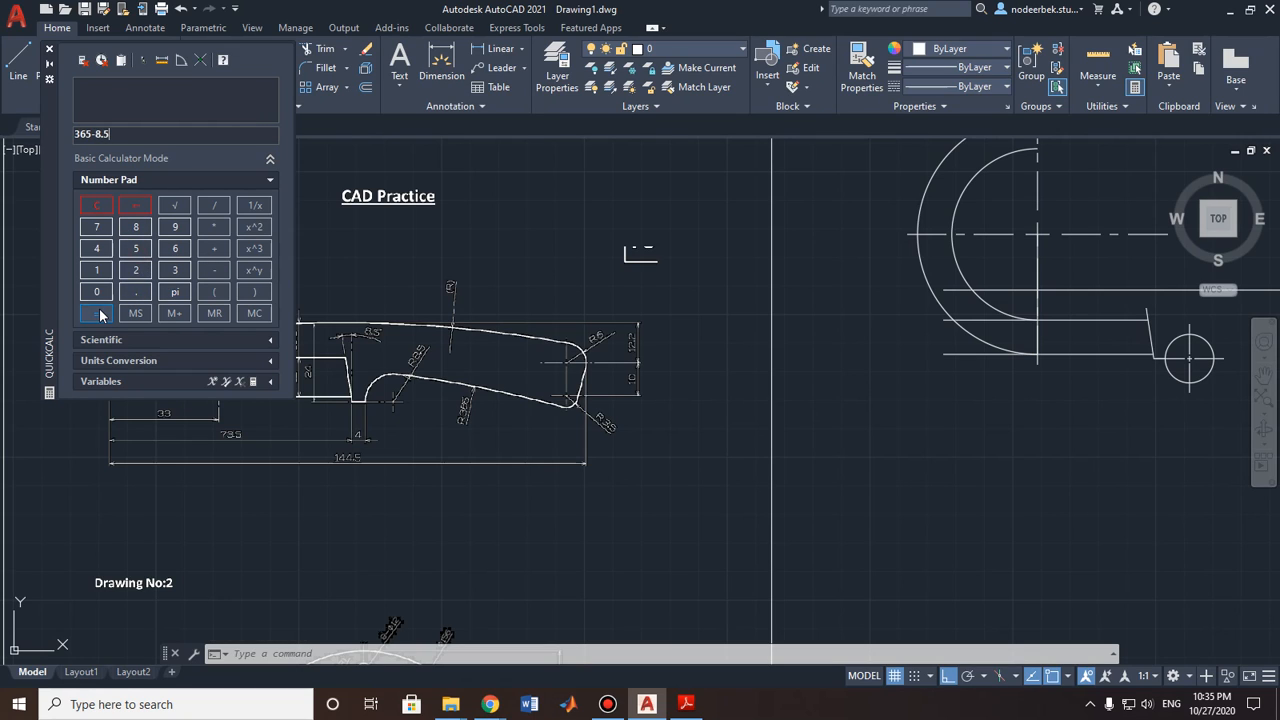
left_click(100, 315)
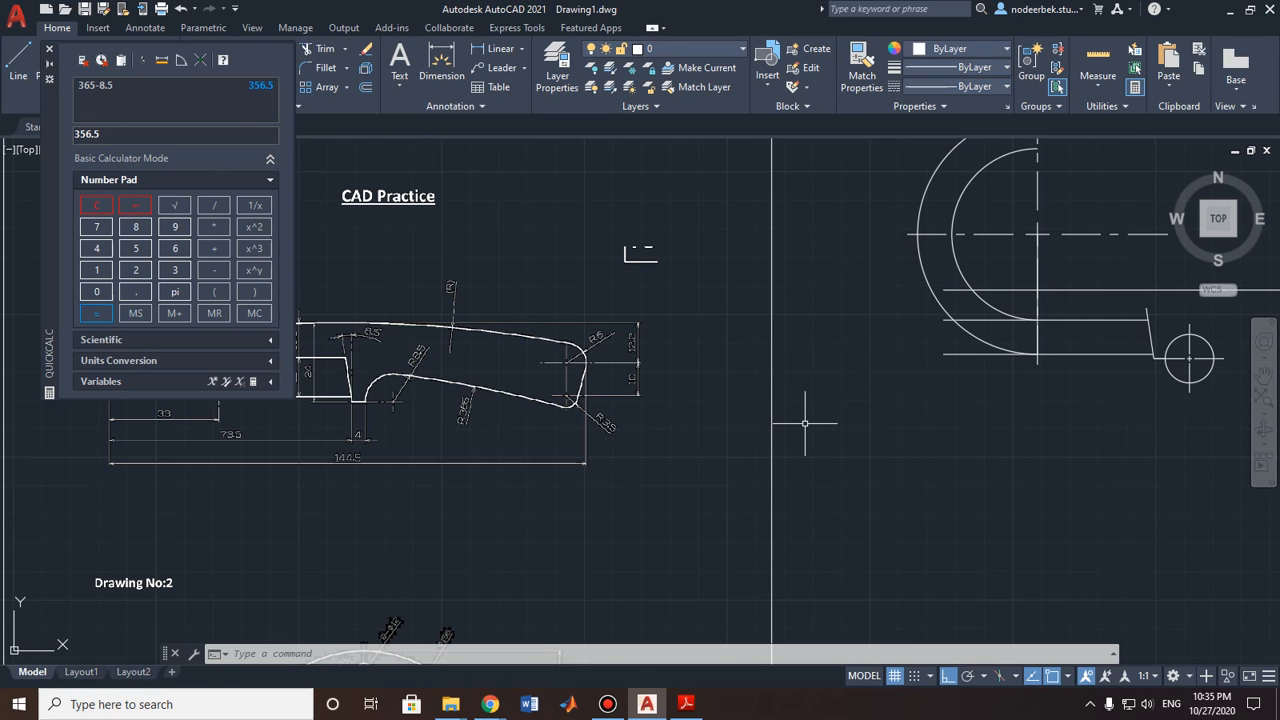
Step: Move the calculator palette clear of the drawing tools
key("Escape")
key("Escape")
key("Escape")
middle_click_drag(978, 500, 874, 492)
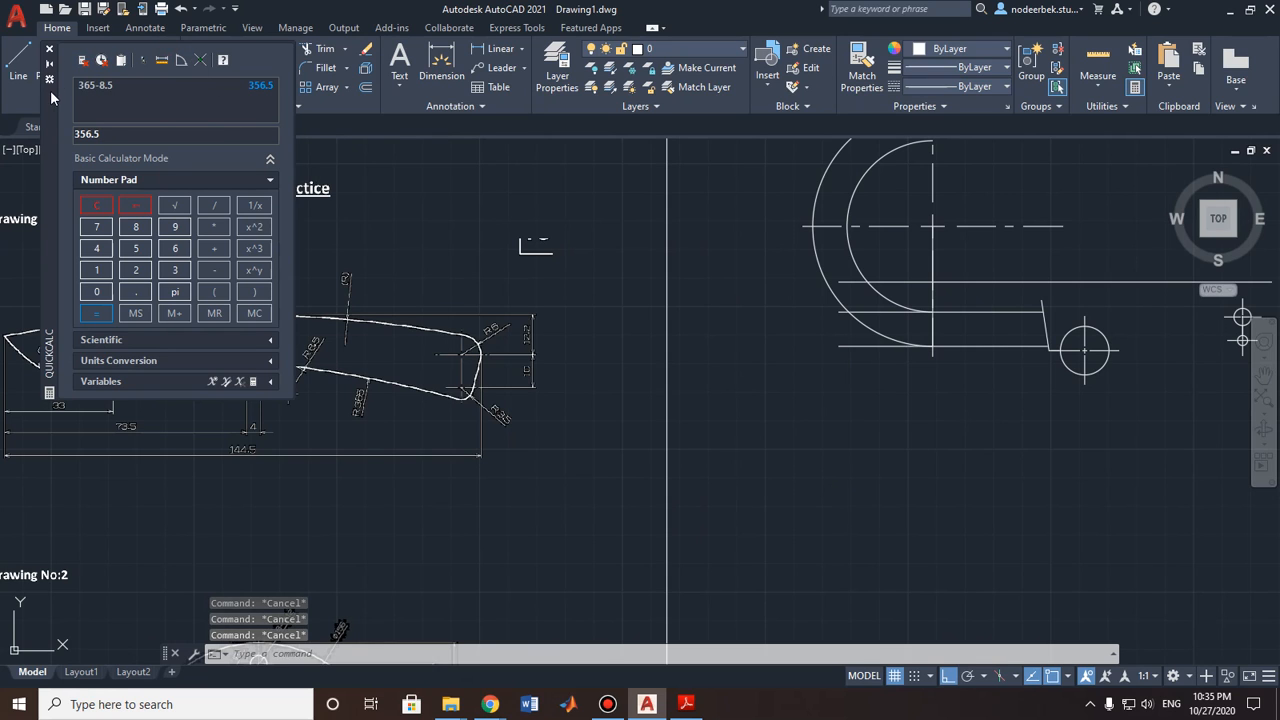
left_click_drag(50, 90, 43, 239)
Step: Draw a circle of radius 356.5 centred on the circle beside the blade's slanted line
left_click(100, 57)
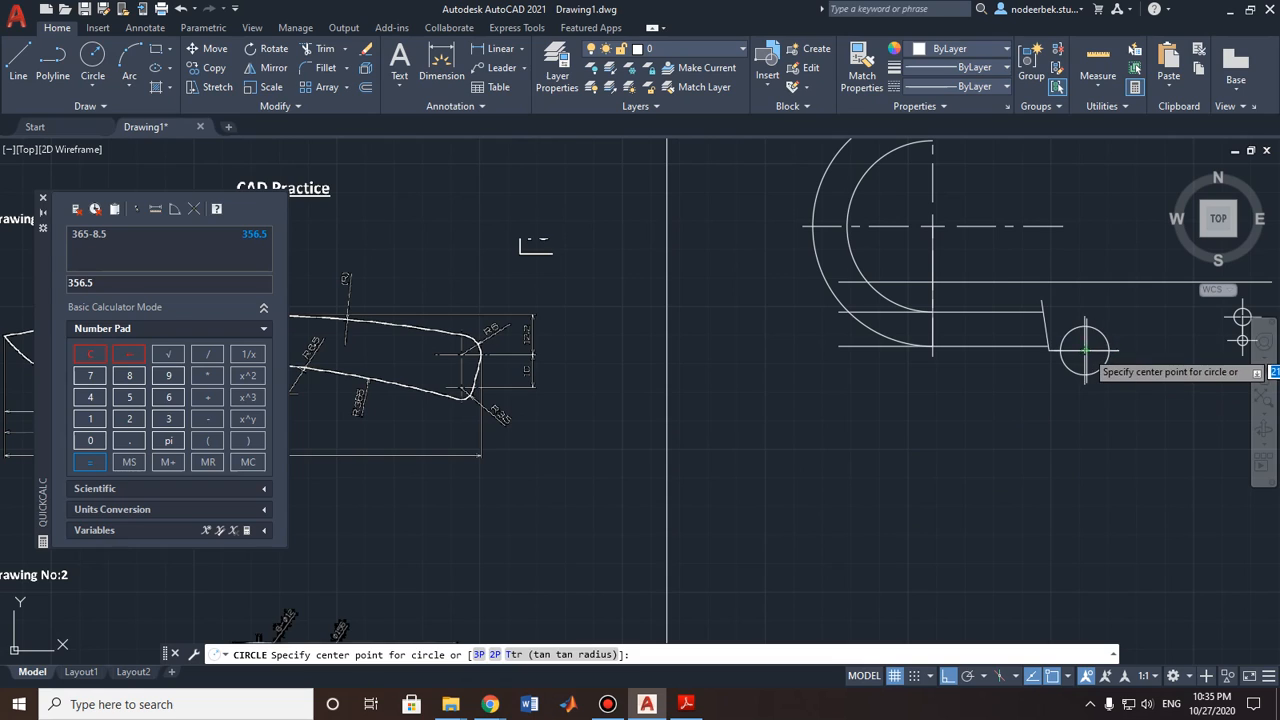
left_click(1085, 350)
type("356")
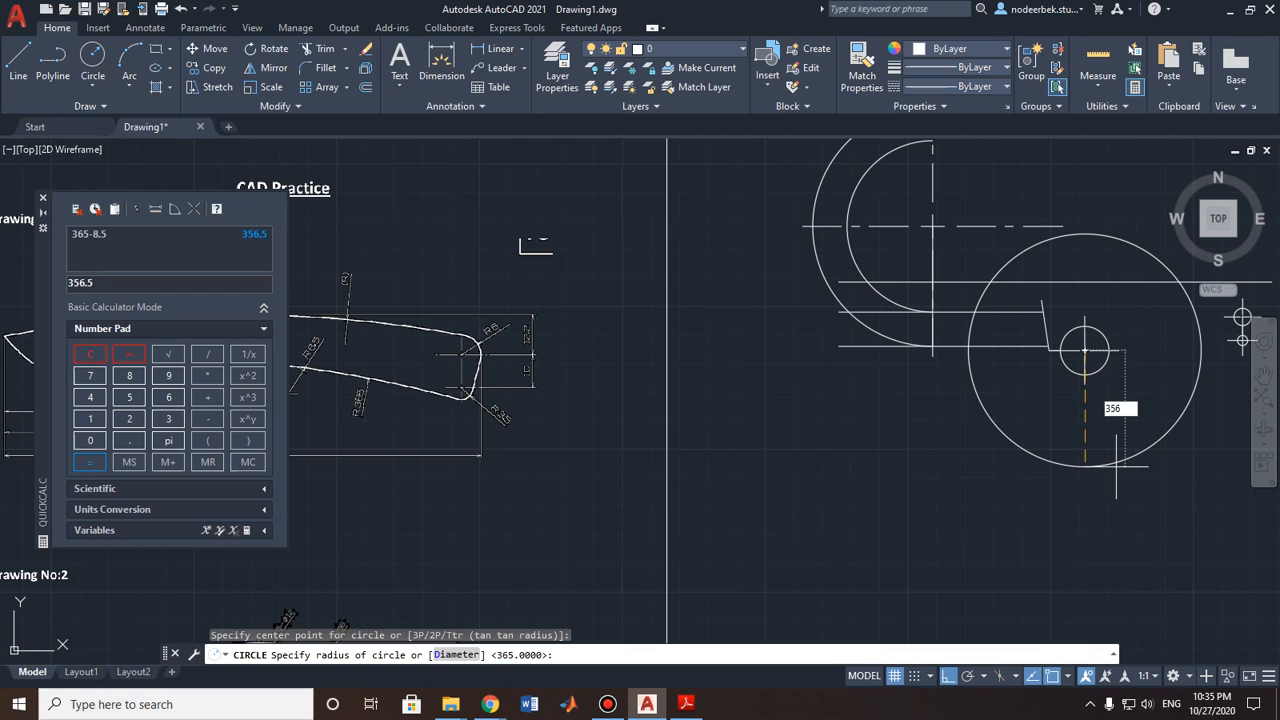
type(".5")
key("Return")
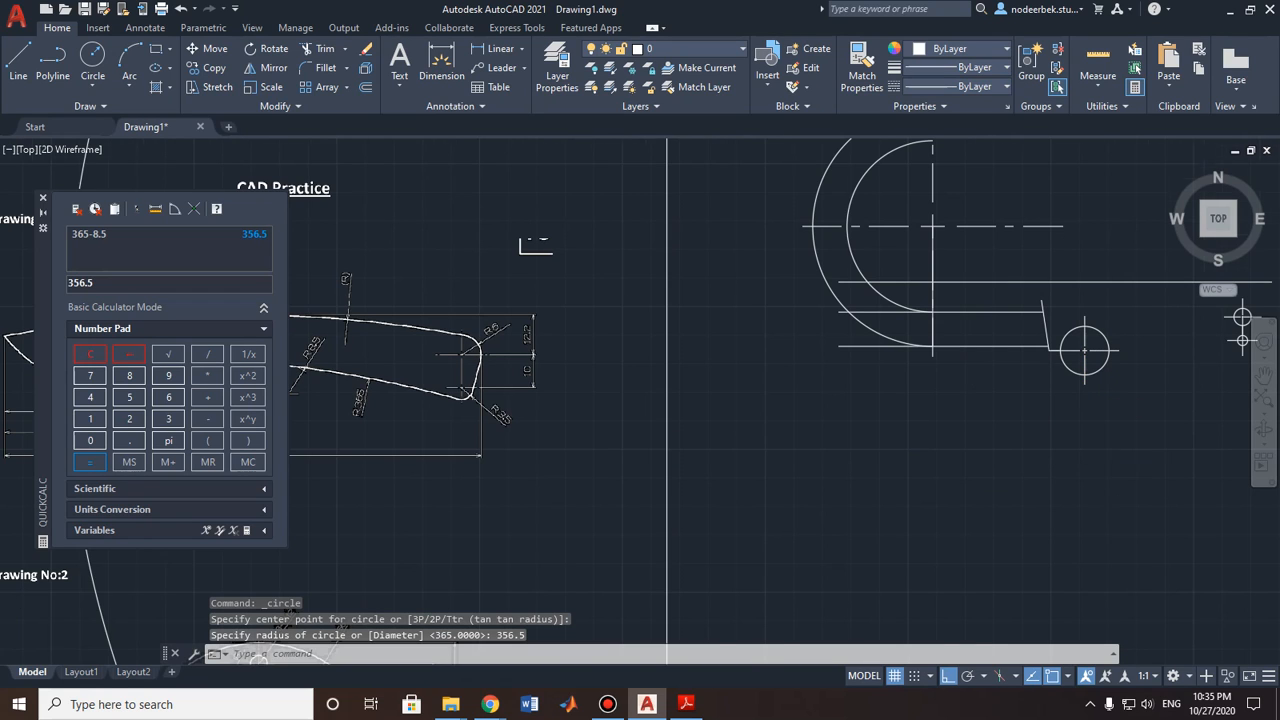
scroll(1117, 465, "down", 5)
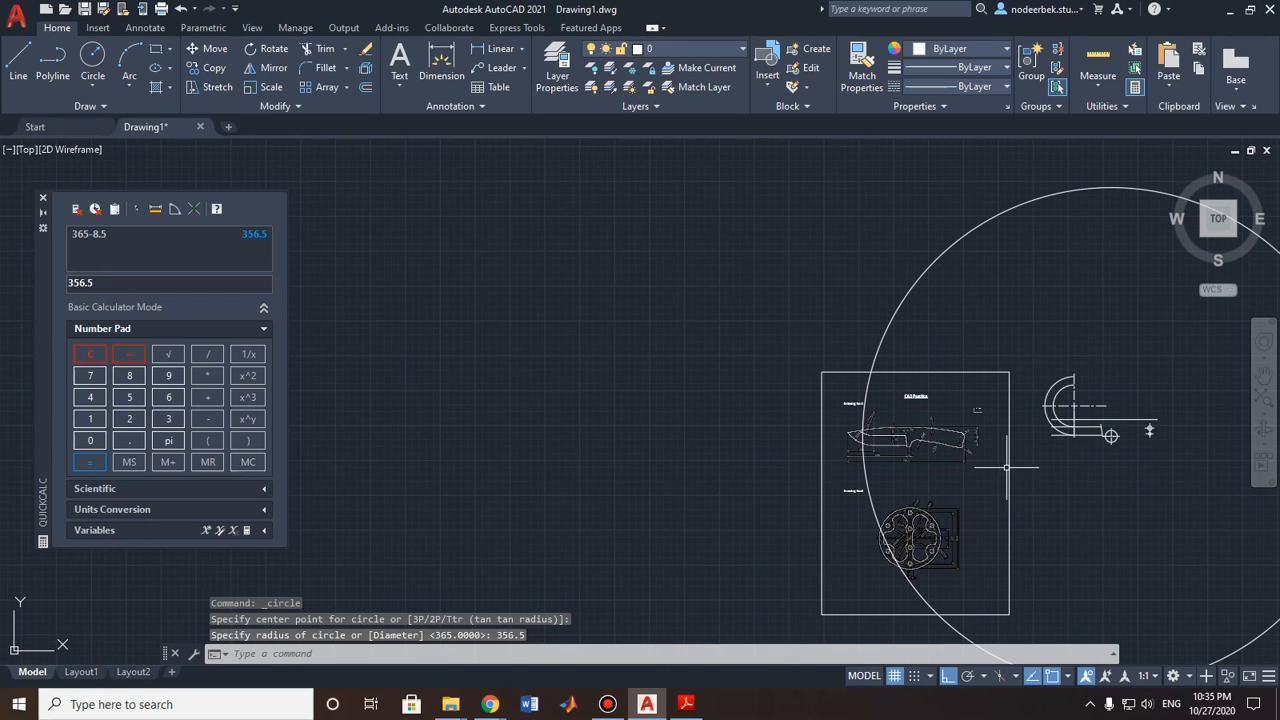
Step: Draw a circle of radius 368.5 centred on the small lower circle at the handle's end
scroll(997, 430, "up", 2)
scroll(997, 428, "up", 2)
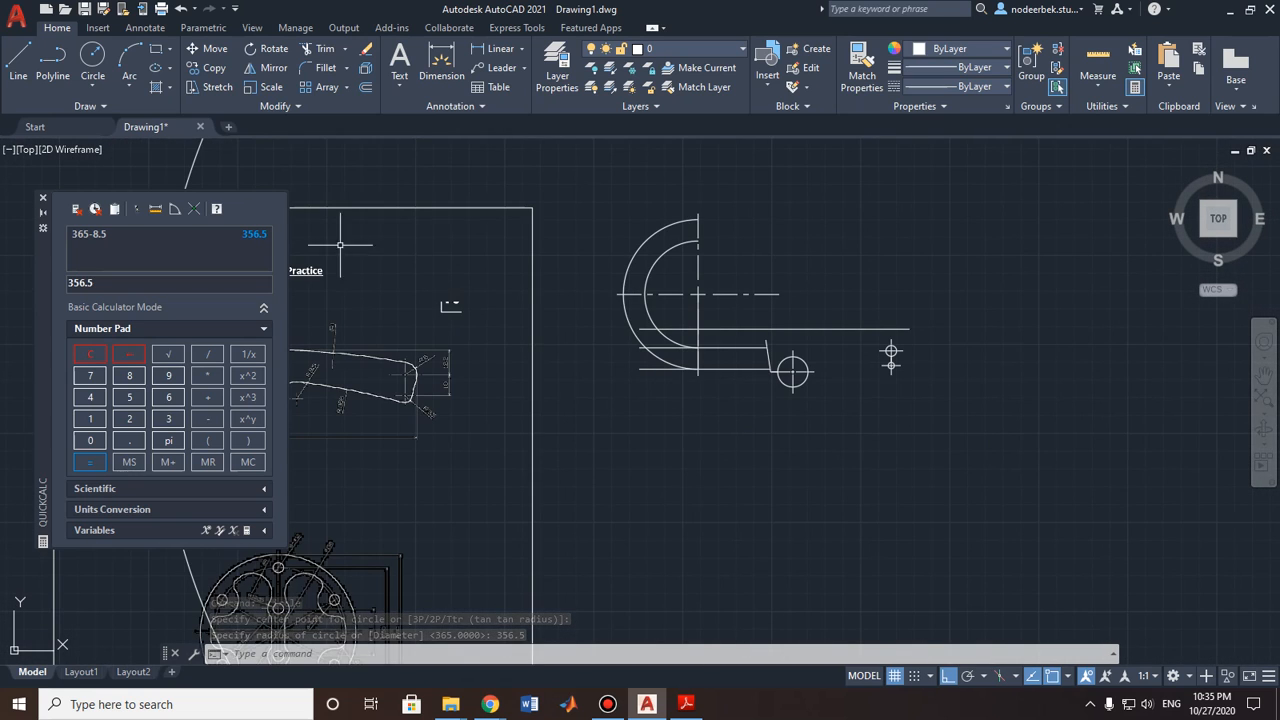
left_click(92, 60)
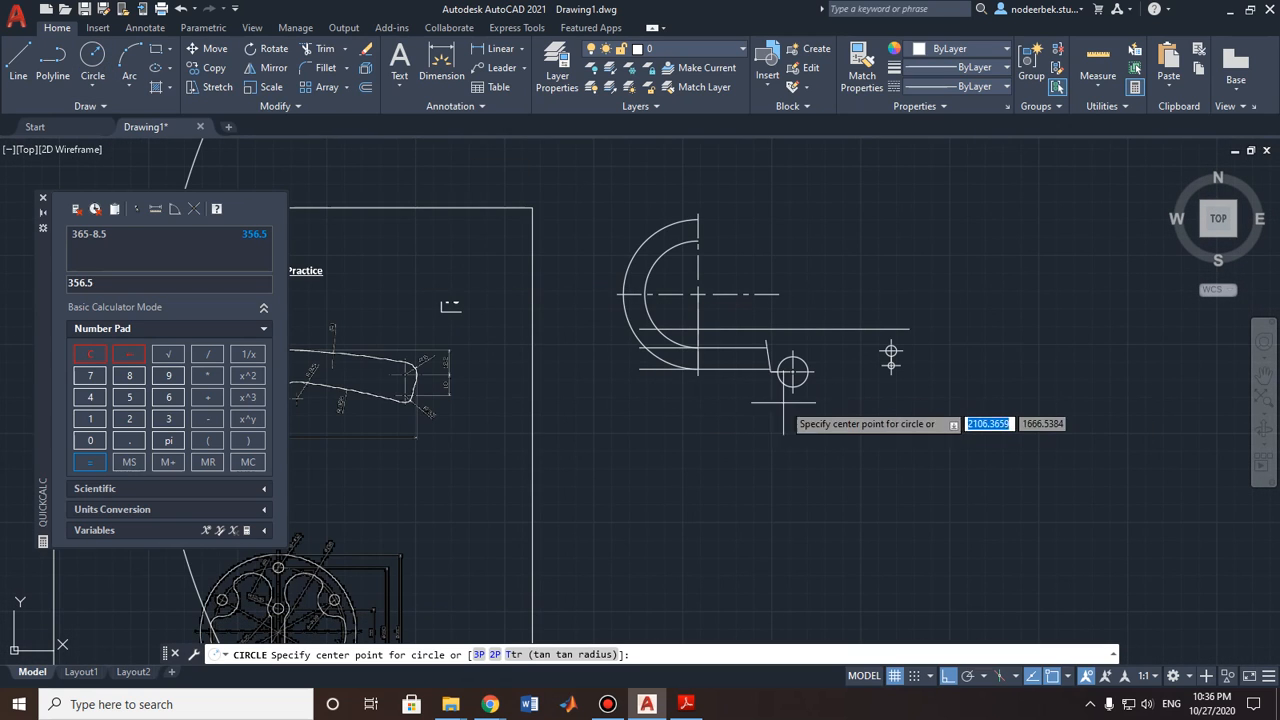
scroll(839, 402, "up", 3)
scroll(560, 405, "down", 4)
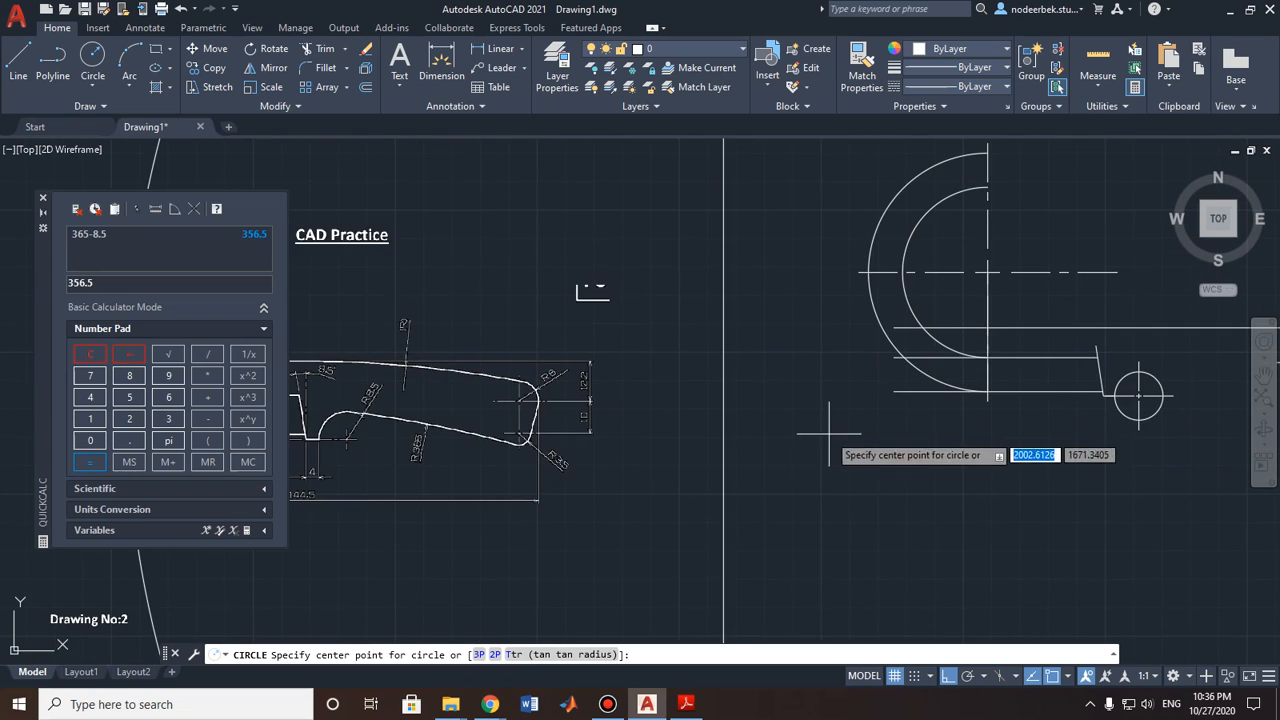
scroll(900, 440, "up", 4)
scroll(979, 425, "up", 3)
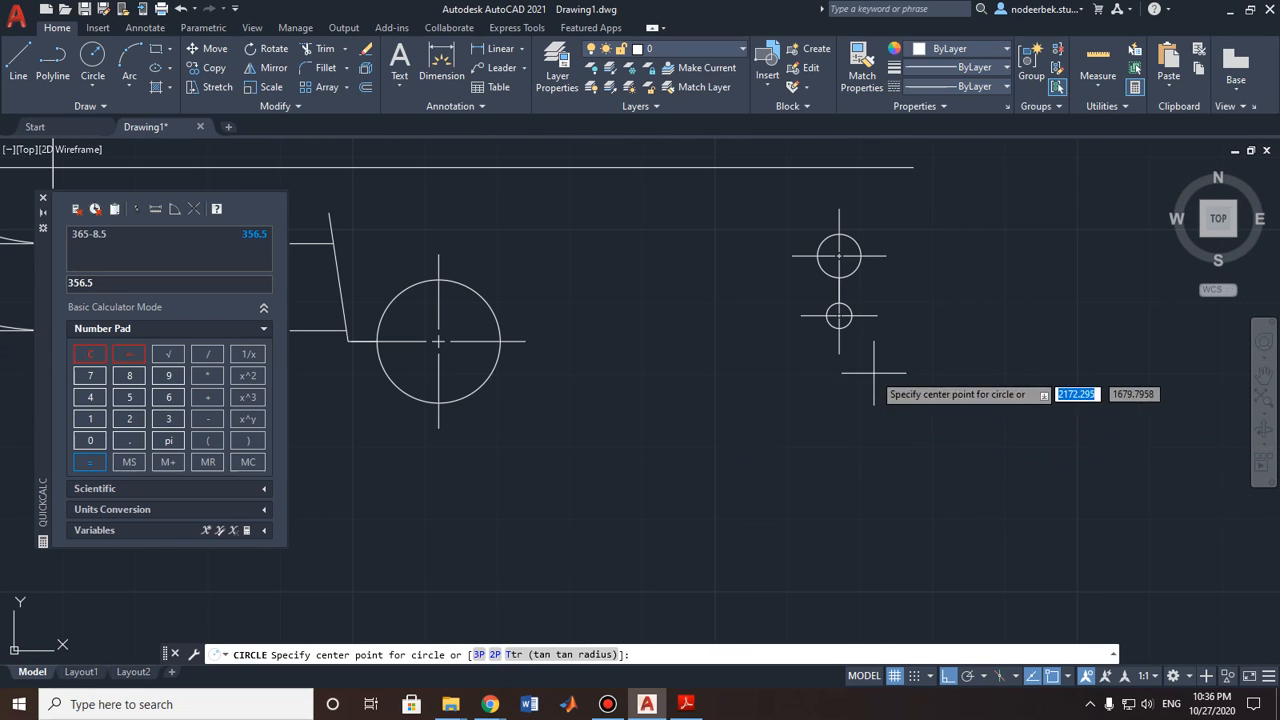
left_click(838, 316)
type("368.5")
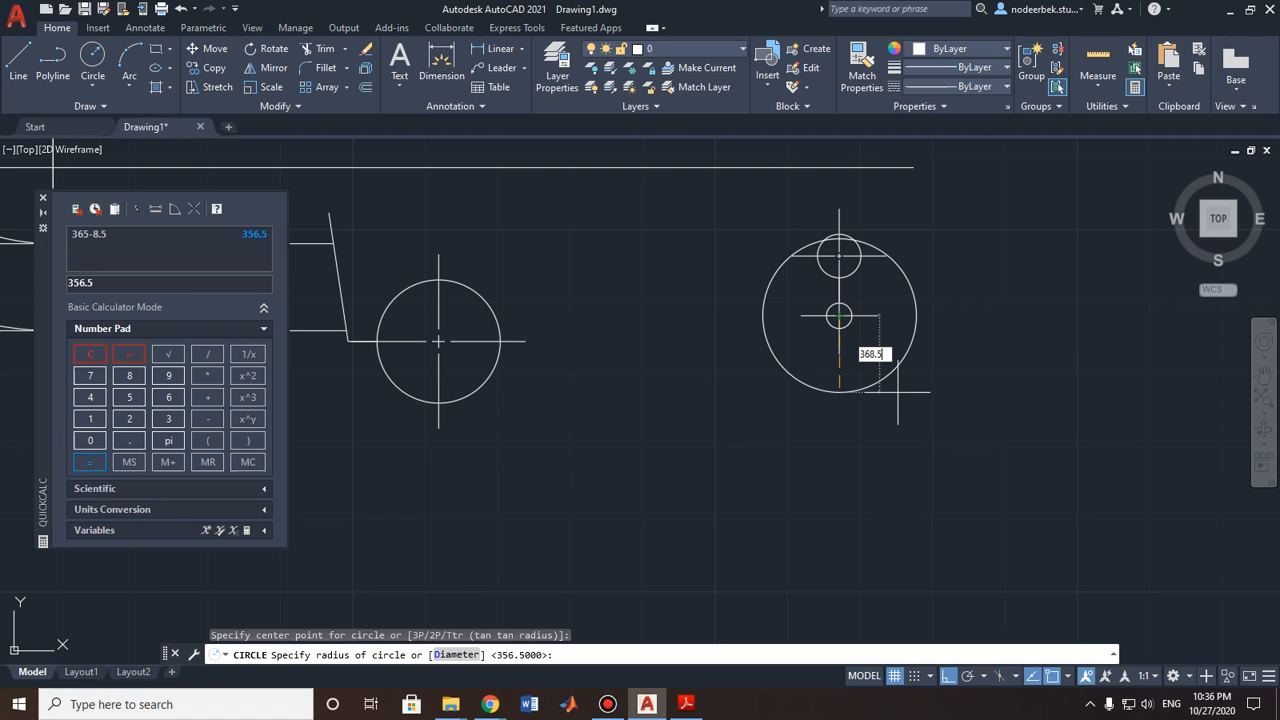
key("Return")
Step: Draw a circle of radius 365 centred on the lower intersection of the 356.5 and 368.5 radius construction circles
scroll(905, 390, "down", 5)
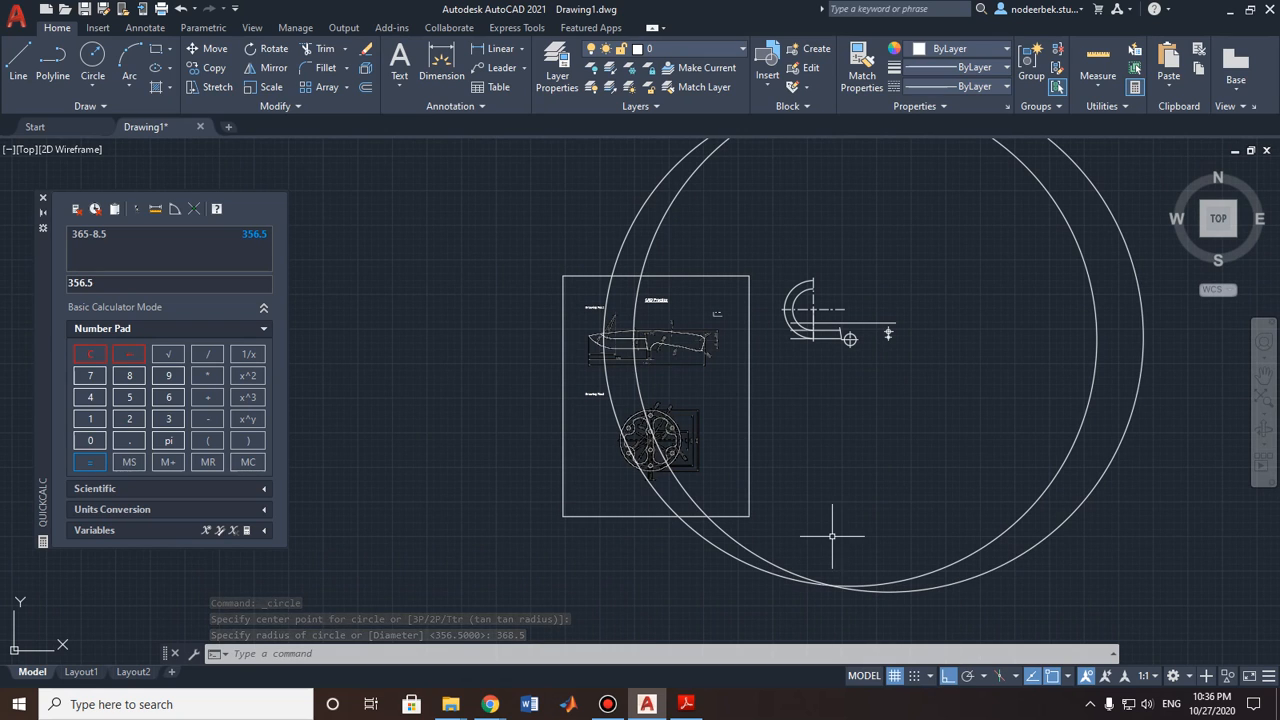
left_click(93, 58)
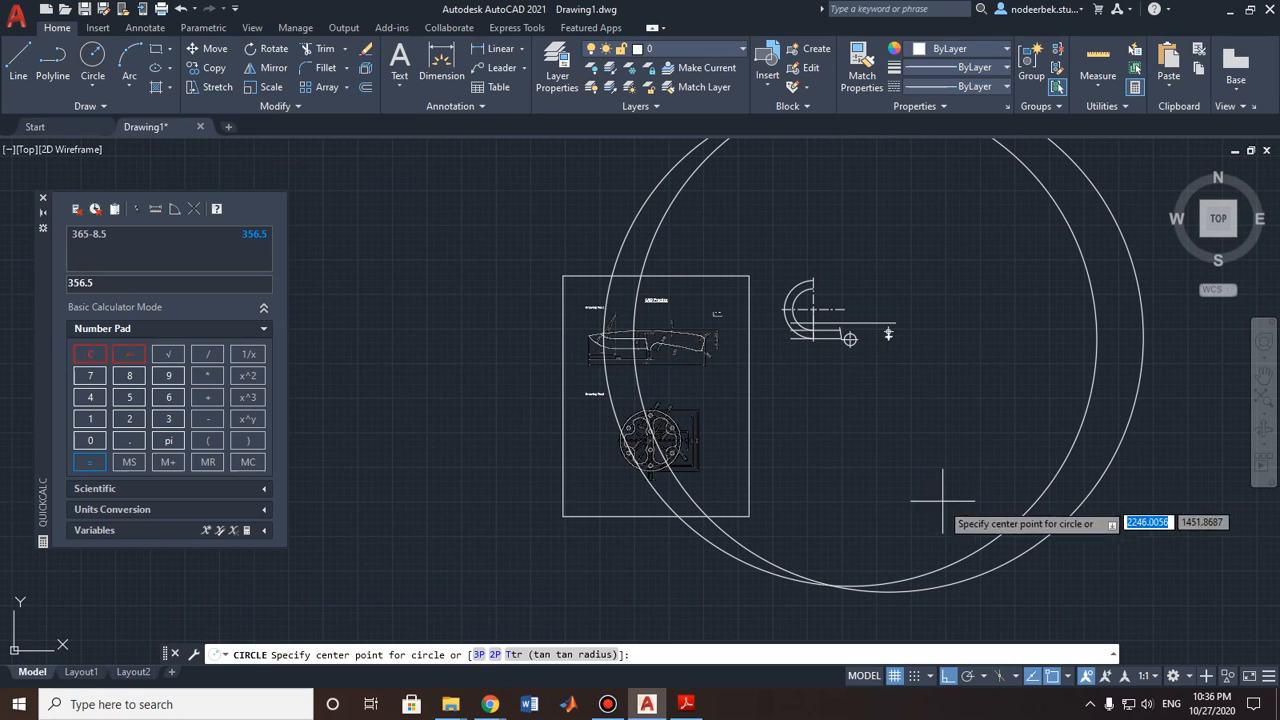
left_click(832, 583)
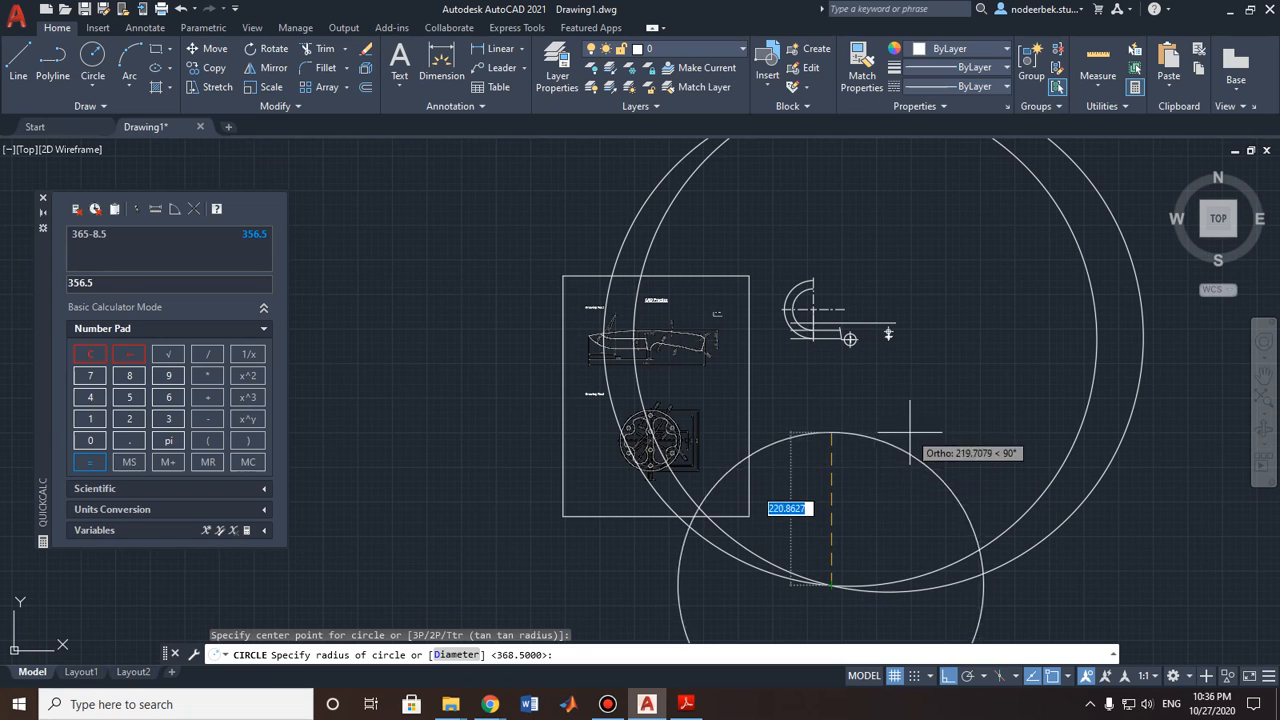
type("365")
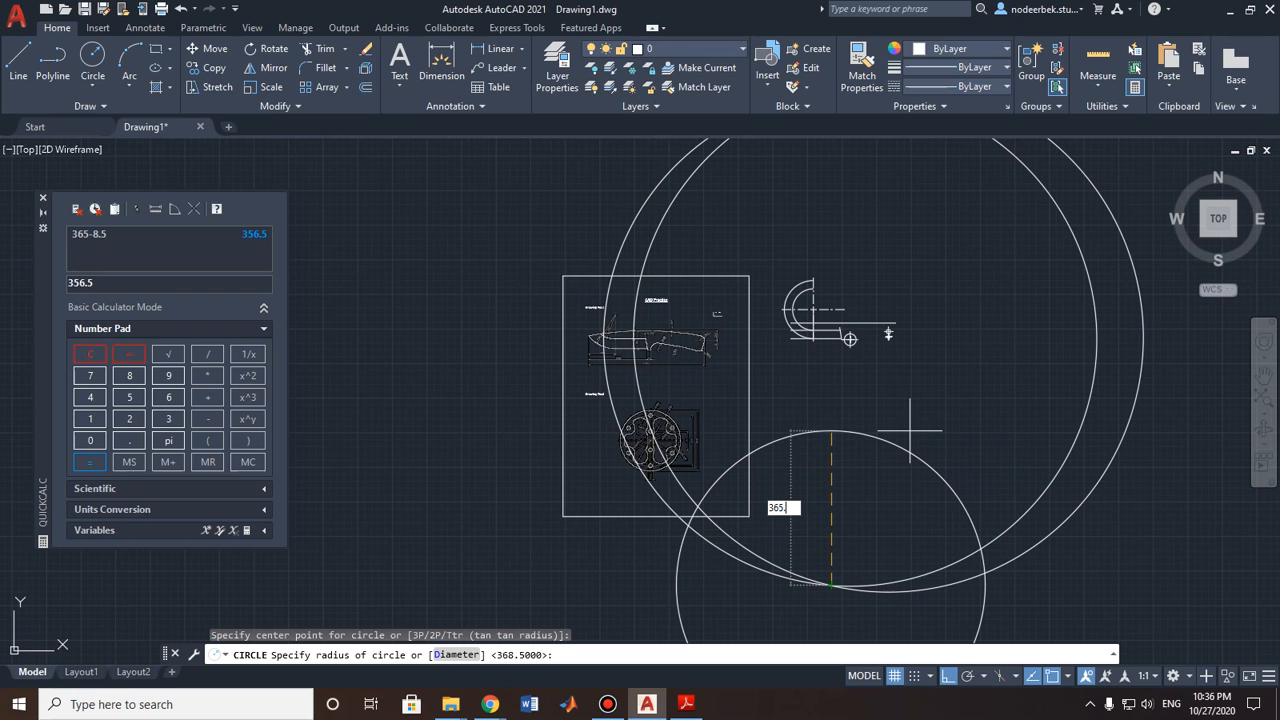
key("Return")
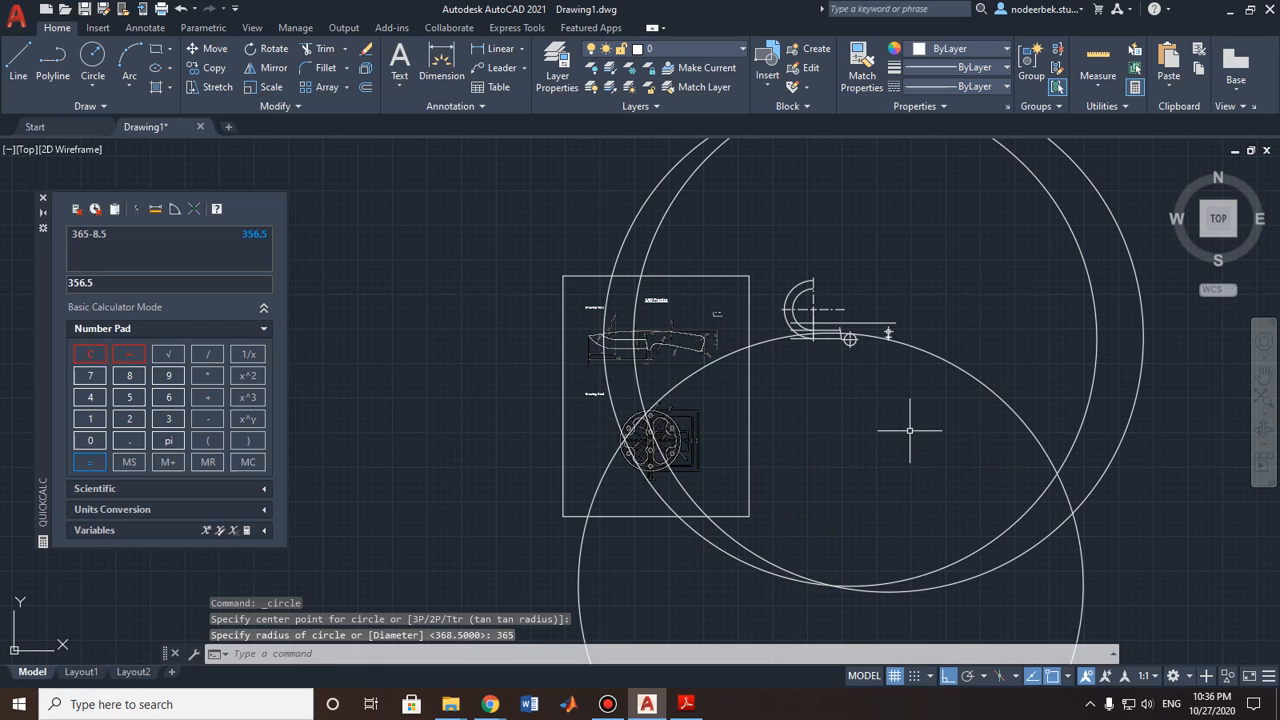
Step: Check how the 365 radius circle meets the circle beside the slanted line and the small handle-end circle
scroll(894, 357, "up", 5)
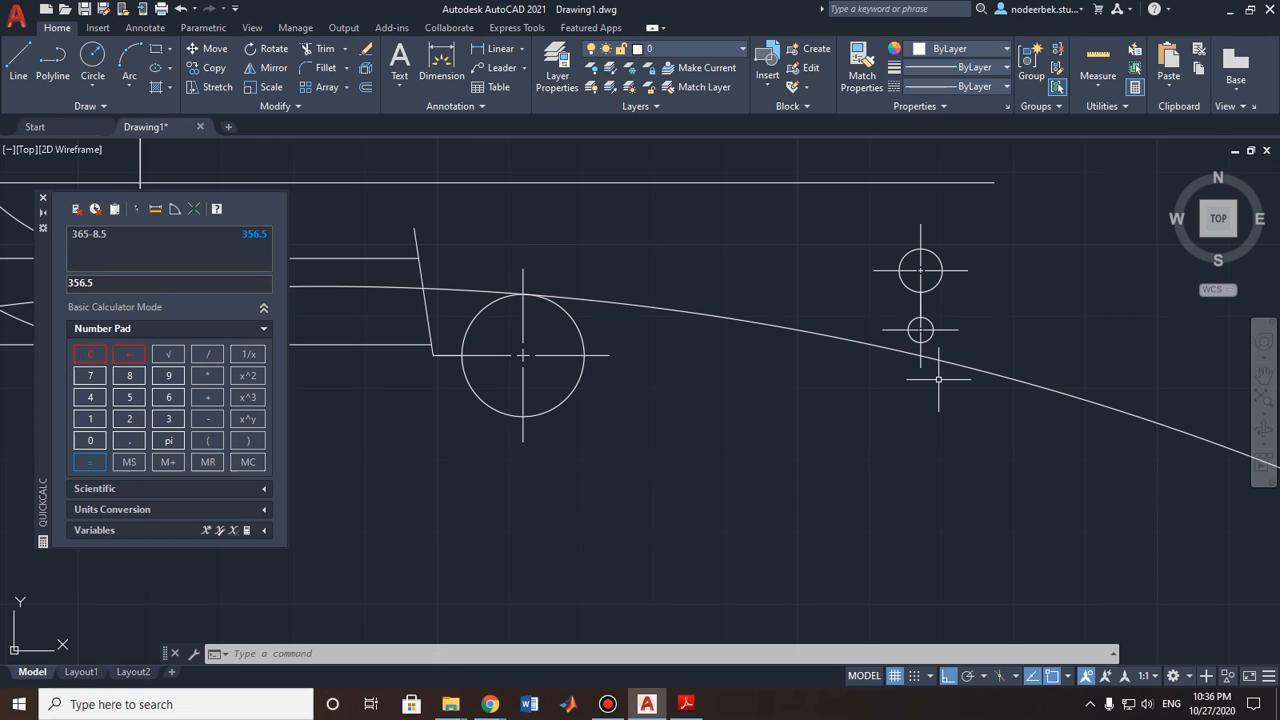
scroll(938, 379, "down", 2)
scroll(958, 415, "down", 3)
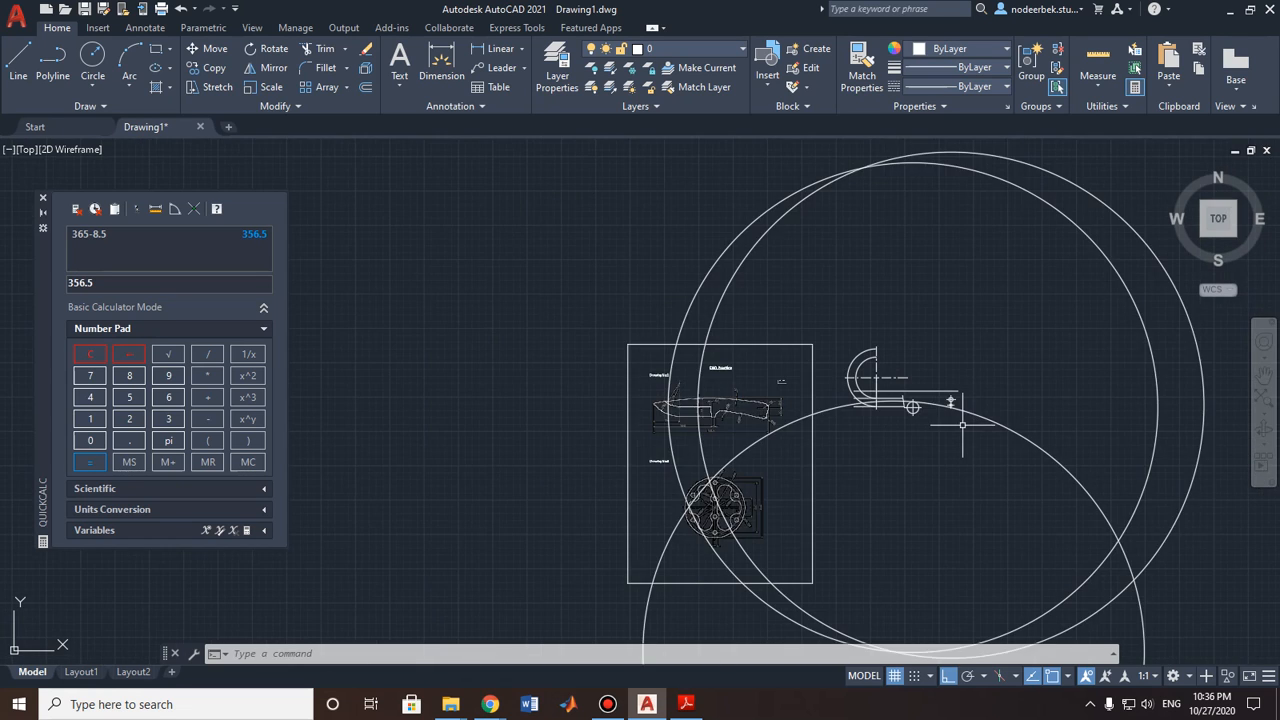
scroll(962, 425, "up", 3)
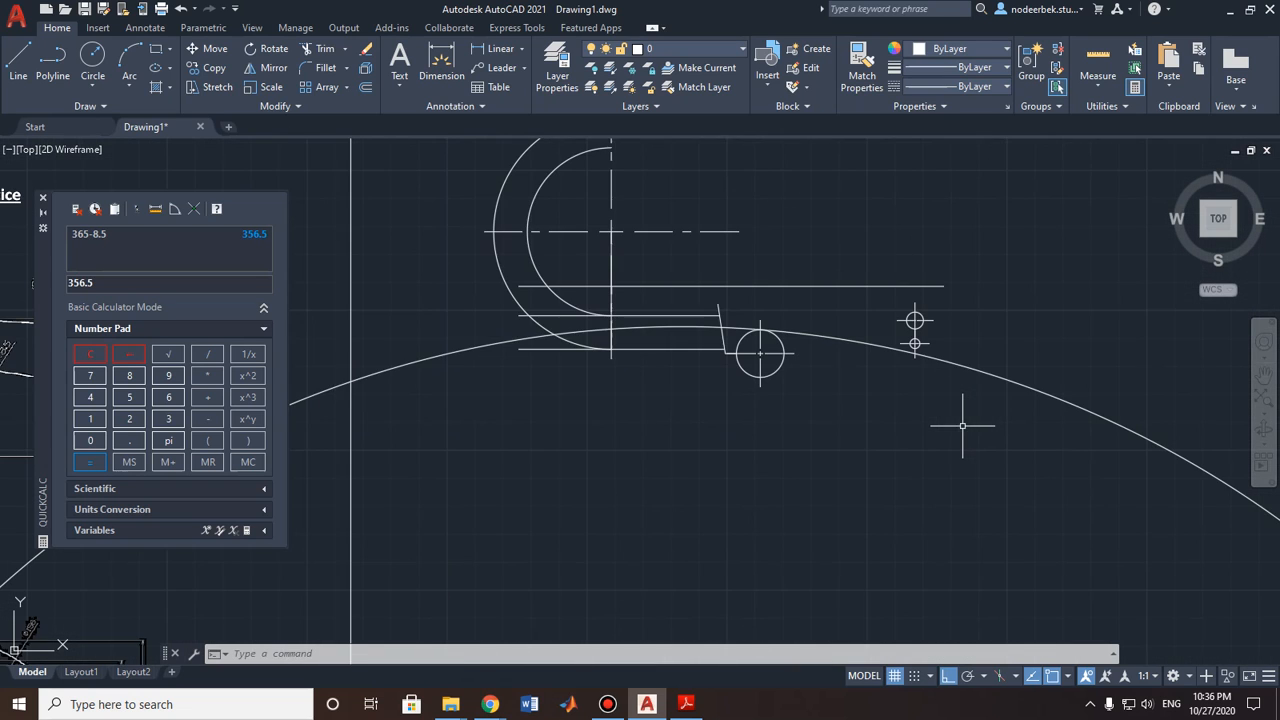
scroll(950, 403, "up", 3)
scroll(721, 407, "down", 3)
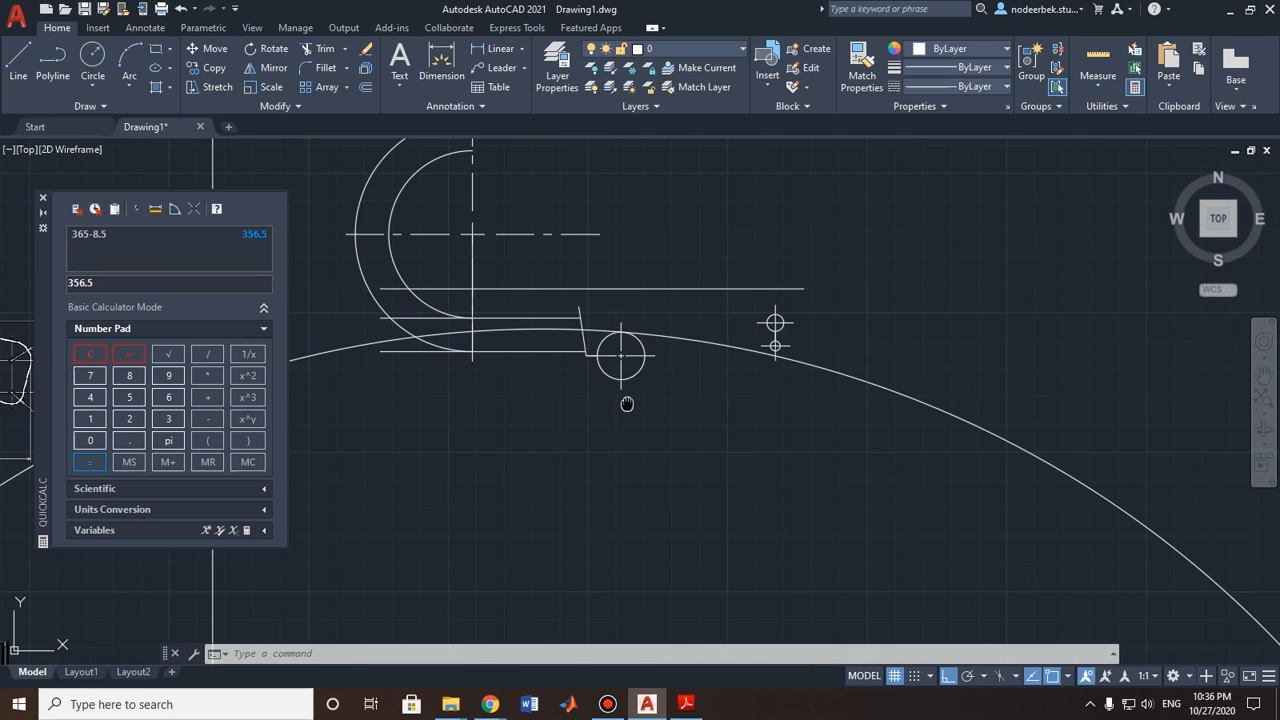
scroll(630, 405, "down", 2)
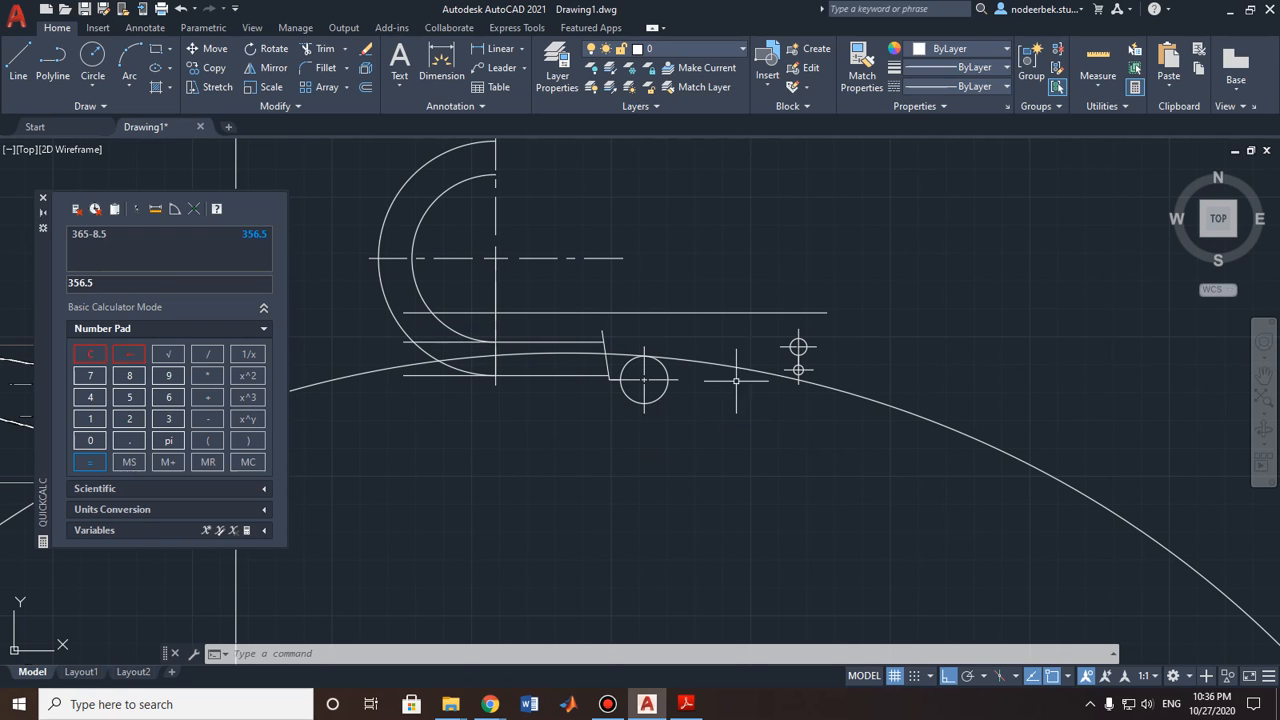
Step: Erase the 365 radius circle and the 368.5 radius construction circle, keeping the 356.5 radius one
scroll(766, 366, "down", 3)
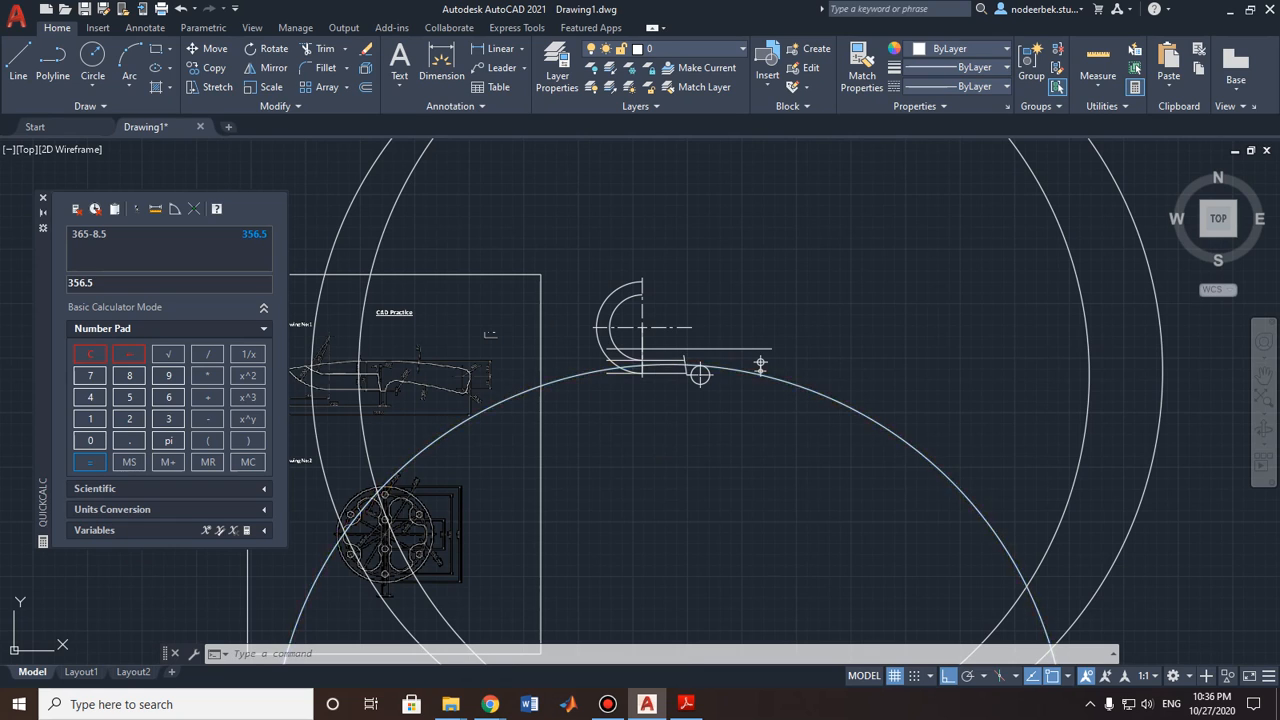
left_click(828, 397)
key("Delete")
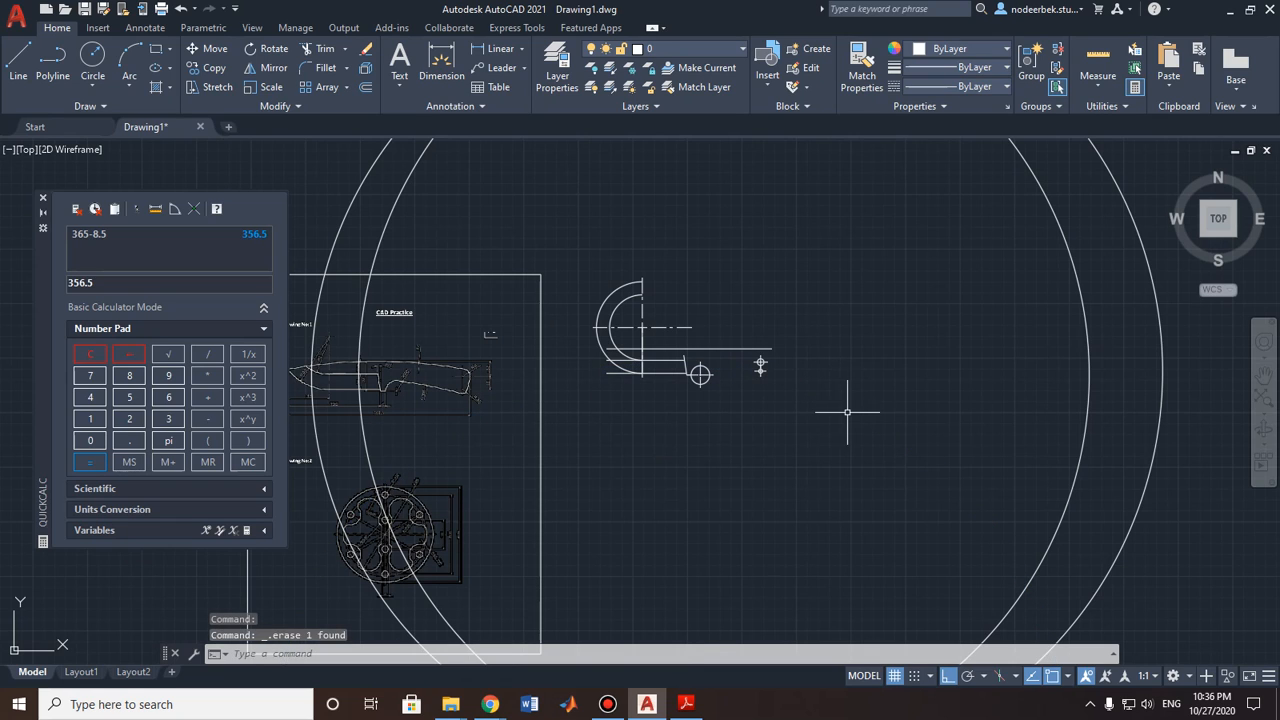
left_click(1089, 358)
key("Escape")
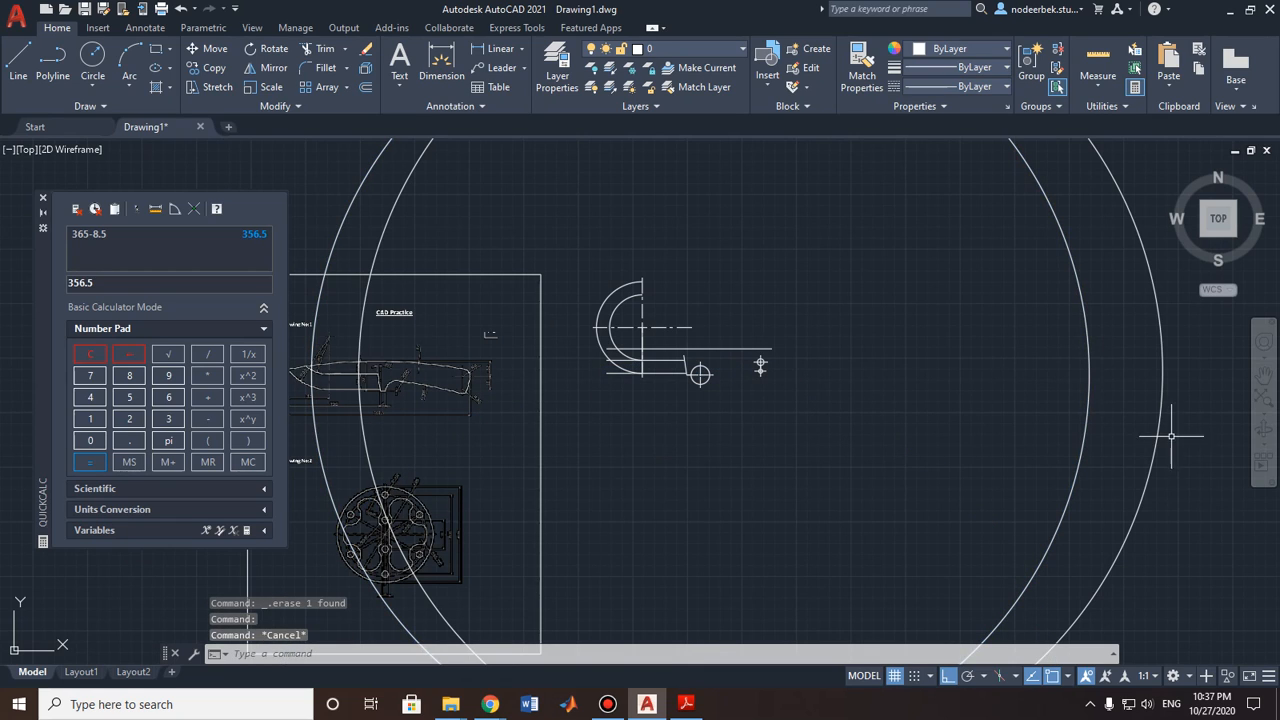
left_click(1161, 428)
key("Delete")
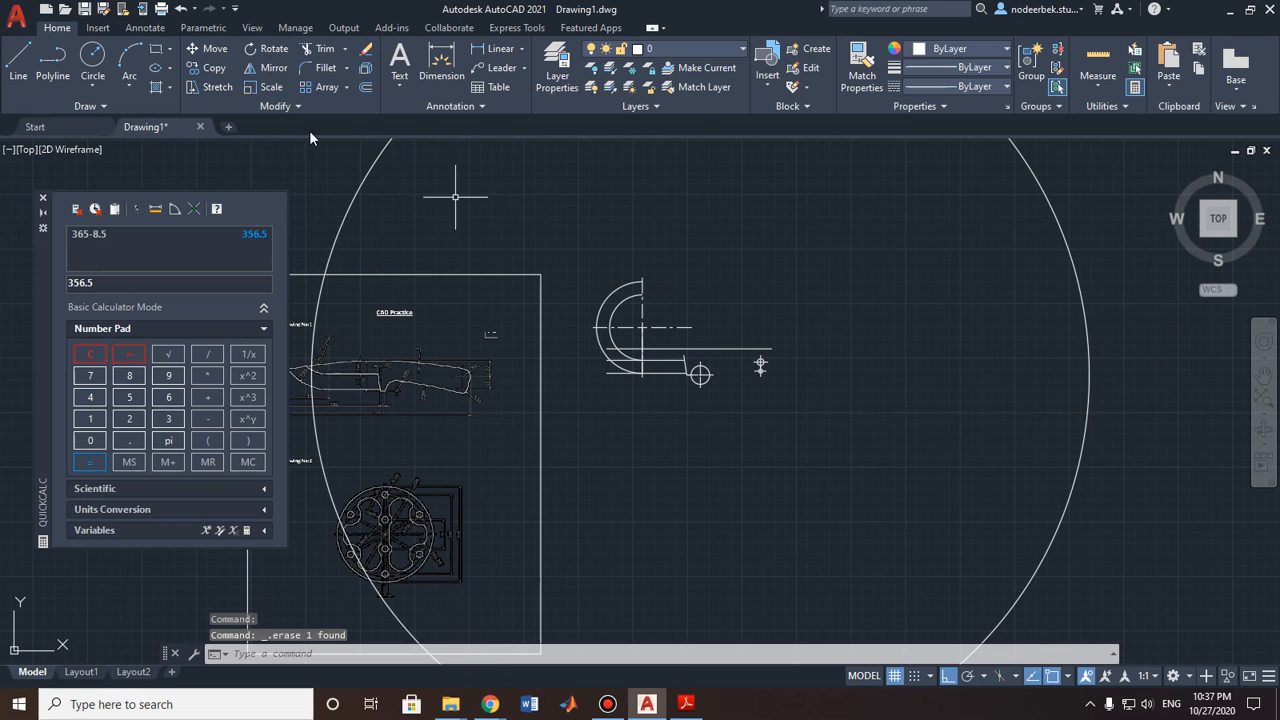
Step: Draw a circle of radius 361.5 centred on the small lower circle at the handle's end
left_click(92, 60)
scroll(665, 380, "up", 5)
middle_click_drag(525, 393, 723, 408)
scroll(990, 420, "up", 4)
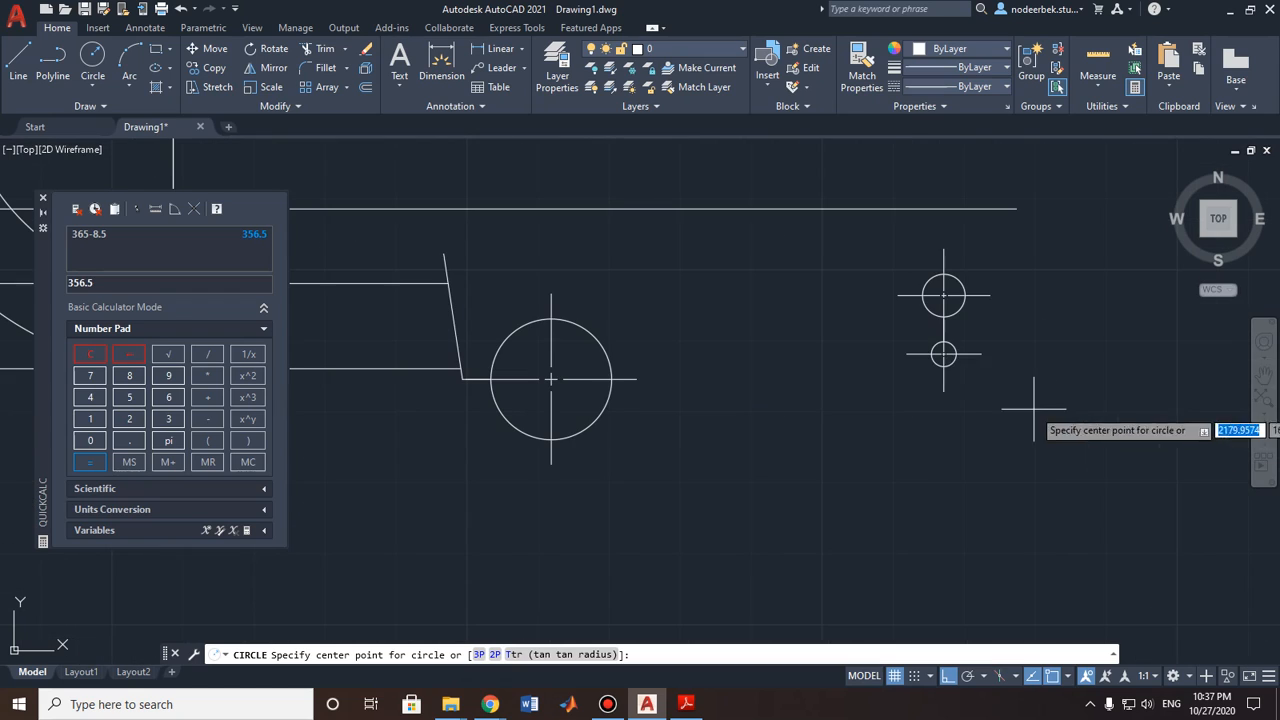
left_click(943, 354)
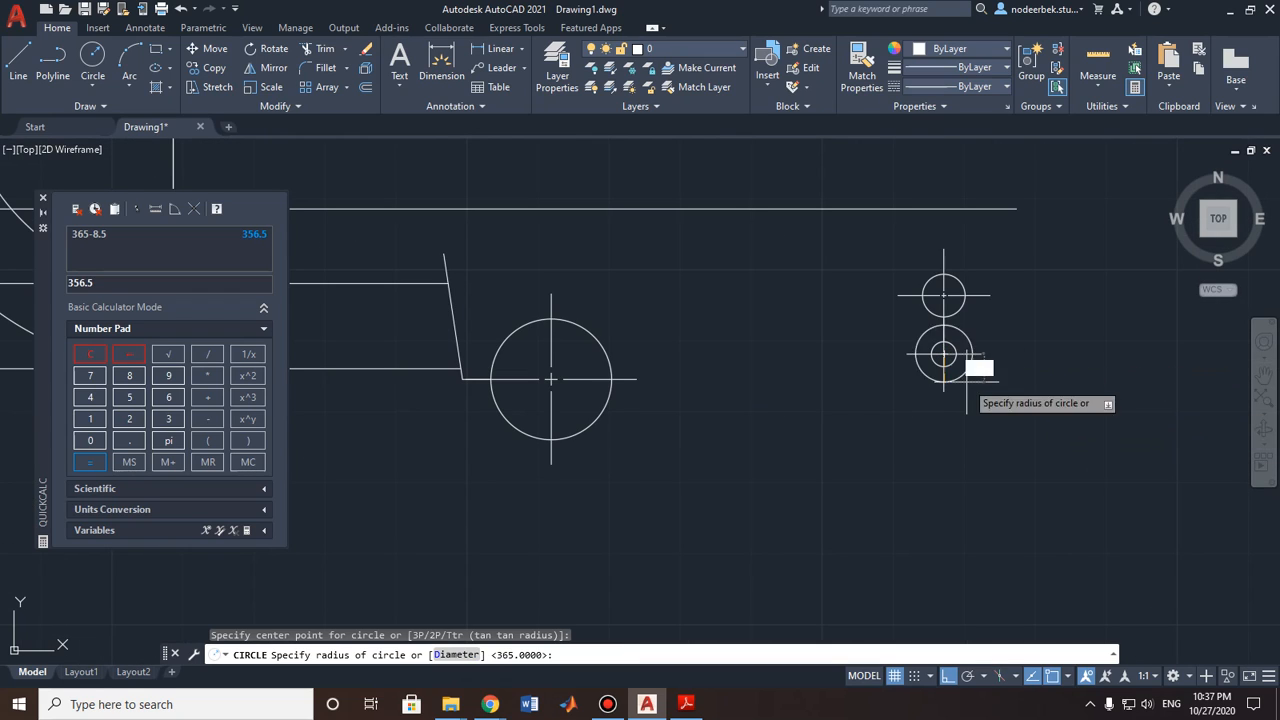
type("36")
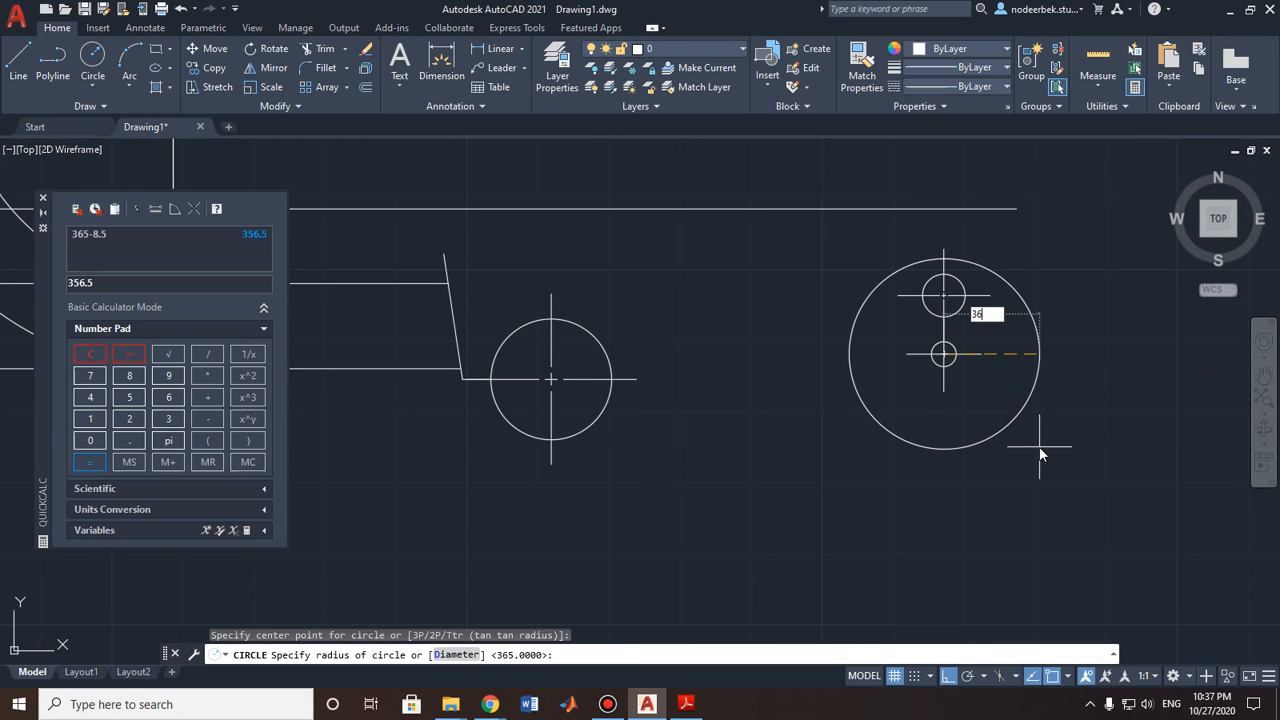
type("1.5")
key("Return")
scroll(1037, 452, "down", 5)
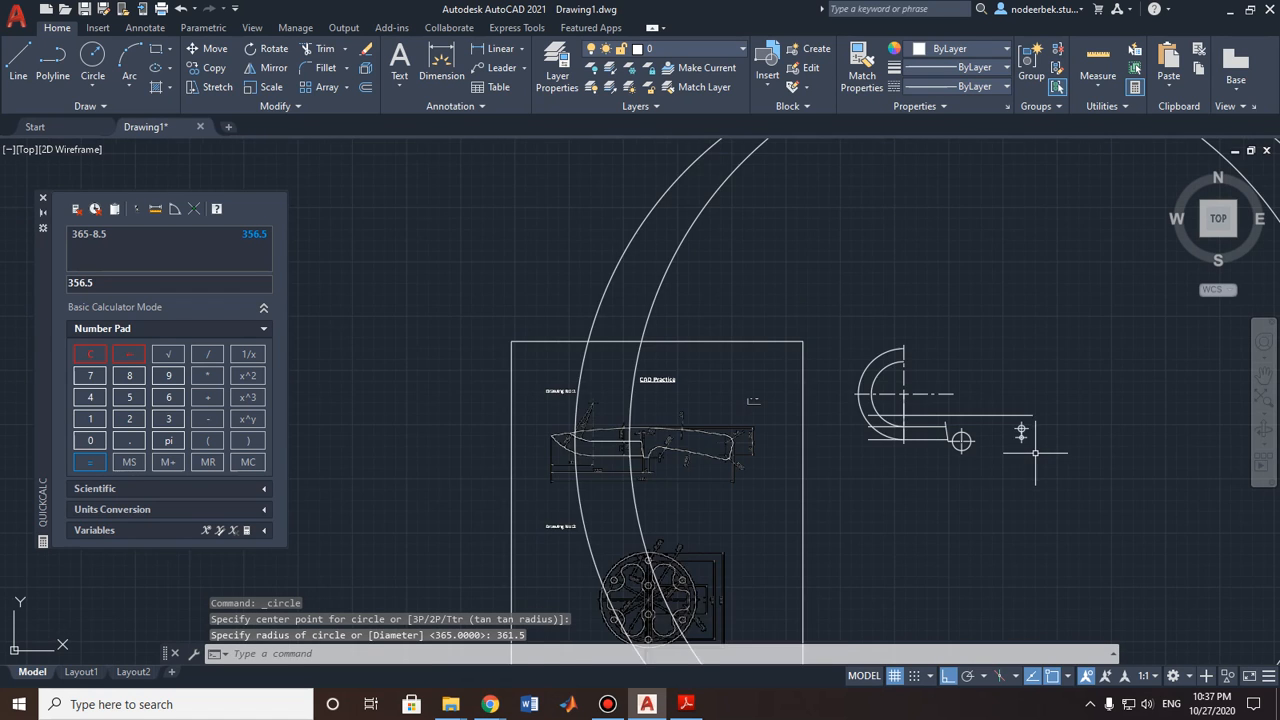
Step: Draw a circle of radius 365 centred on the lower intersection of the 356.5 and 361.5 radius construction circles
middle_click_drag(1040, 457, 974, 309)
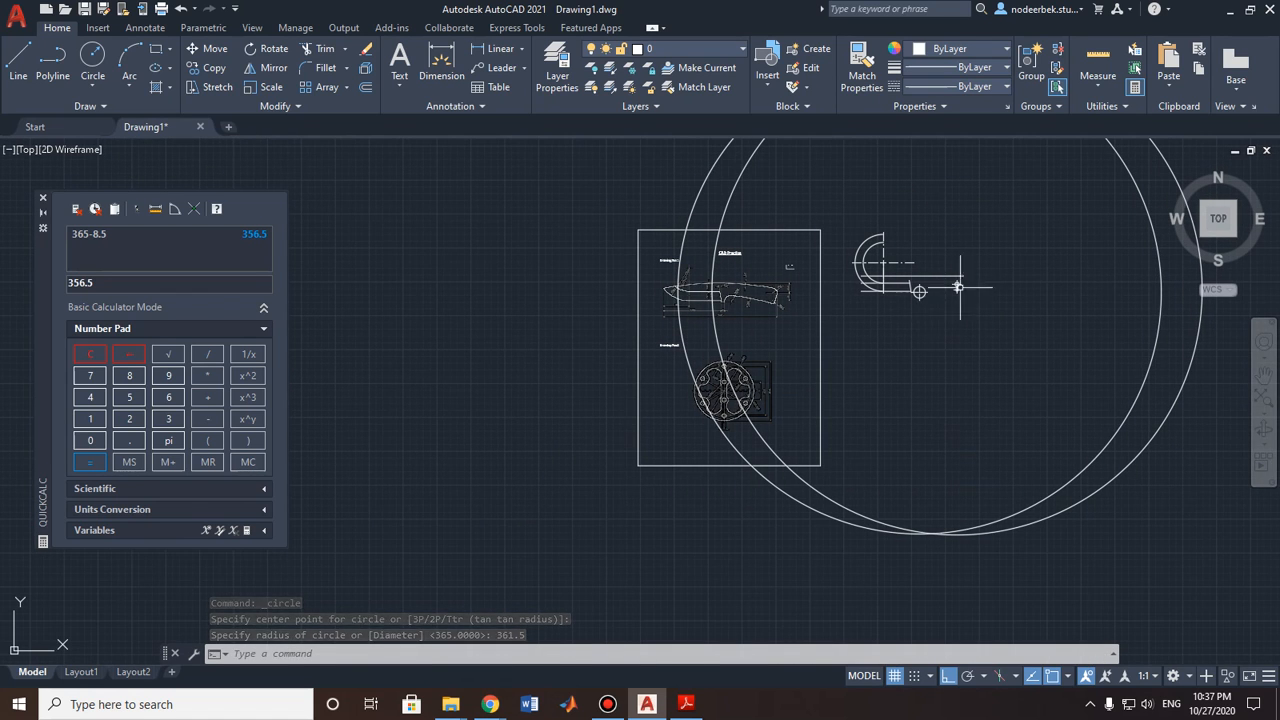
left_click(101, 61)
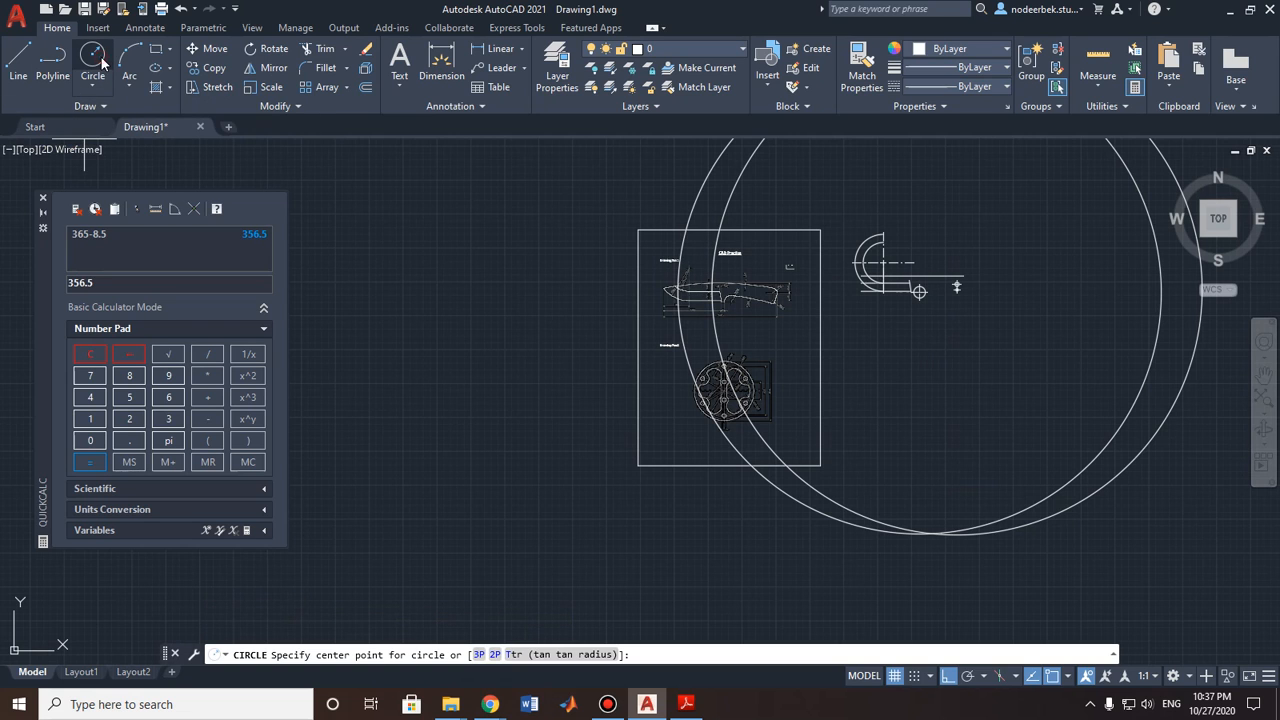
scroll(970, 482, "up", 3)
scroll(943, 543, "down", 2)
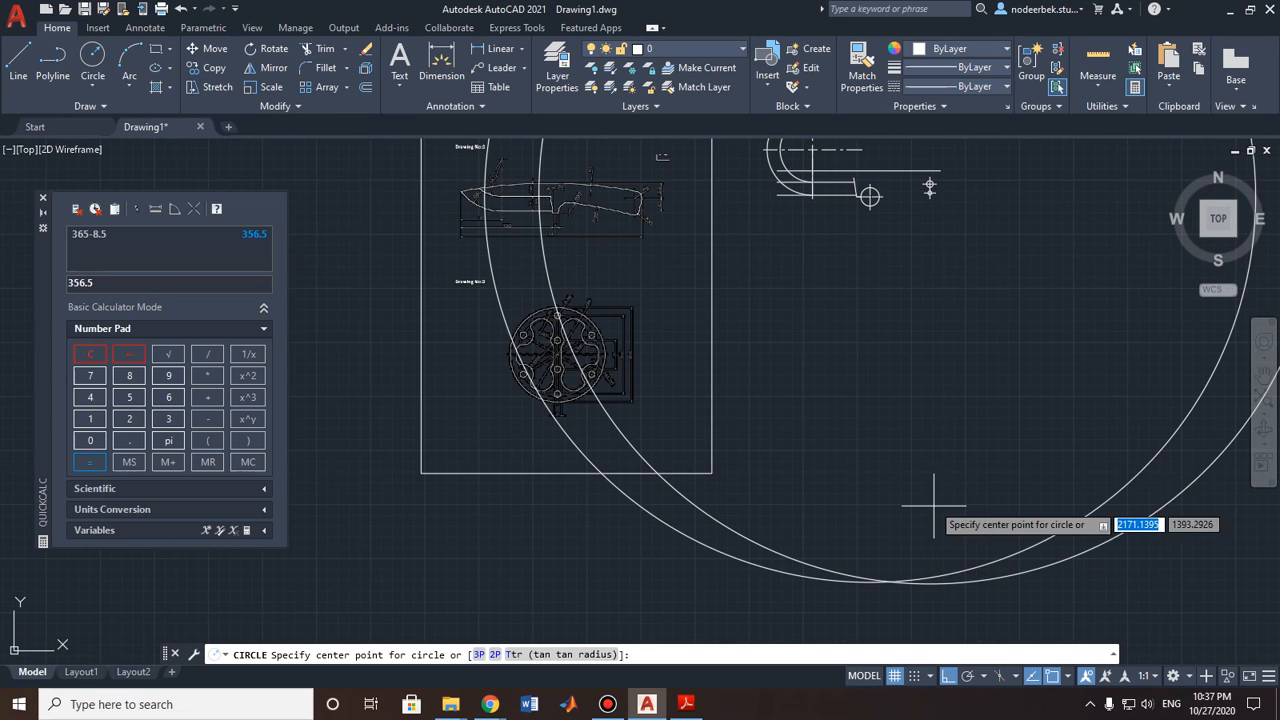
left_click(880, 588)
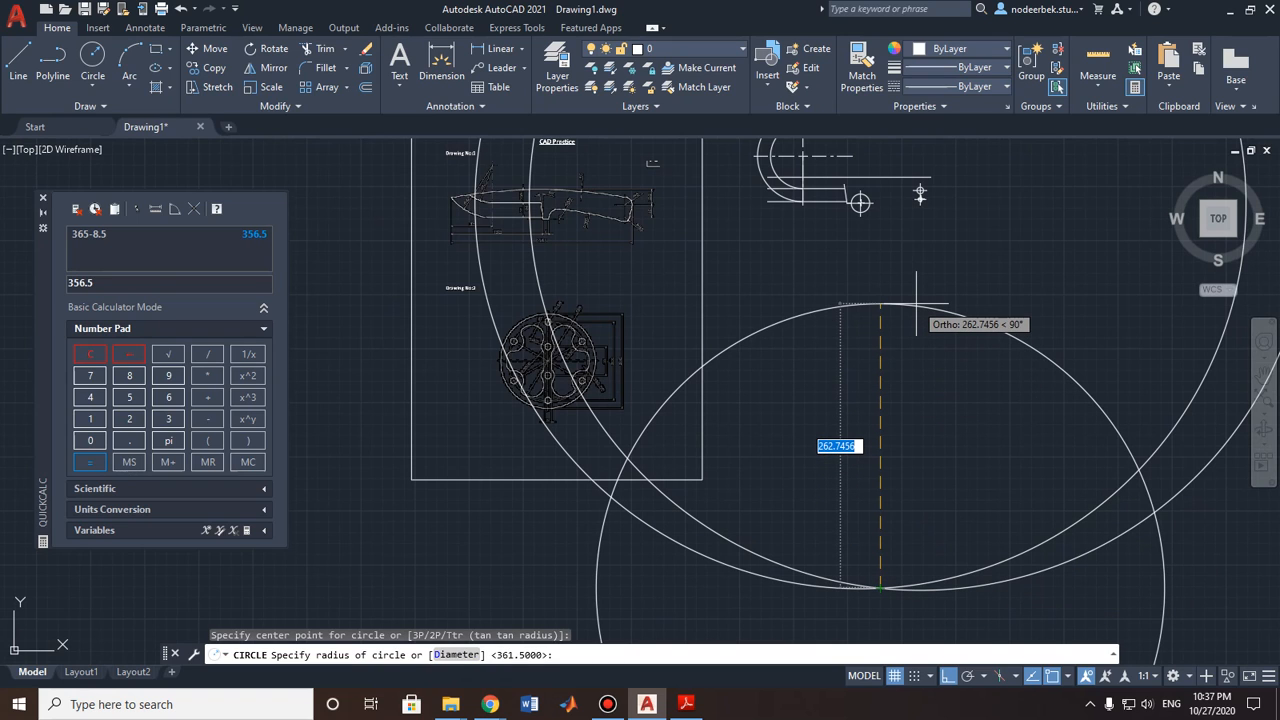
type("365")
key("Return")
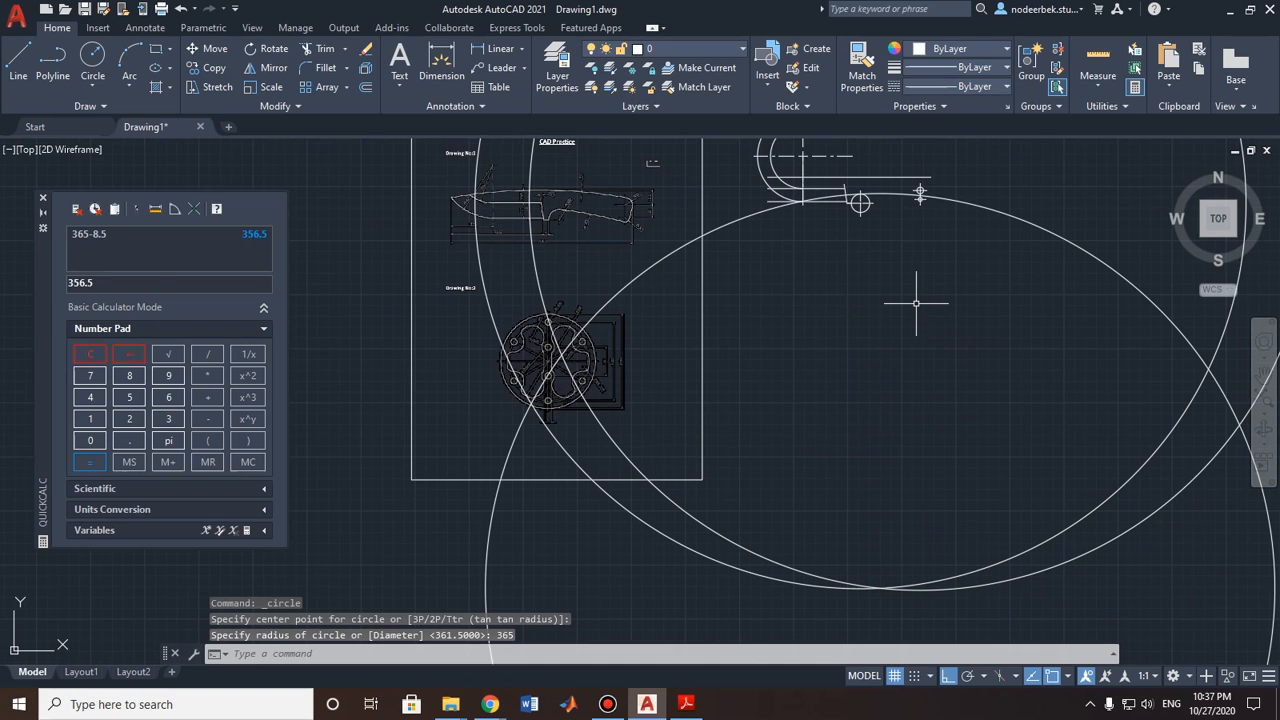
Step: Check the 365 radius circle against the handle circles and erase it
scroll(910, 210, "up", 4)
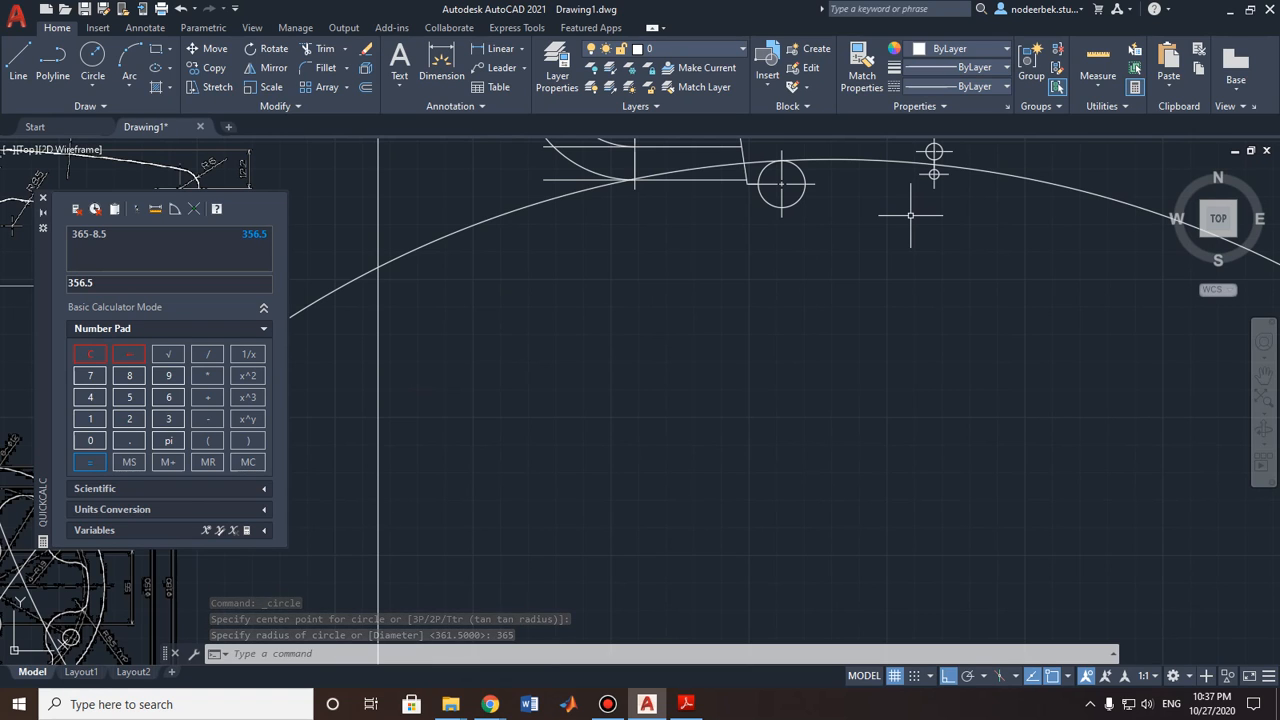
key("Escape")
scroll(955, 214, "down", 6)
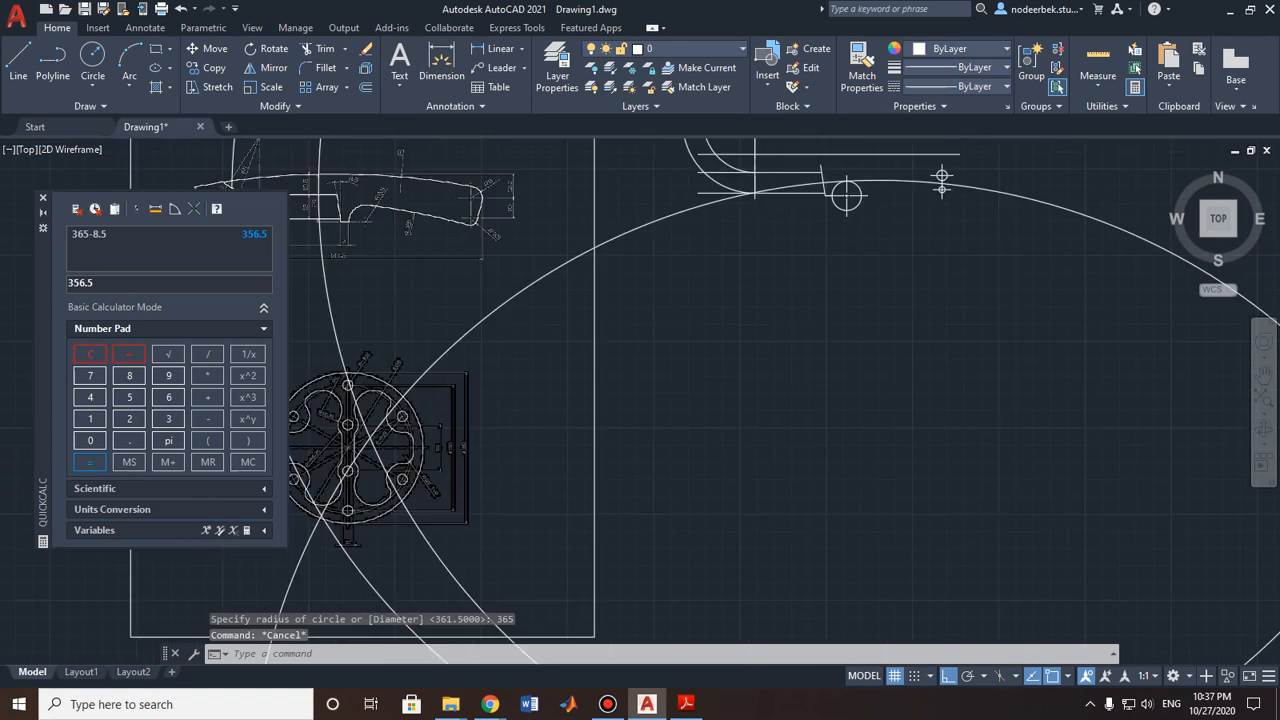
left_click(993, 211)
key("Delete")
Step: Examine the handle-end radii and vertical offsets on the reference knife in Drawing No:1
scroll(960, 220, "up", 4)
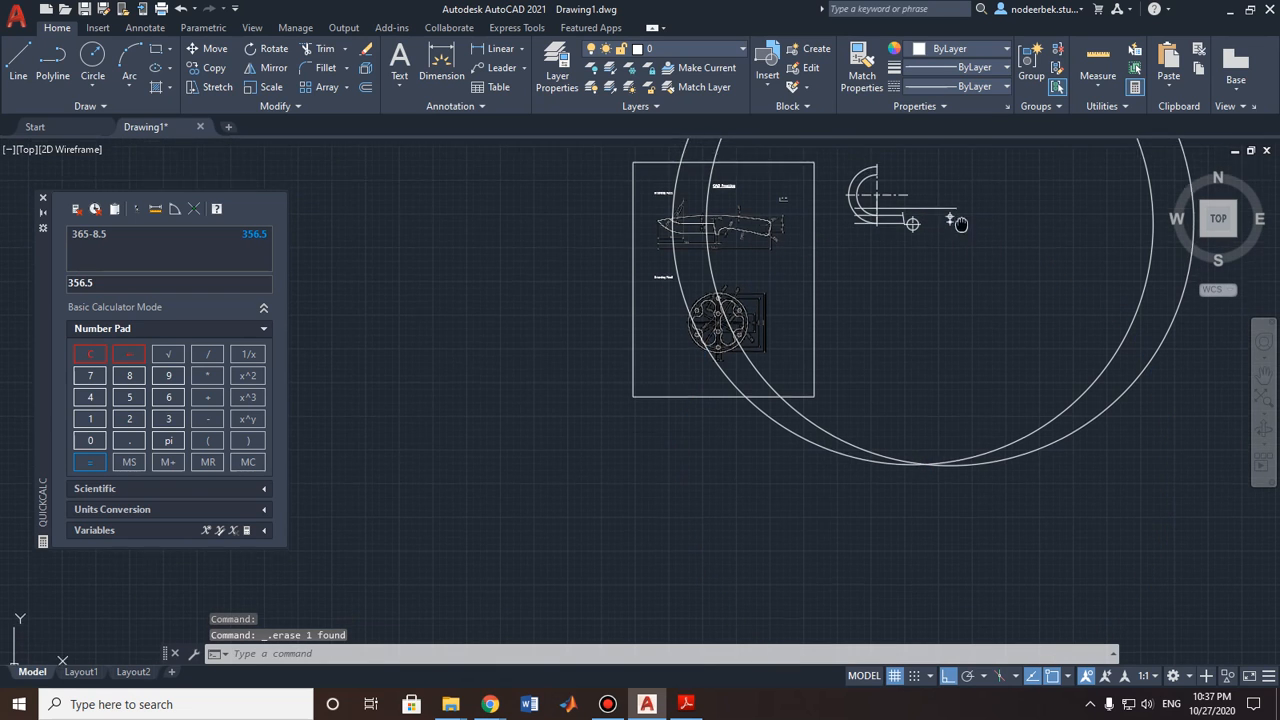
middle_click_drag(606, 315, 971, 297)
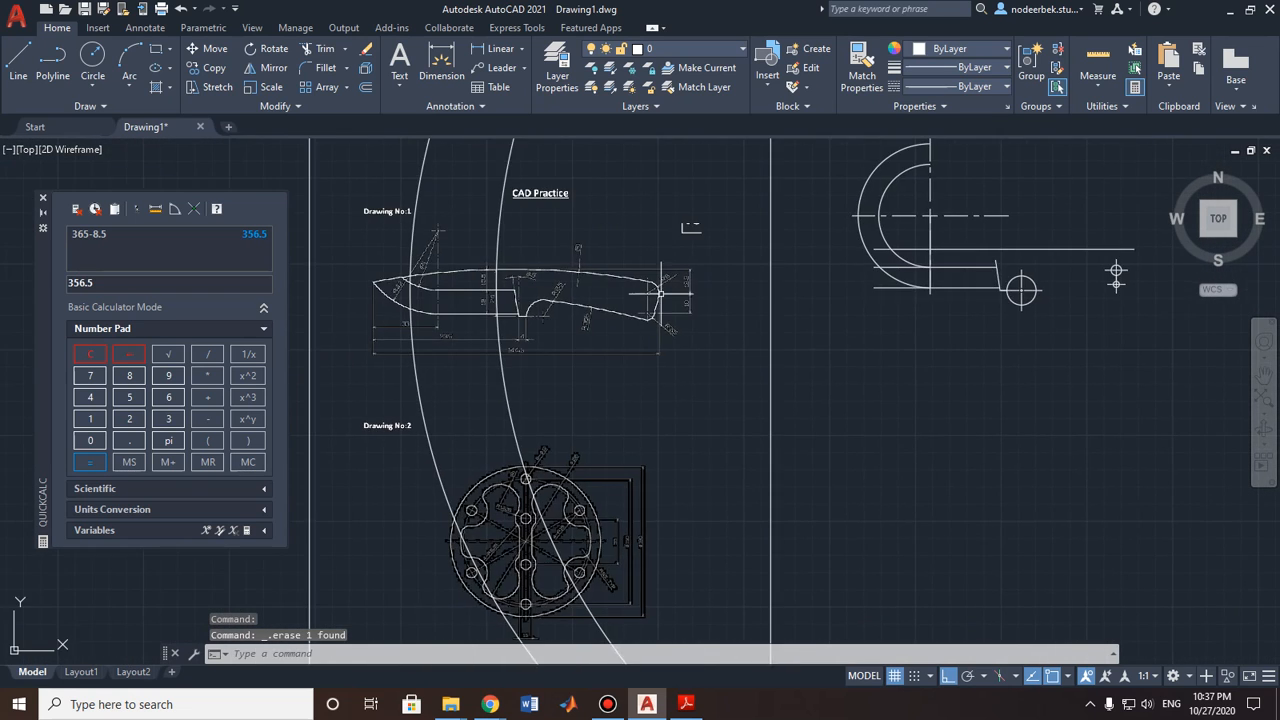
scroll(660, 295, "up", 6)
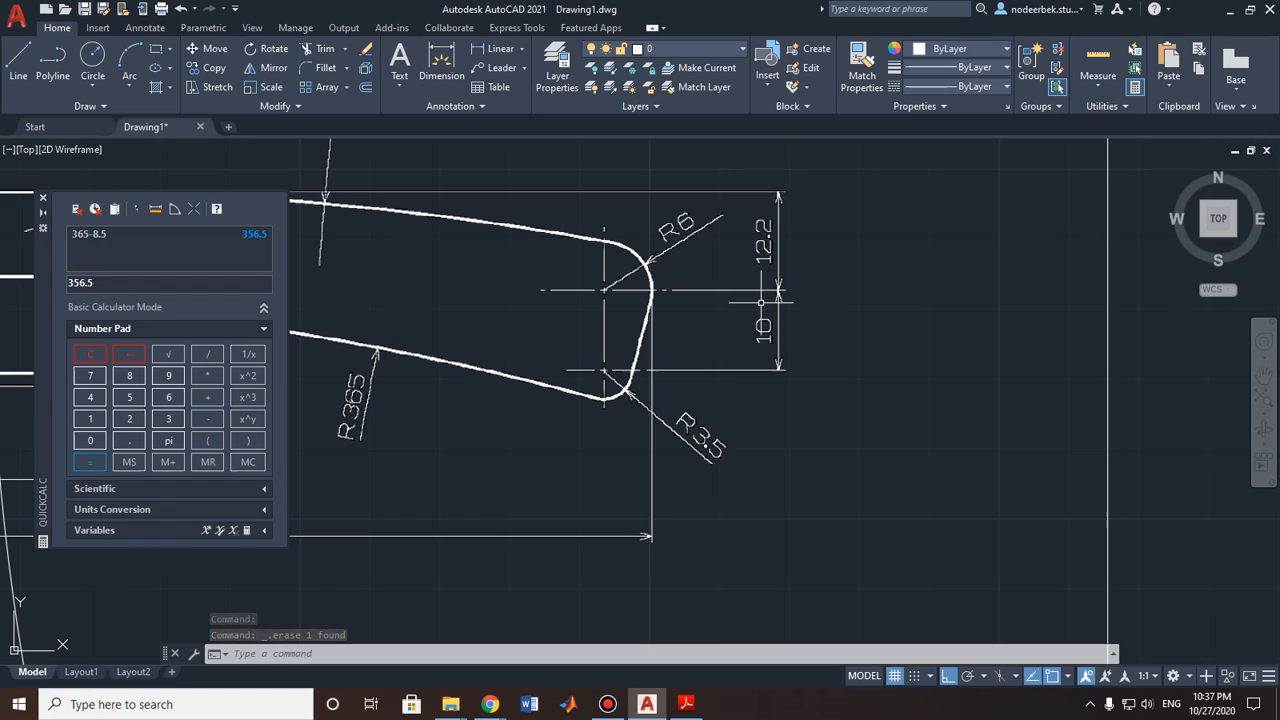
scroll(915, 323, "down", 2)
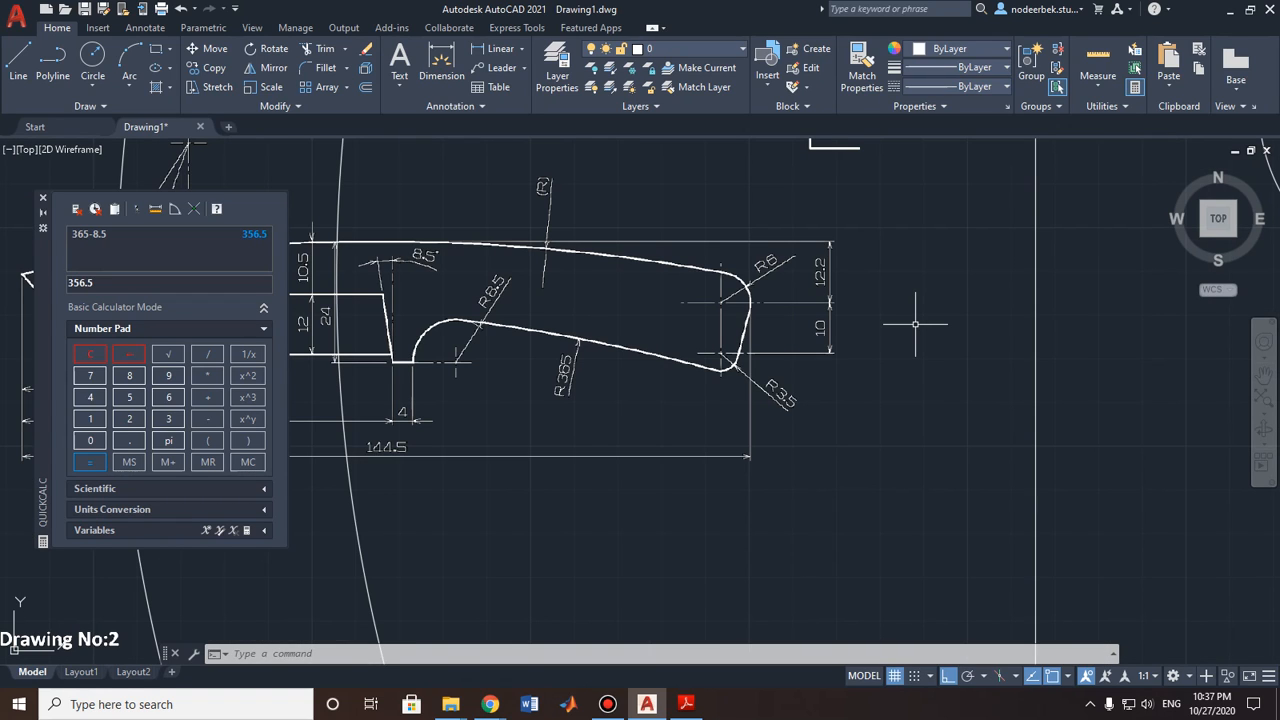
scroll(915, 323, "down", 4)
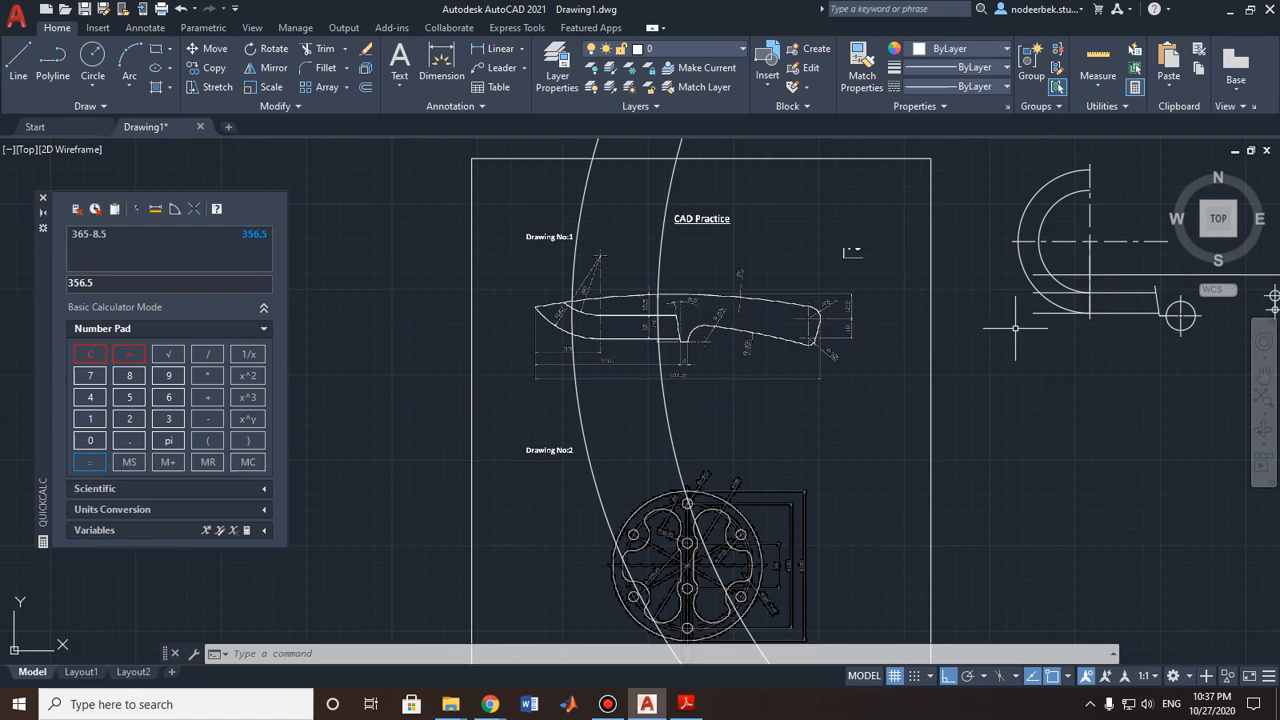
scroll(1040, 314, "up", 3)
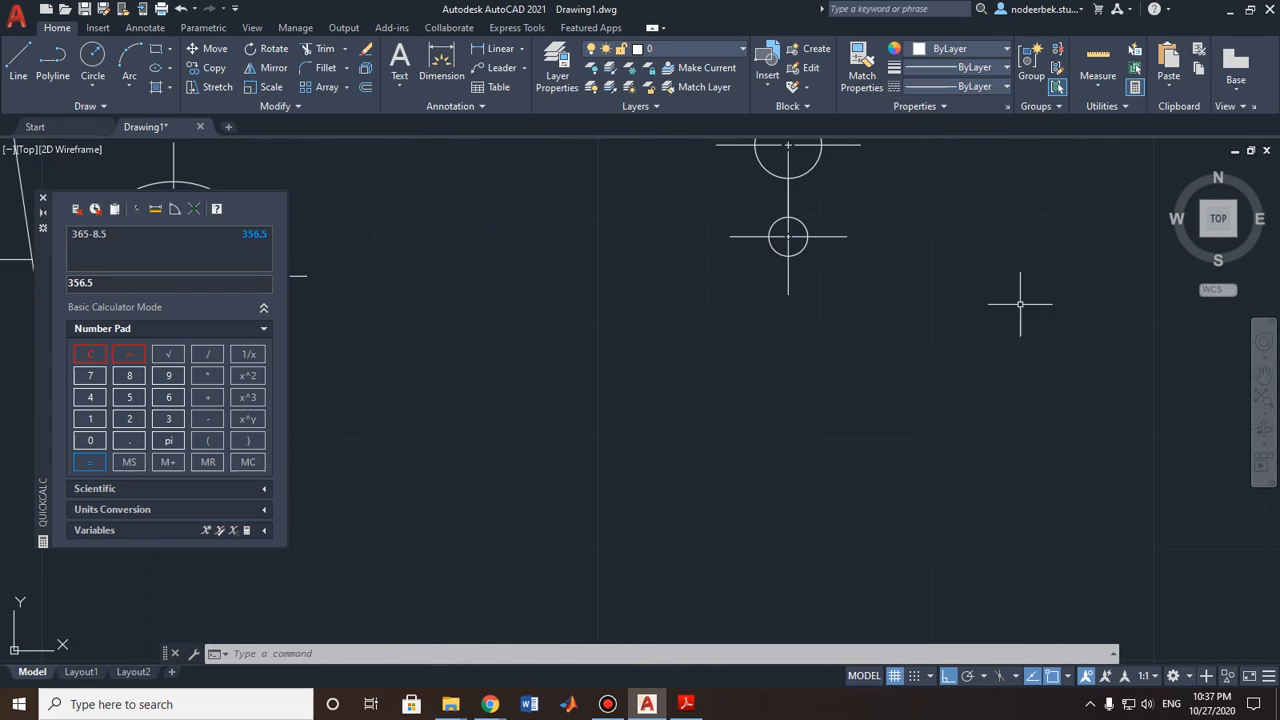
left_click(53, 62)
left_click(18, 62)
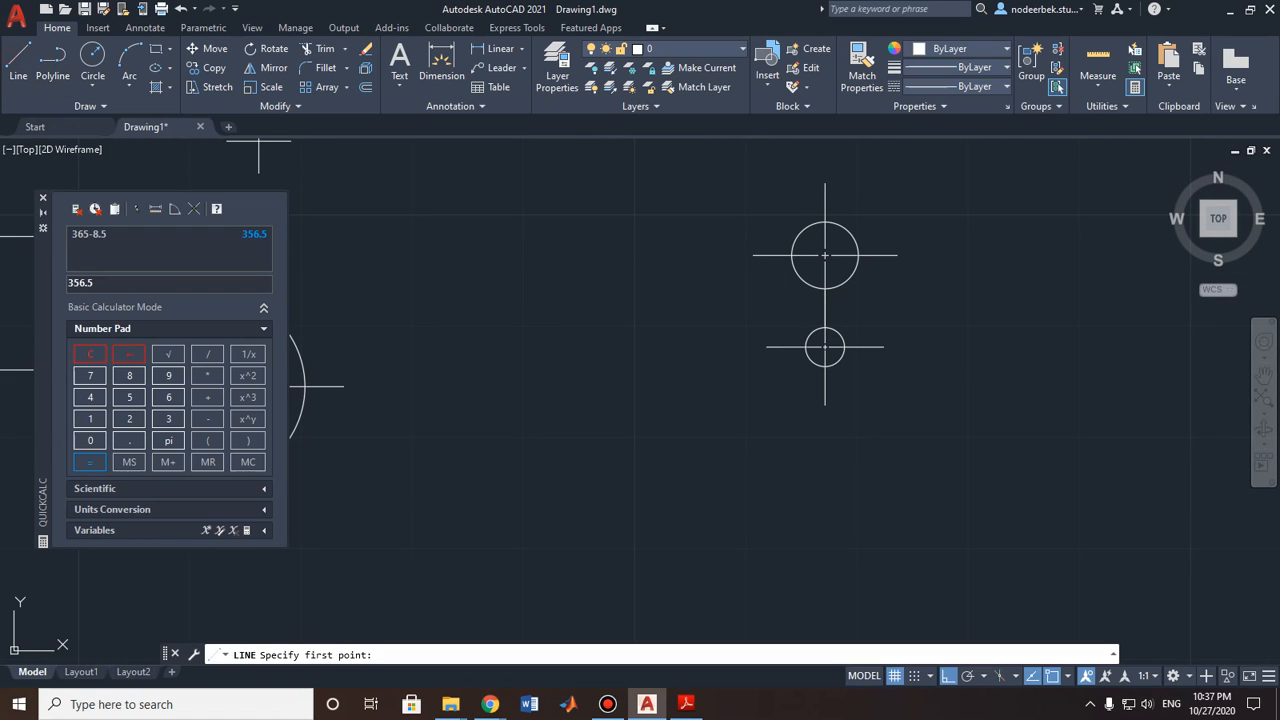
left_click(824, 255)
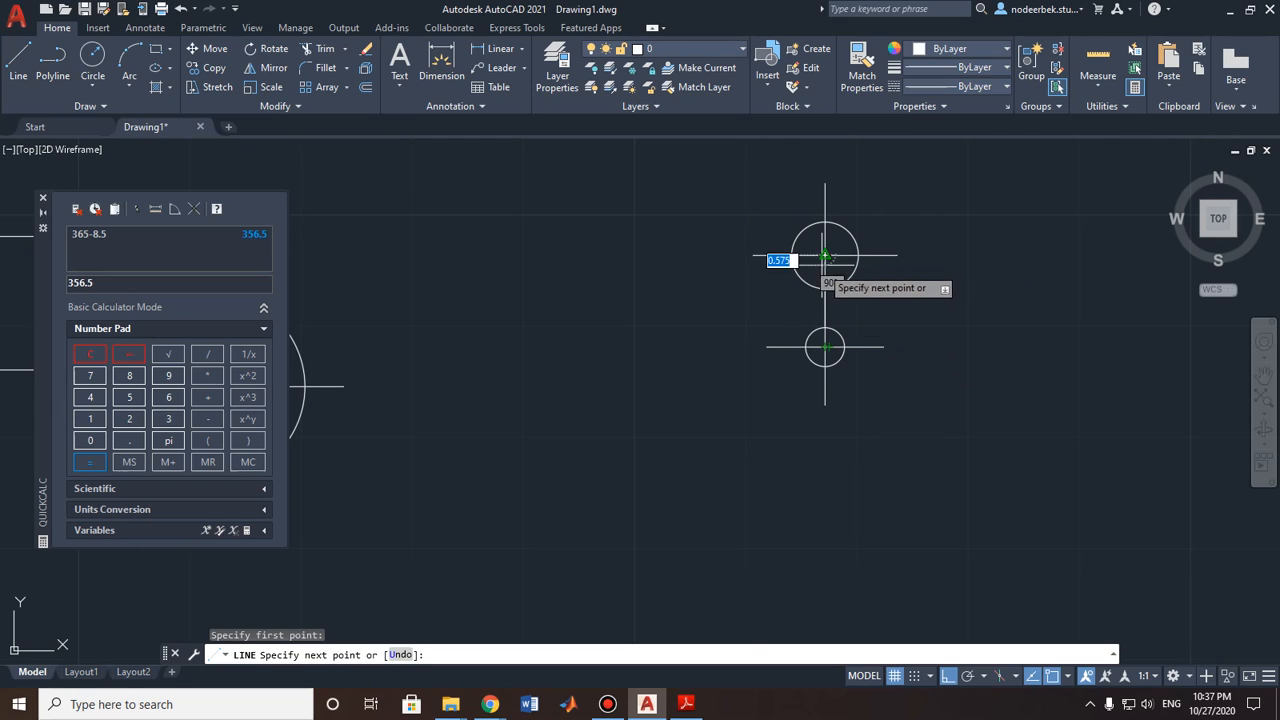
key("Escape")
Step: Erase the small lower circle at the handle's end together with its centre mark
left_click(843, 341)
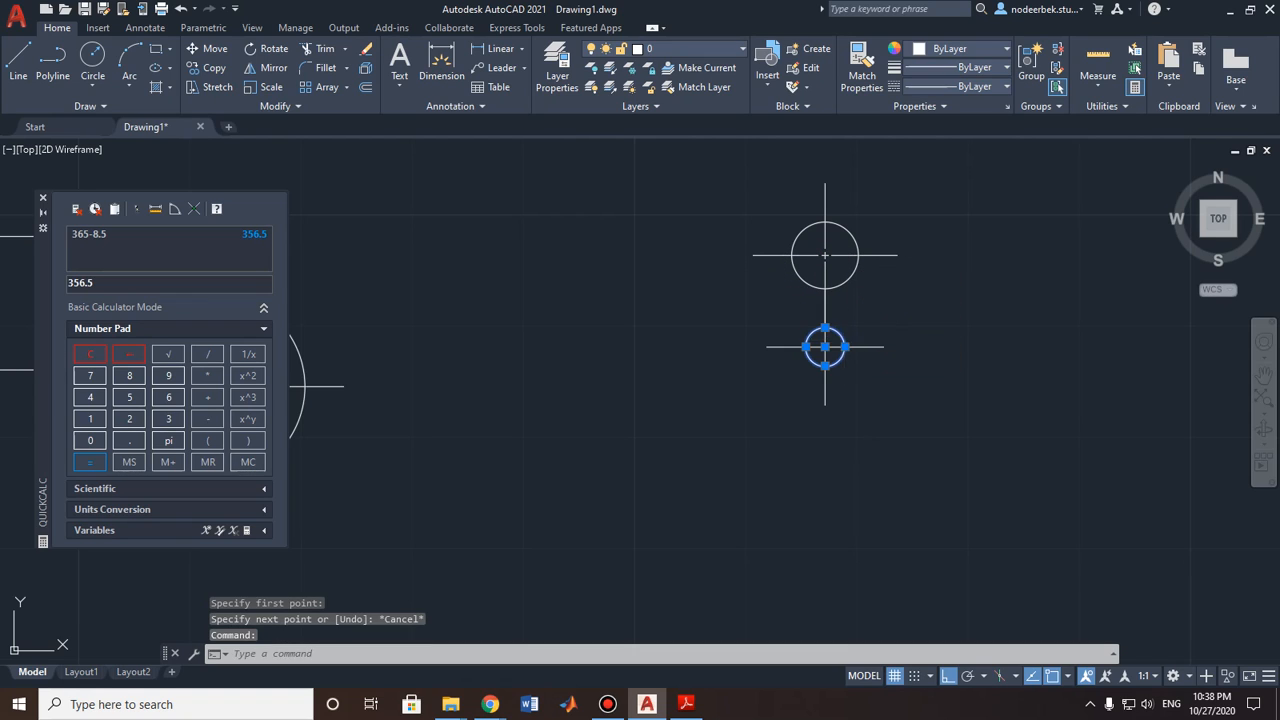
key("Delete")
left_click(845, 349)
key("Delete")
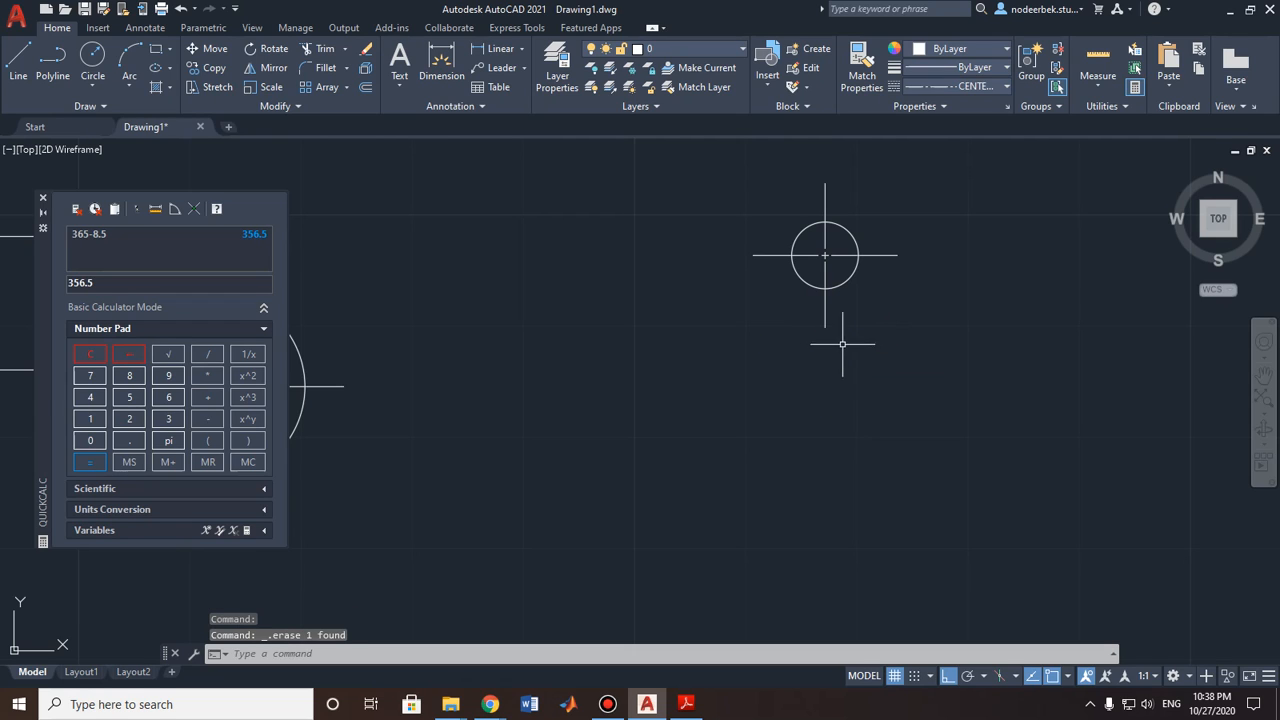
Step: Try a circle of radius 3.5 centred 10 below the upper handle-end circle's centre using a temporary track point, and undo it
left_click(96, 58)
right_click(525, 261)
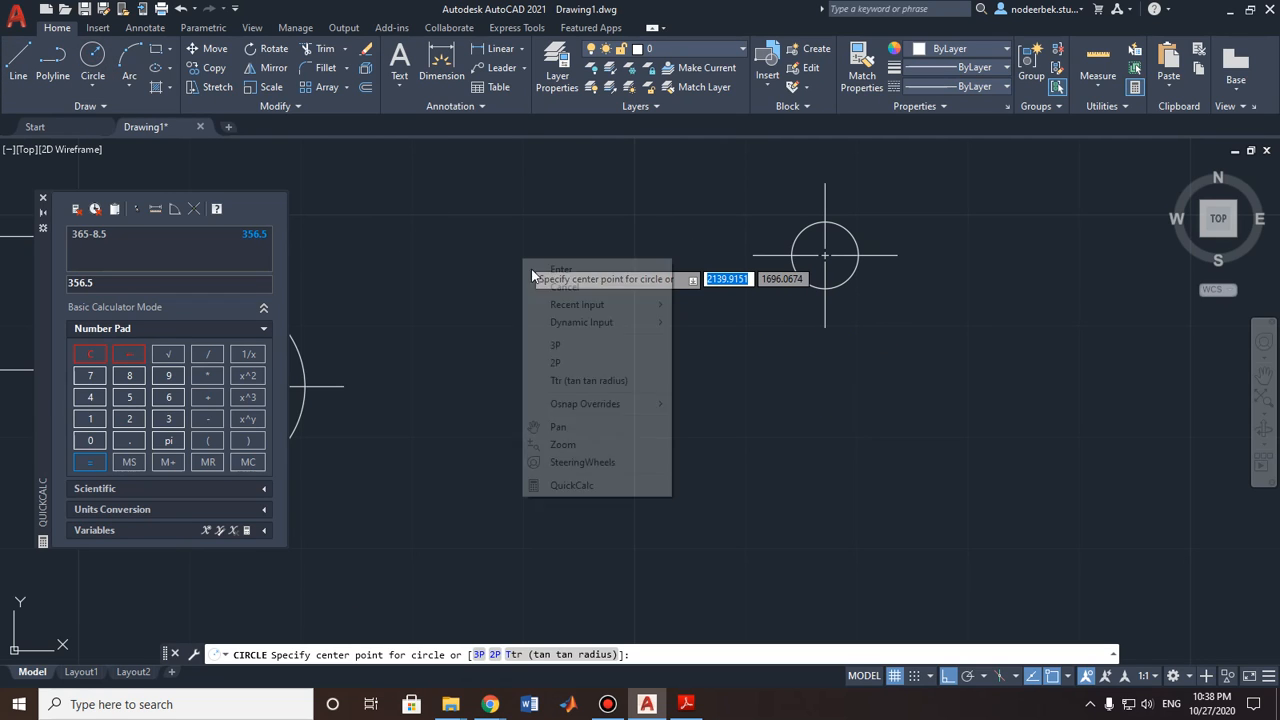
left_click(554, 272)
left_click(93, 60)
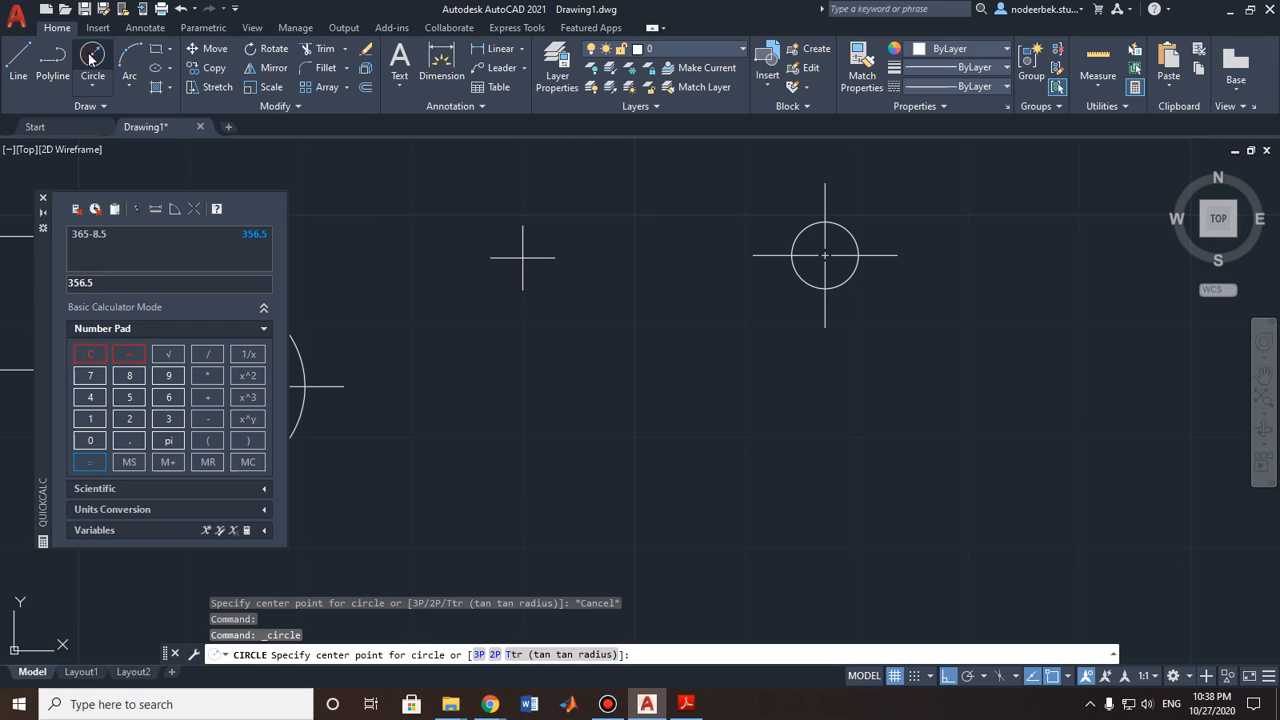
right_click(463, 292)
left_click(504, 278)
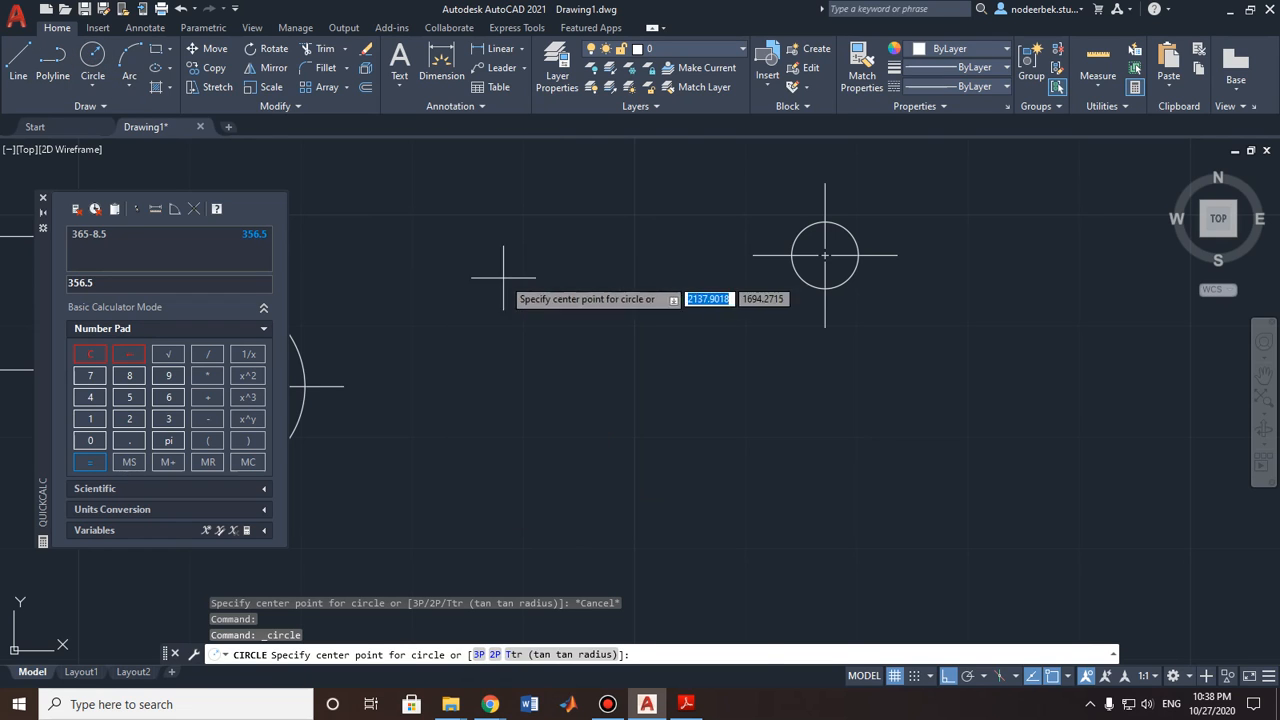
right_click(605, 307, "shift")
left_click(680, 296)
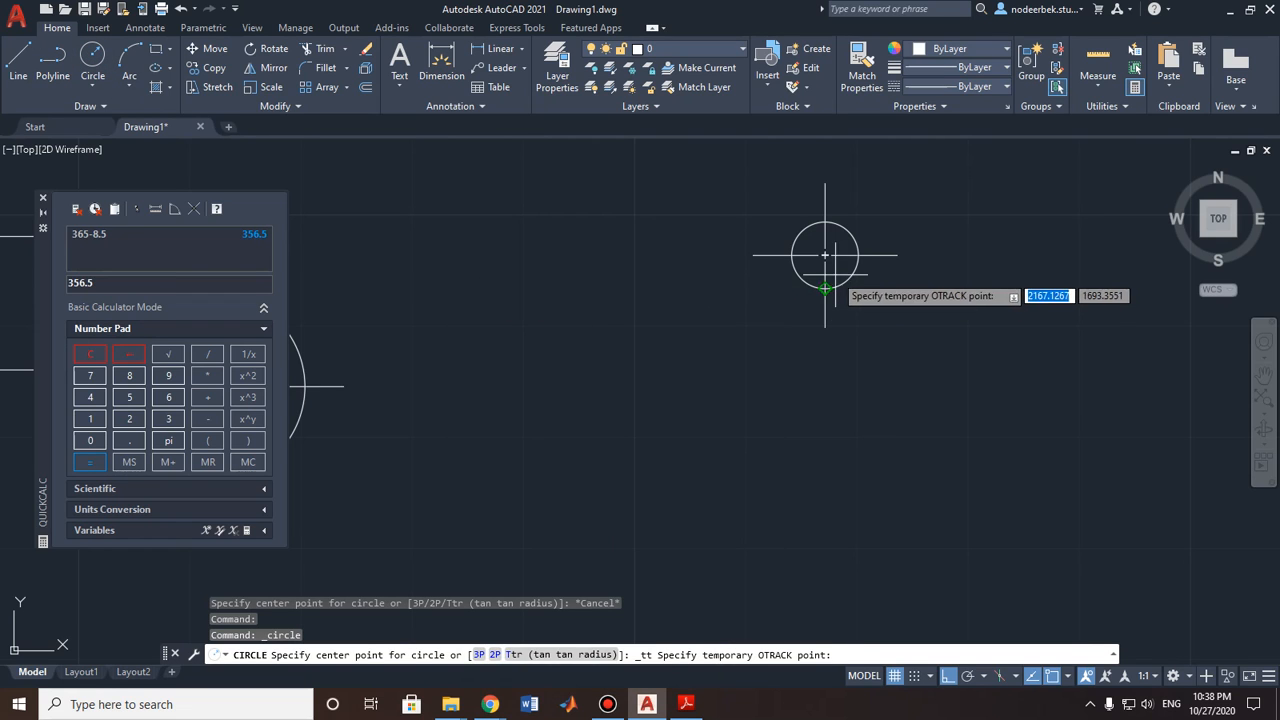
left_click(825, 255)
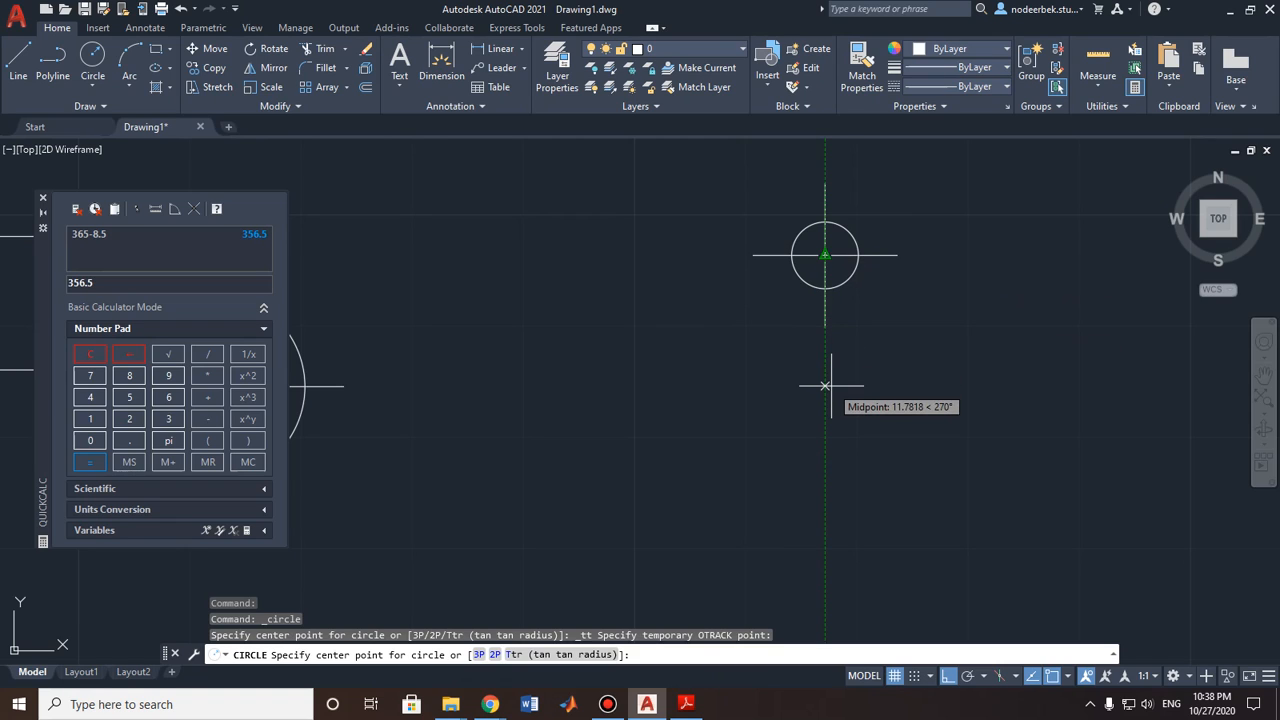
type("10")
key("Return")
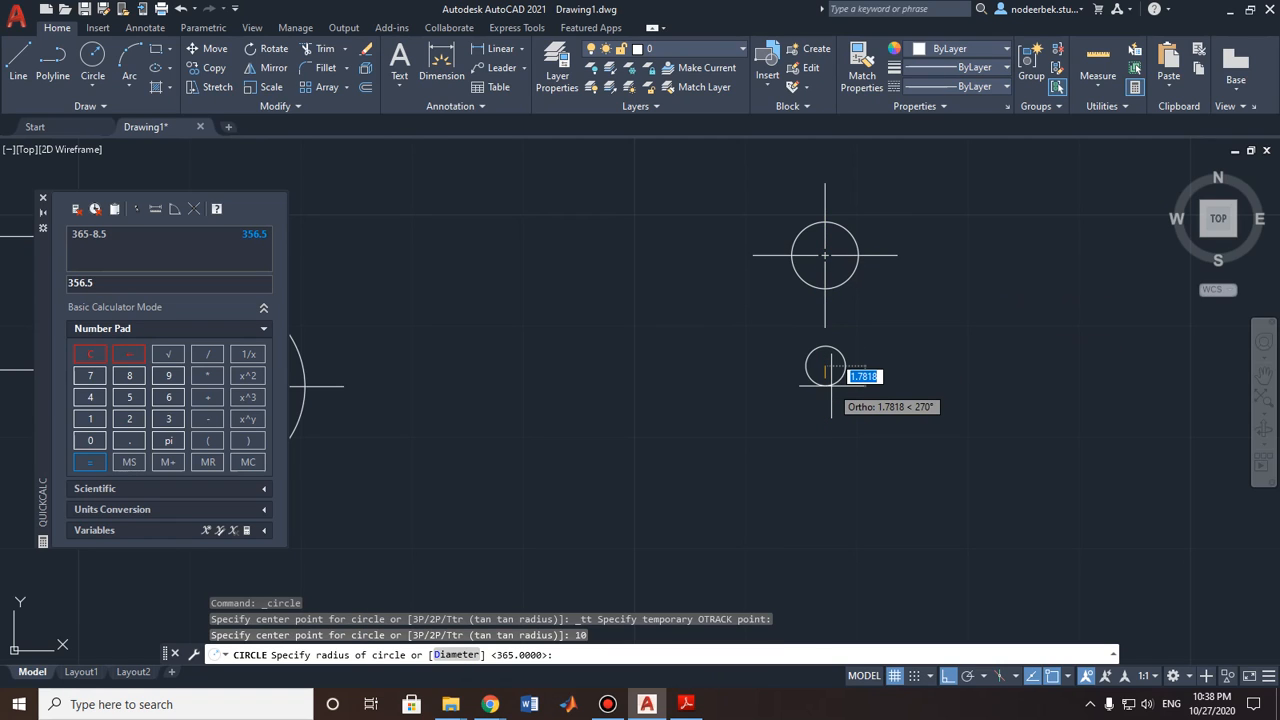
type("3.")
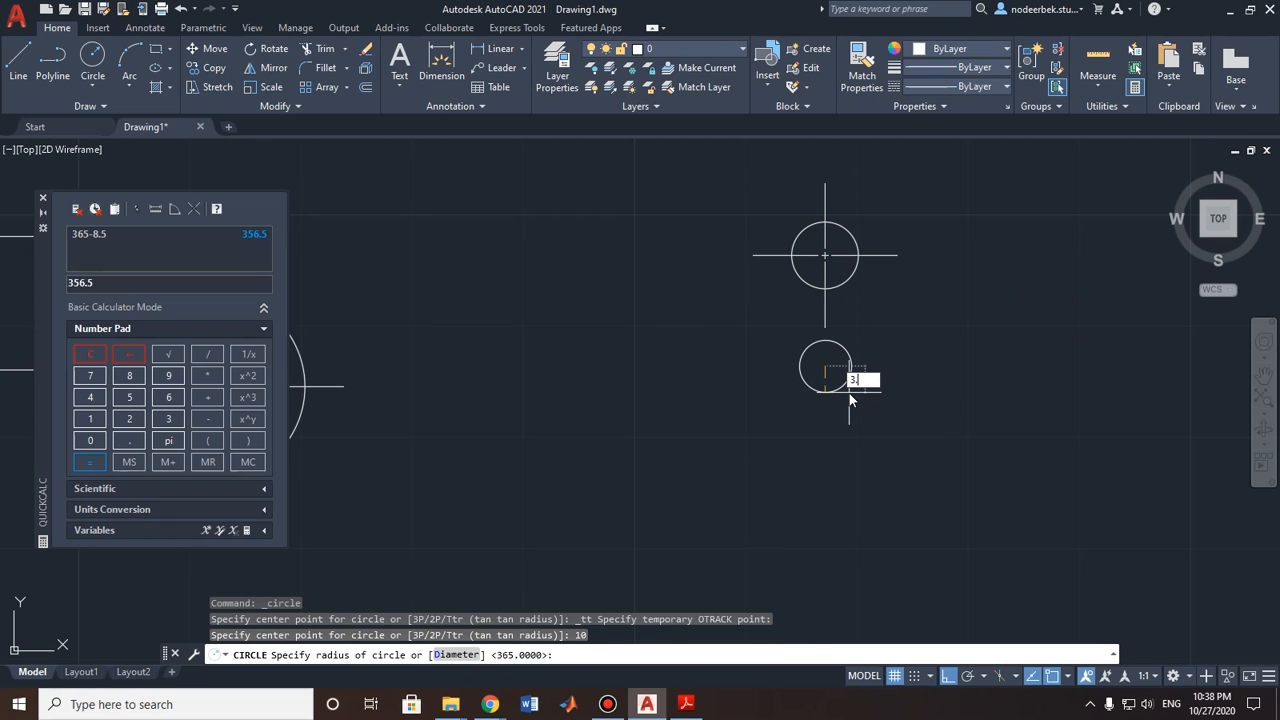
type("5")
key("Return")
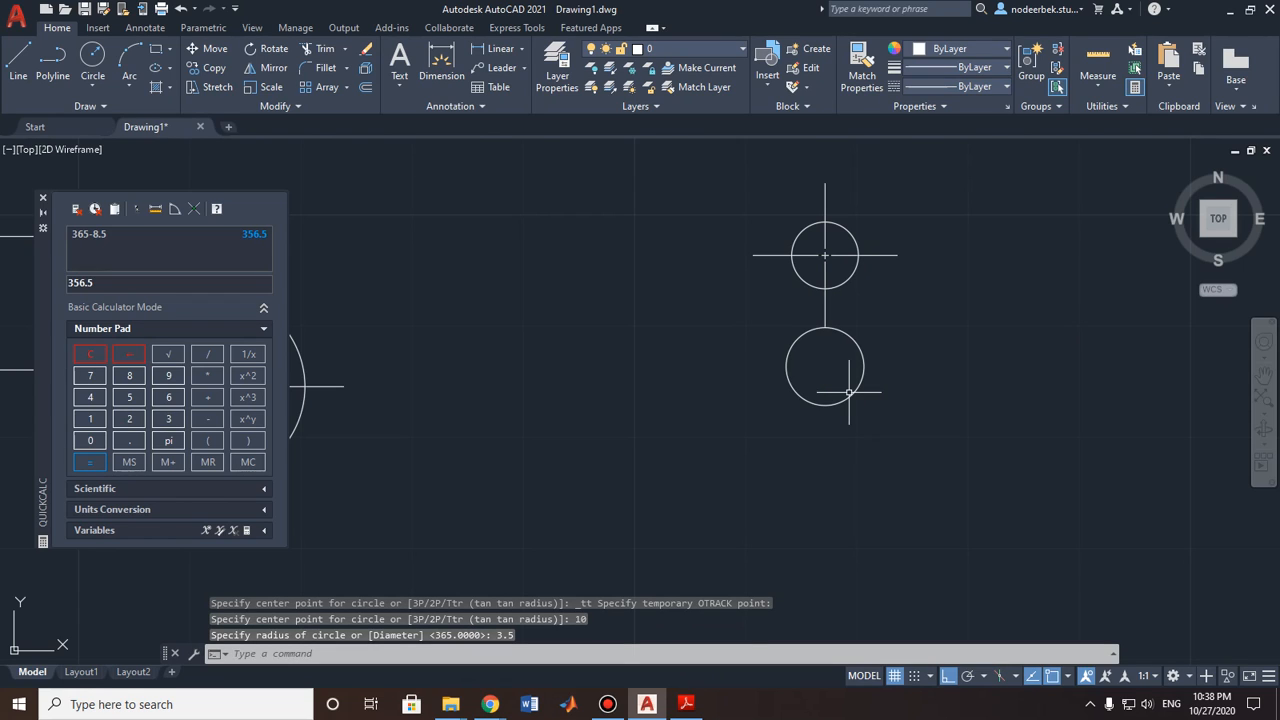
key("ctrl+z")
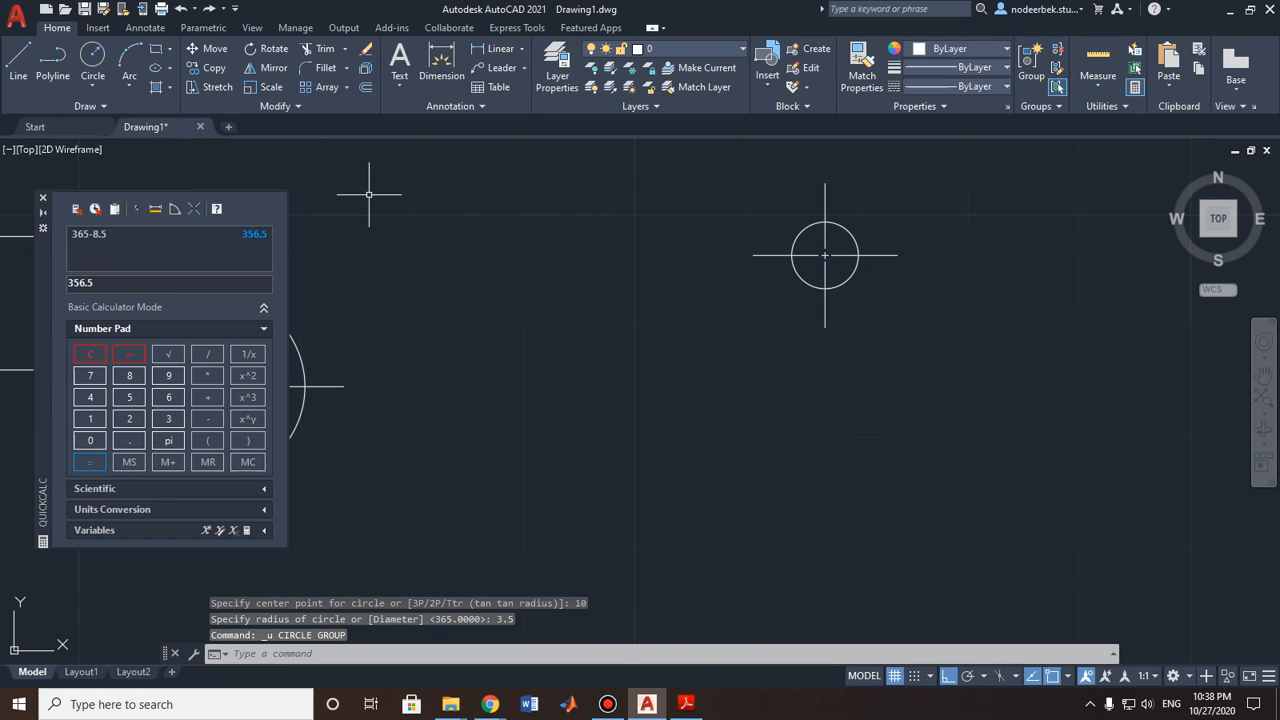
Step: Check the radius of the upper handle-end circle in its properties
scroll(535, 378, "down", 3)
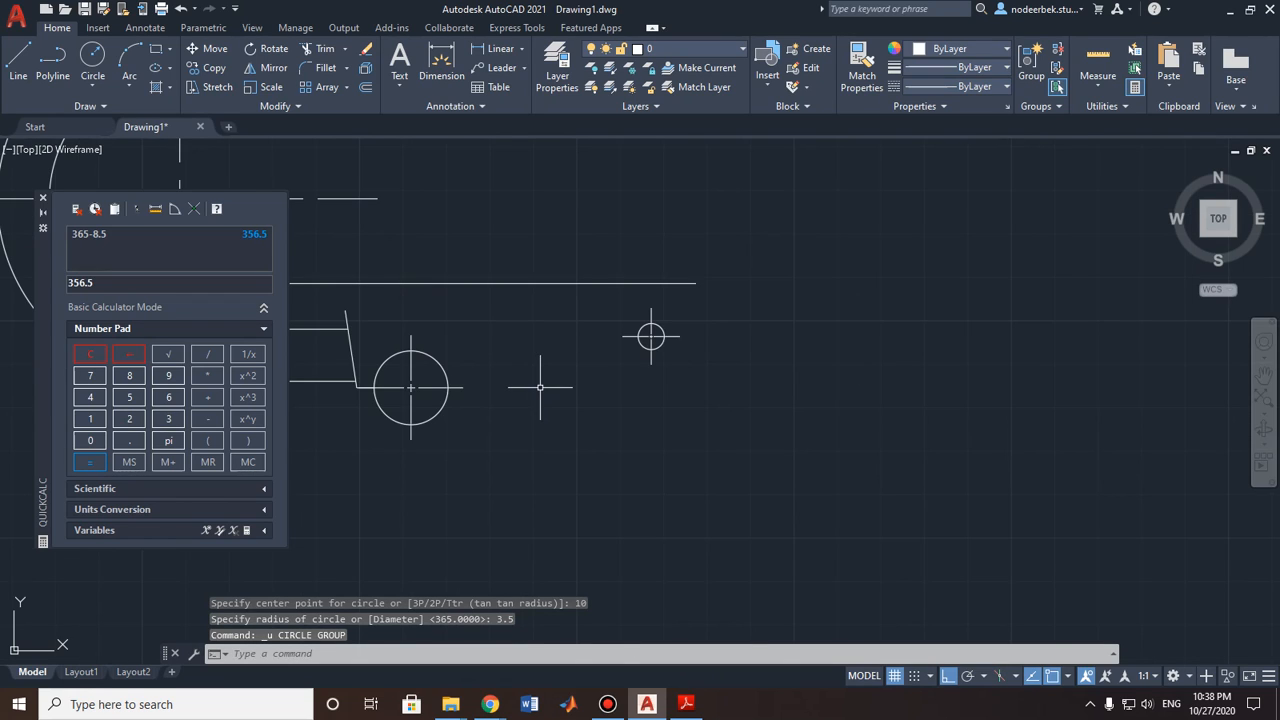
left_click(658, 345)
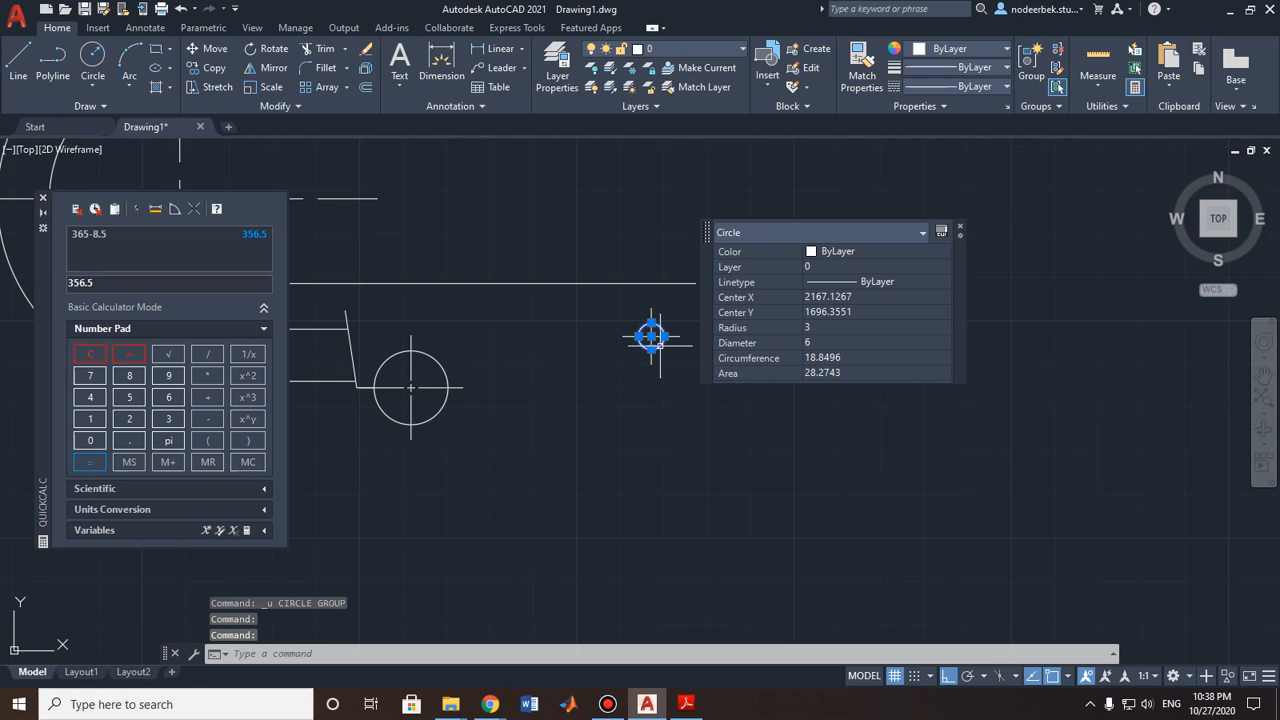
scroll(579, 398, "down", 2)
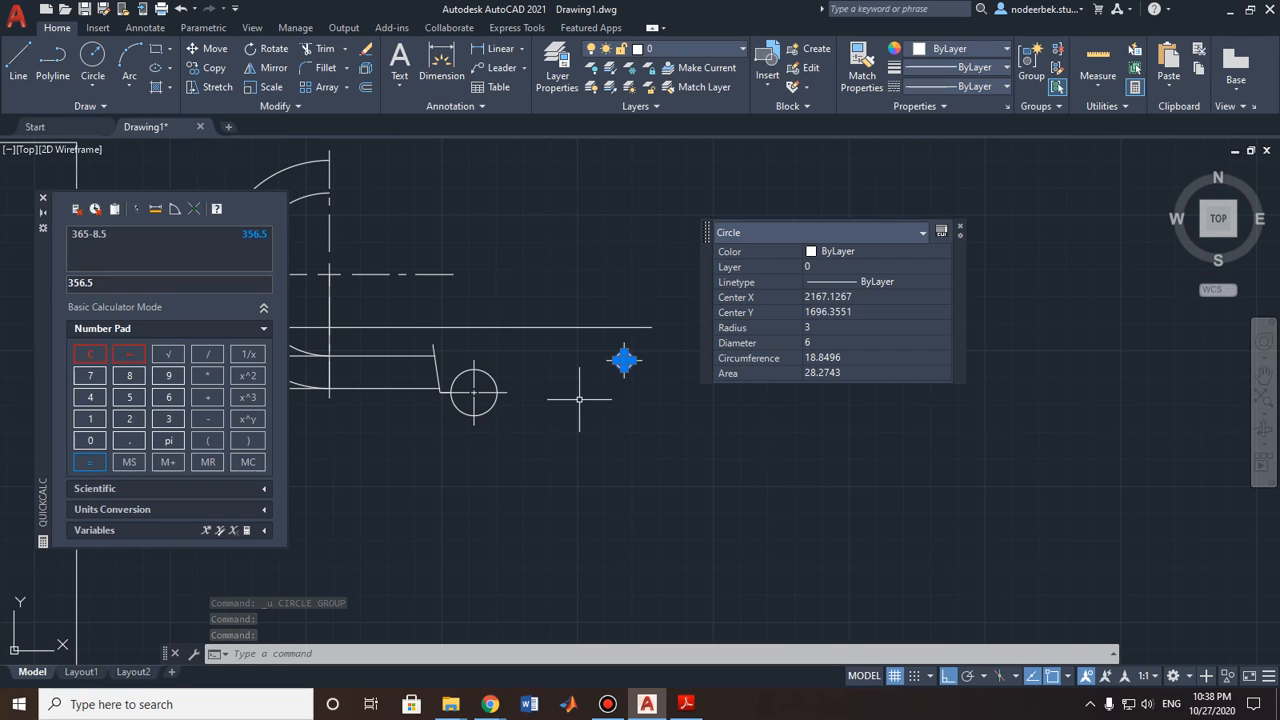
mouse_move(481, 403)
middle_mouse_down()
mouse_move(606, 401)
mouse_move(485, 411)
middle_mouse_up()
key("Escape")
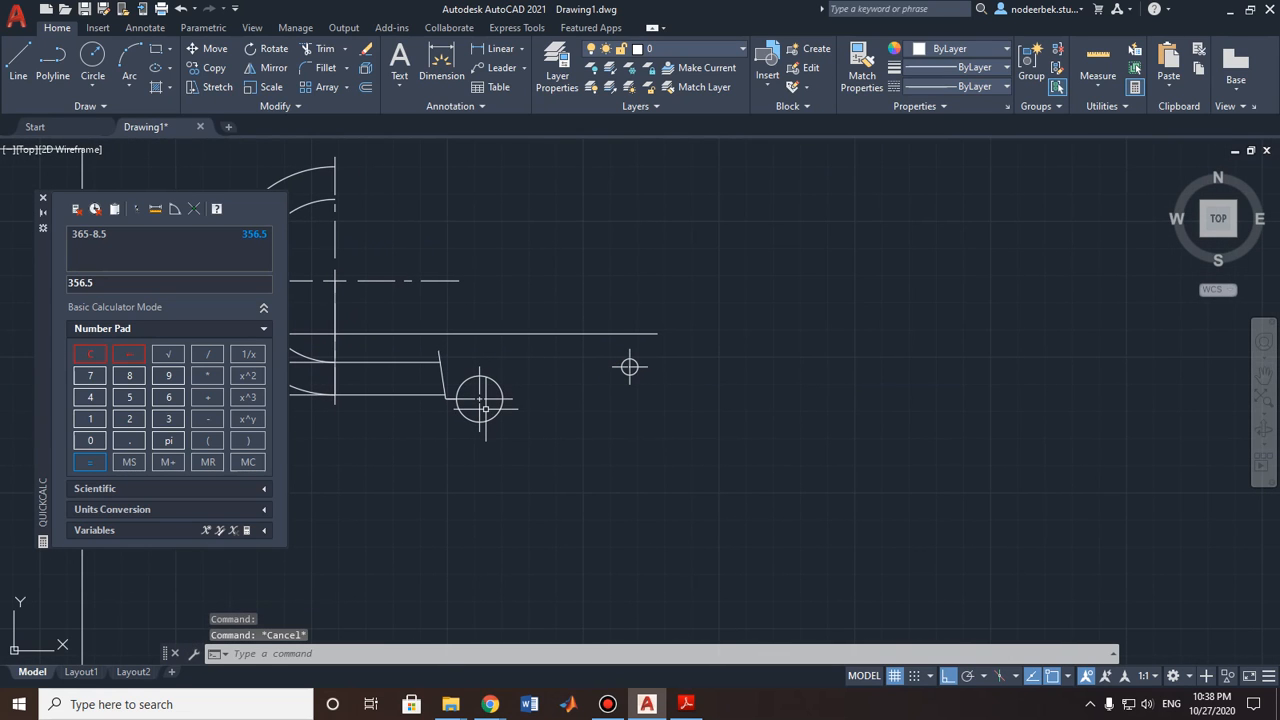
Step: Undo the erasure of the small lower handle-end circle and its centre mark
key("ctrl+z")
key("ctrl+z")
key("ctrl+z")
key("ctrl+z")
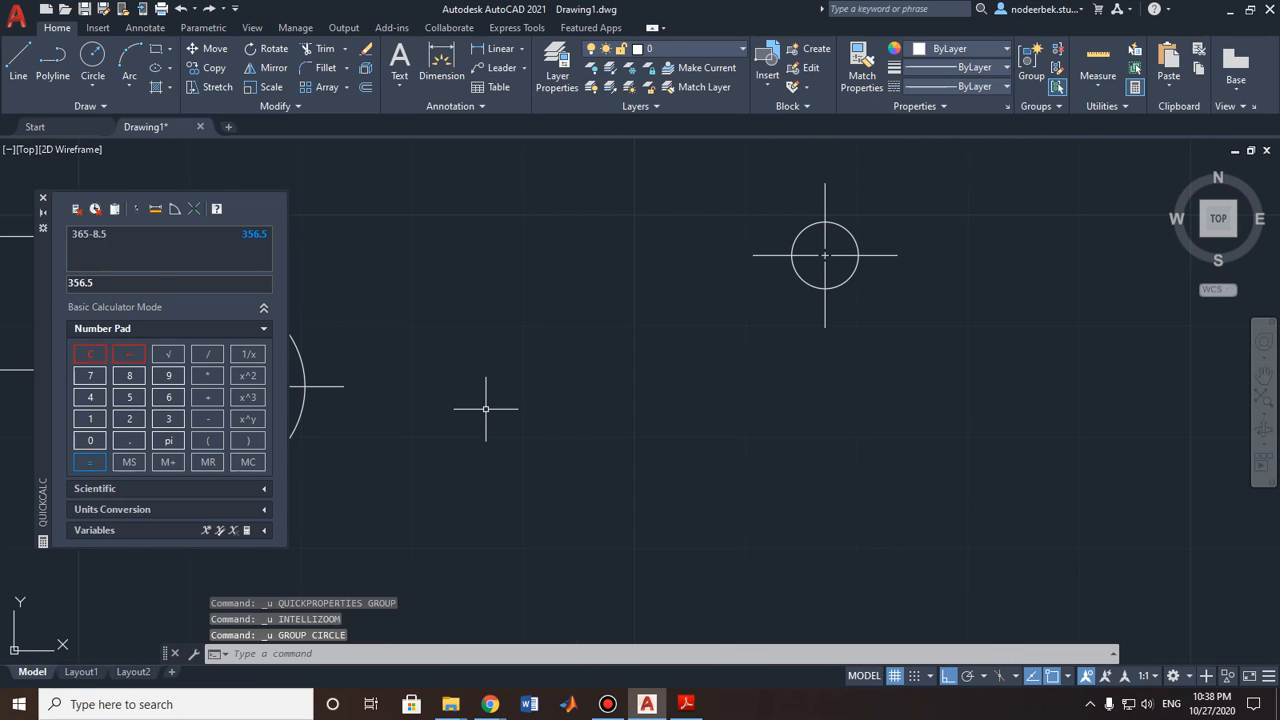
key("ctrl+z")
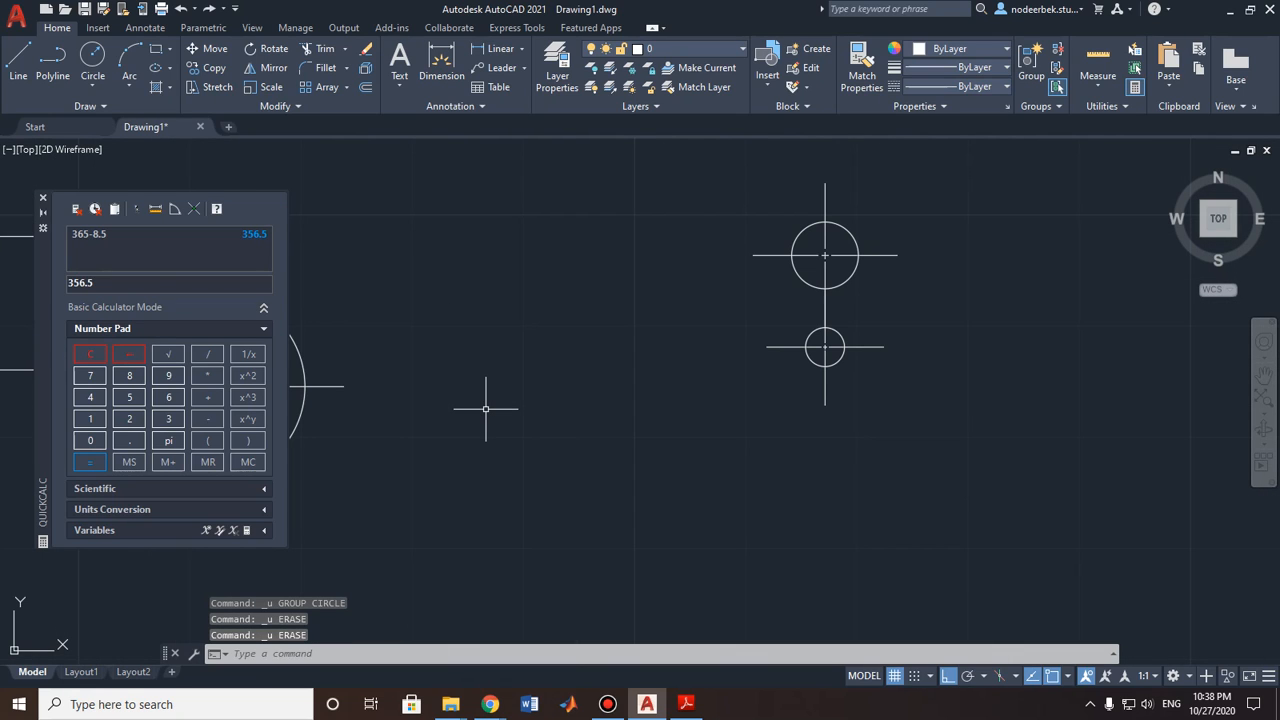
Step: Examine the upper and lower handle-end radii on the reference knife in Drawing No:1
scroll(485, 408, "down", 4)
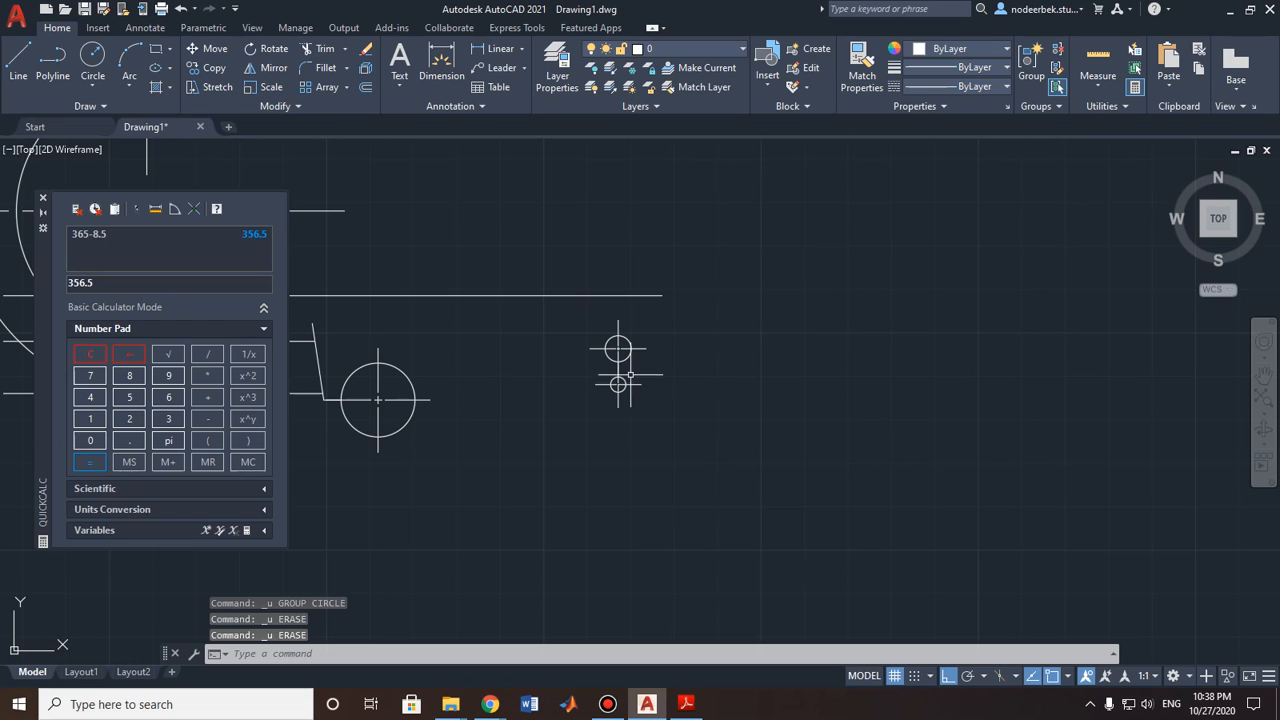
scroll(630, 374, "down", 10)
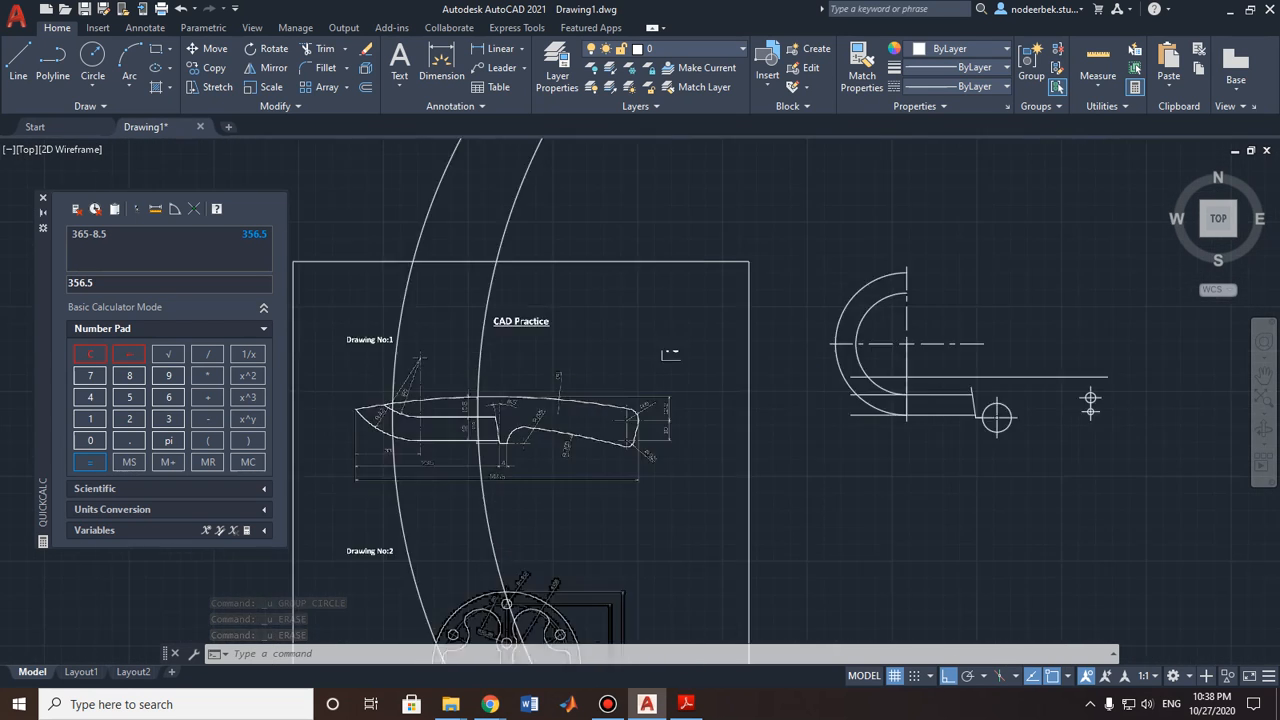
scroll(640, 420, "up", 7)
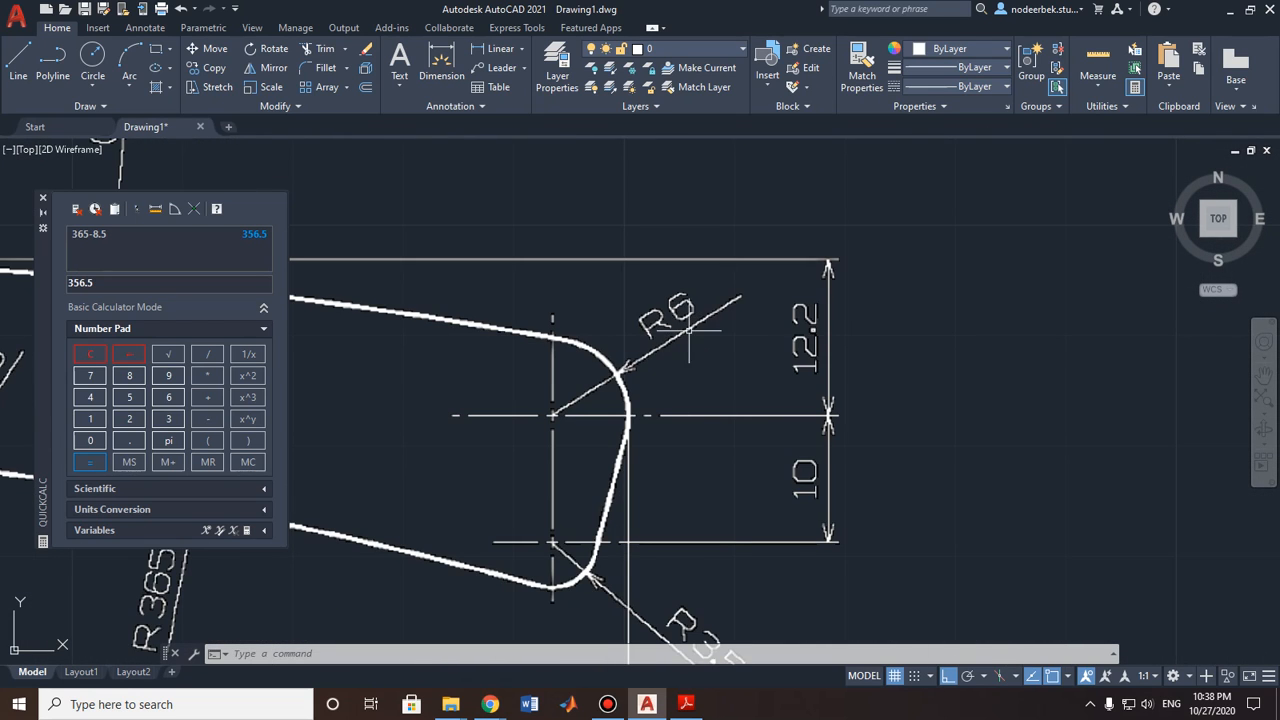
scroll(663, 446, "down", 5)
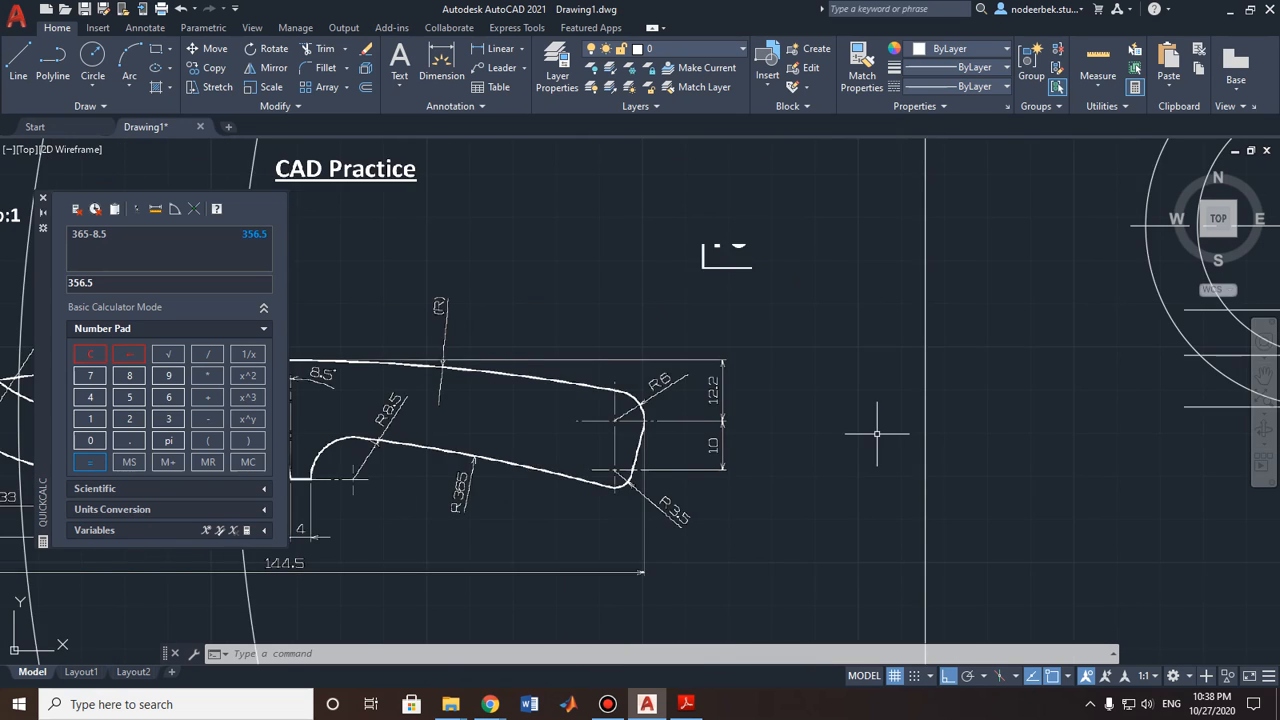
scroll(876, 434, "down", 4)
Step: Erase the small lower handle-end circle and set the upper circle's radius to 6
scroll(866, 406, "up", 7)
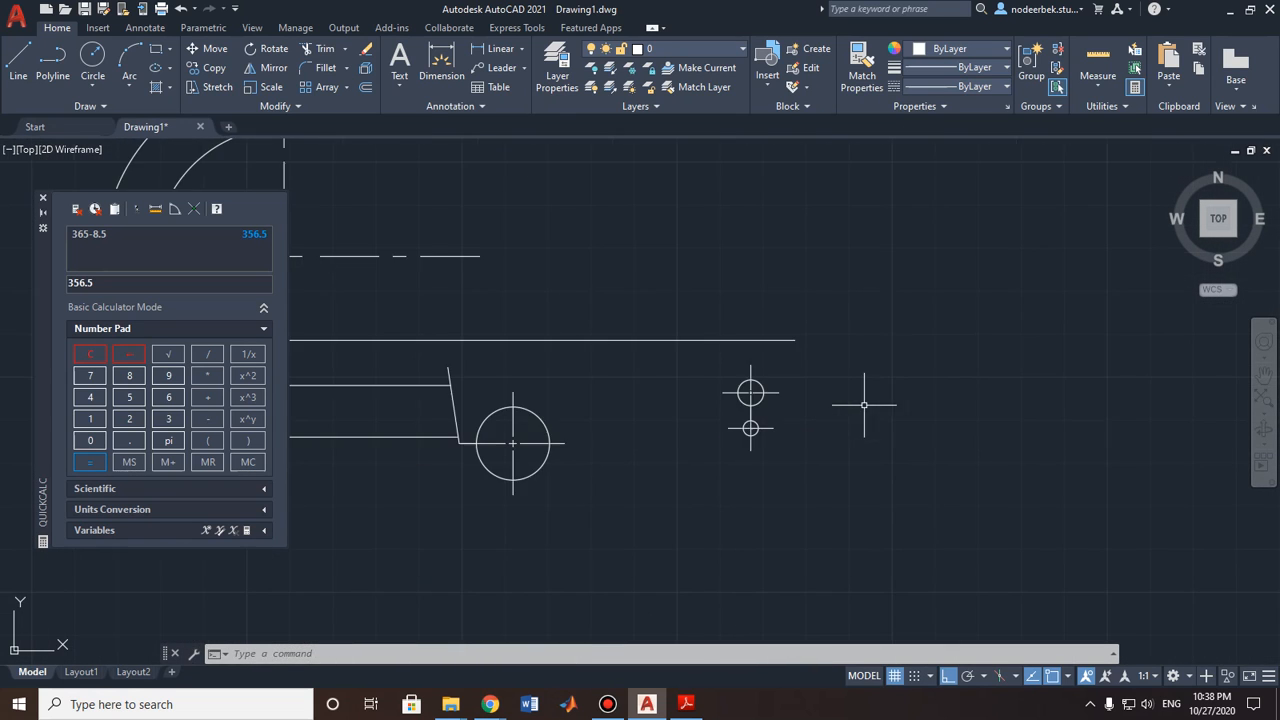
scroll(805, 409, "up", 4)
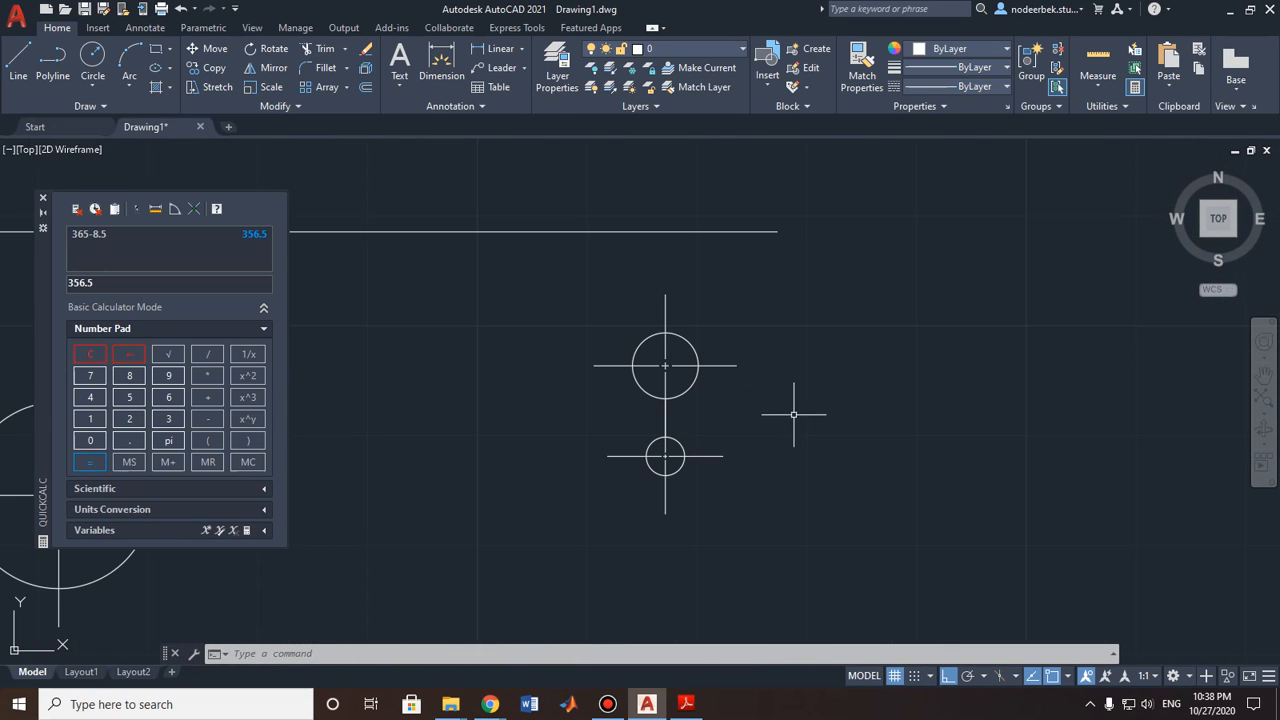
left_click(681, 432)
key("Delete")
left_click(698, 362)
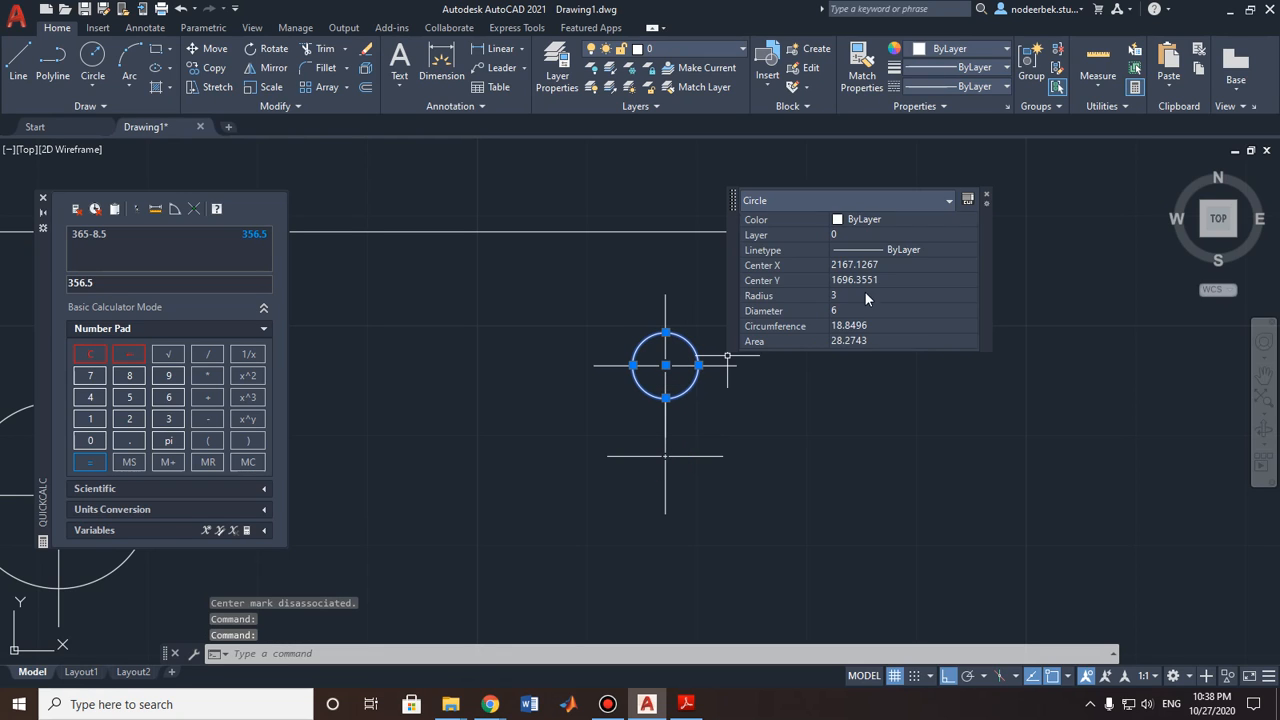
left_click(852, 294)
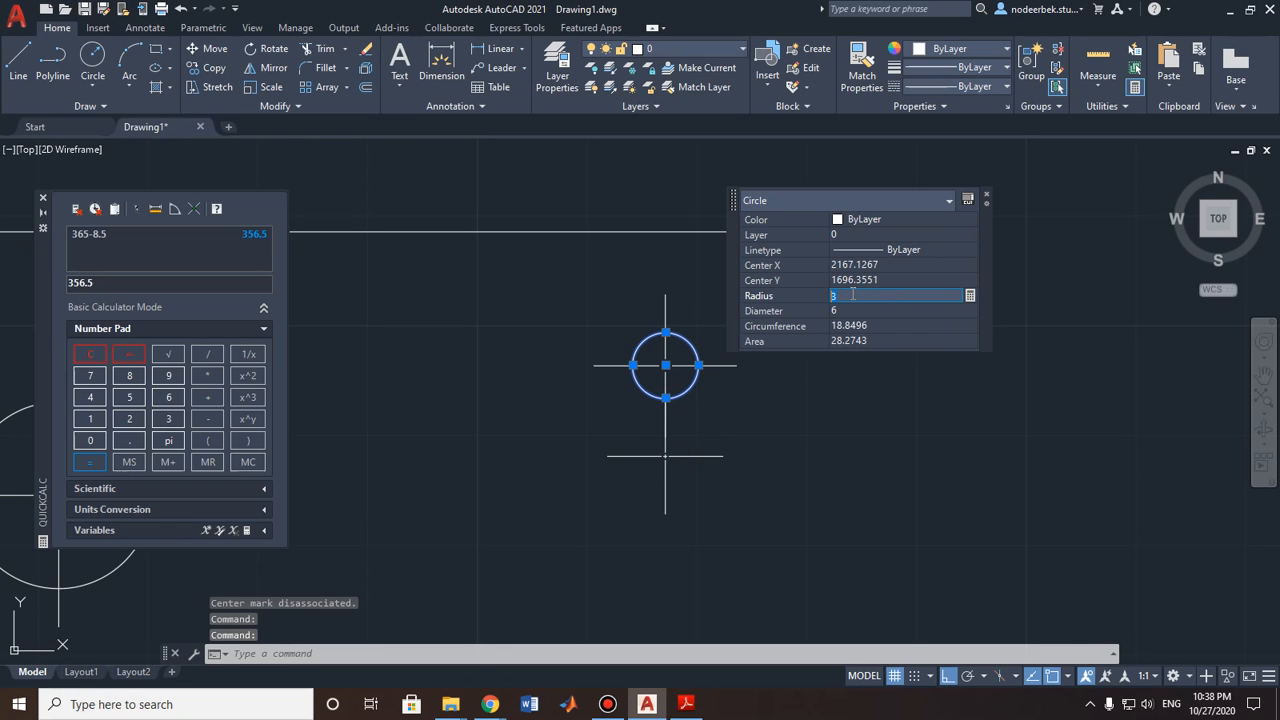
type("6")
key("Tab")
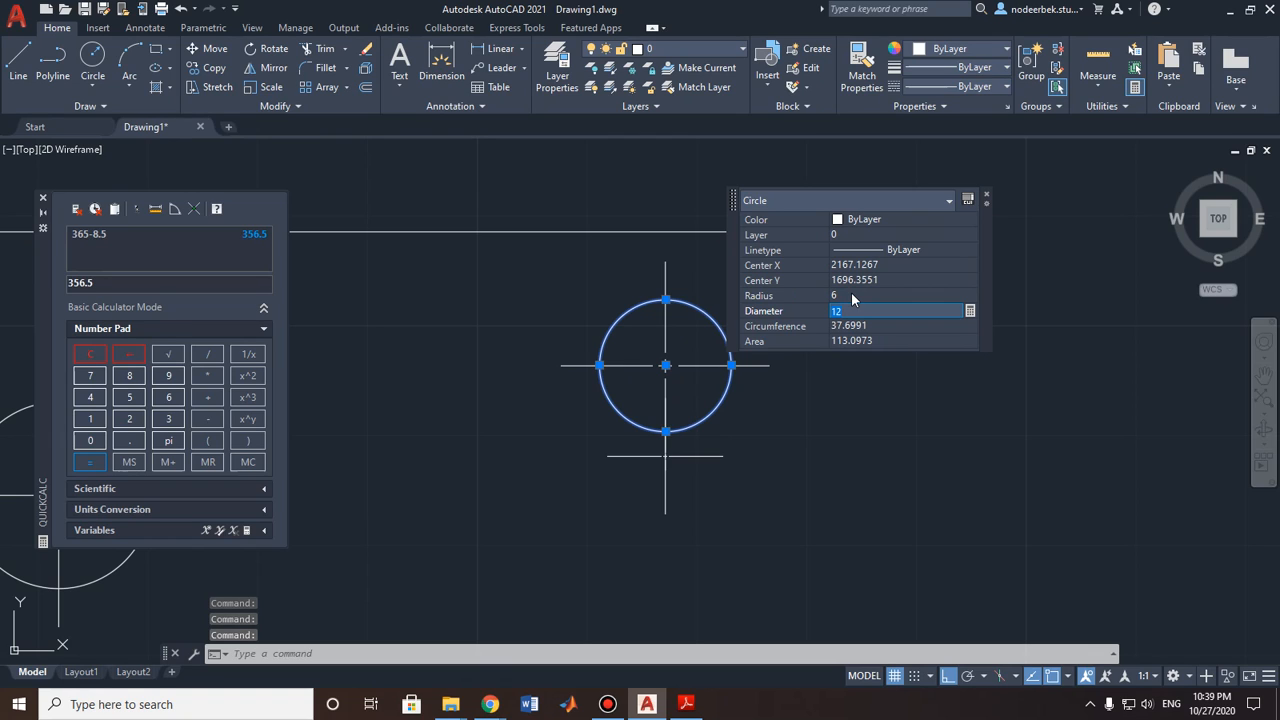
key("Escape")
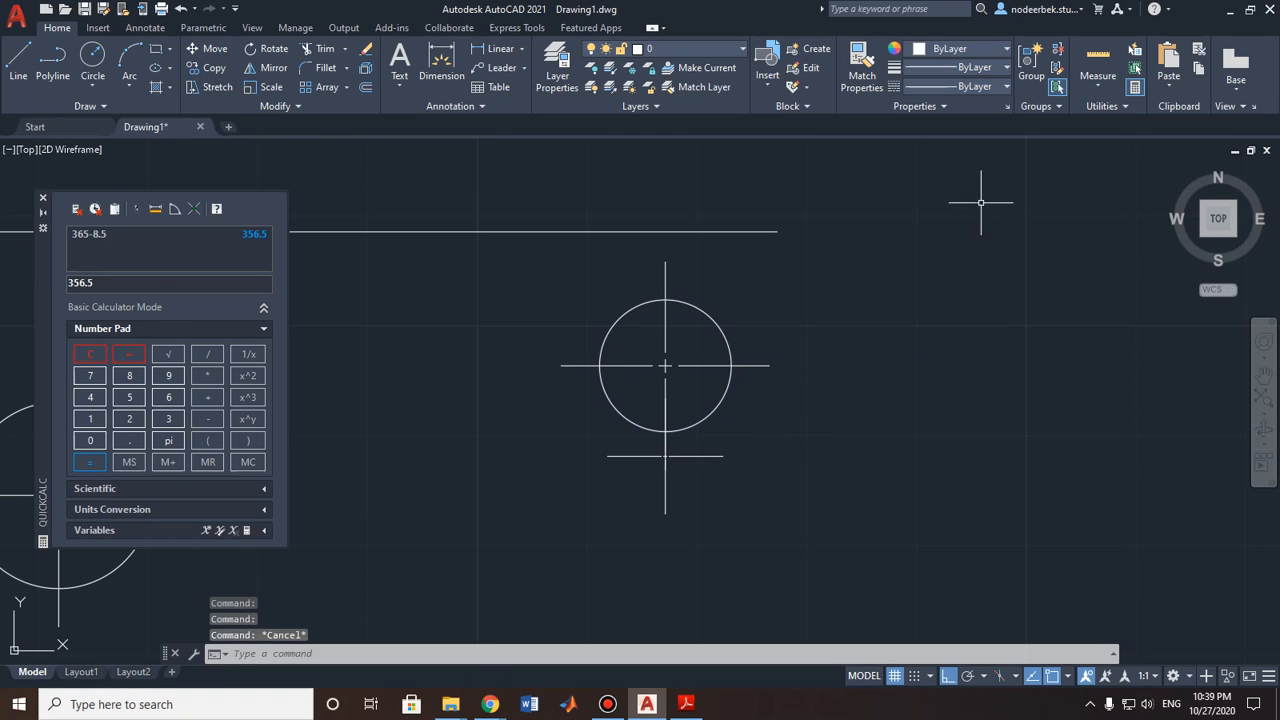
Step: Erase the leftover centre mark below the upper handle-end circle
left_click(706, 449)
left_click(702, 456)
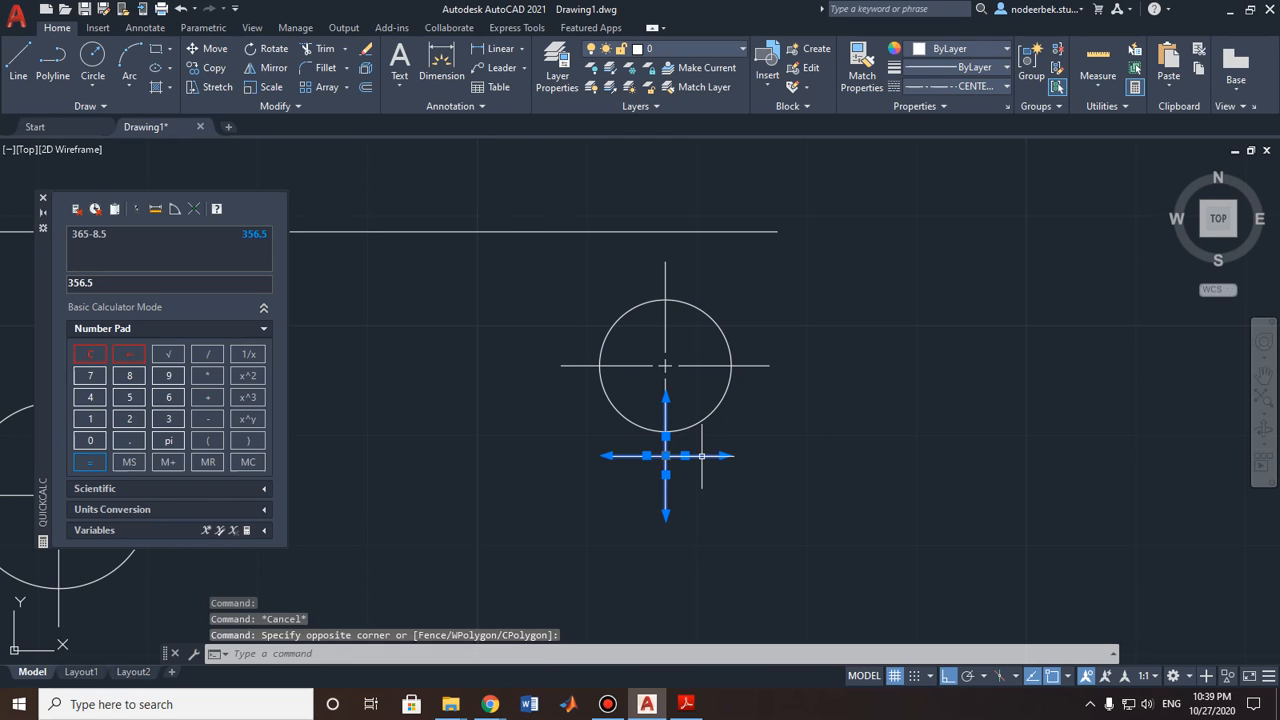
key("Escape")
Step: Draw a circle of radius 3.5 centred 10 units directly below the centre of the upper handle-end circle
left_click(92, 58)
right_click(356, 291, "shift")
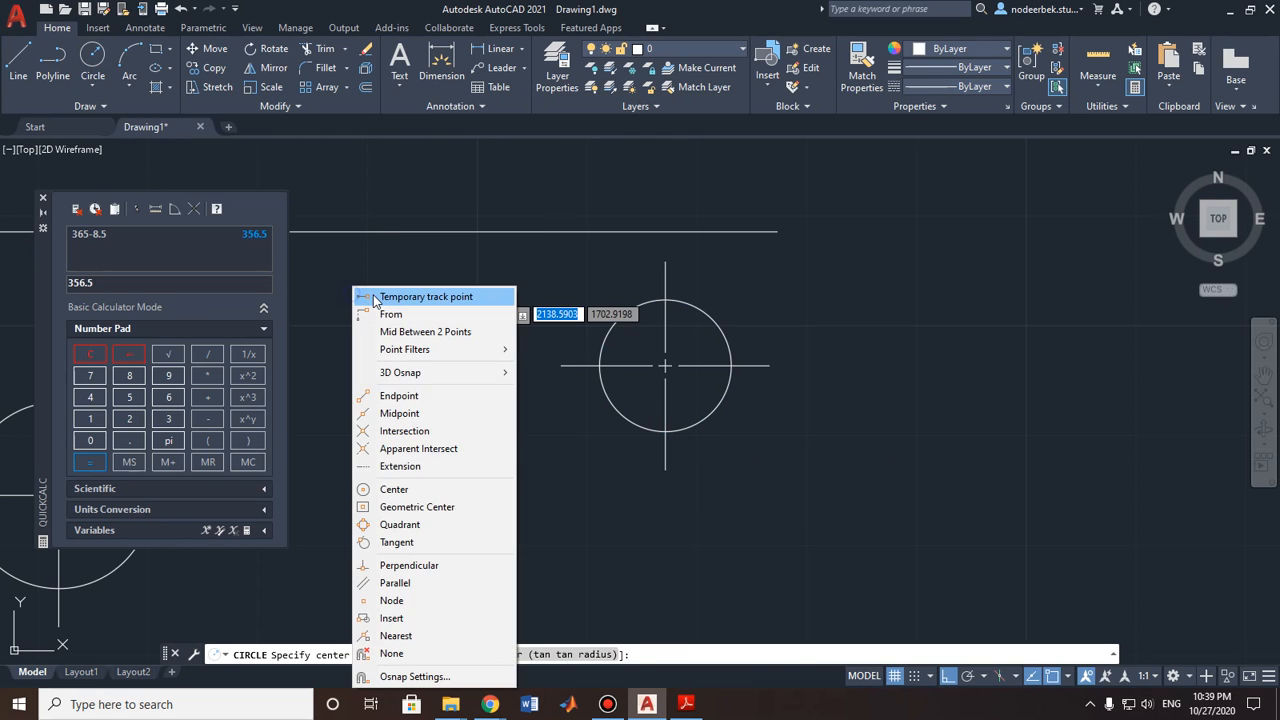
left_click(374, 297)
left_click(665, 365)
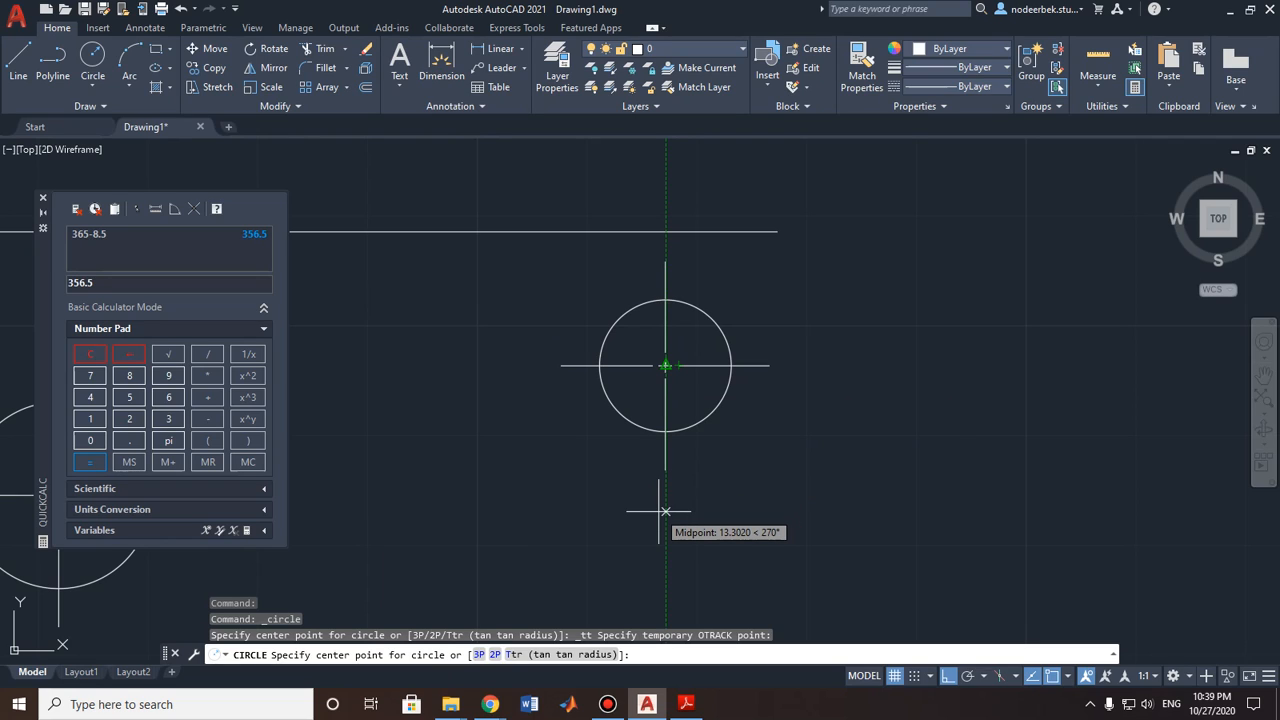
type("1")
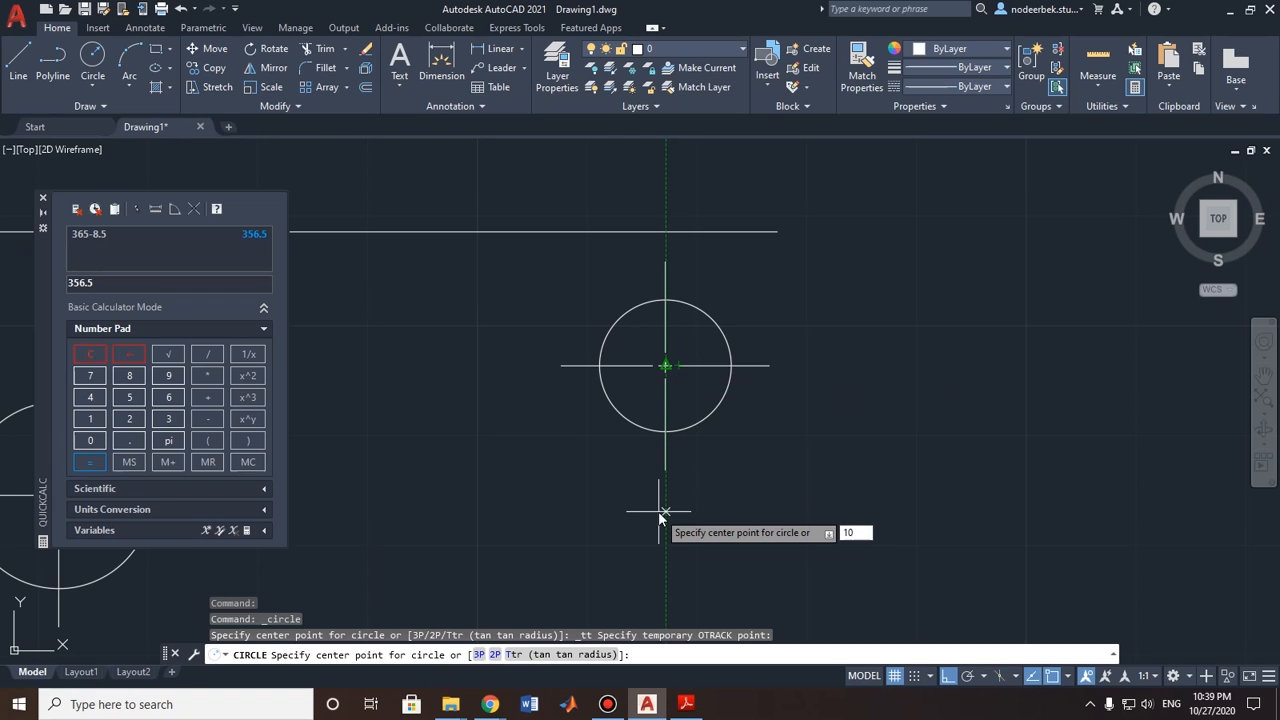
type("0")
key("Return")
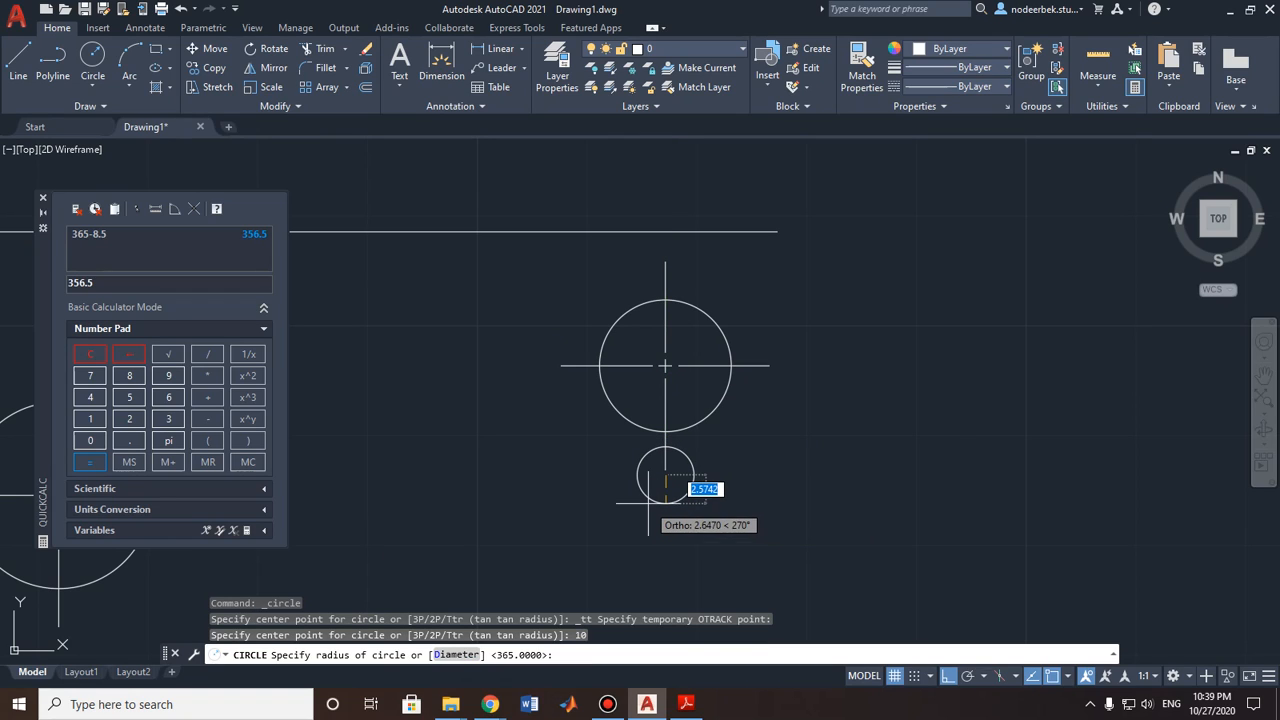
type("3")
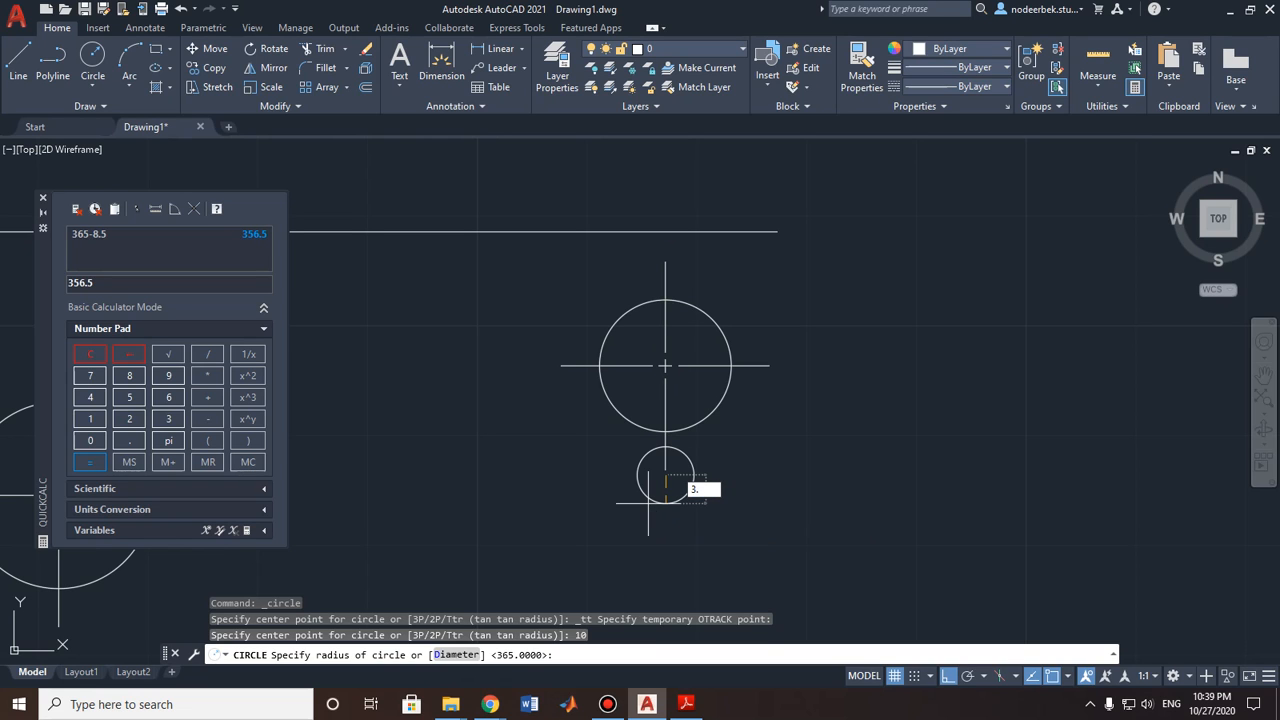
type(".5")
key("Return")
key("Escape")
Step: Add a centre mark to the small lower handle-end circle
scroll(573, 525, "down", 5)
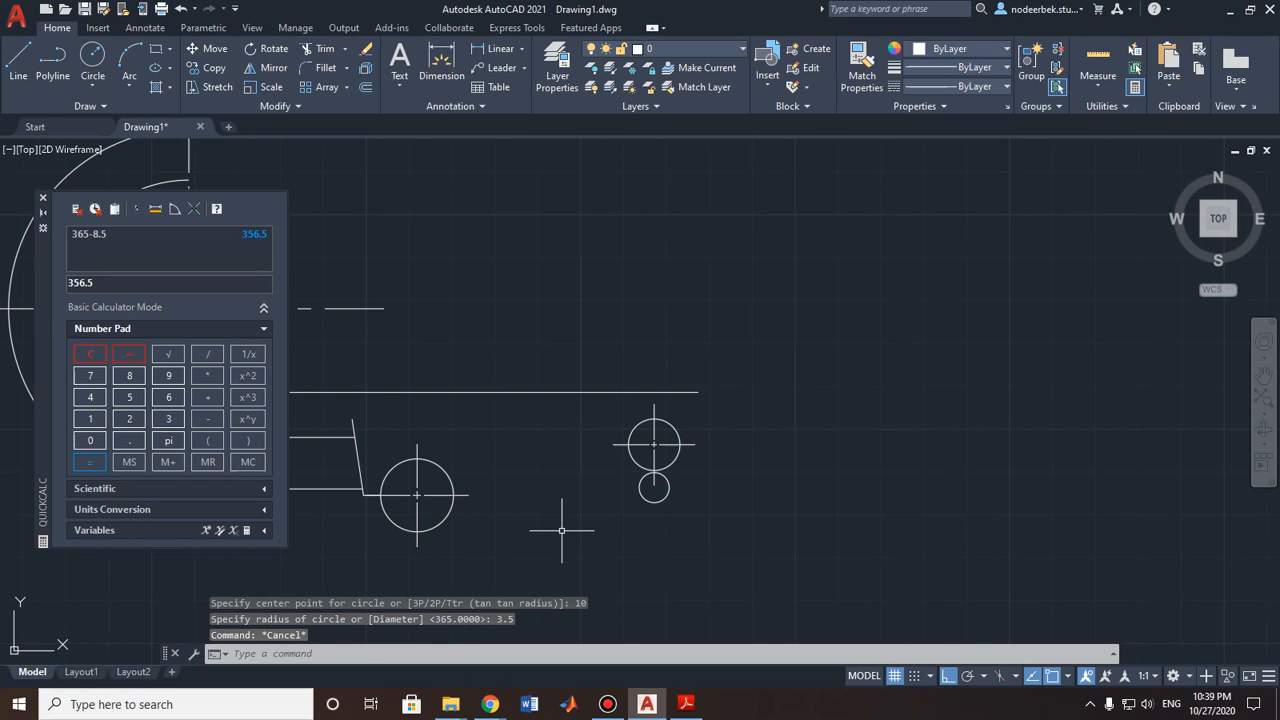
scroll(766, 443, "up", 3)
scroll(863, 409, "up", 2)
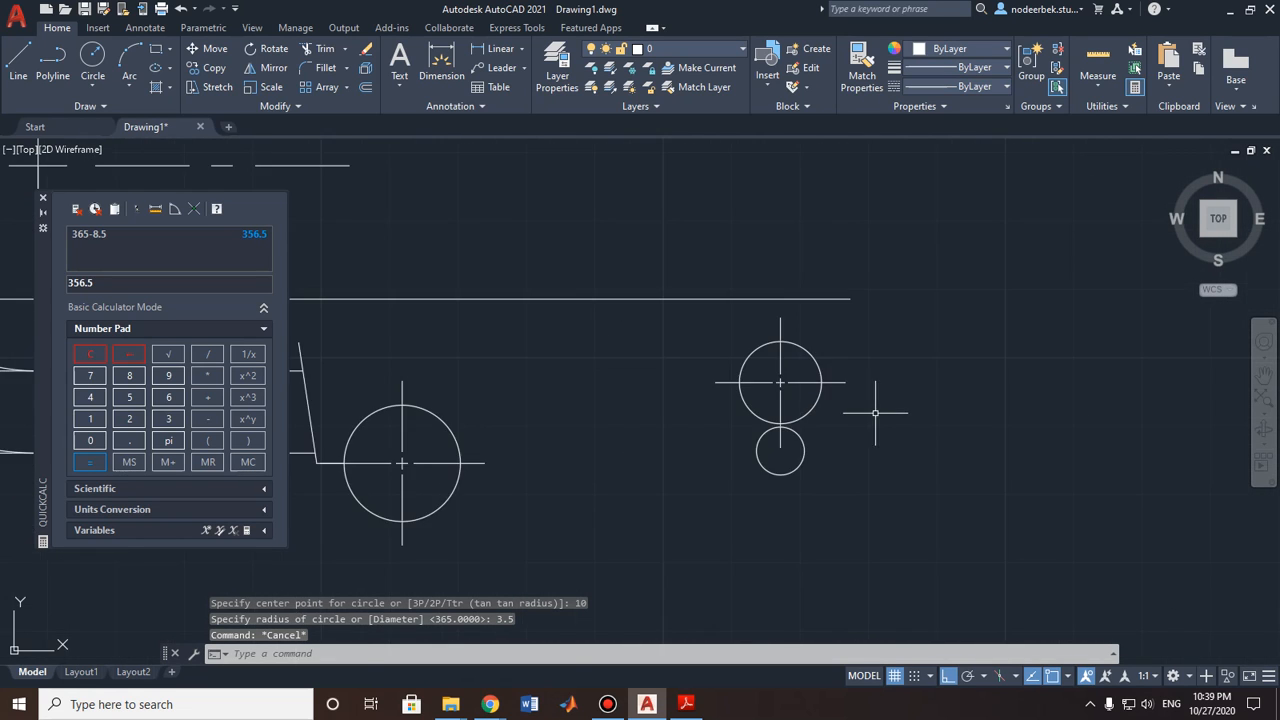
left_click(136, 27)
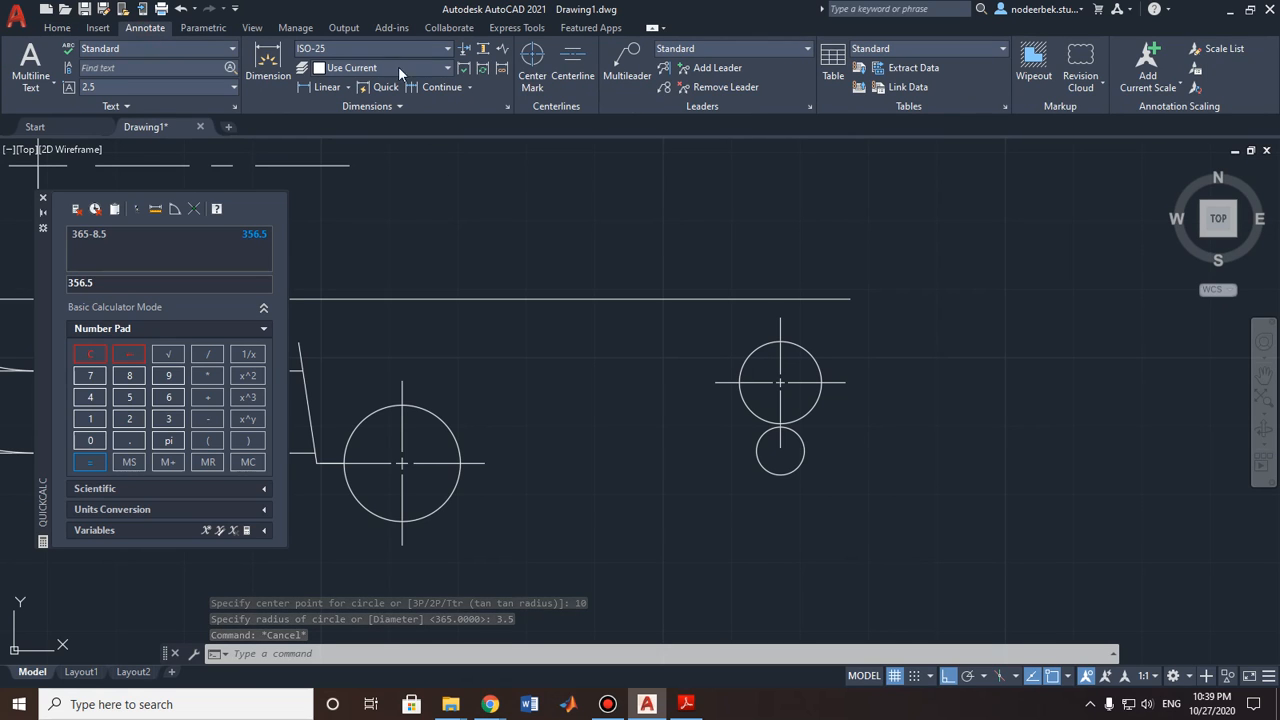
left_click(533, 57)
left_click(804, 462)
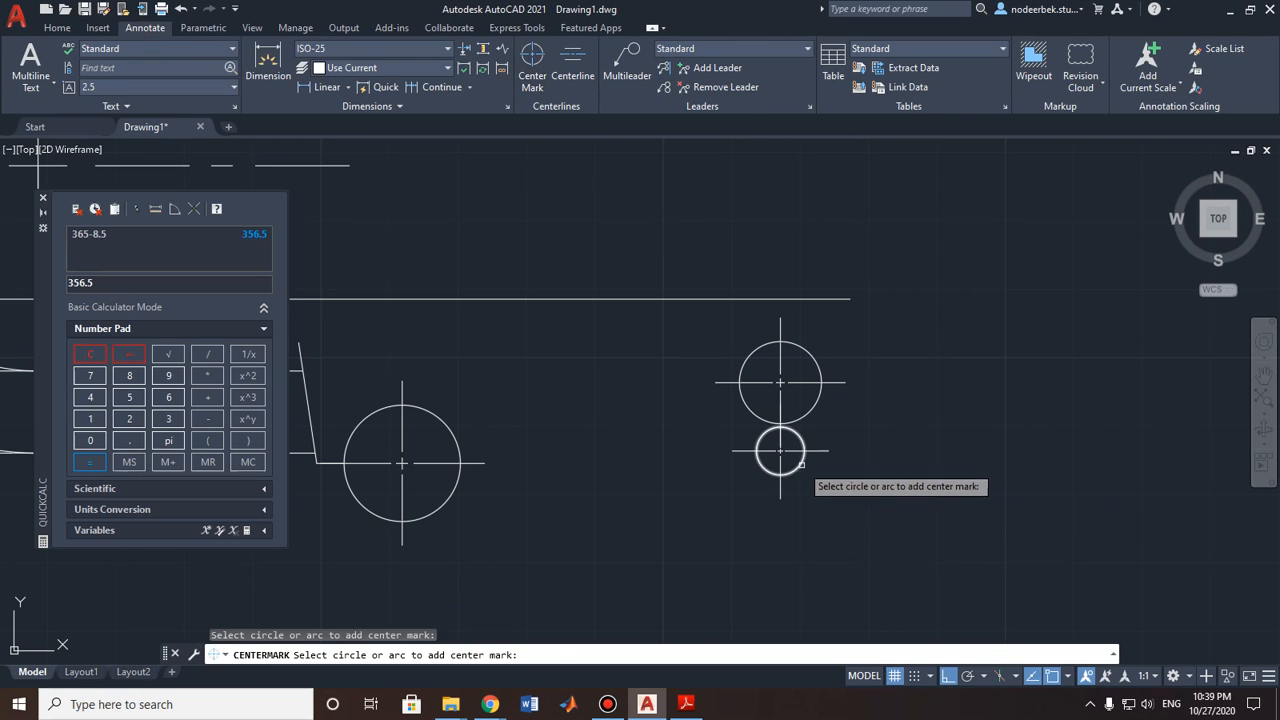
key("Escape")
Step: Draw a construction circle of radius 356.5 centred on the circle at the front of the handle, beside the slanted line
scroll(695, 507, "down", 2)
scroll(921, 345, "down", 2)
left_click(57, 27)
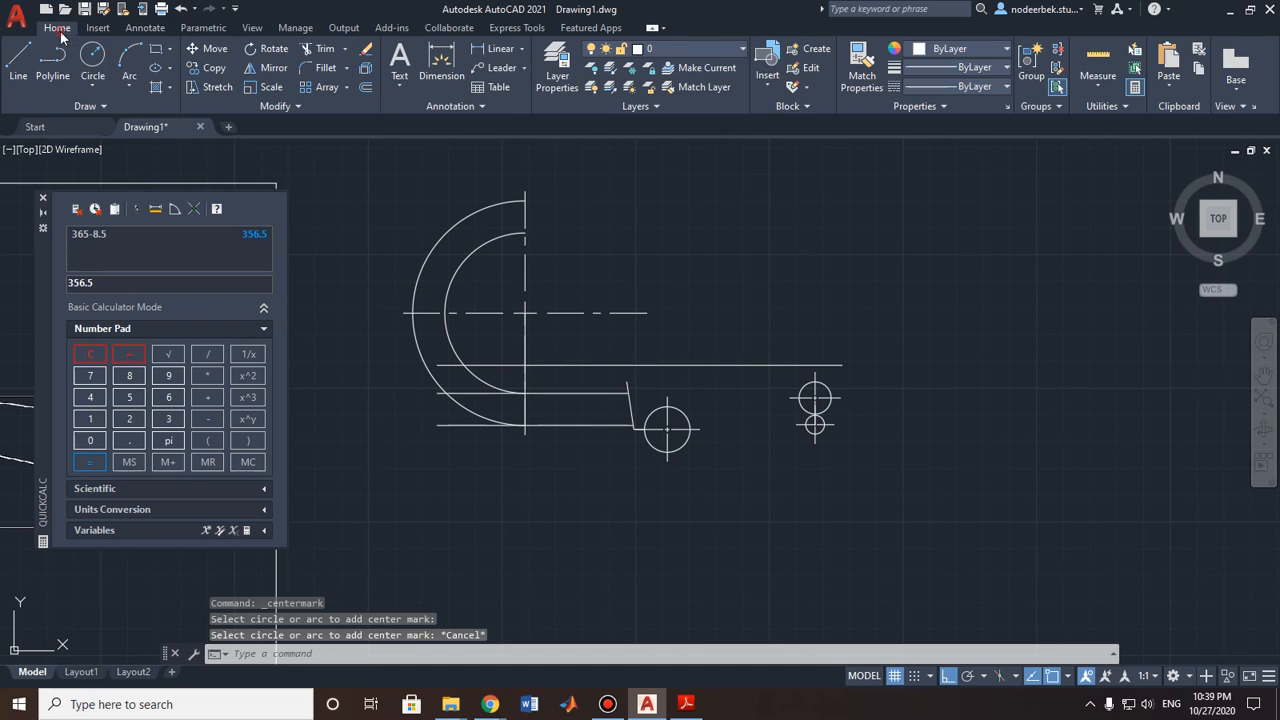
left_click(104, 64)
scroll(660, 430, "up", 3)
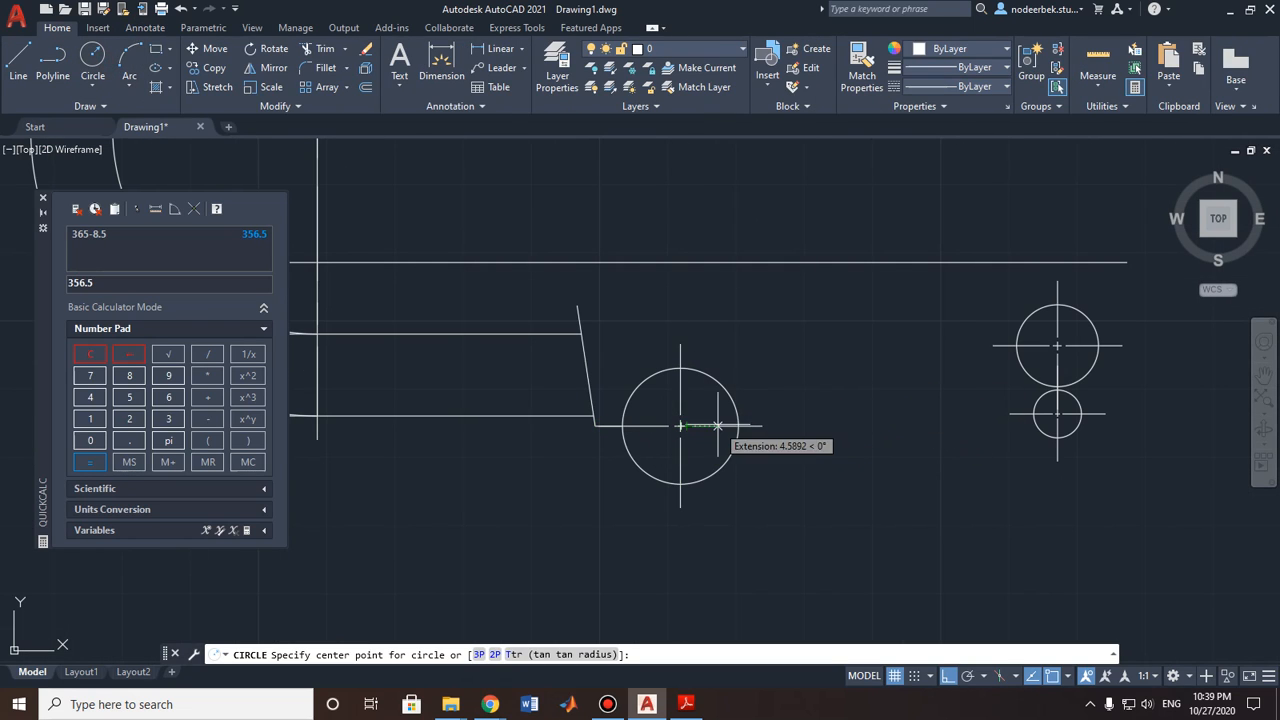
left_click(680, 426)
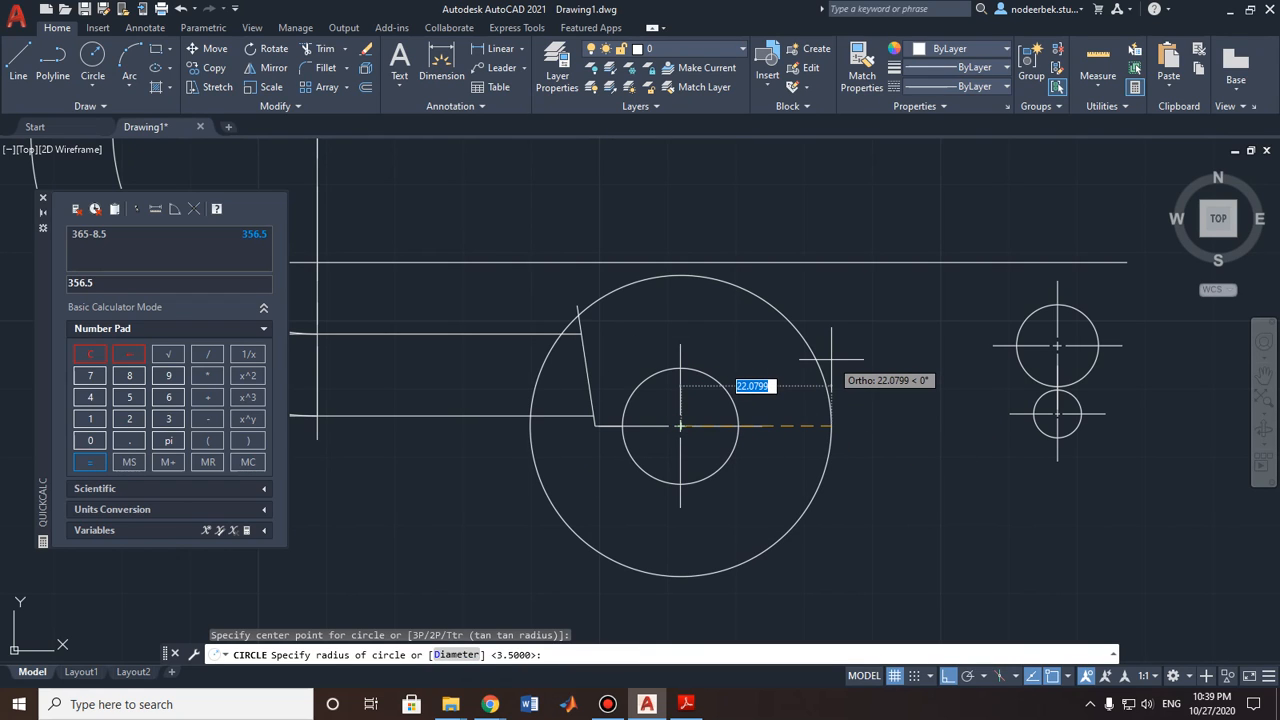
type("35")
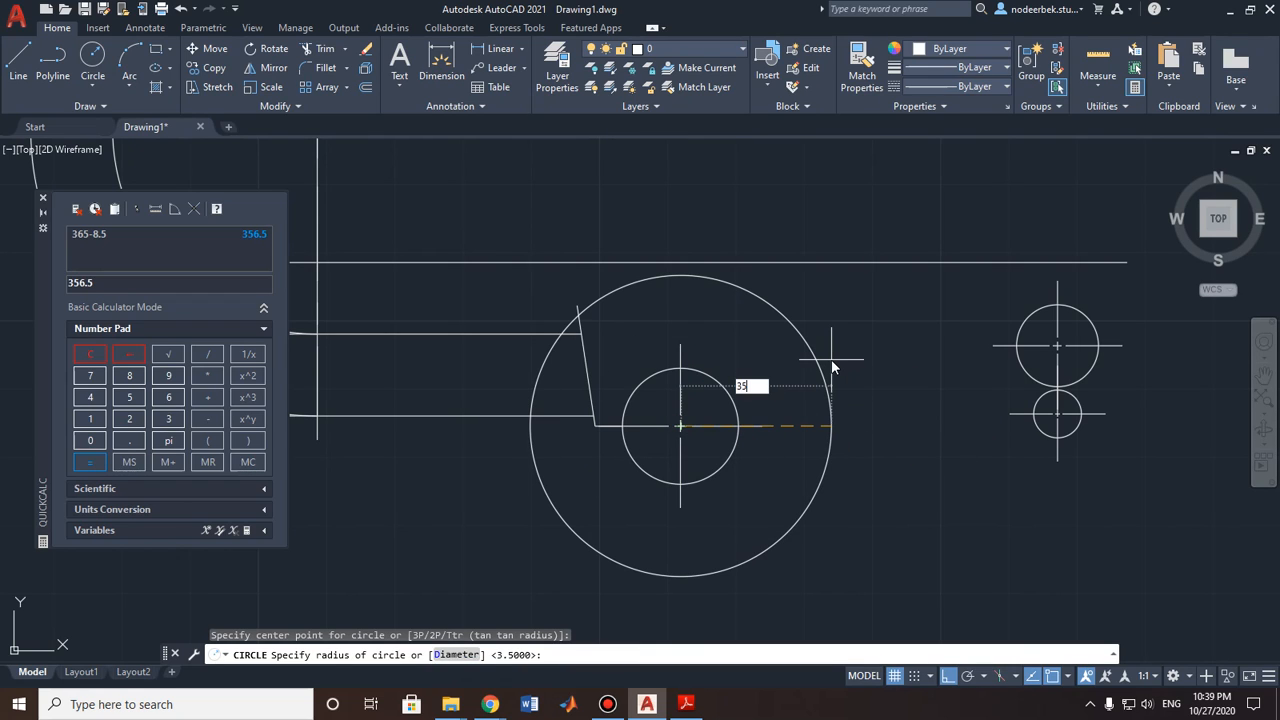
type("6.5")
key("Return")
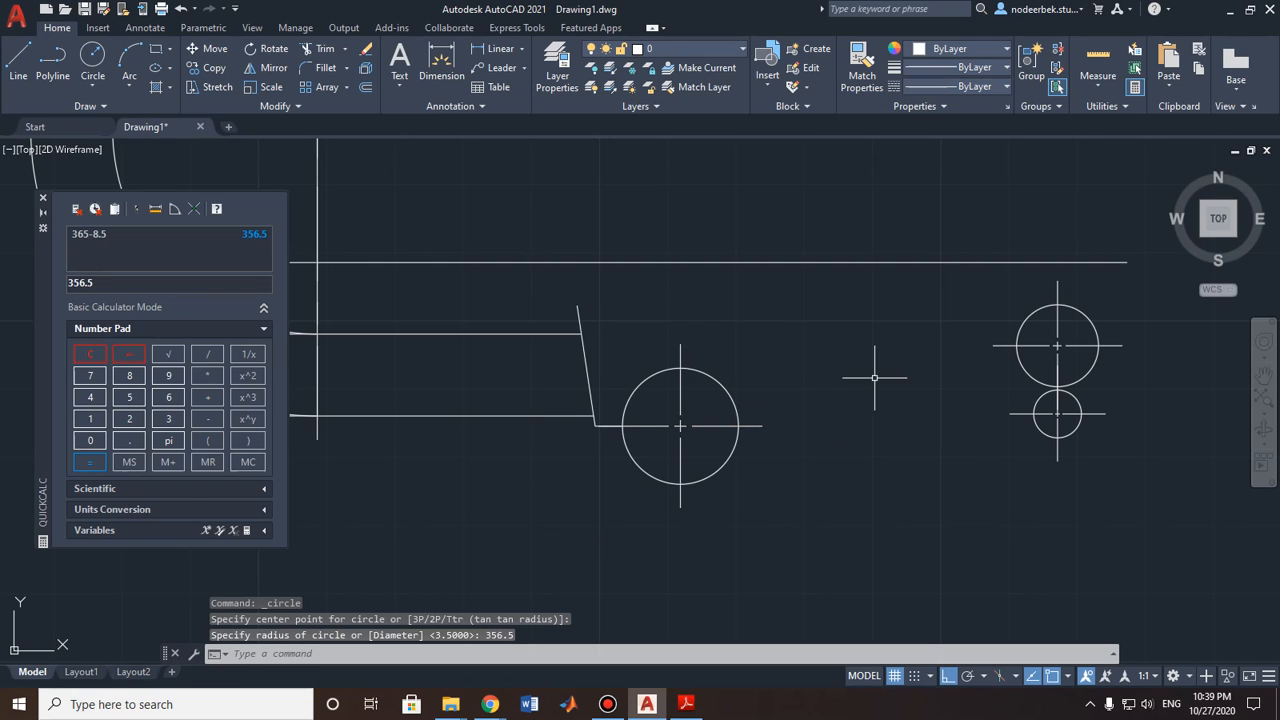
Step: Draw a construction circle of radius 368.5 centred on the small lower handle-end circle
key("Return")
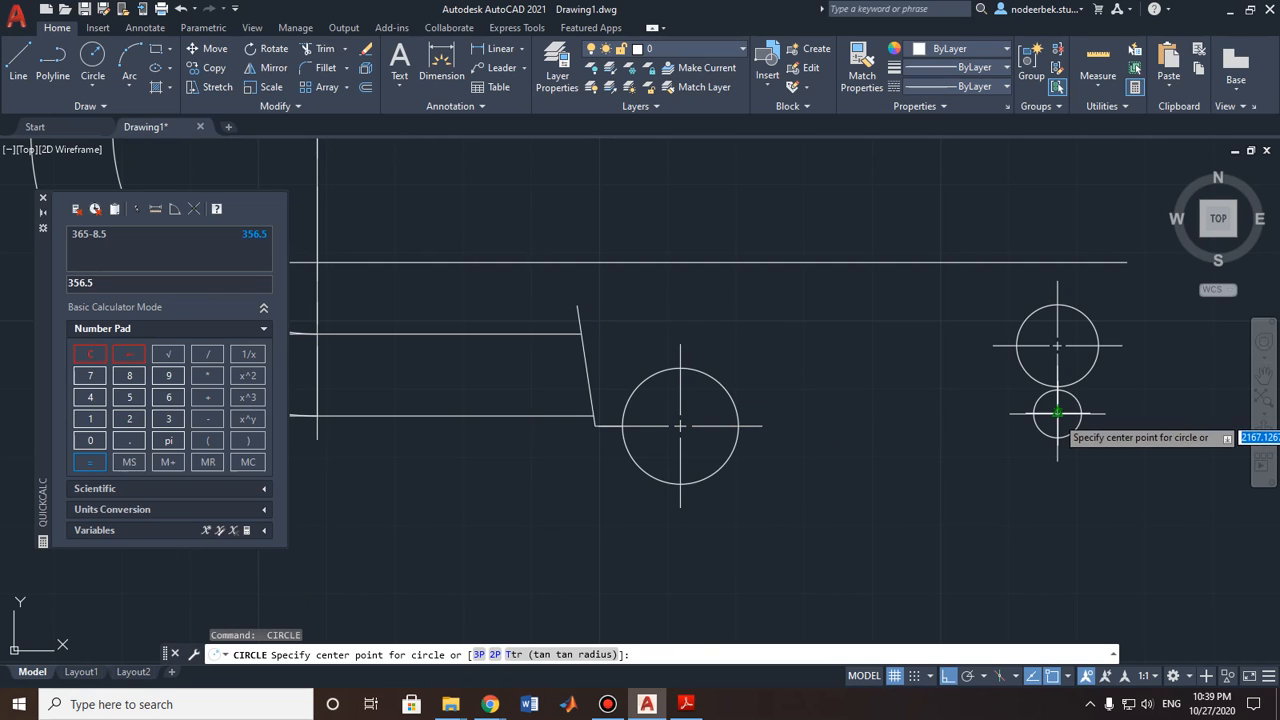
scroll(1055, 408, "up", 5)
left_click(1047, 399)
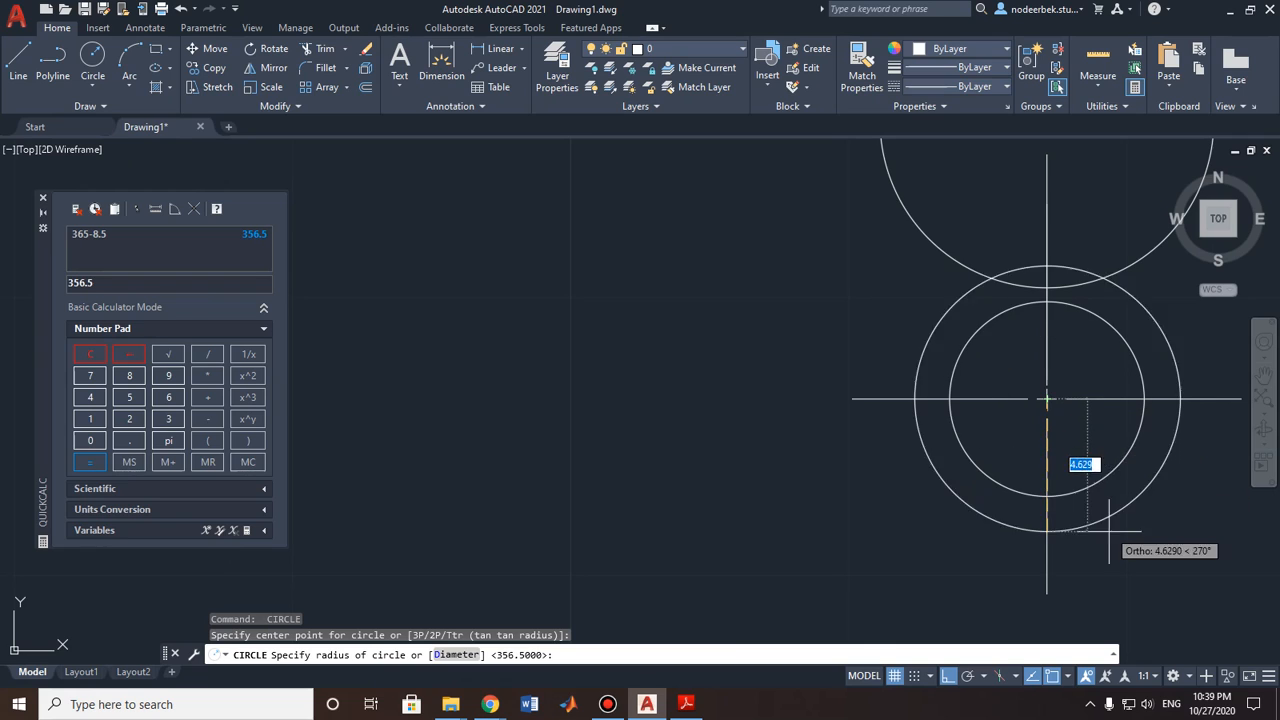
scroll(1085, 505, "down", 4)
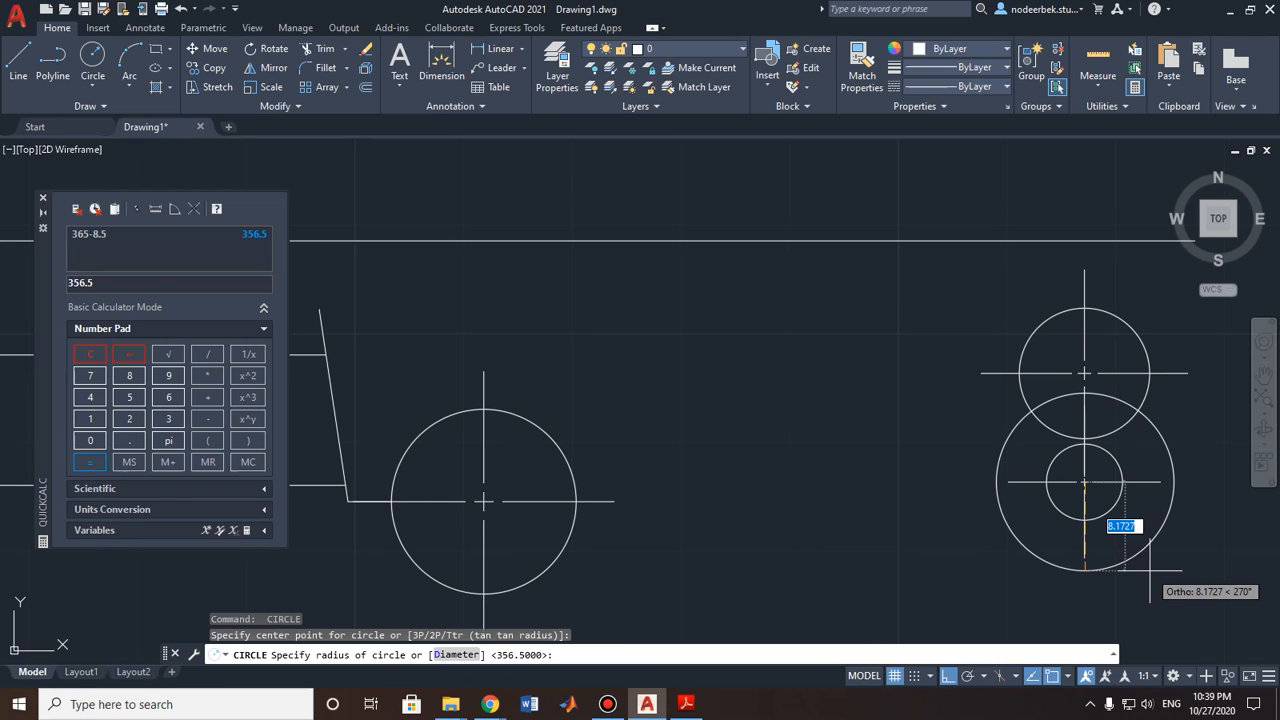
type("3")
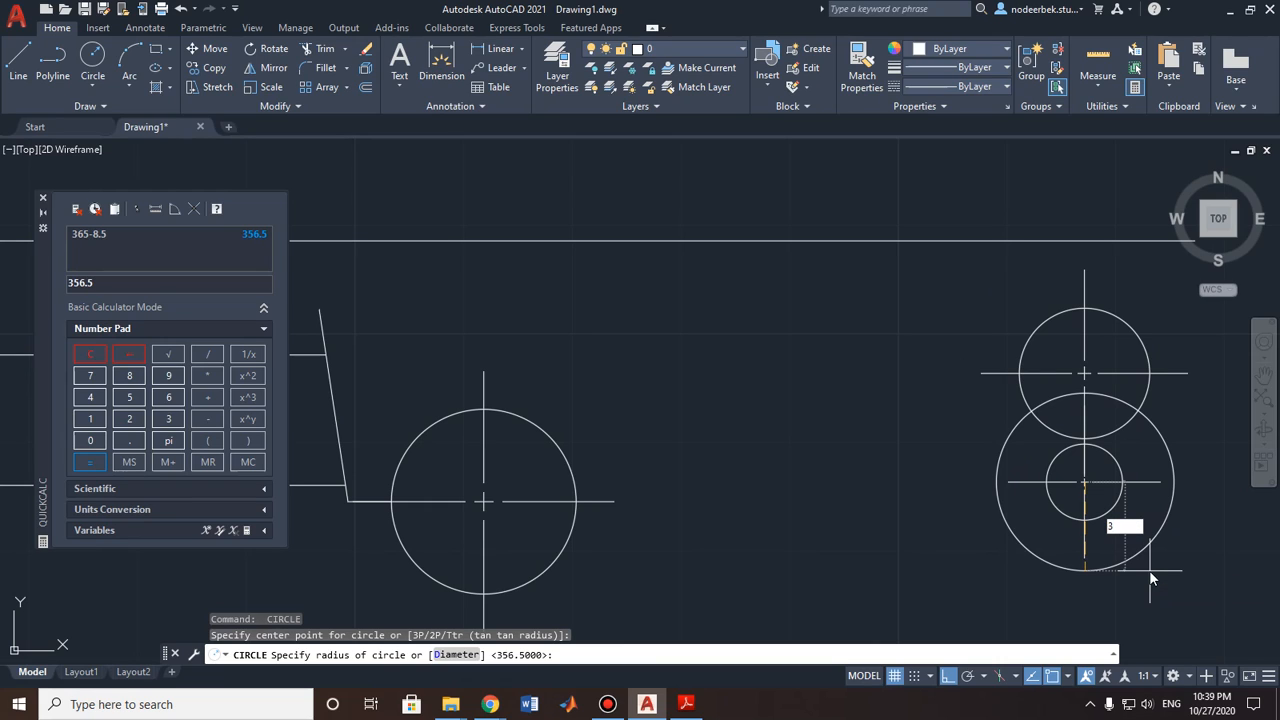
type("65+3.5")
key("Return")
key("BackSpace")
type("36")
key("Return")
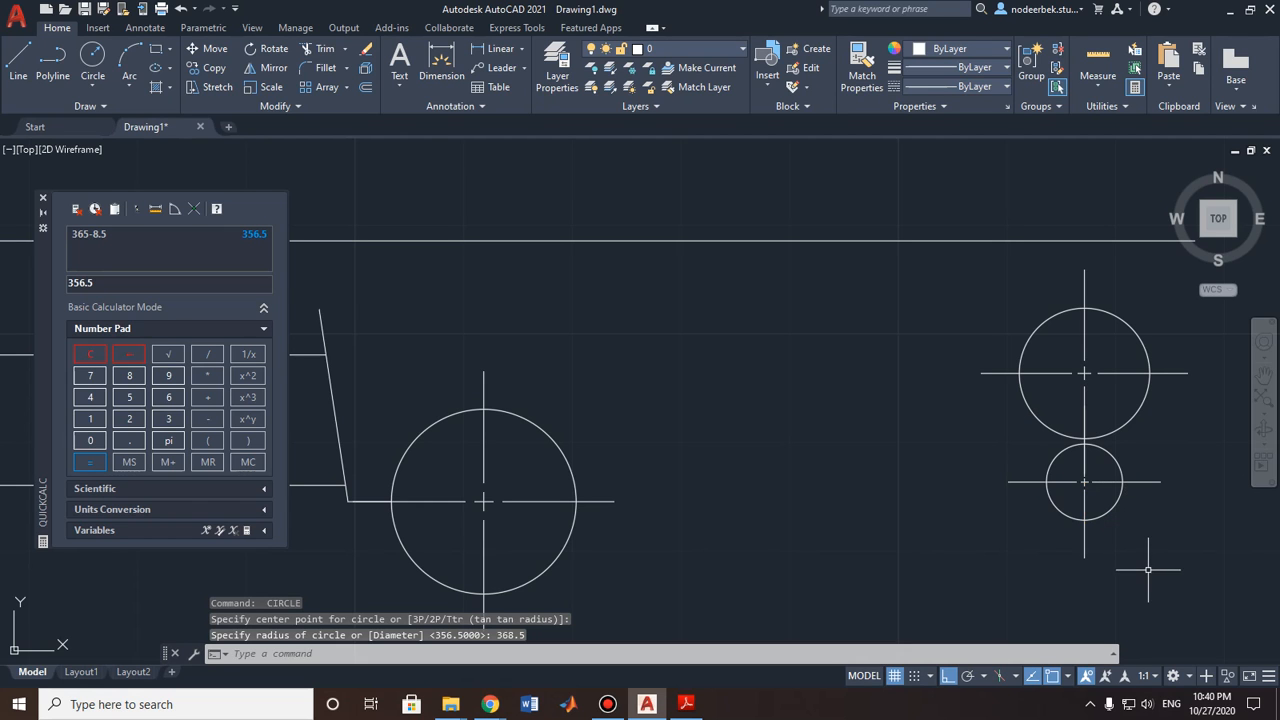
Step: Erase the leftover large construction circle whose centre lies just above the small lower handle-end circle's centre
scroll(1148, 570, "down", 5)
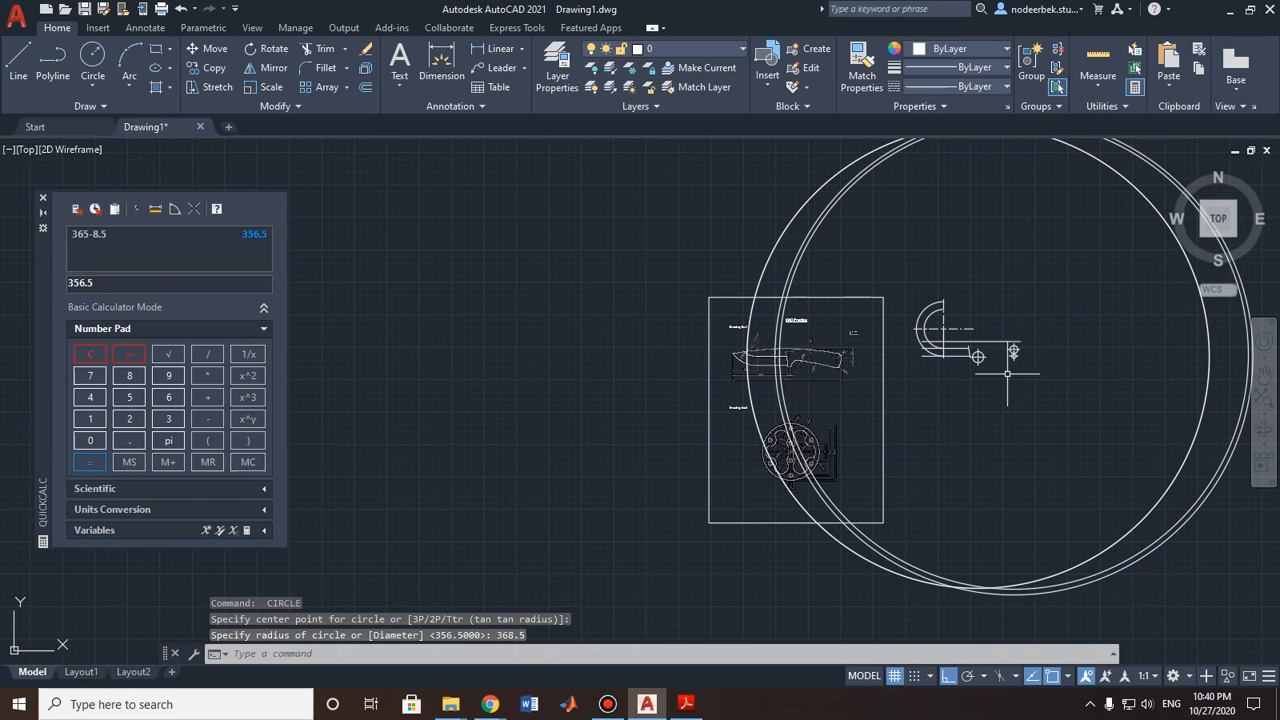
middle_click_drag(1039, 387, 1030, 516)
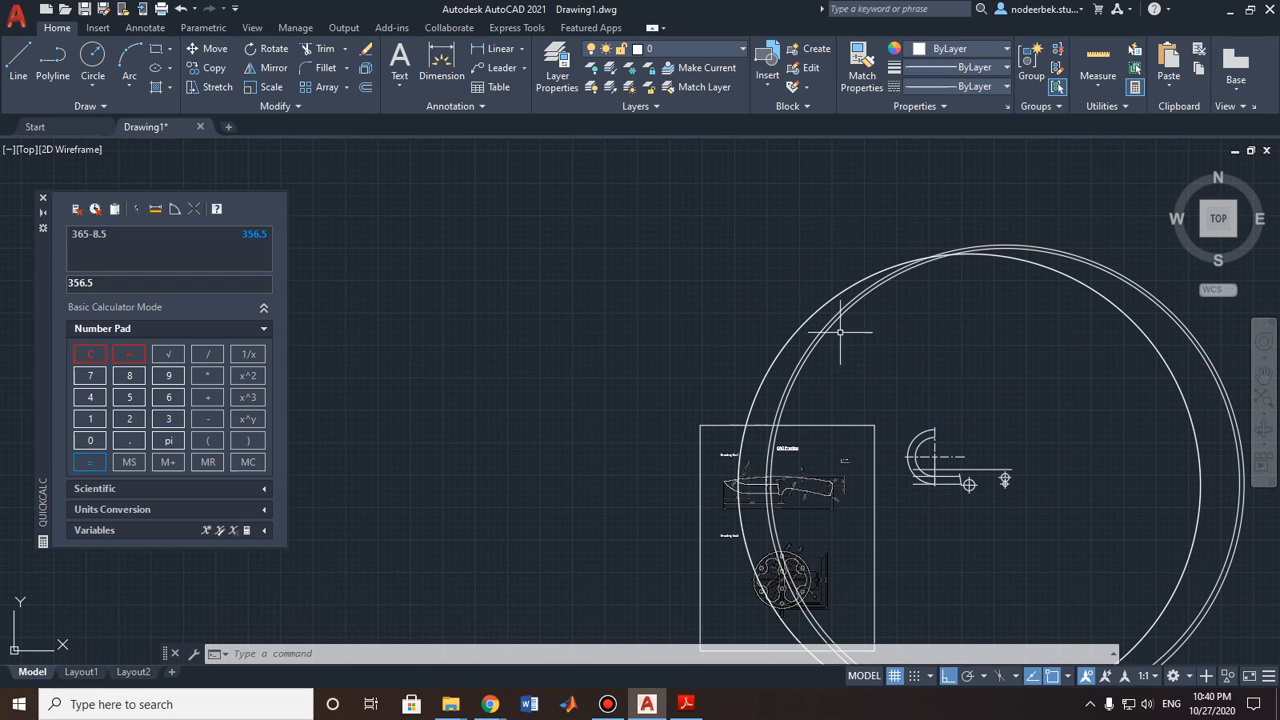
scroll(1063, 533, "up", 6)
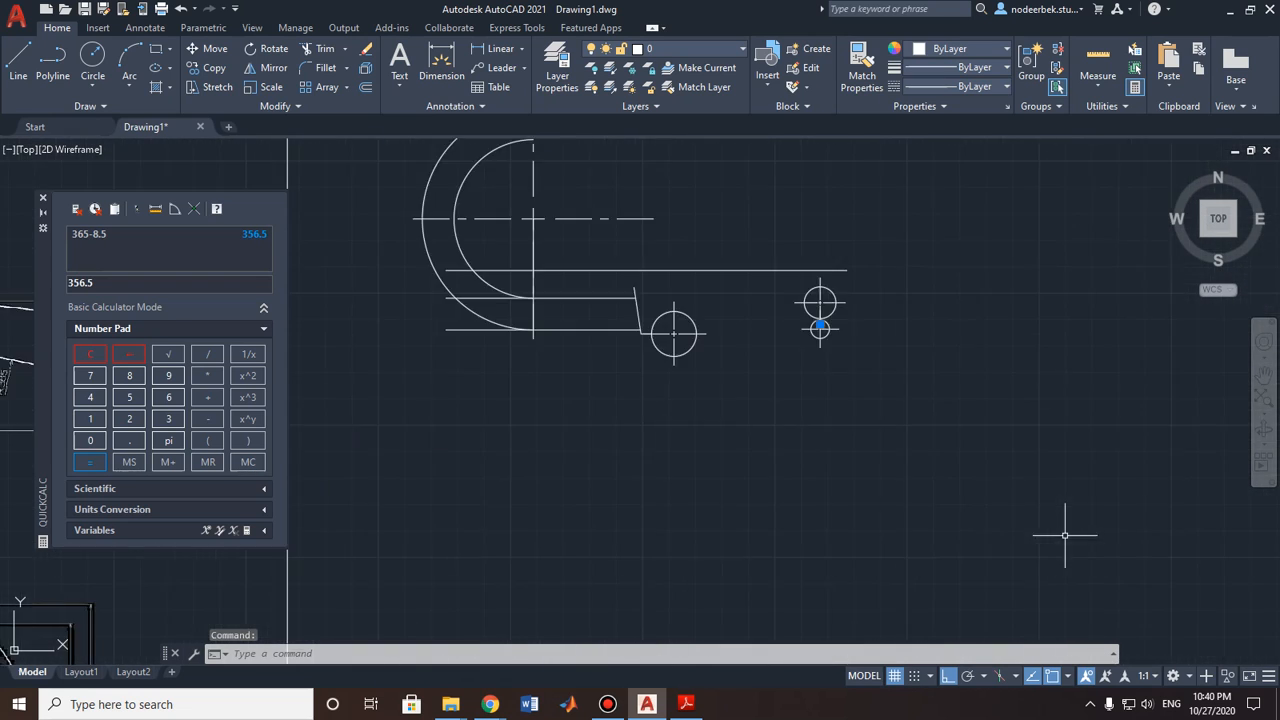
scroll(931, 395, "up", 4)
middle_click_drag(811, 336, 883, 496)
scroll(761, 414, "up", 4)
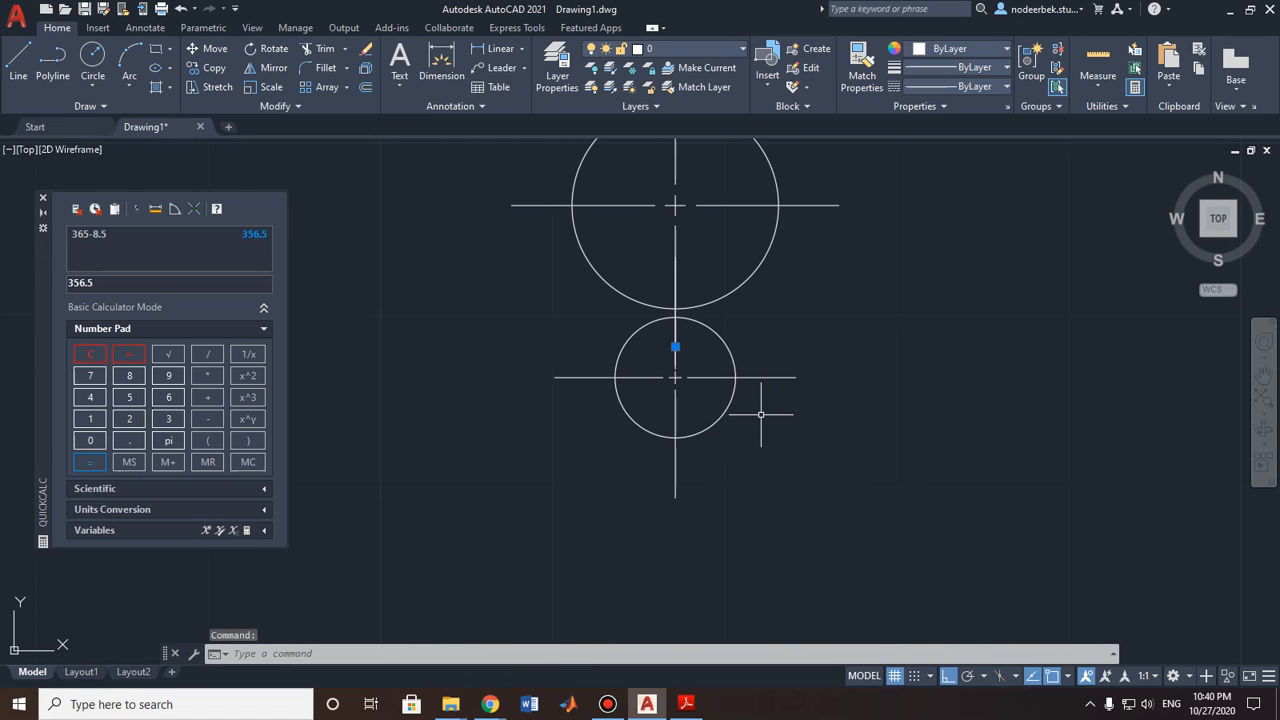
key("Delete")
Step: Draw a circle of radius 365 centred on the lower intersection of the two large construction circles
scroll(770, 420, "down", 6)
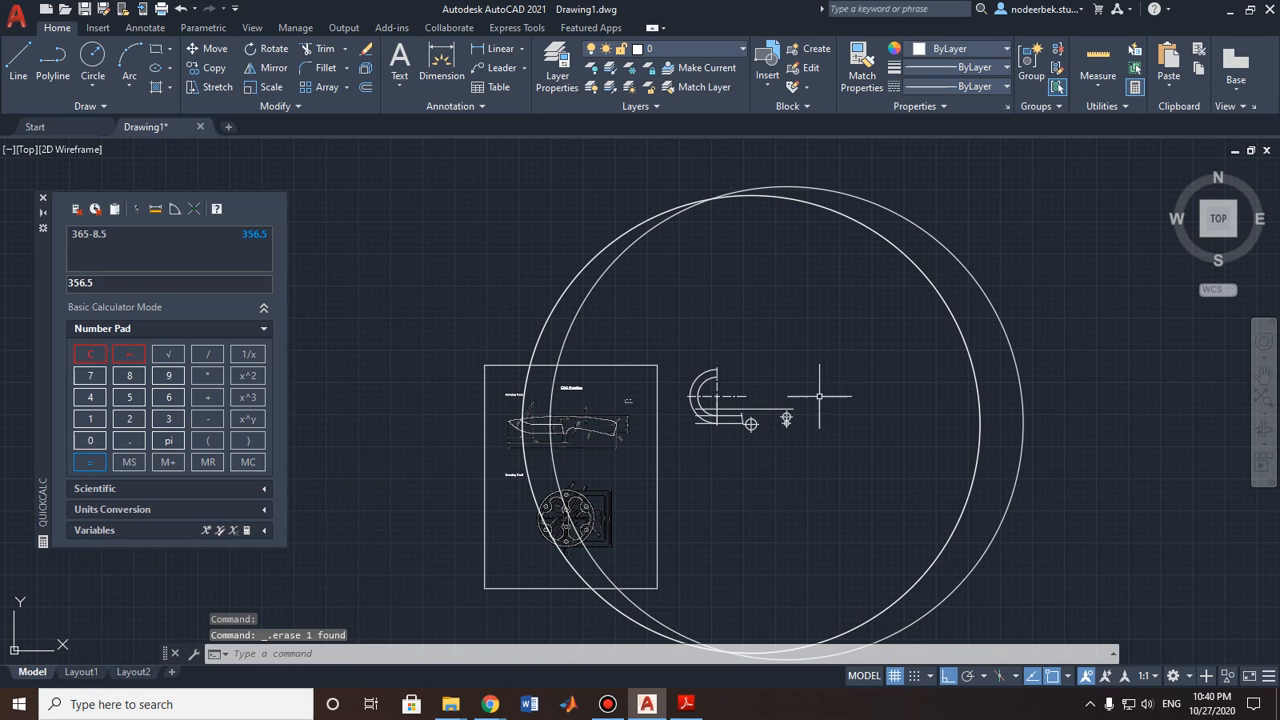
scroll(819, 396, "down", 2)
scroll(805, 425, "up", 4)
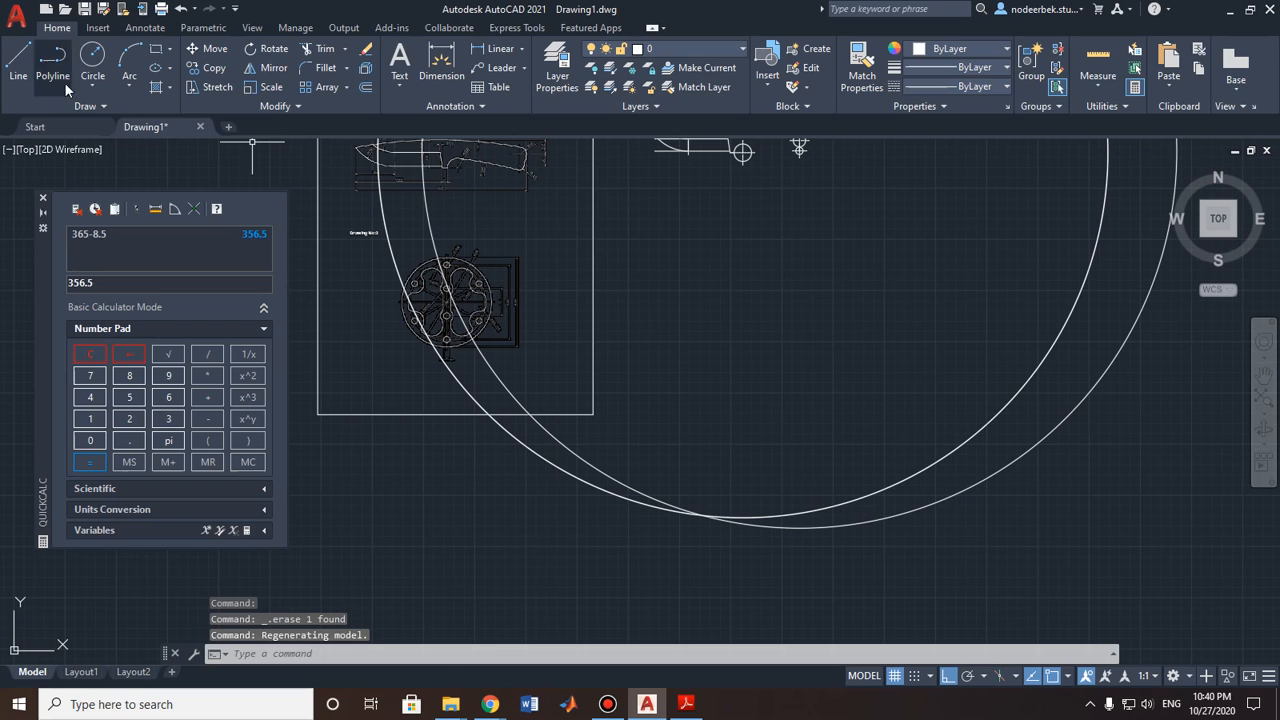
left_click(92, 60)
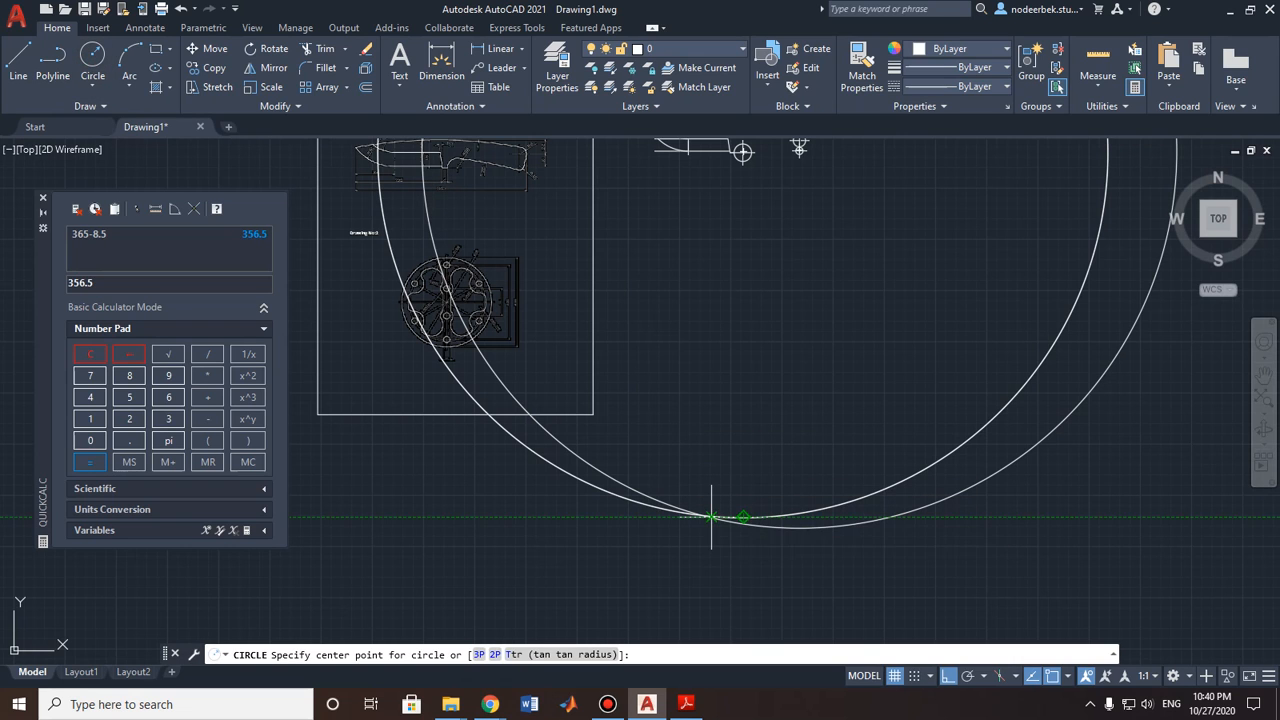
scroll(711, 517, "up", 3)
left_click(666, 516)
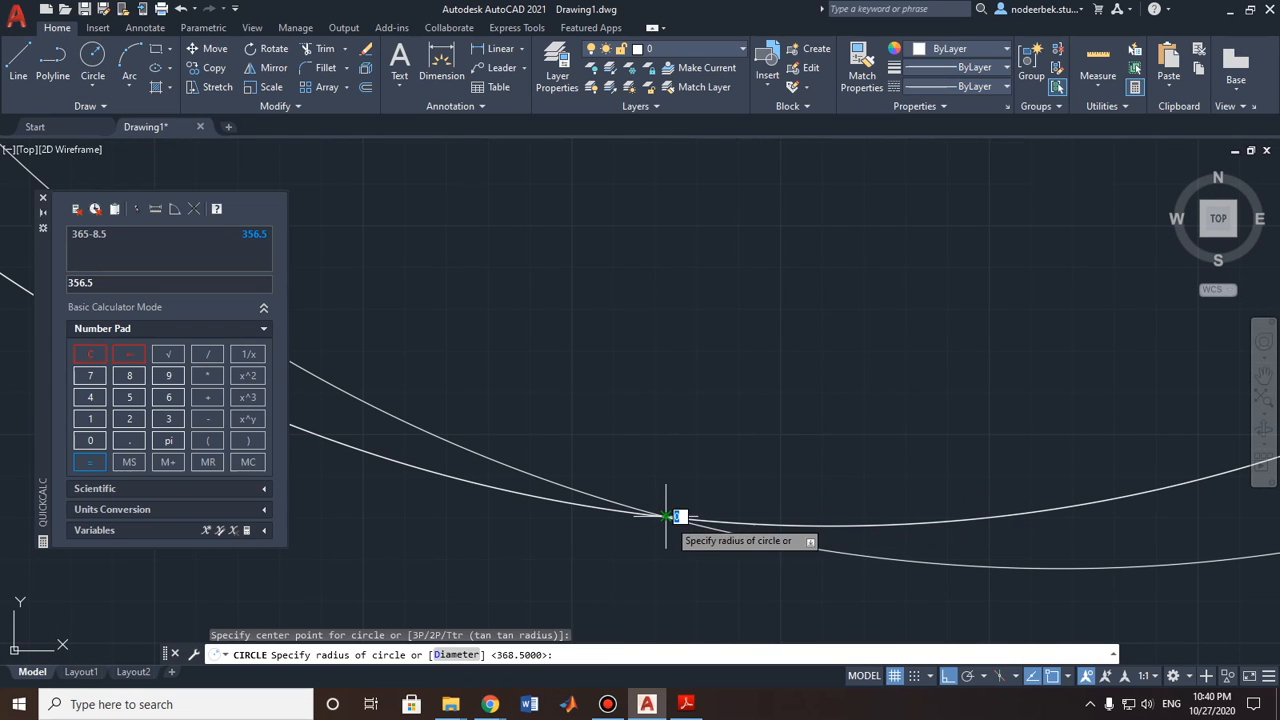
scroll(740, 405, "down", 5)
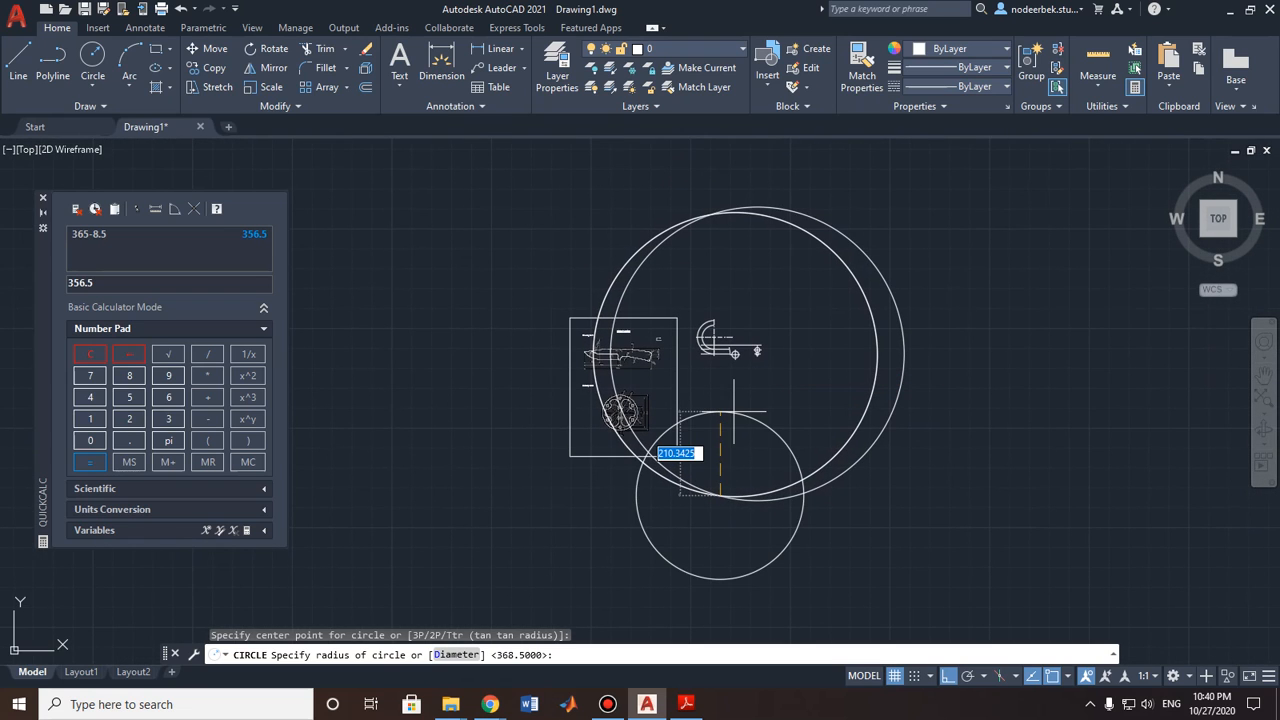
type("36")
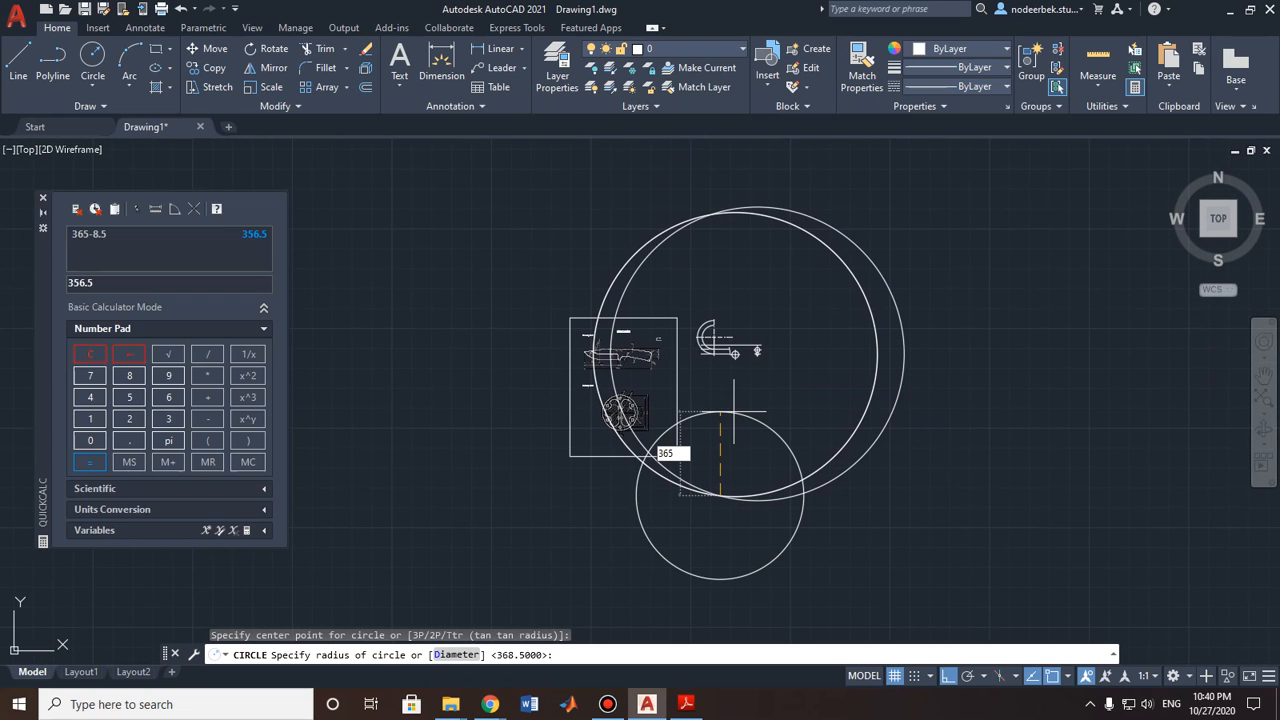
type("5")
key("Return")
Step: Erase the duplicate large construction circle centred on the circle at the front of the handle
scroll(733, 410, "up", 10)
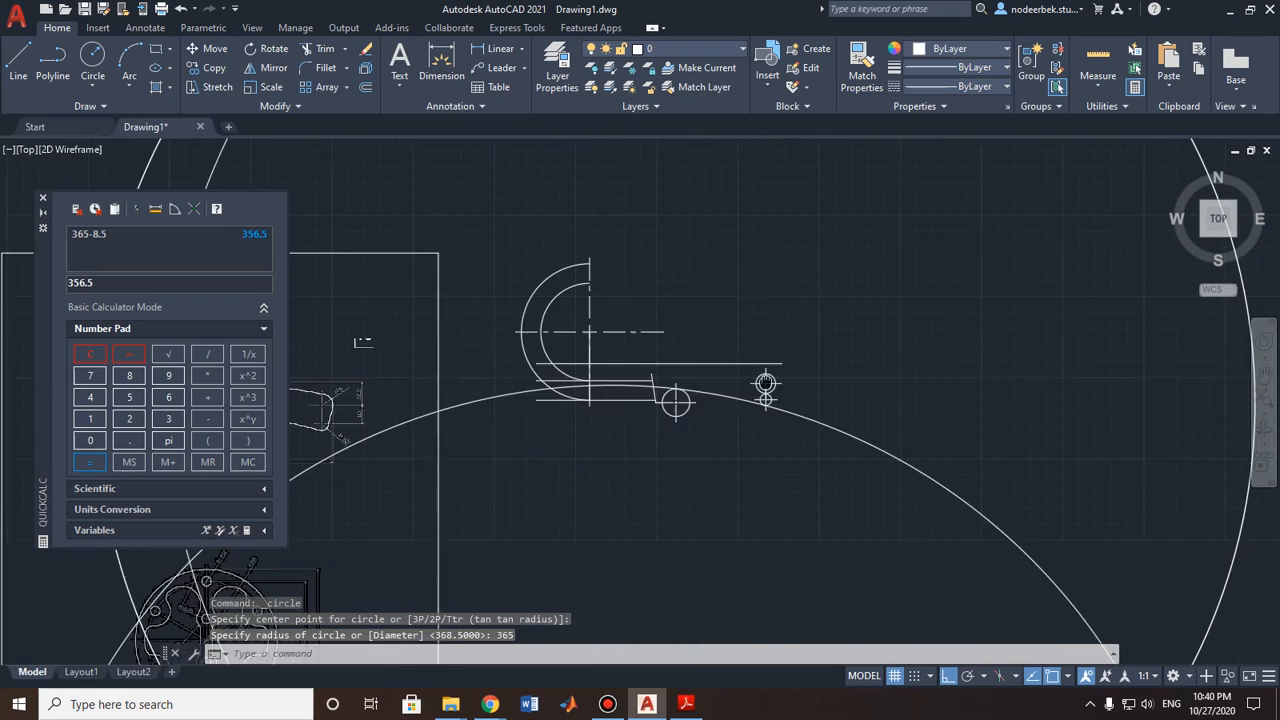
scroll(620, 320, "up", 3)
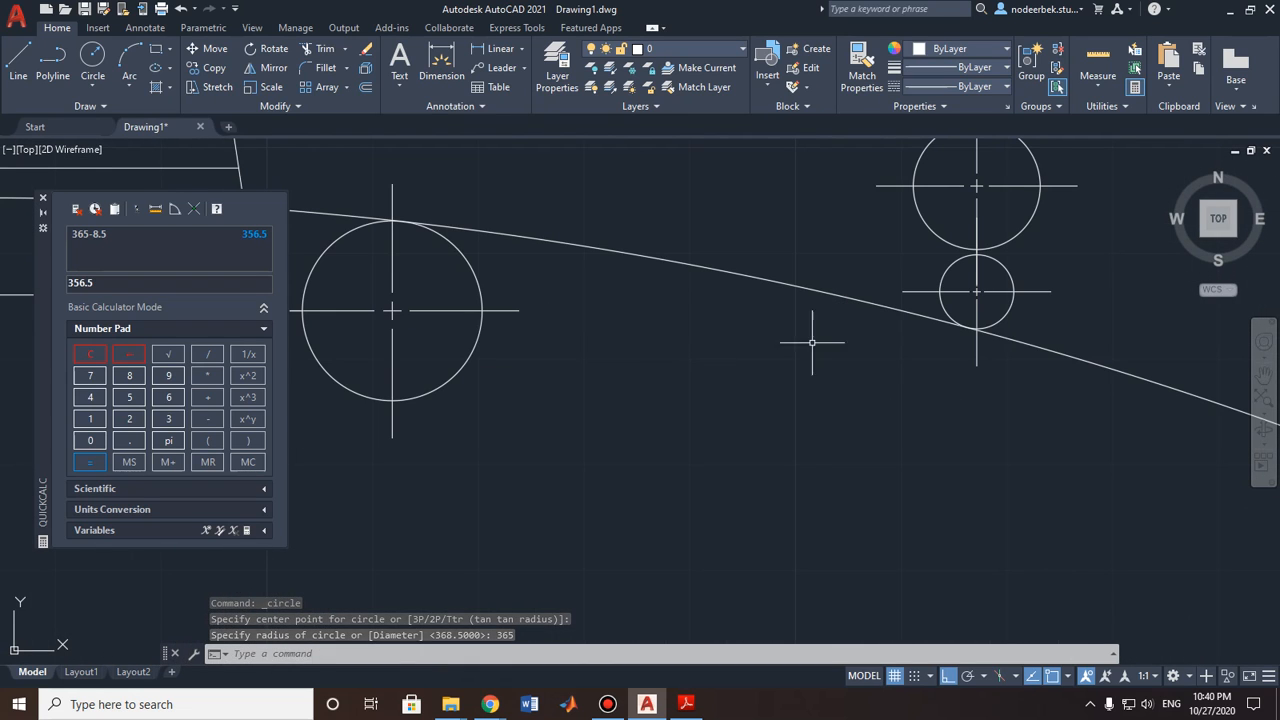
scroll(1027, 326, "up", 3)
scroll(966, 340, "down", 5)
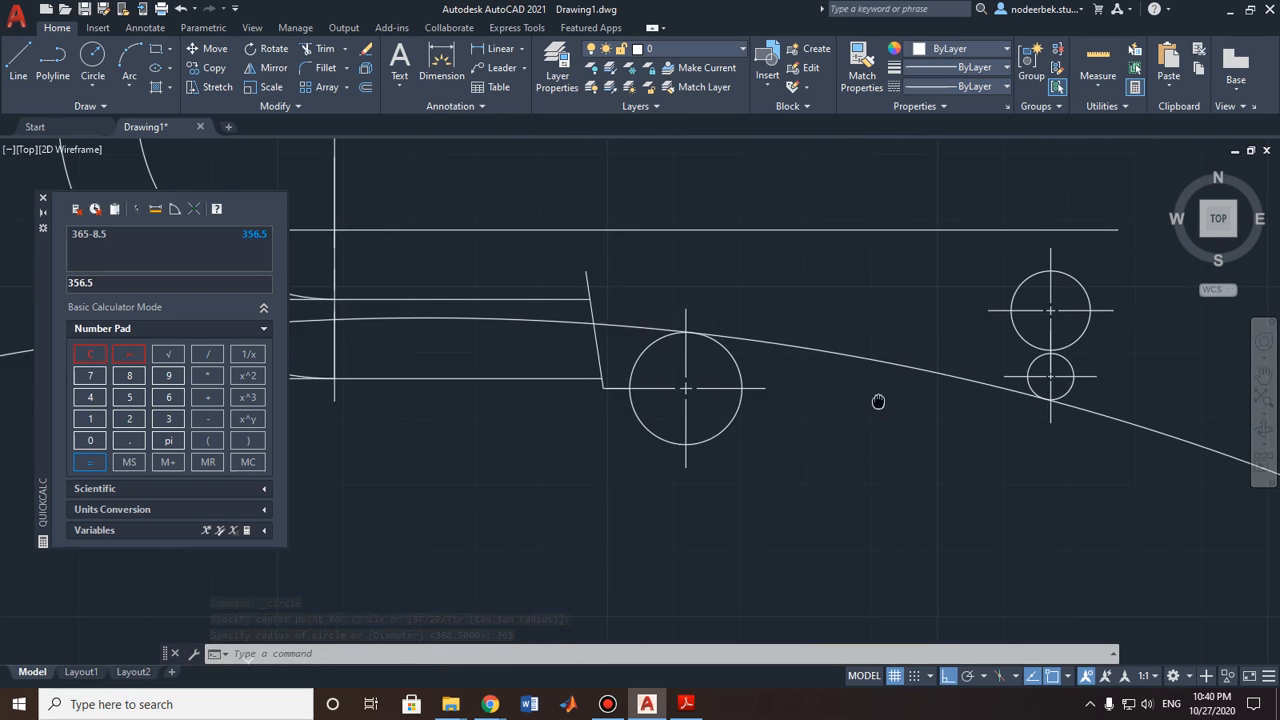
scroll(717, 357, "up", 3)
scroll(950, 380, "down", 8)
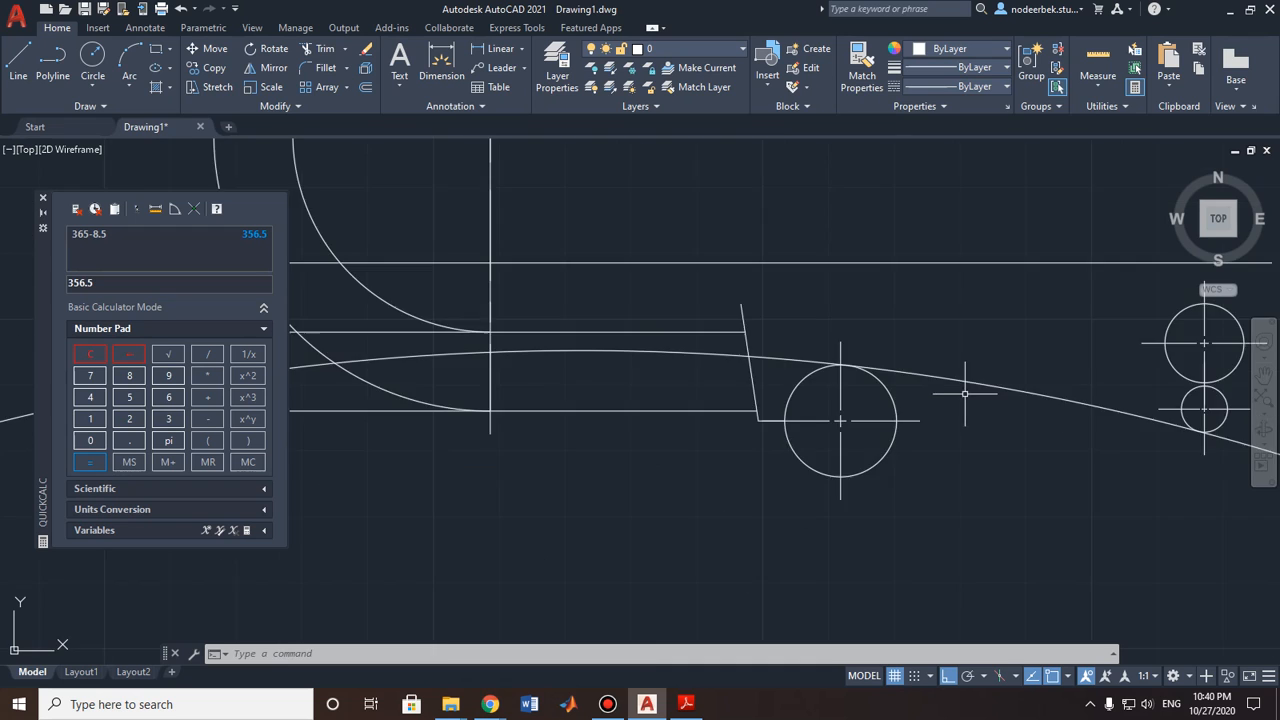
middle_click_drag(988, 392, 831, 466)
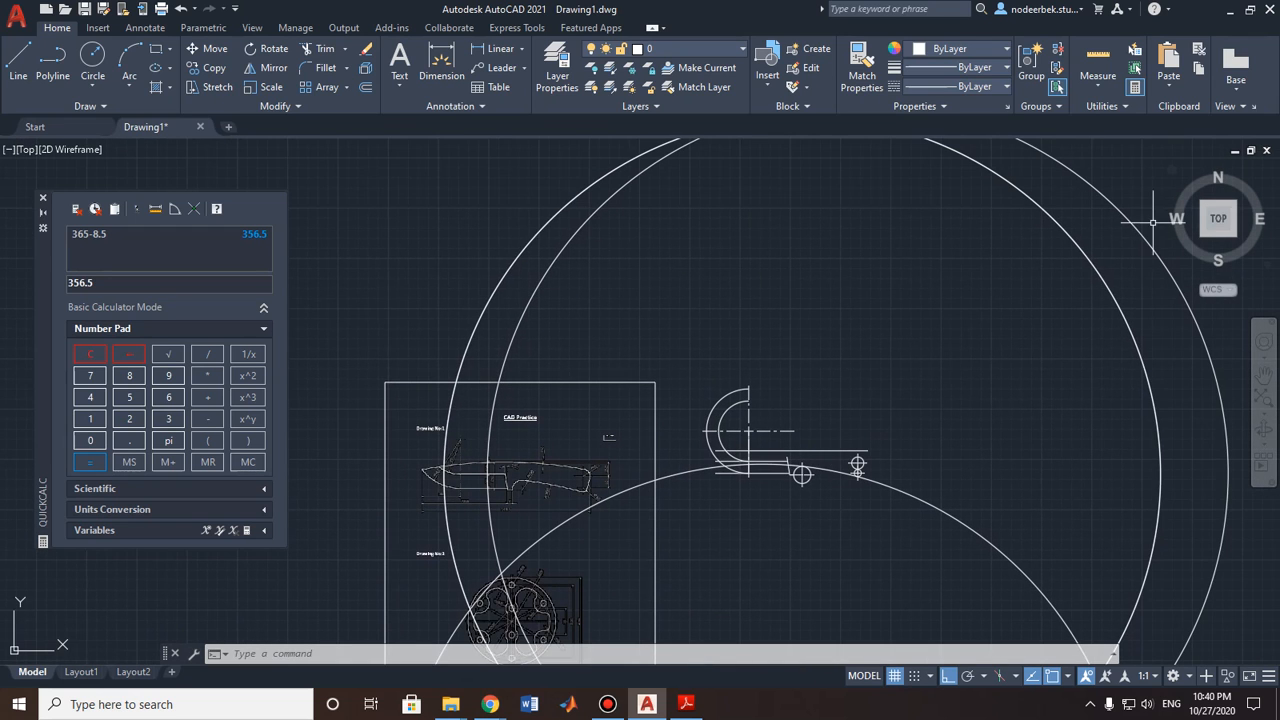
left_click(1100, 272)
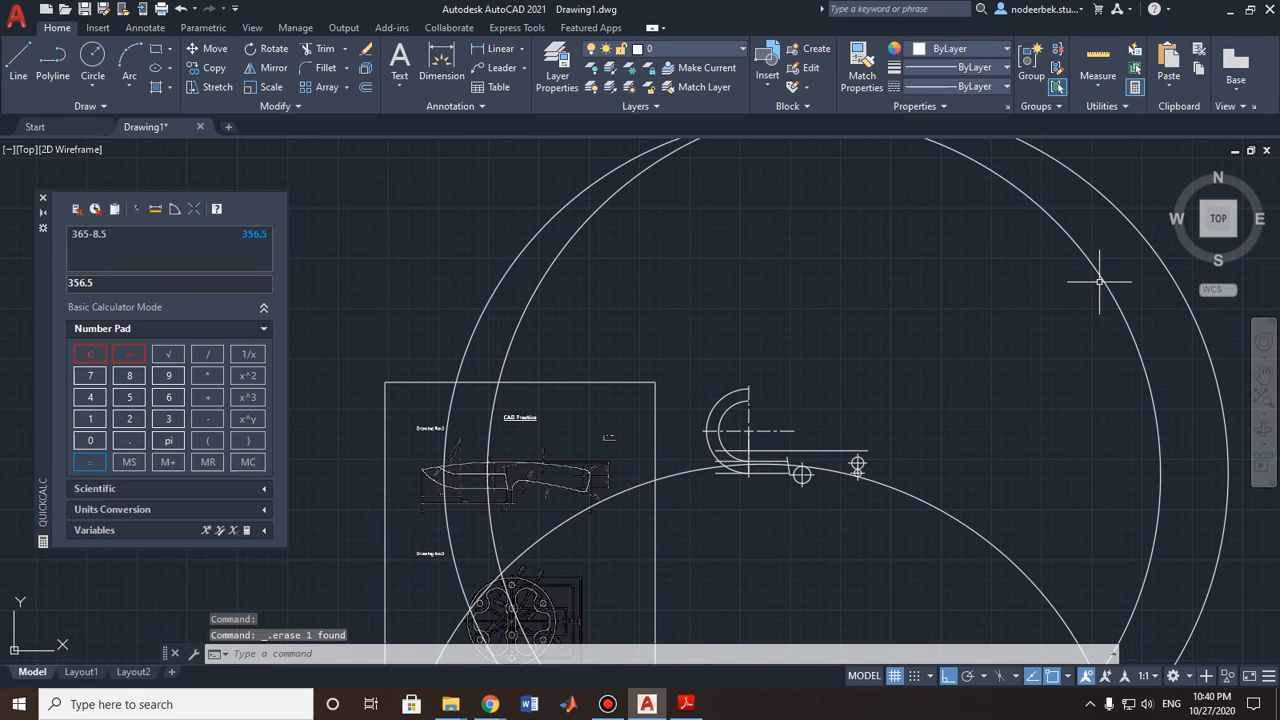
Step: Erase the two remaining large construction circles, keeping the radius 365 circle that touches the handle circles
key("Delete")
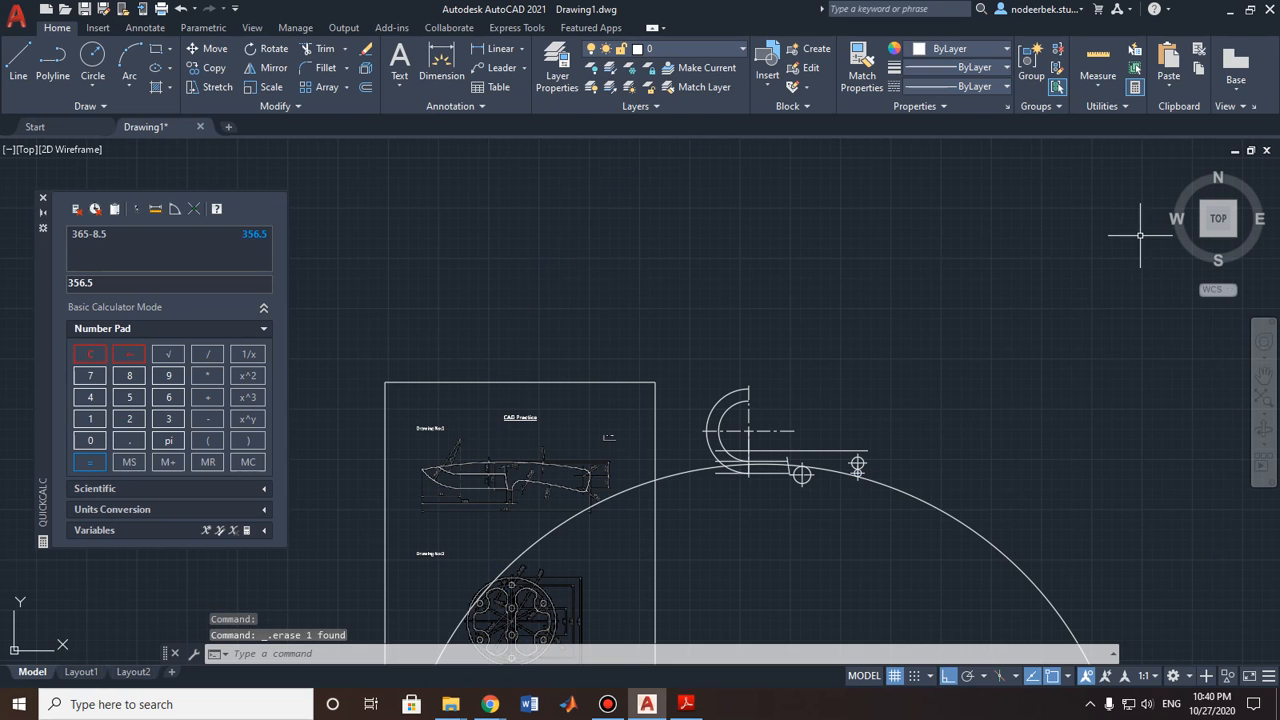
scroll(1005, 412, "down", 3)
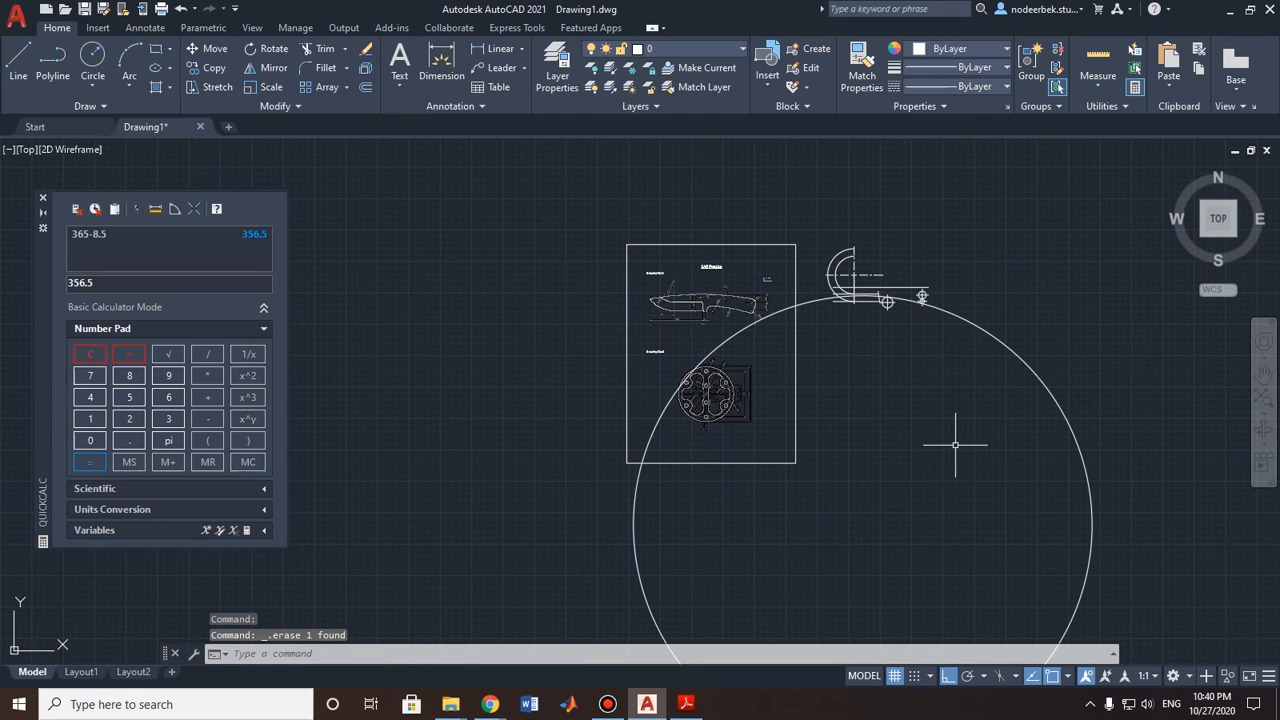
mouse_move(957, 448)
middle_mouse_down()
mouse_move(905, 360)
mouse_move(821, 356)
middle_mouse_up()
scroll(845, 394, "up", 2)
middle_click_drag(819, 287, 868, 499)
scroll(798, 283, "up", 5)
scroll(753, 431, "down", 5)
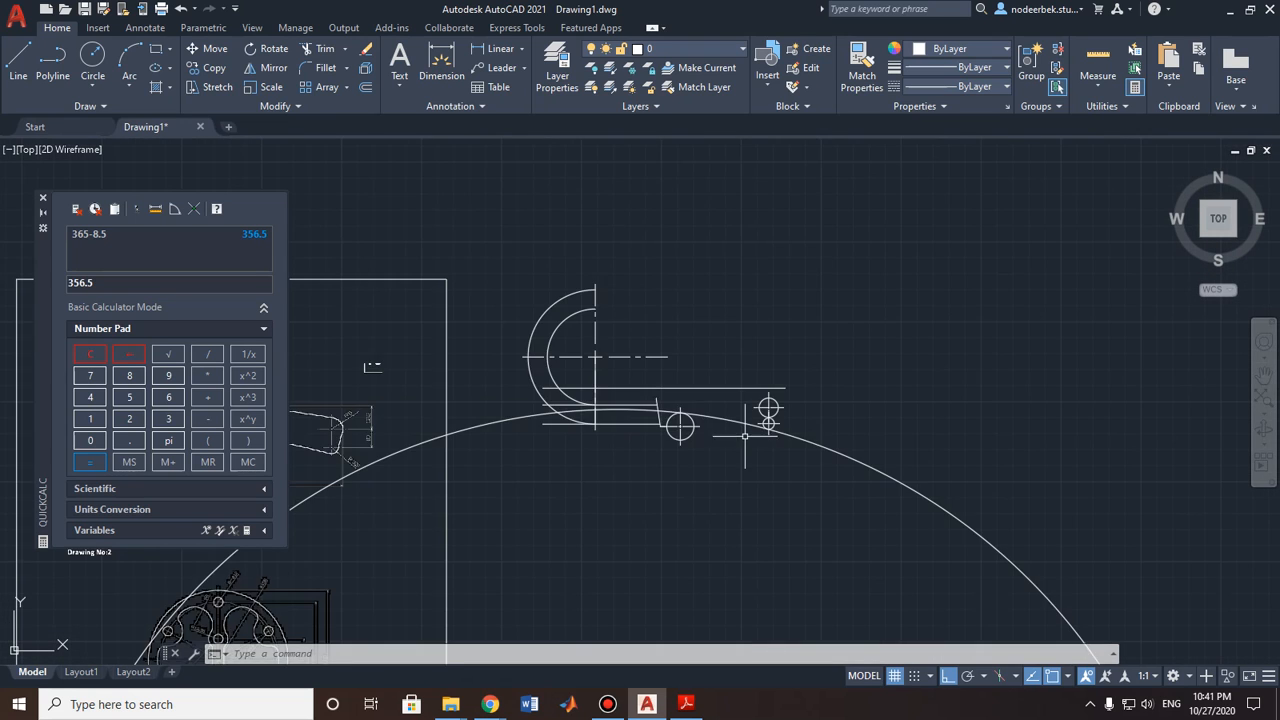
mouse_move(766, 477)
middle_mouse_down()
mouse_move(781, 310)
mouse_move(811, 260)
middle_mouse_up()
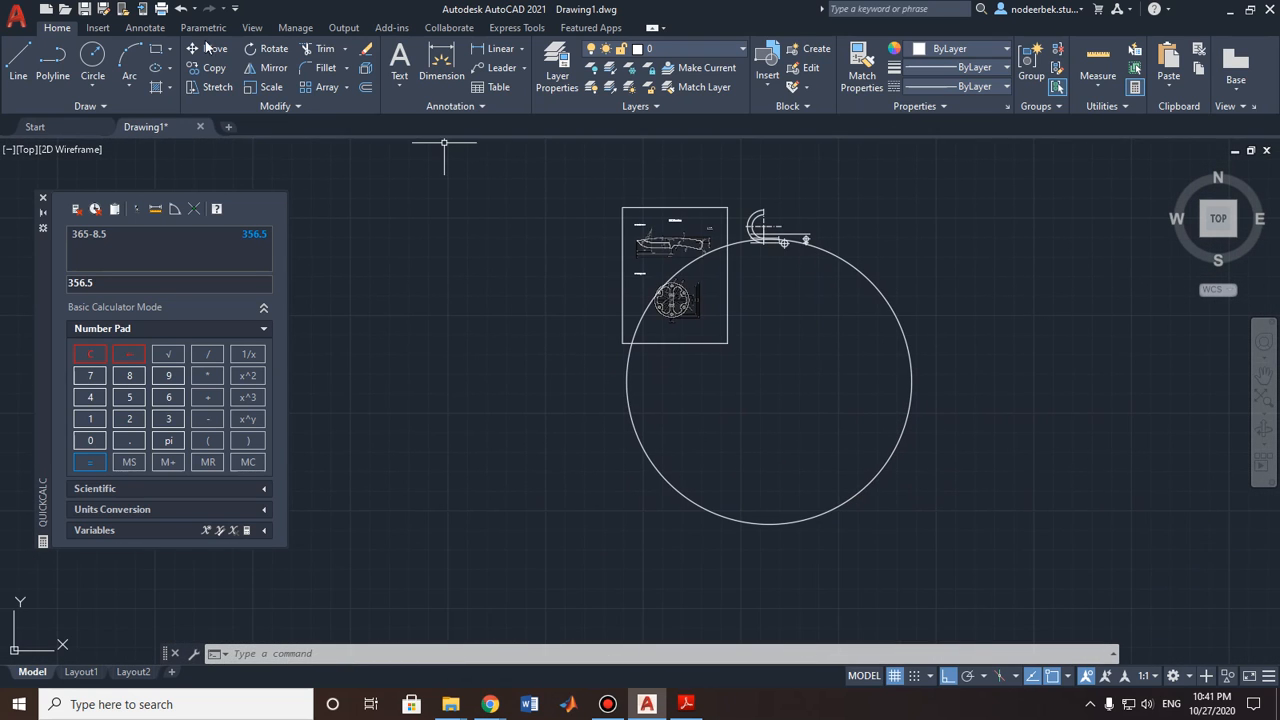
Step: Trim the radius 365 circle down to the upper arc between the outer blade arc and the small lower handle-end circle
left_click(318, 48)
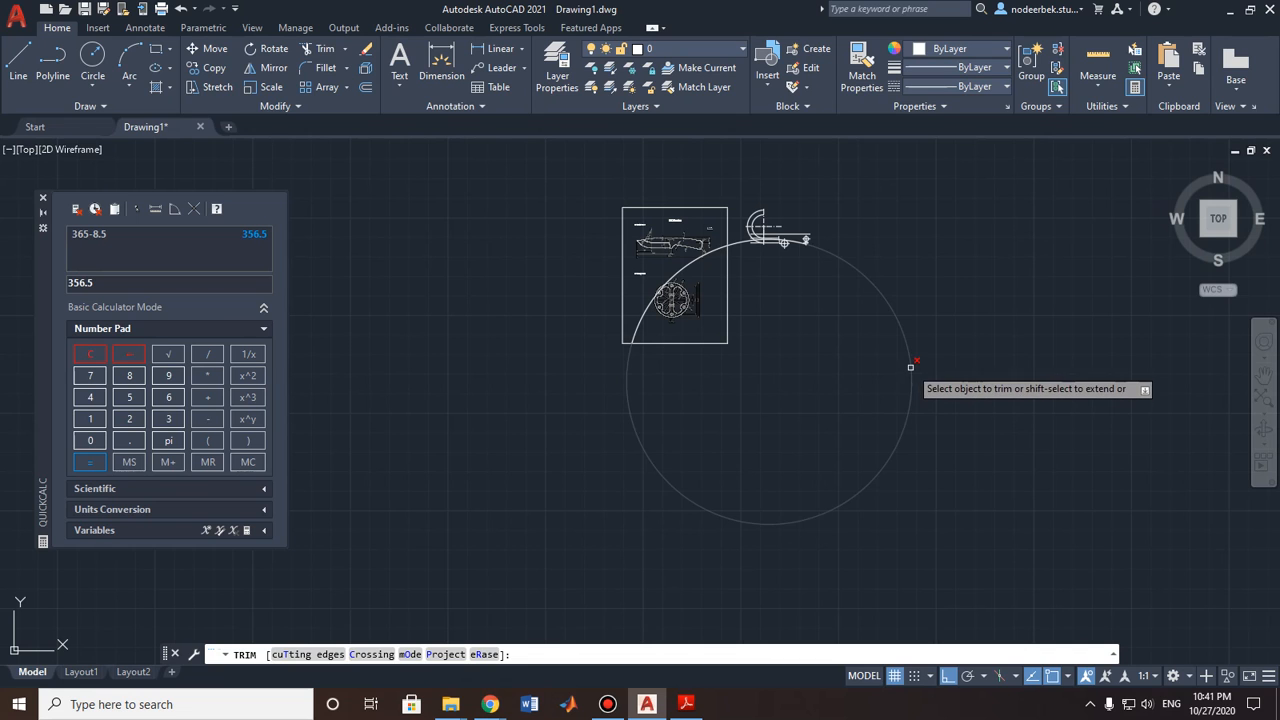
left_click(911, 378)
scroll(800, 268, "up", 4)
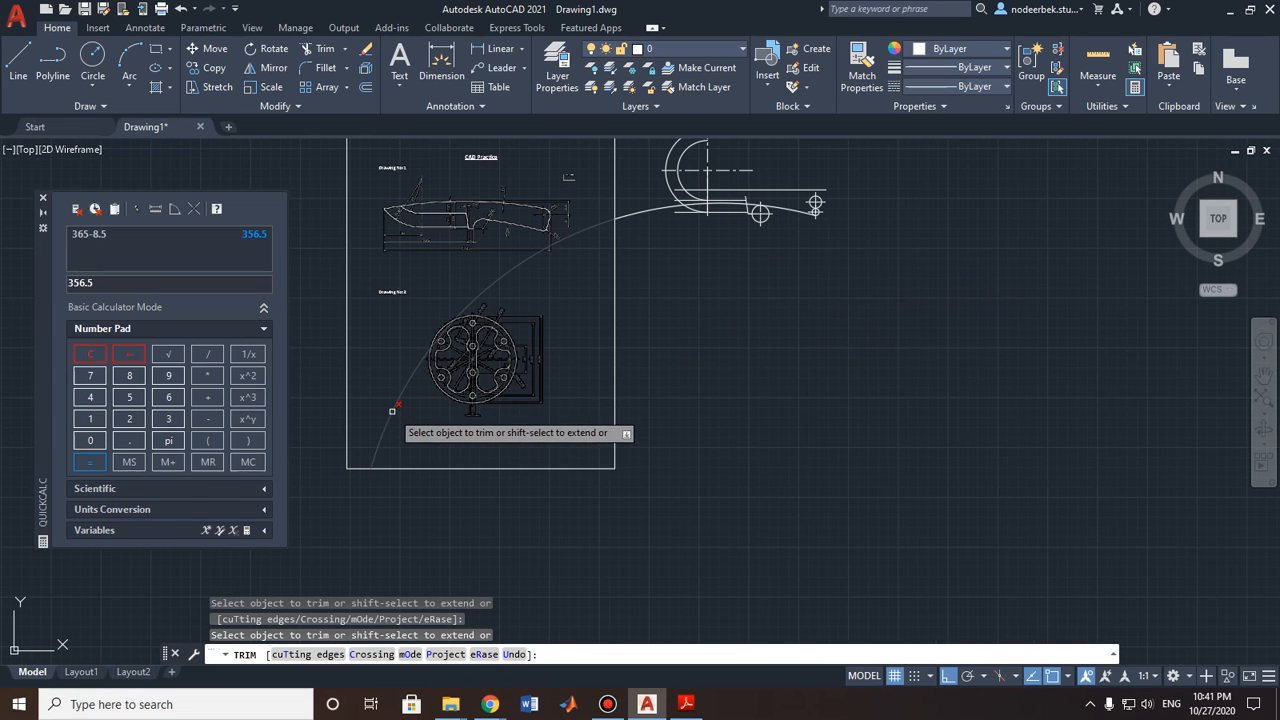
left_click(393, 407)
scroll(643, 323, "up", 5)
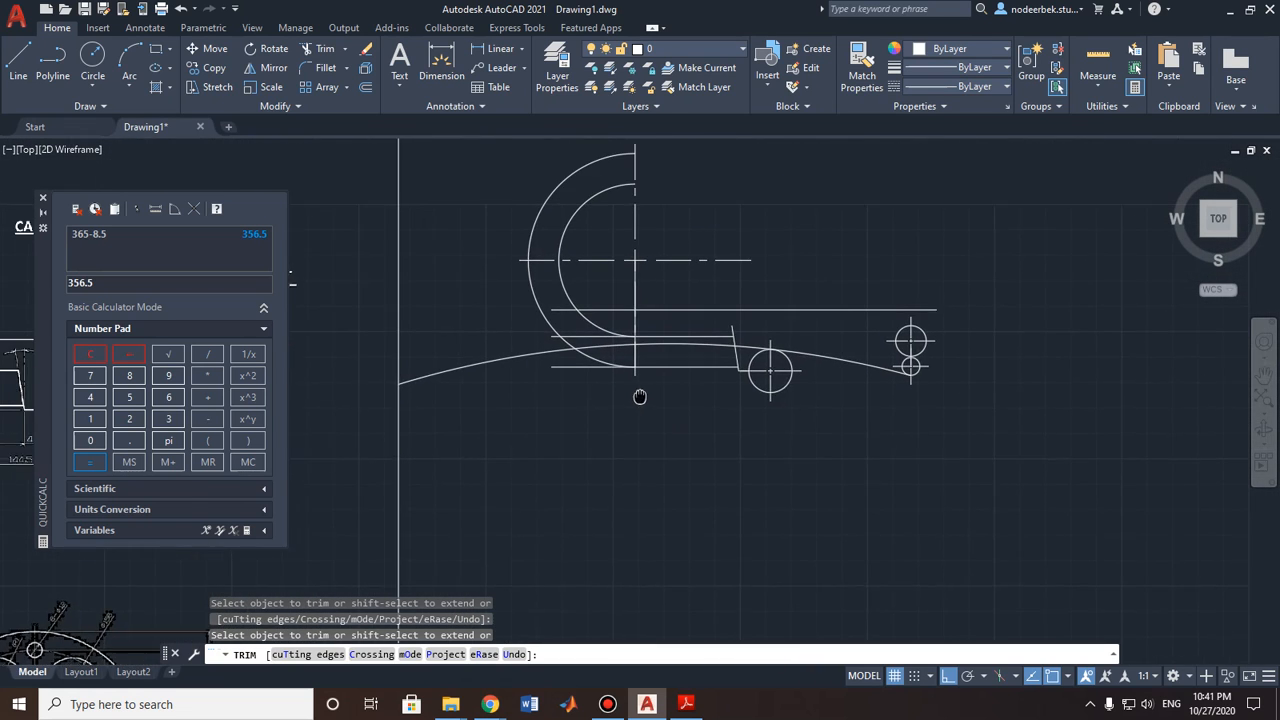
left_click(524, 358)
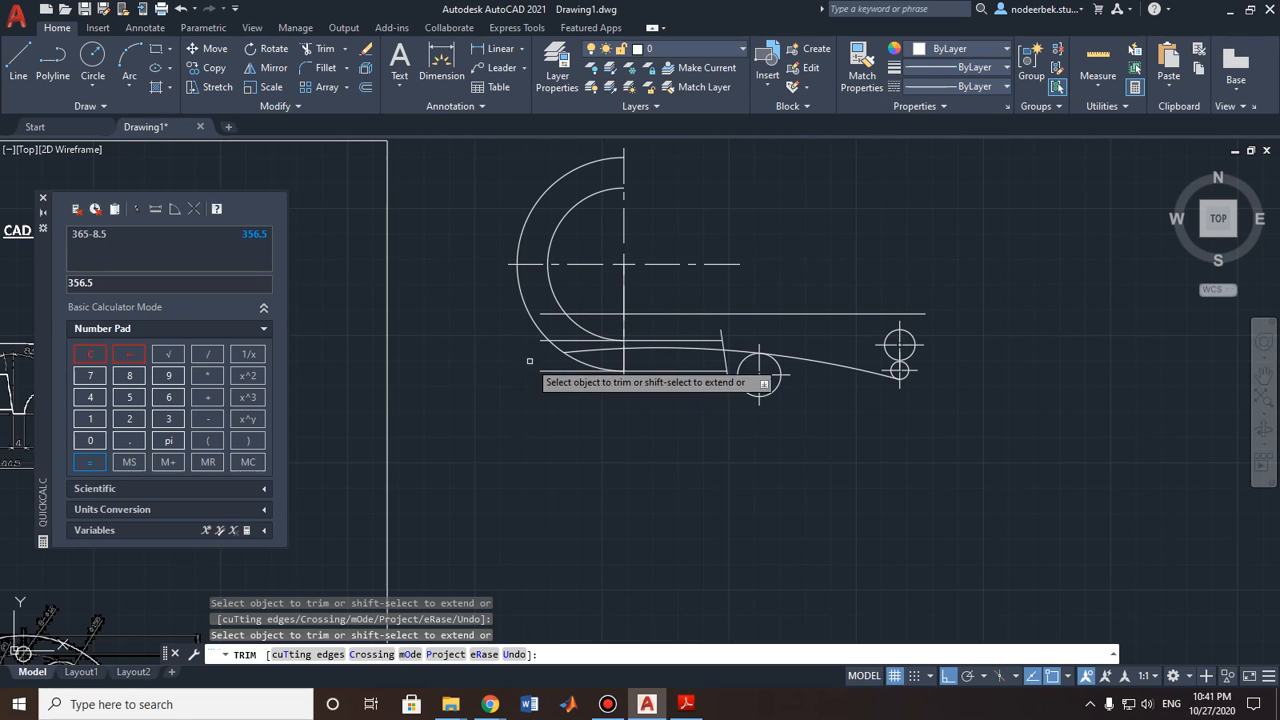
Step: Close the calculator palette and examine the R8.5, R365 and R3.5 curves of the handle's lower edge on the practice sheet
middle_click_drag(423, 432, 910, 420)
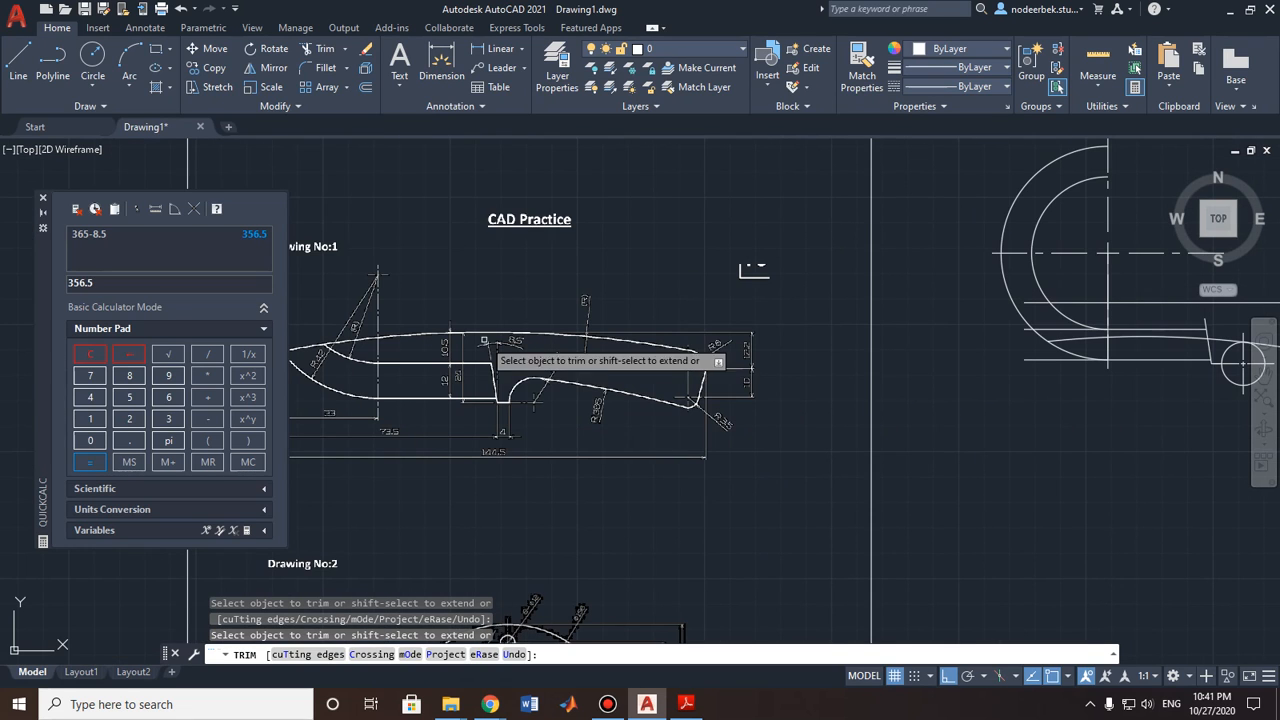
left_click(41, 202)
scroll(755, 415, "up", 5)
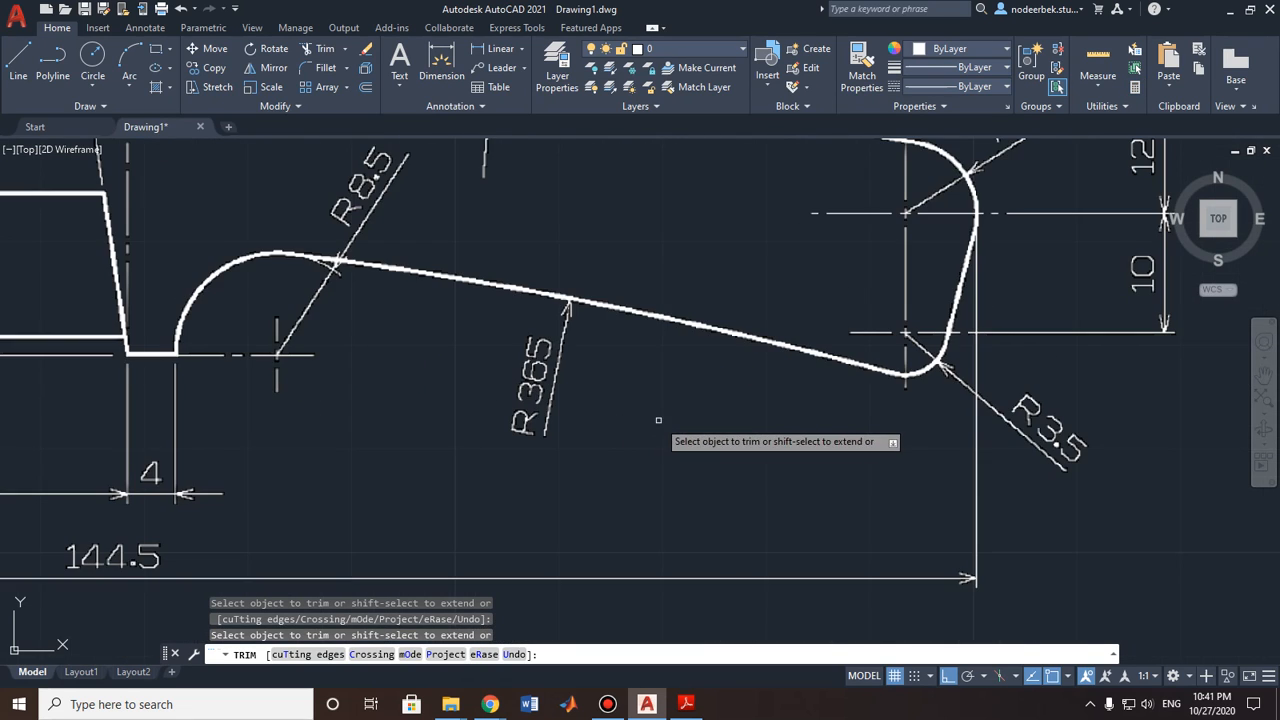
scroll(533, 418, "down", 5)
Step: Trim the circle at the front of the handle down to its upper-left quarter arc
middle_click_drag(887, 419, 572, 340)
middle_click_drag(1043, 331, 569, 434)
middle_click_drag(920, 431, 810, 452)
scroll(803, 404, "up", 2)
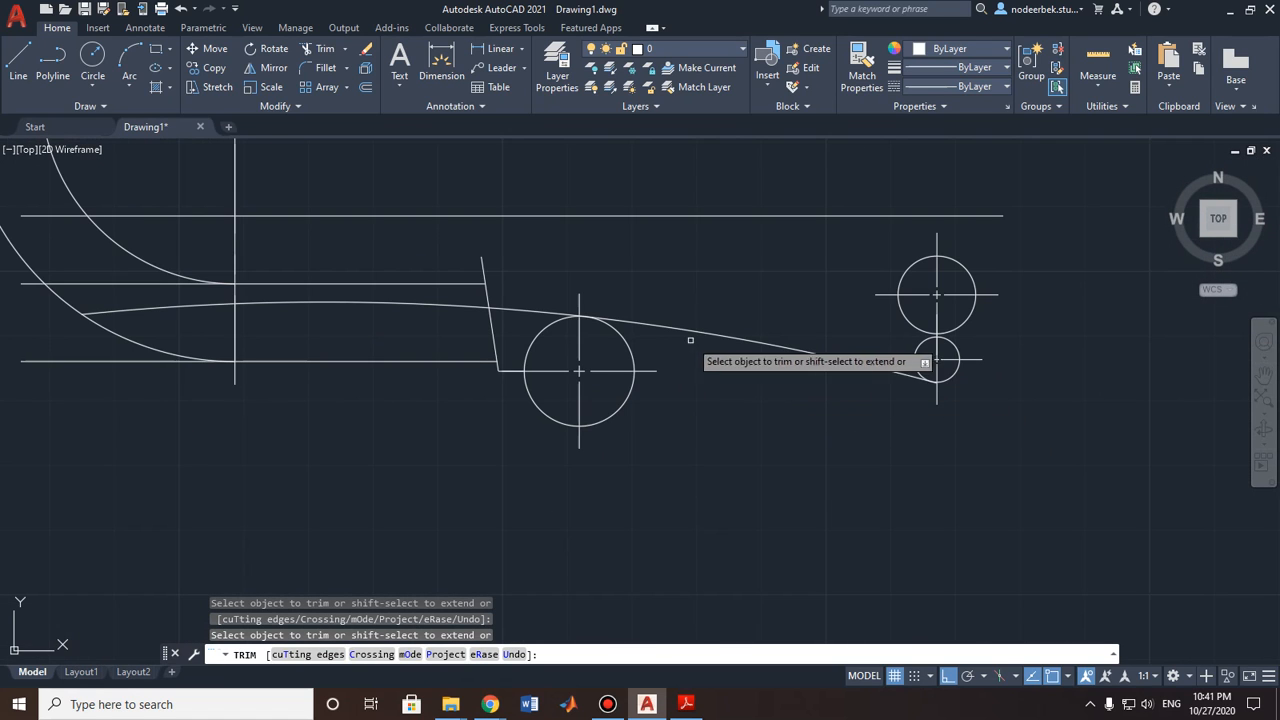
left_click(613, 413)
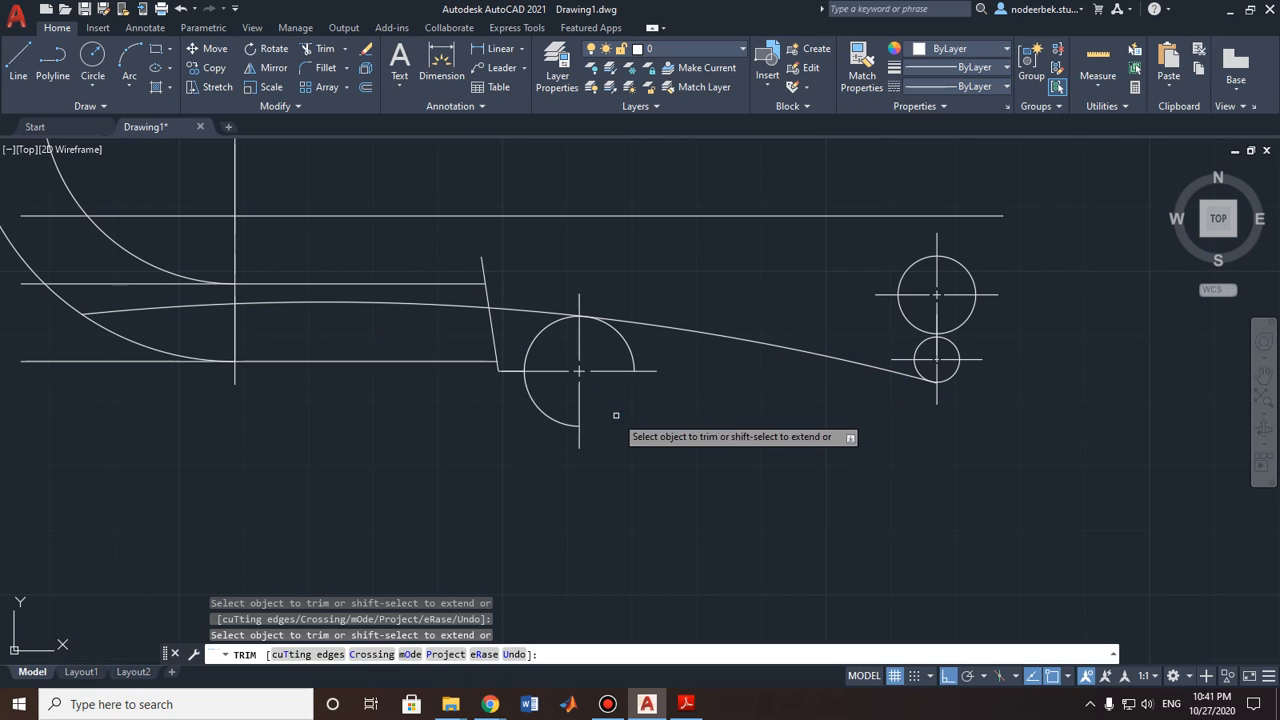
left_click(553, 421)
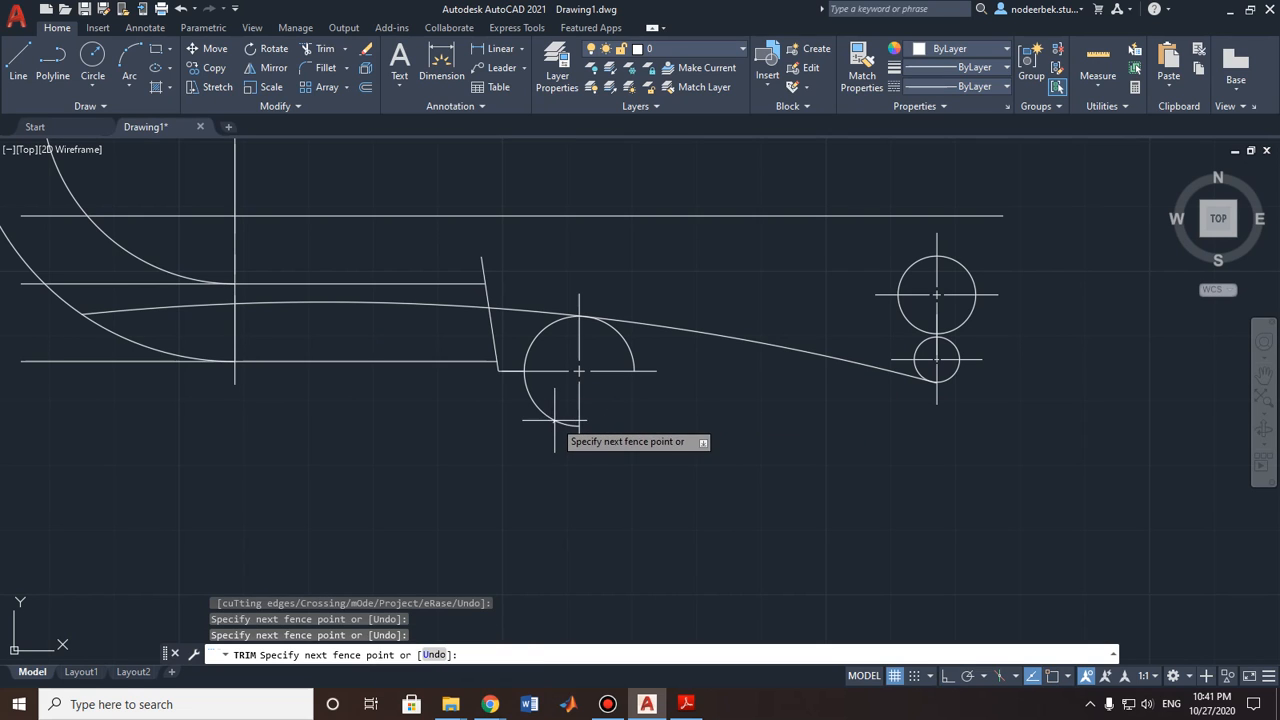
left_click(624, 346)
scroll(925, 360, "up", 2)
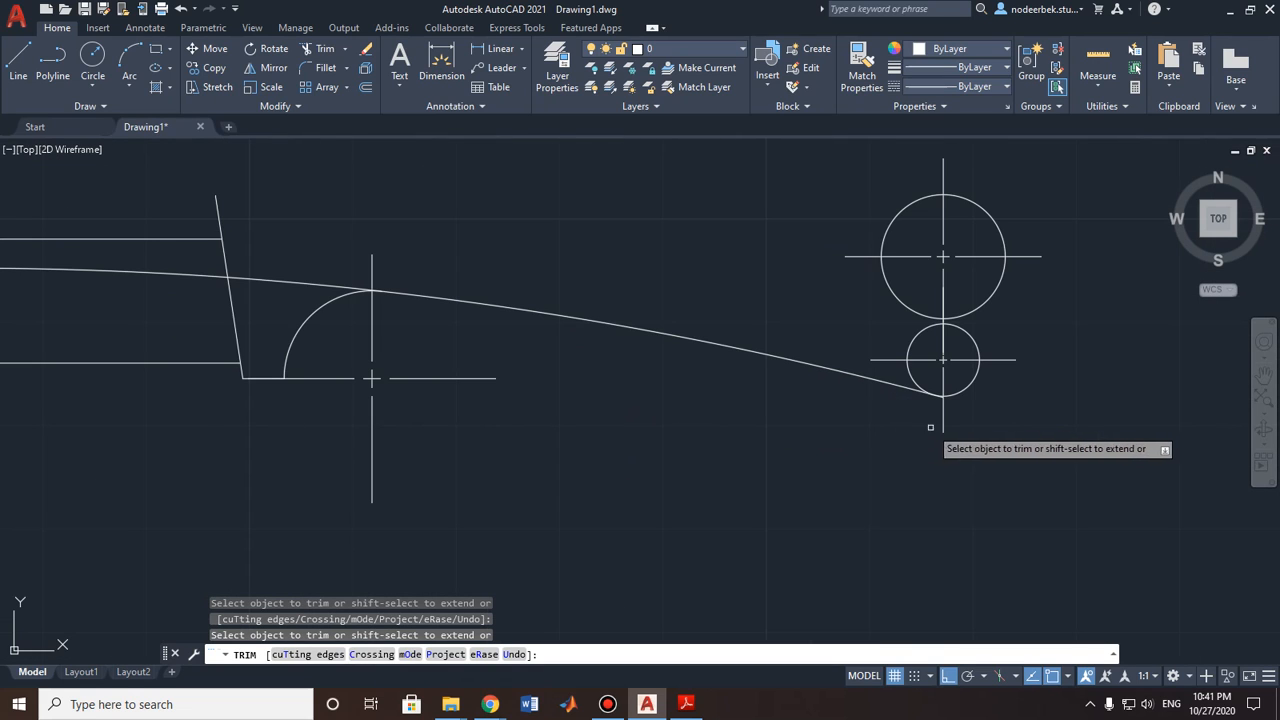
Step: Draw a line from the right quadrant of the small lower handle-end circle to the right quadrant of the upper handle-end circle
key("Escape")
left_click(18, 62)
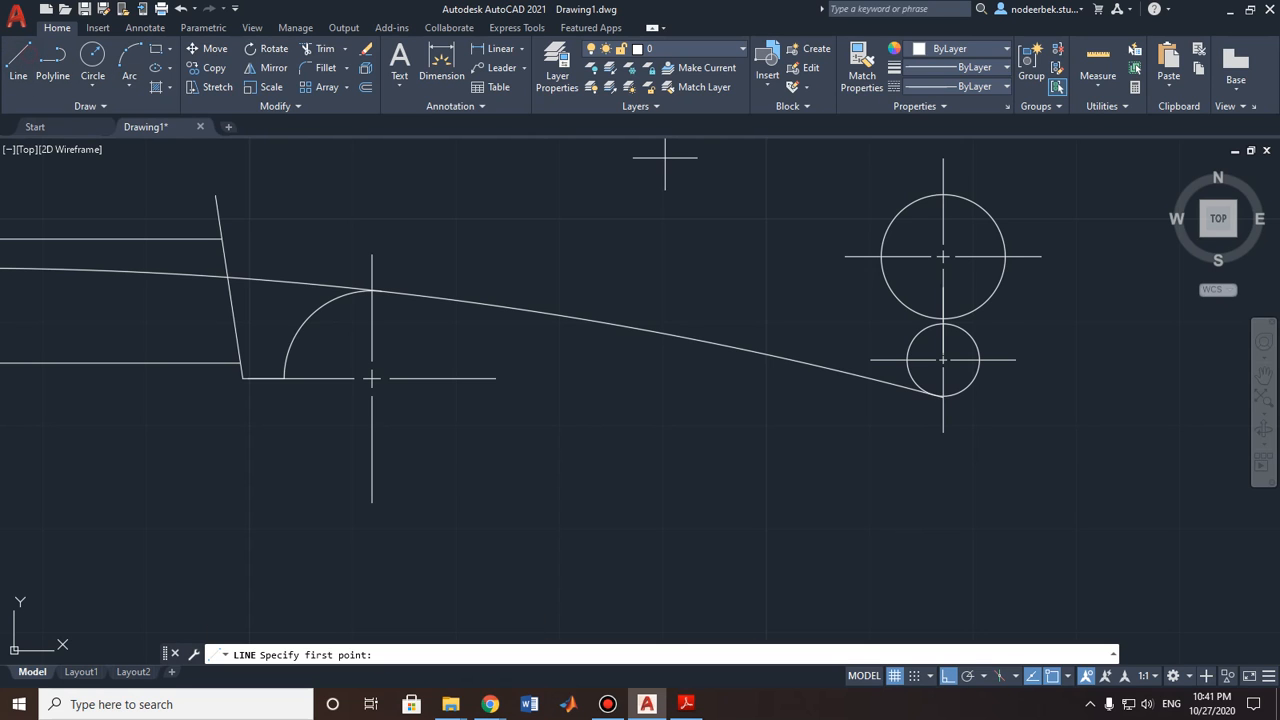
scroll(1020, 285, "up", 4)
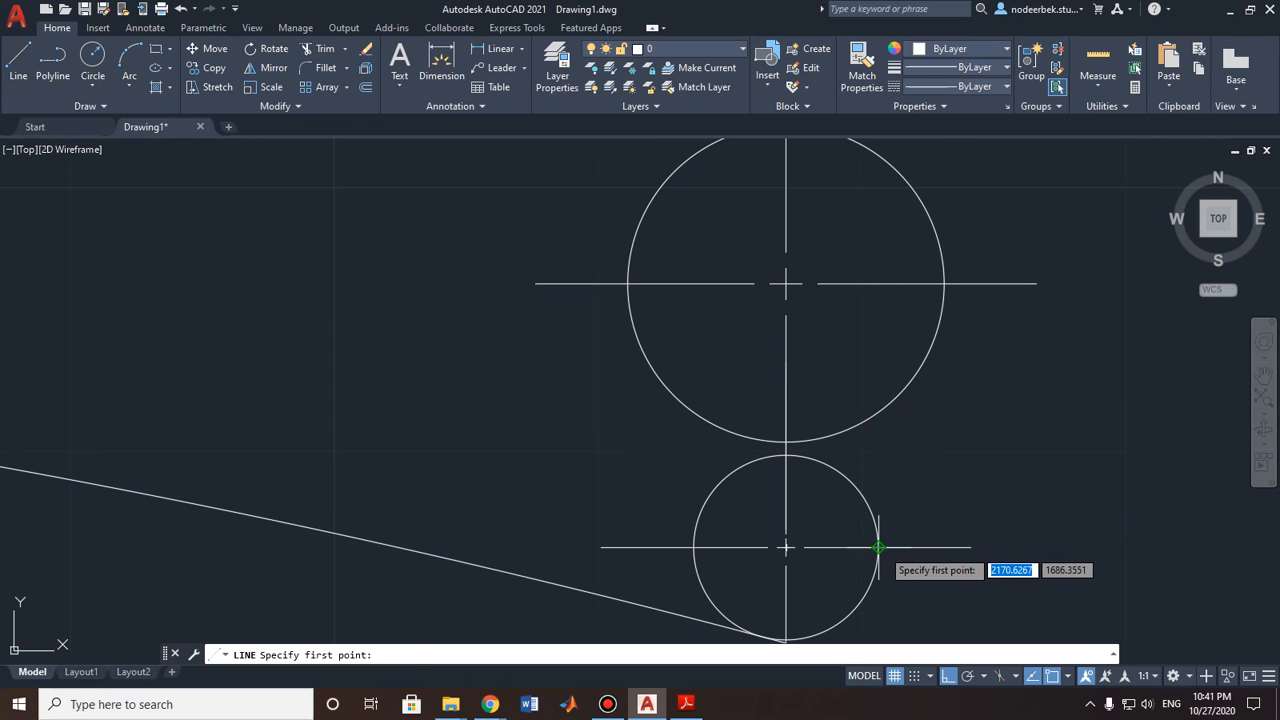
left_click(878, 546)
left_click(943, 284)
key("Escape")
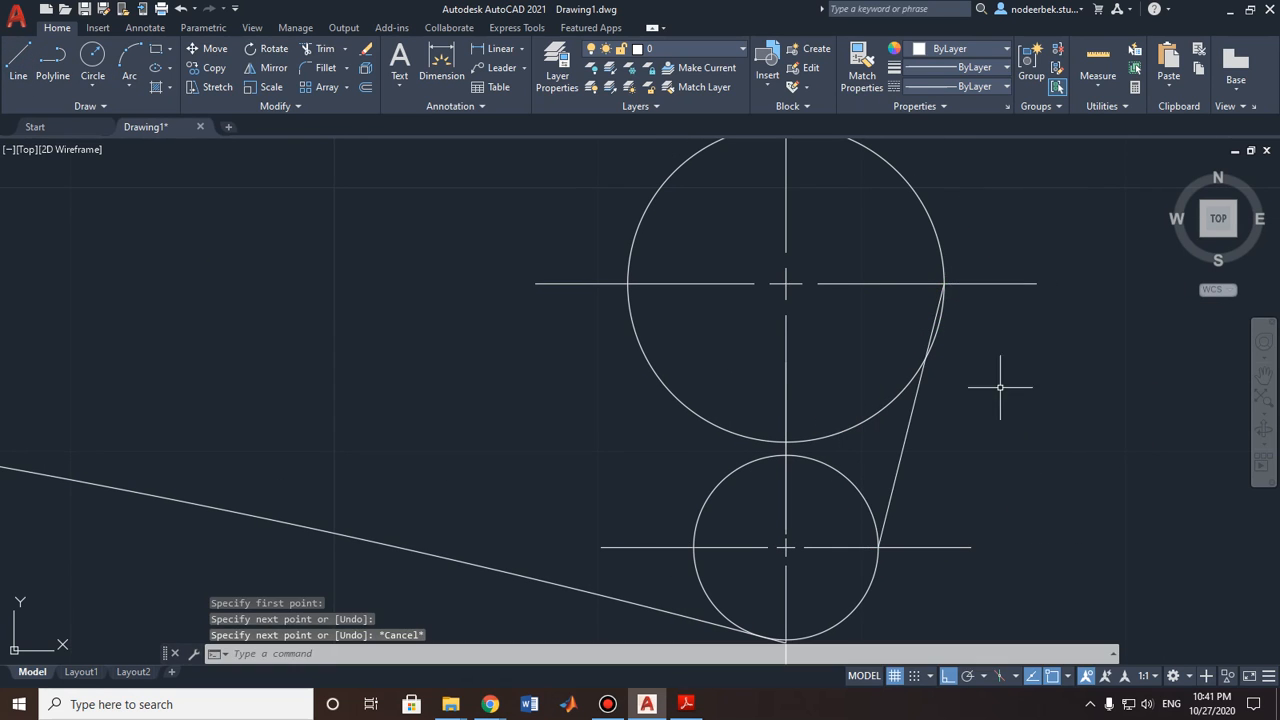
Step: Stretch the upper end of the handle-end line to the tangent point on the upper handle-end circle
middle_click_drag(955, 446, 946, 393)
left_click(908, 352)
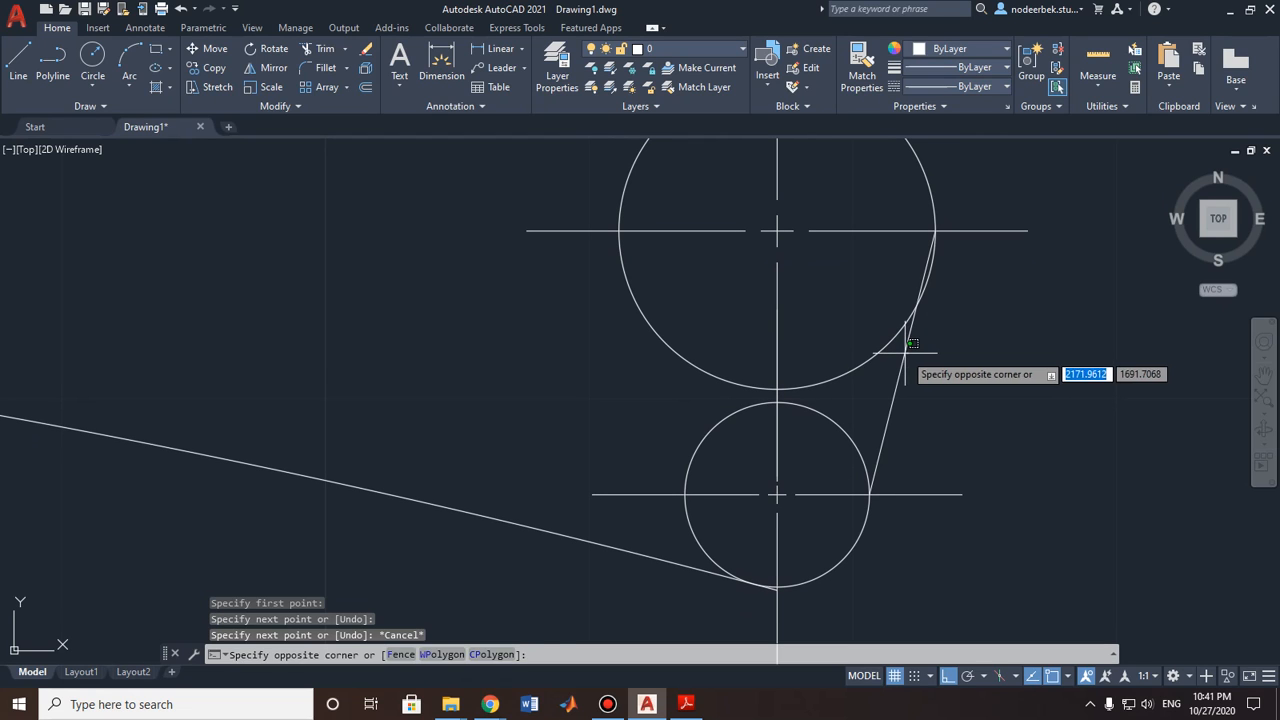
left_click(908, 349)
scroll(960, 280, "up", 3)
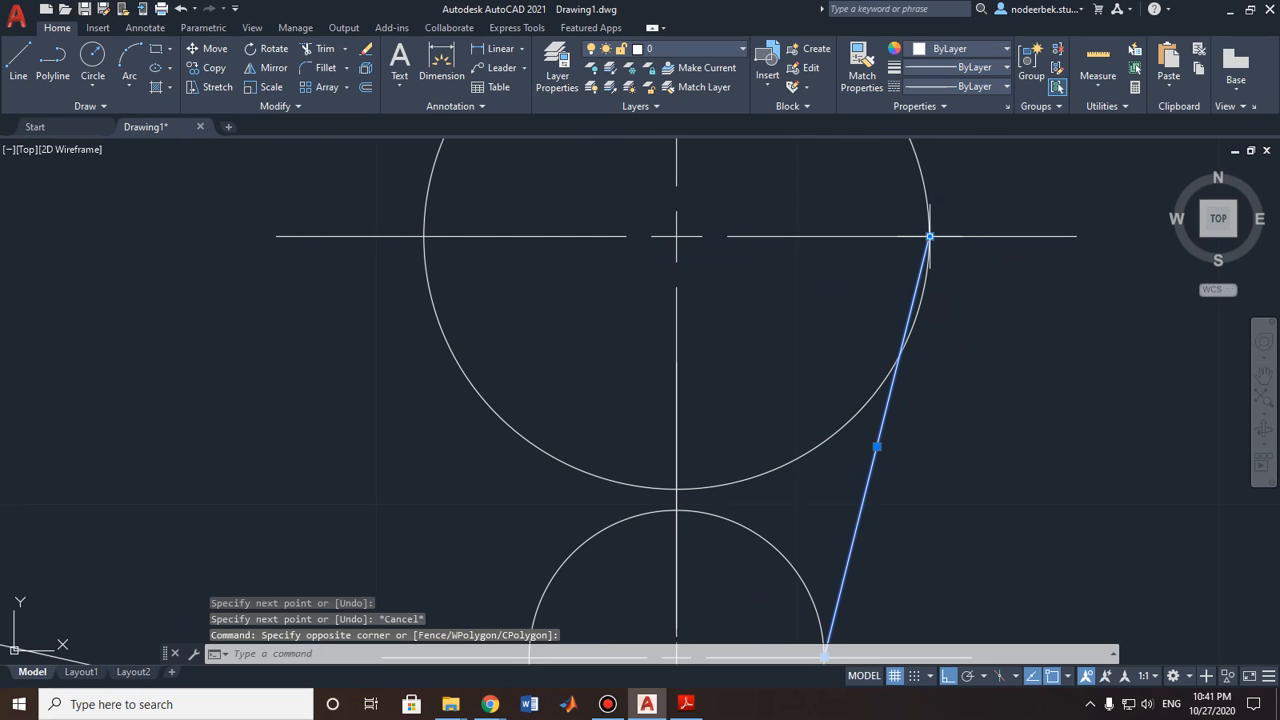
left_click(930, 237)
scroll(930, 250, "up", 3)
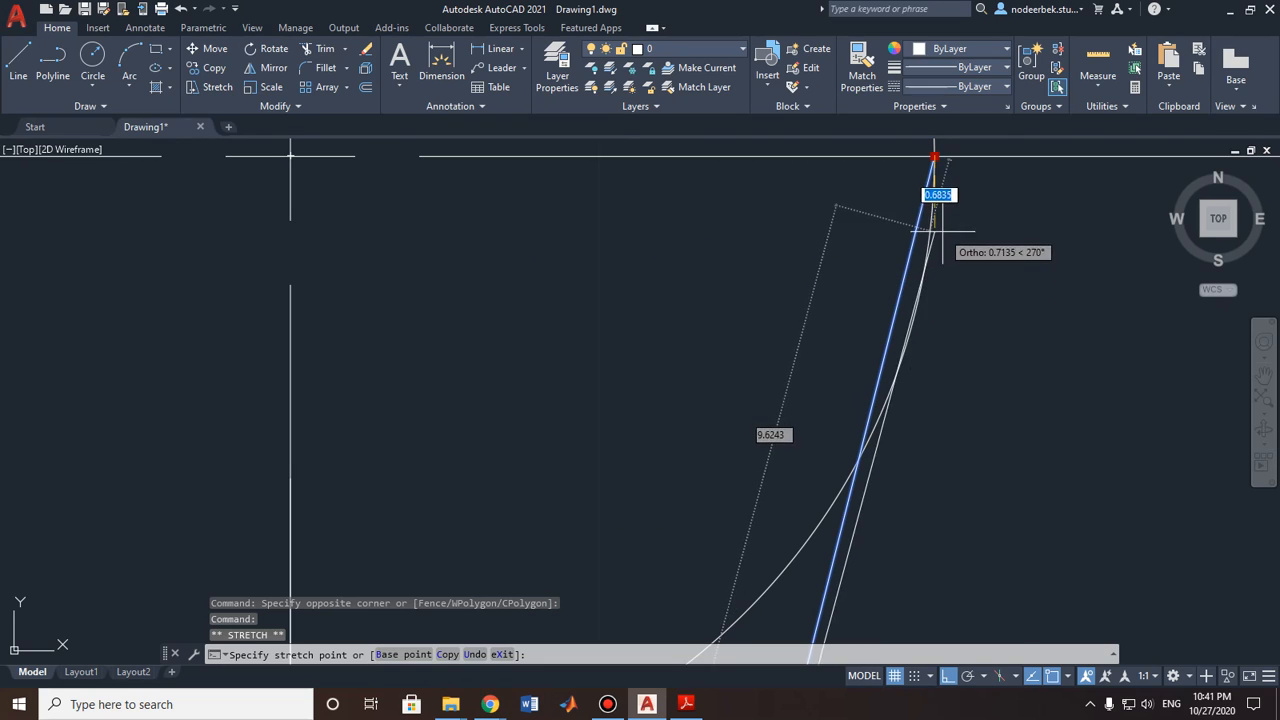
left_click(912, 325)
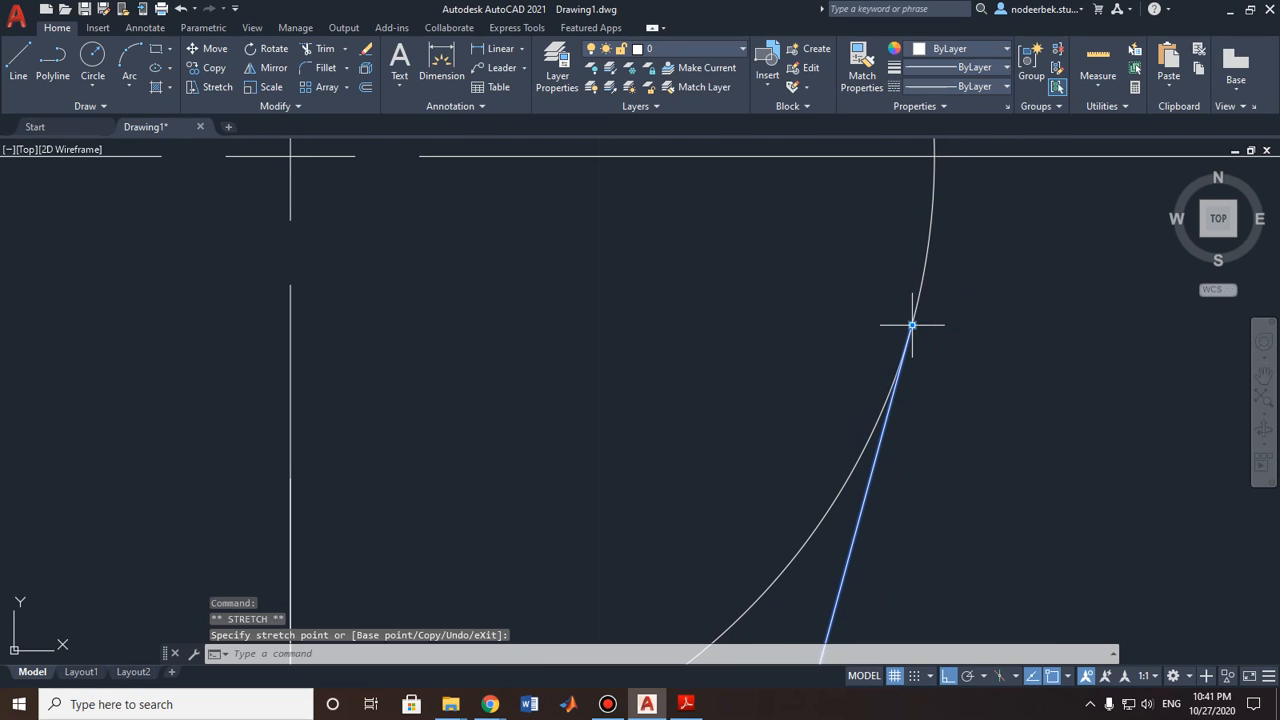
key("Escape")
Step: Stretch the lower end of the handle-end line to the tangent point on the small lower circle, and check the enabled object snaps
scroll(918, 377, "down", 5)
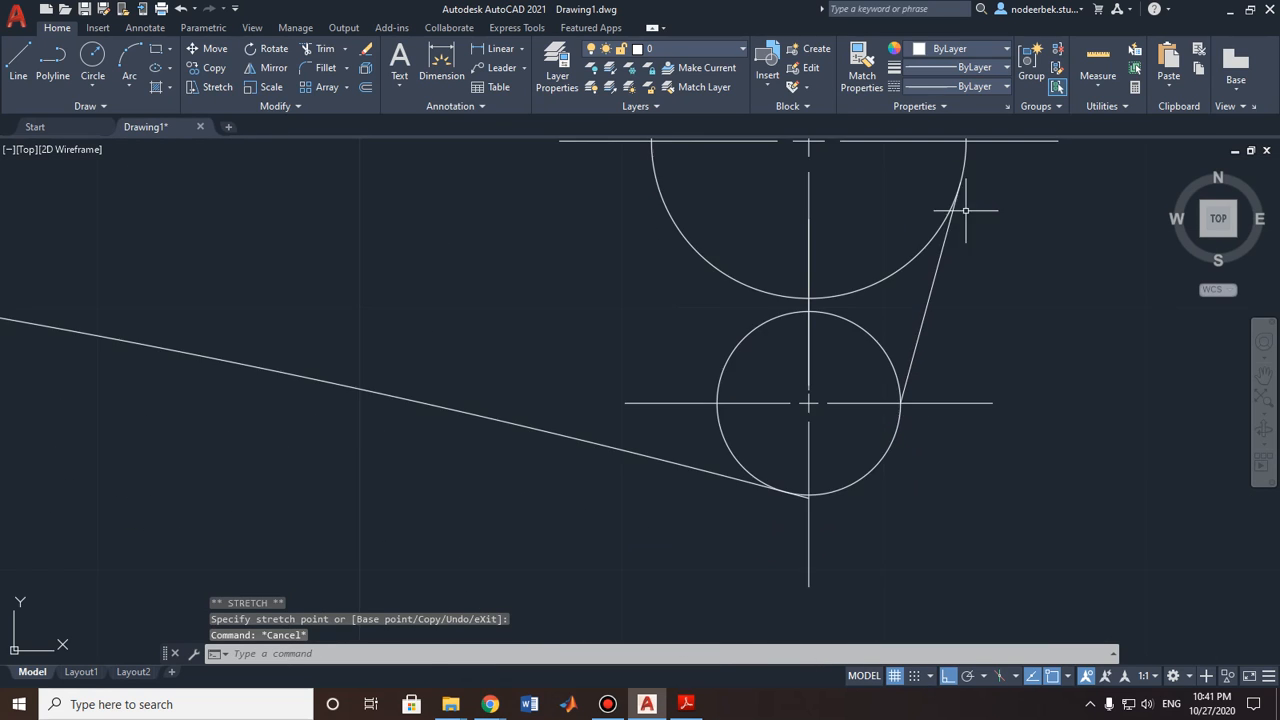
scroll(940, 330, "up", 4)
left_click(838, 372)
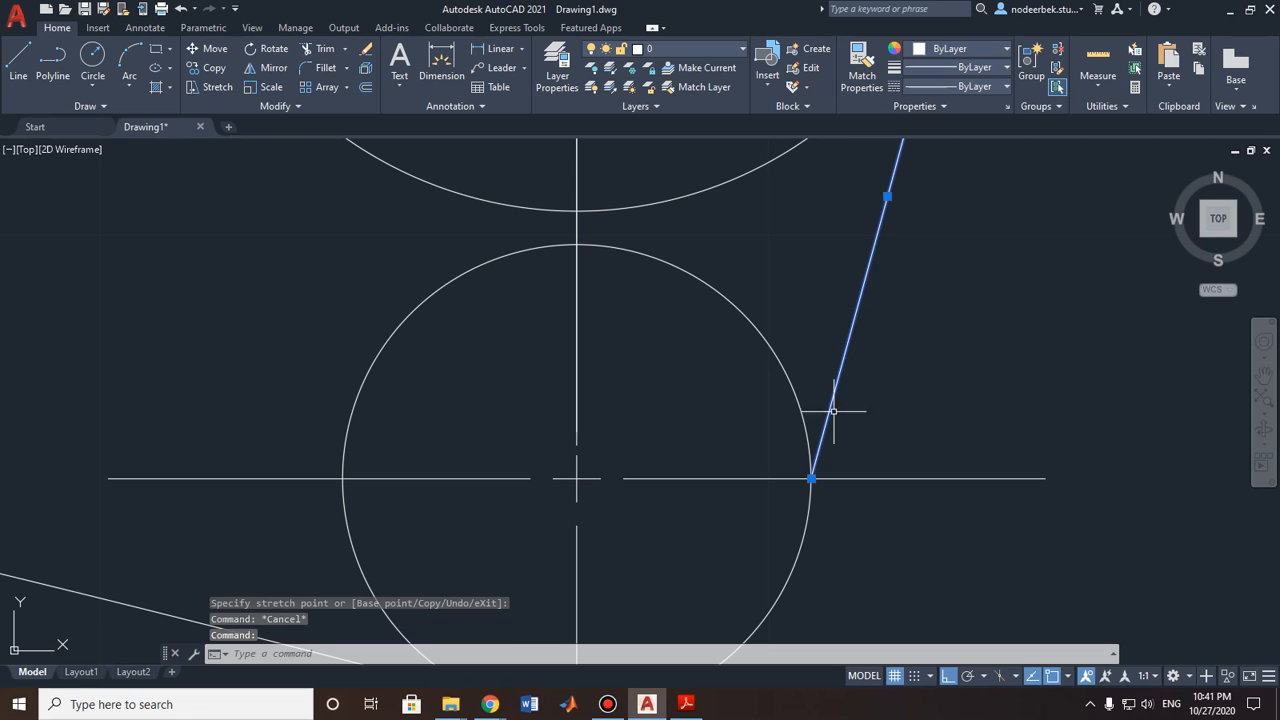
left_click(812, 478)
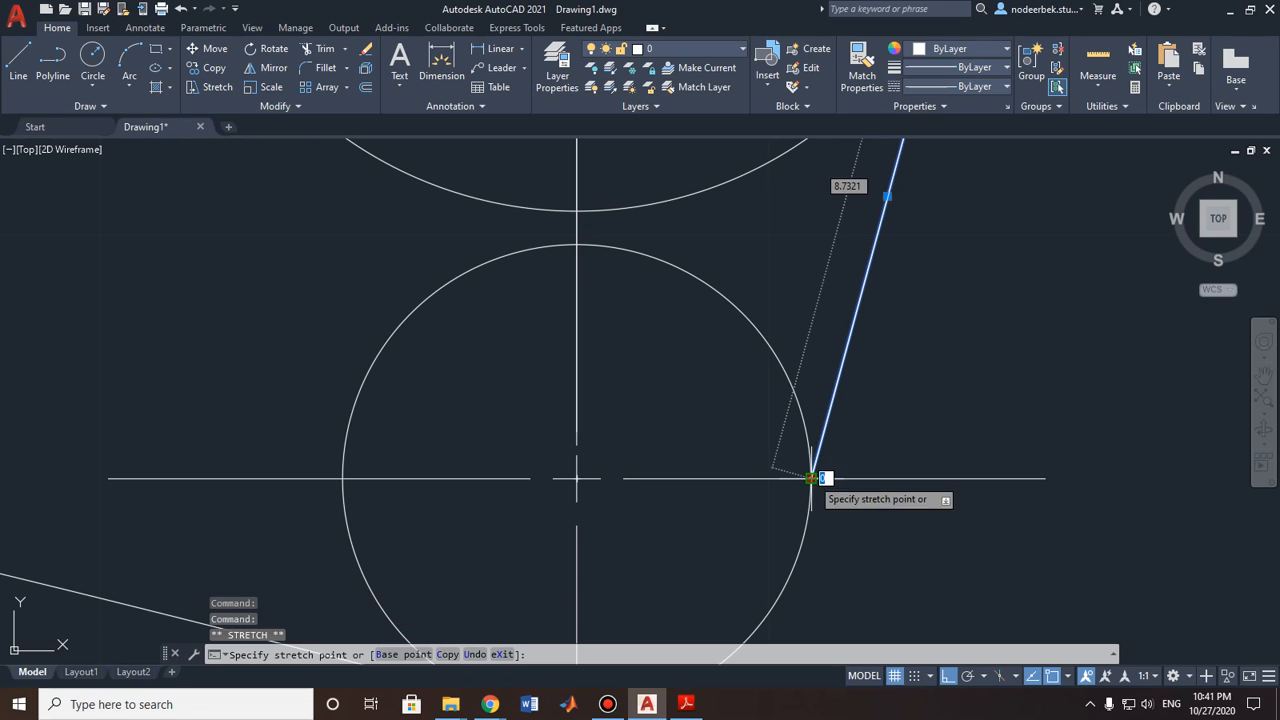
left_click(801, 540)
left_click(1068, 677)
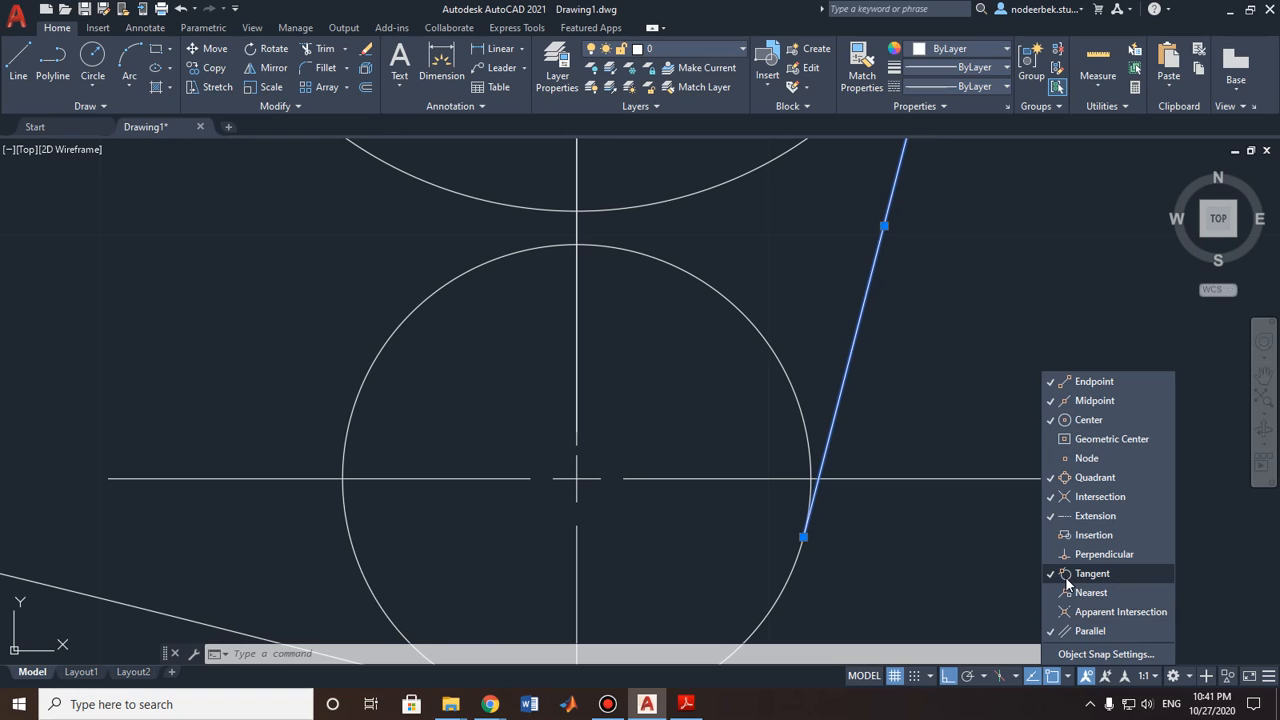
key("Escape")
Step: Trim away the R365 arc's surplus portions across the blade and the slanted guard line, up to the handle-front quarter arc
scroll(967, 389, "down", 6)
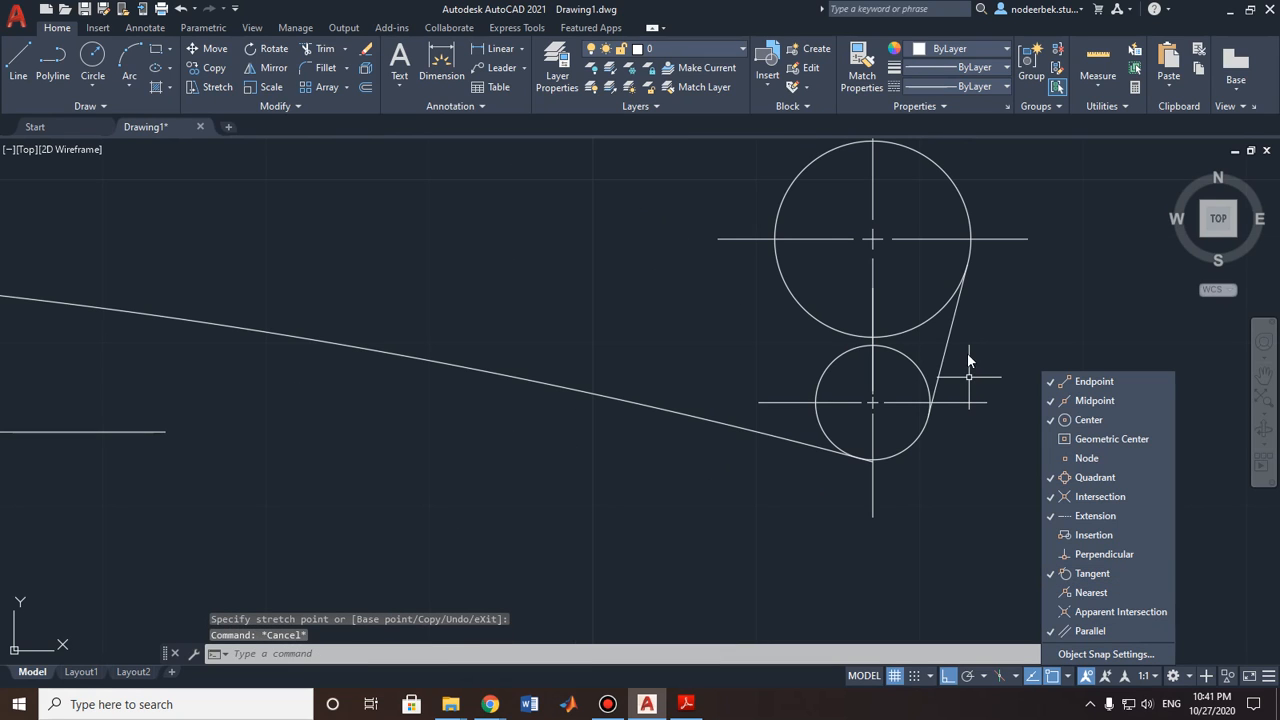
scroll(660, 372, "down", 2)
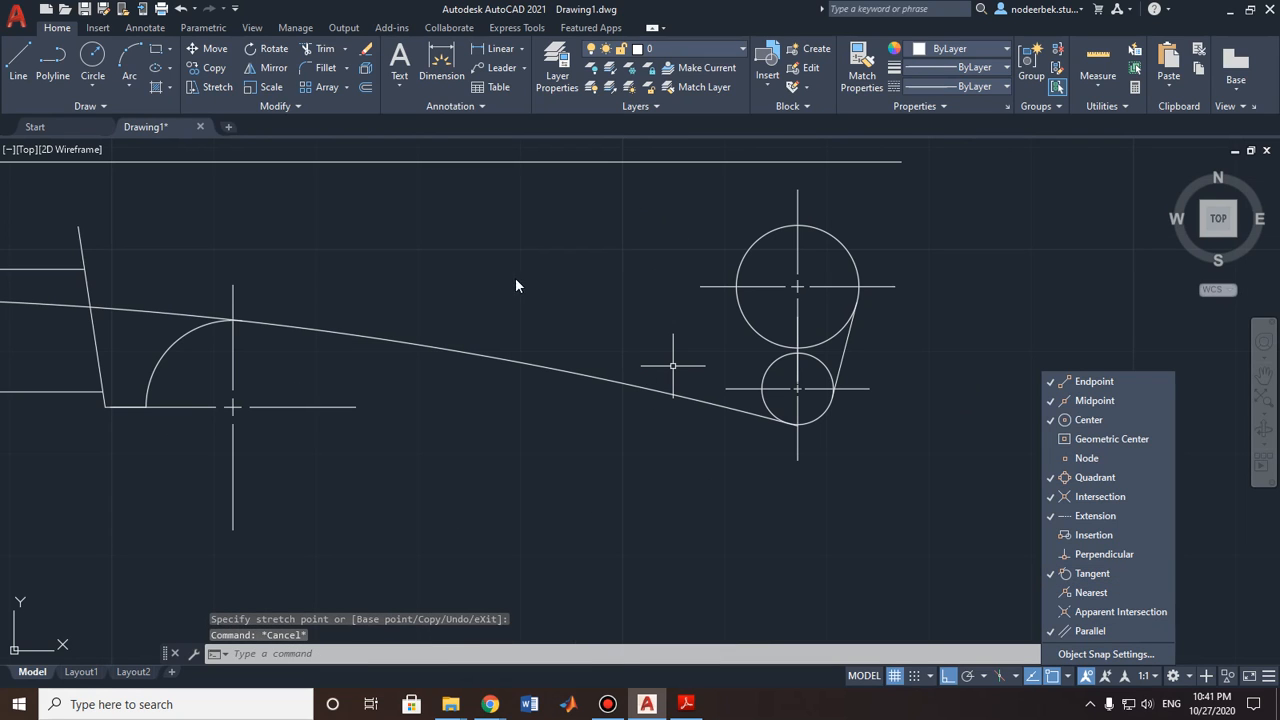
left_click(318, 49)
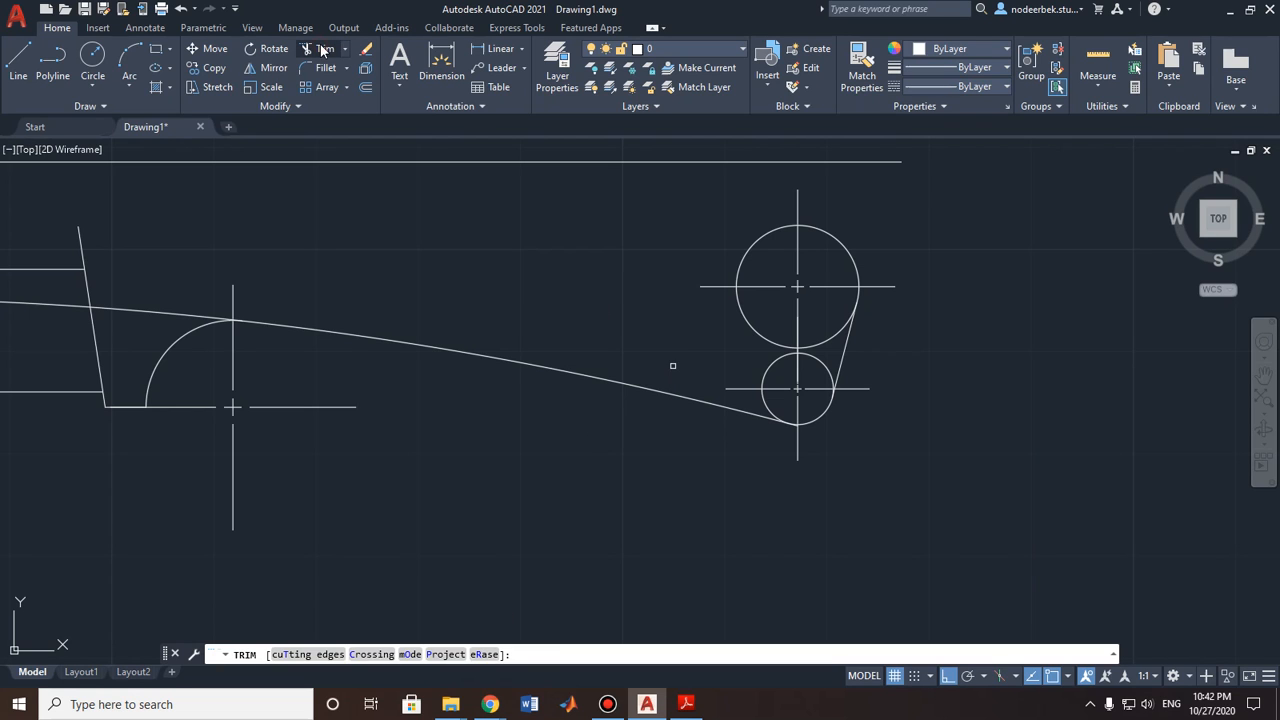
middle_click_drag(218, 228, 615, 244)
left_click(334, 312)
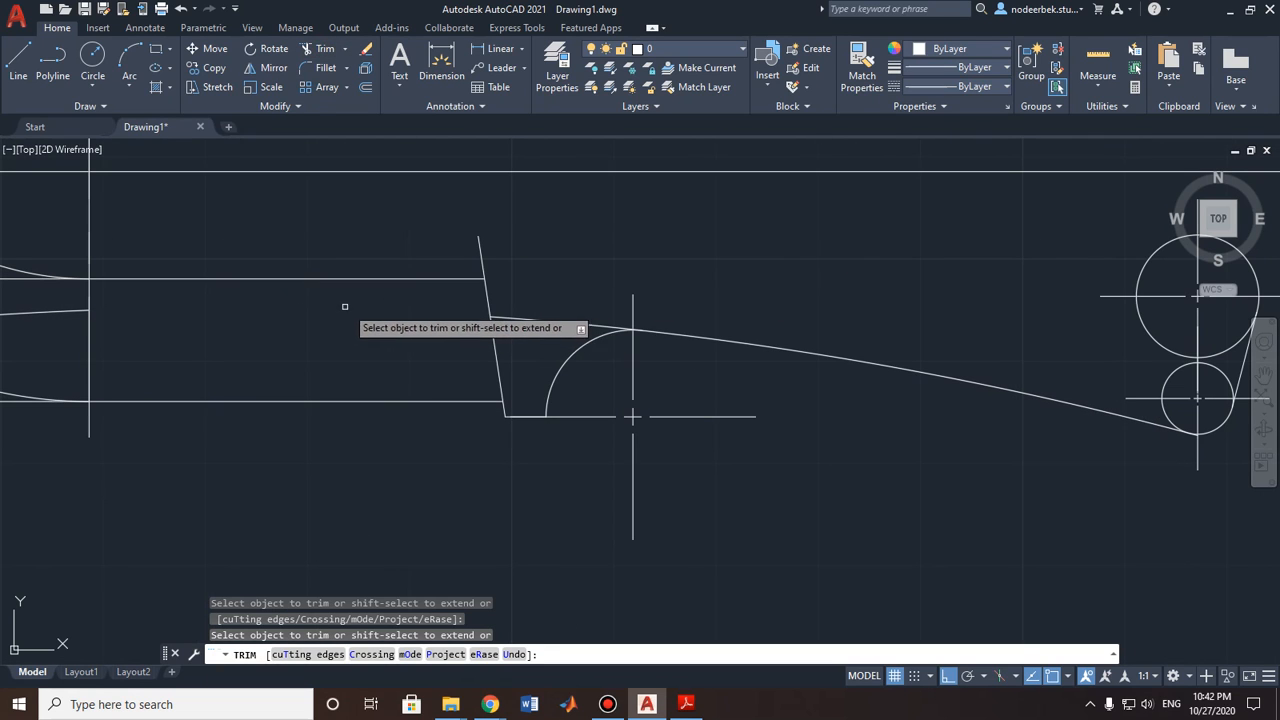
left_click(523, 317)
scroll(520, 320, "down", 2)
scroll(420, 324, "up", 2)
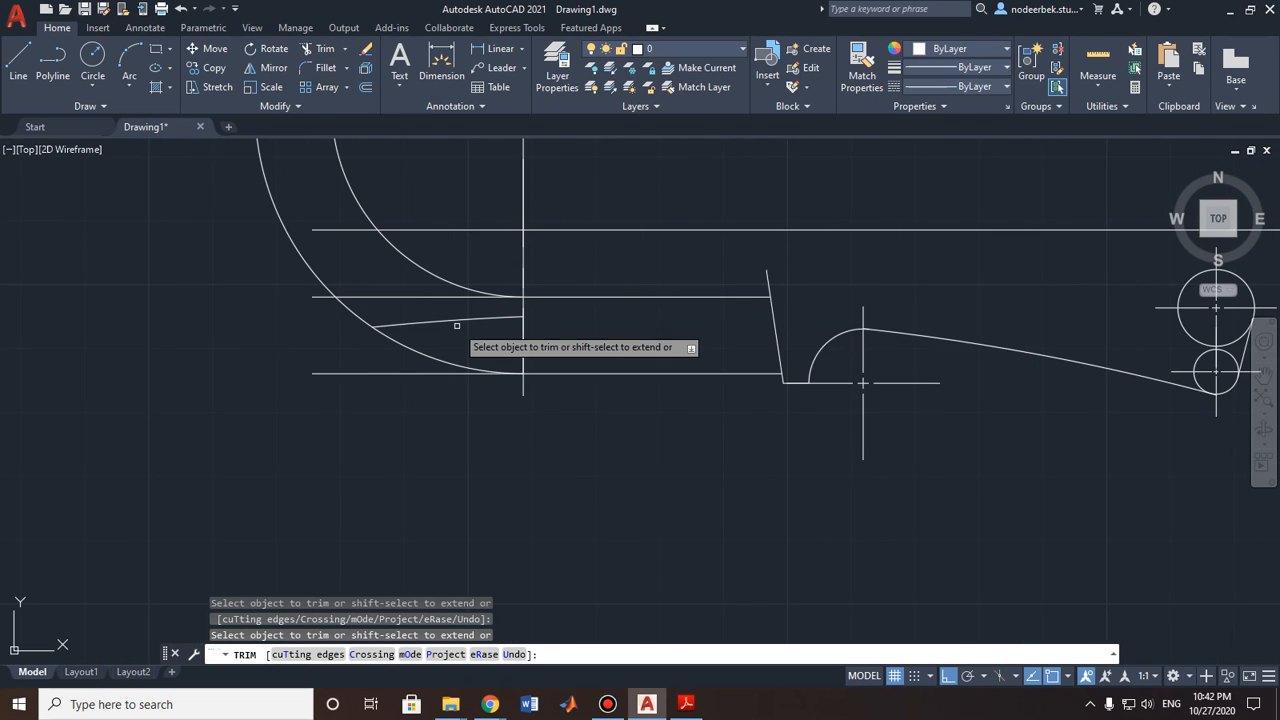
Step: Trim the R365 arc's short overhang above the handle-front quarter arc back to where the two curves meet
scroll(871, 330, "up", 4)
scroll(909, 300, "down", 1)
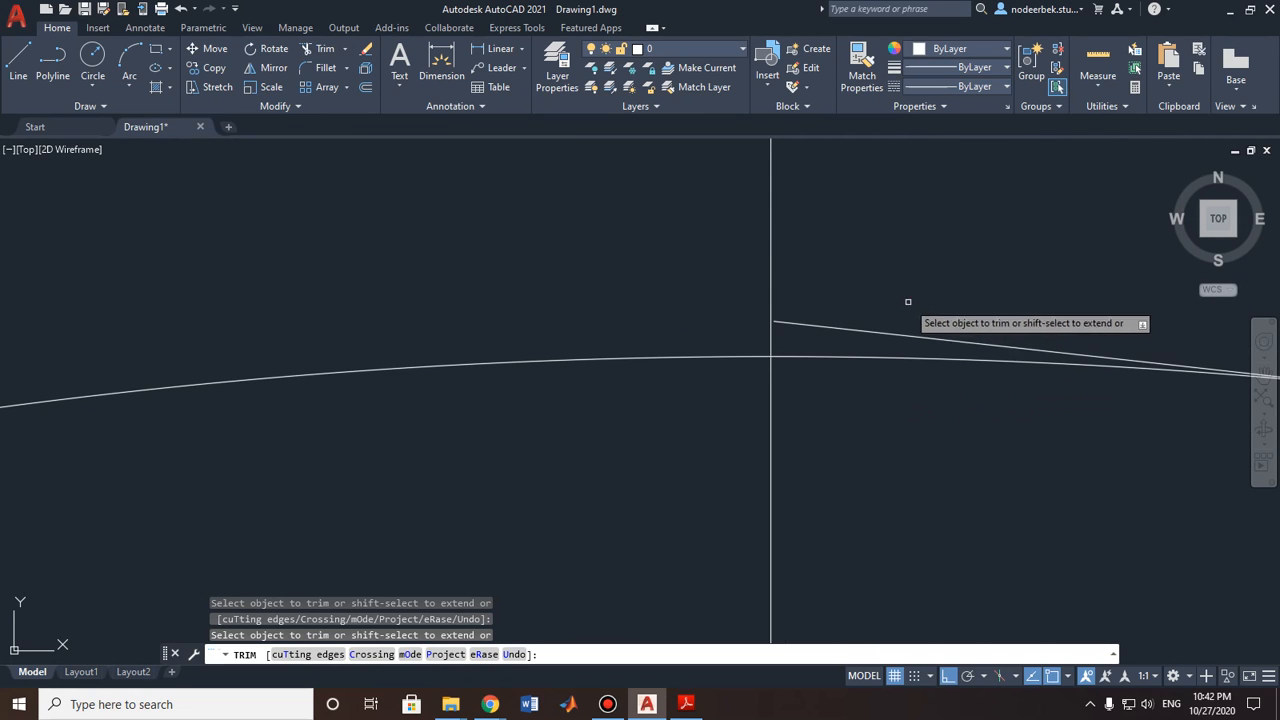
scroll(949, 331, "down", 3)
scroll(780, 320, "up", 5)
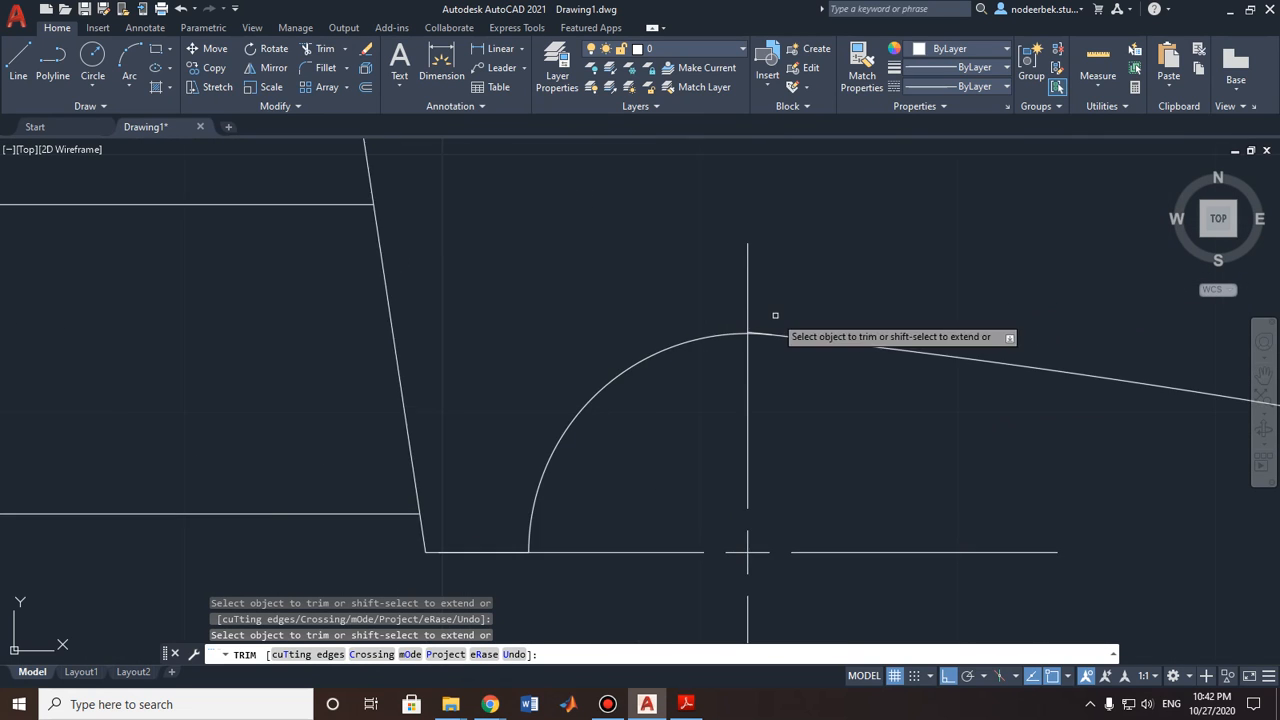
left_click(475, 425)
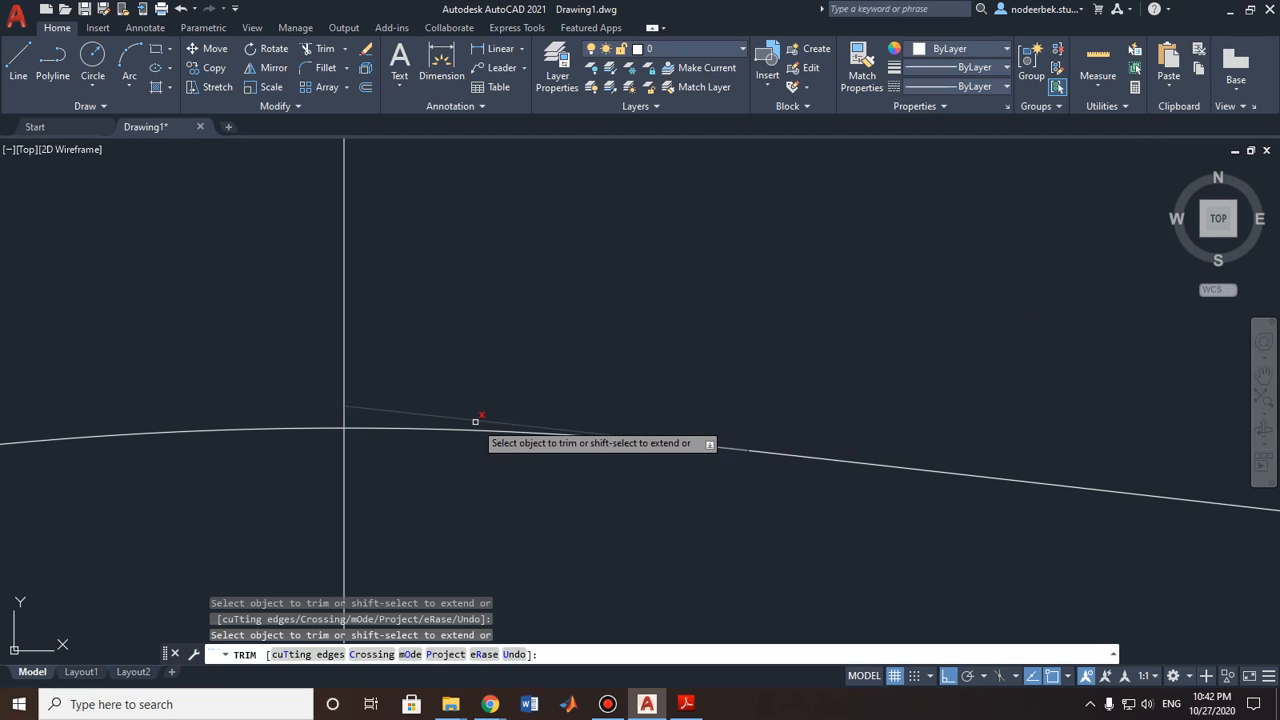
scroll(807, 436, "up", 5)
scroll(807, 436, "down", 5)
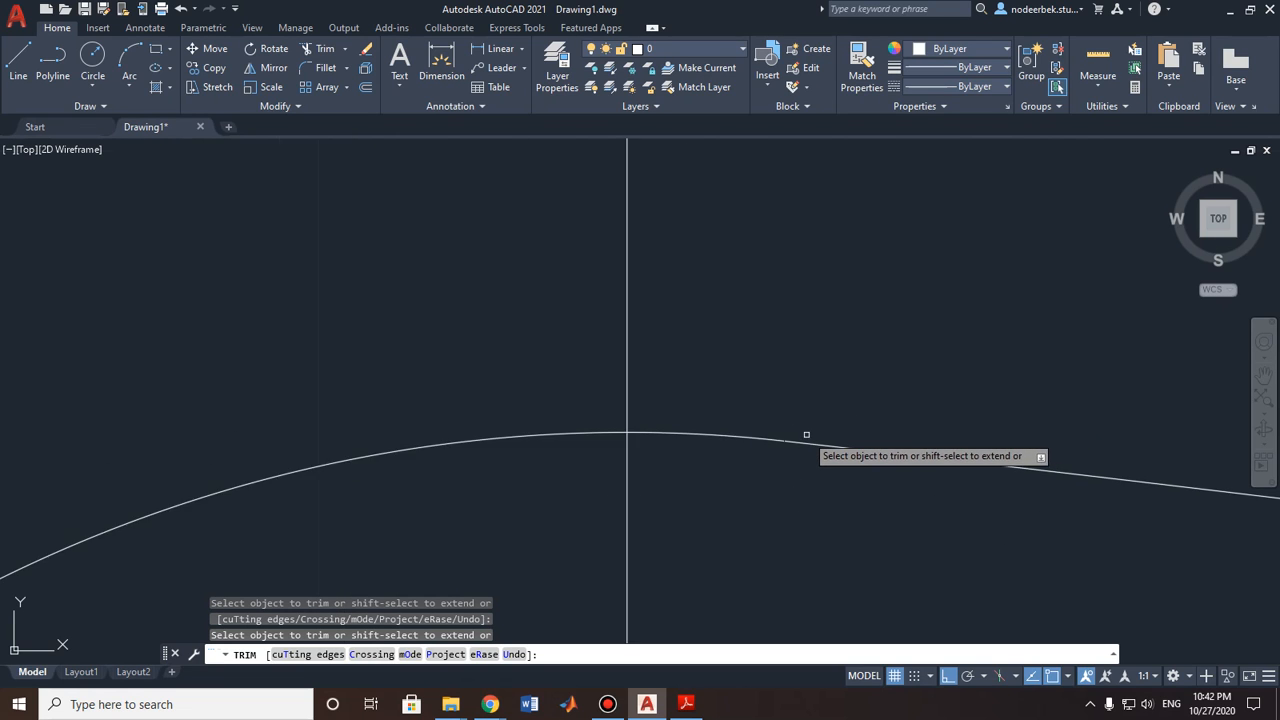
scroll(914, 457, "up", 1)
key("Escape")
mouse_move(890, 300)
middle_mouse_down()
mouse_move(797, 326)
mouse_move(901, 308)
middle_mouse_up()
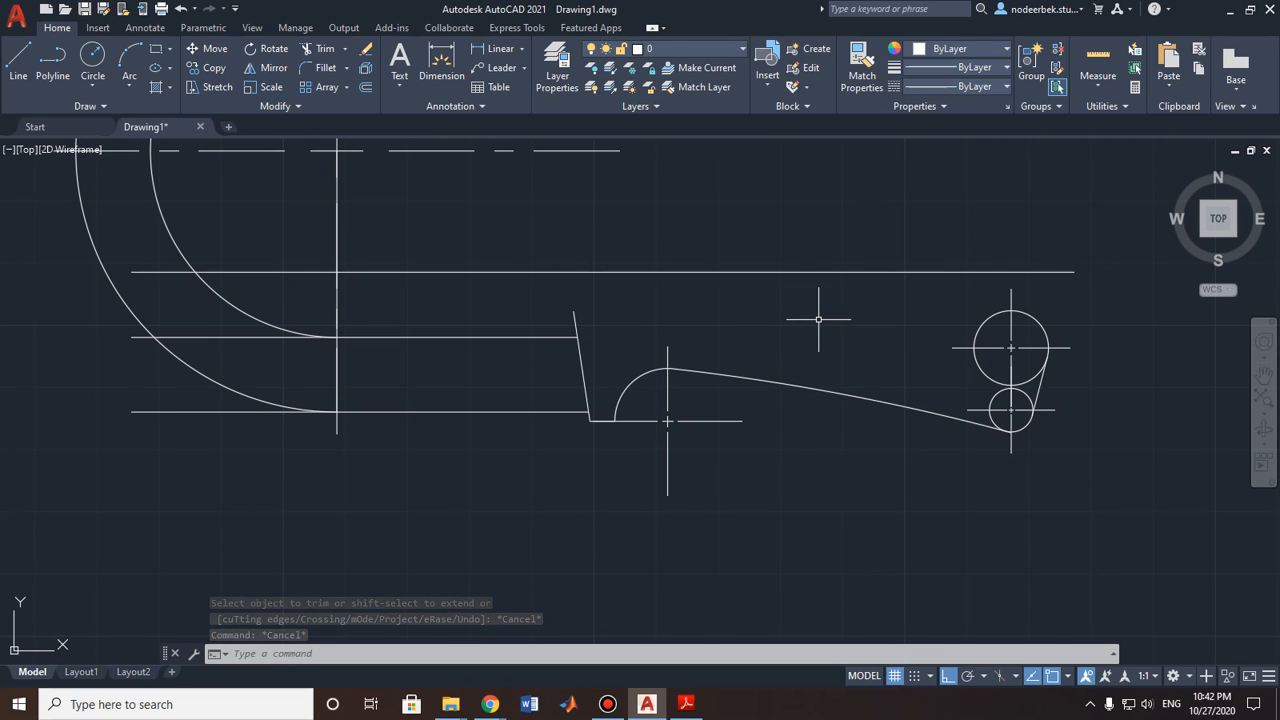
Step: Trim the small lower handle-end circle to its outer arc and remove the upper circle's lower portion between the centre line and tangent line
left_click(322, 57)
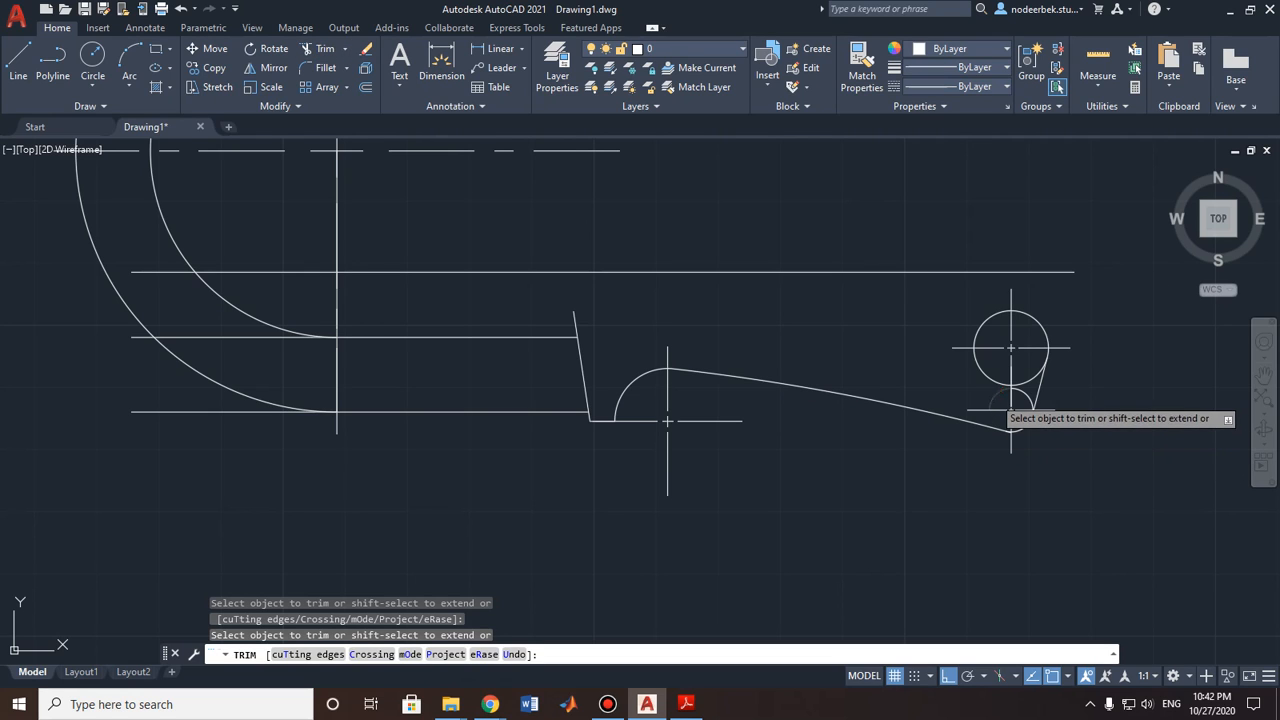
left_click(1010, 407)
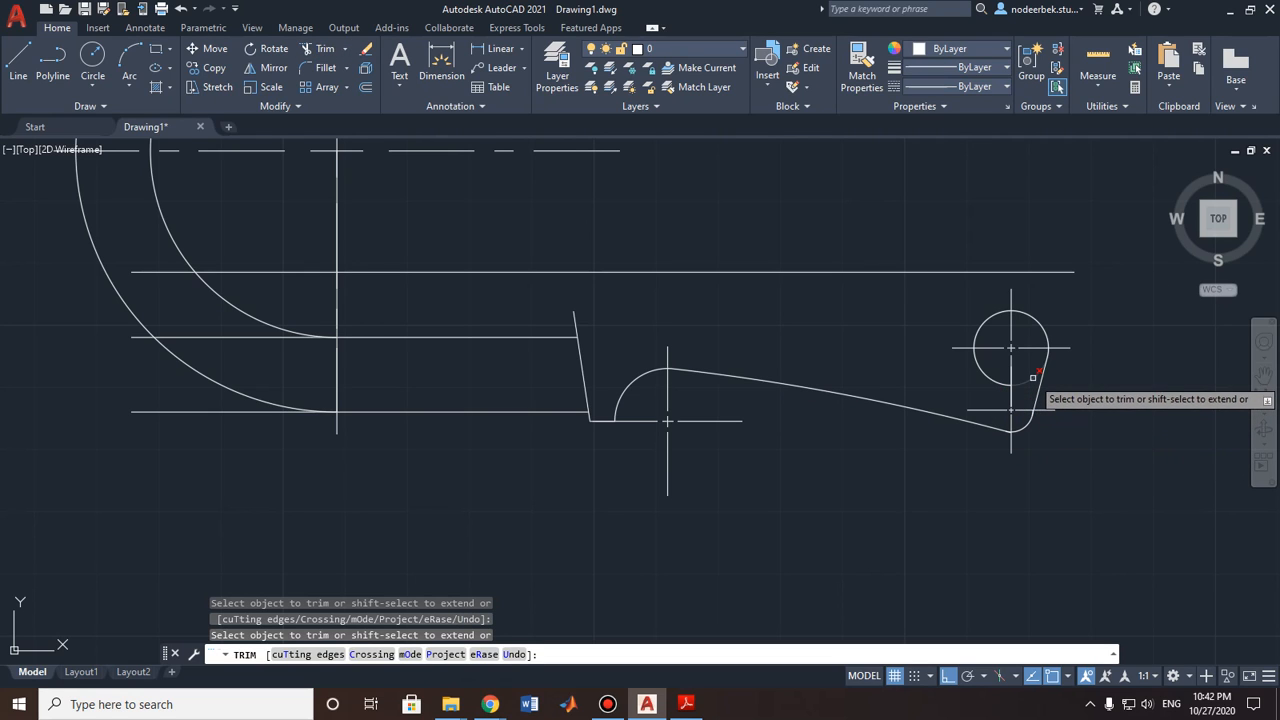
scroll(1040, 374, "up", 5)
scroll(1062, 370, "down", 4)
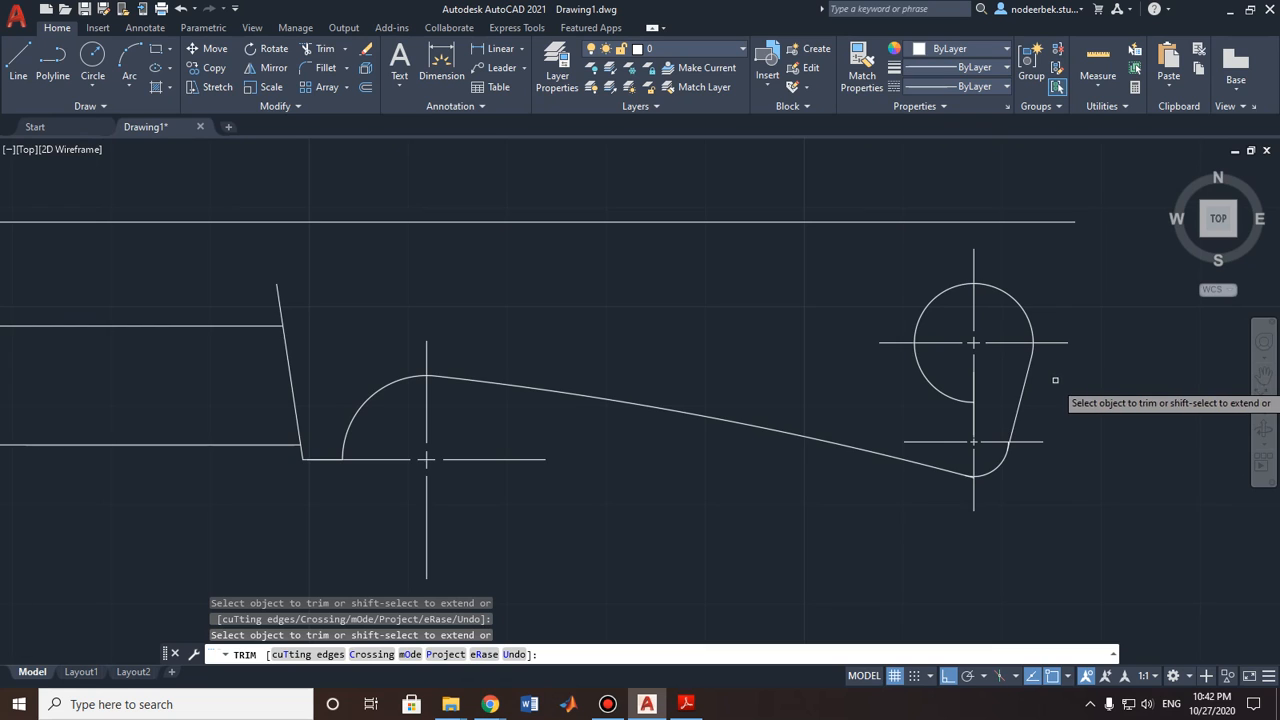
scroll(975, 470, "up", 5)
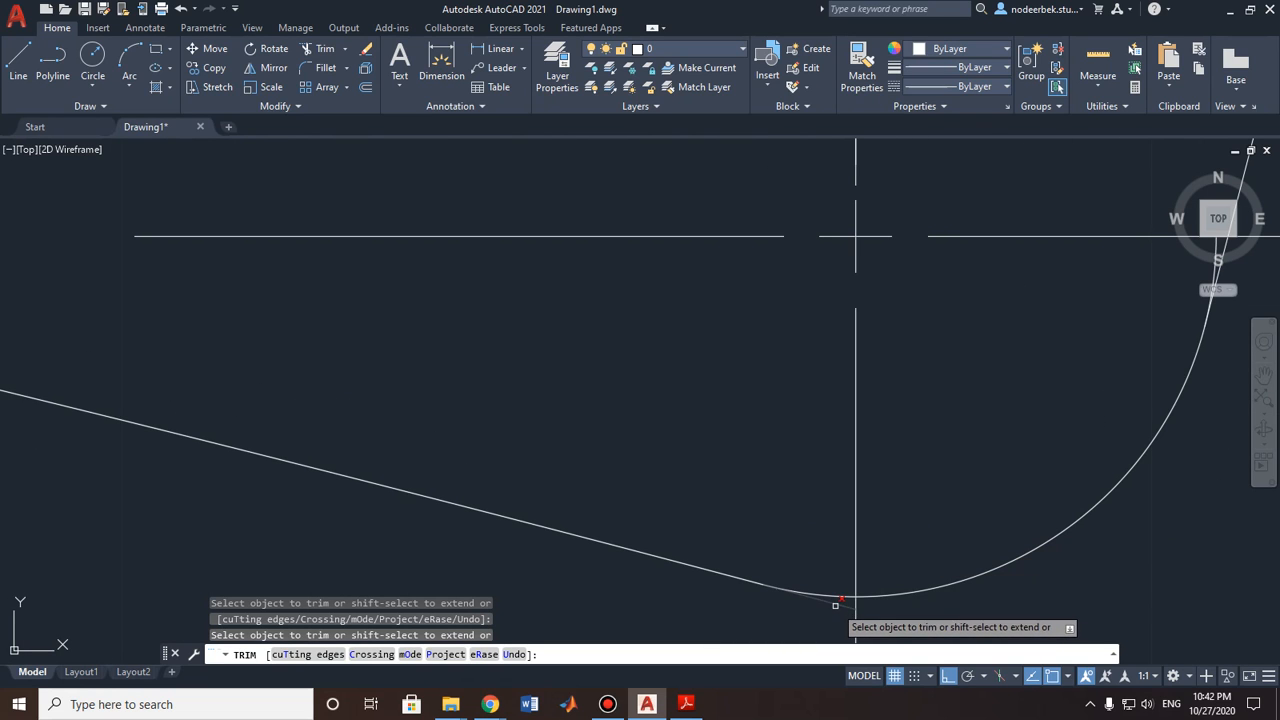
scroll(820, 590, "down", 5)
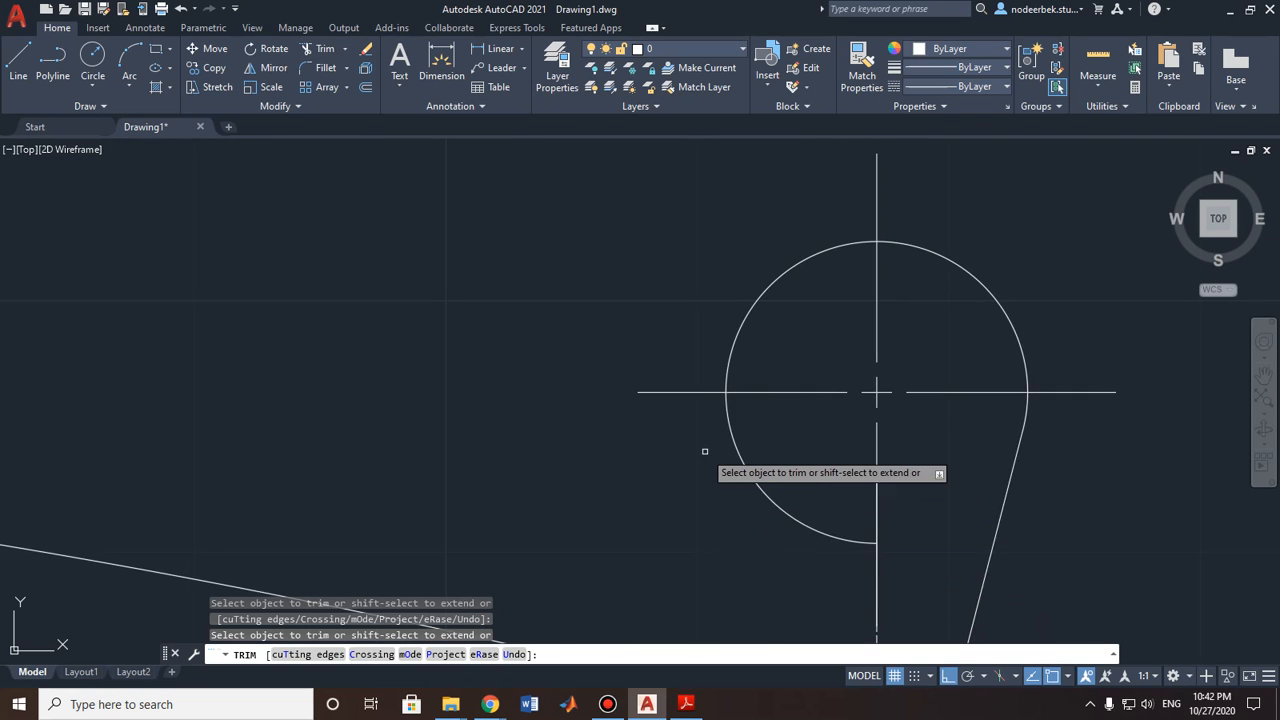
scroll(704, 451, "down", 4)
scroll(709, 391, "up", 3)
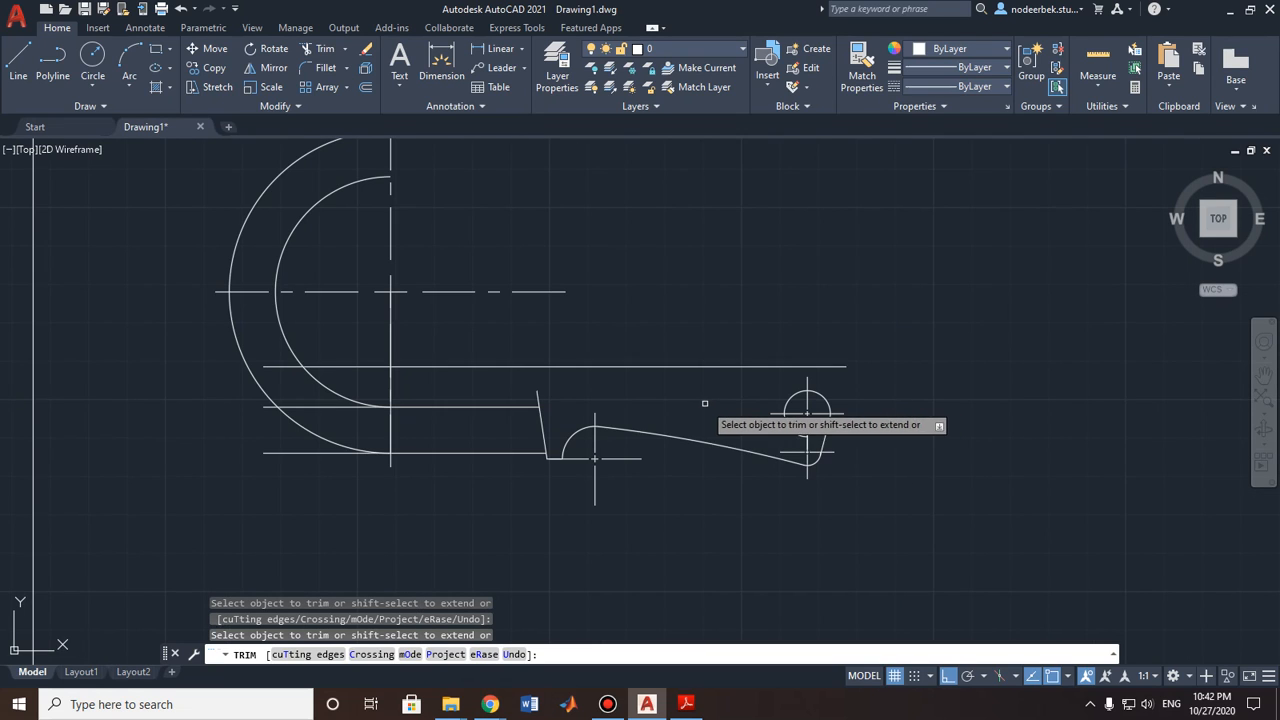
middle_click_drag(681, 403, 716, 404)
key("Escape")
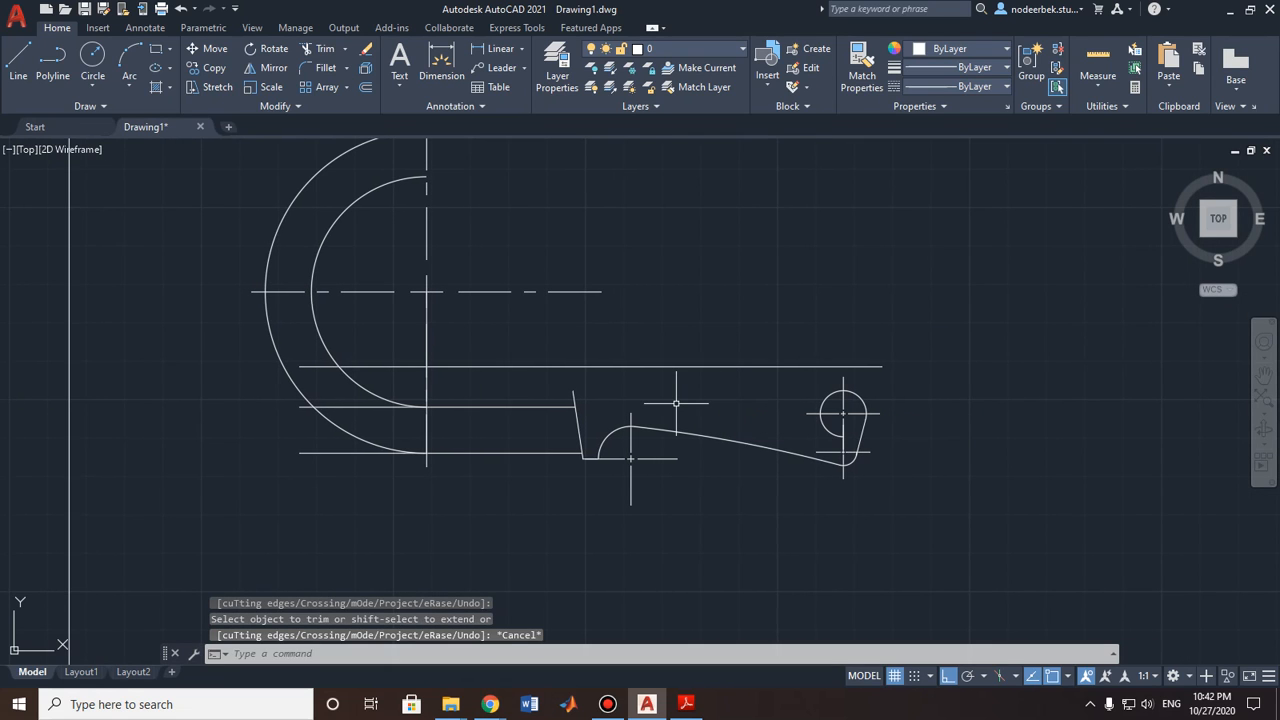
Step: Examine the reference knife's long upper curve, from the blade tip to the R6 handle-end arc, and compare it with the redrawn profile
middle_click_drag(576, 400, 893, 378)
scroll(428, 466, "down", 2)
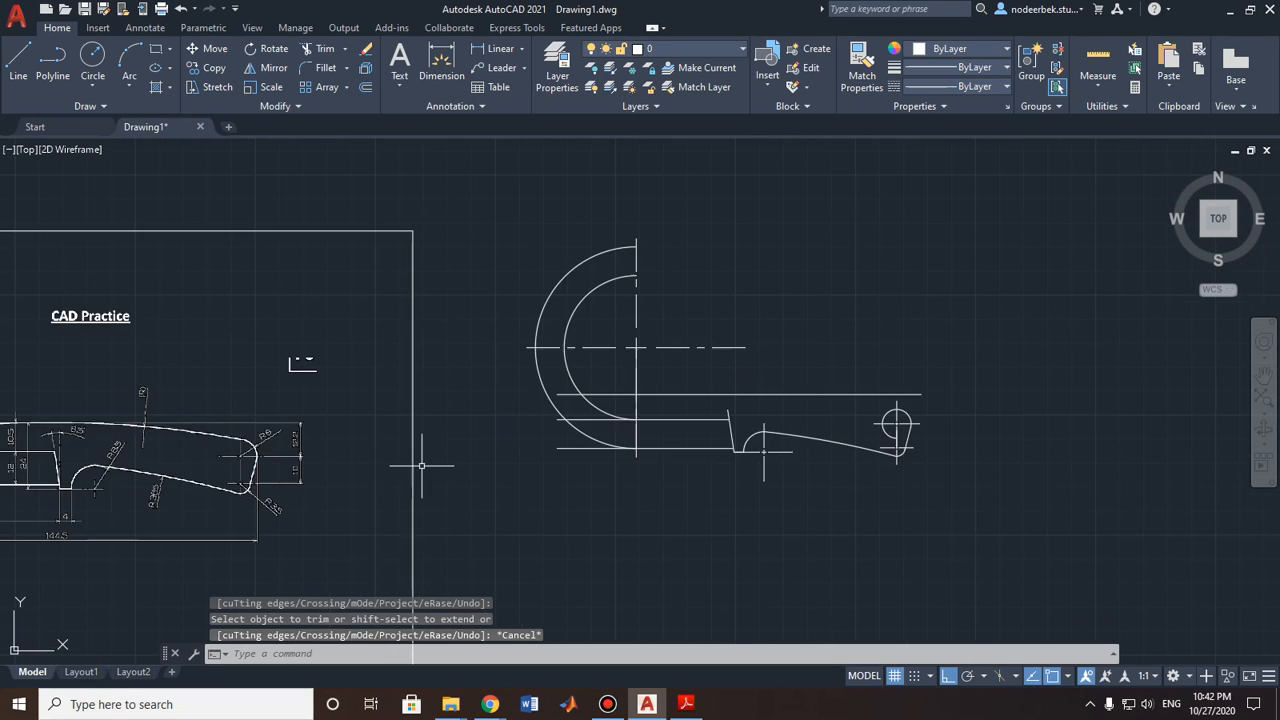
middle_click_drag(261, 432, 594, 425)
scroll(590, 430, "up", 6)
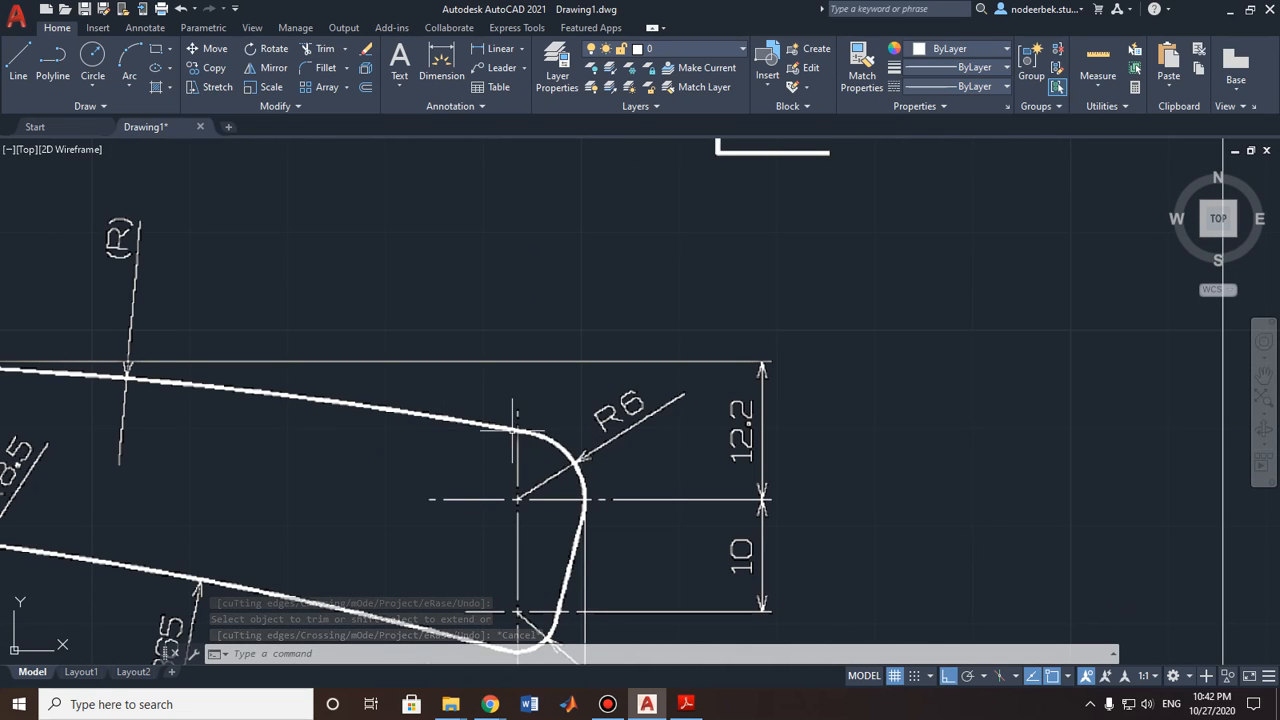
scroll(508, 432, "down", 4)
middle_click_drag(410, 440, 710, 443)
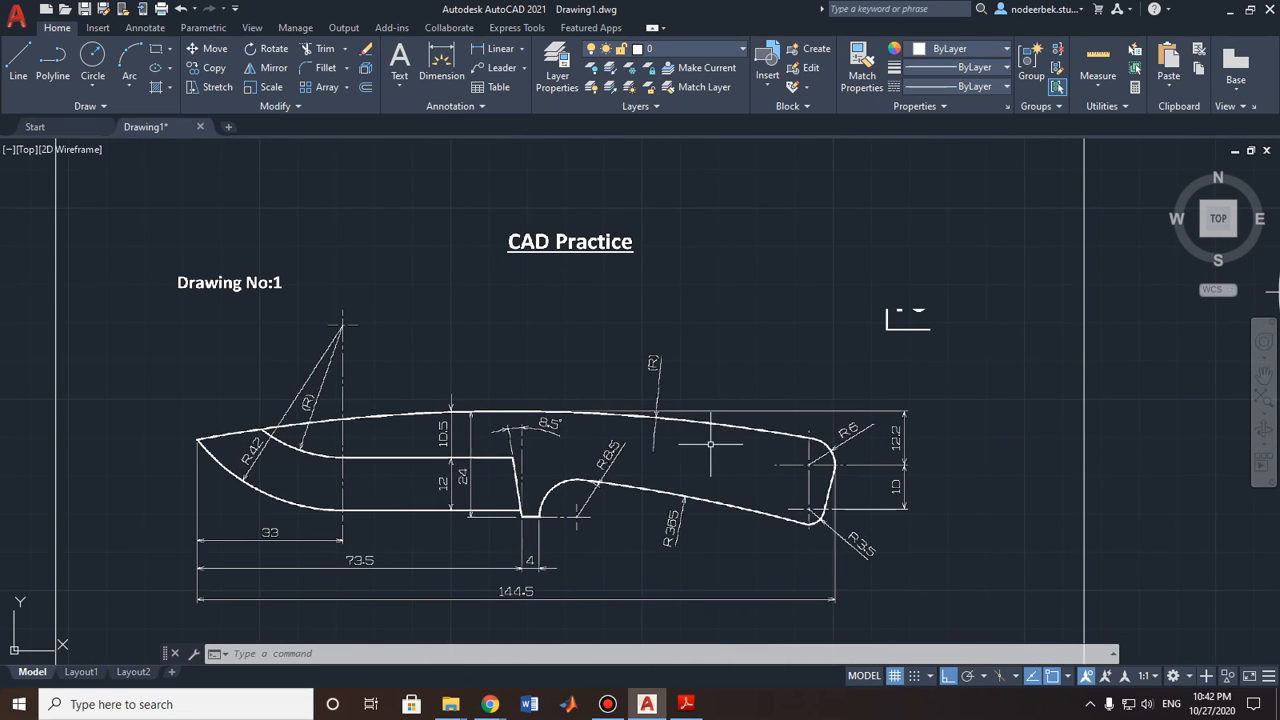
scroll(205, 432, "up", 3)
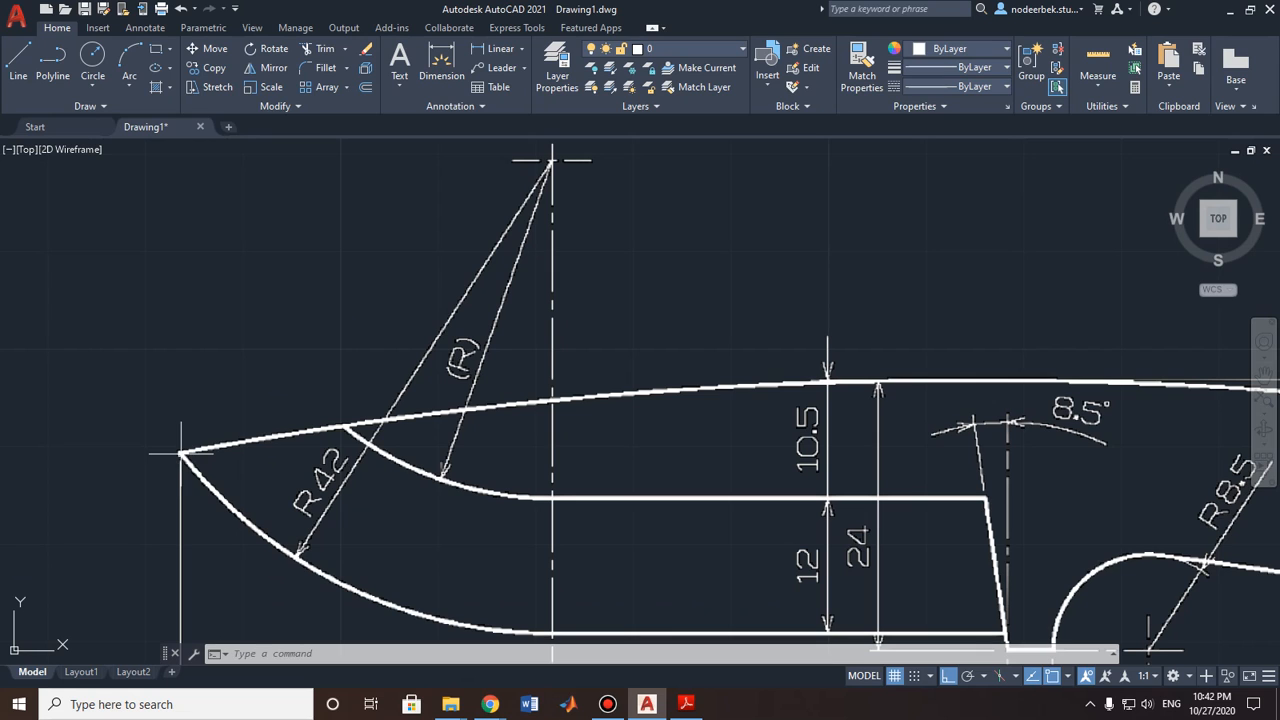
scroll(271, 454, "down", 4)
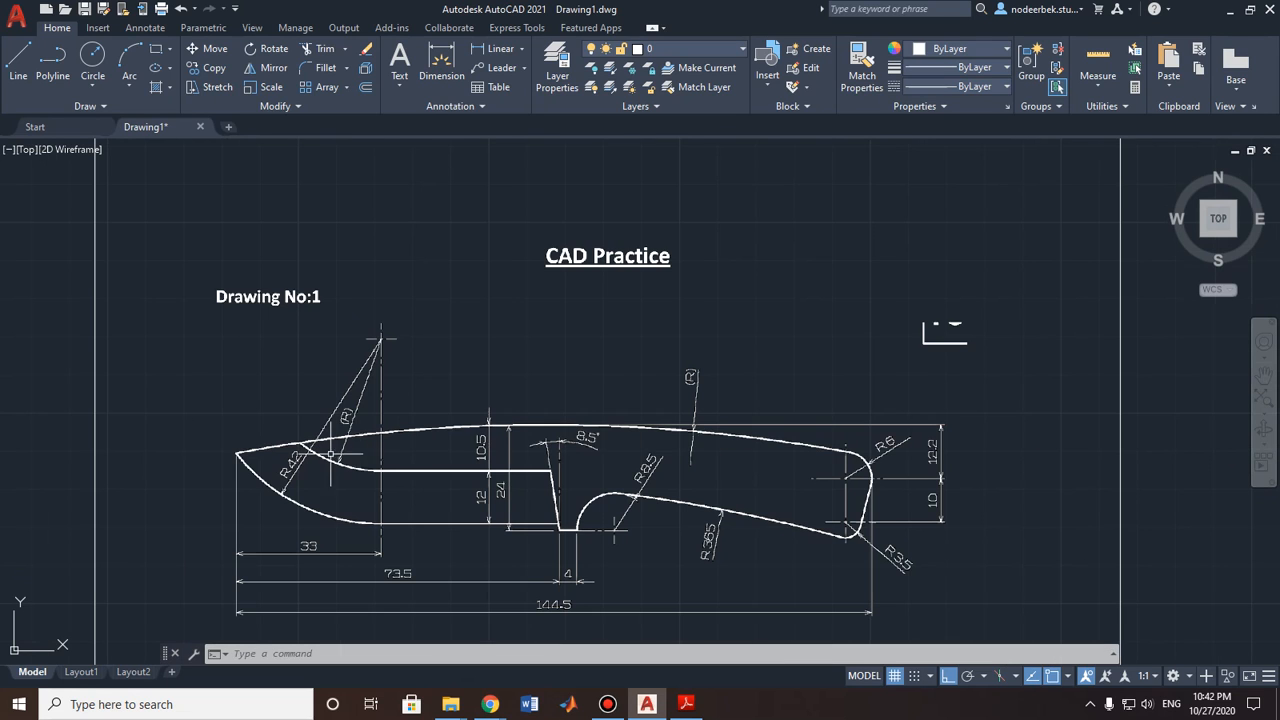
scroll(862, 447, "up", 5)
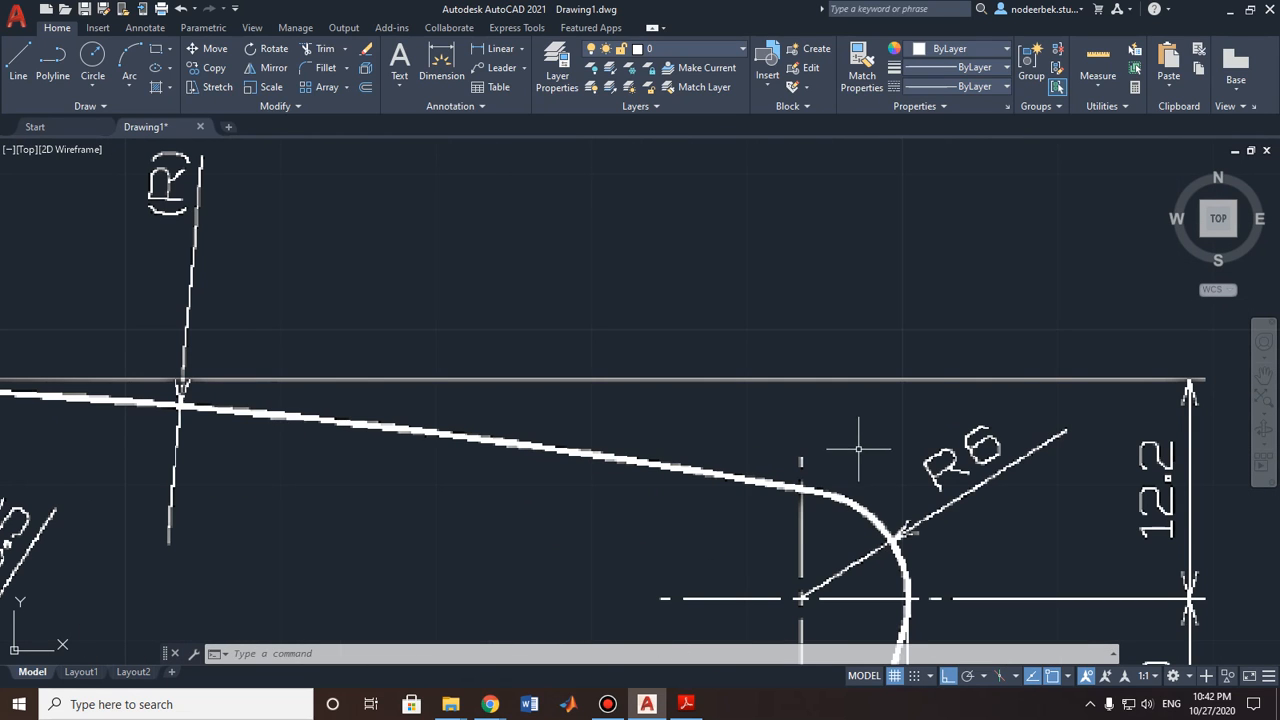
scroll(816, 484, "down", 7)
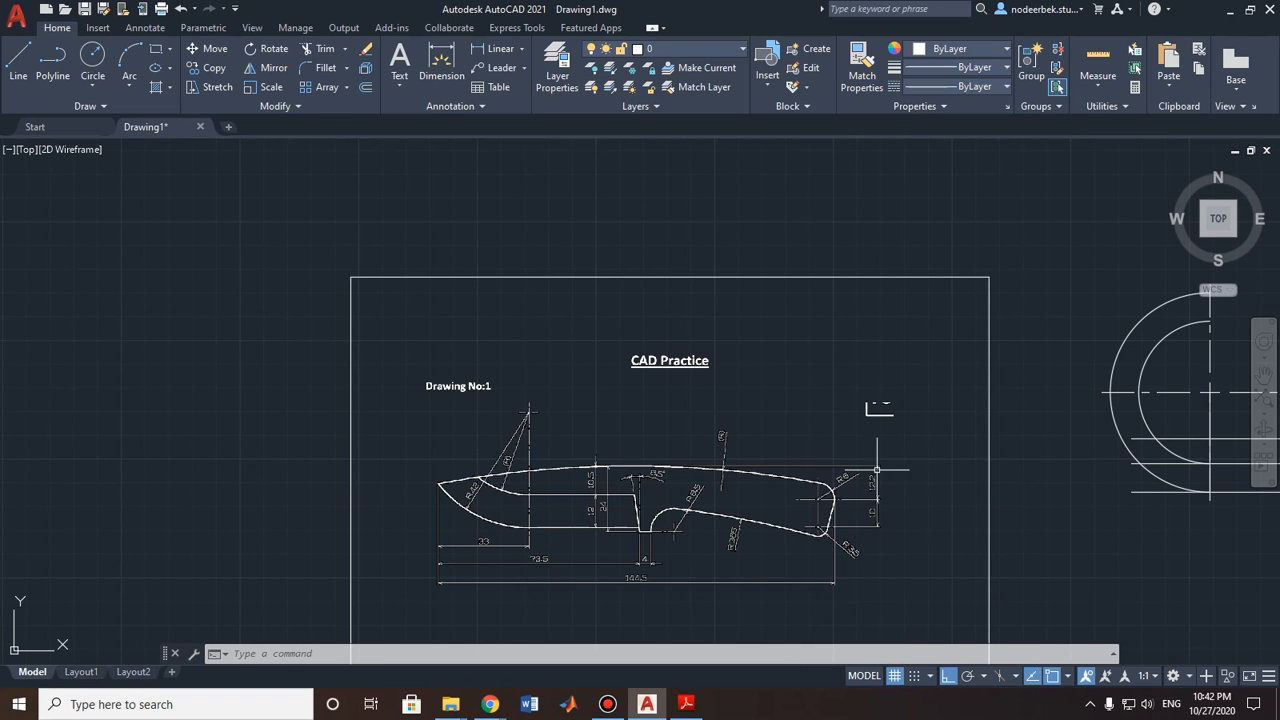
middle_click_drag(1010, 452, 850, 445)
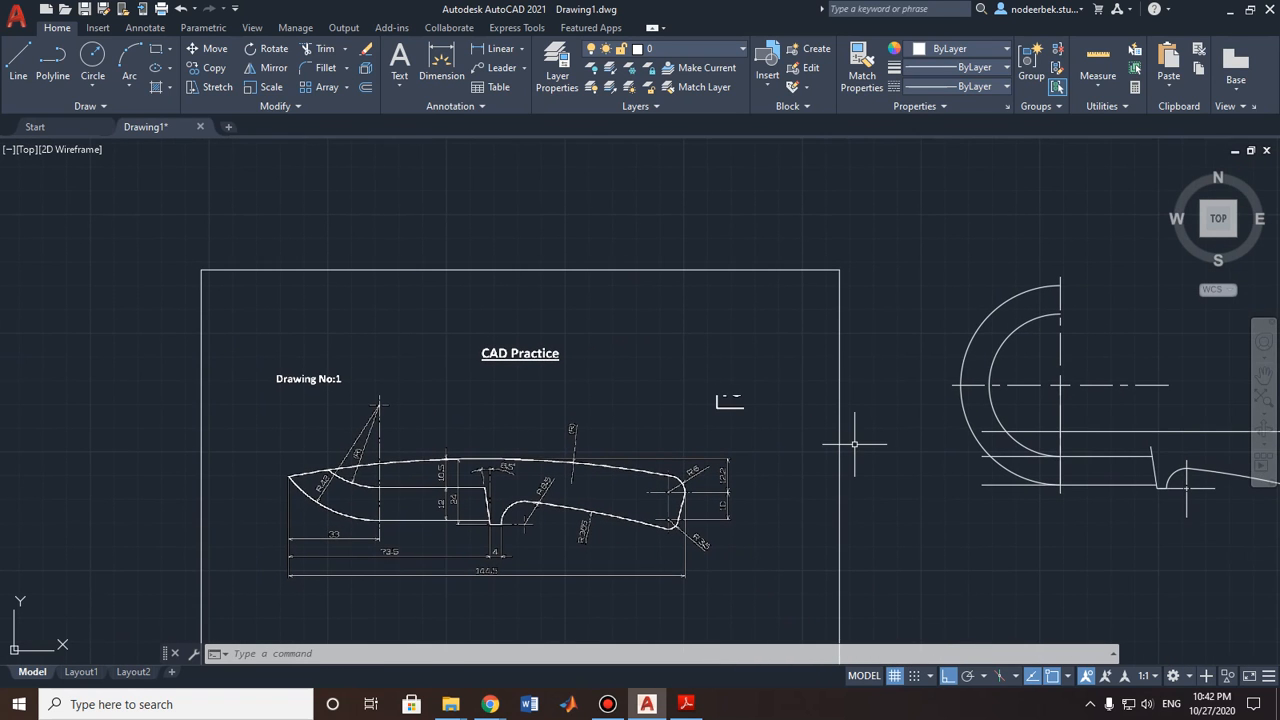
mouse_move(929, 459)
middle_mouse_down()
mouse_move(826, 449)
mouse_move(784, 418)
mouse_move(700, 424)
middle_mouse_up()
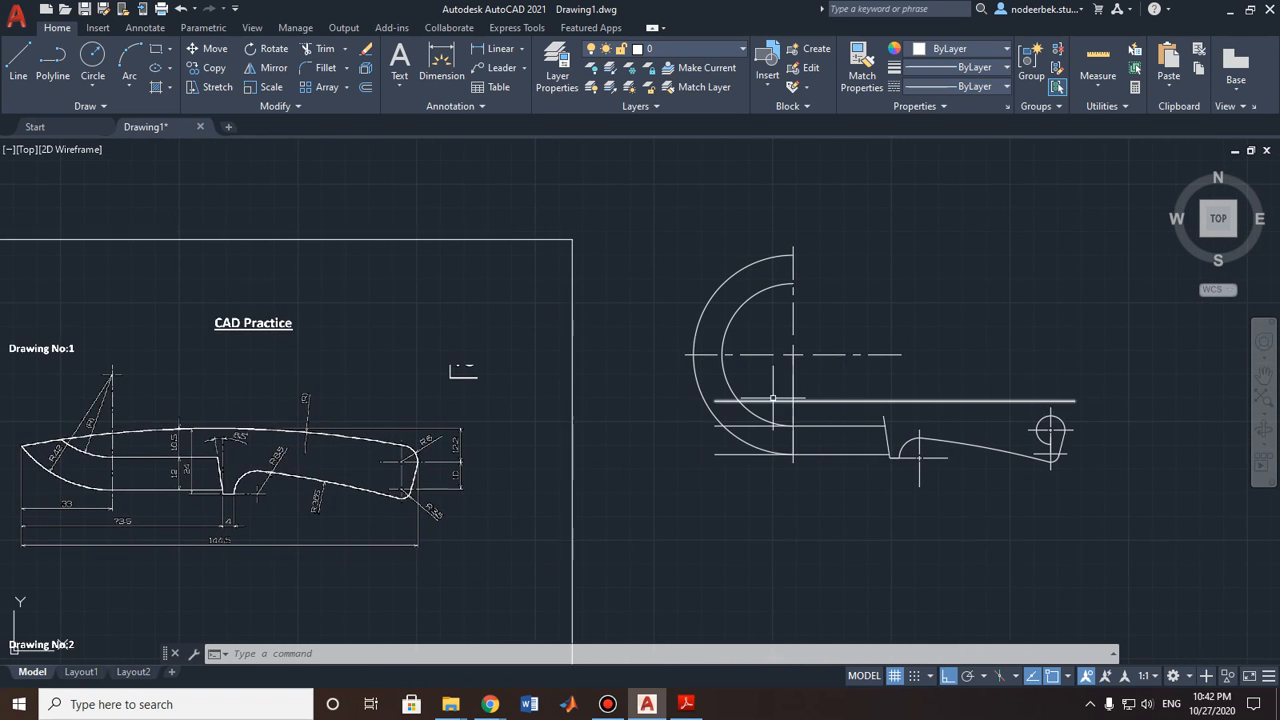
left_click(136, 84)
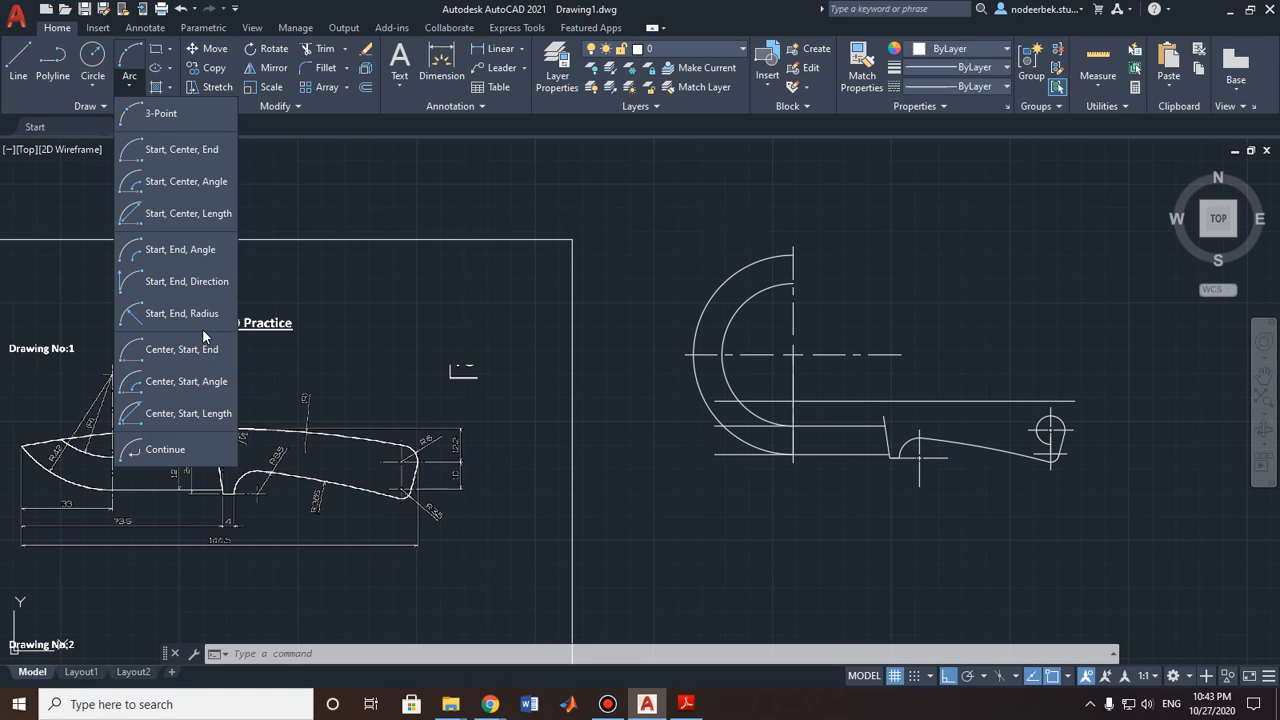
key("Escape")
key("Escape")
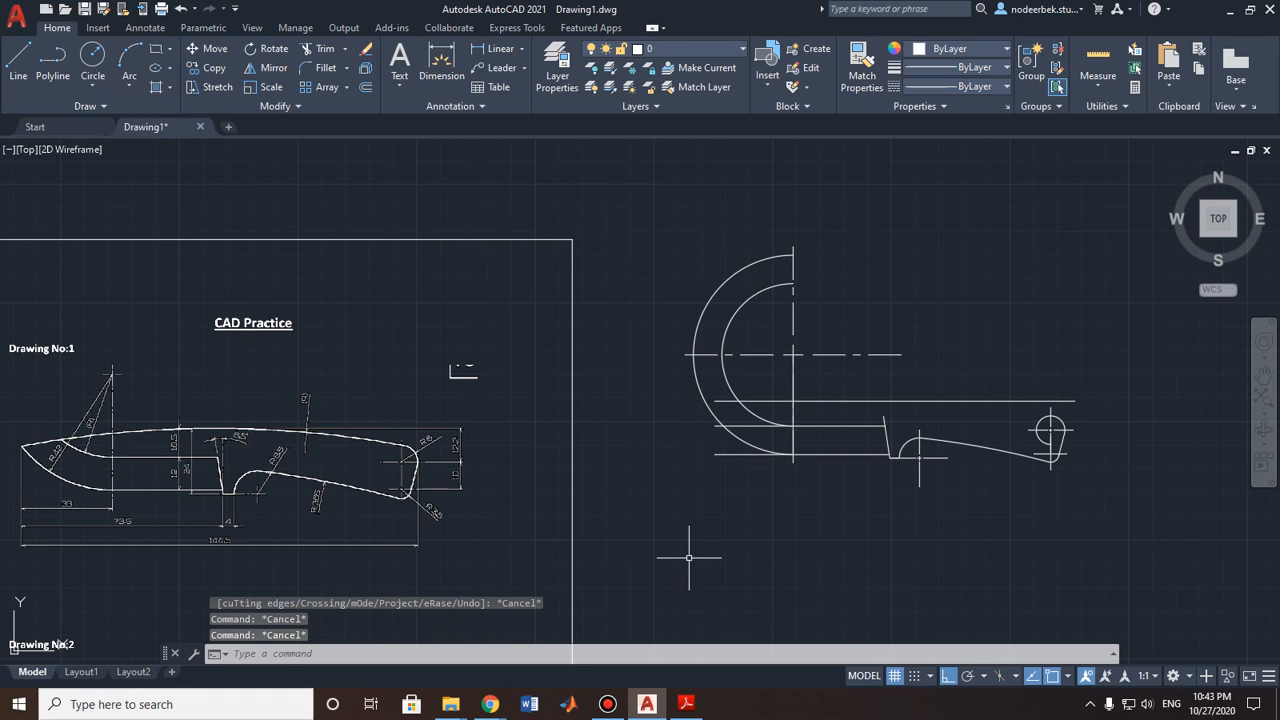
scroll(738, 426, "up", 3)
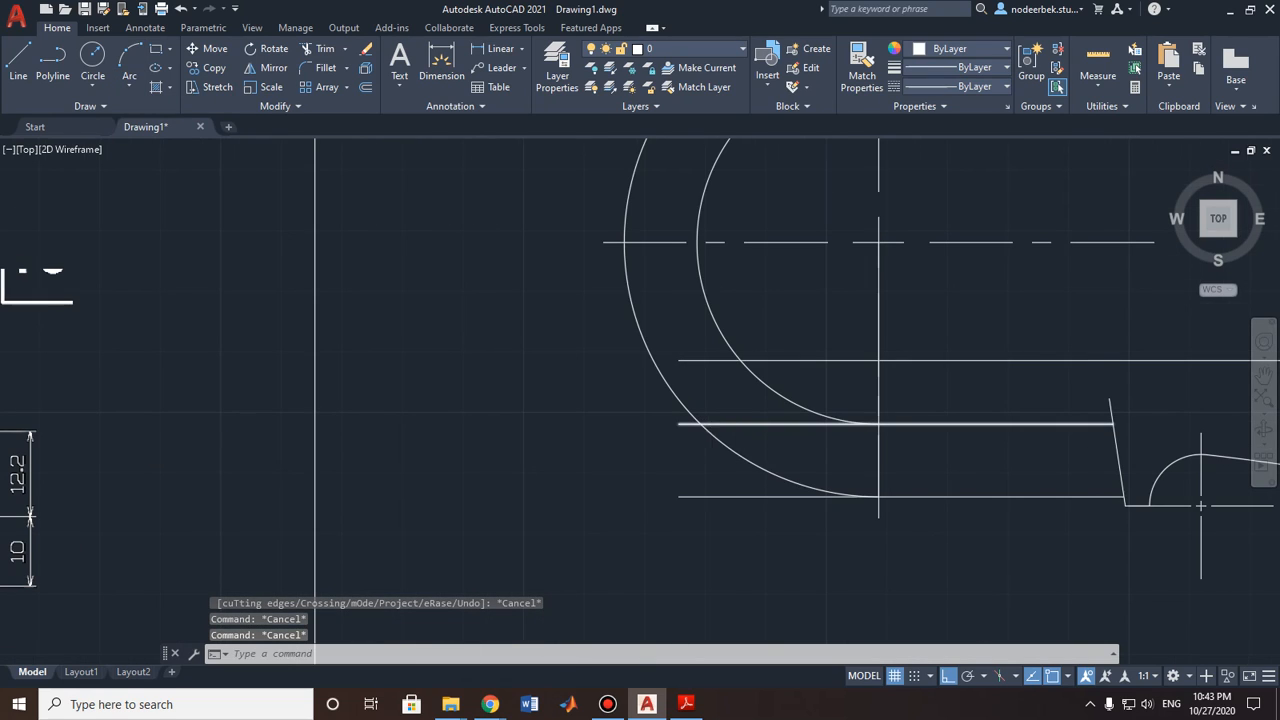
scroll(712, 423, "down", 3)
mouse_move(712, 423)
middle_mouse_down()
mouse_move(1027, 392)
mouse_move(623, 430)
middle_mouse_up()
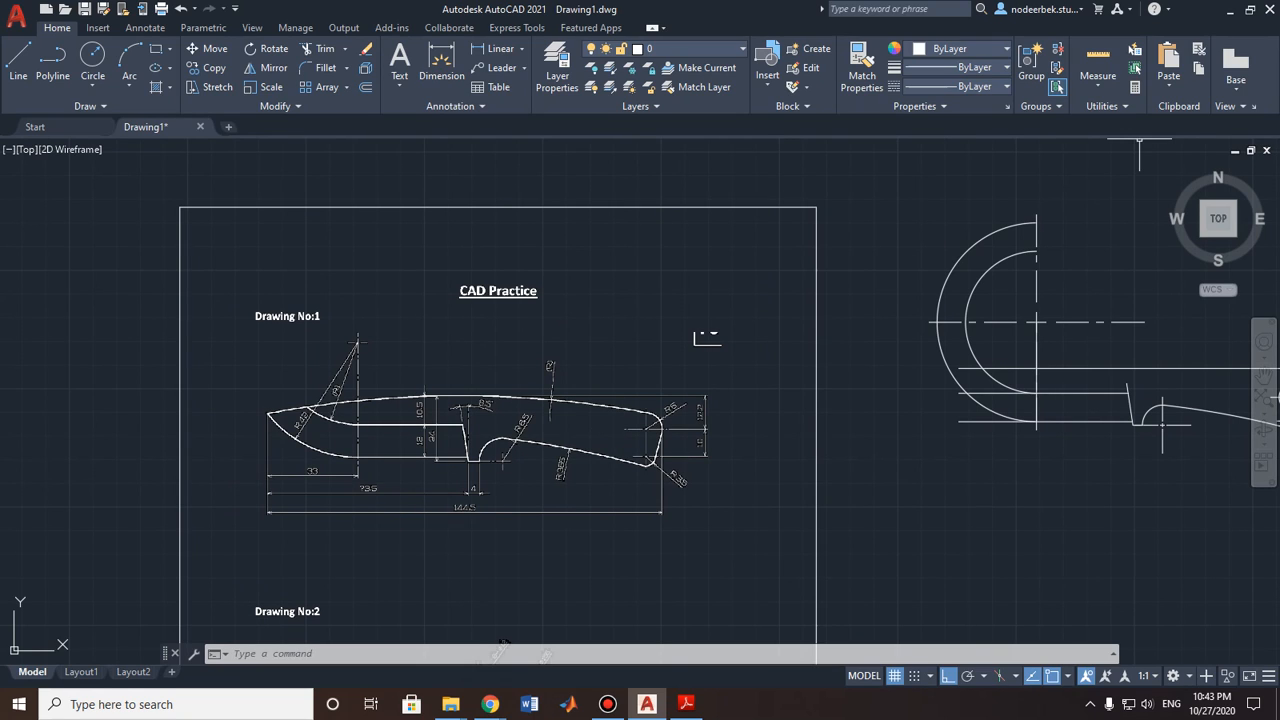
left_click(1140, 10)
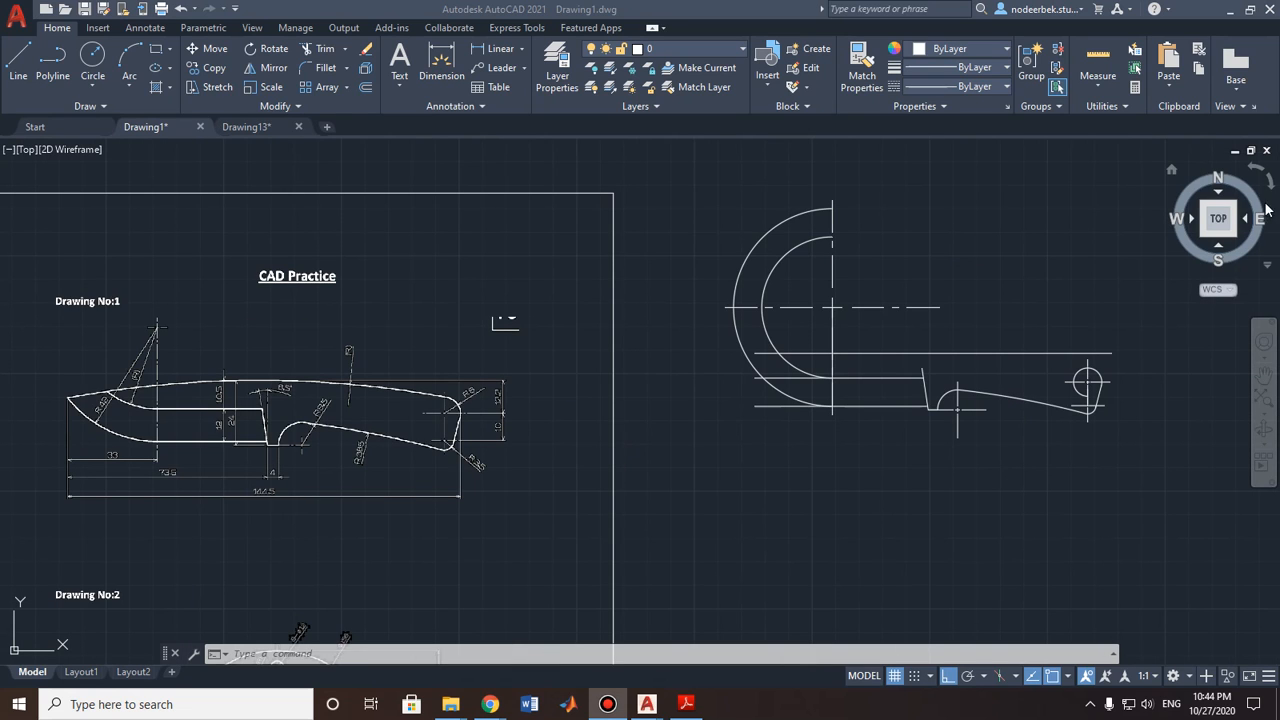
left_click(985, 308)
Step: Trim the blade's middle horizontal line back to the vertical centre line, where it meets the inner arc
scroll(769, 405, "up", 5)
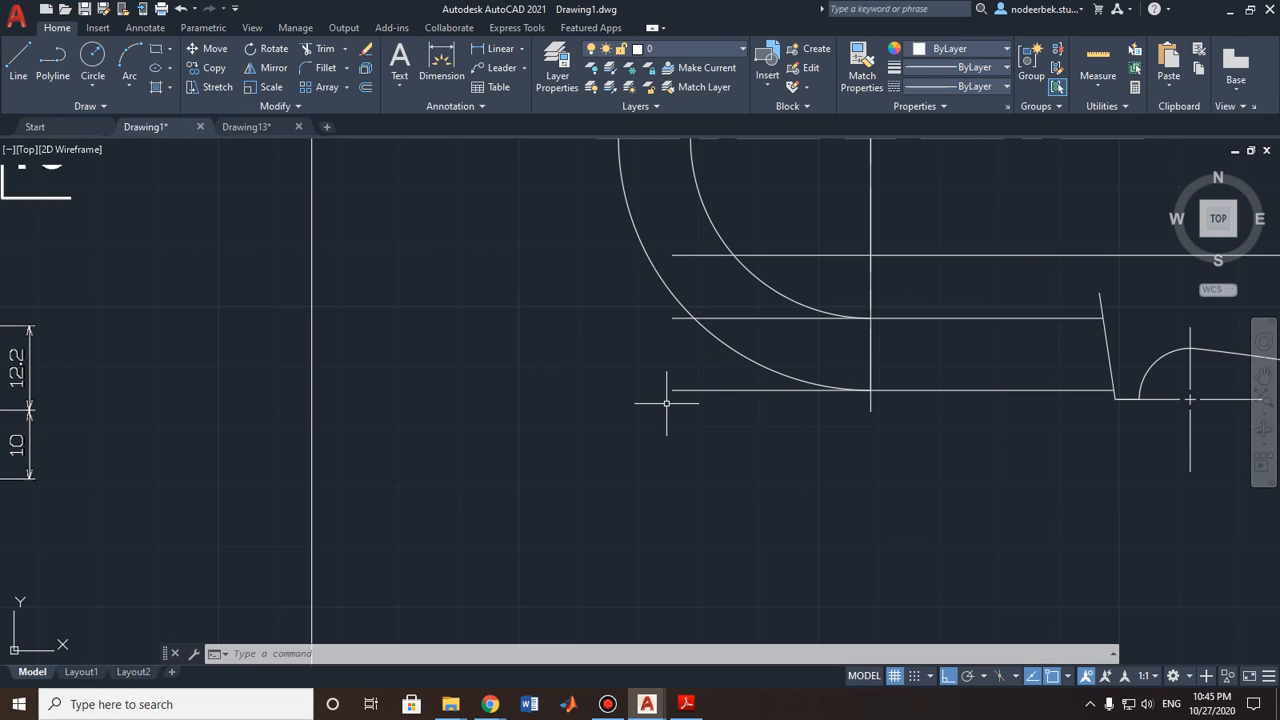
left_click(318, 48)
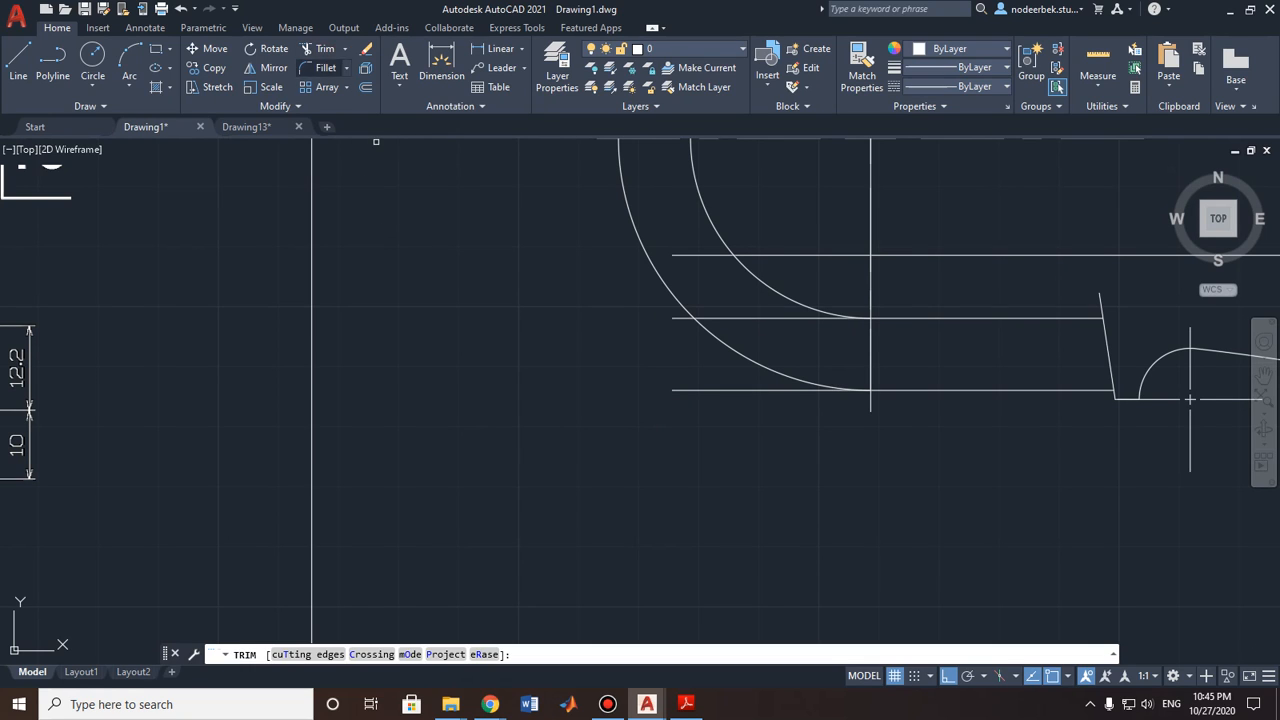
left_click(684, 317)
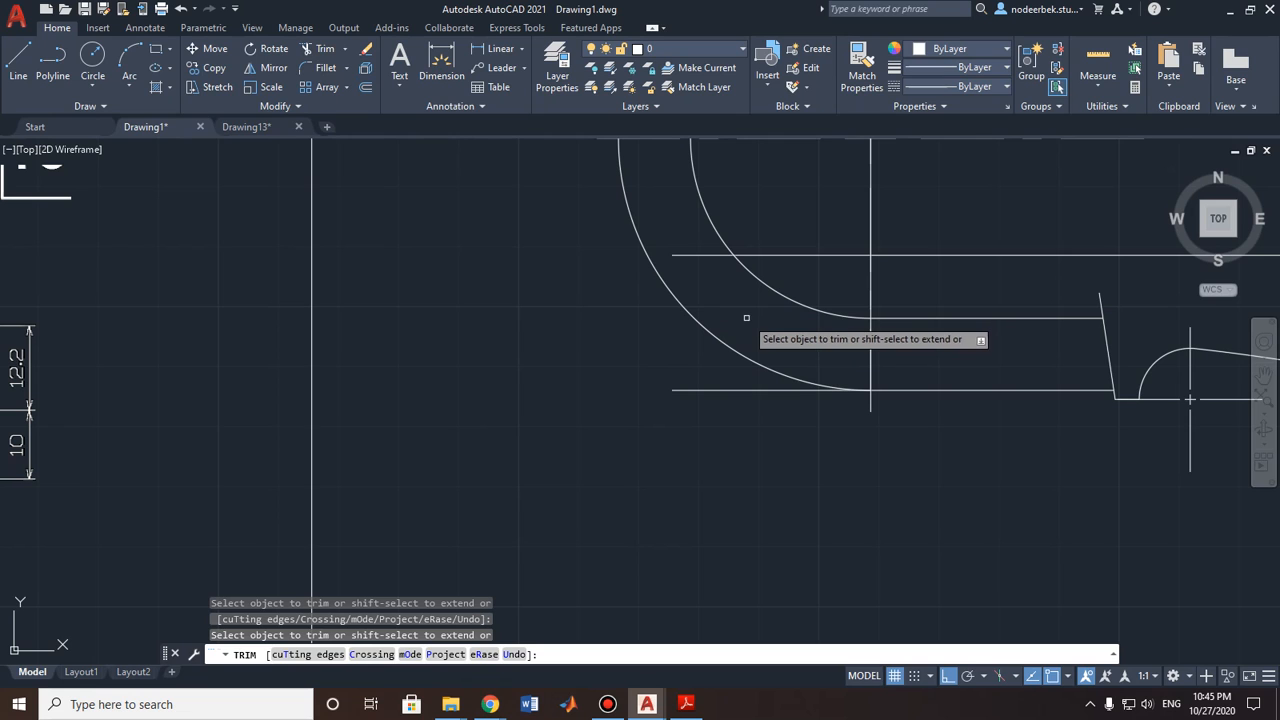
scroll(836, 316, "up", 4)
scroll(875, 376, "down", 5)
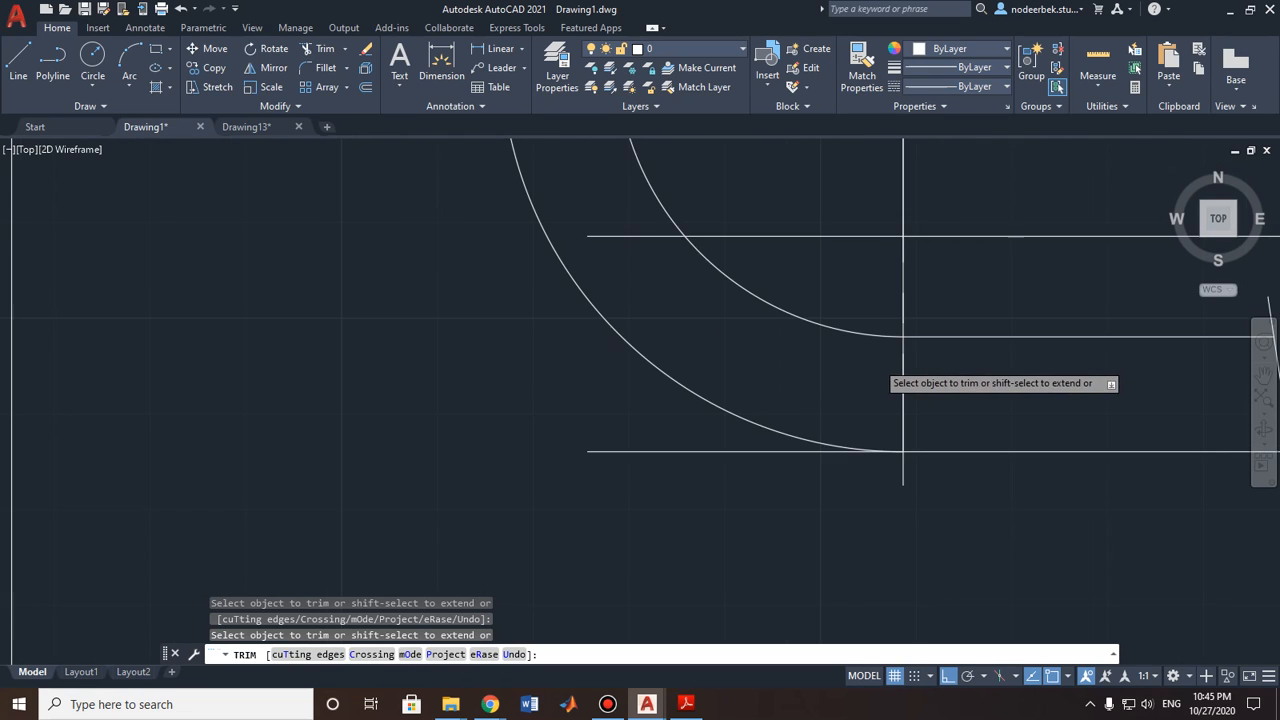
key("Escape")
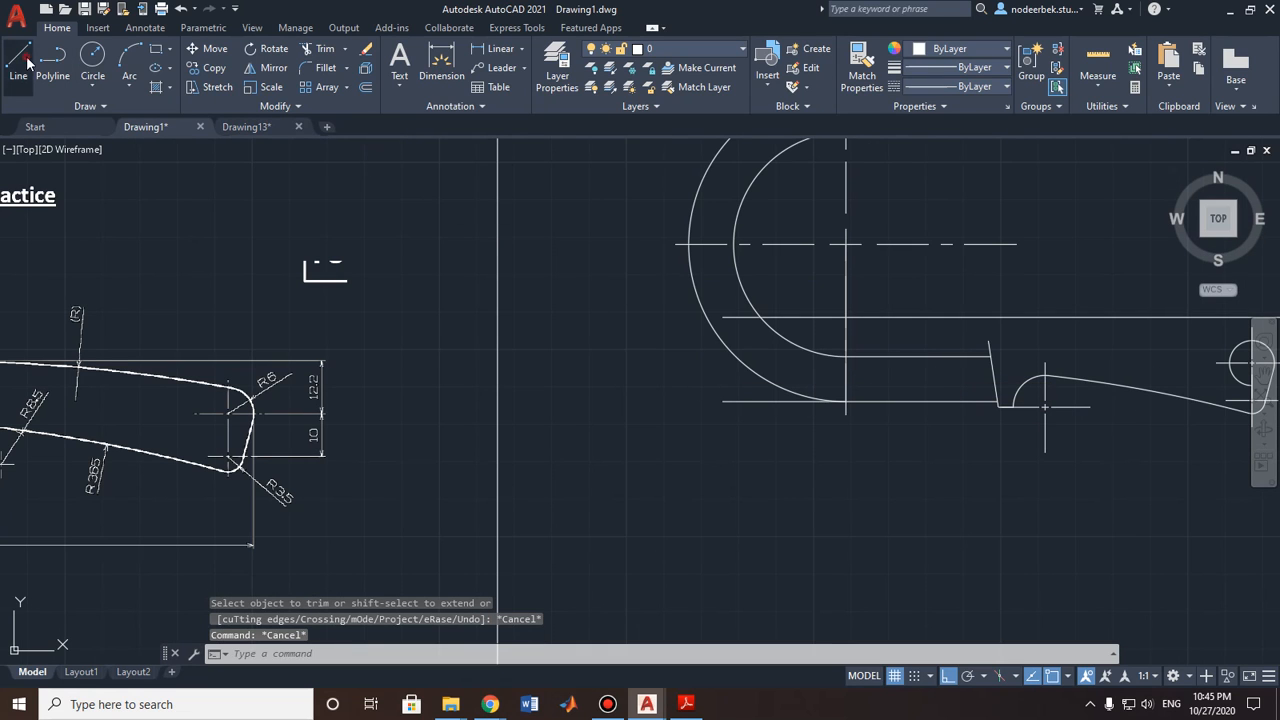
Step: Draw a vertical line from the left end of the lowest blade line up across the outer arc and the top horizontal line
left_click(20, 62)
left_click(722, 401)
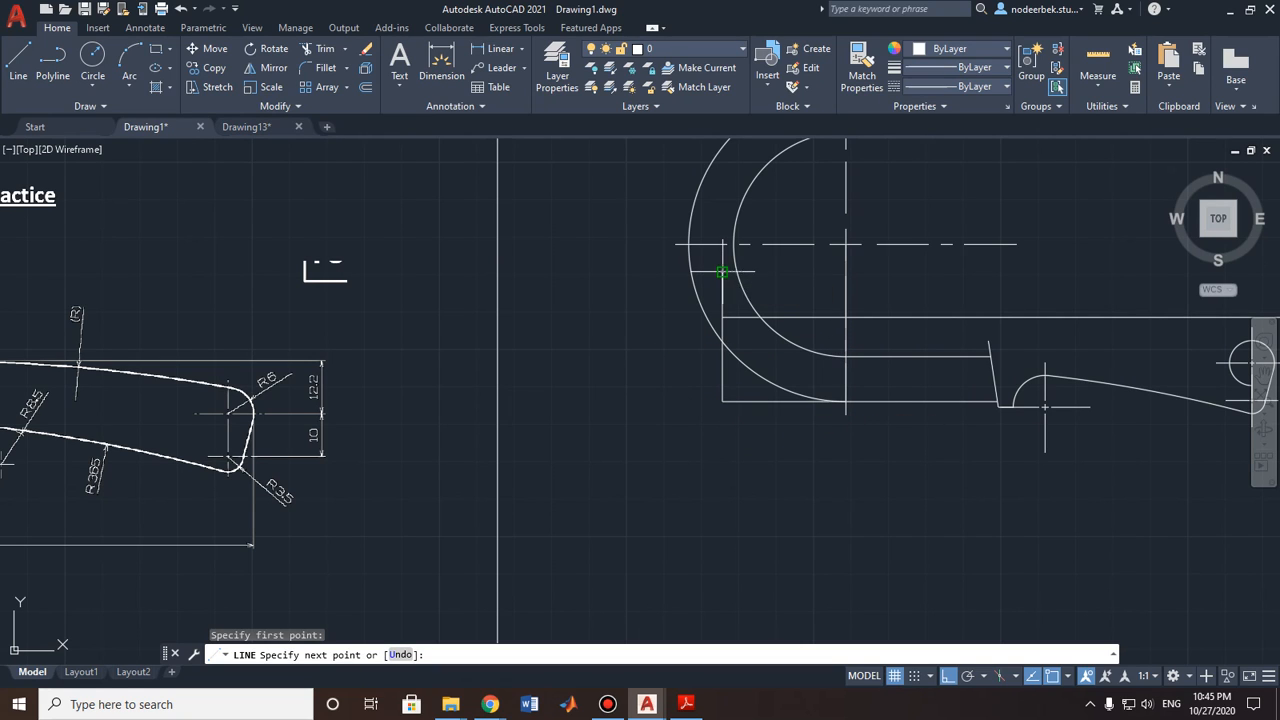
key("Escape")
Step: Examine where the new vertical line crosses the outer blade arc, and compare that point with the blade tip on the reference sheet
scroll(740, 363, "up", 4)
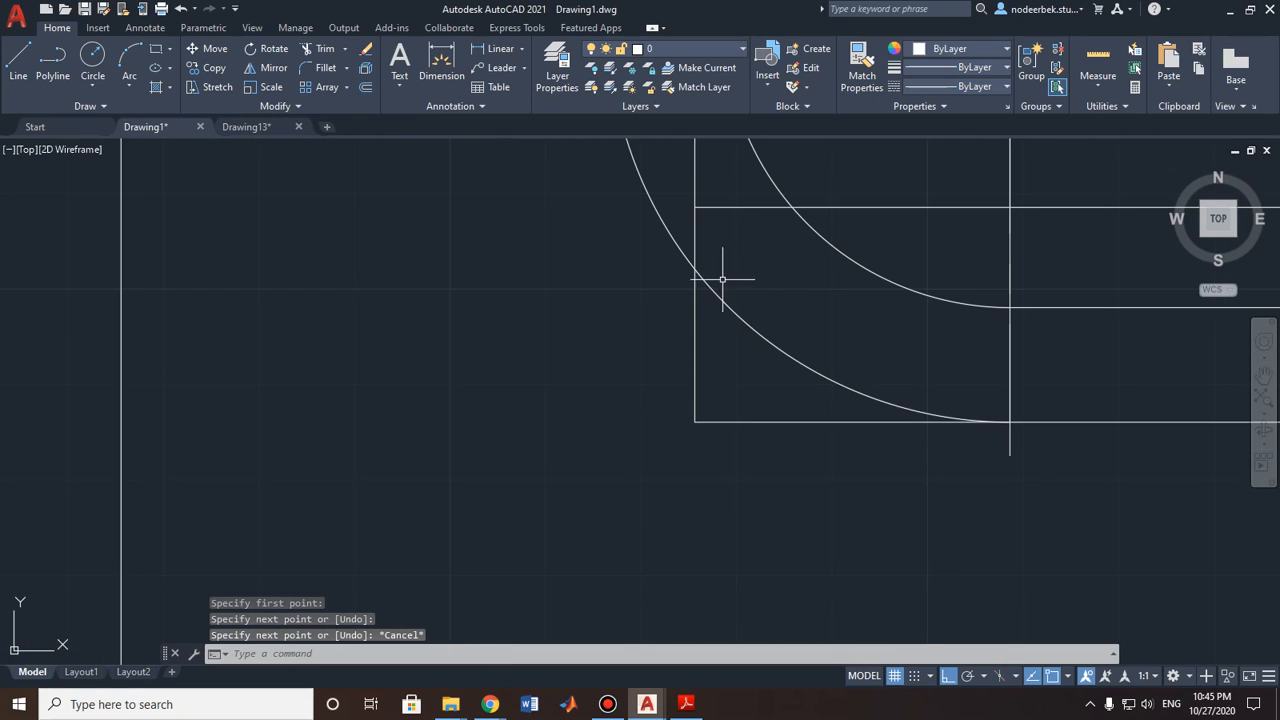
scroll(695, 270, "up", 5)
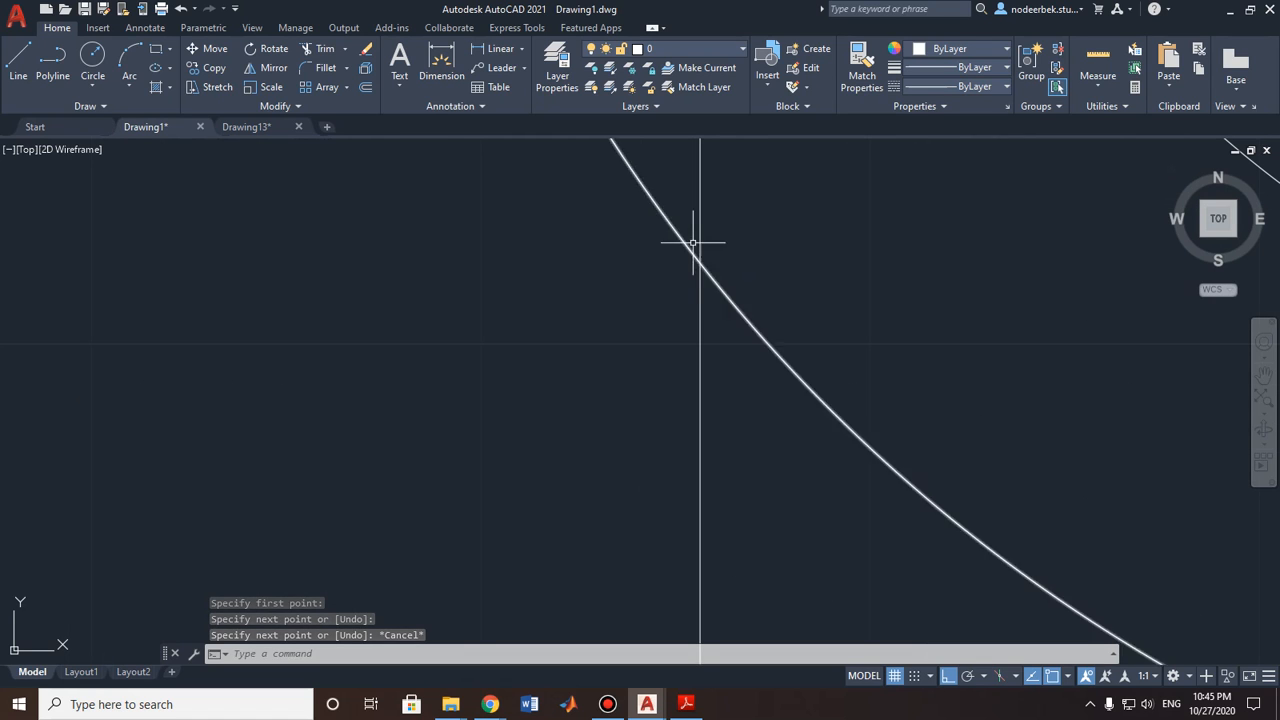
scroll(711, 271, "down", 4)
scroll(713, 273, "down", 2)
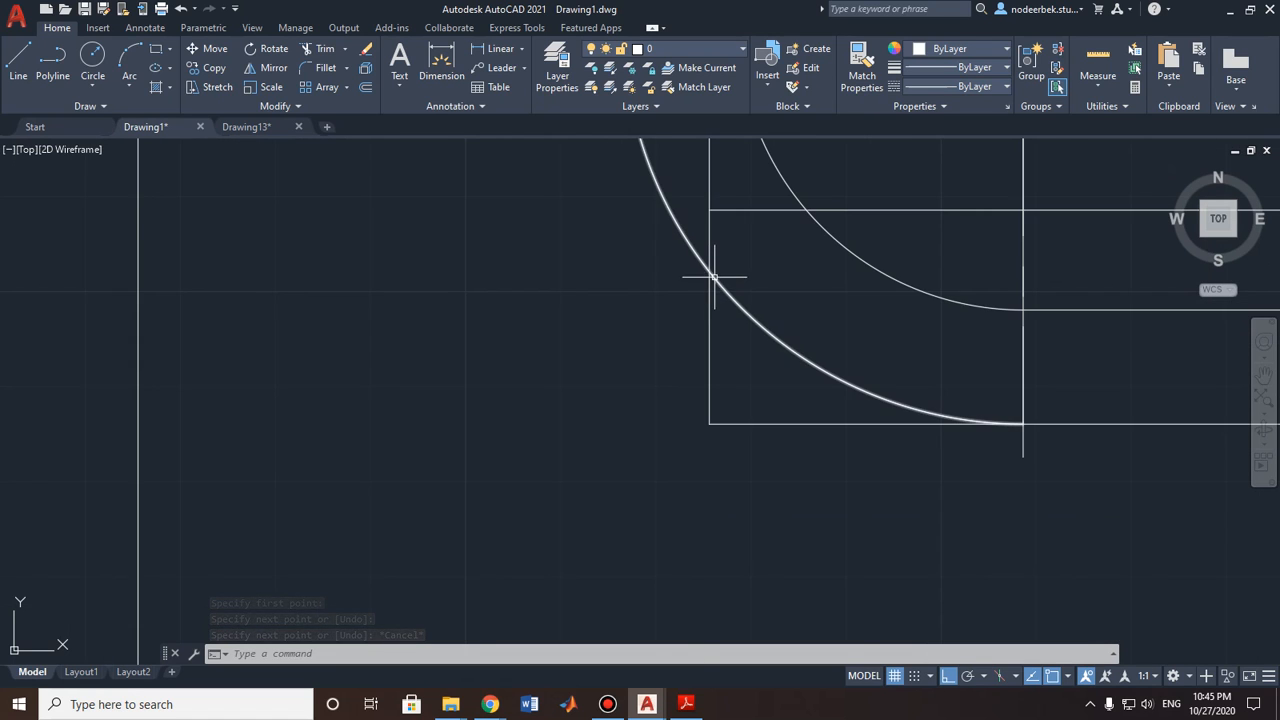
scroll(528, 303, "down", 4)
middle_click_drag(484, 308, 1058, 305)
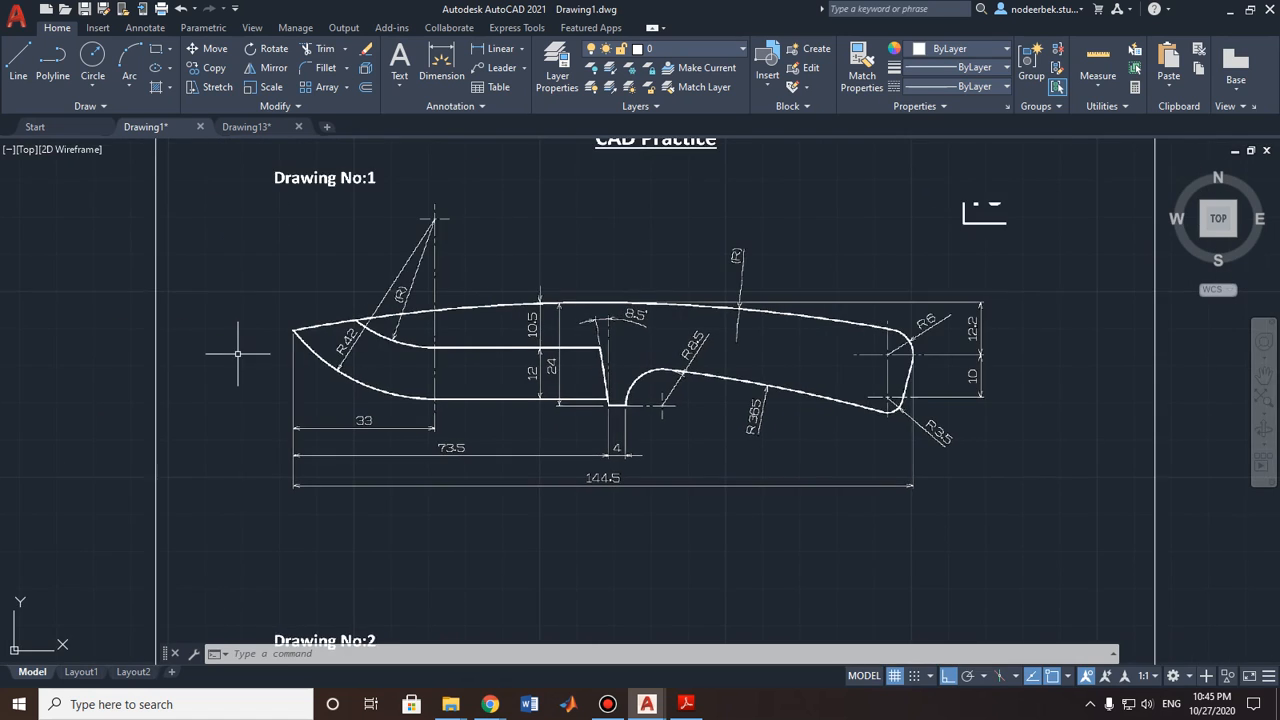
scroll(229, 357, "up", 4)
scroll(380, 300, "down", 6)
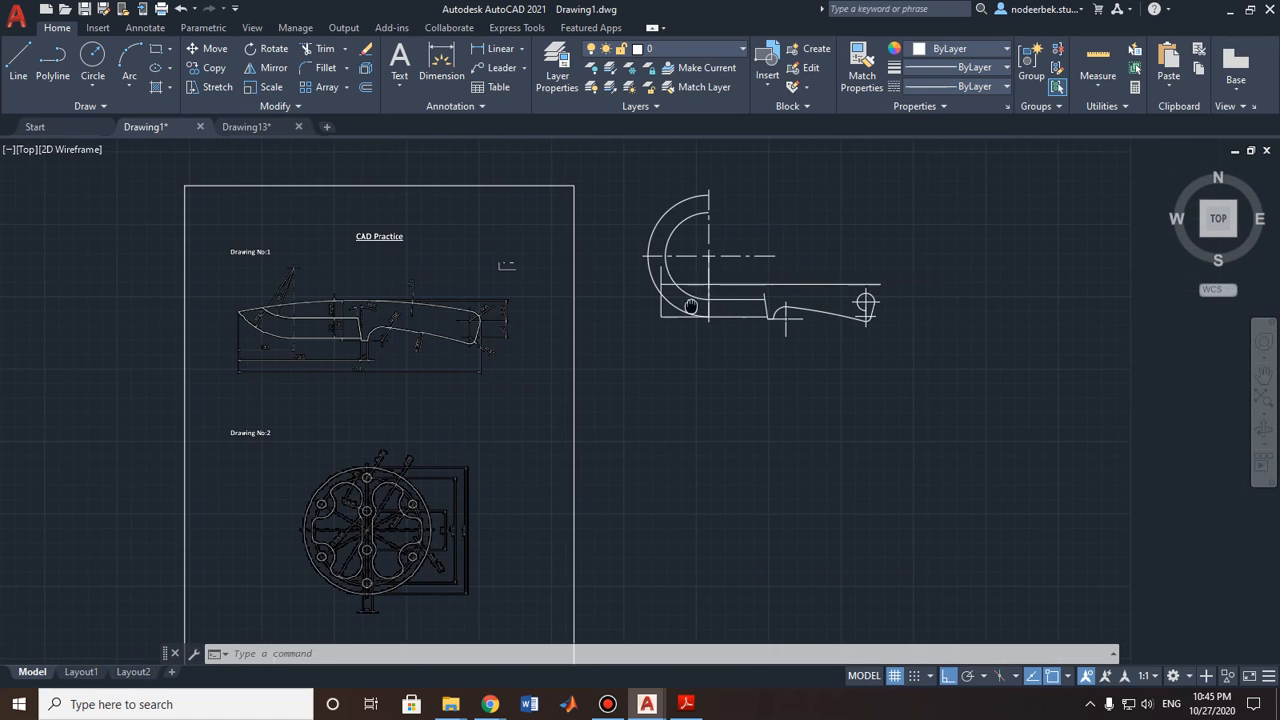
scroll(686, 271, "up", 4)
scroll(602, 363, "up", 3)
scroll(602, 363, "up", 2)
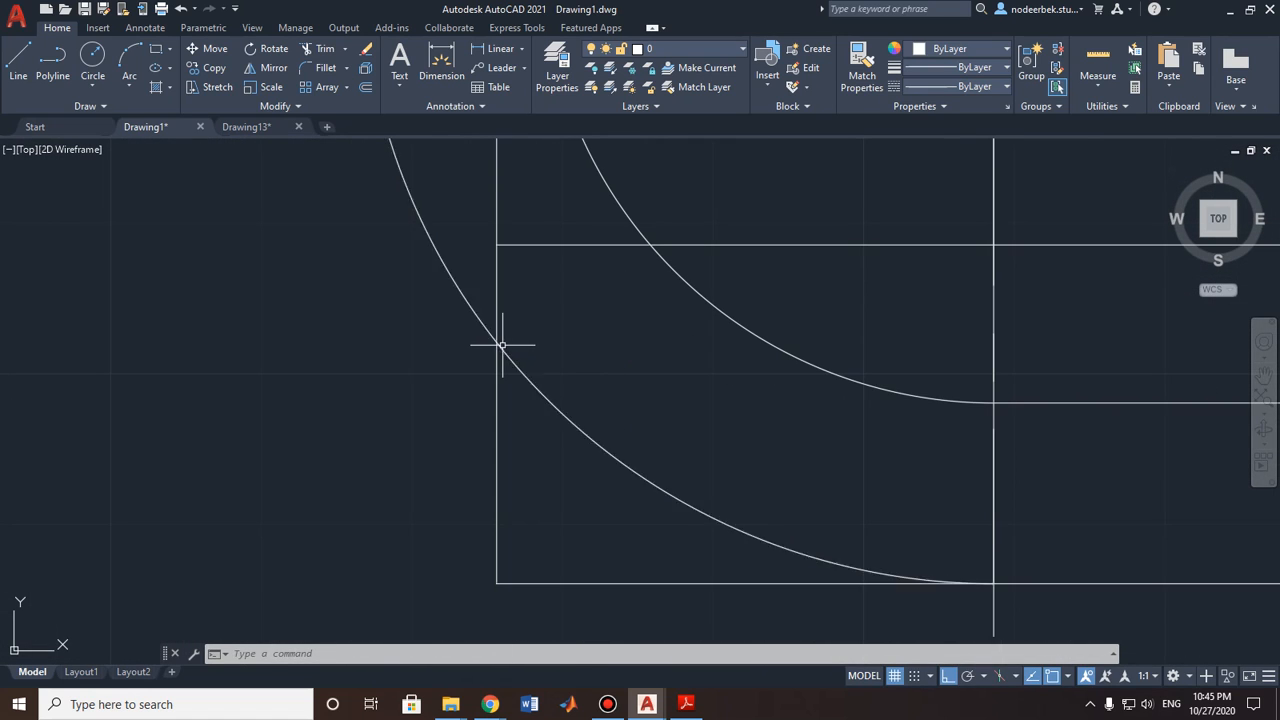
scroll(502, 344, "down", 4)
middle_click_drag(502, 344, 463, 343)
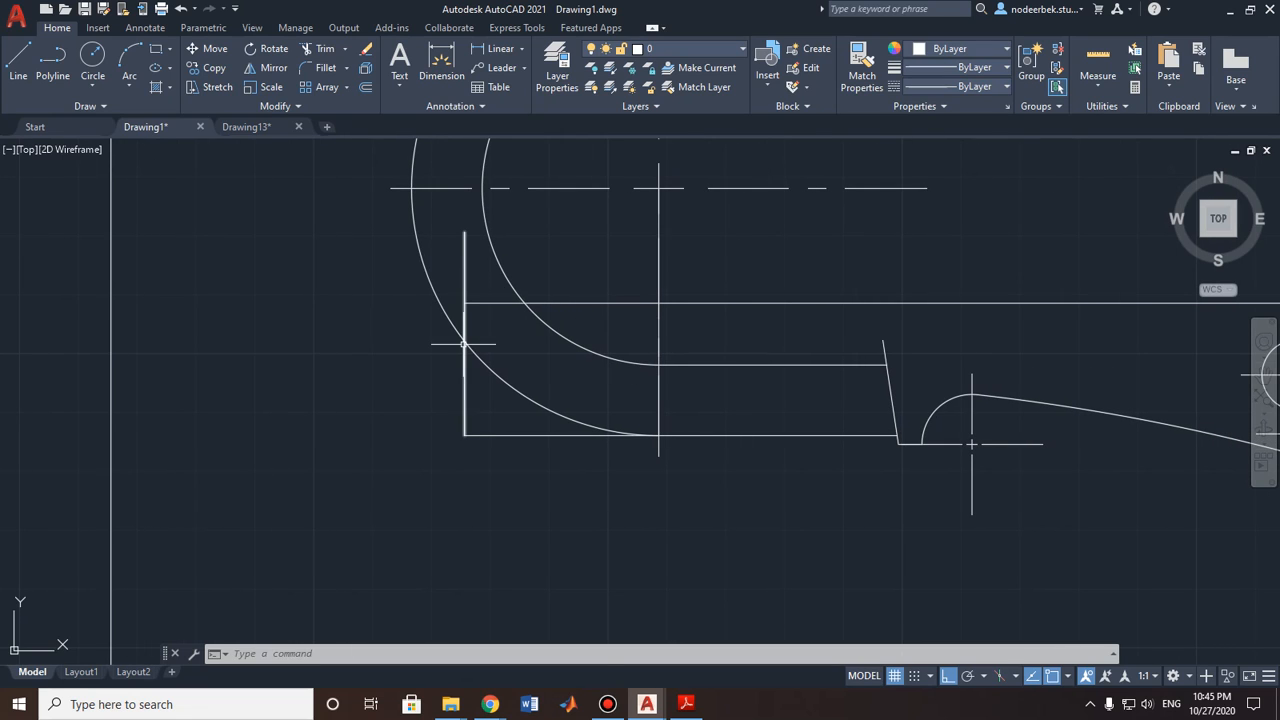
middle_click_drag(785, 340, 516, 339)
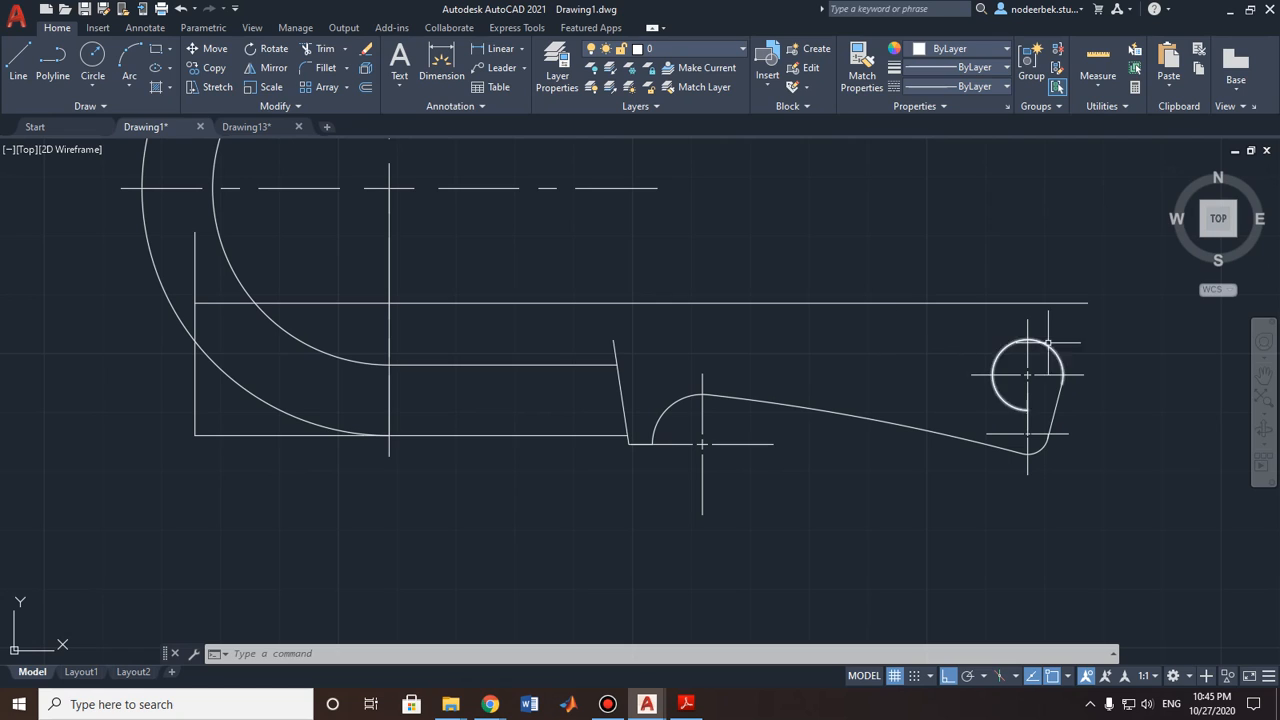
left_click(133, 68)
left_click(137, 80)
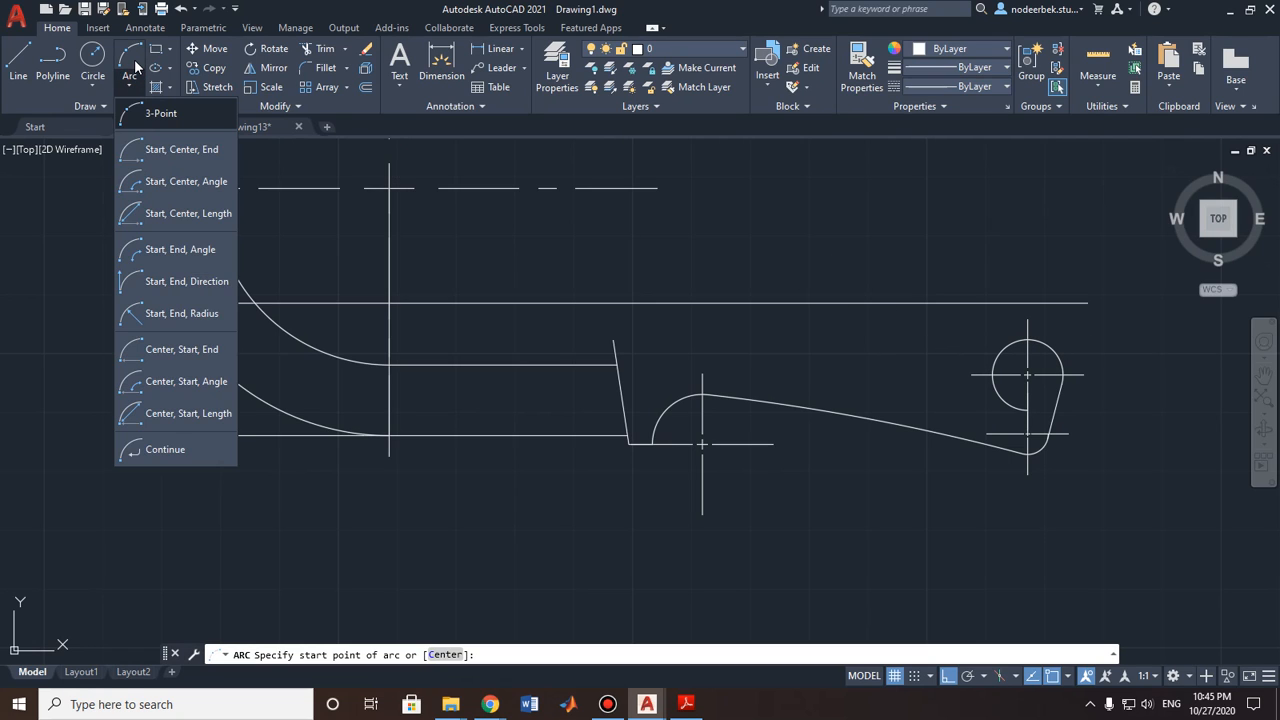
left_click(134, 59)
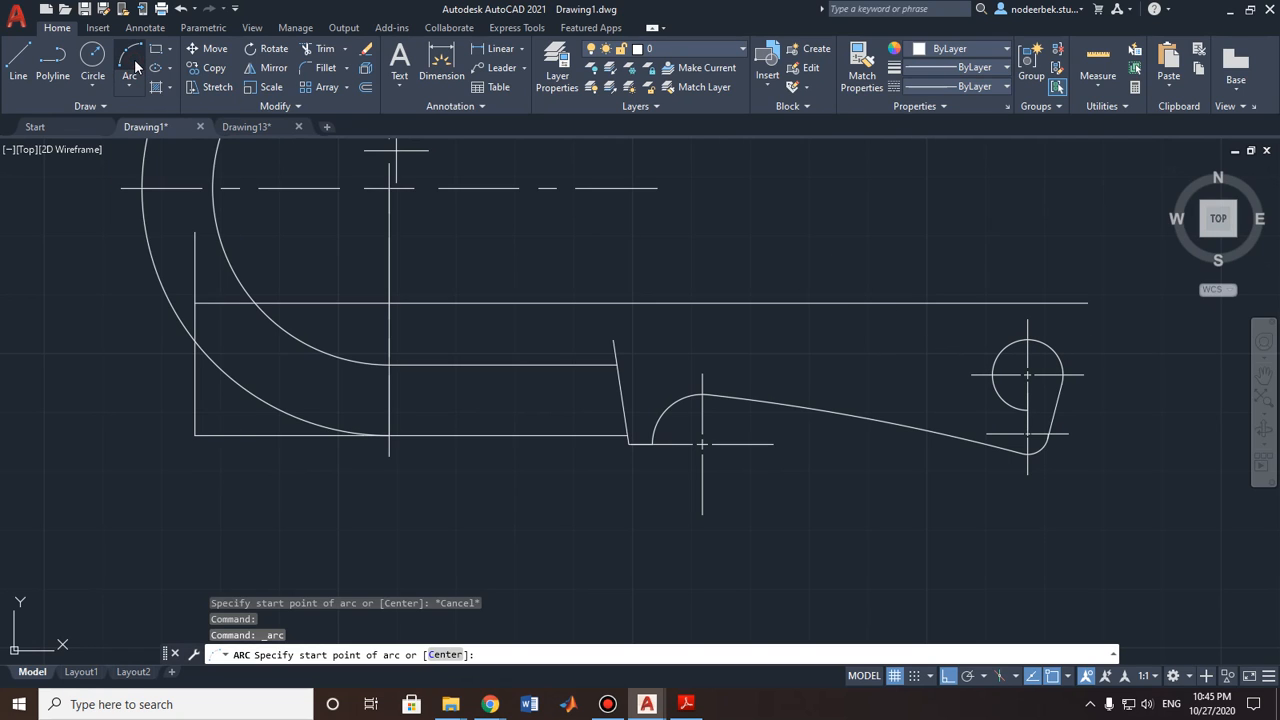
left_click(190, 340)
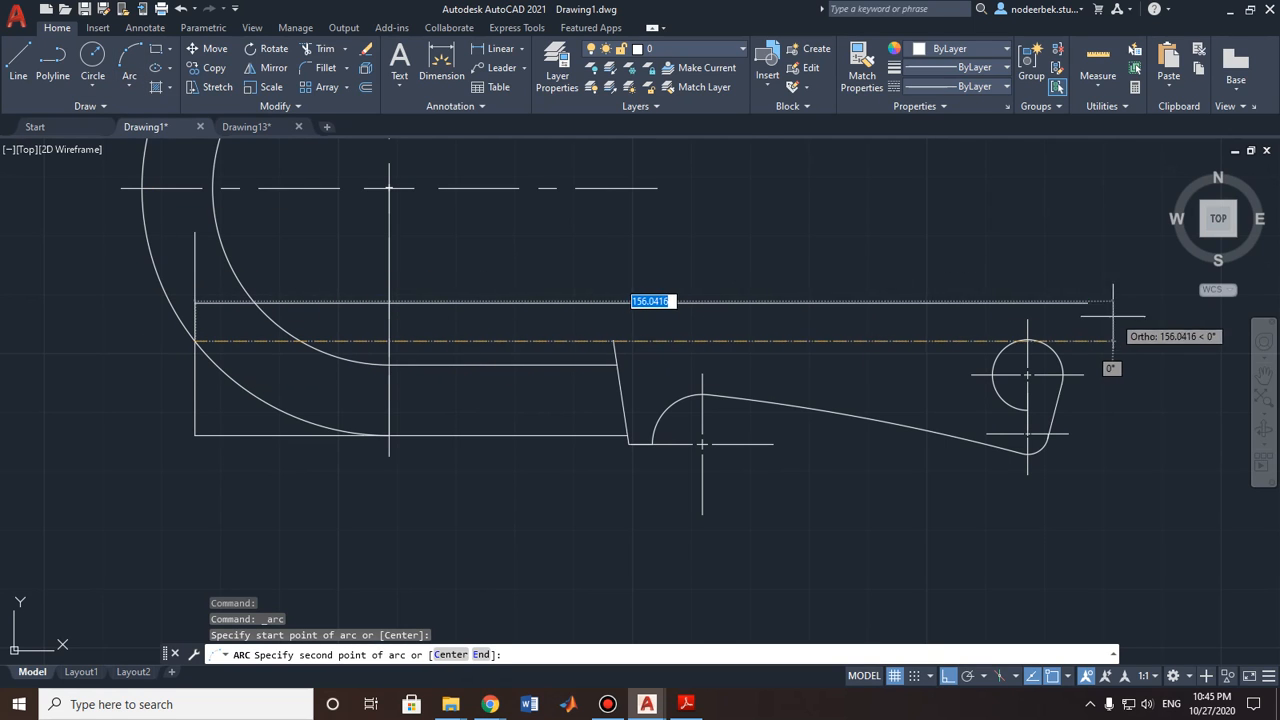
left_click(1027, 375)
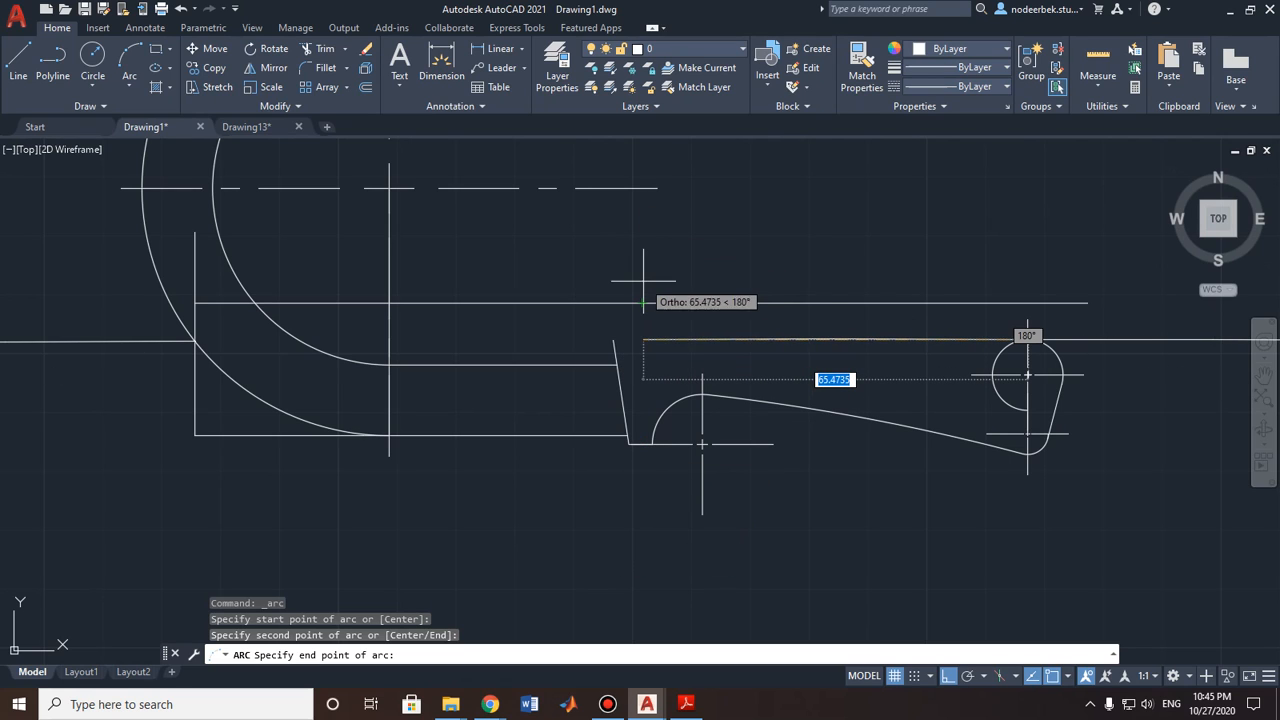
key("F8")
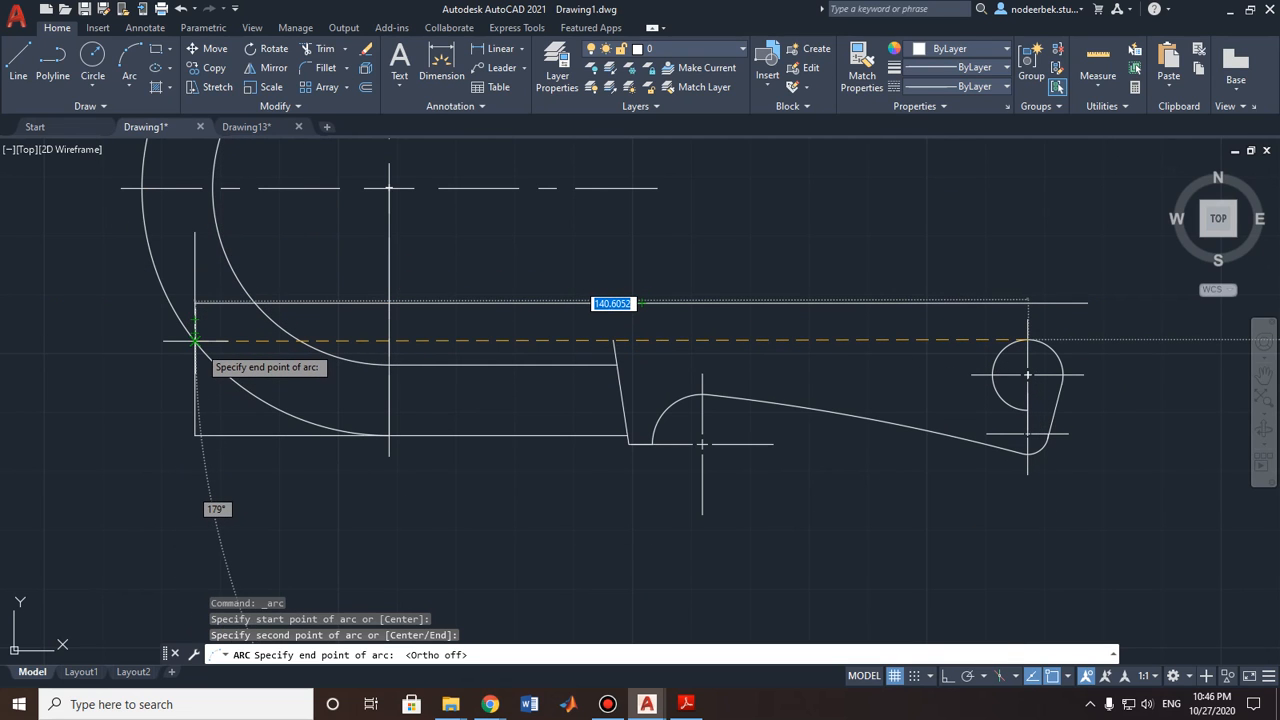
key("Escape")
Step: Examine where the reference knife's long upper curve meets the top level and the R6 arc, and compare it with the redrawn profile's notch
scroll(280, 348, "down", 4)
middle_click_drag(139, 364, 455, 328)
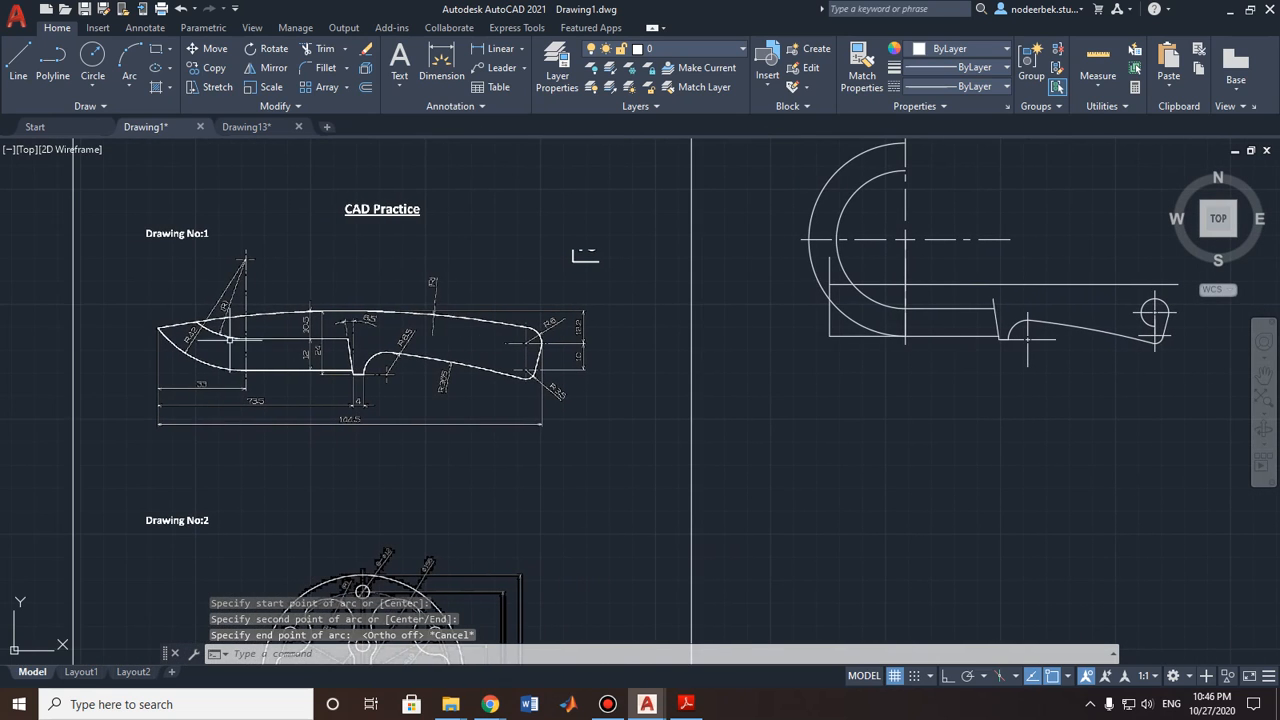
scroll(229, 340, "up", 4)
scroll(234, 367, "up", 1)
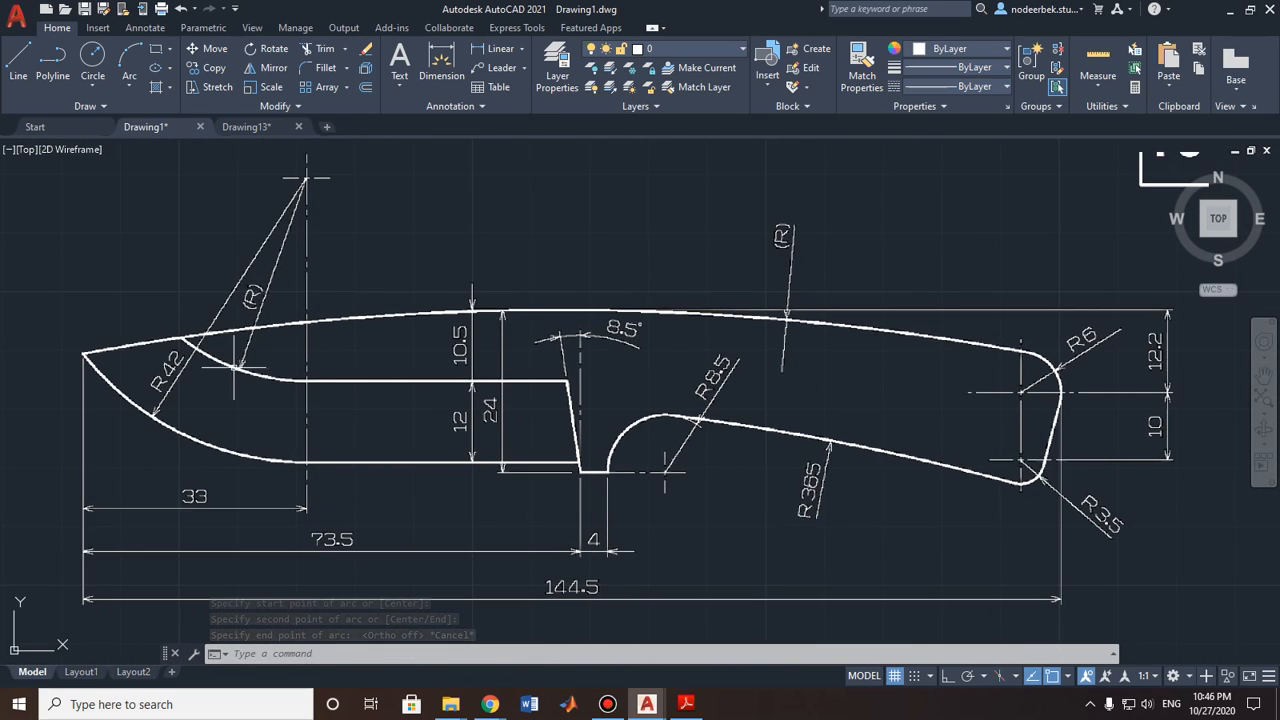
middle_click_drag(861, 263, 775, 361)
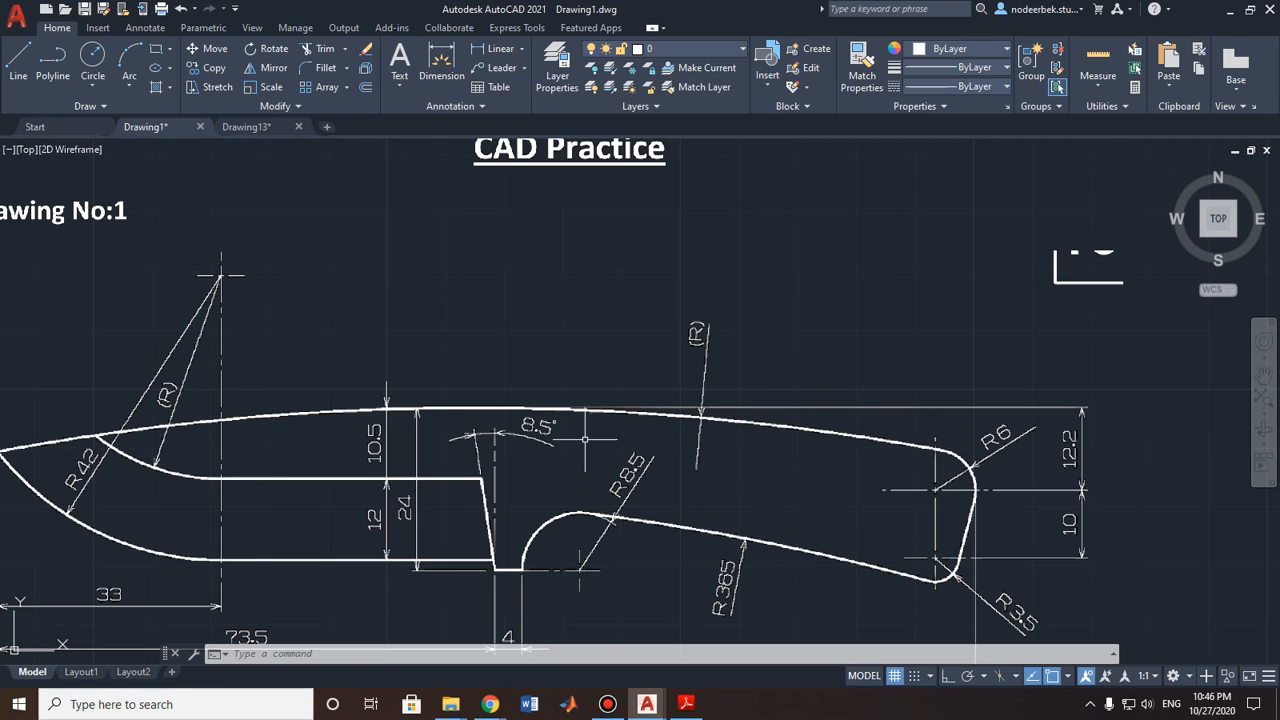
scroll(507, 452, "down", 1)
middle_click_drag(807, 443, 661, 385)
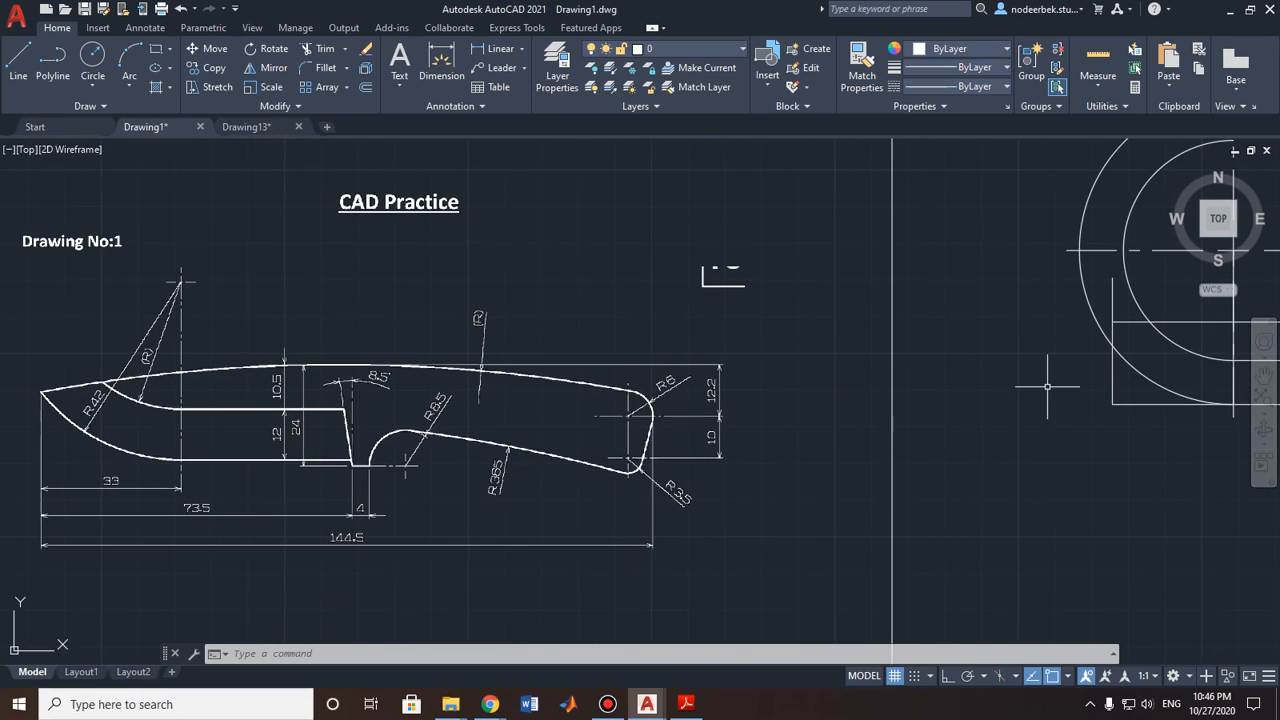
mouse_move(1070, 386)
middle_mouse_down()
mouse_move(786, 400)
mouse_move(791, 383)
mouse_move(877, 380)
mouse_move(773, 393)
middle_mouse_up()
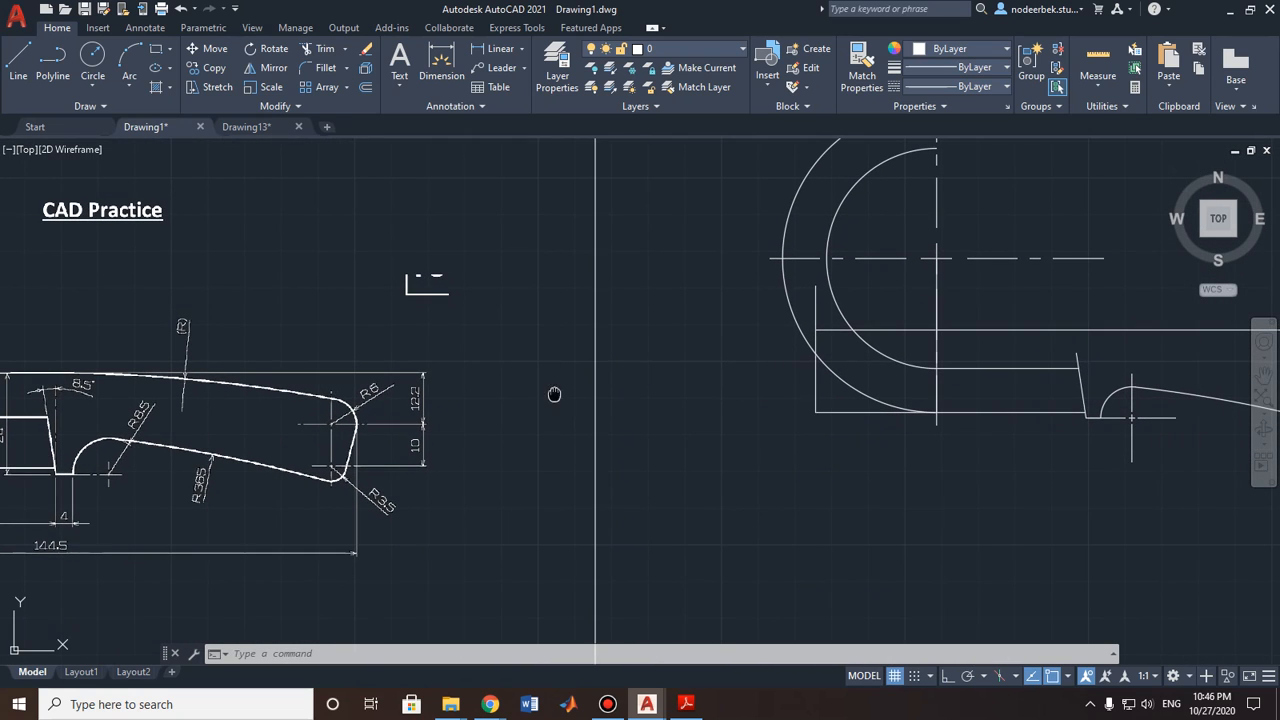
middle_click_drag(554, 394, 766, 382)
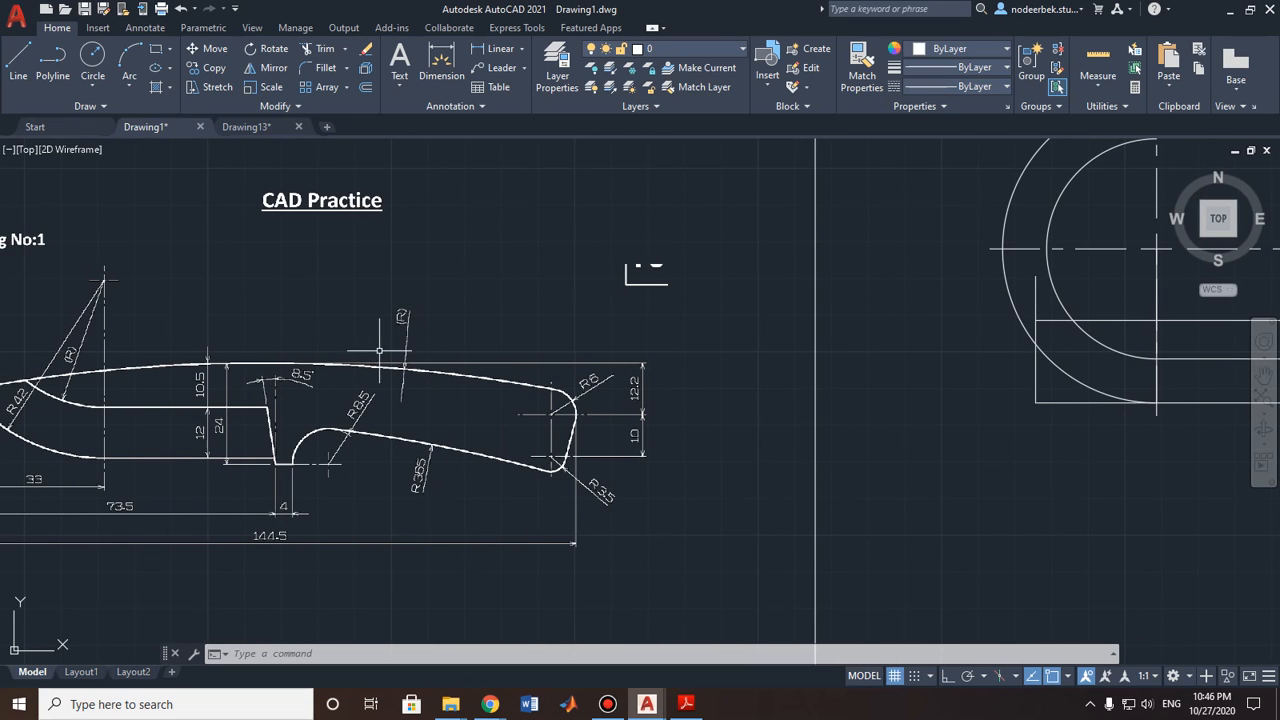
middle_click_drag(379, 350, 524, 347)
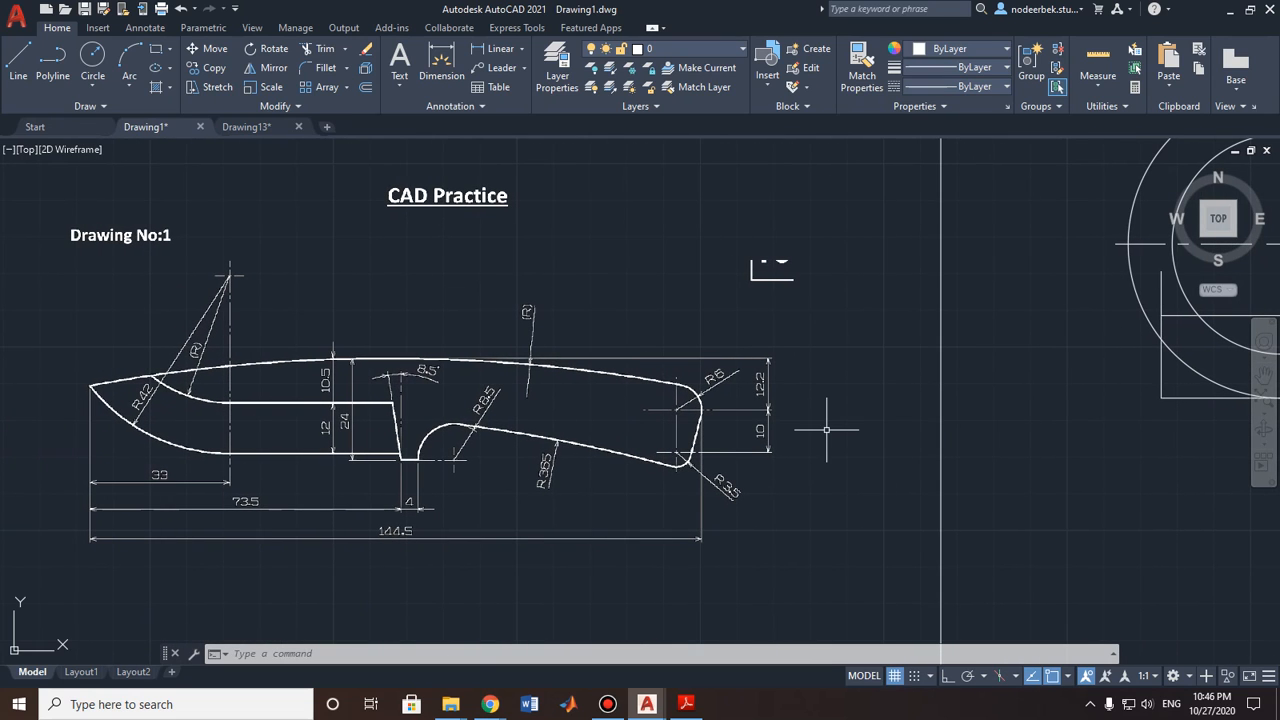
left_click(134, 86)
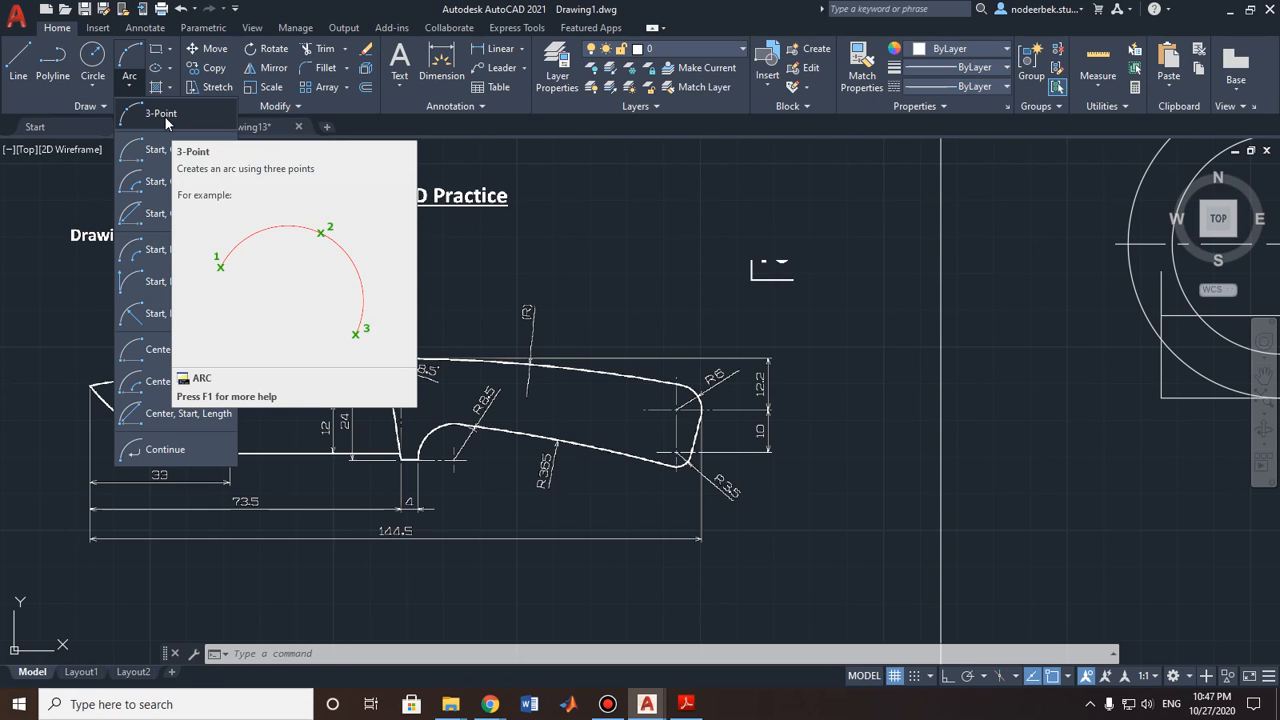
left_click(390, 13)
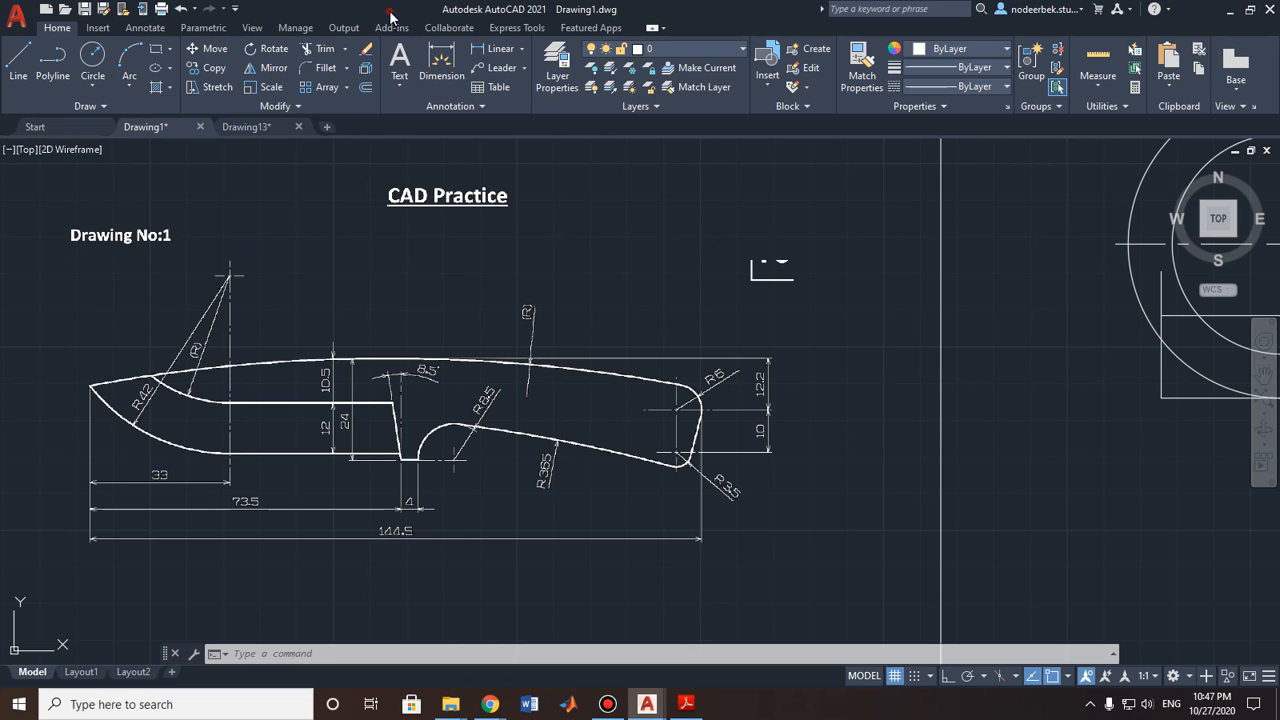
middle_click_drag(904, 436, 569, 394)
middle_click_drag(1065, 401, 670, 397)
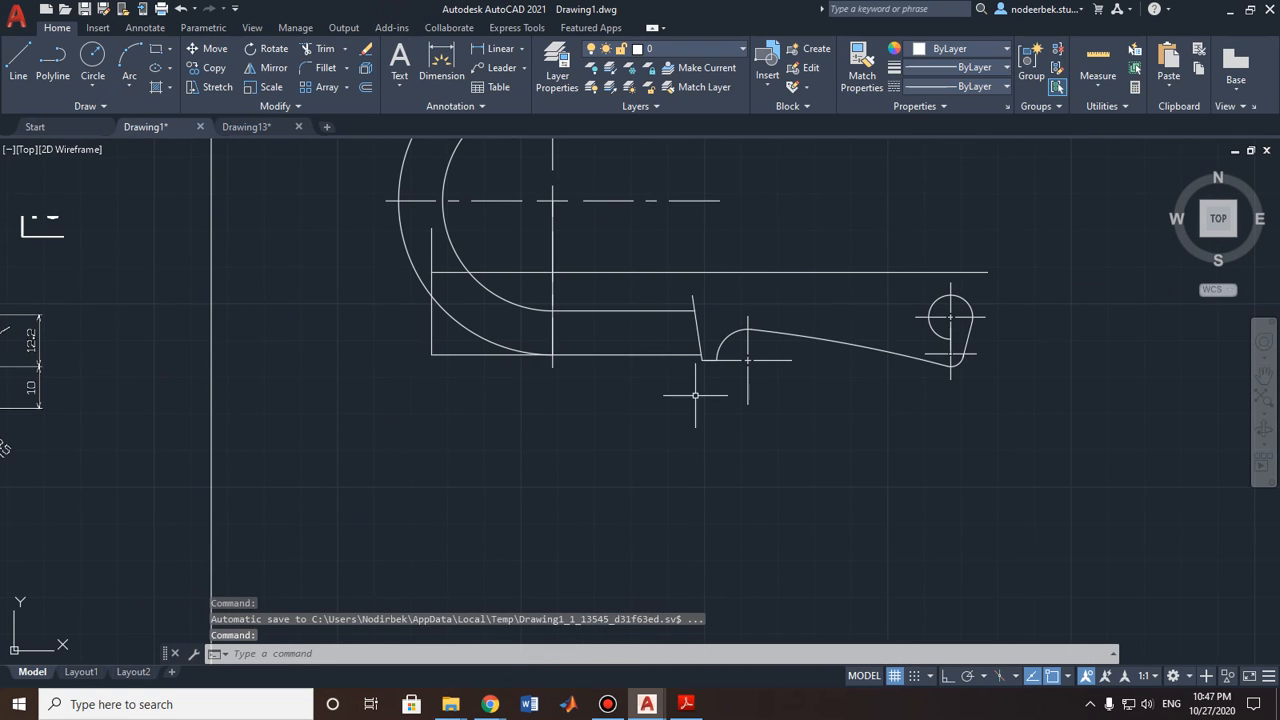
mouse_move(548, 390)
middle_mouse_down()
mouse_move(711, 360)
mouse_move(934, 357)
mouse_move(849, 384)
middle_mouse_up()
scroll(849, 384, "up", 5)
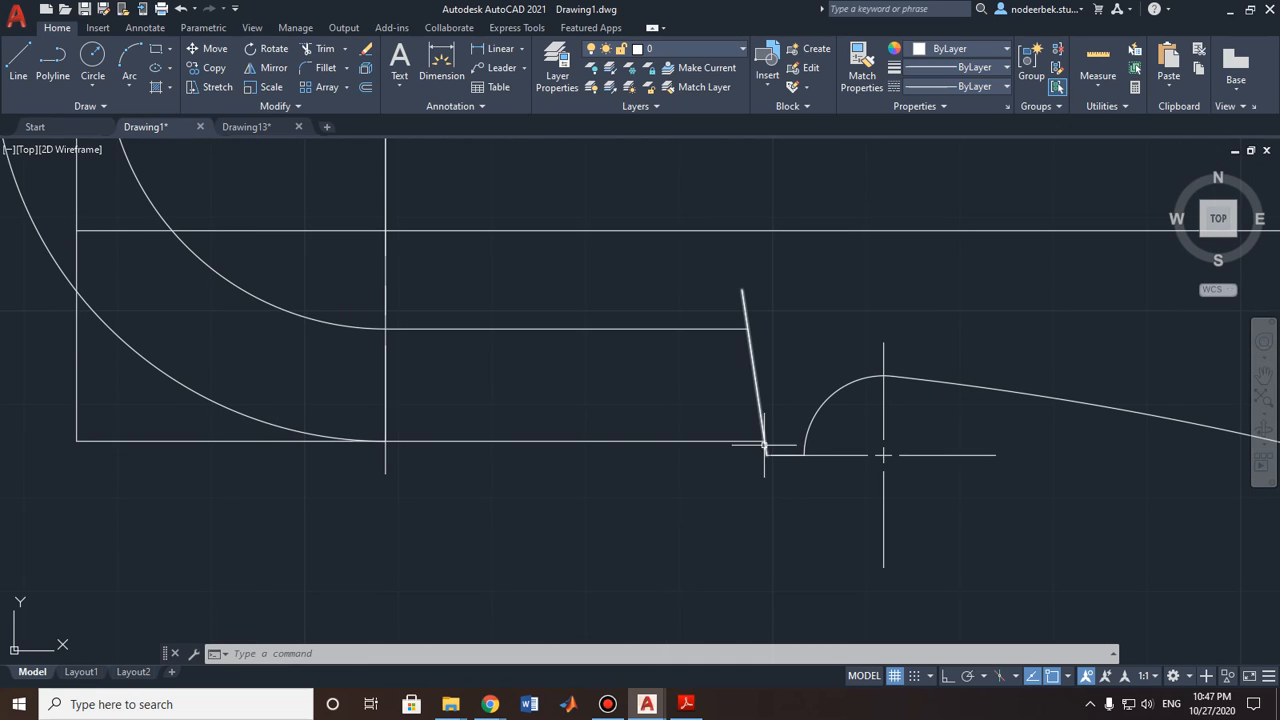
scroll(767, 450, "down", 2)
middle_click_drag(767, 450, 731, 474)
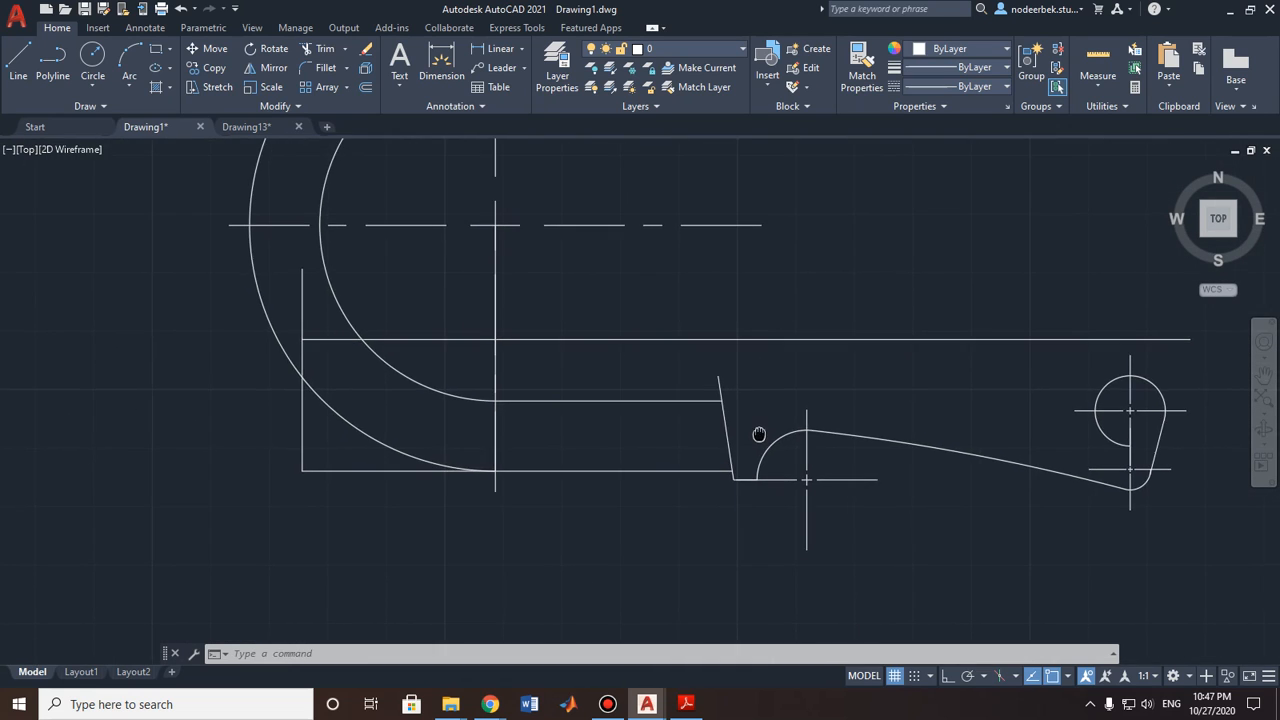
Step: Draw a vertical line from the lower end of the slanted notch edge up past the top horizontal line
left_click(18, 62)
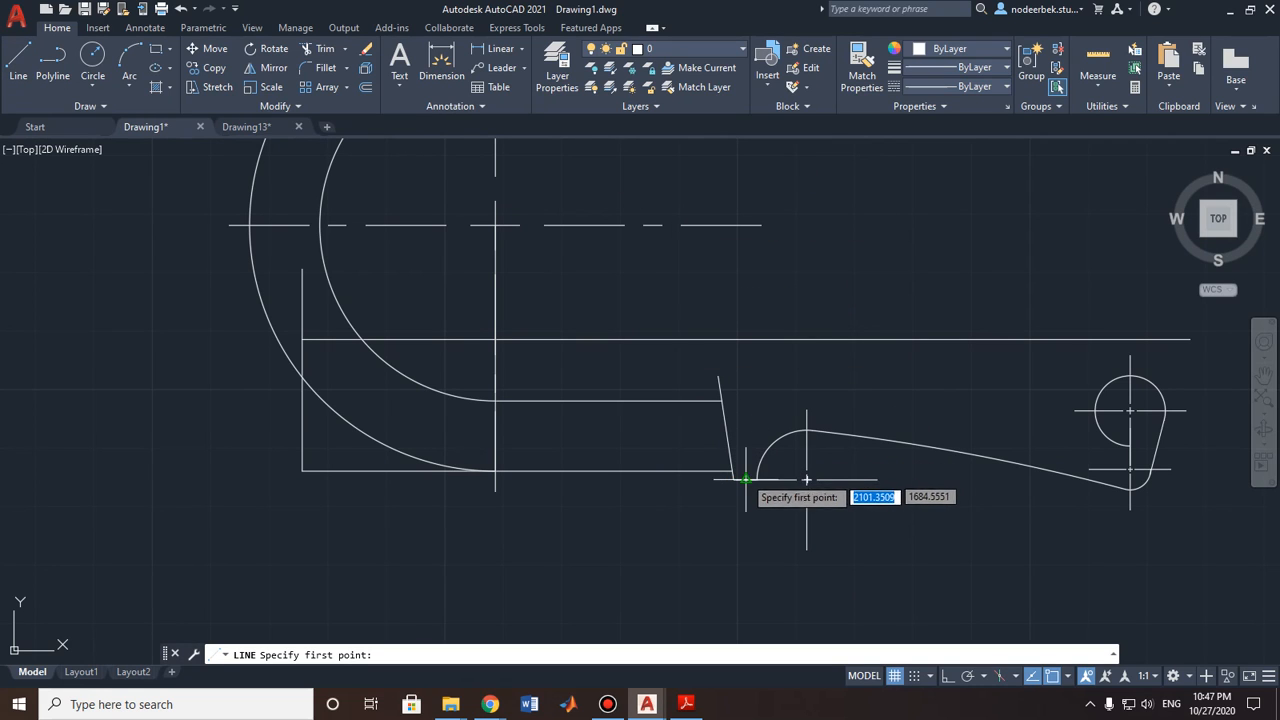
scroll(740, 479, "up", 6)
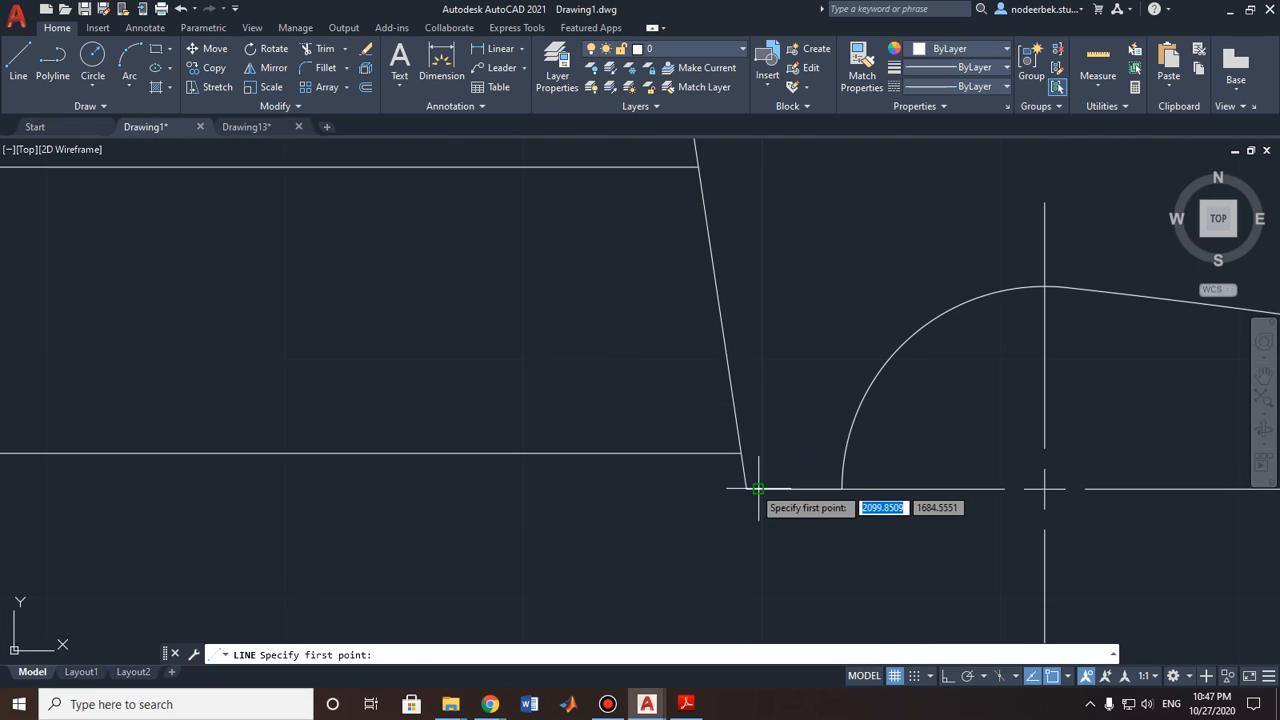
left_click(744, 487)
middle_click_drag(747, 339, 737, 588)
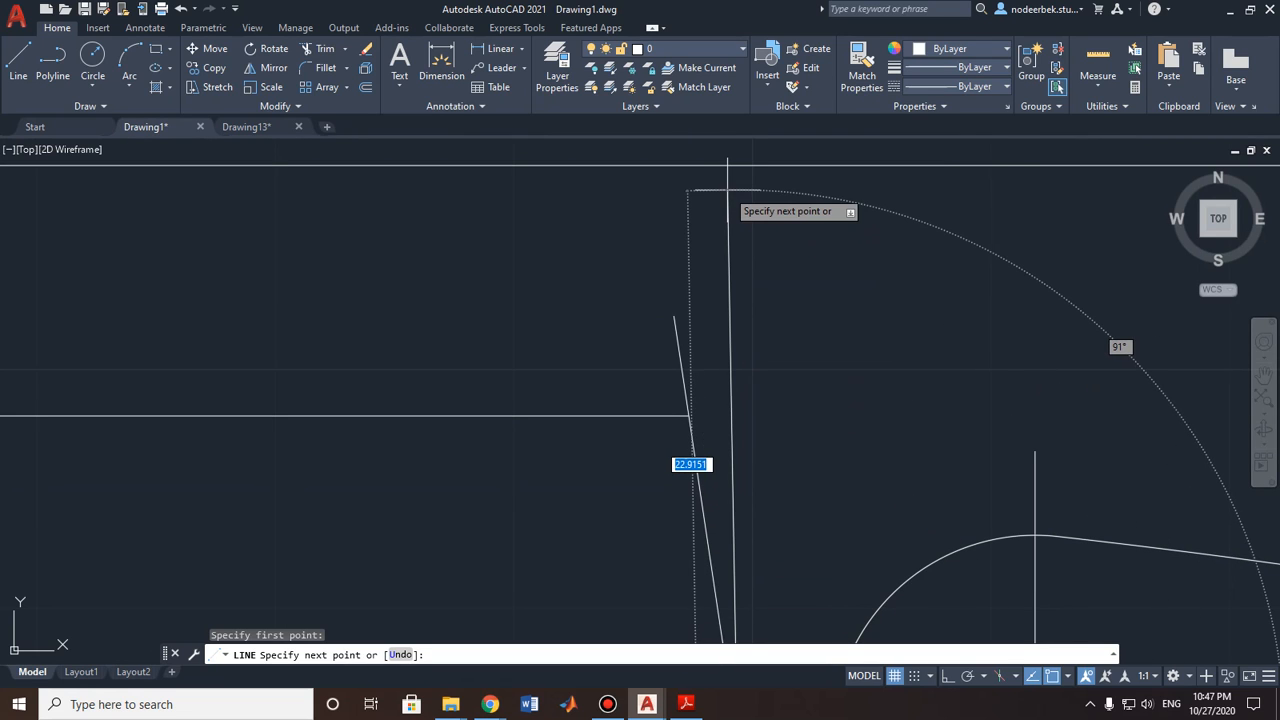
key("F8")
scroll(746, 264, "down", 5)
middle_click_drag(743, 262, 743, 353)
left_click(741, 287)
key("Escape")
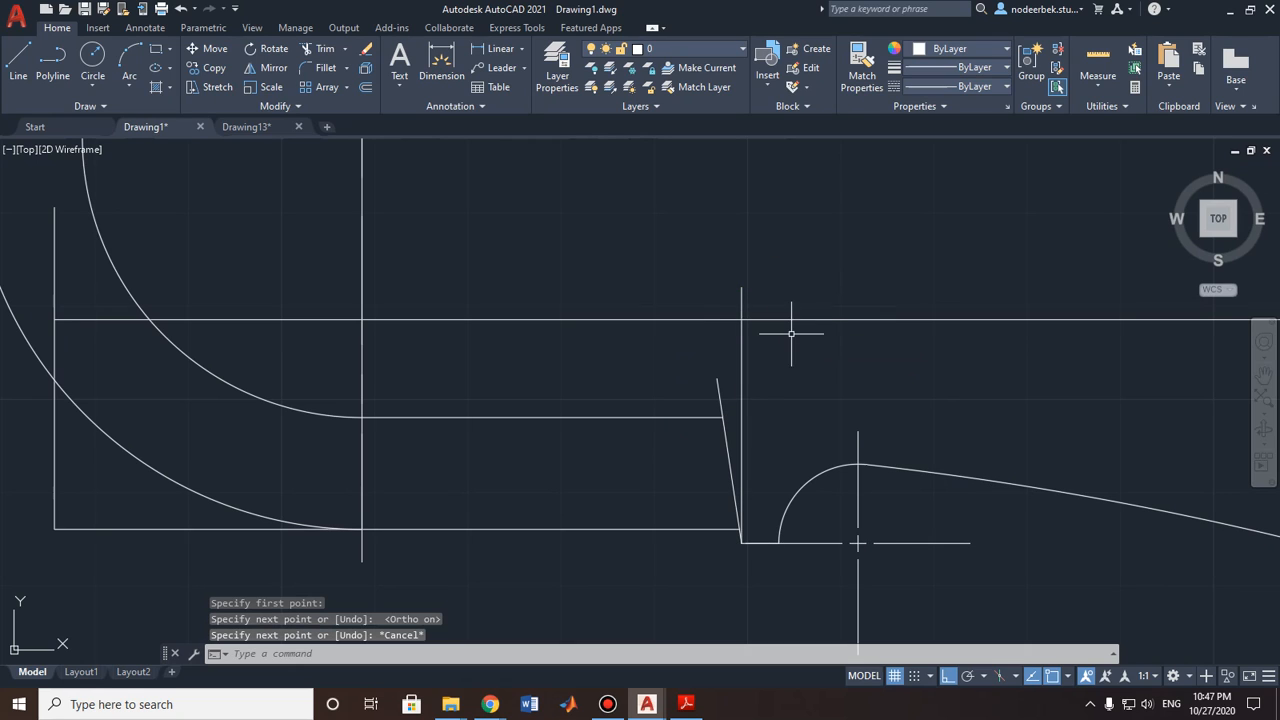
left_click(741, 326)
key("Escape")
scroll(745, 324, "up", 4)
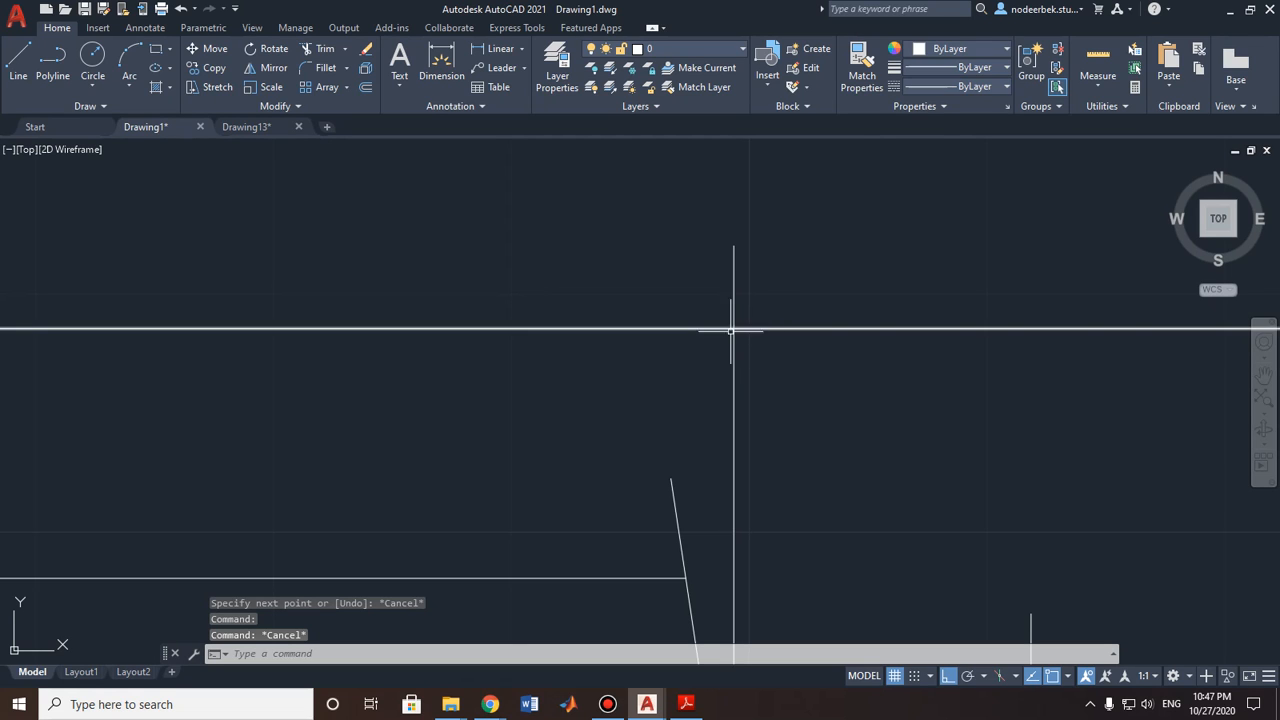
scroll(735, 330, "down", 5)
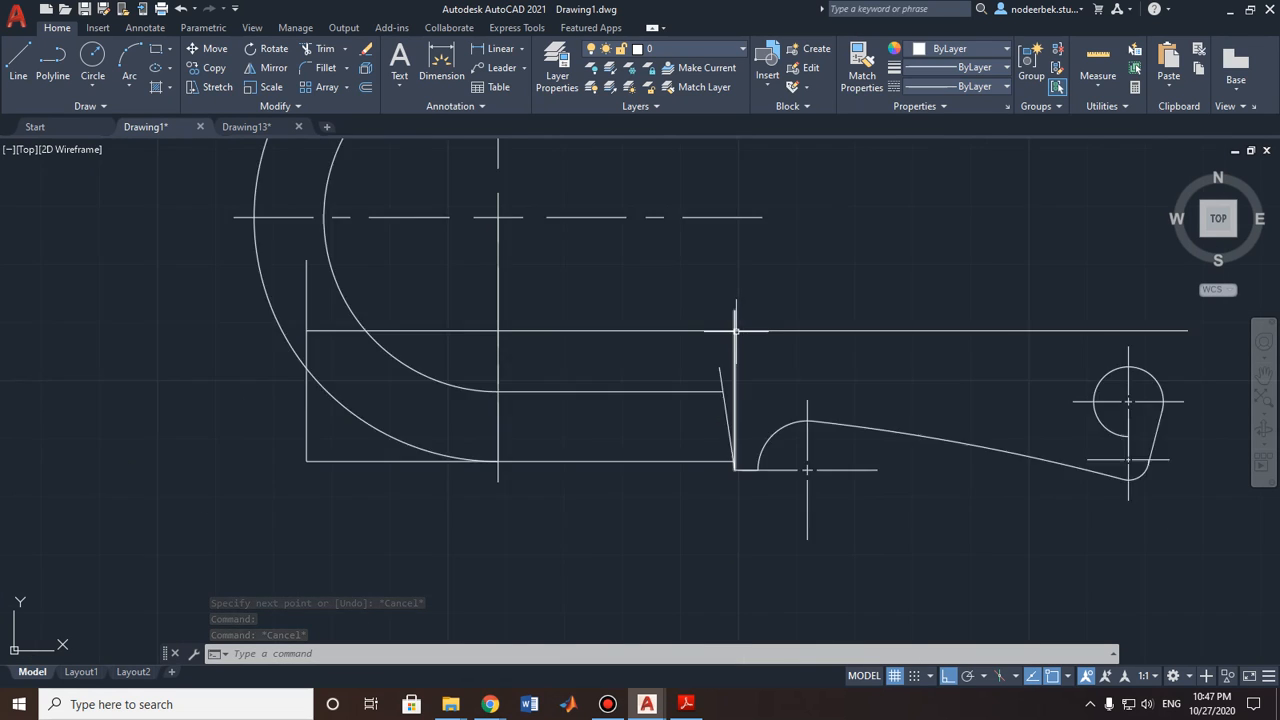
key("Escape")
key("Escape")
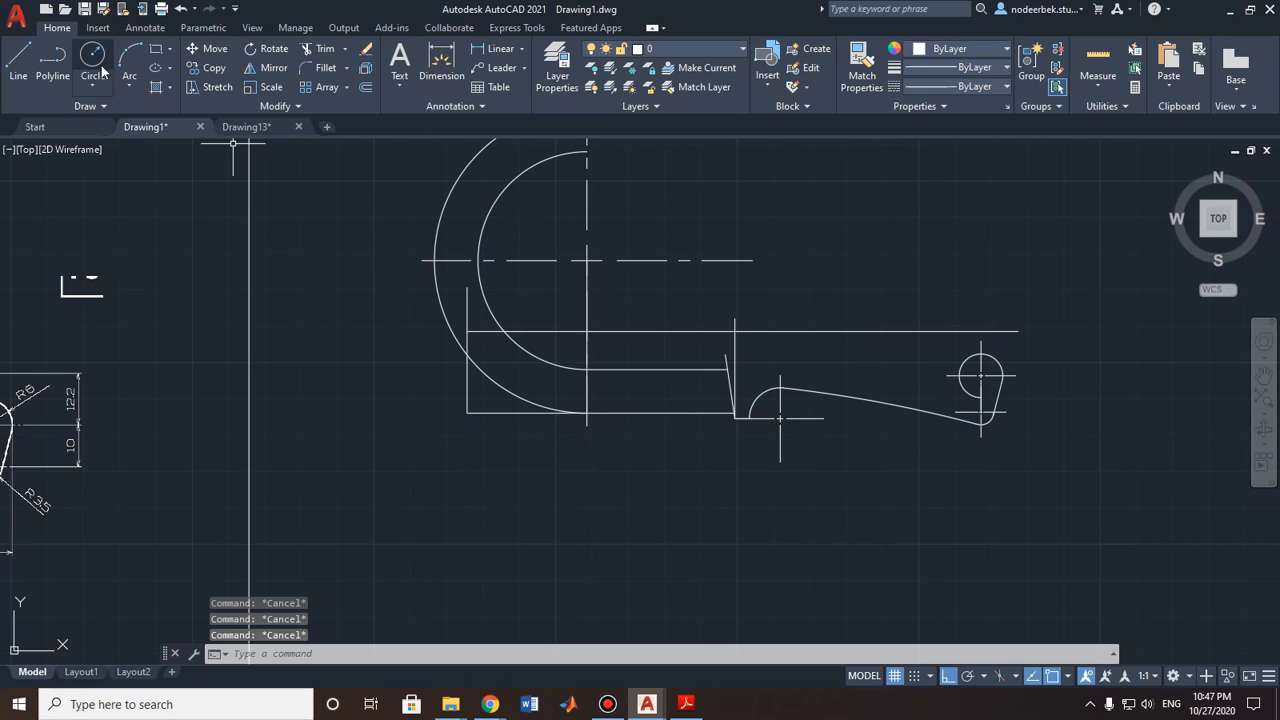
Step: Draw a three-point arc from the blade tip through the crossing of the notch's vertical line and the top horizontal line to the top of the handle-end circle
left_click(129, 62)
scroll(508, 355, "up", 2)
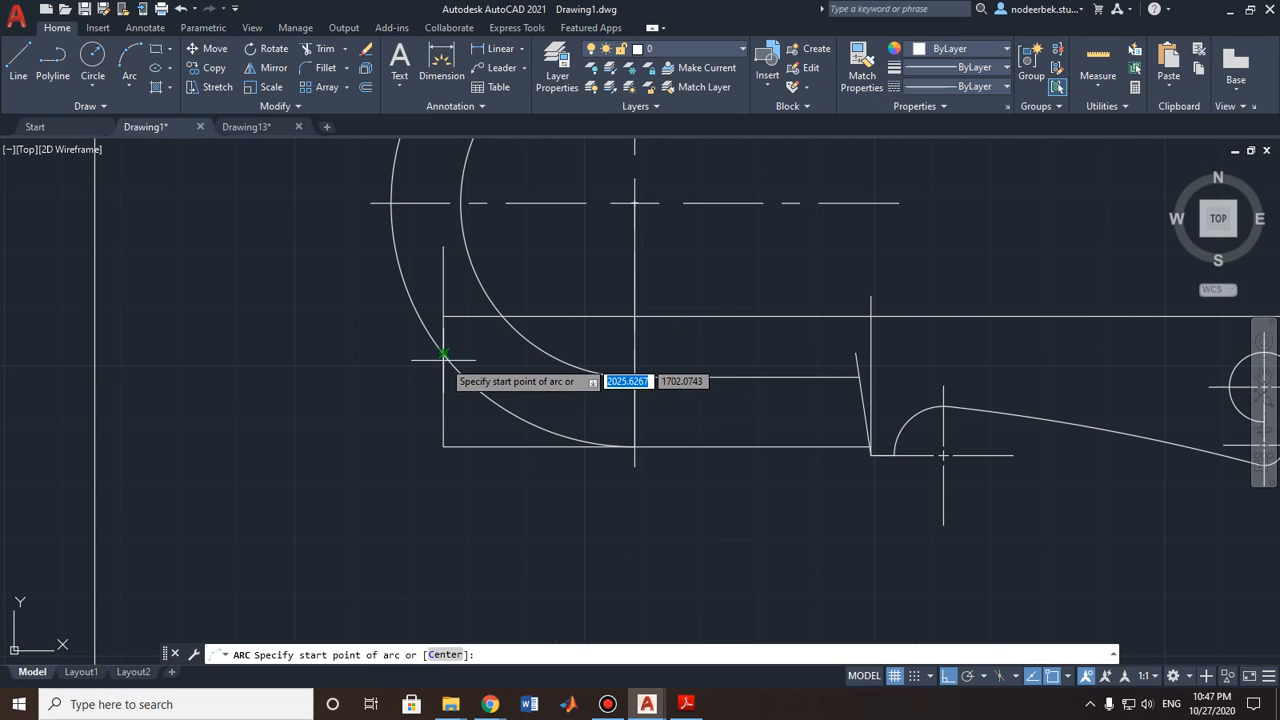
left_click(443, 354)
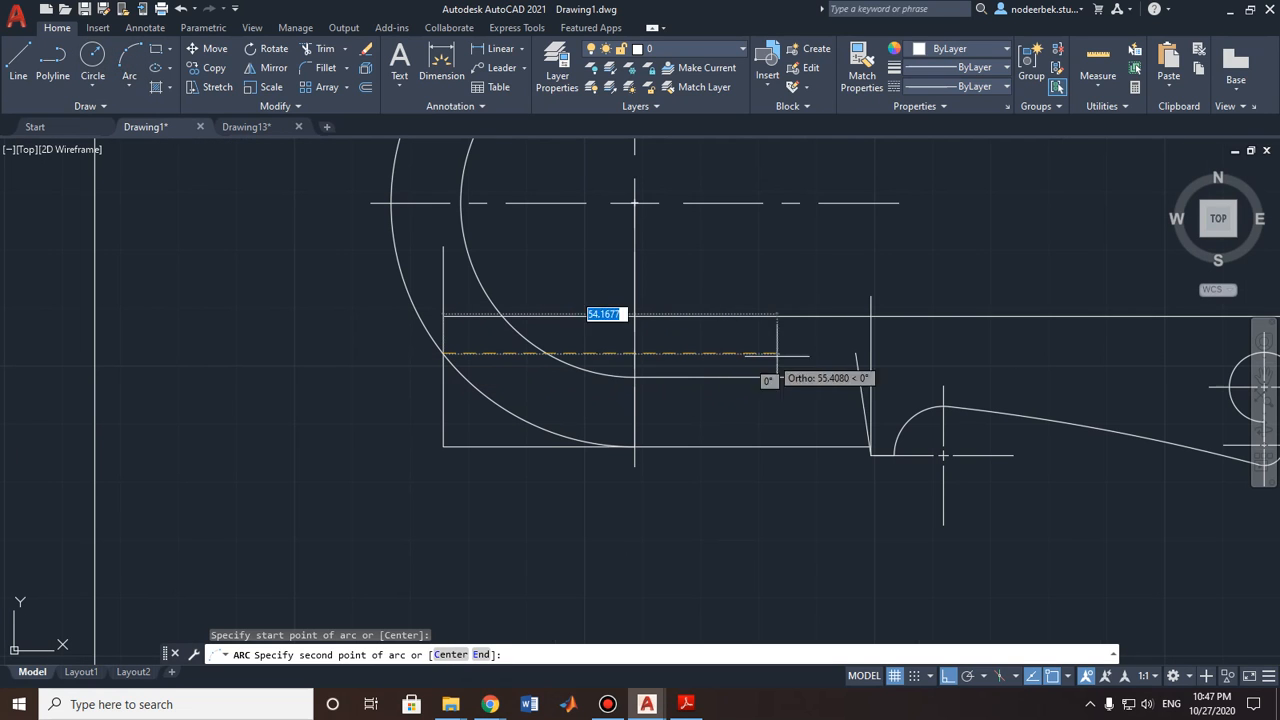
scroll(871, 316, "up", 4)
left_click(871, 316)
scroll(871, 316, "down", 3)
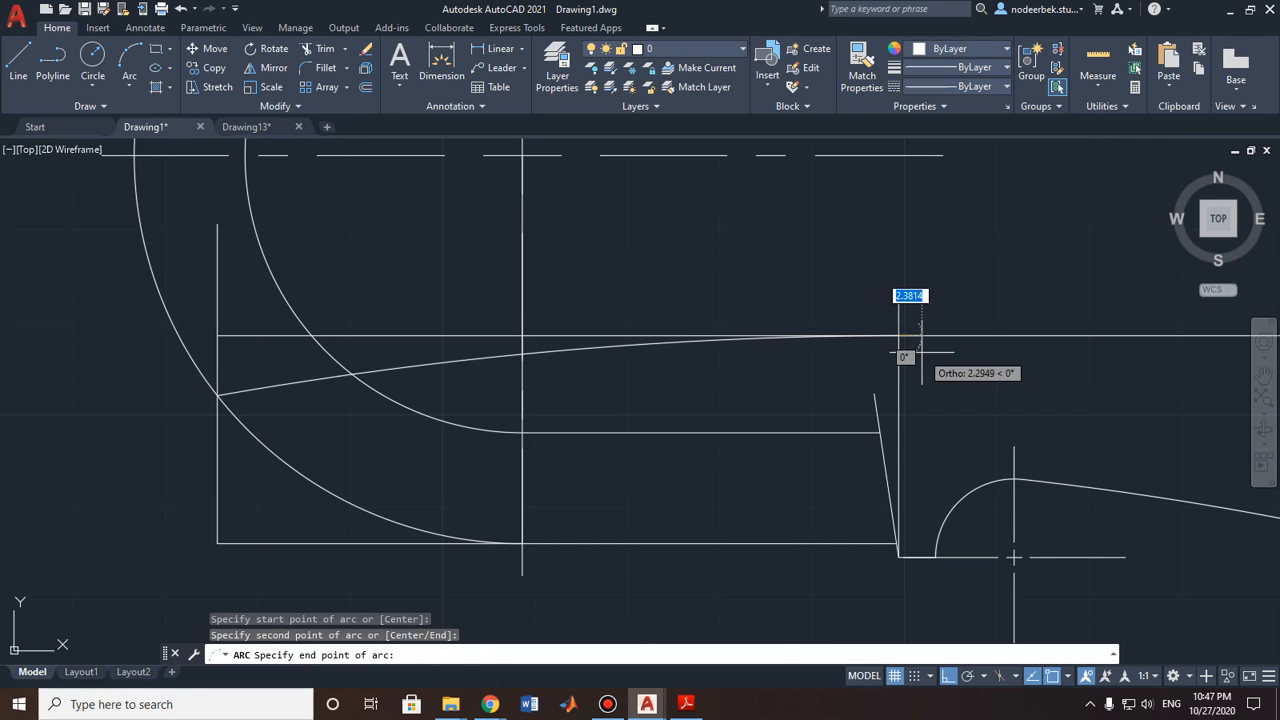
middle_click_drag(998, 357, 483, 363)
scroll(969, 376, "up", 6)
scroll(1060, 421, "up", 2)
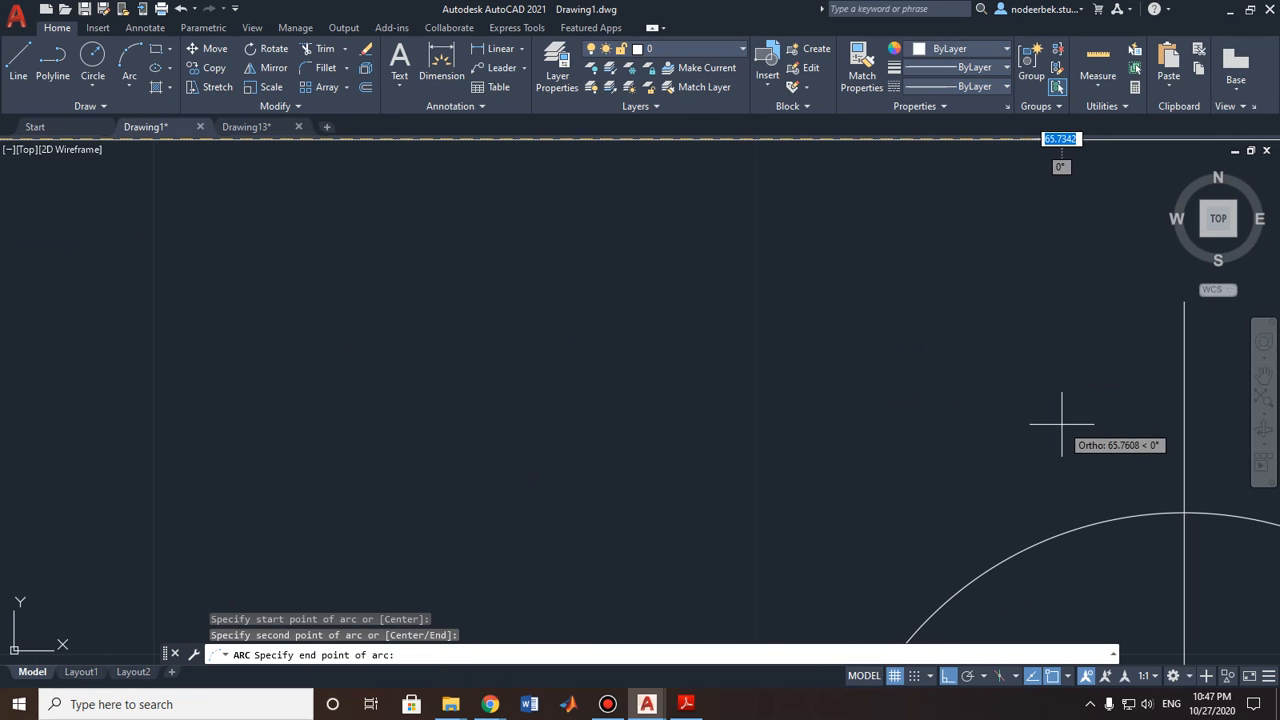
key("F8")
middle_click_drag(1055, 470, 970, 379)
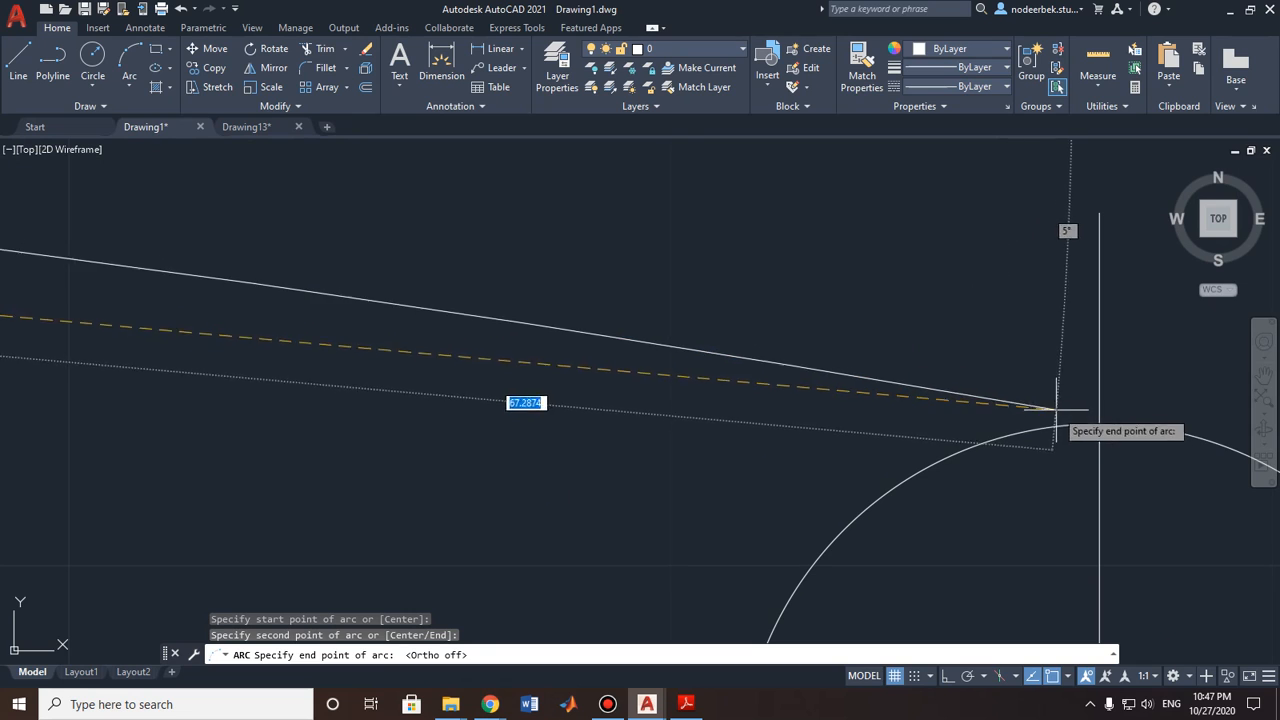
left_click(1131, 424)
scroll(673, 432, "down", 5)
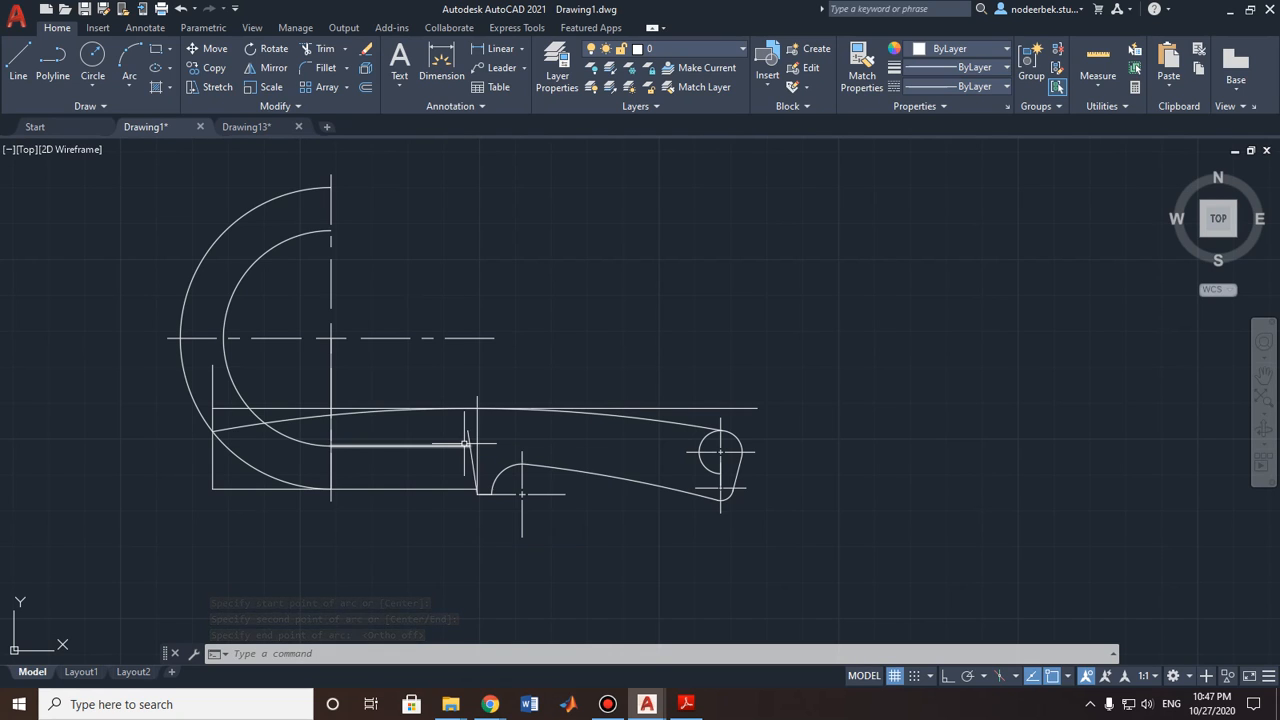
Step: Erase the top horizontal construction line and trim both blade arcs and the tip's vertical line above the long upper curve
left_click(671, 408)
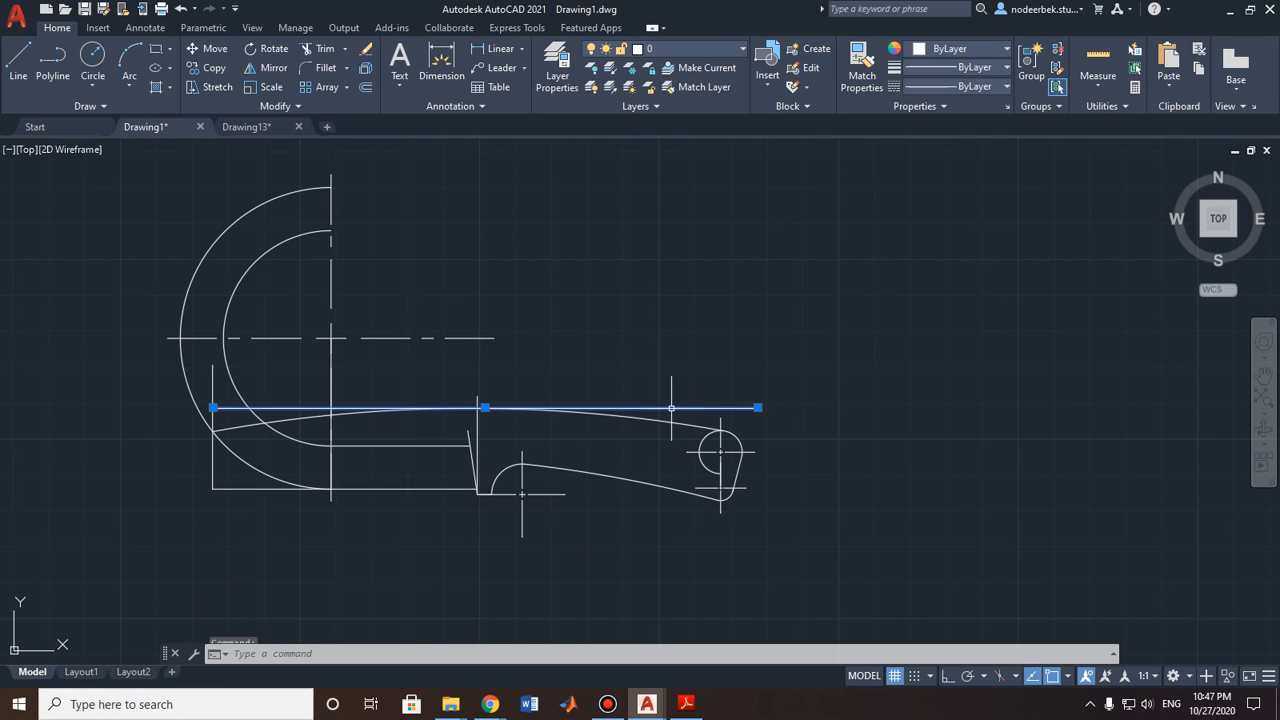
key("Delete")
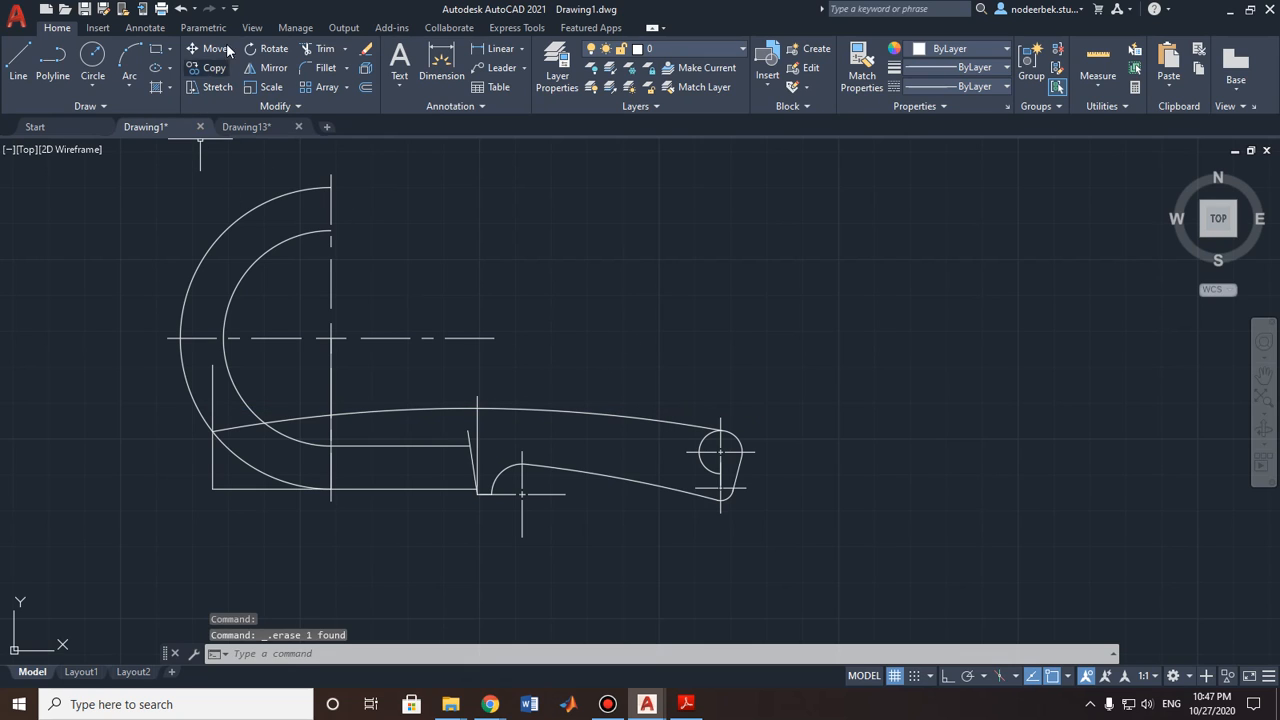
left_click(317, 48)
left_click(312, 187)
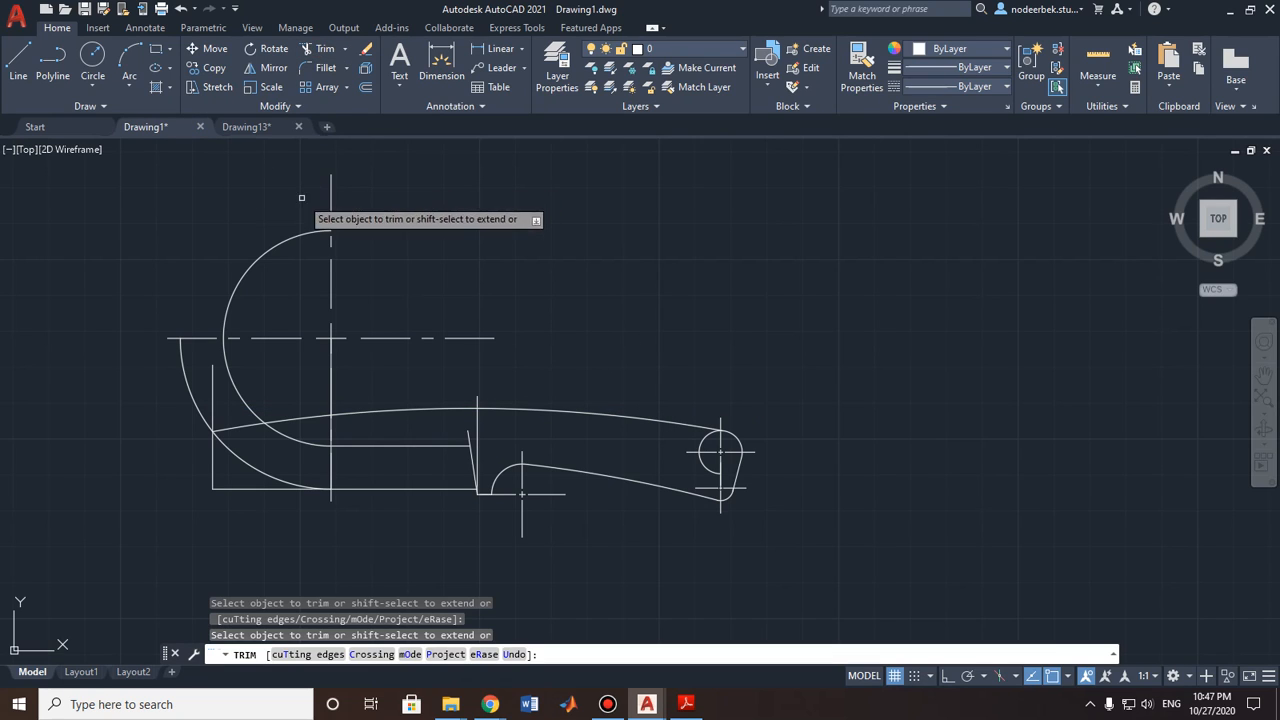
left_click(280, 245)
left_click(187, 391)
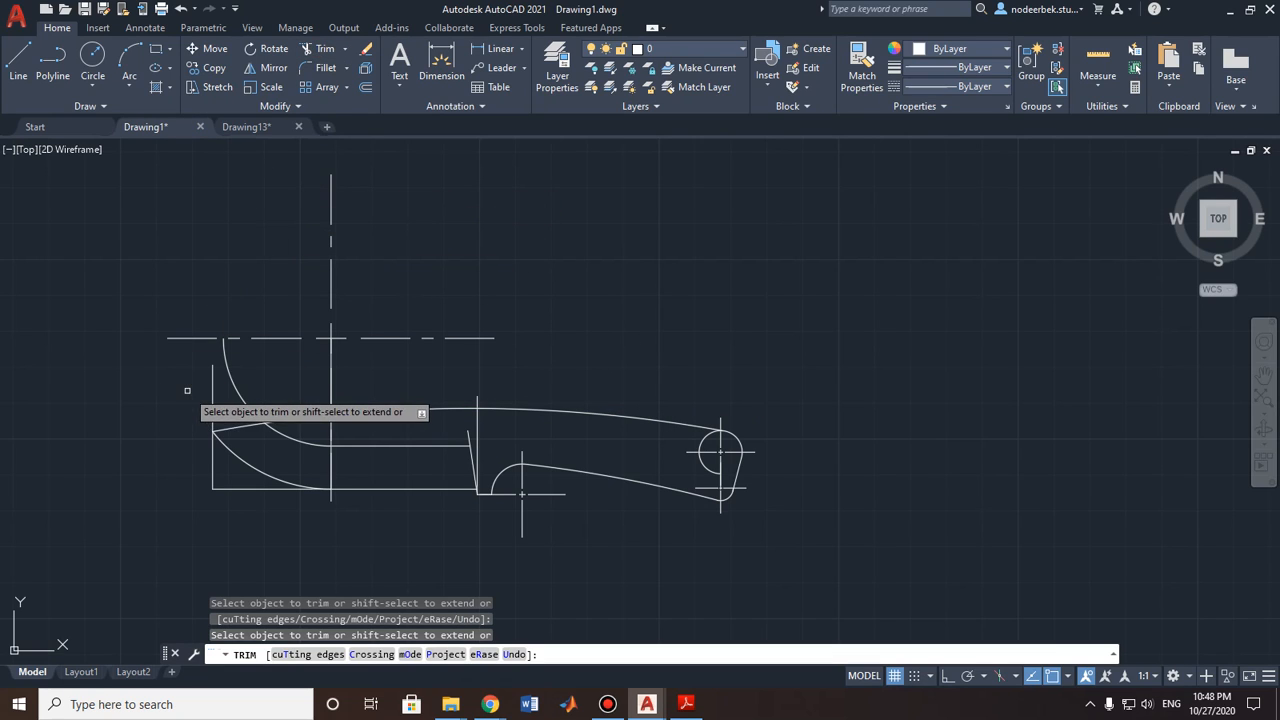
left_click(213, 382)
left_click(235, 387)
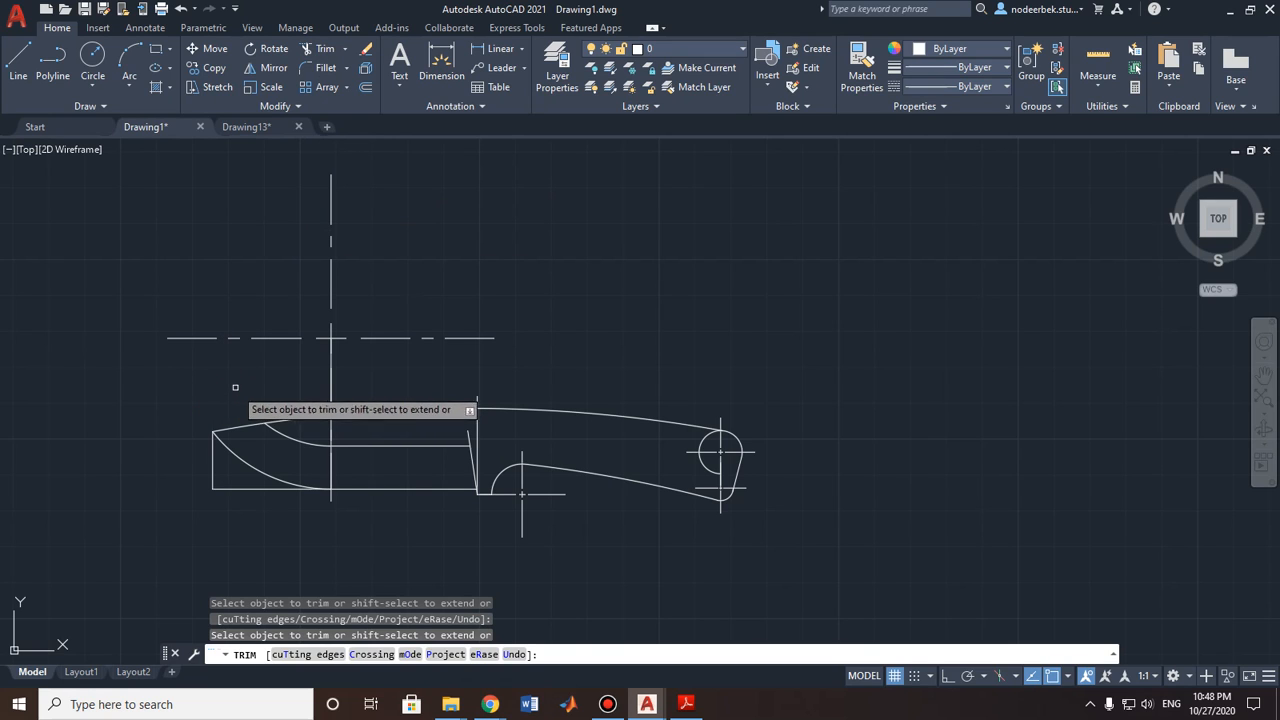
Step: Trim away the vertical line below the blade tip and the horizontal line beyond the outer blade arc
scroll(130, 510, "up", 3)
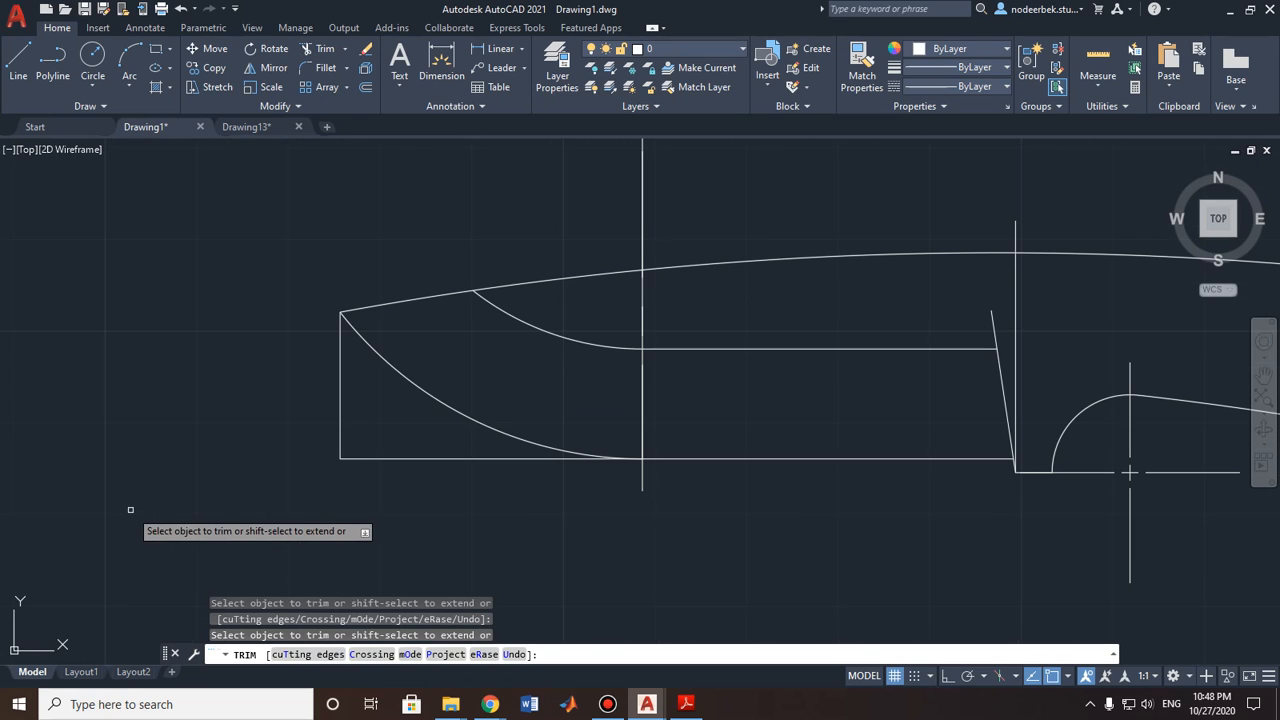
left_click(344, 370)
left_click(338, 374)
left_click(418, 437)
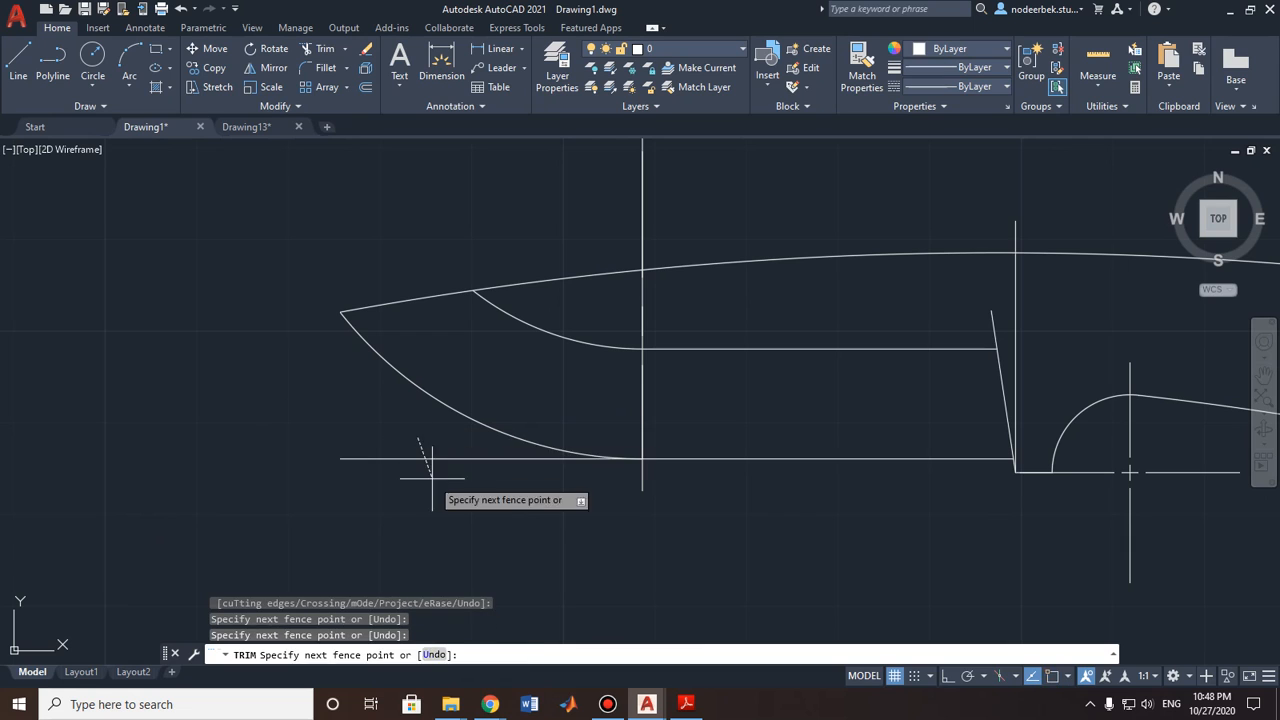
key("Return")
Step: Trim away the notch's vertical construction line and the slanted edge's overhang above the inner blade line
middle_click_drag(710, 489, 329, 489)
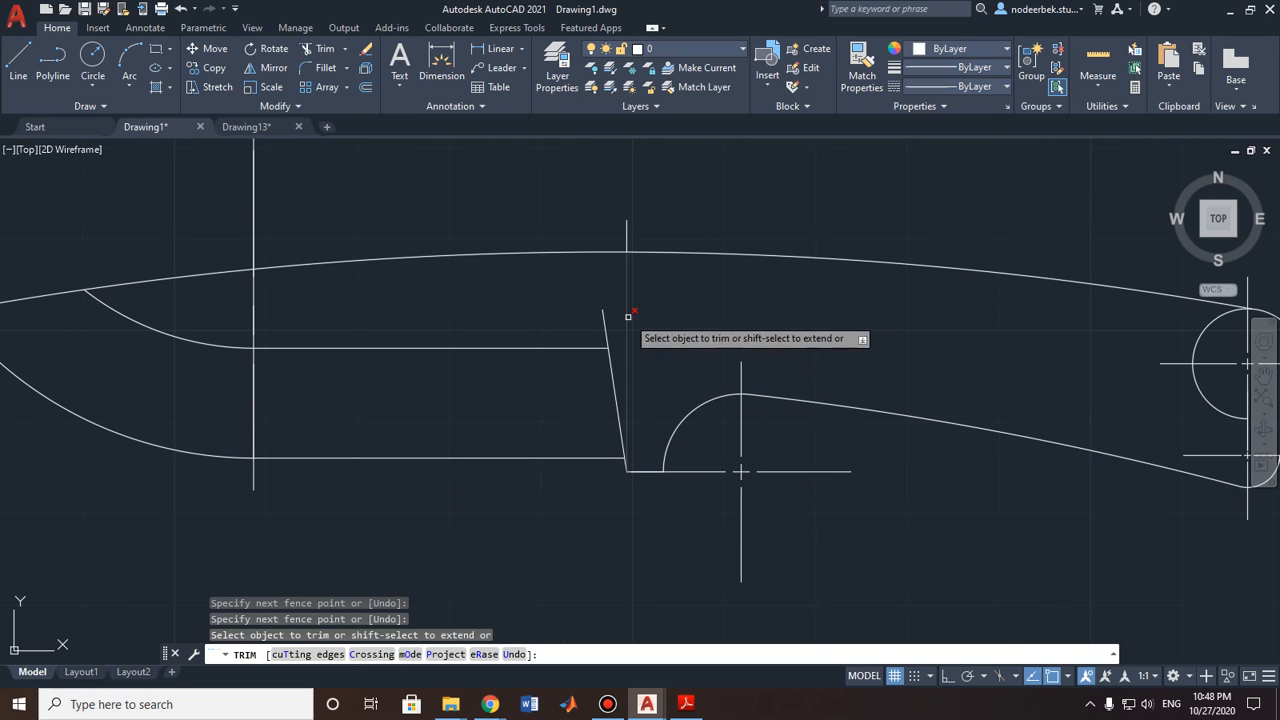
left_click(628, 316)
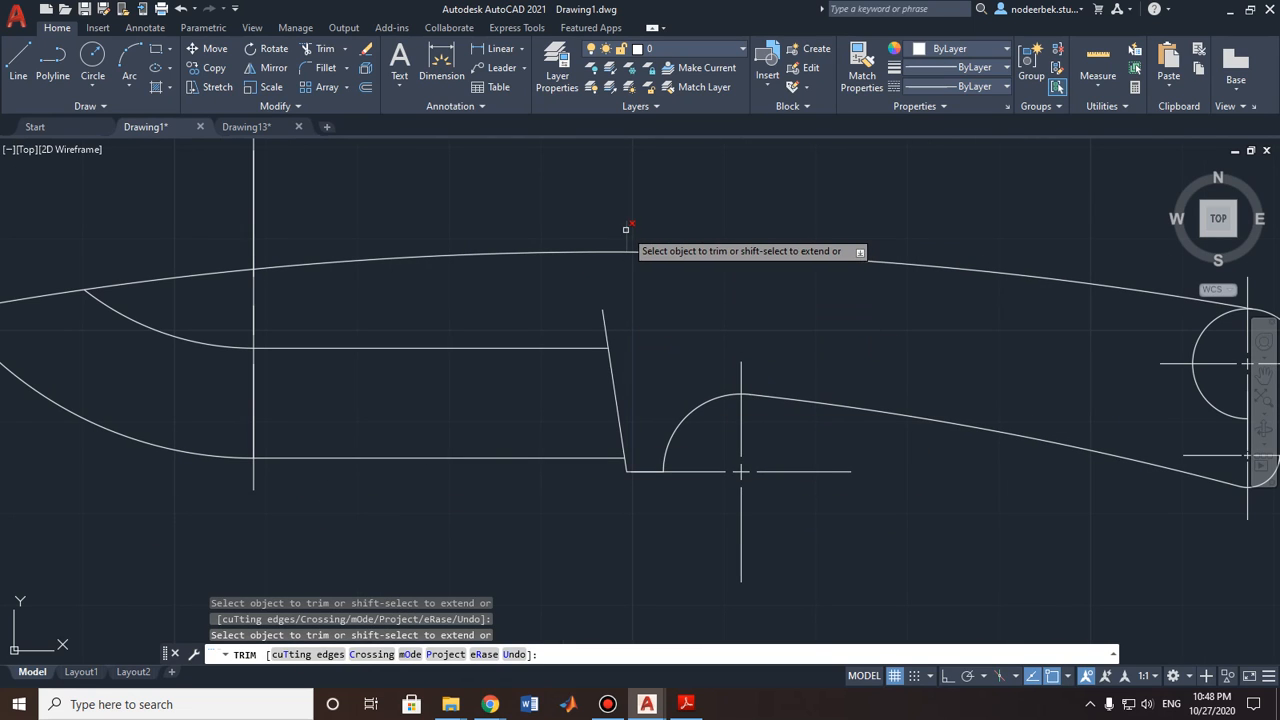
scroll(603, 331, "down", 4)
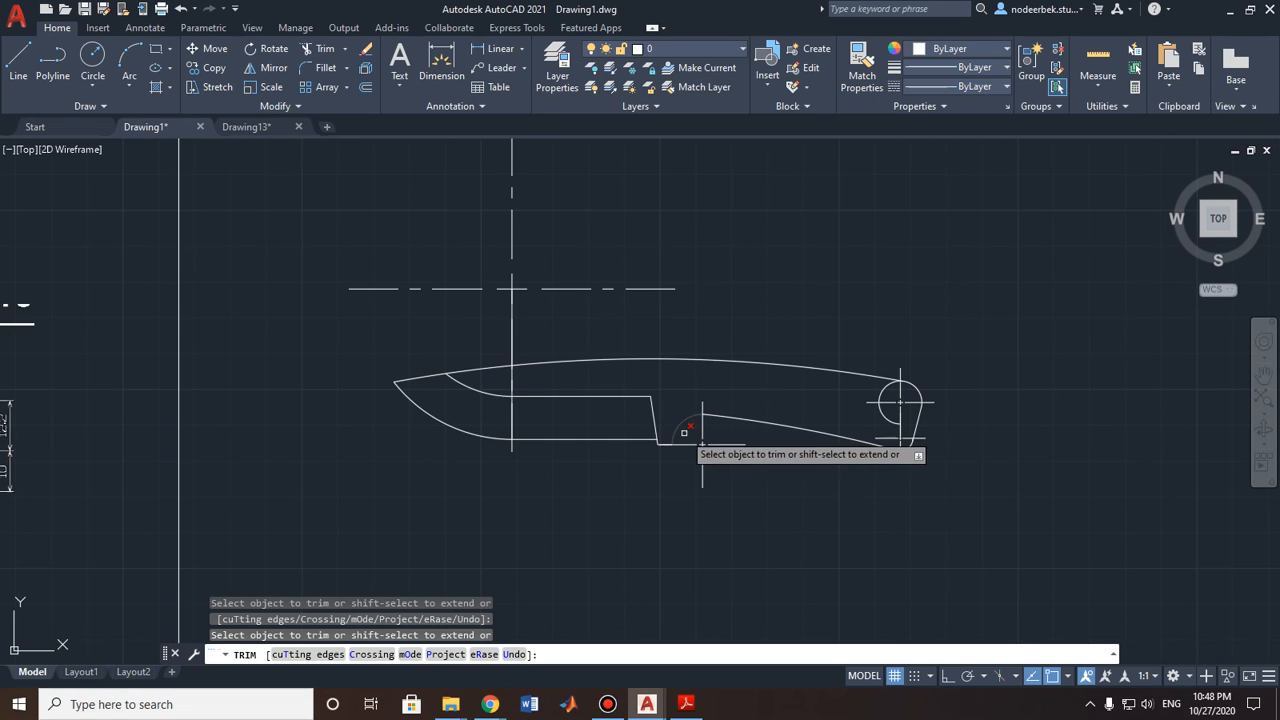
Step: Trim the handle-end circle's arcs inside the knife profile and end the Trim command
middle_click_drag(683, 431, 568, 430)
scroll(780, 430, "up", 4)
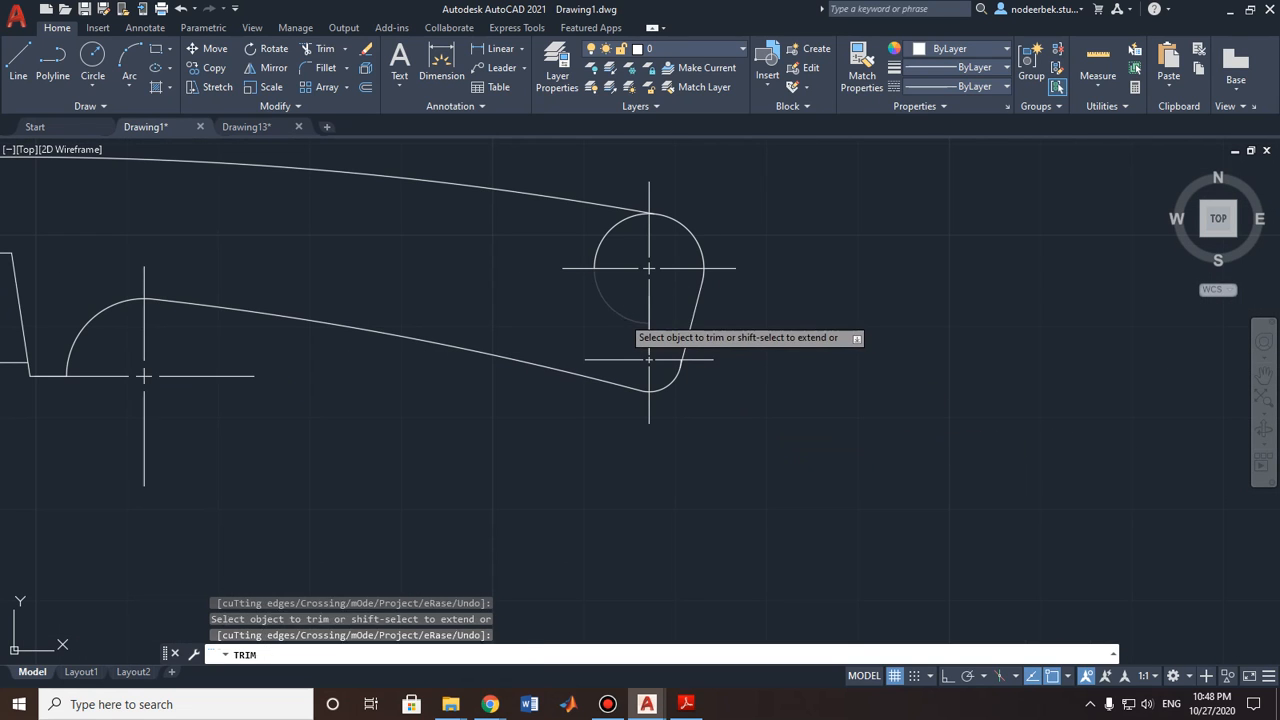
scroll(566, 391, "down", 4)
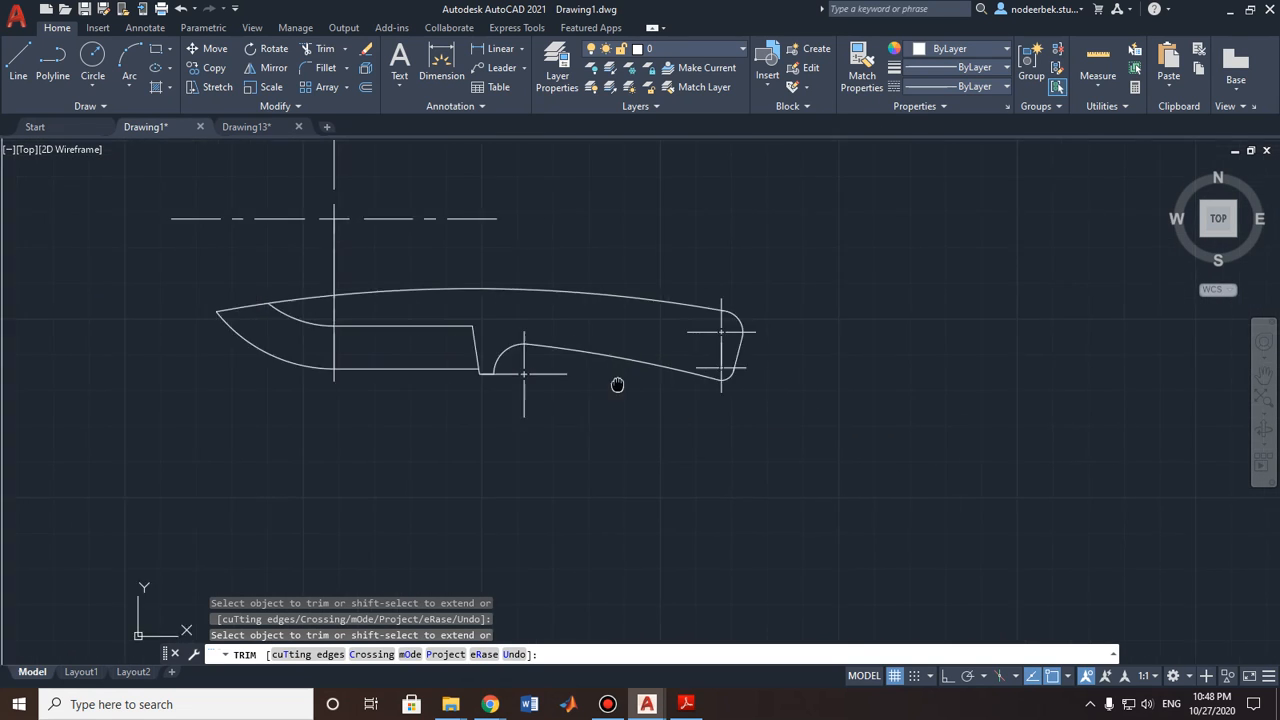
middle_click_drag(614, 383, 728, 476)
scroll(583, 478, "down", 4)
middle_click_drag(486, 466, 557, 381)
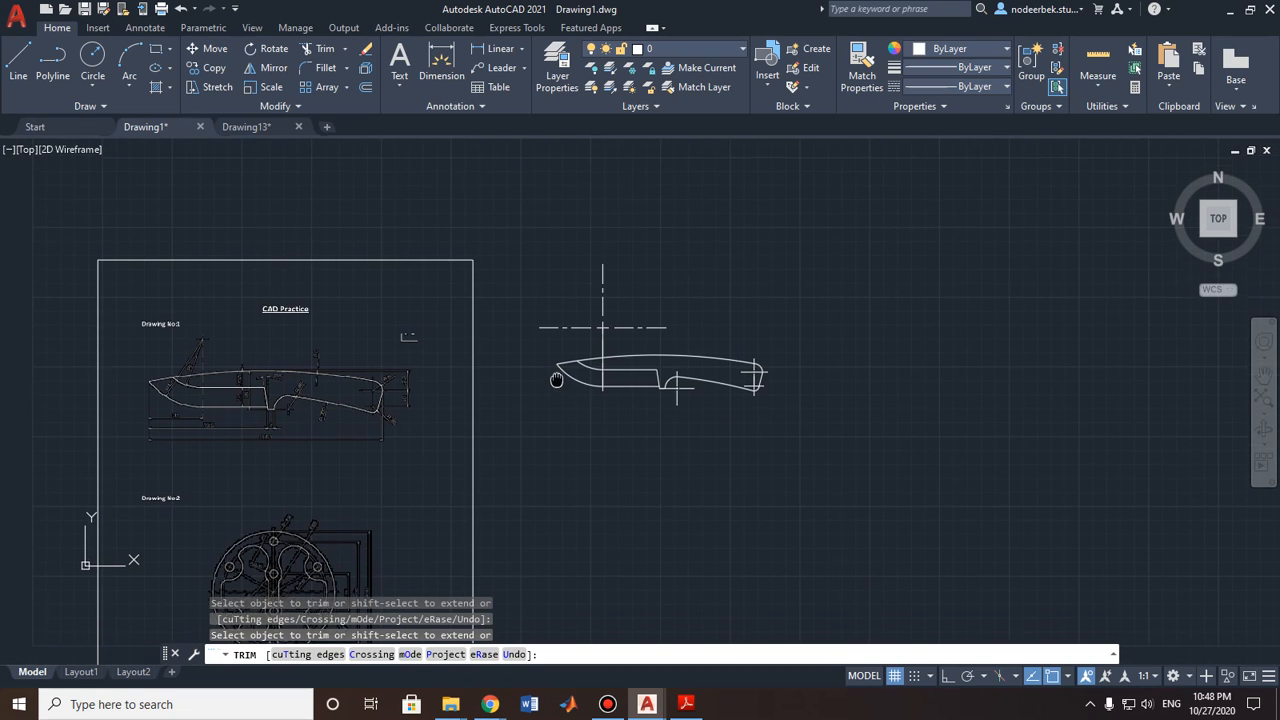
scroll(596, 328, "up", 4)
key("Escape")
key("Escape")
key("Escape")
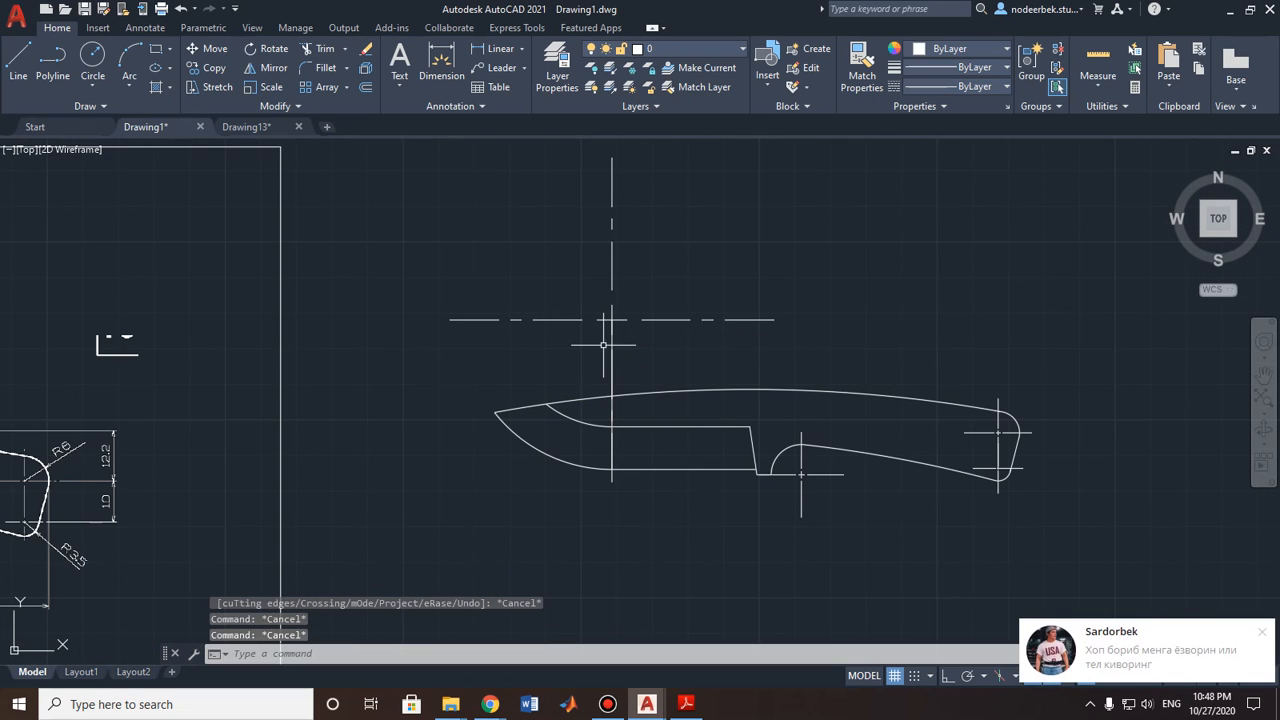
Step: Erase the large center mark of the blade arcs above the knife profile
left_click(643, 320)
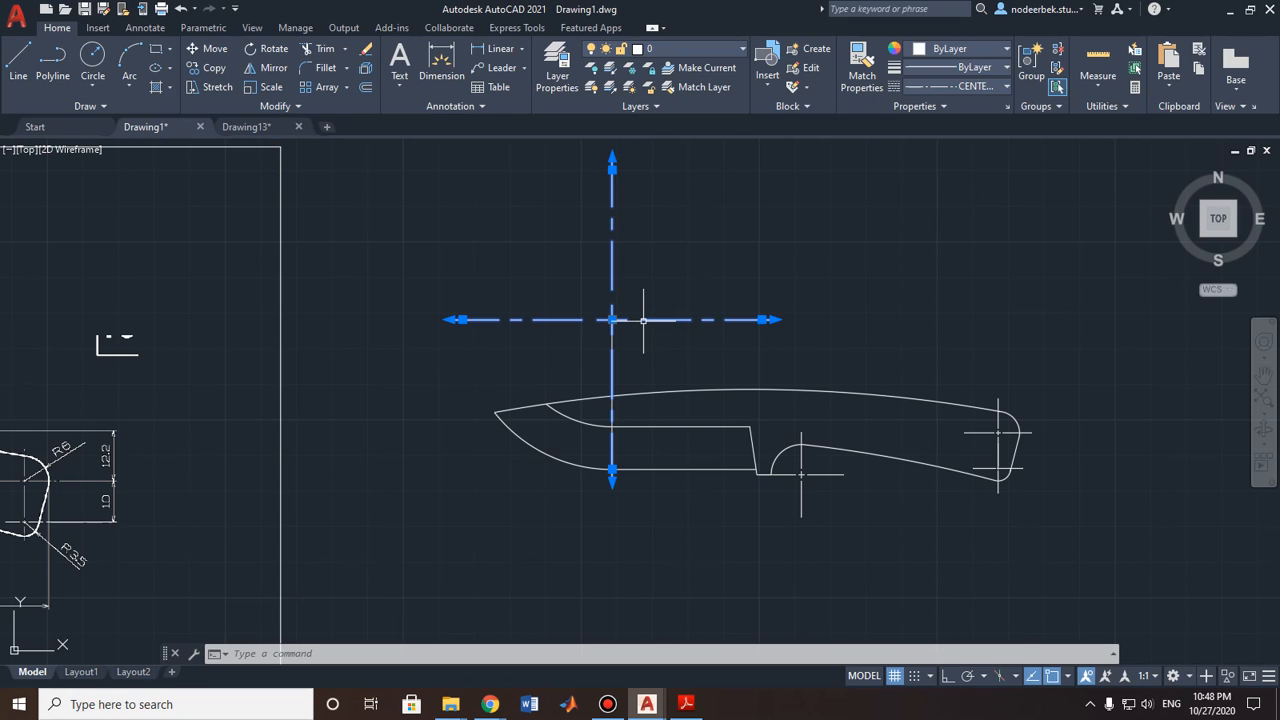
key("Delete")
scroll(745, 403, "down", 5)
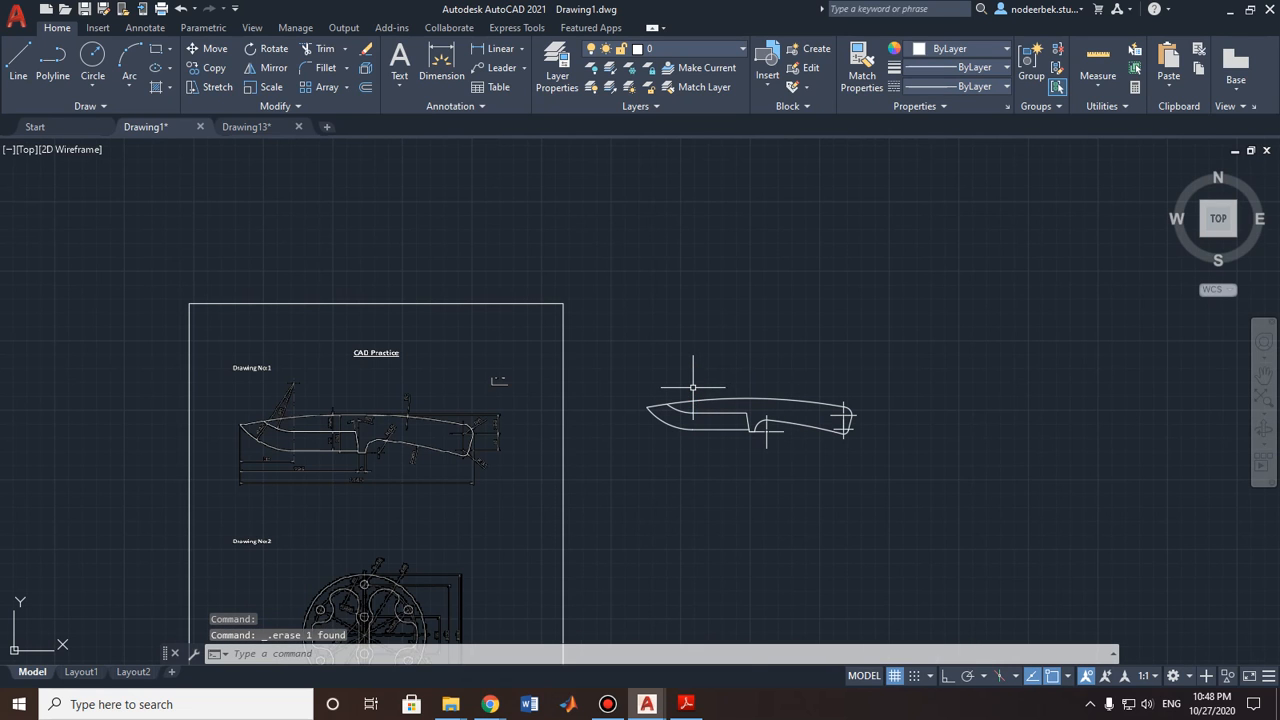
Step: Compare the redrawn knife profile with Drawing No:1 on the reference sheet, checking the handle's curves and dimensions
scroll(638, 449, "up", 3)
mouse_move(651, 429)
middle_mouse_down()
mouse_move(651, 406)
mouse_move(696, 382)
middle_mouse_up()
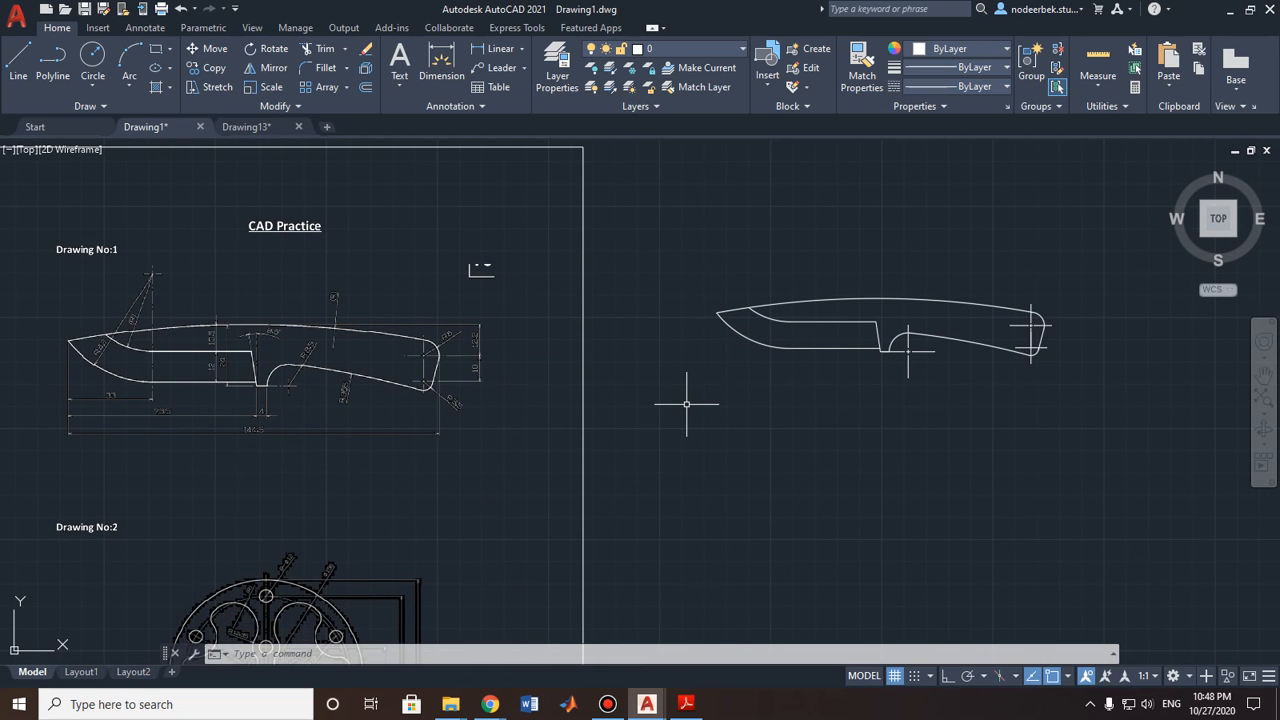
middle_click_drag(847, 413, 801, 421)
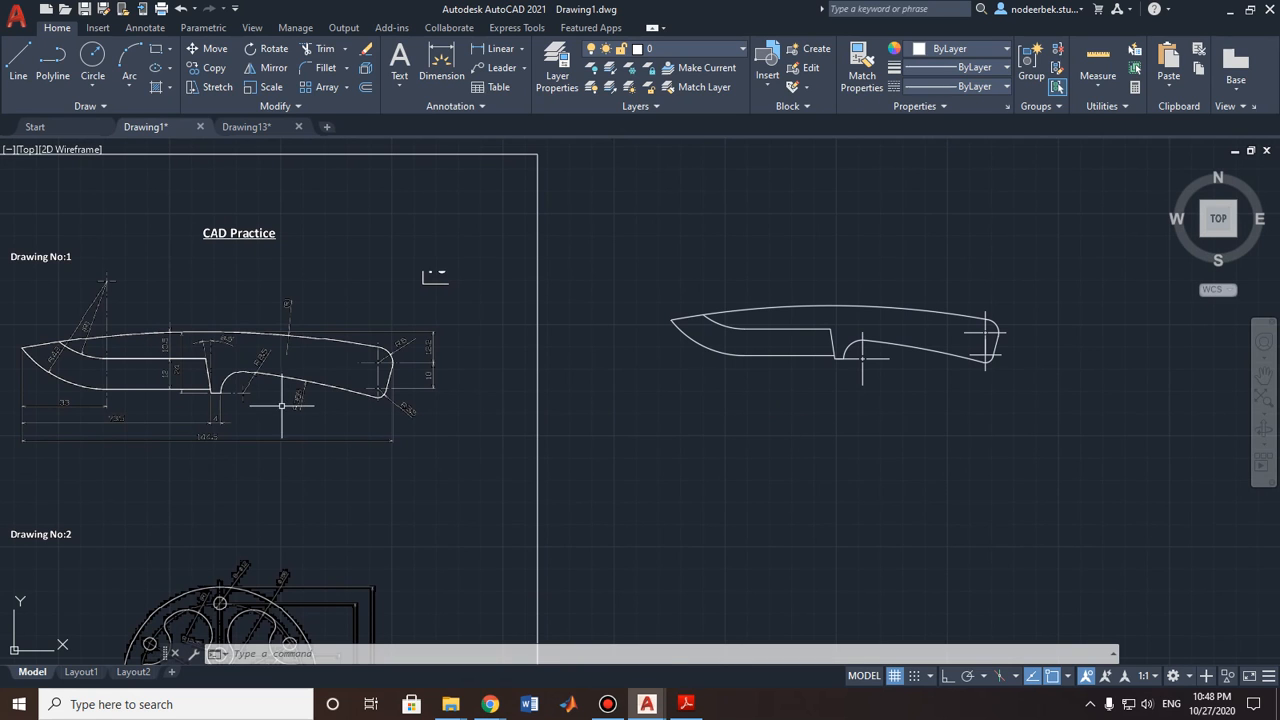
middle_click_drag(286, 377, 431, 367)
scroll(433, 352, "up", 4)
middle_click_drag(437, 232, 538, 258)
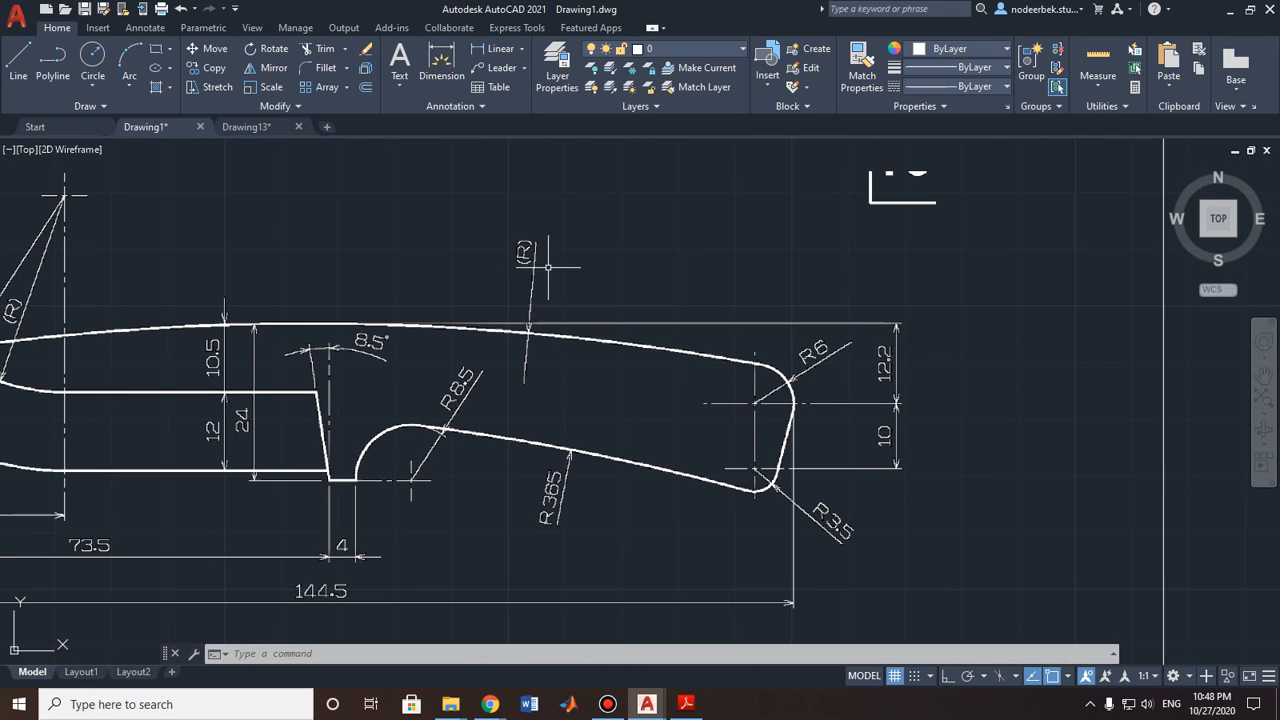
scroll(618, 289, "down", 5)
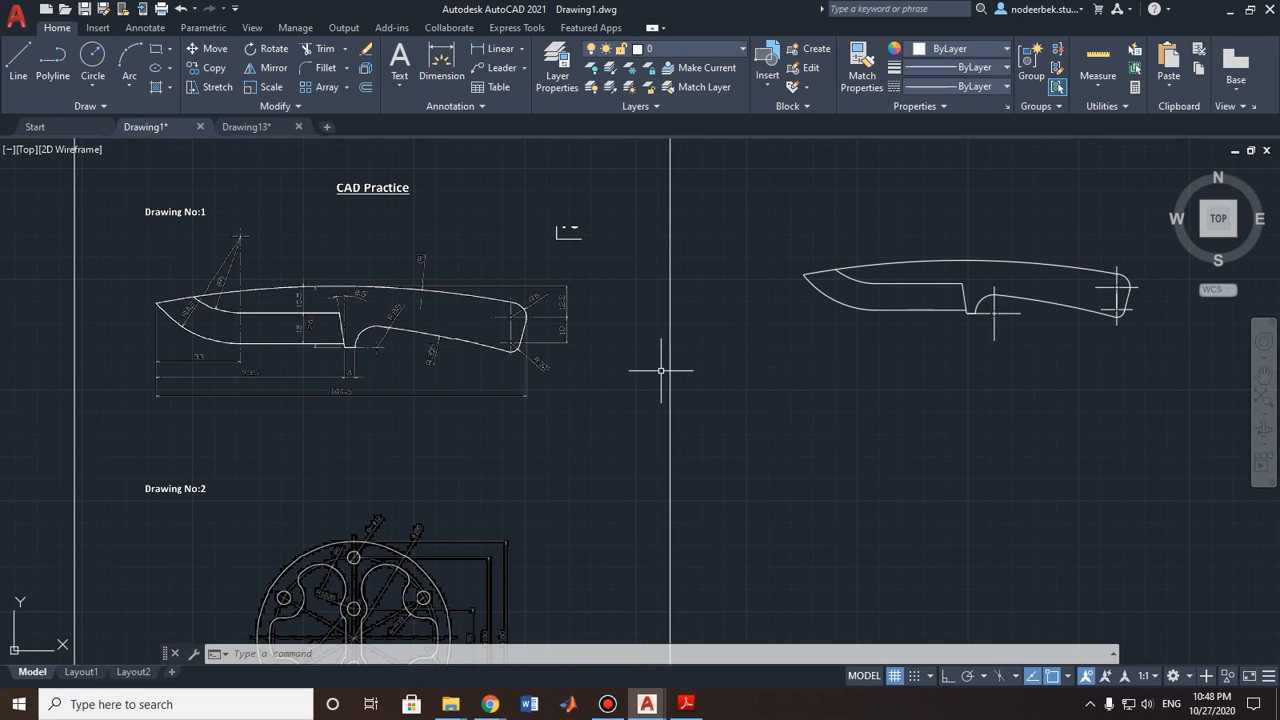
middle_click_drag(951, 359, 874, 411)
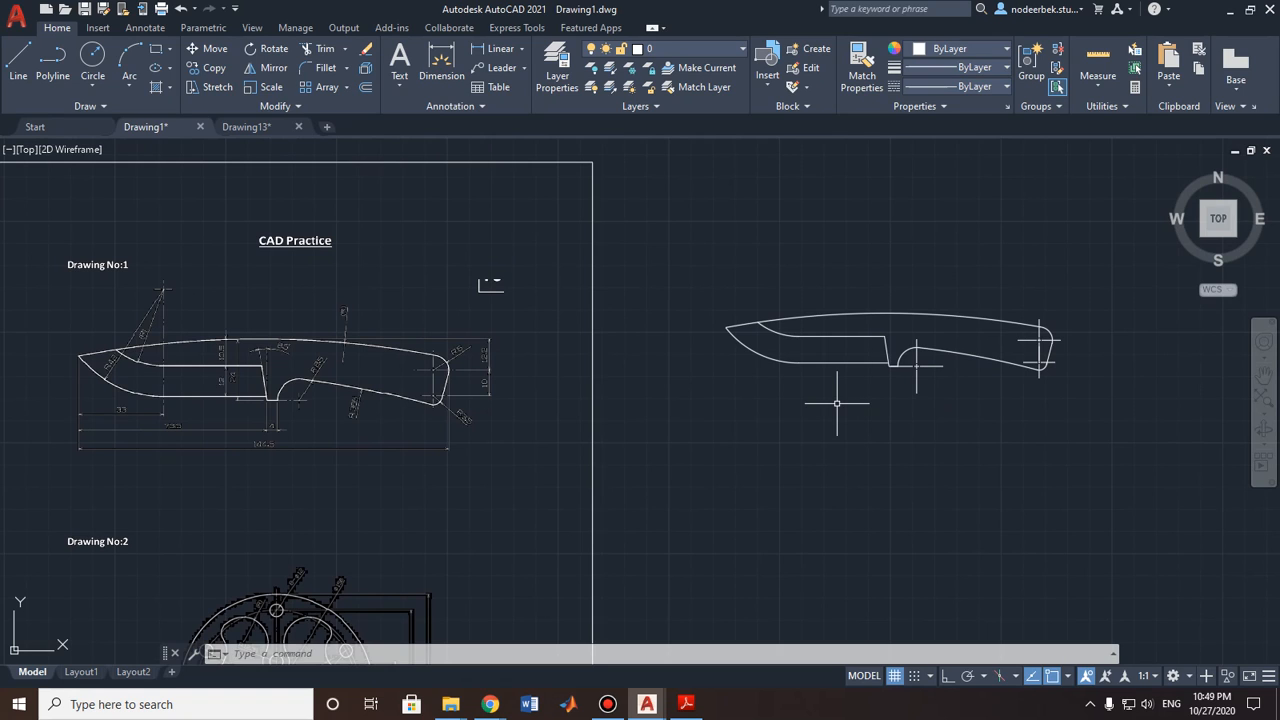
middle_click_drag(952, 419, 854, 452)
scroll(868, 424, "up", 2)
scroll(869, 424, "down", 2)
mouse_move(759, 435)
middle_mouse_down()
mouse_move(749, 443)
mouse_move(821, 443)
middle_mouse_up()
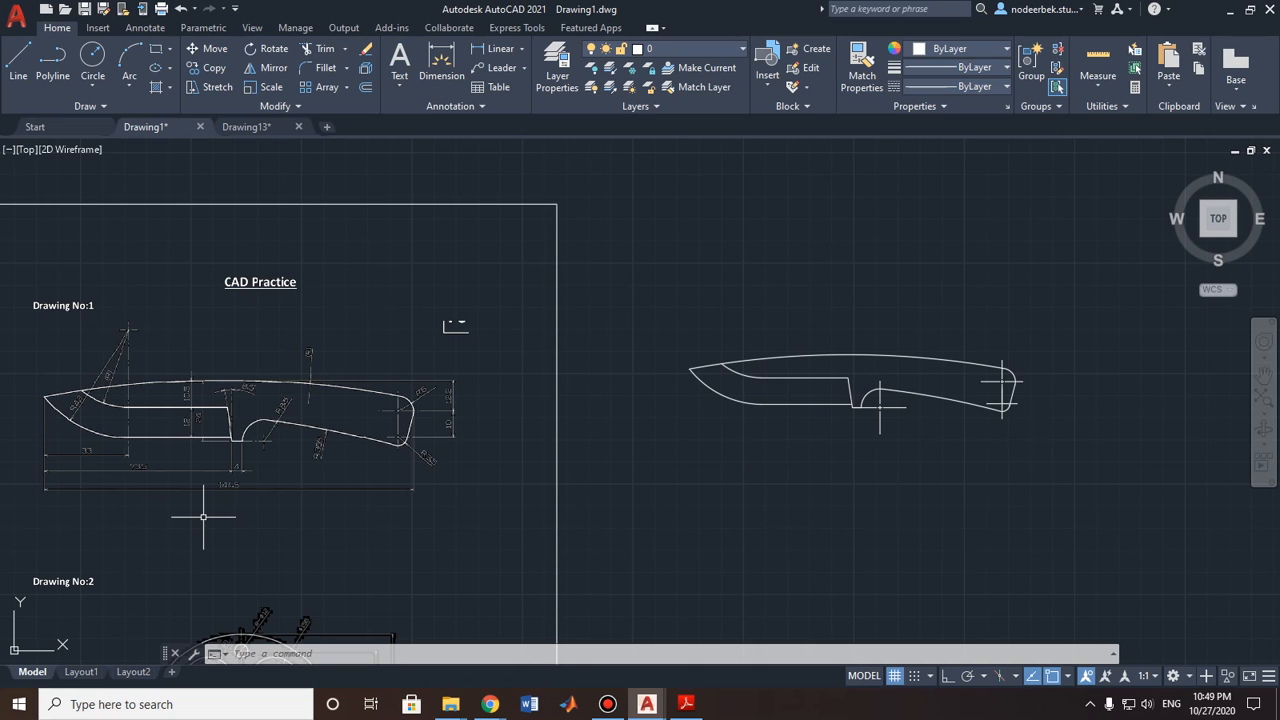
middle_click_drag(891, 474, 943, 408)
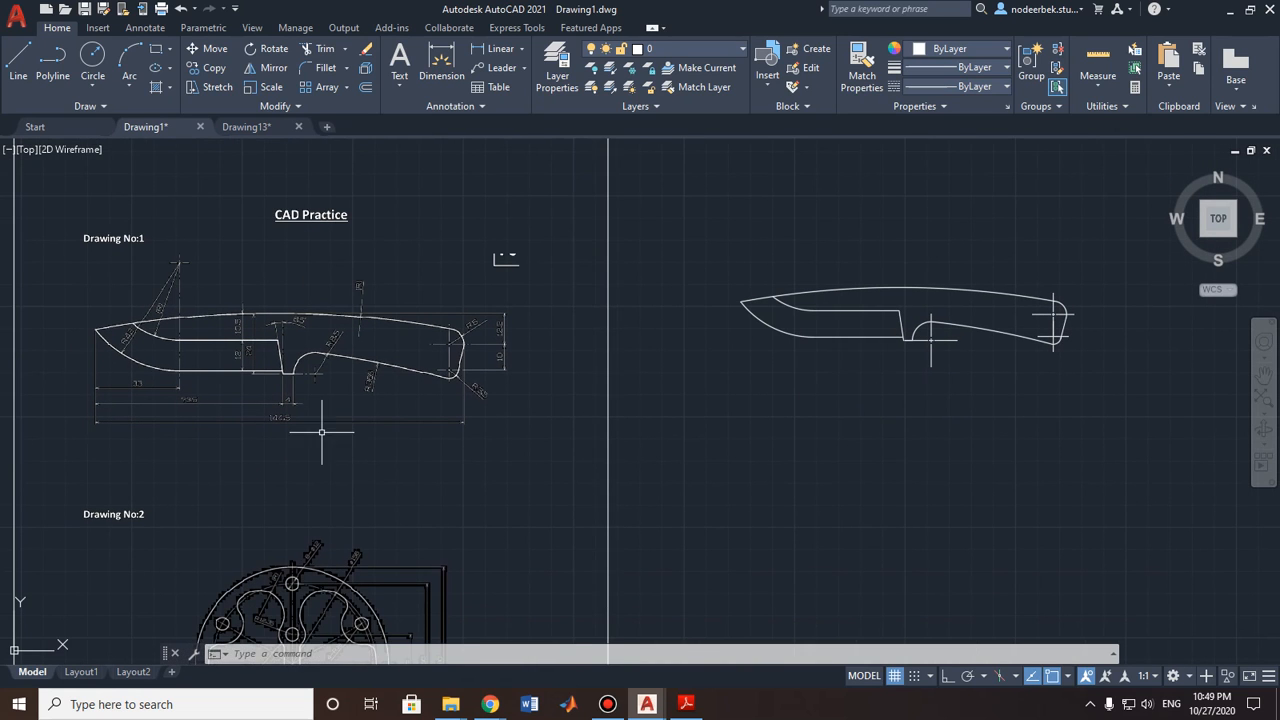
middle_click_drag(323, 429, 437, 439)
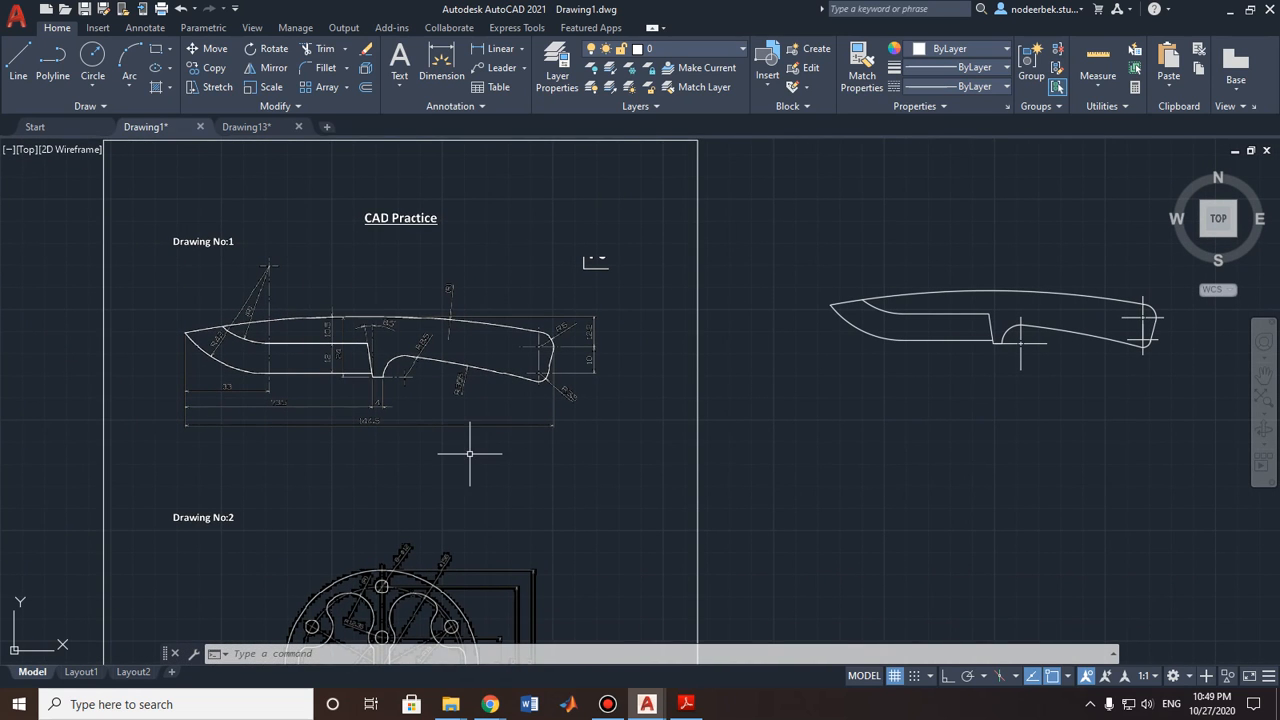
middle_click_drag(840, 441, 588, 531)
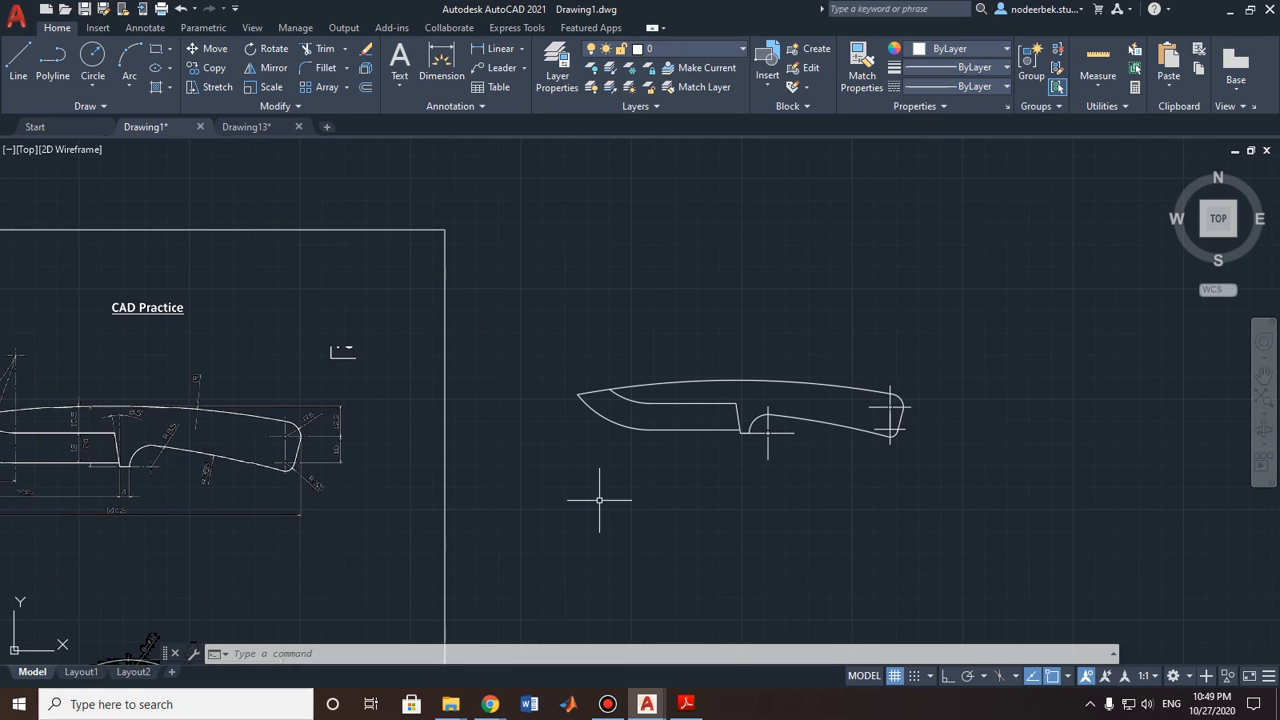